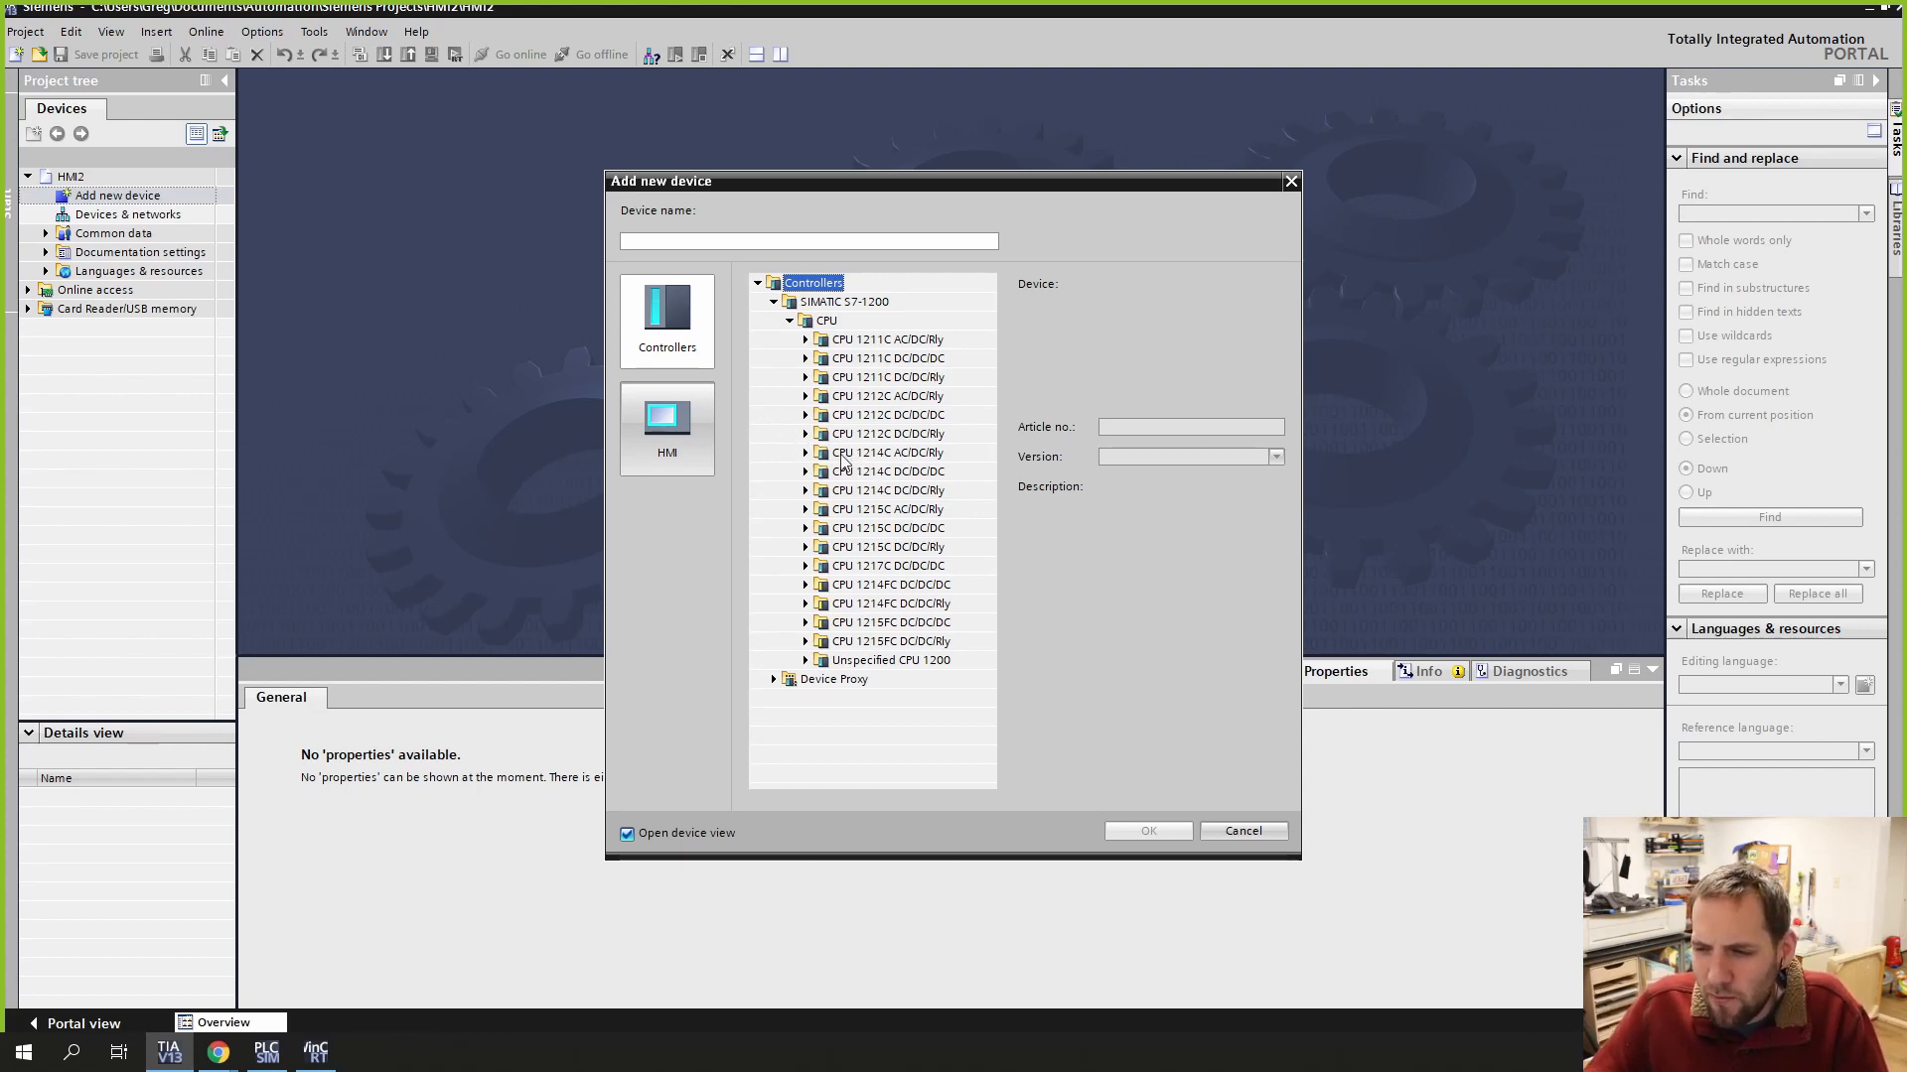
Step: Add a CPU 1214C AC/DC/Rly controller with article number 6ES7 214-1BG40-0XB0 to the project
click(807, 454)
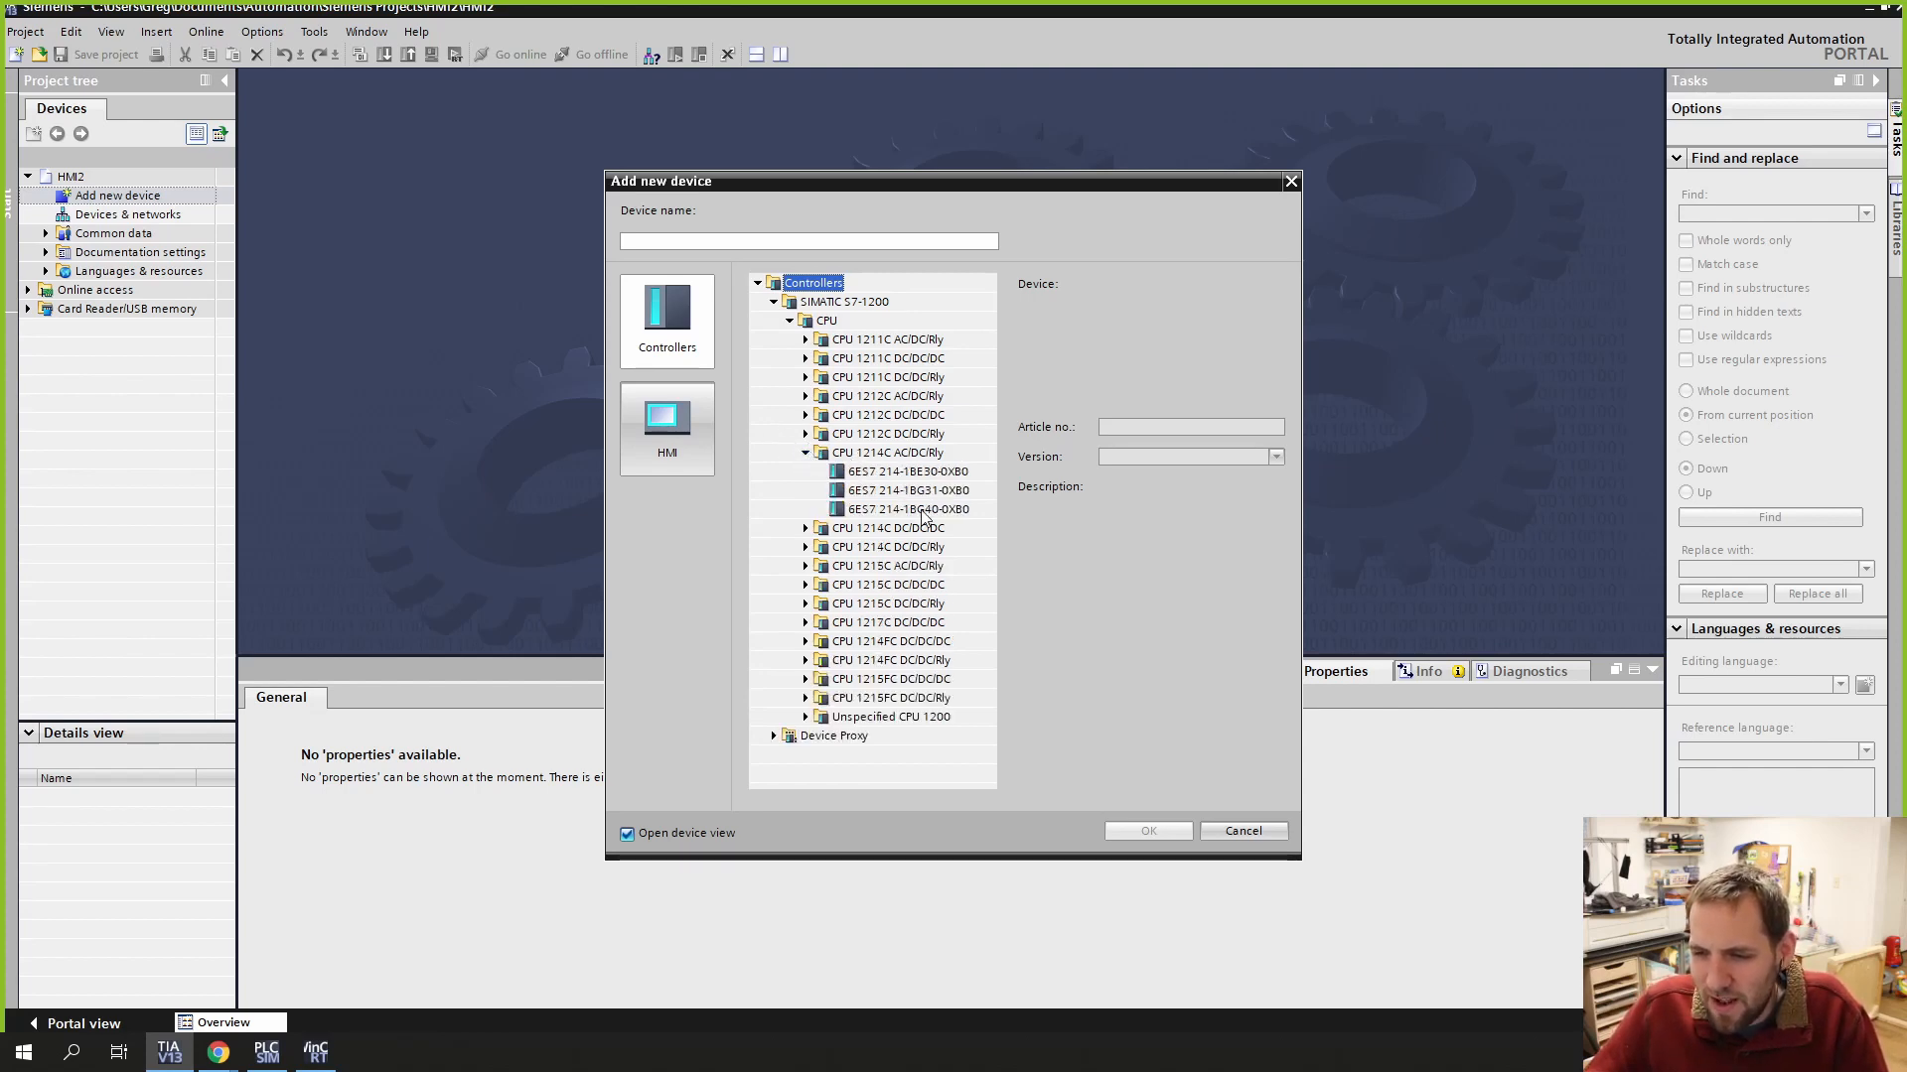
click(923, 509)
click(1149, 831)
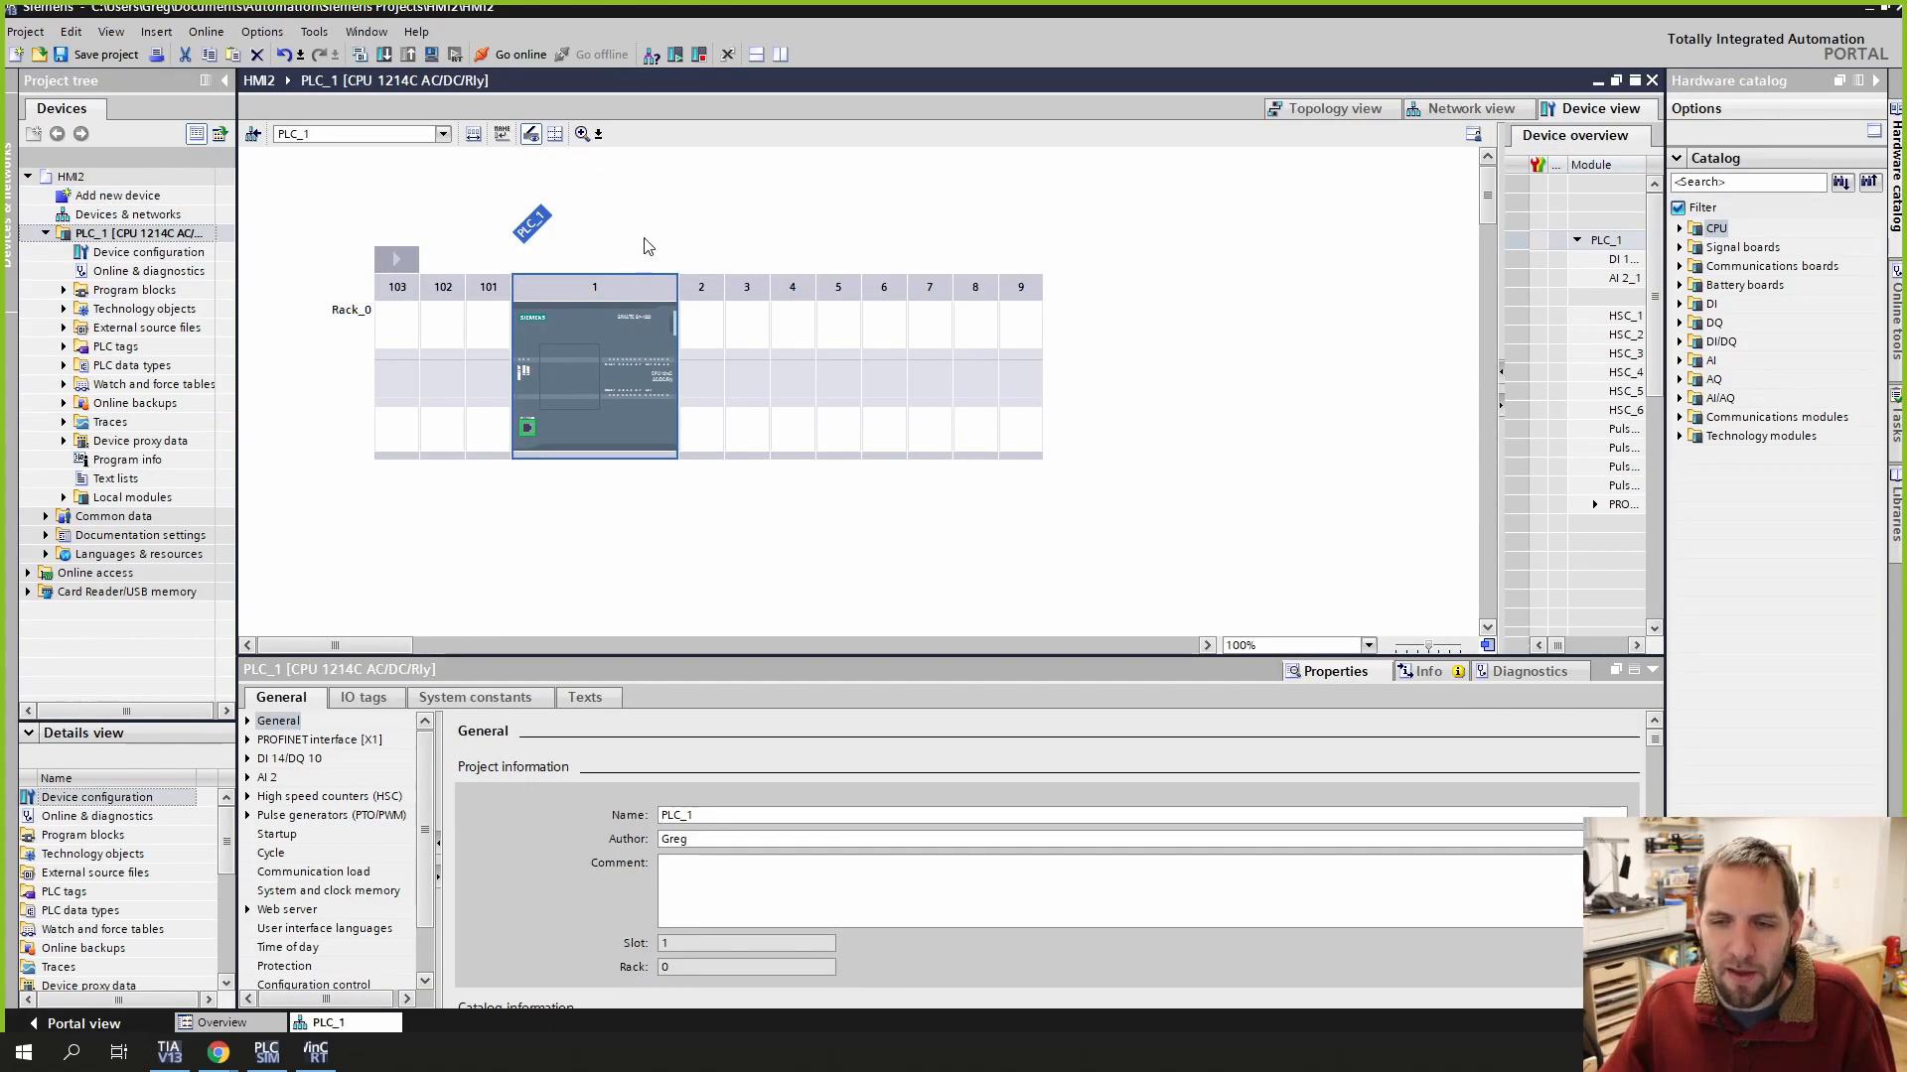
Step: Open the PLC's default tag table and add a Bool tag named STart
click(63, 346)
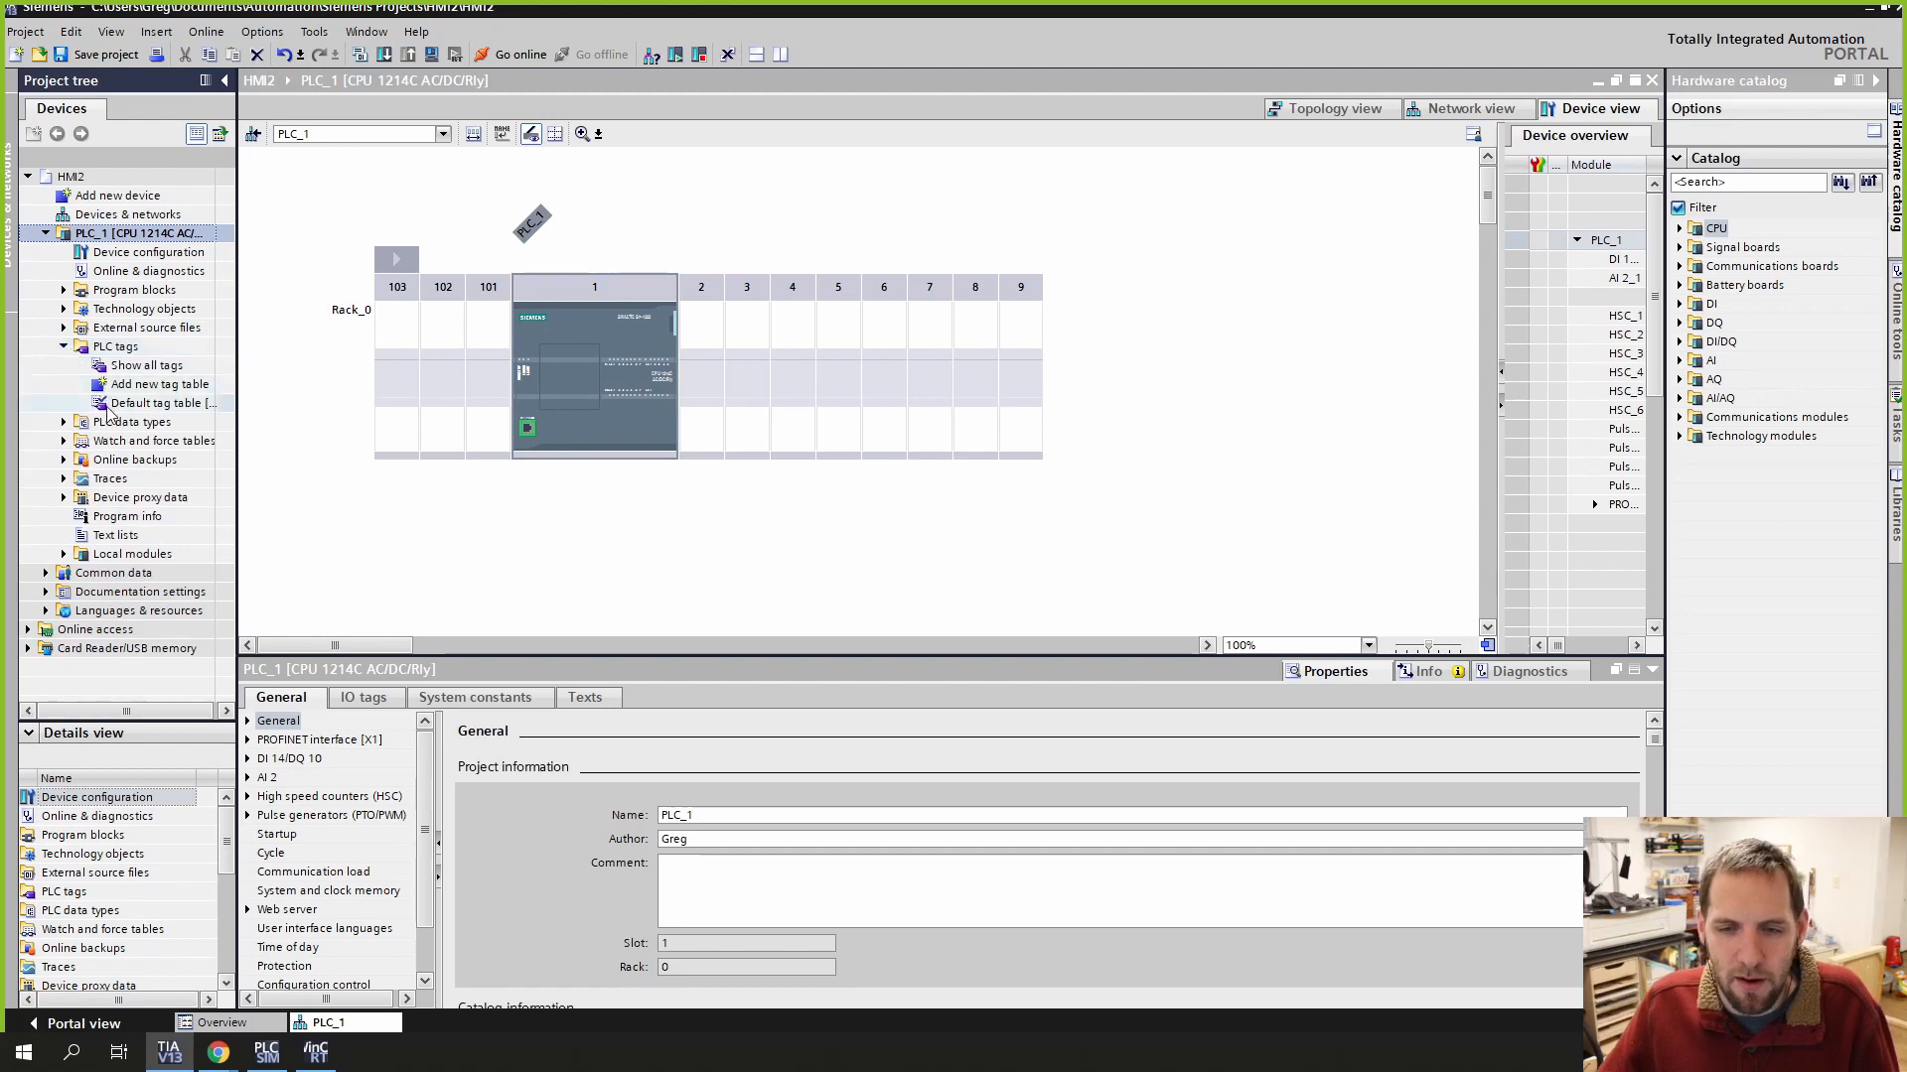
double_click(154, 403)
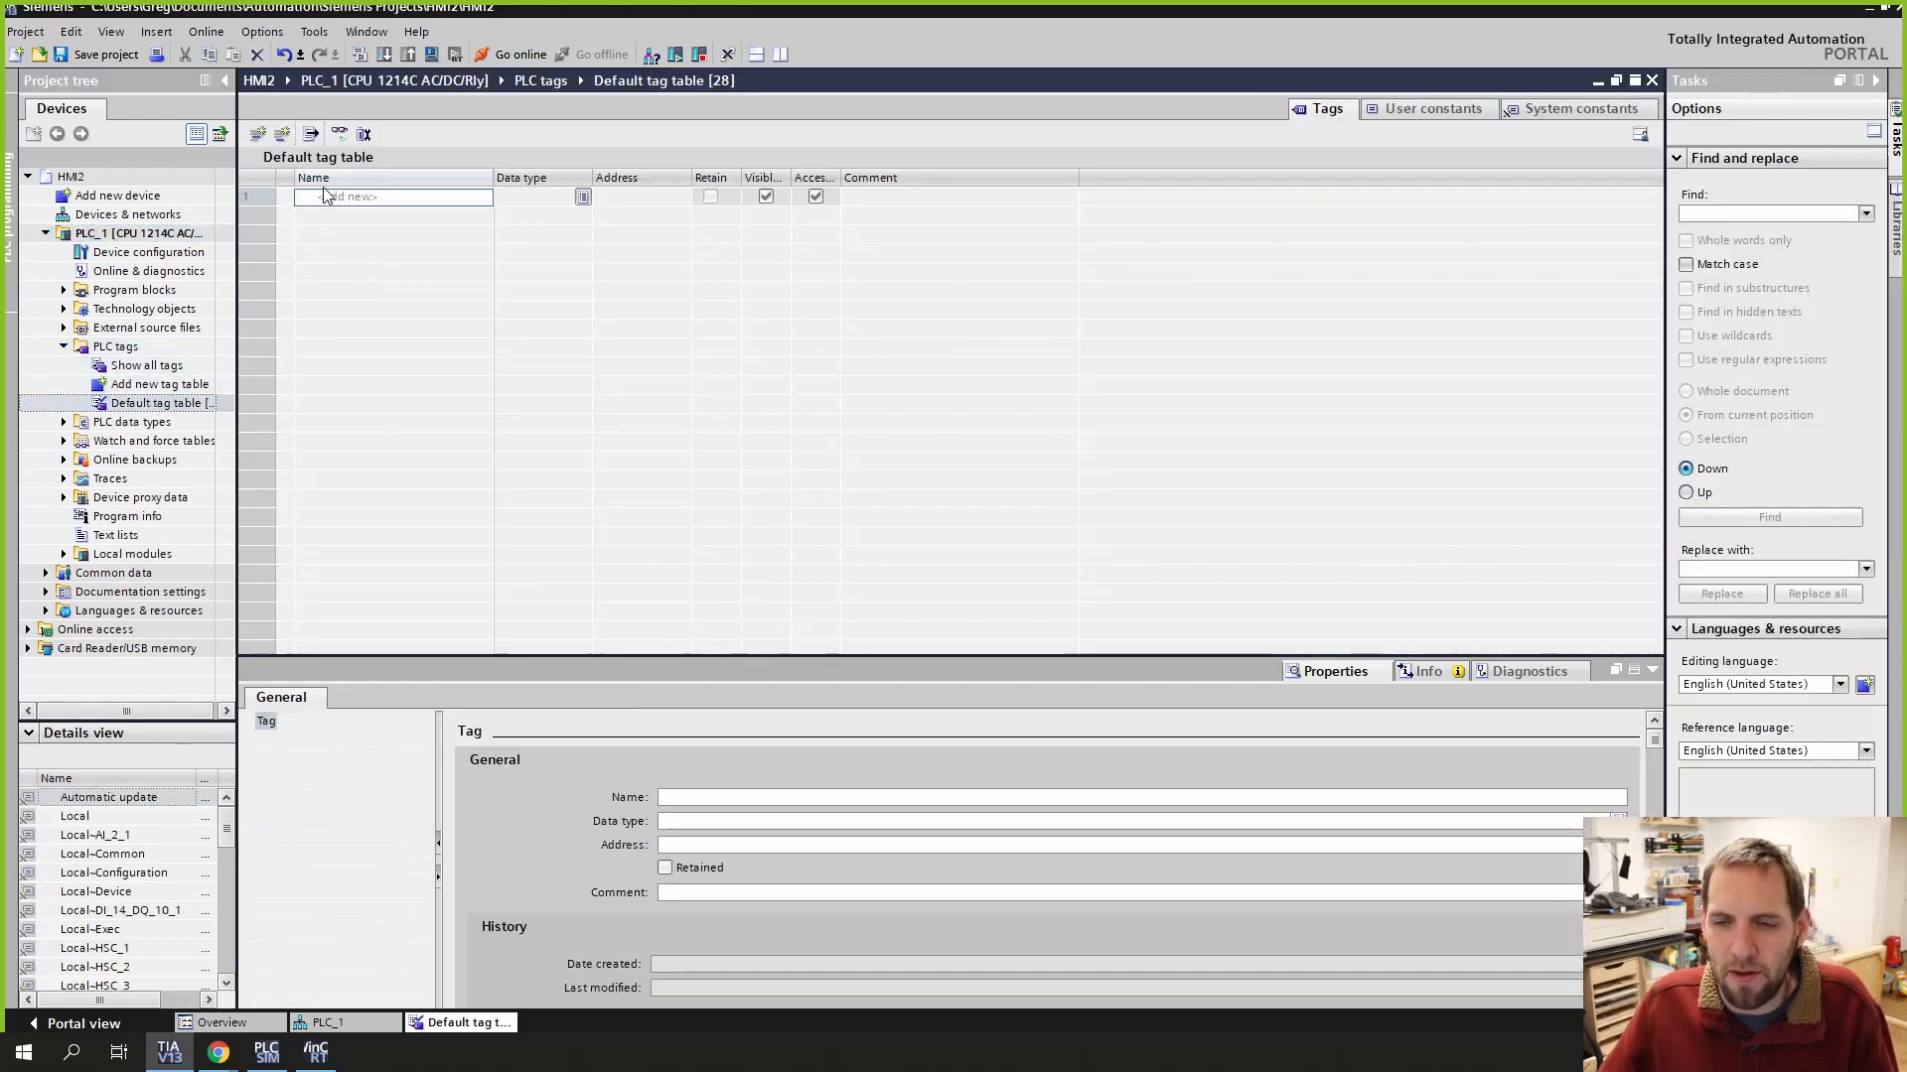
click(332, 194)
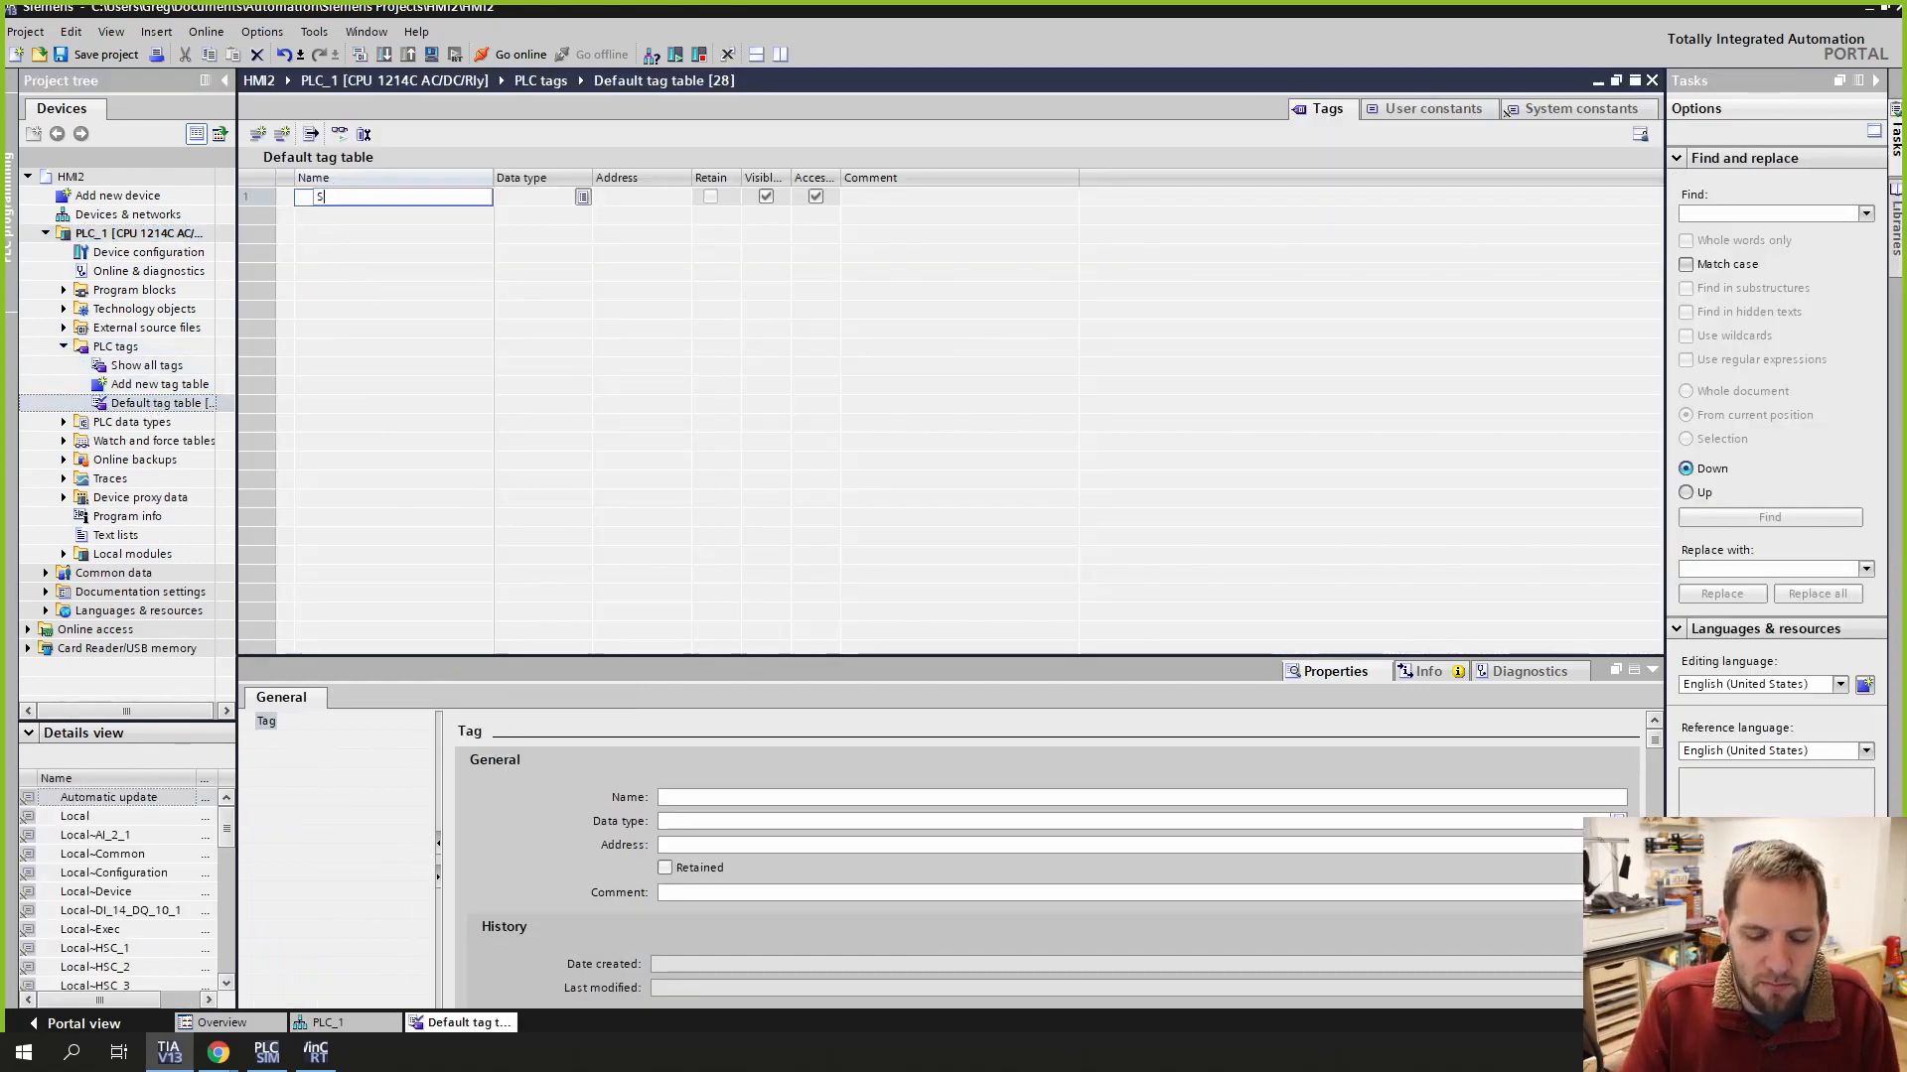
text(STart)
key(Tab)
key(Return)
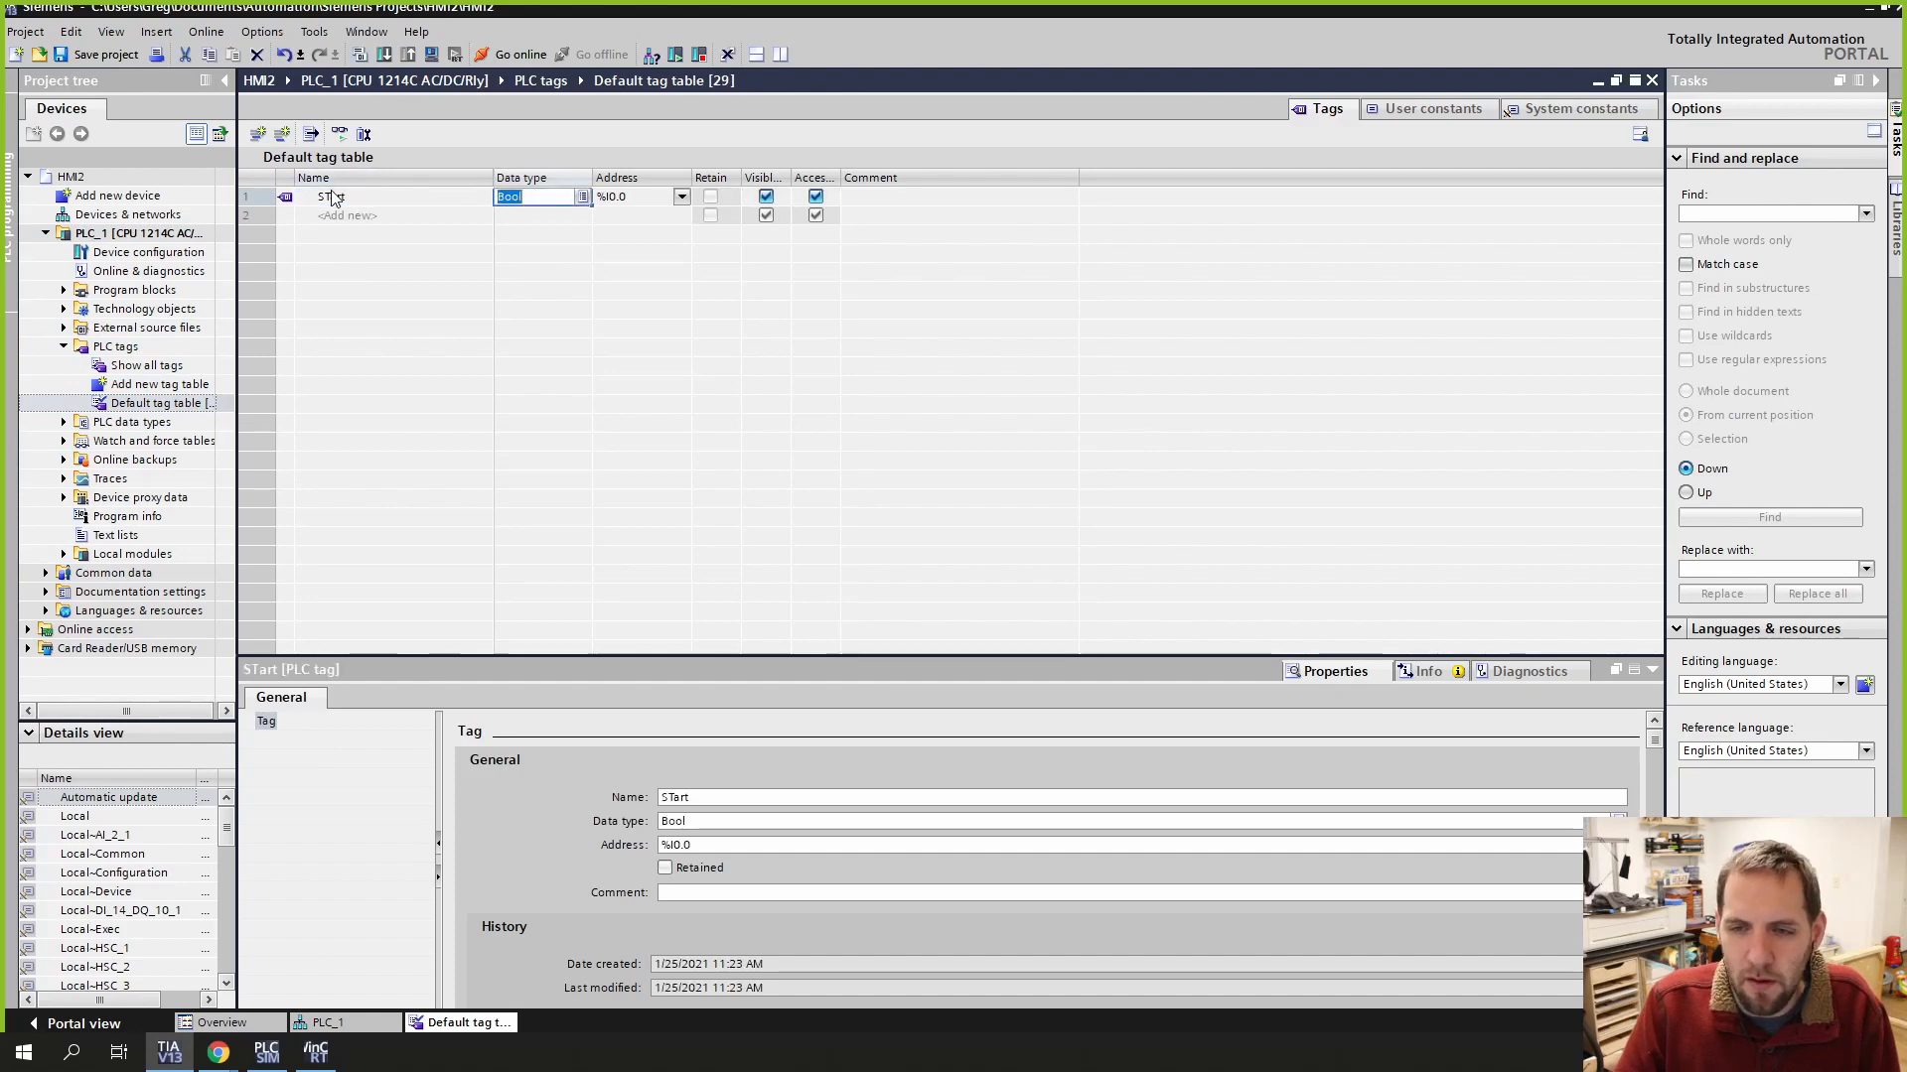
key(Return)
Step: Add a second tag named STop to the default tag table
click(333, 215)
text(STo)
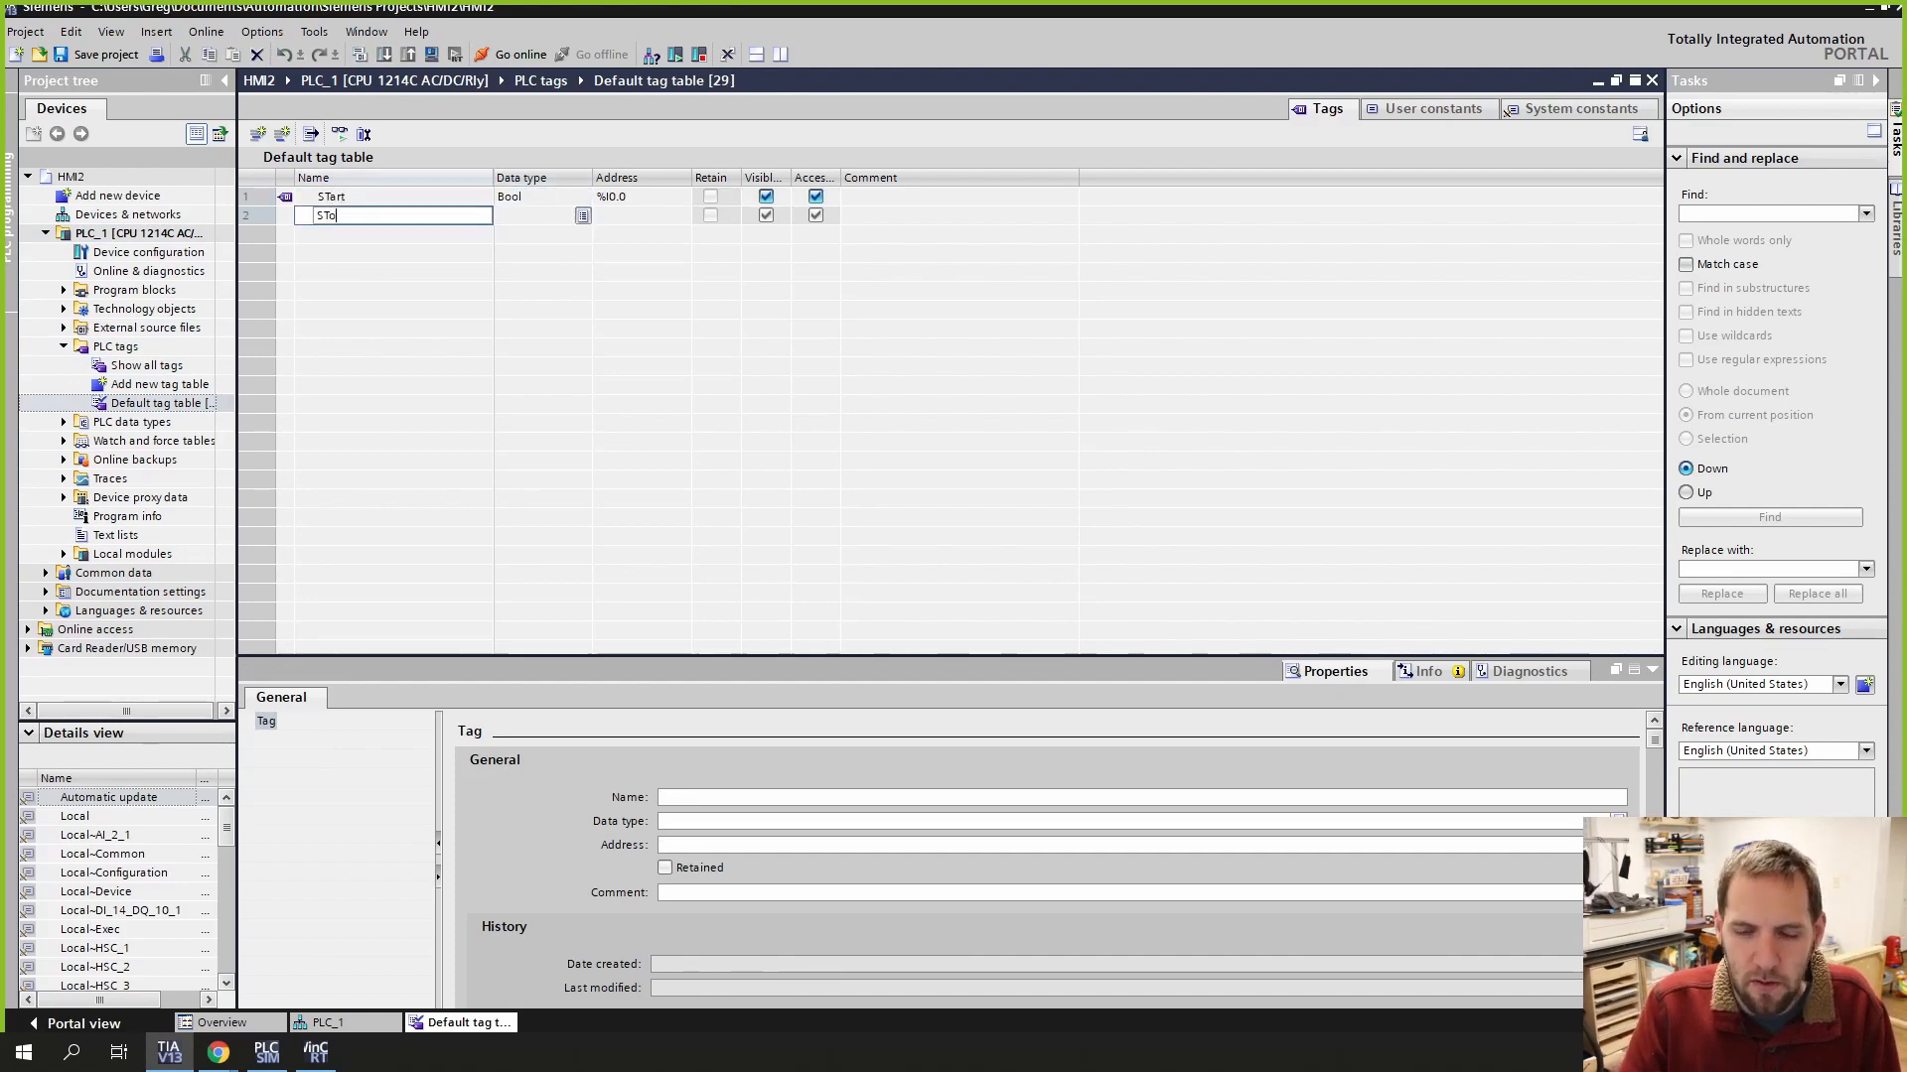
text(p)
key(Return)
Step: Add a tag named output and set its address to %Q0.0
text(output)
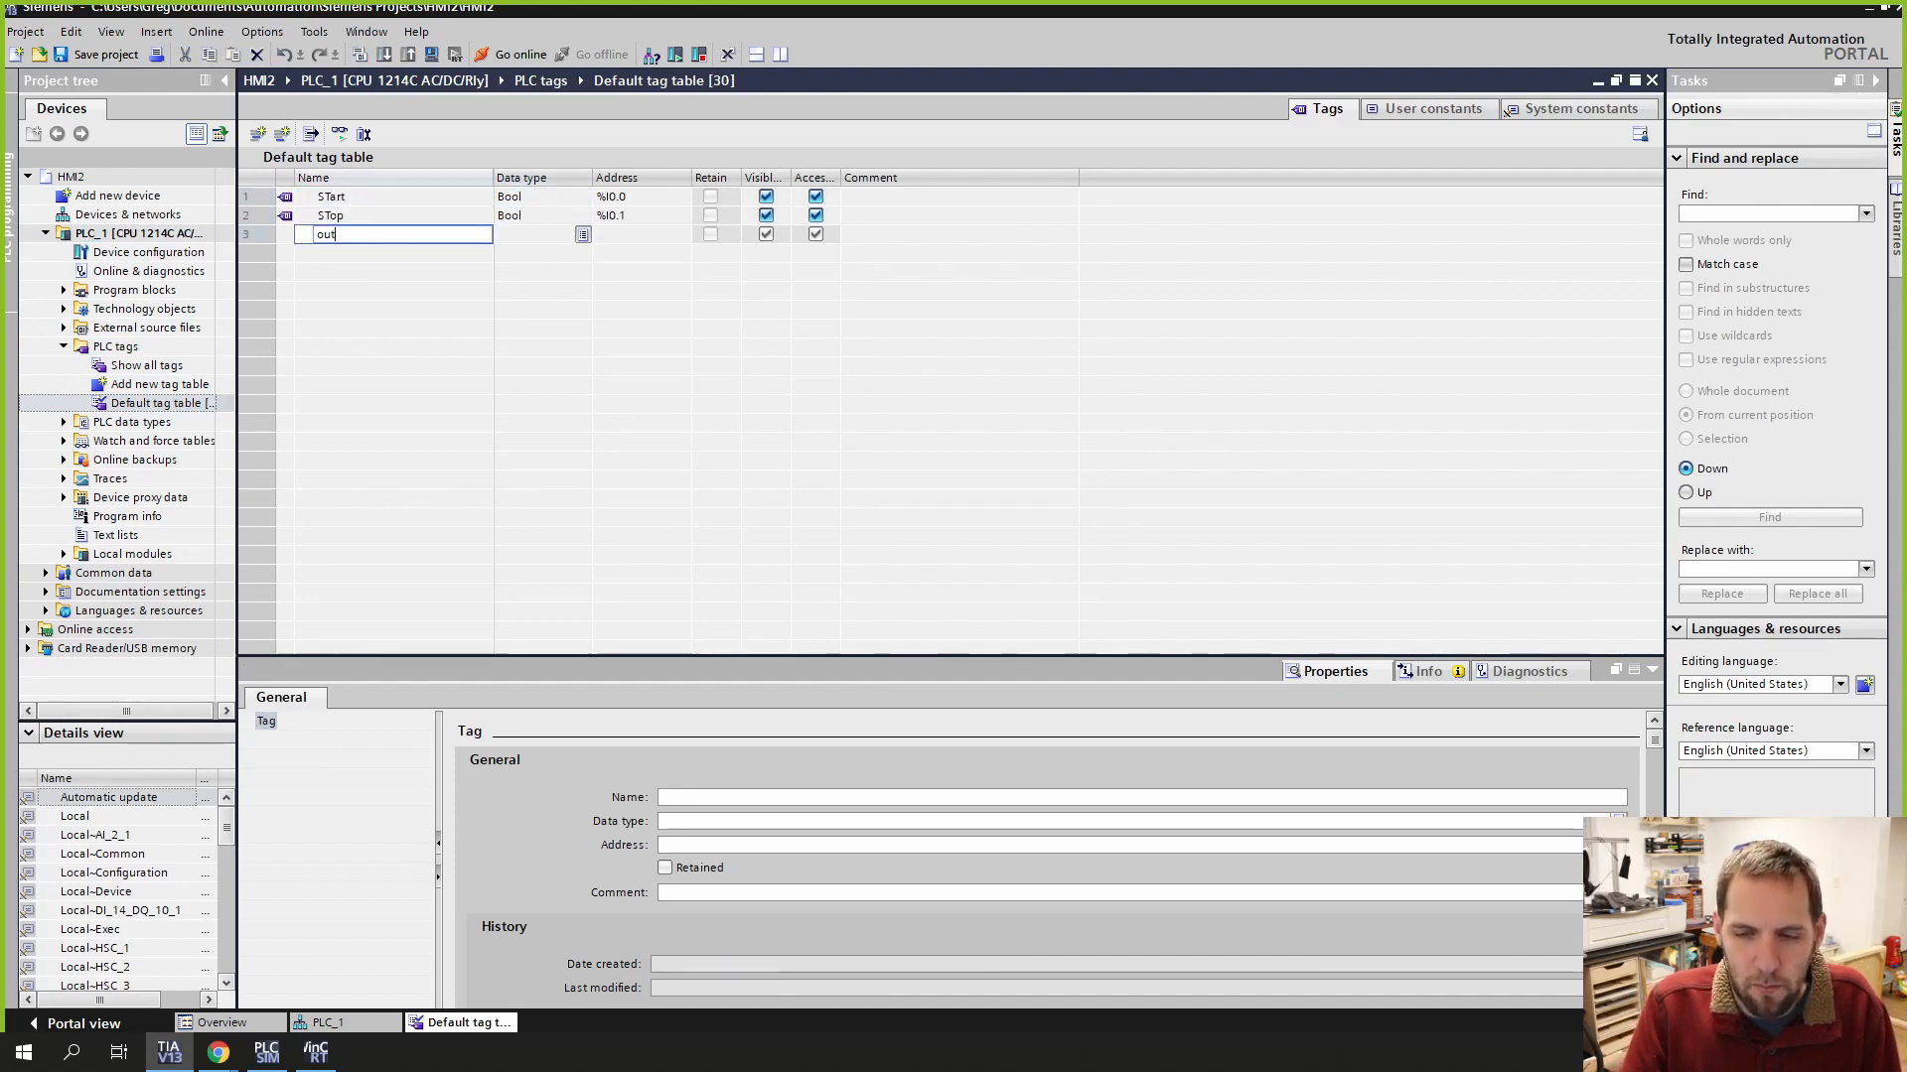
key(Tab)
key(Tab)
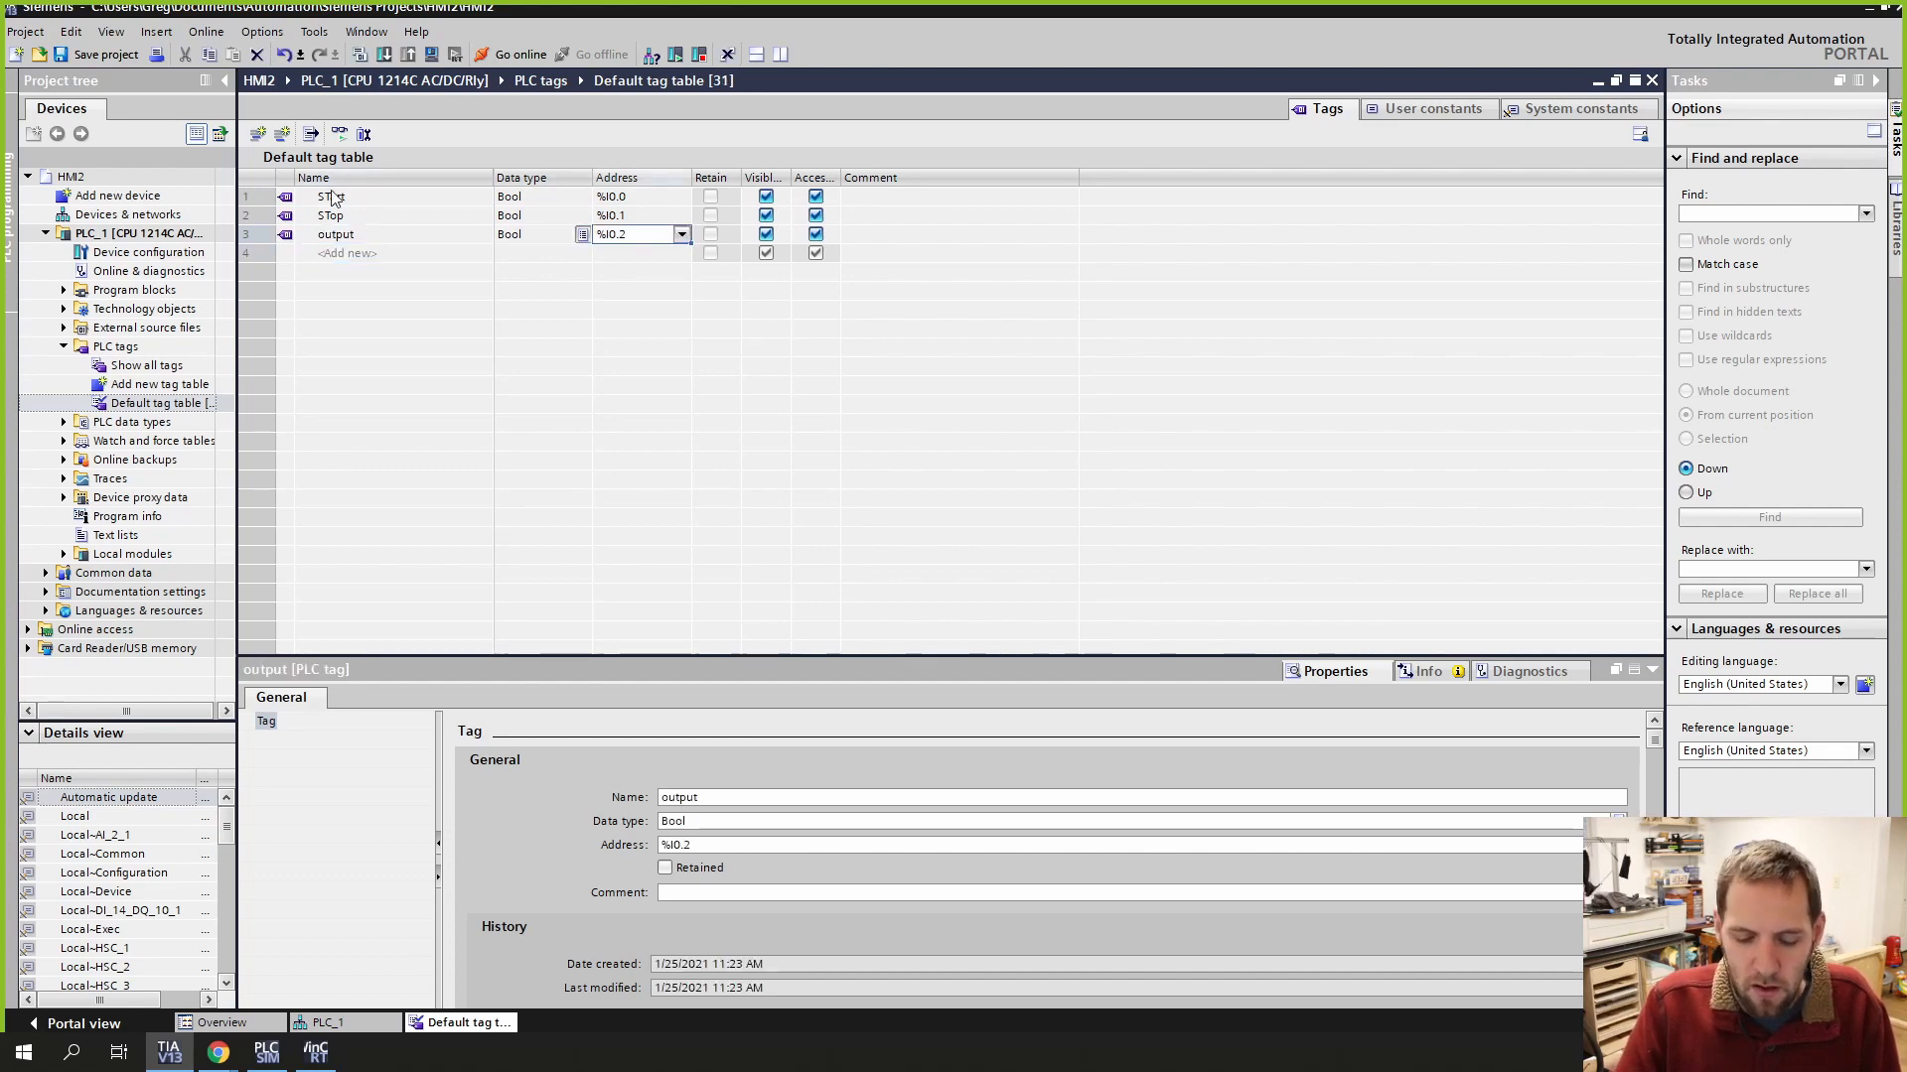
text(q0.0)
key(Return)
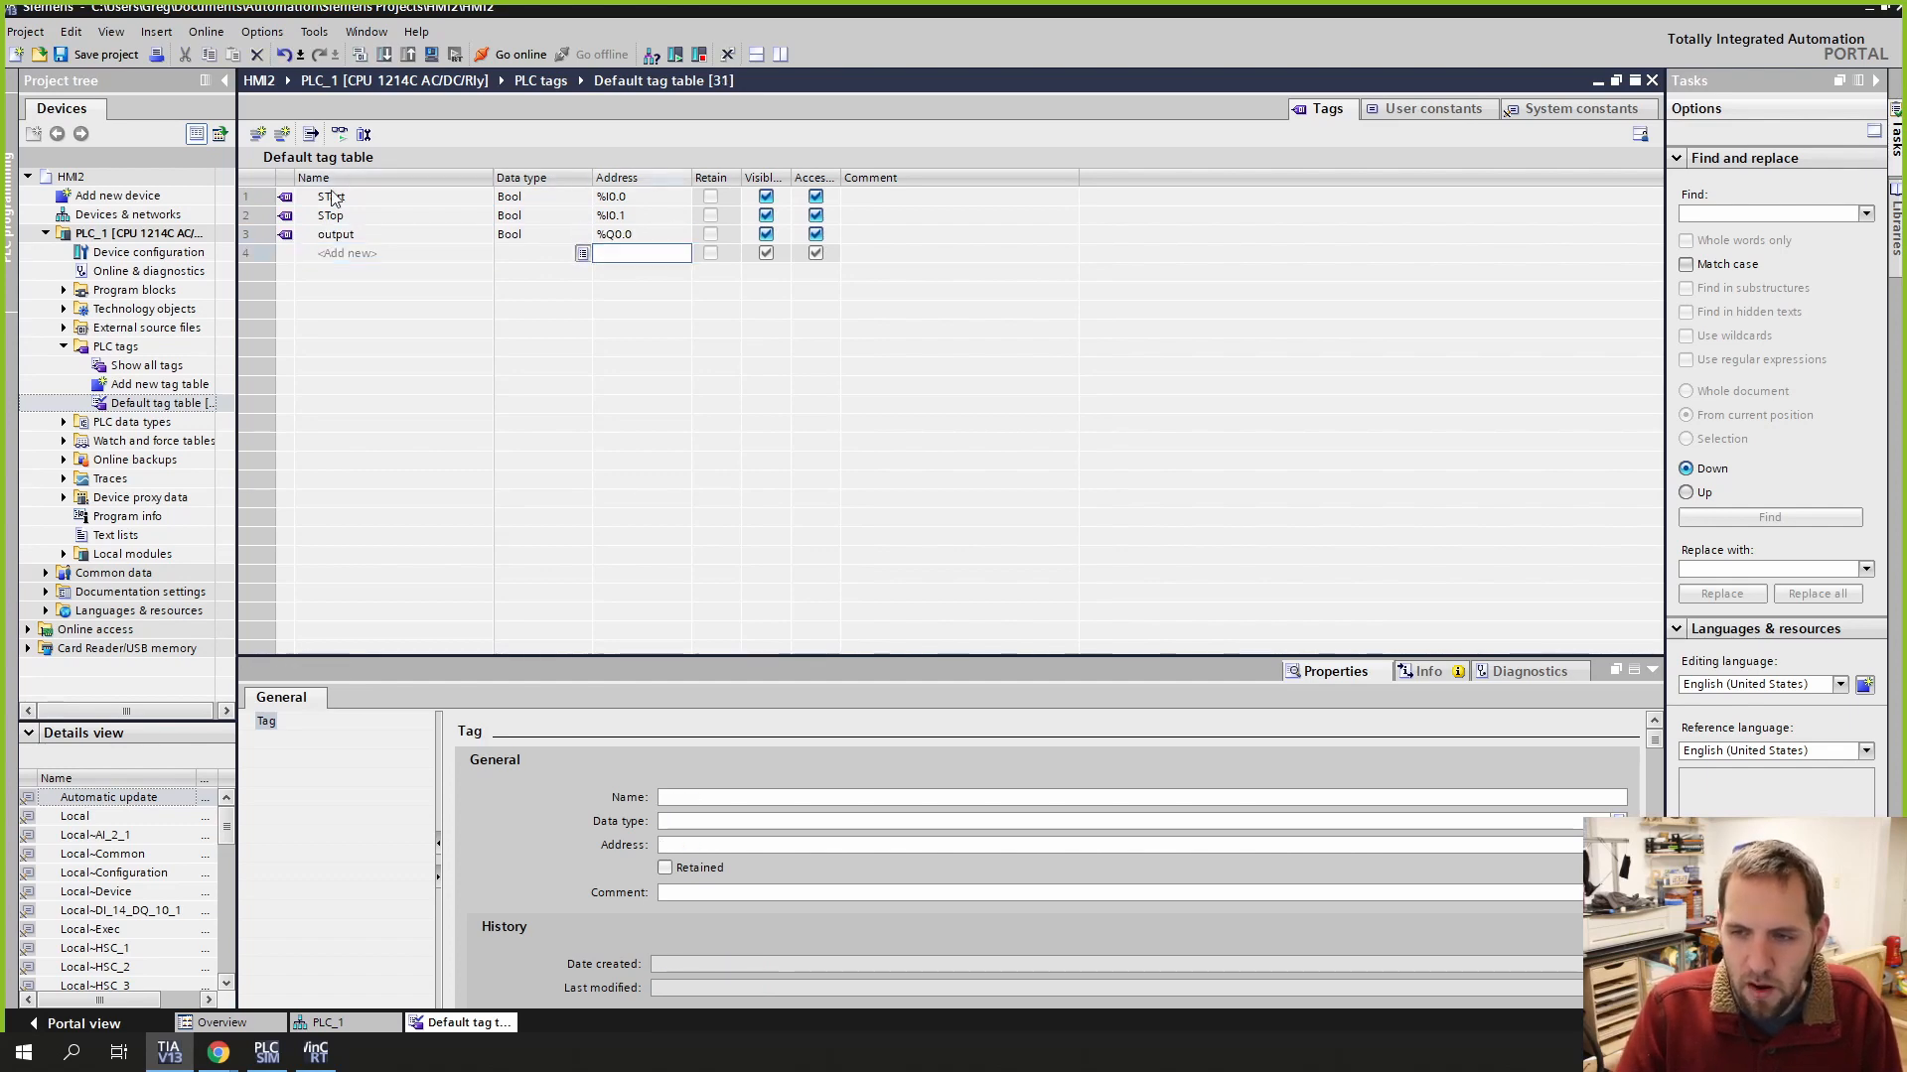
Step: Add a tag named HMI START and set its address to memory bit %M3.0
key(Left)
key(Left)
text(HMI)
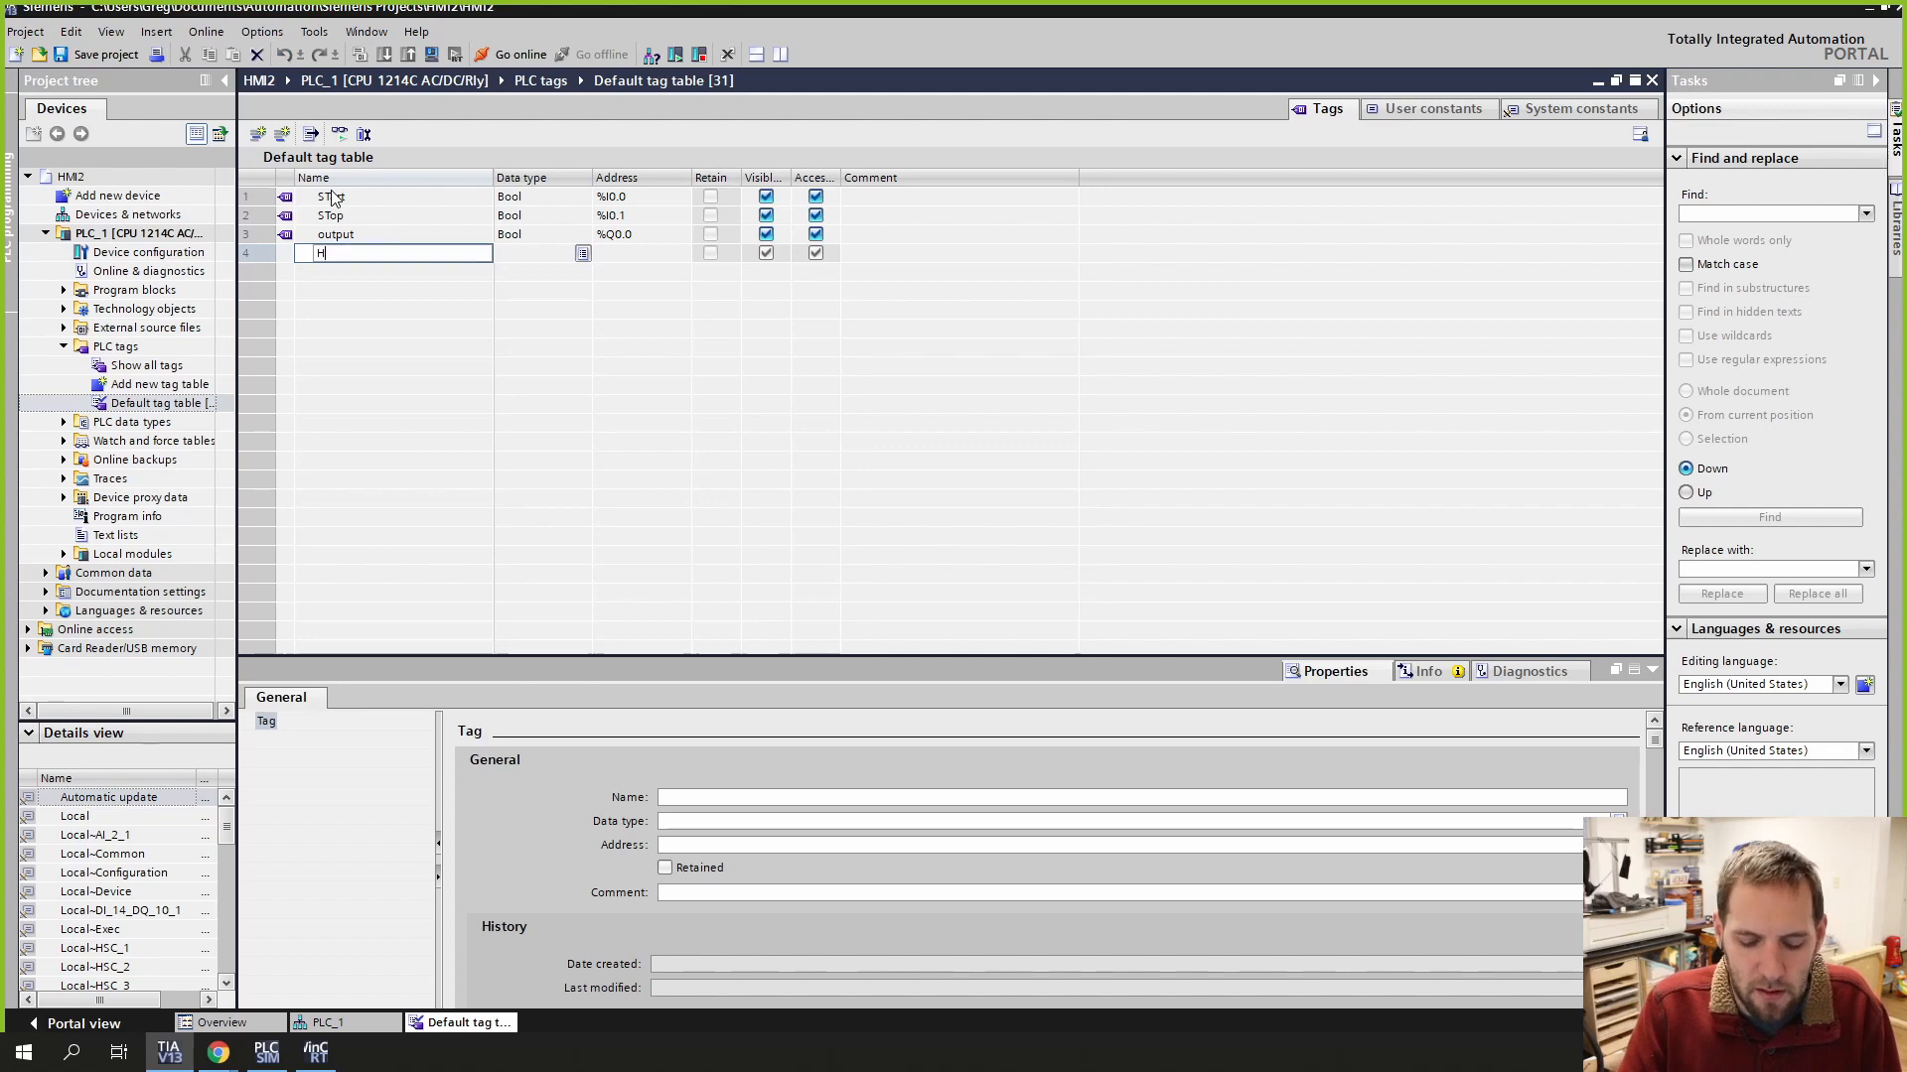
key(Tab)
key(Tab)
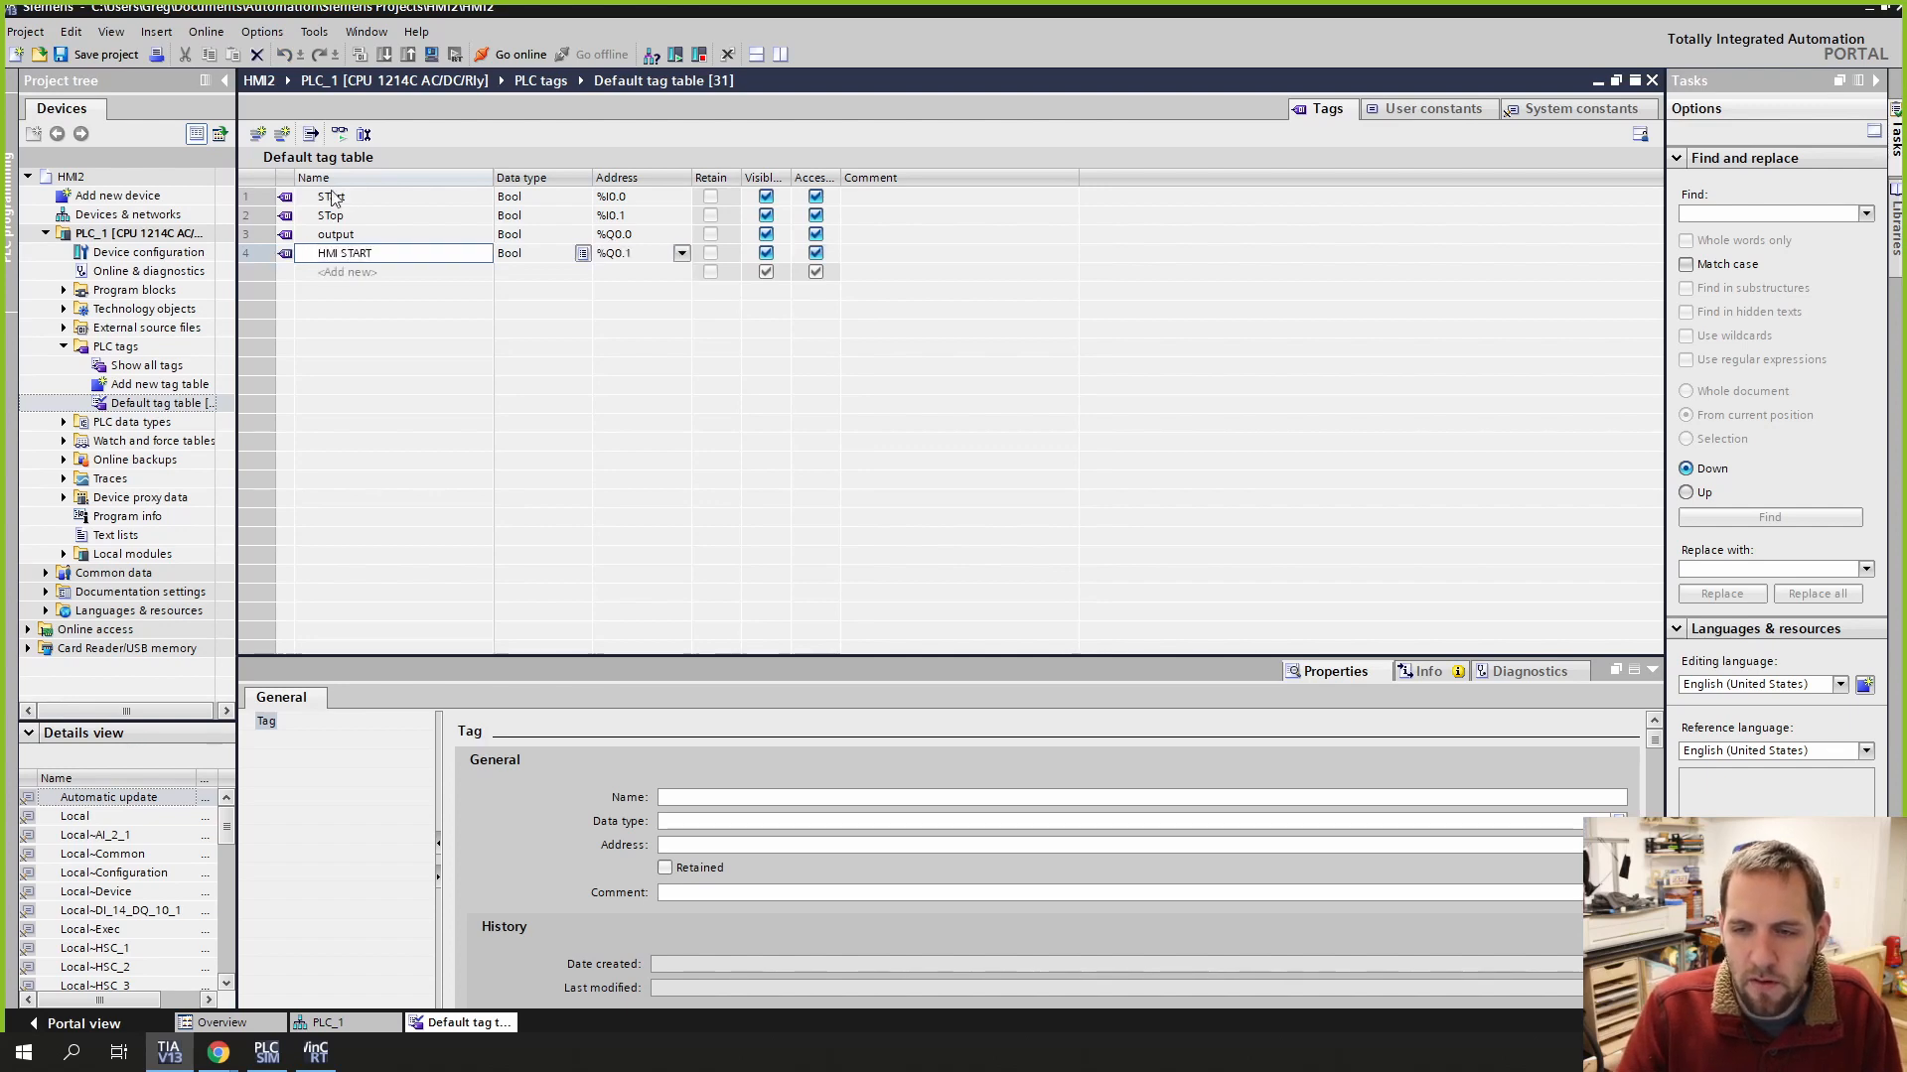
key(BackSpace)
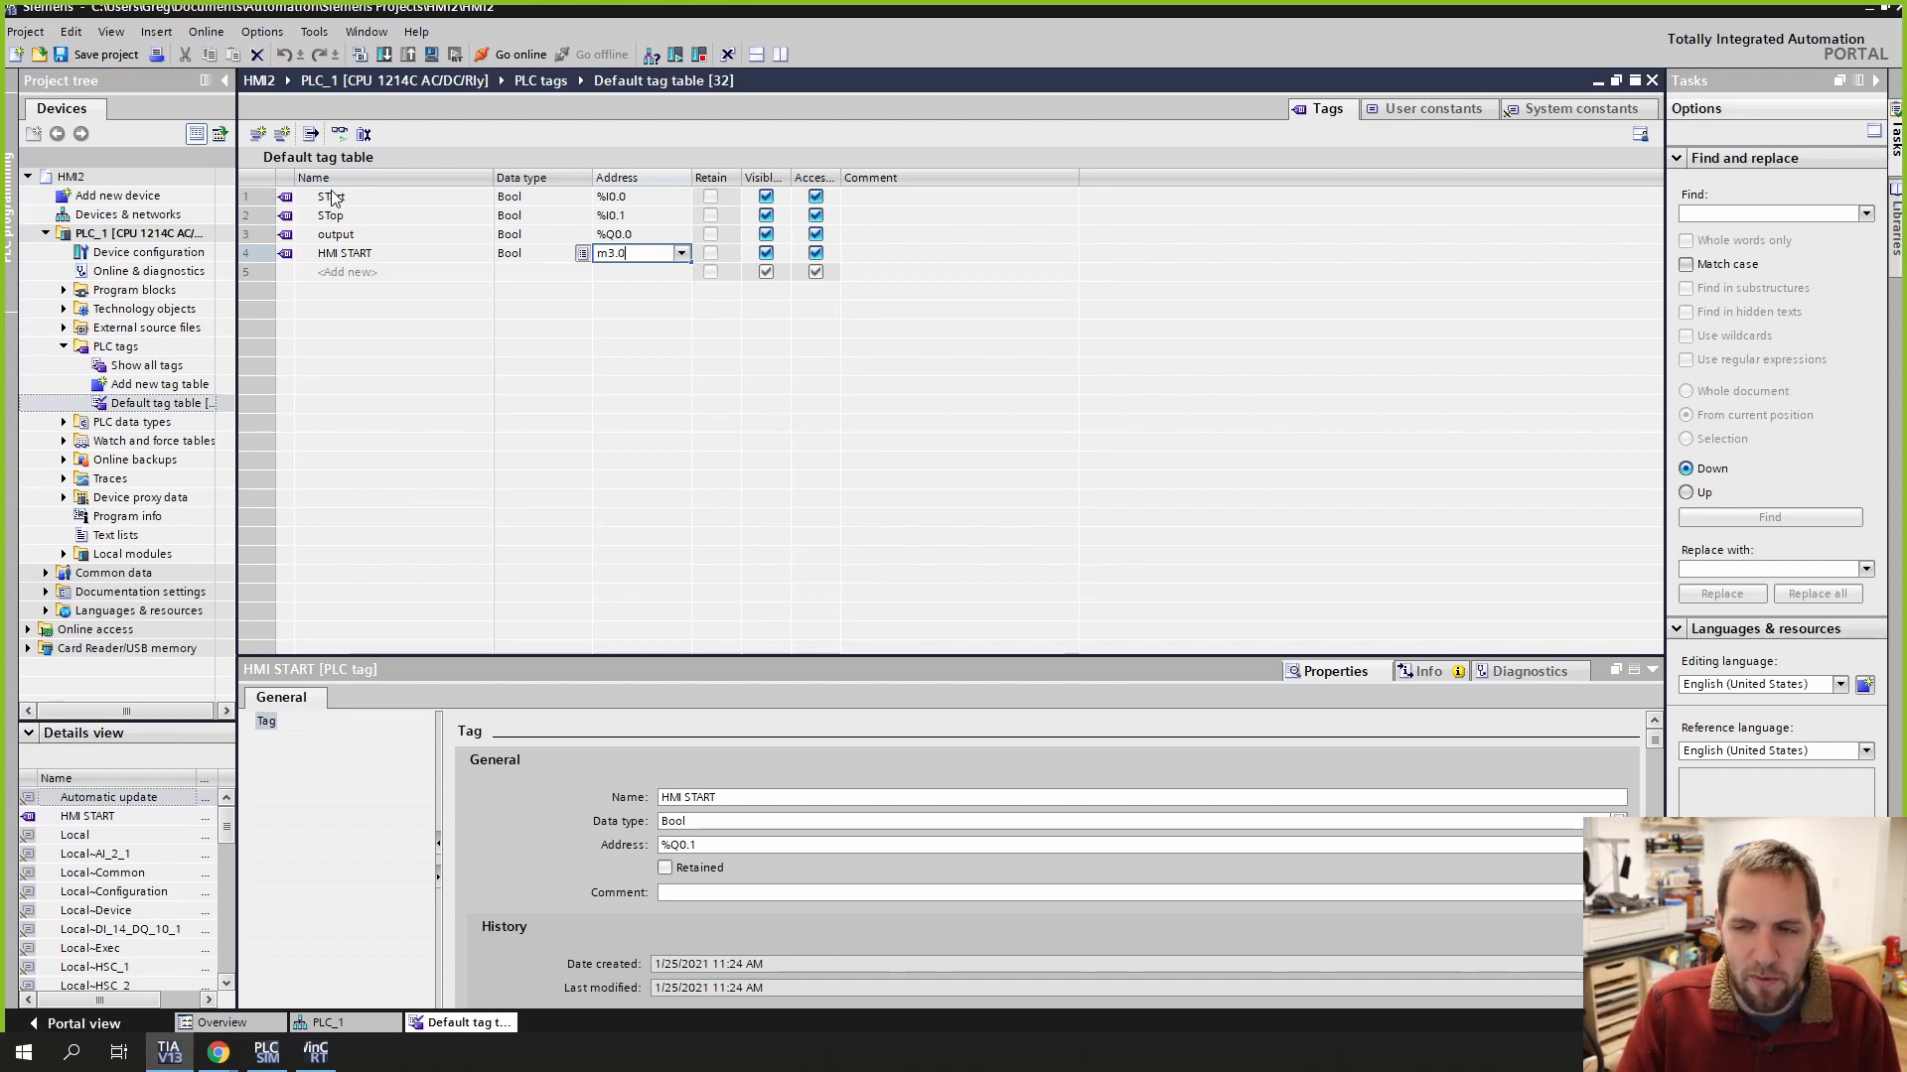
key(Return)
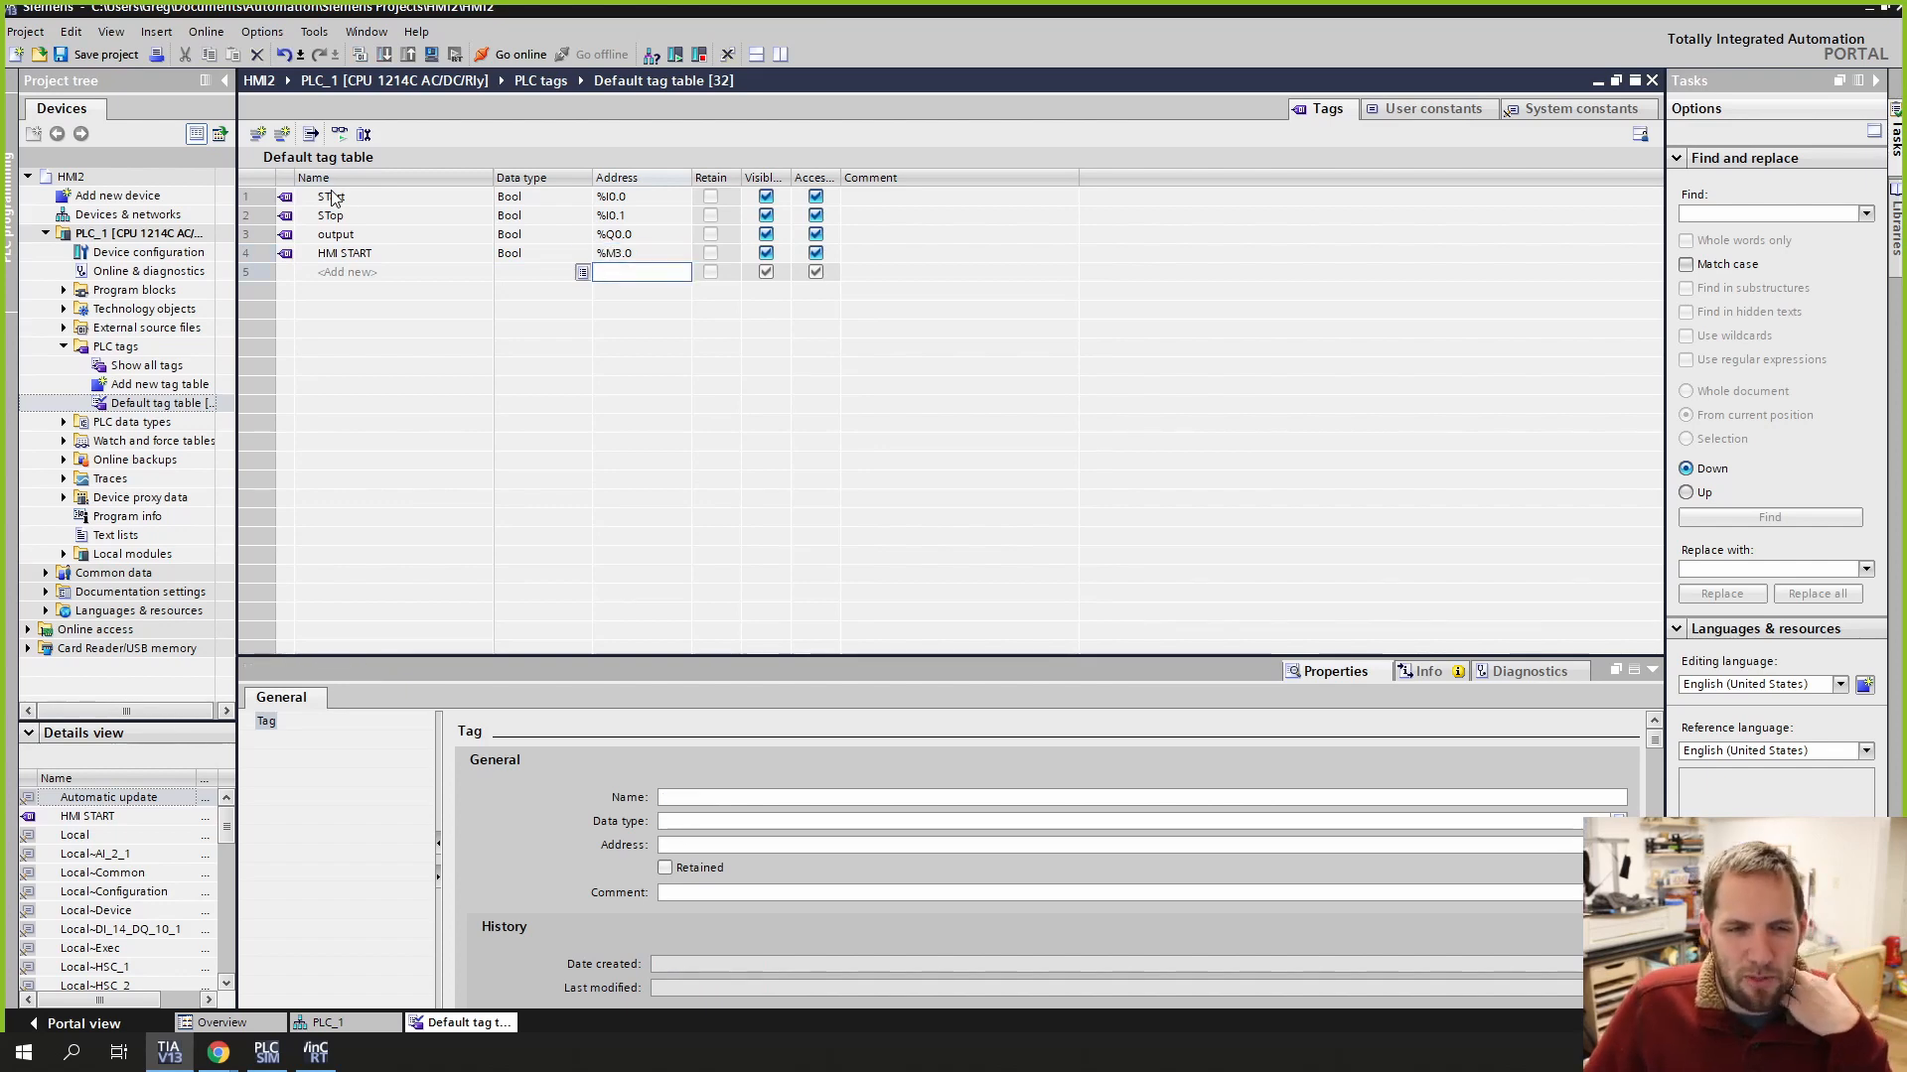
Step: Add a tag named HMI STOP below the HMI START tag
key(Left)
key(Left)
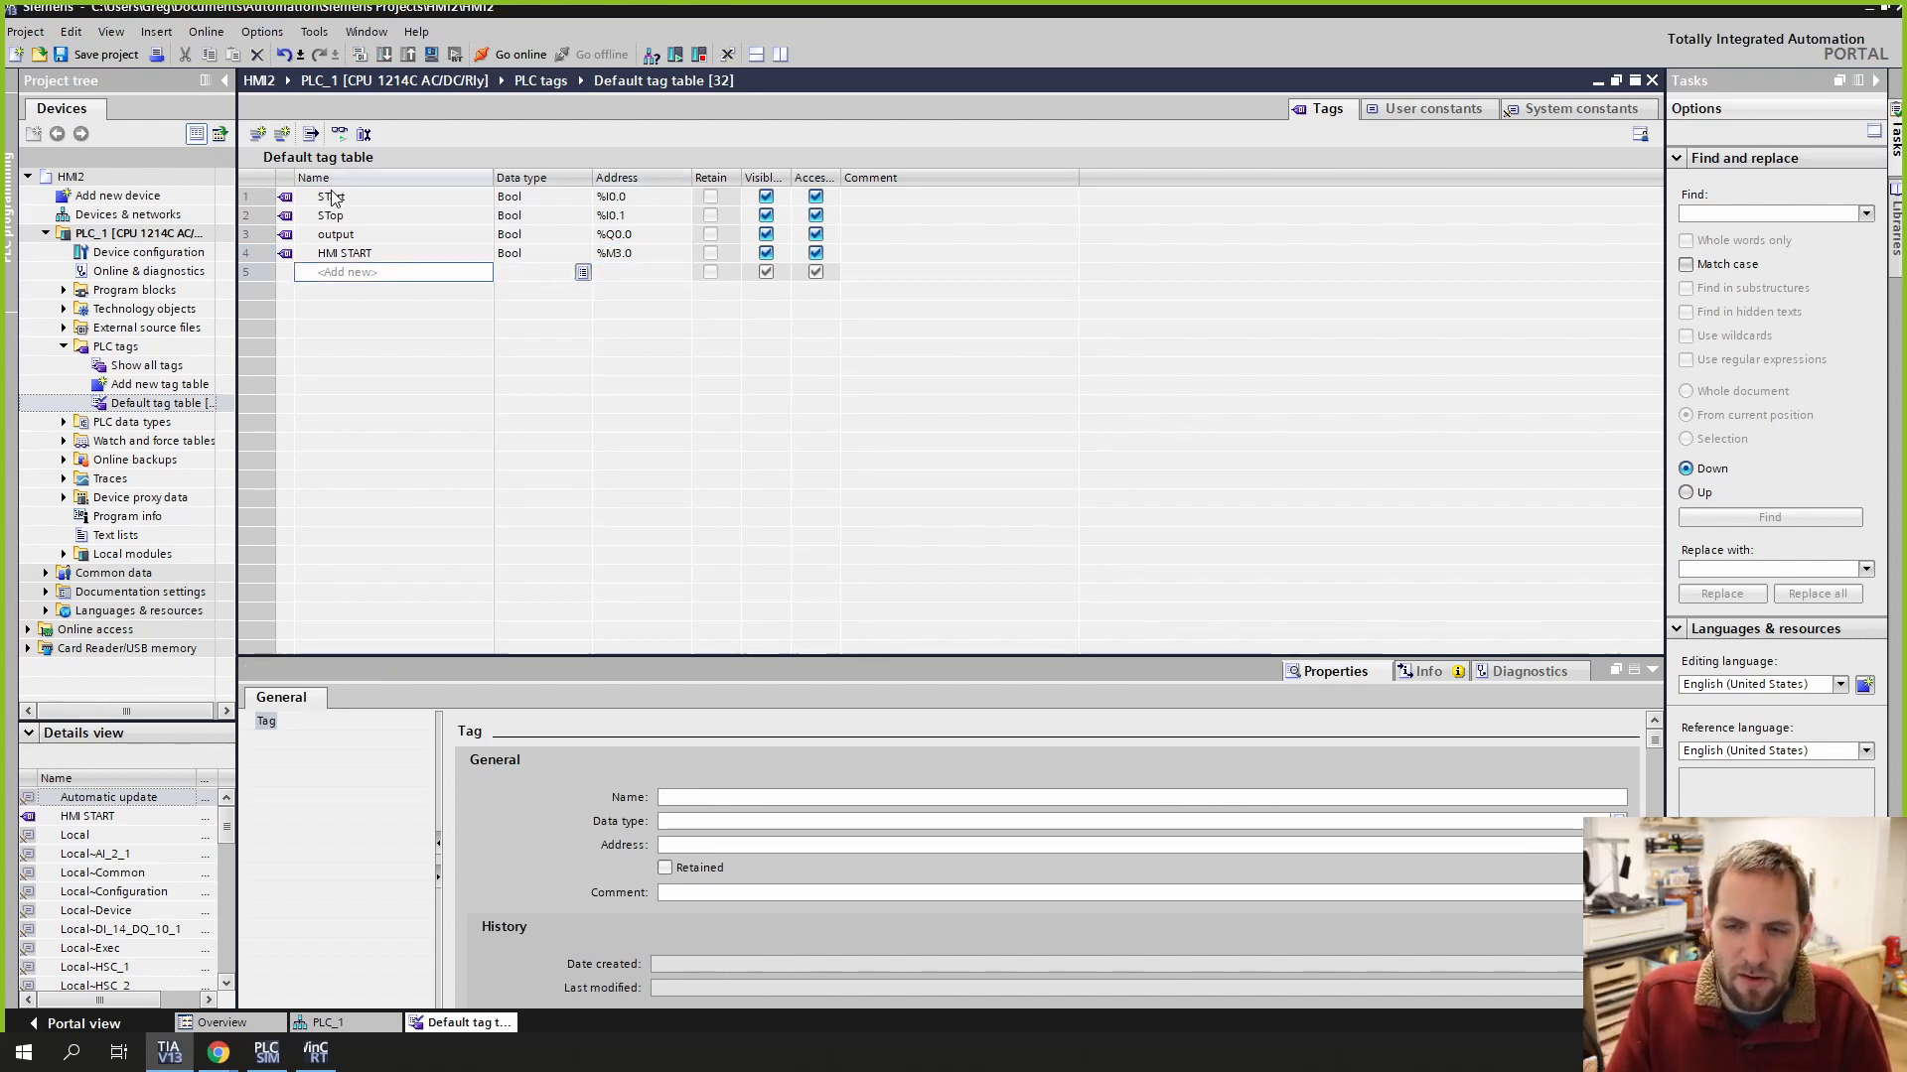
text(HMI STOP)
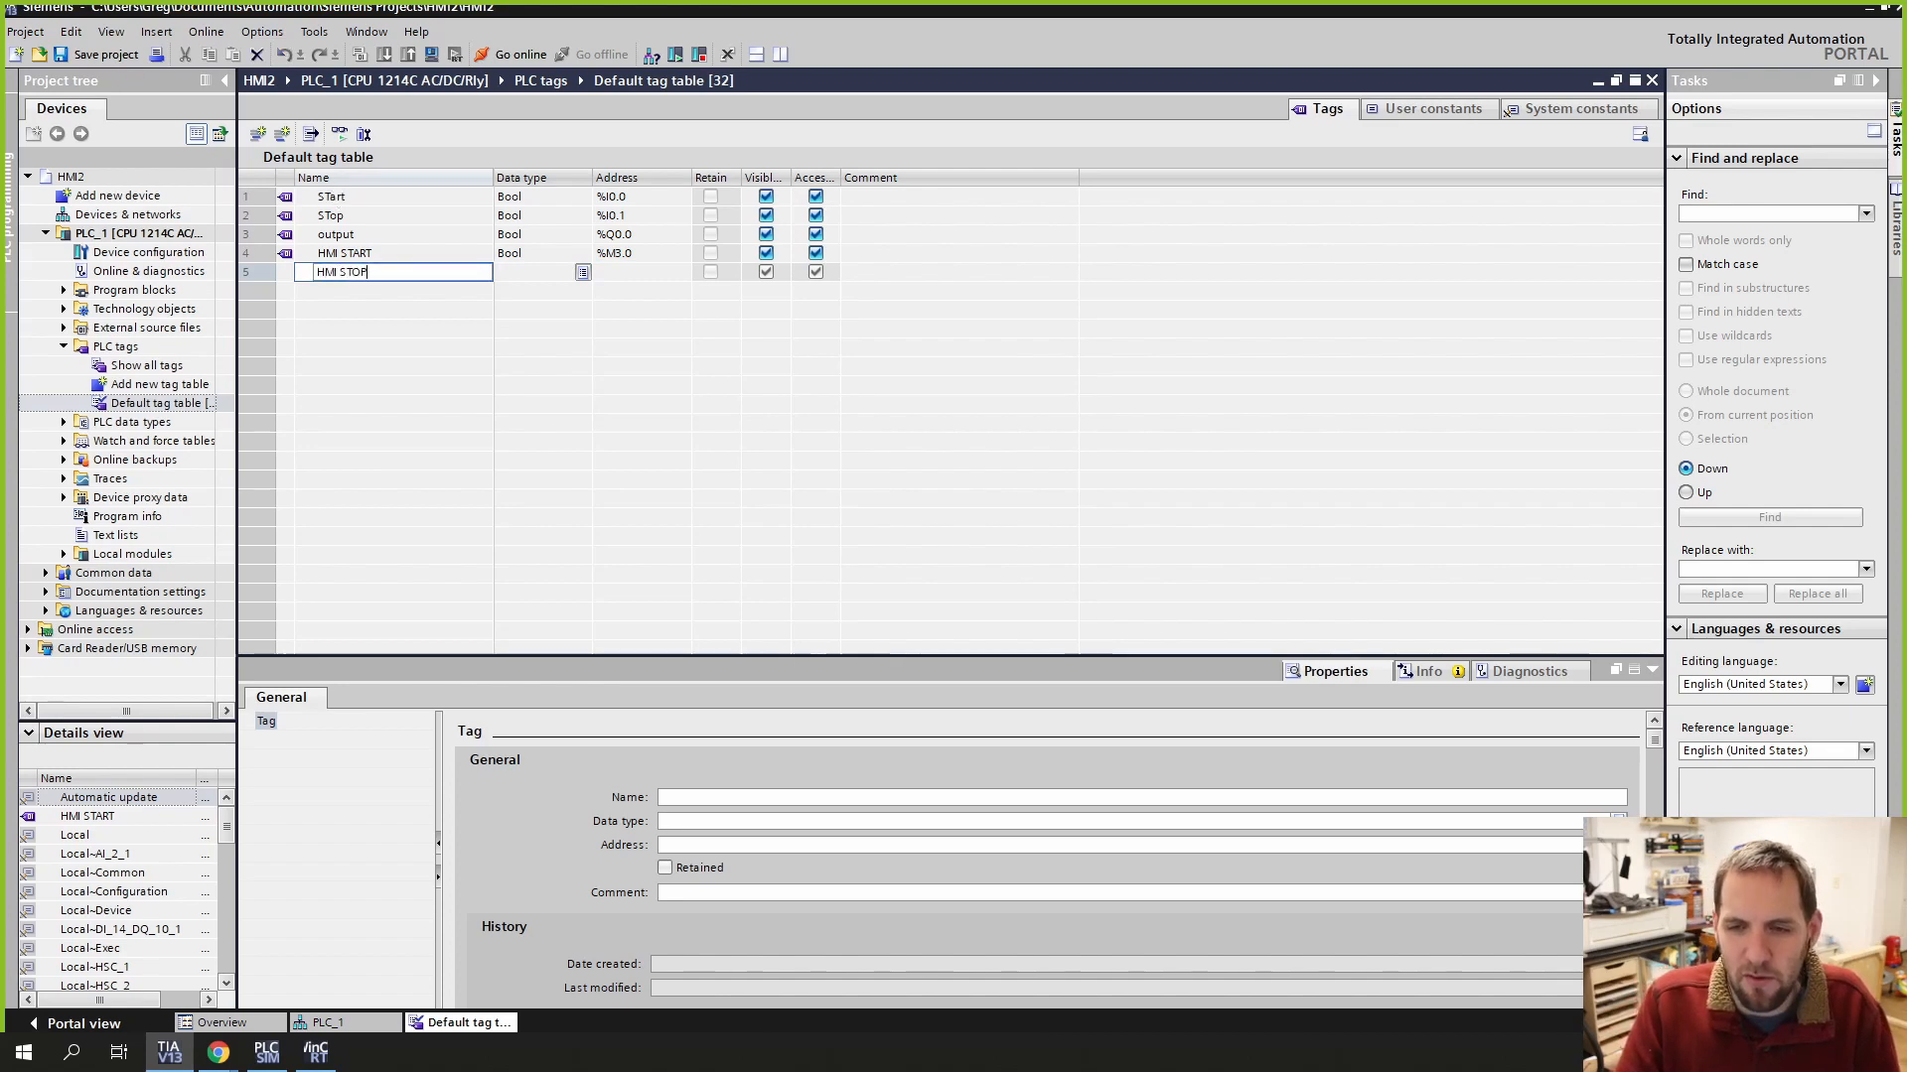
key(Return)
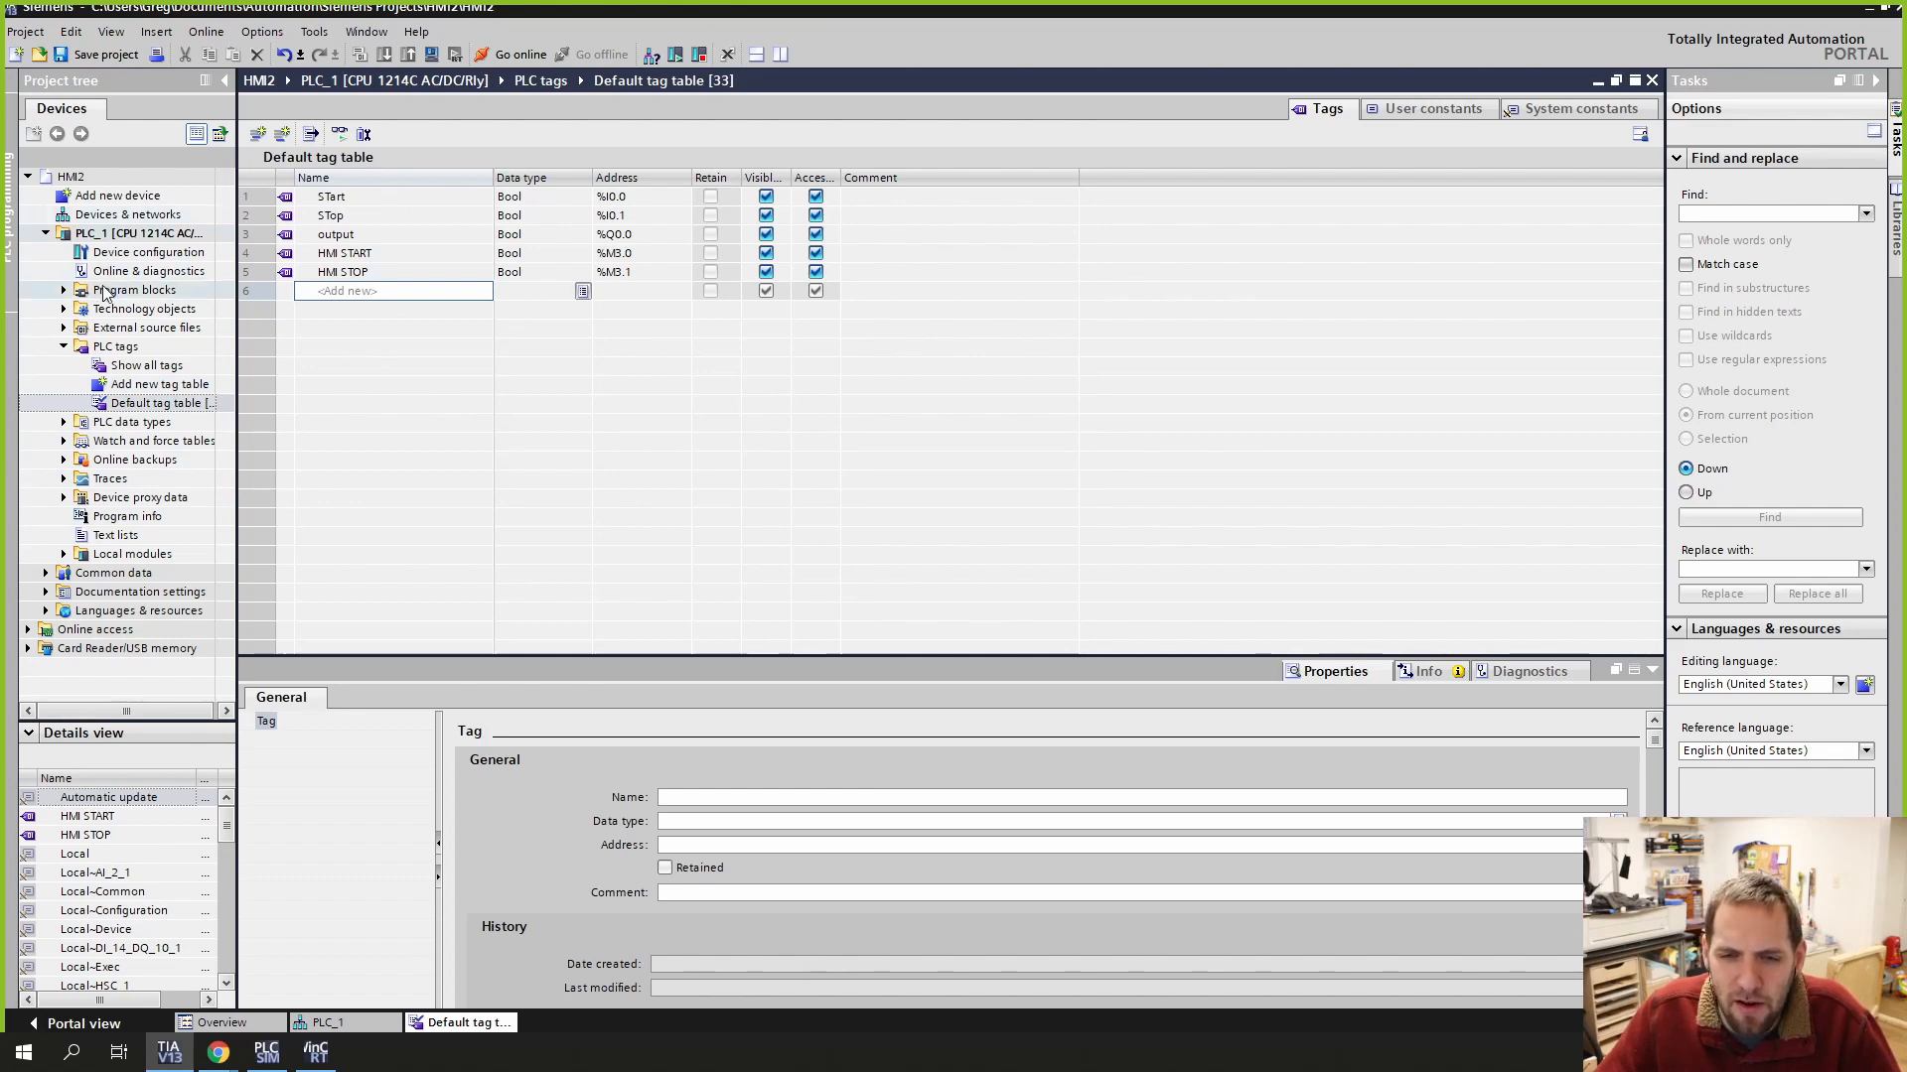
Step: Open the Main [OB1] block and insert two normally open contacts in series with an output coil in Network 1
click(64, 290)
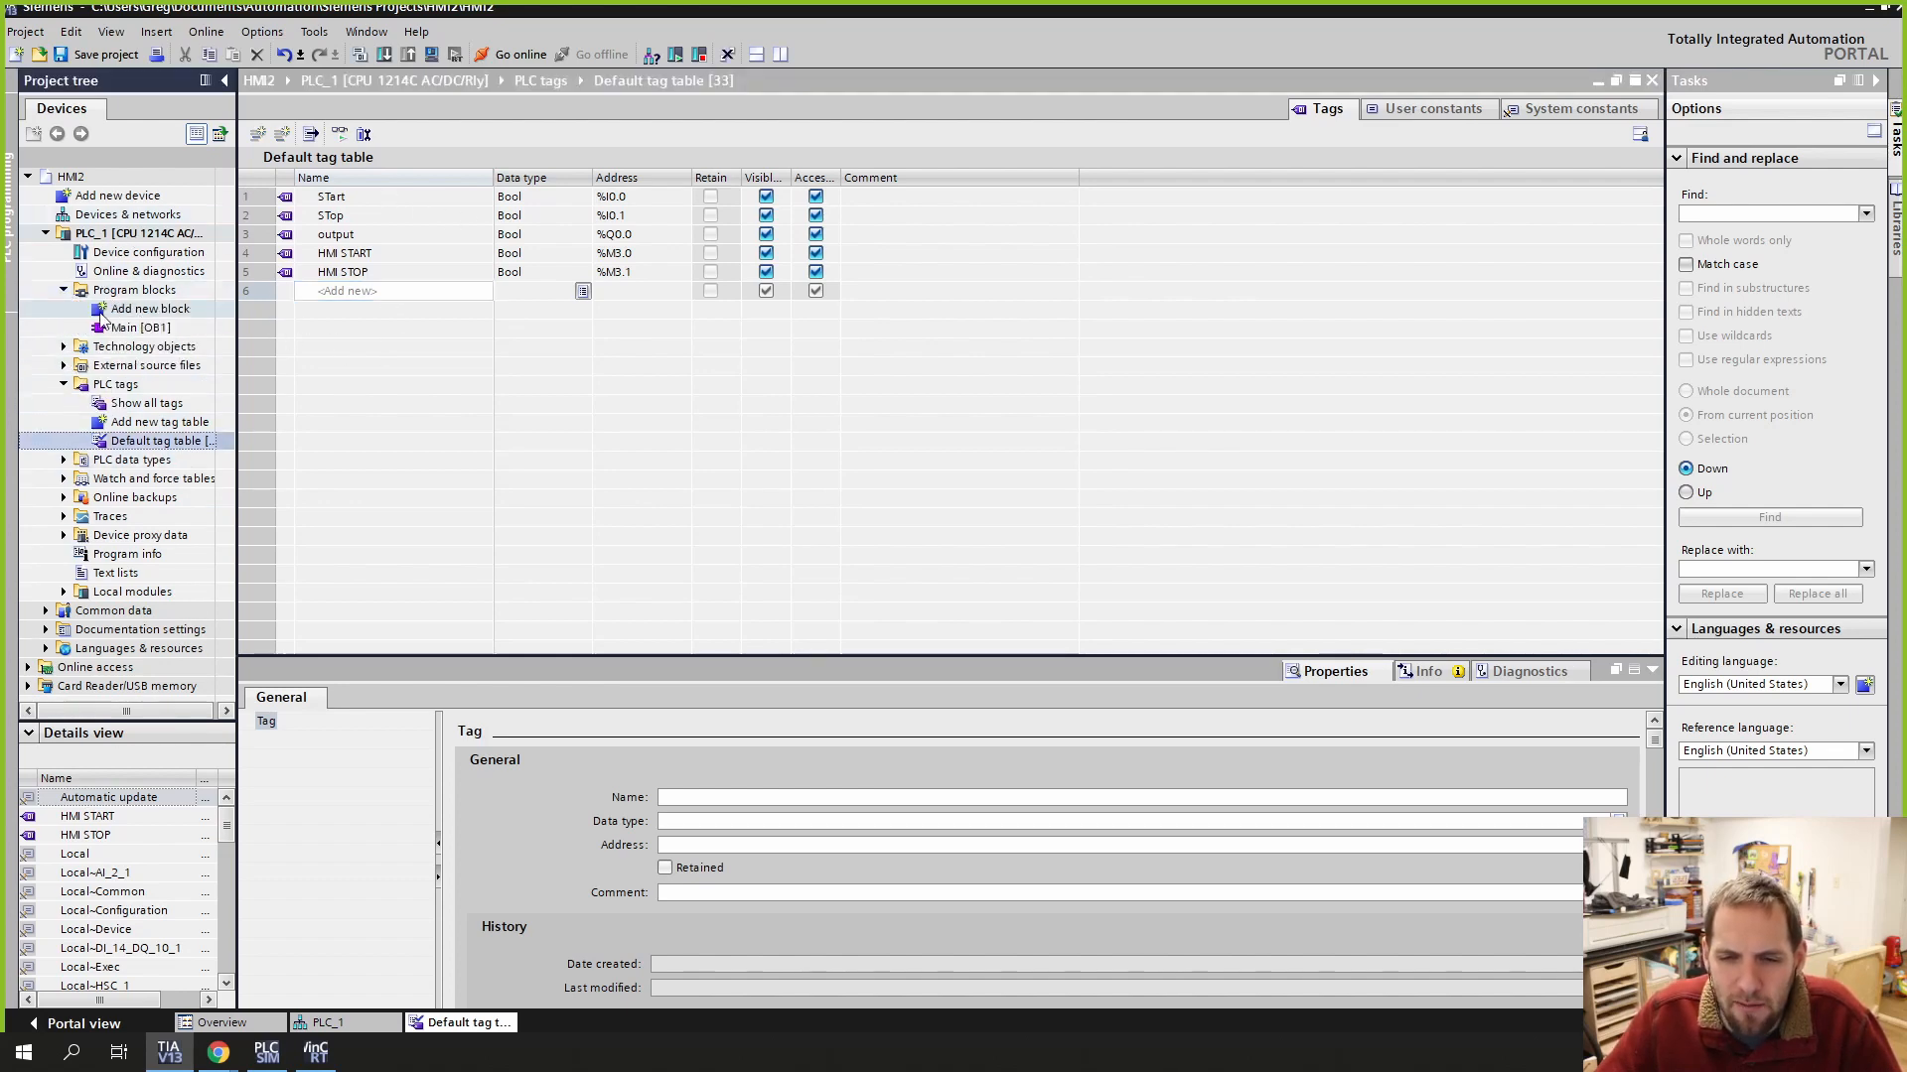
double_click(140, 327)
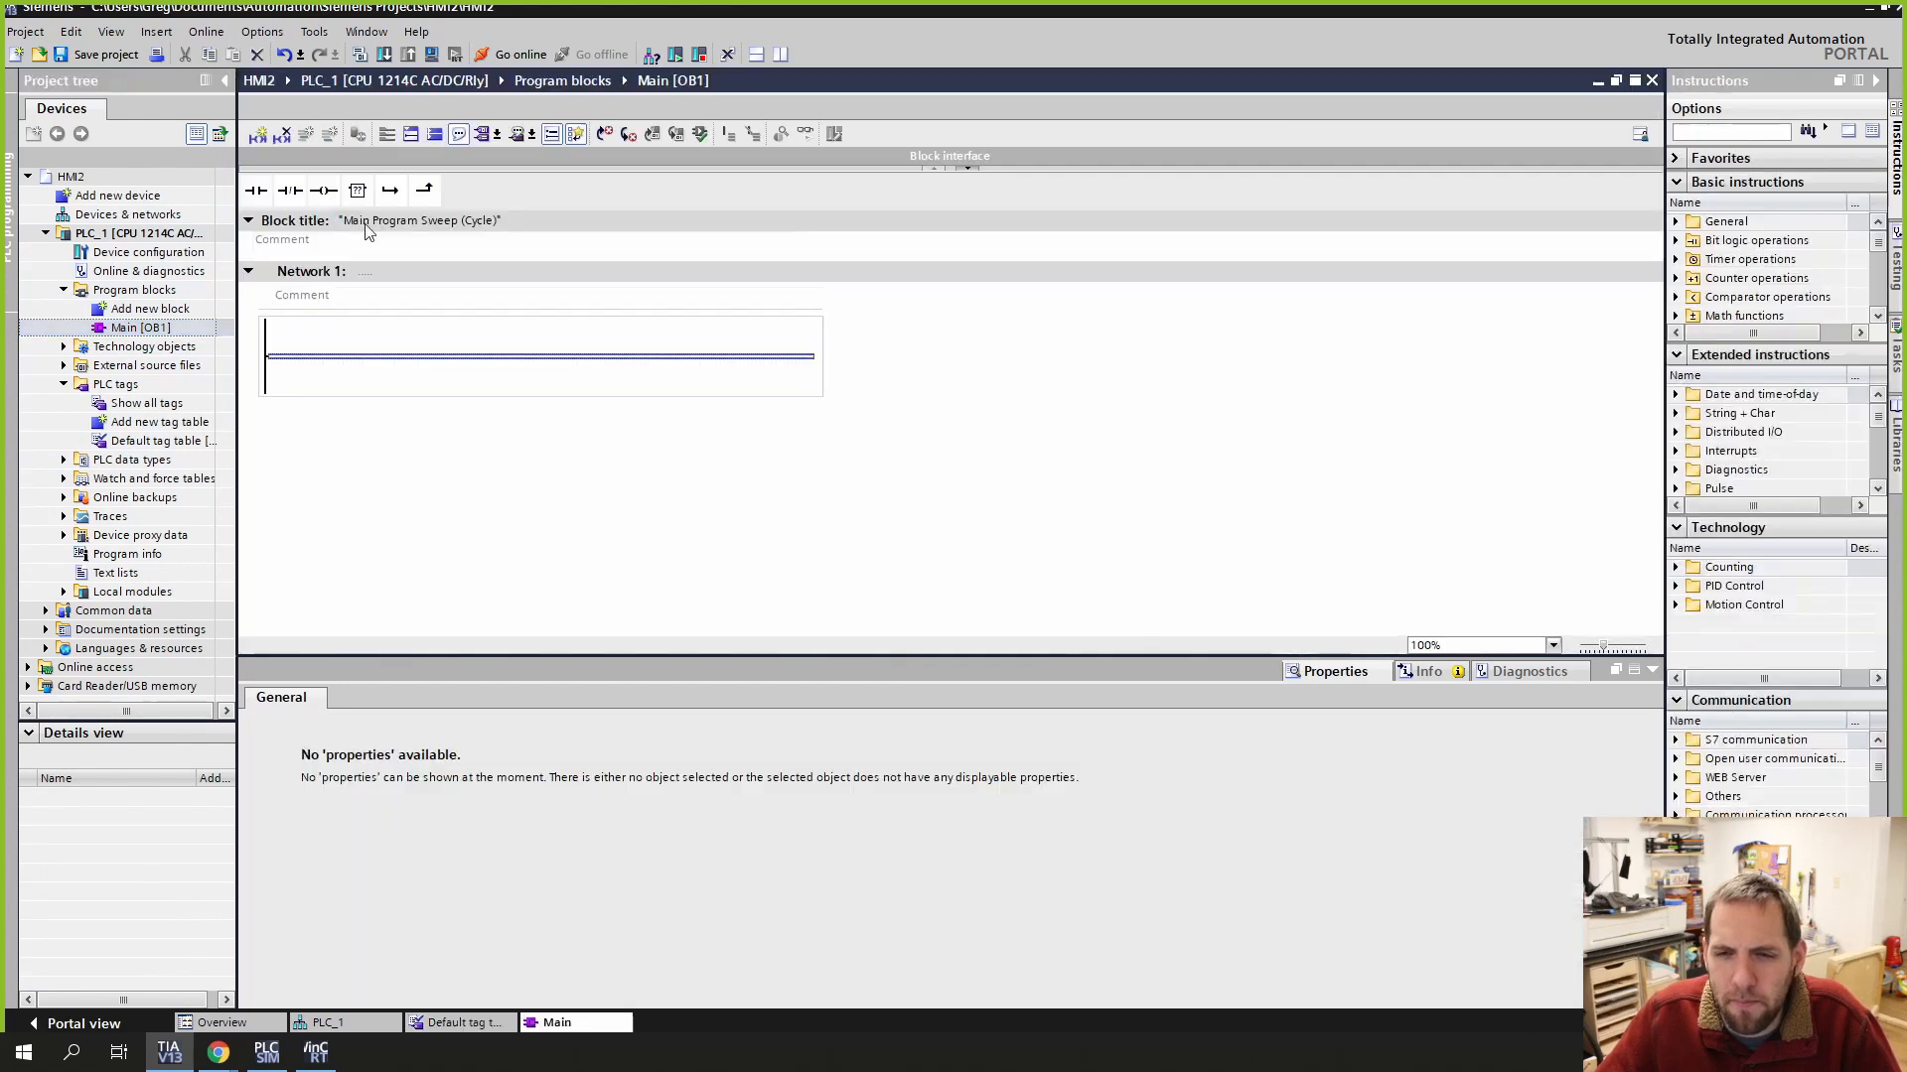
click(255, 195)
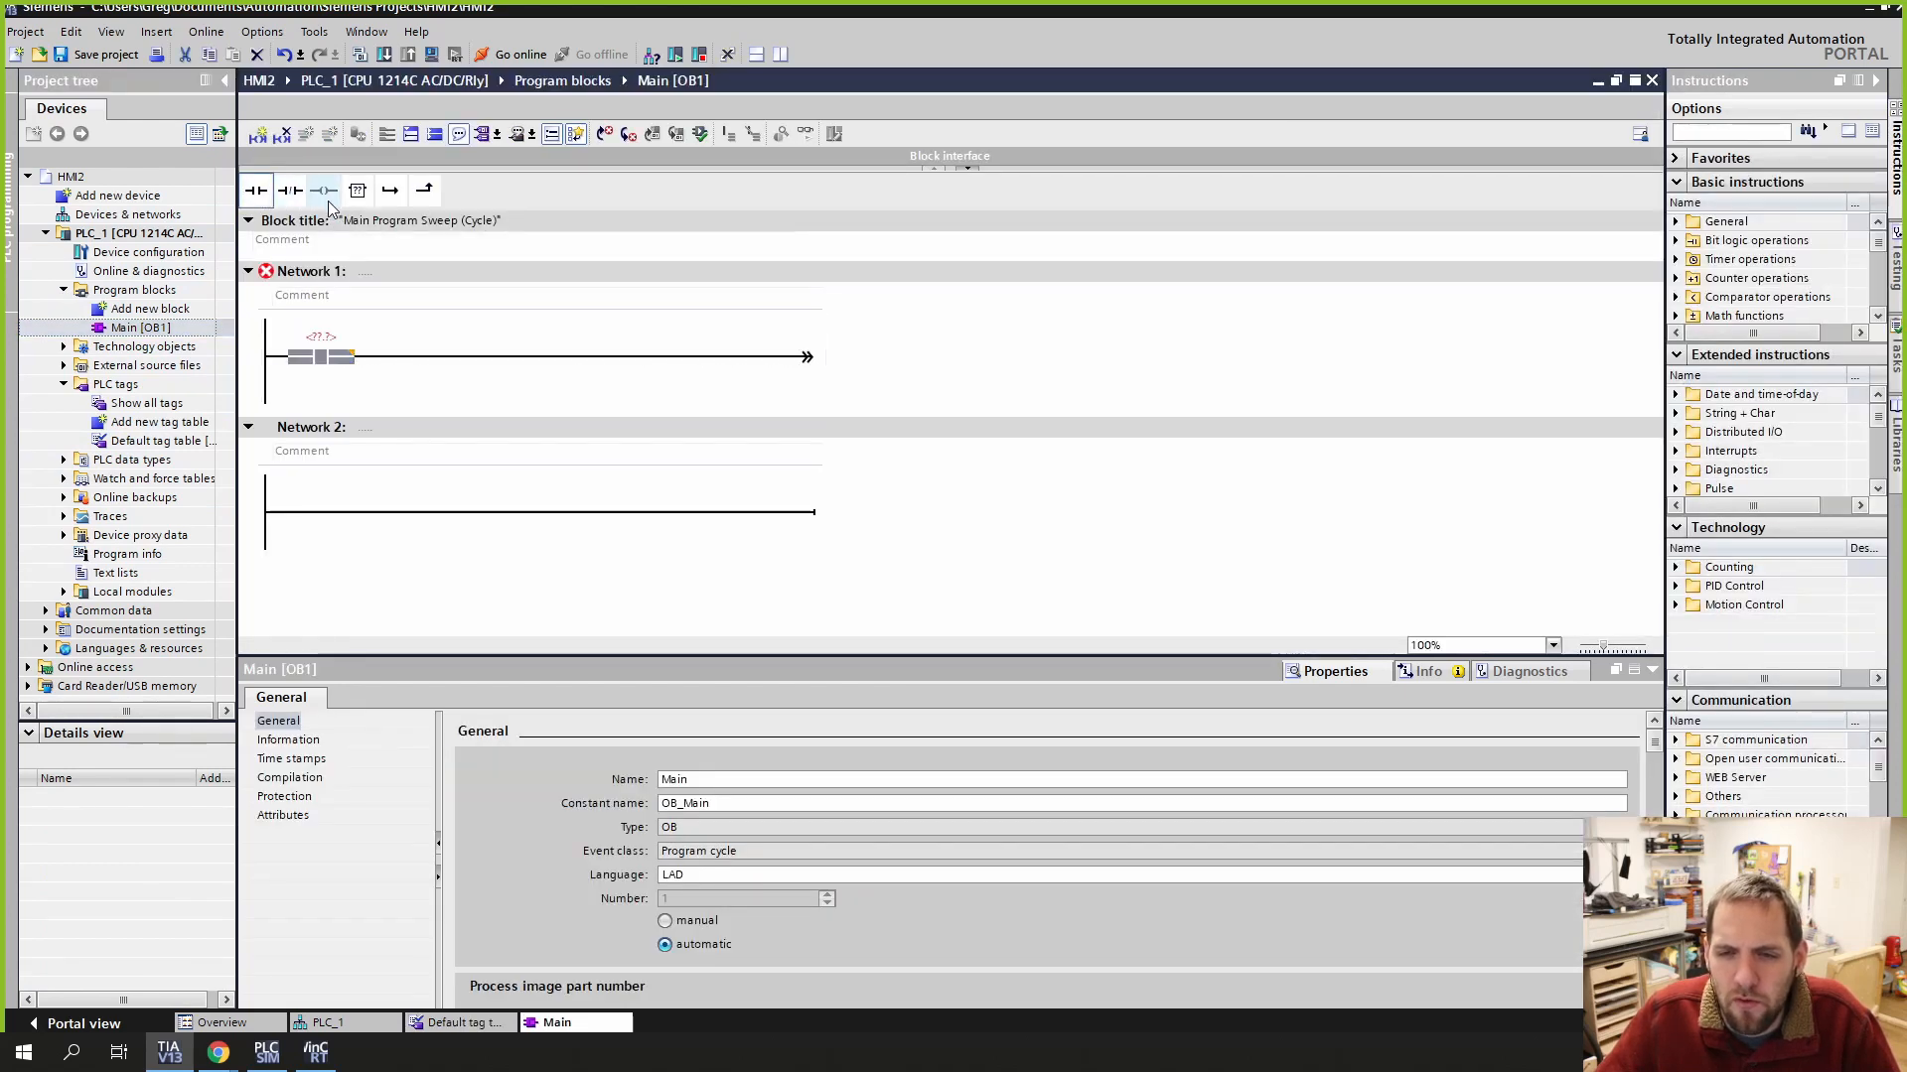
click(256, 190)
click(323, 190)
Step: Add a parallel branch with a normally open contact around the first contact of Network 1
click(299, 359)
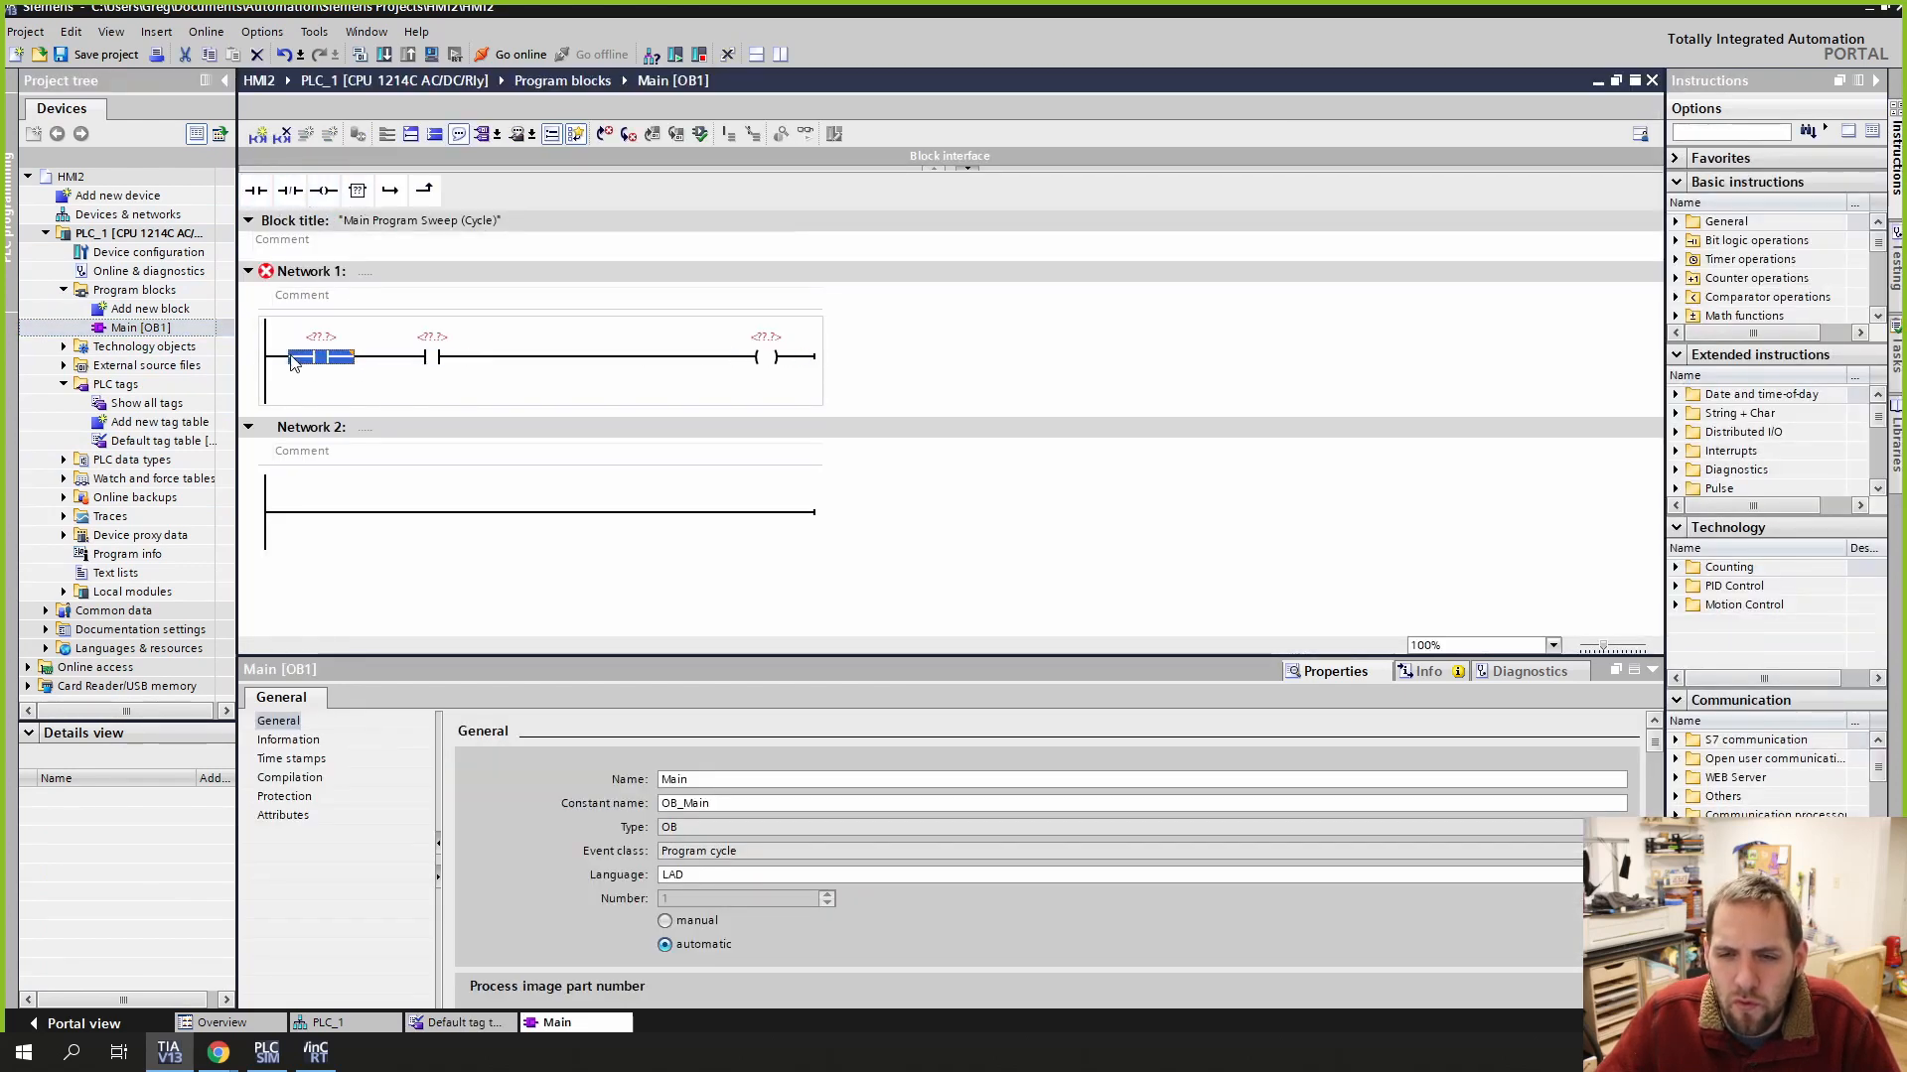
click(278, 356)
click(392, 194)
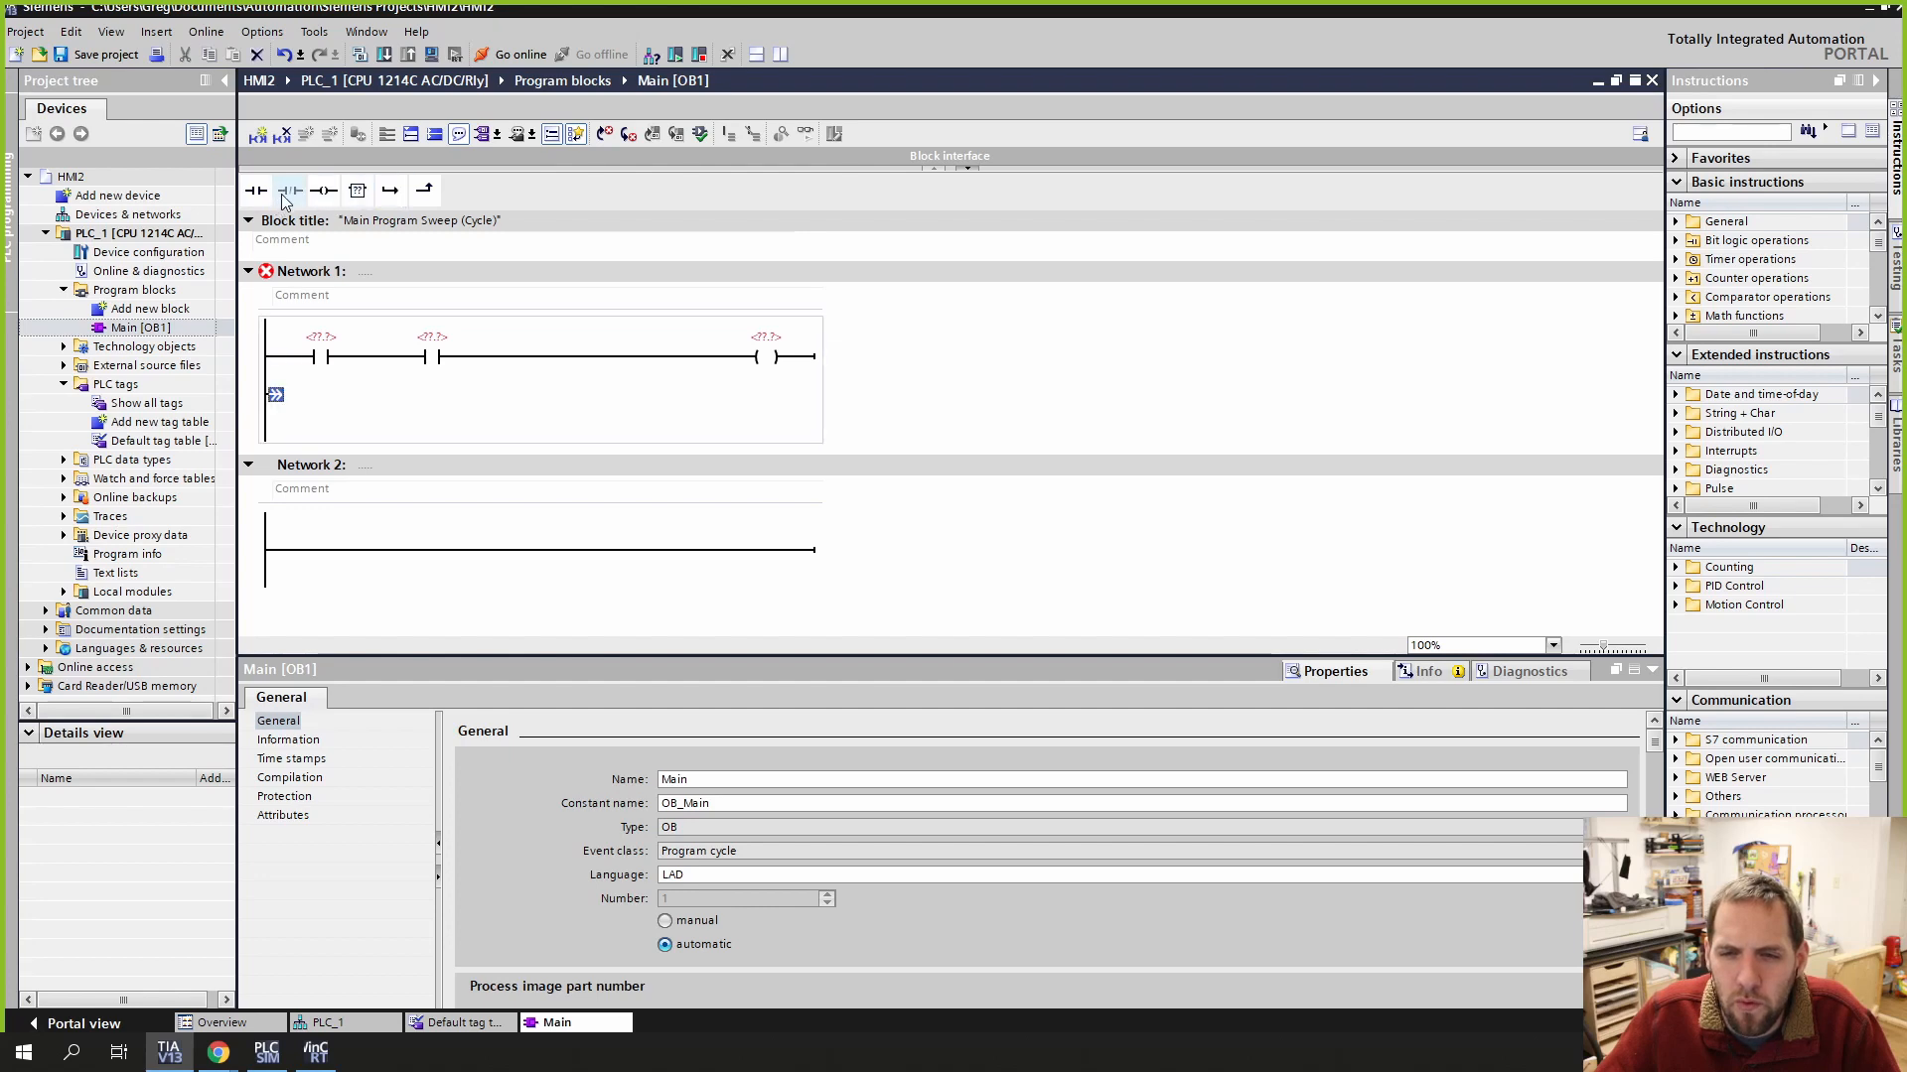
click(255, 193)
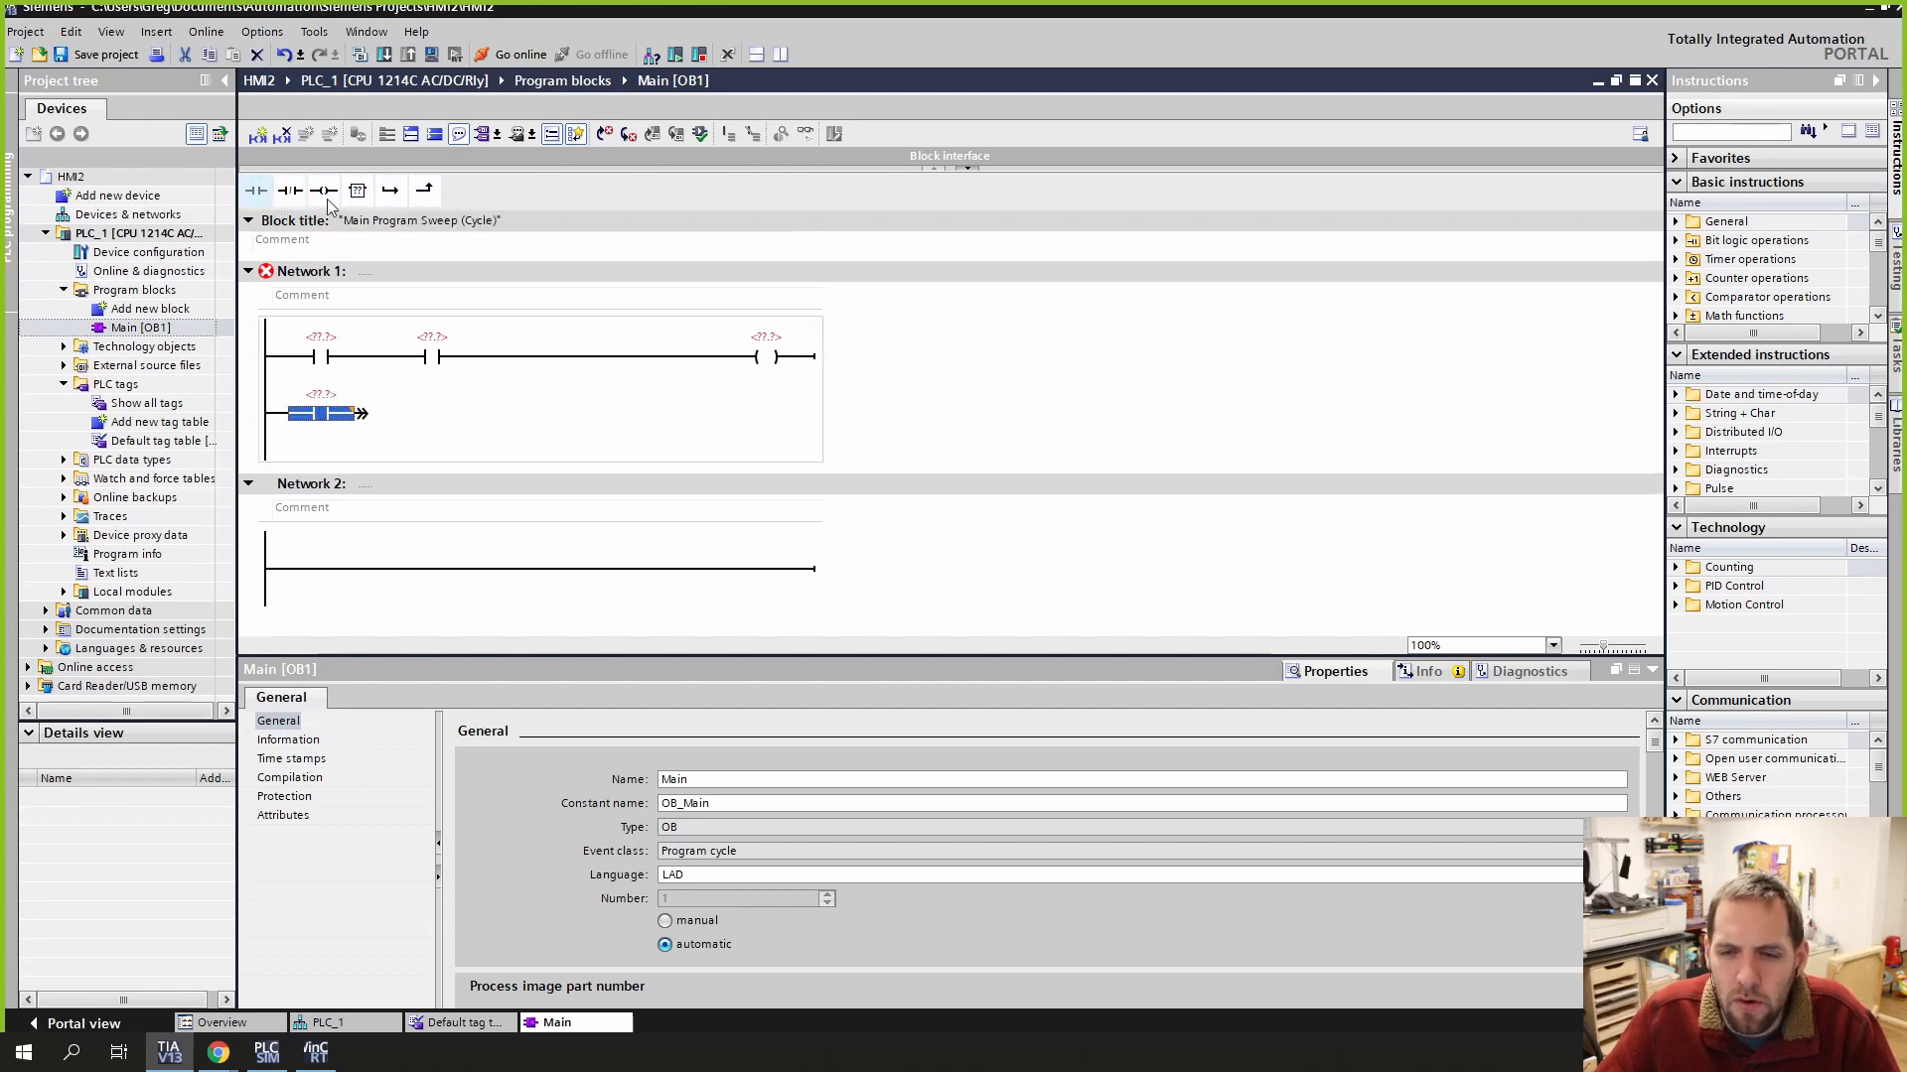
click(425, 193)
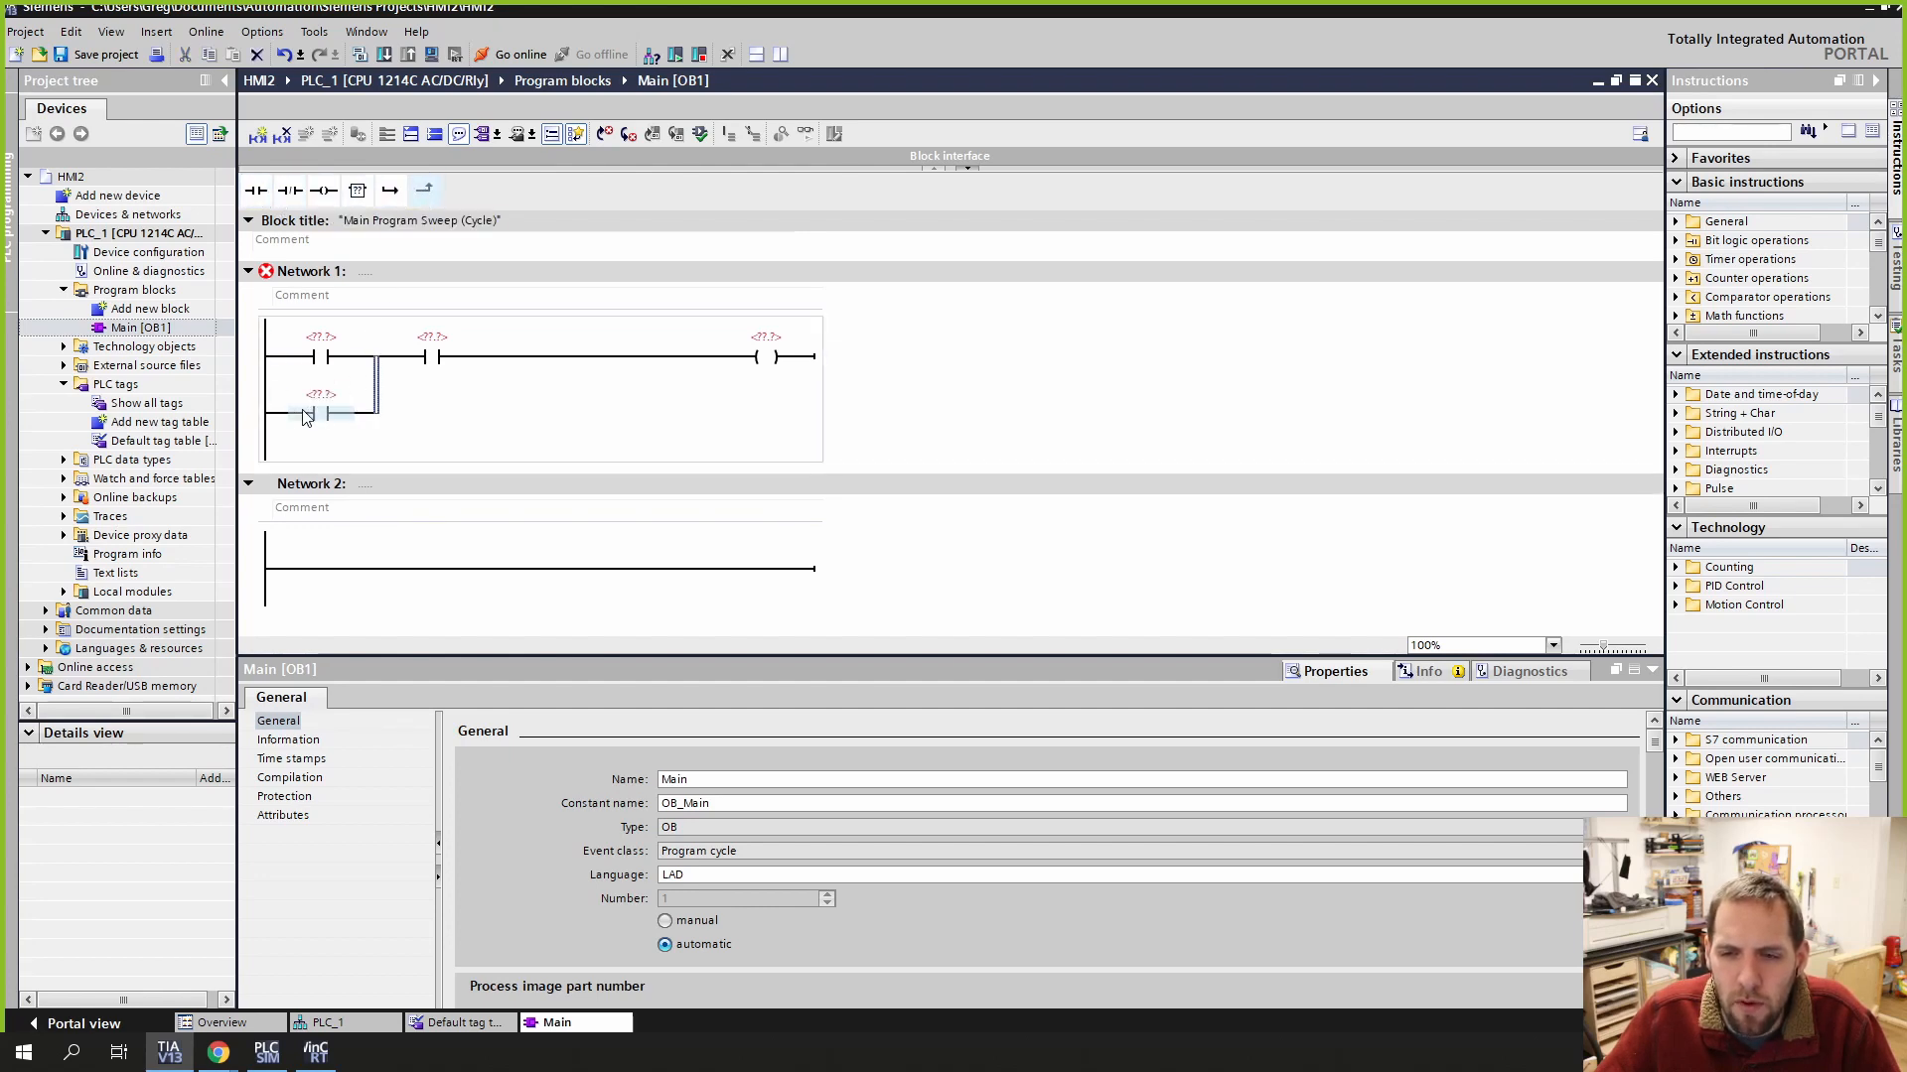
Step: Add a second parallel branch with a normally open contact, and insert a normally closed contact after the second series contact
click(388, 194)
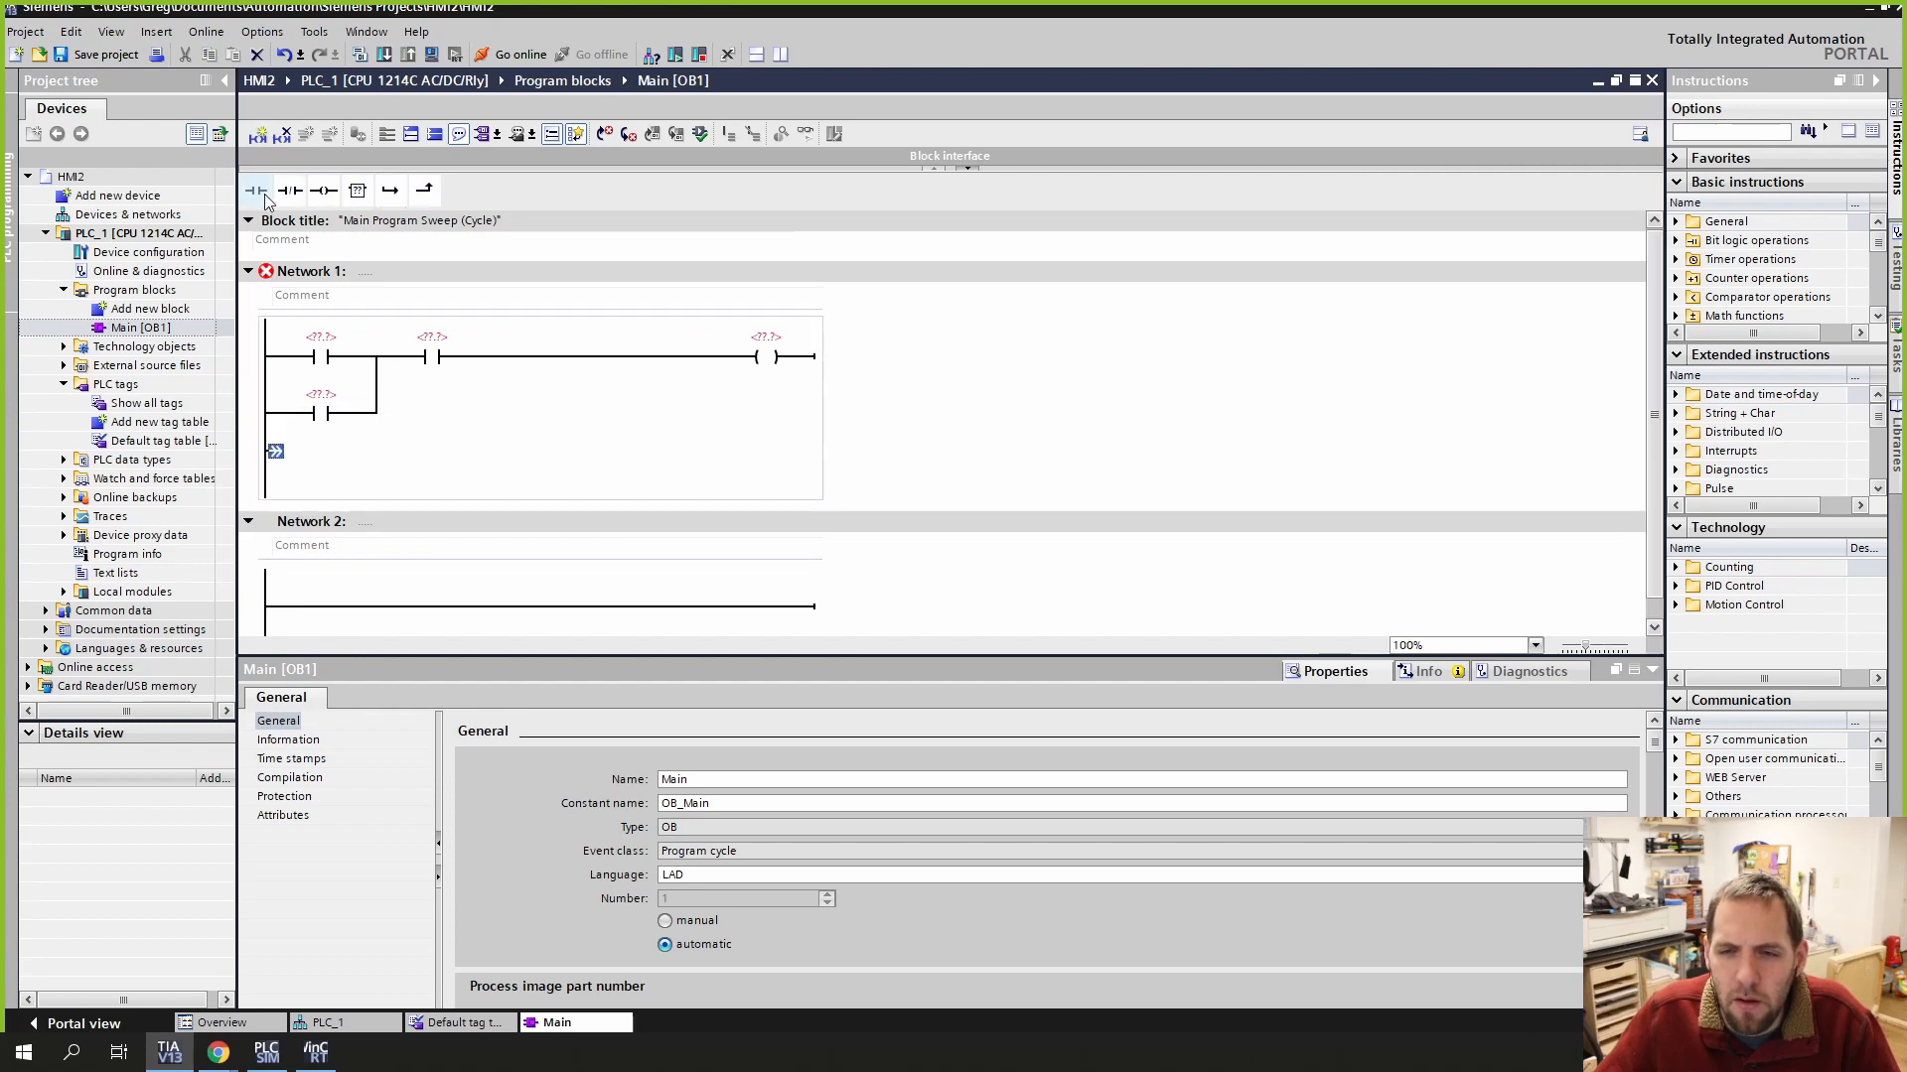
click(259, 193)
click(426, 193)
click(434, 357)
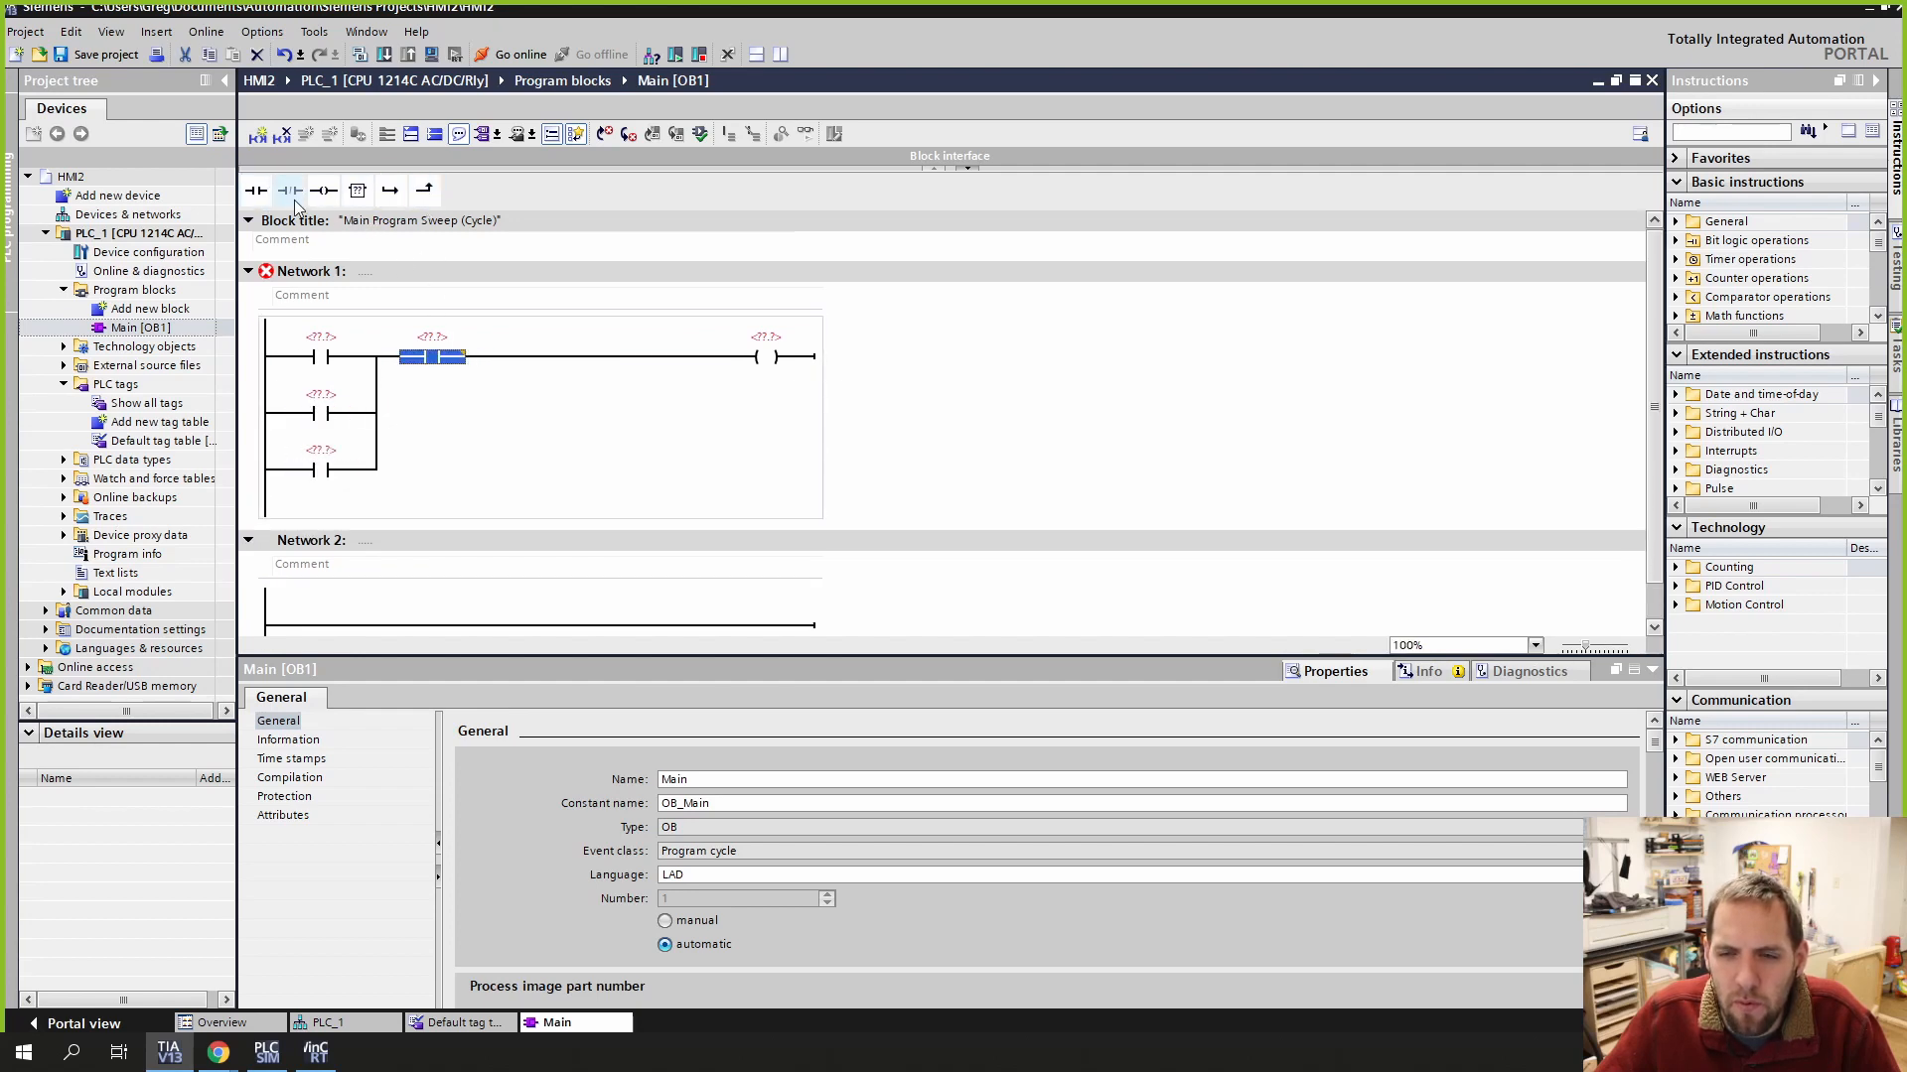
click(290, 189)
Step: Assign the STart tag to the first series contact and the STop tag to the second
click(319, 341)
text(st)
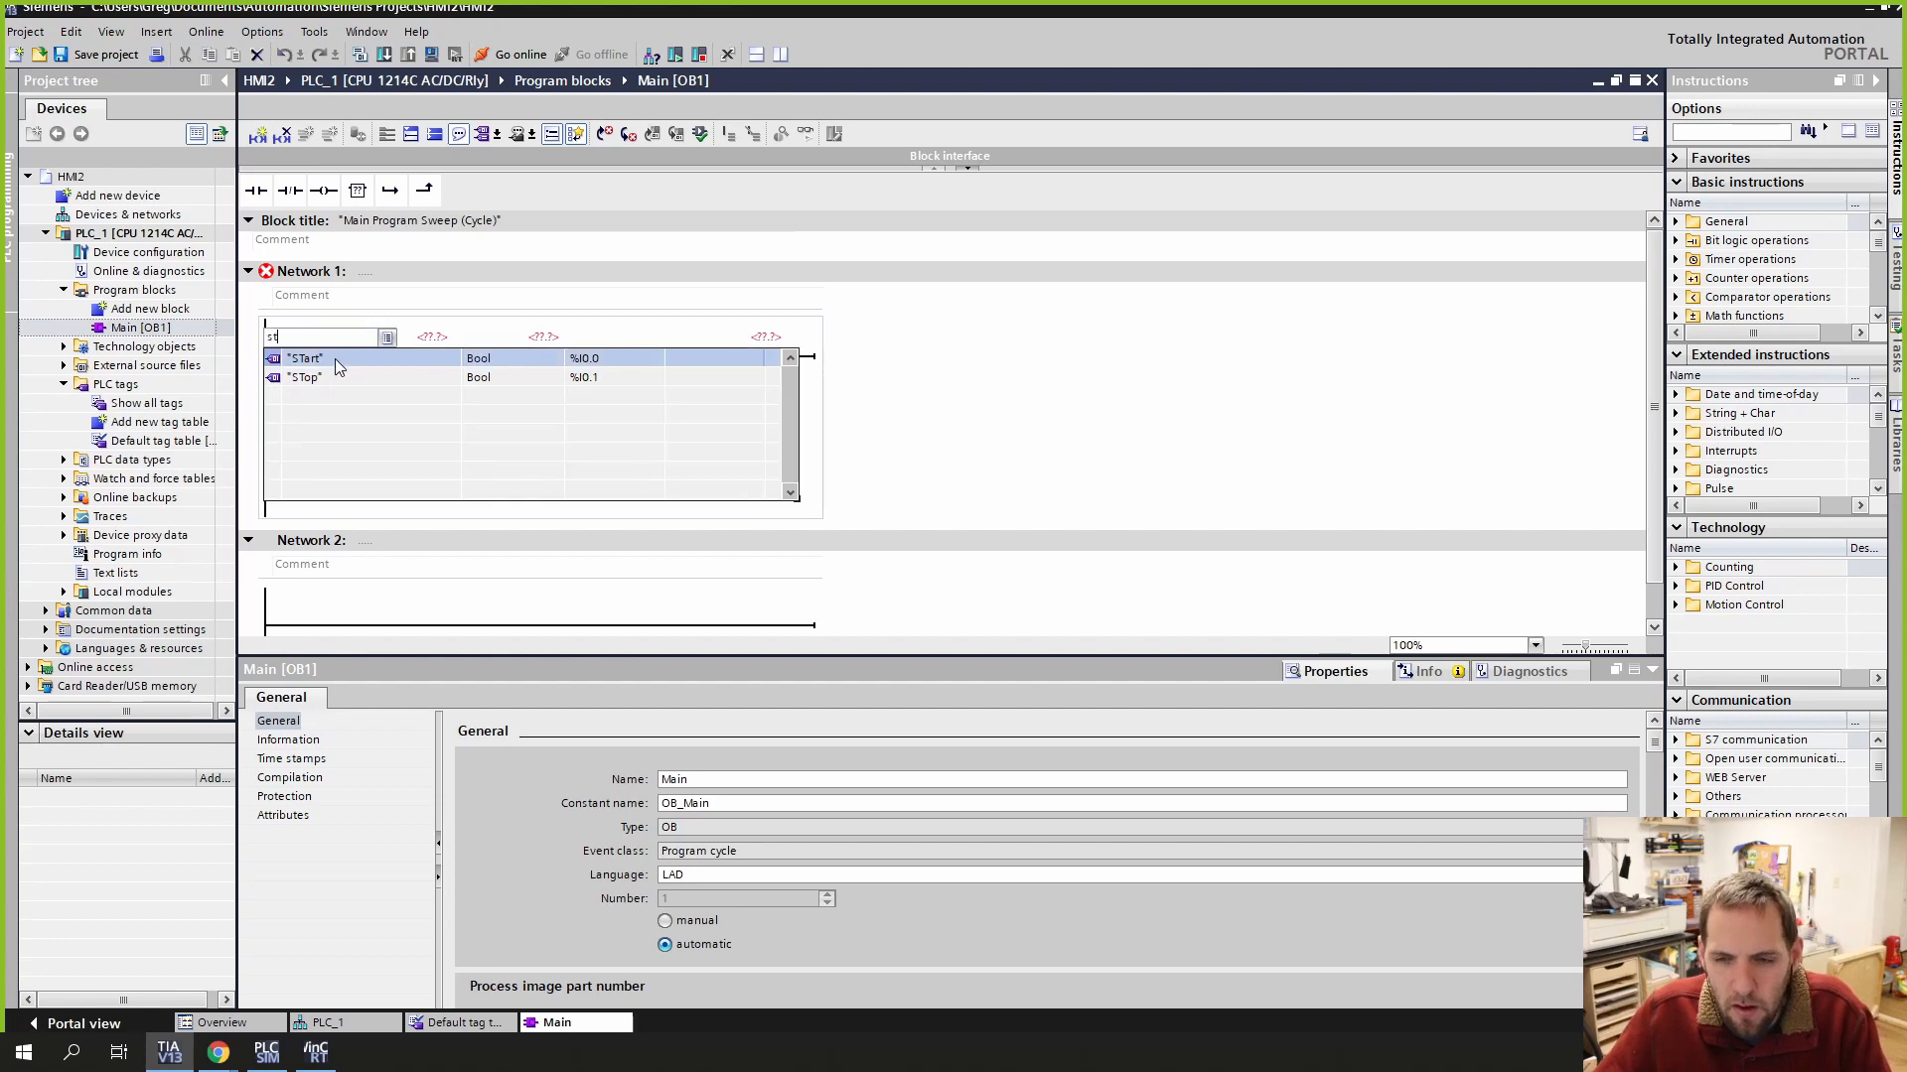
click(335, 360)
click(440, 344)
click(444, 349)
text(st)
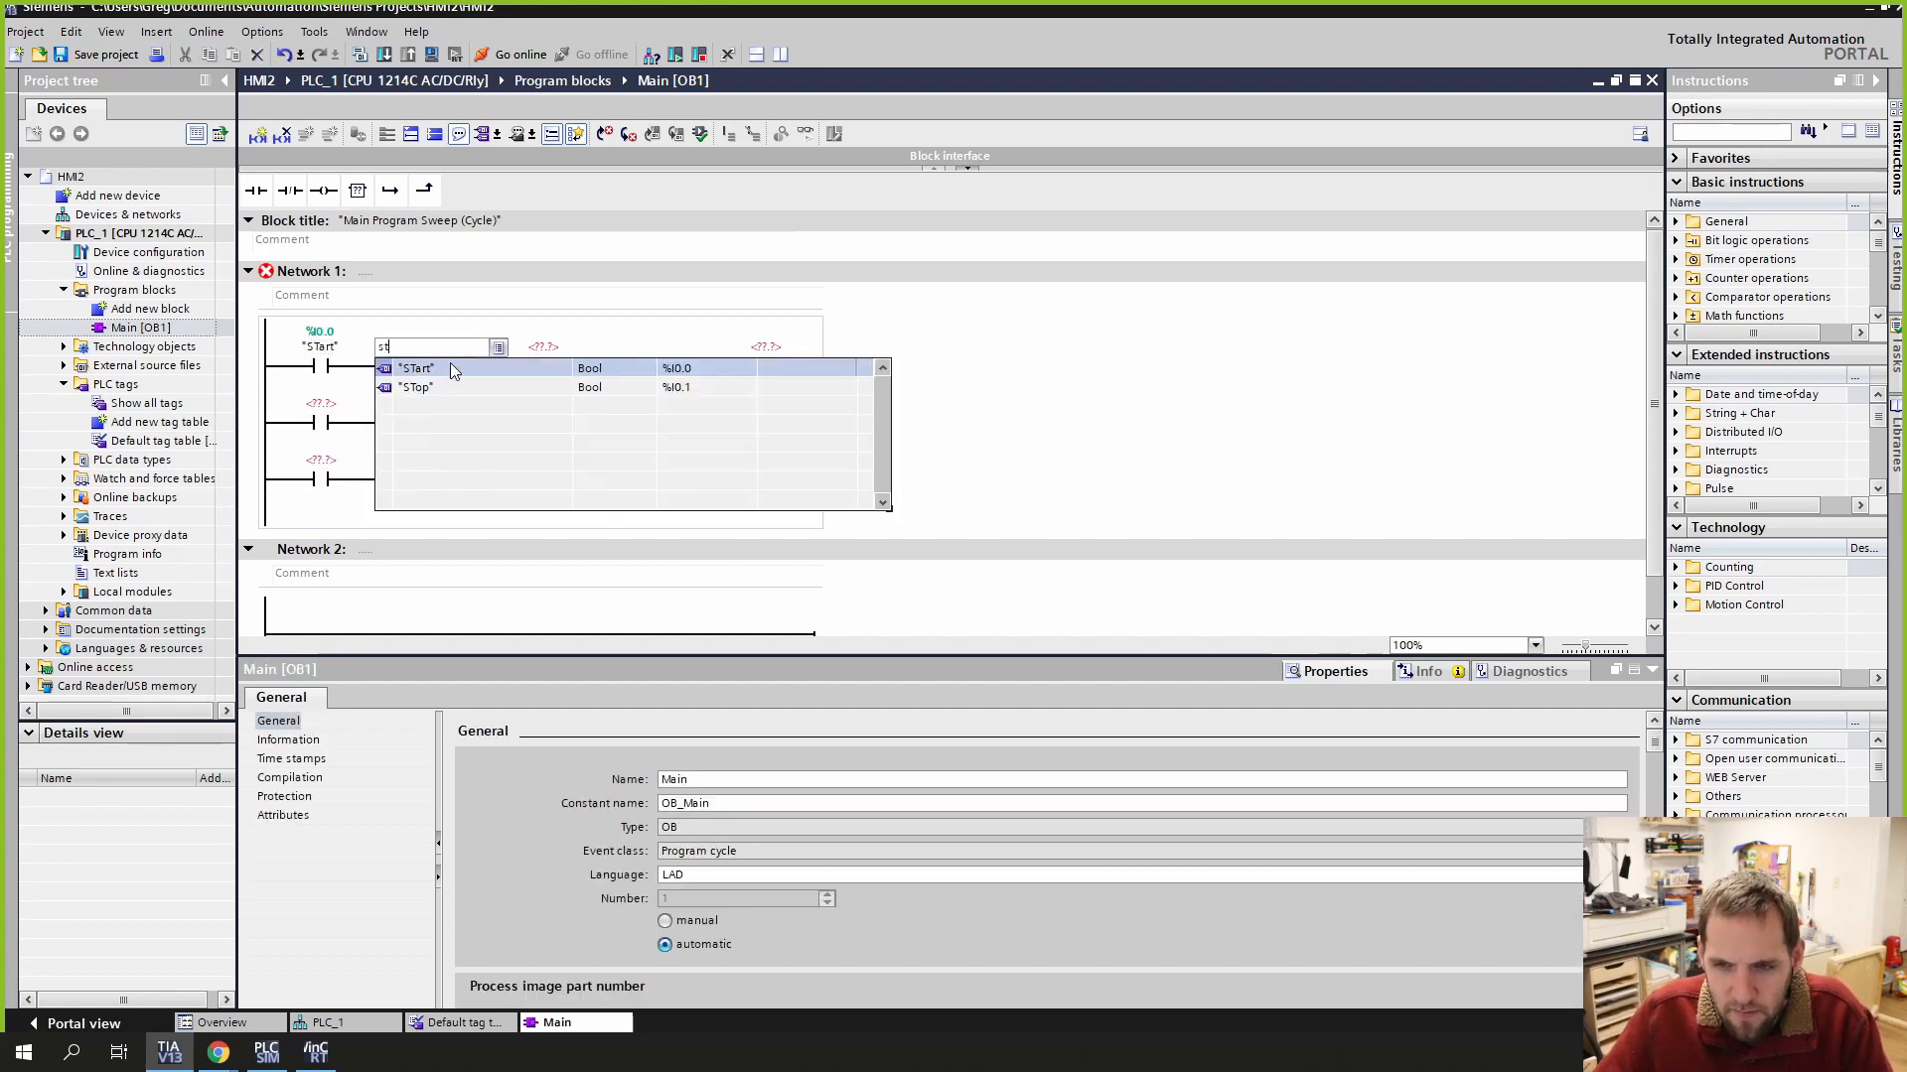
click(443, 390)
Step: Assign the HMI STOP tag to the normally closed contact and the output tag to the coil
click(541, 351)
text(h)
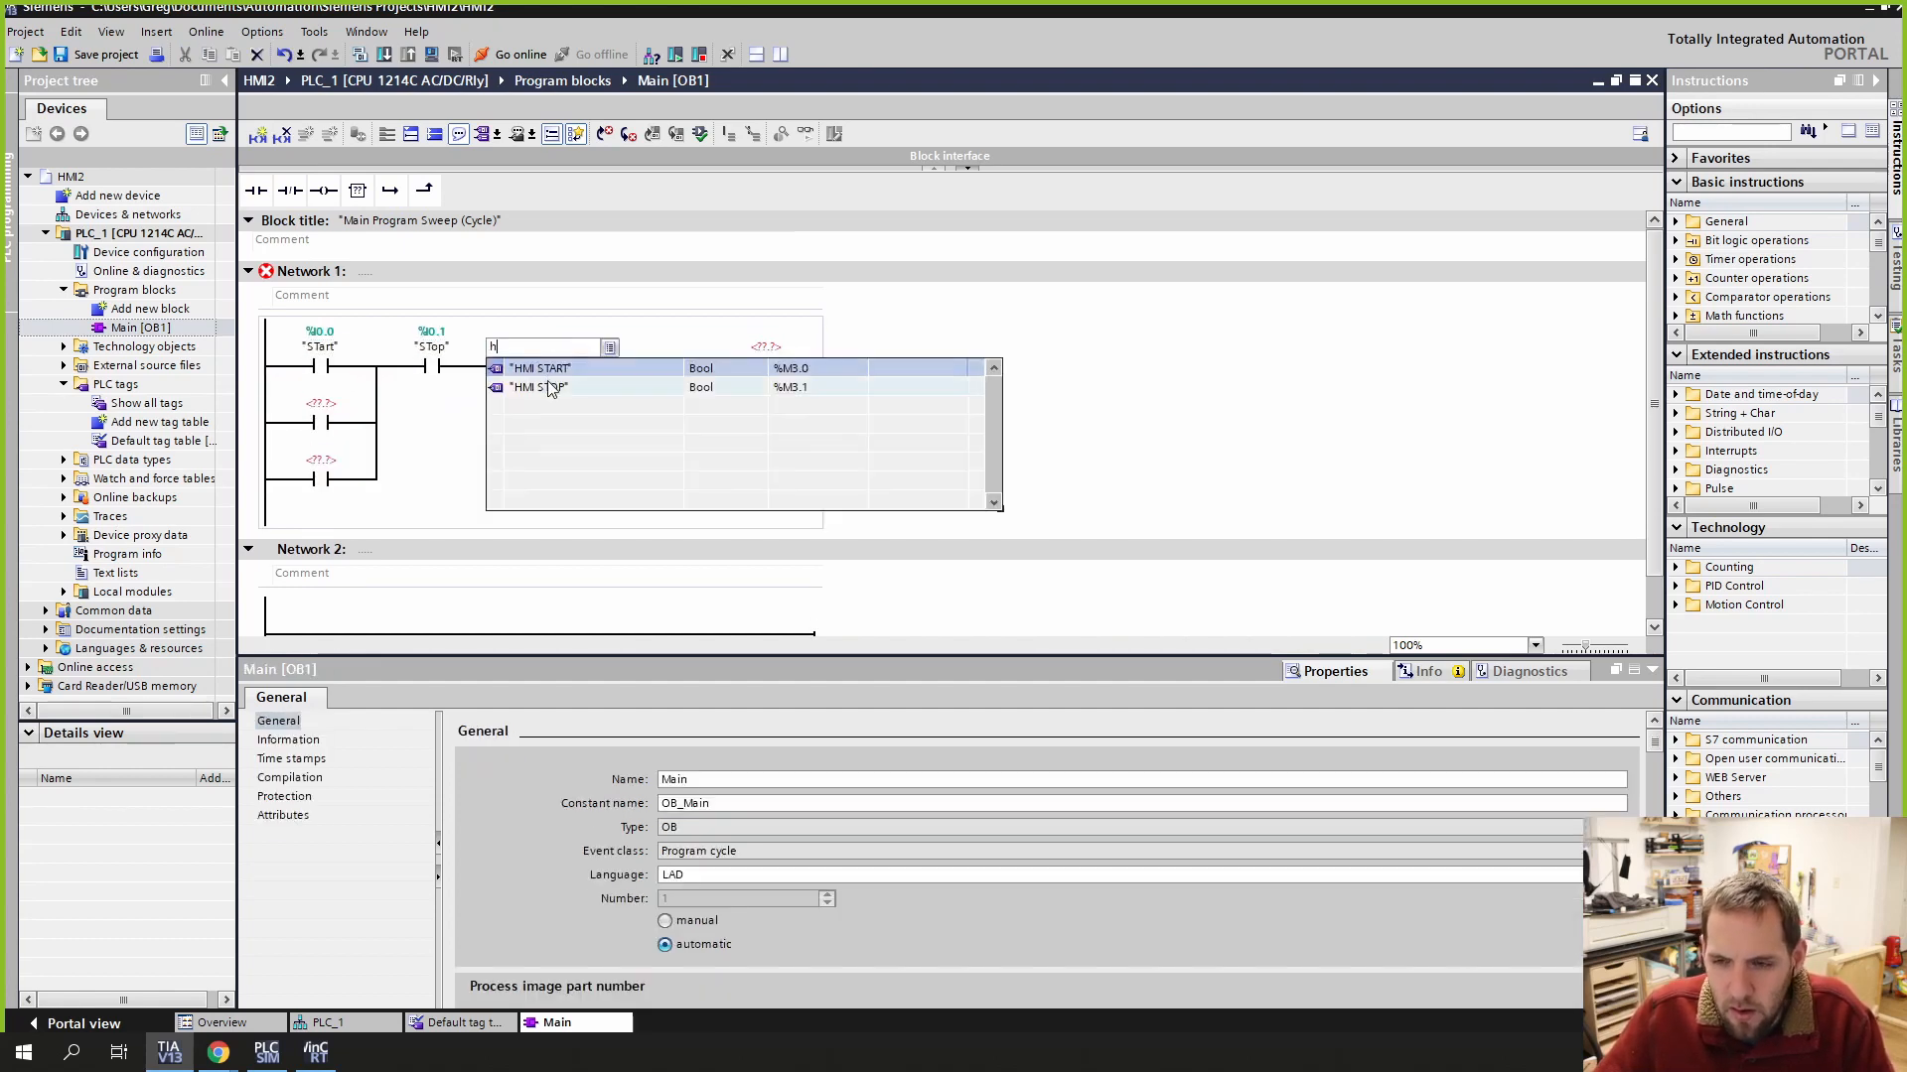
click(550, 385)
click(765, 347)
text(o)
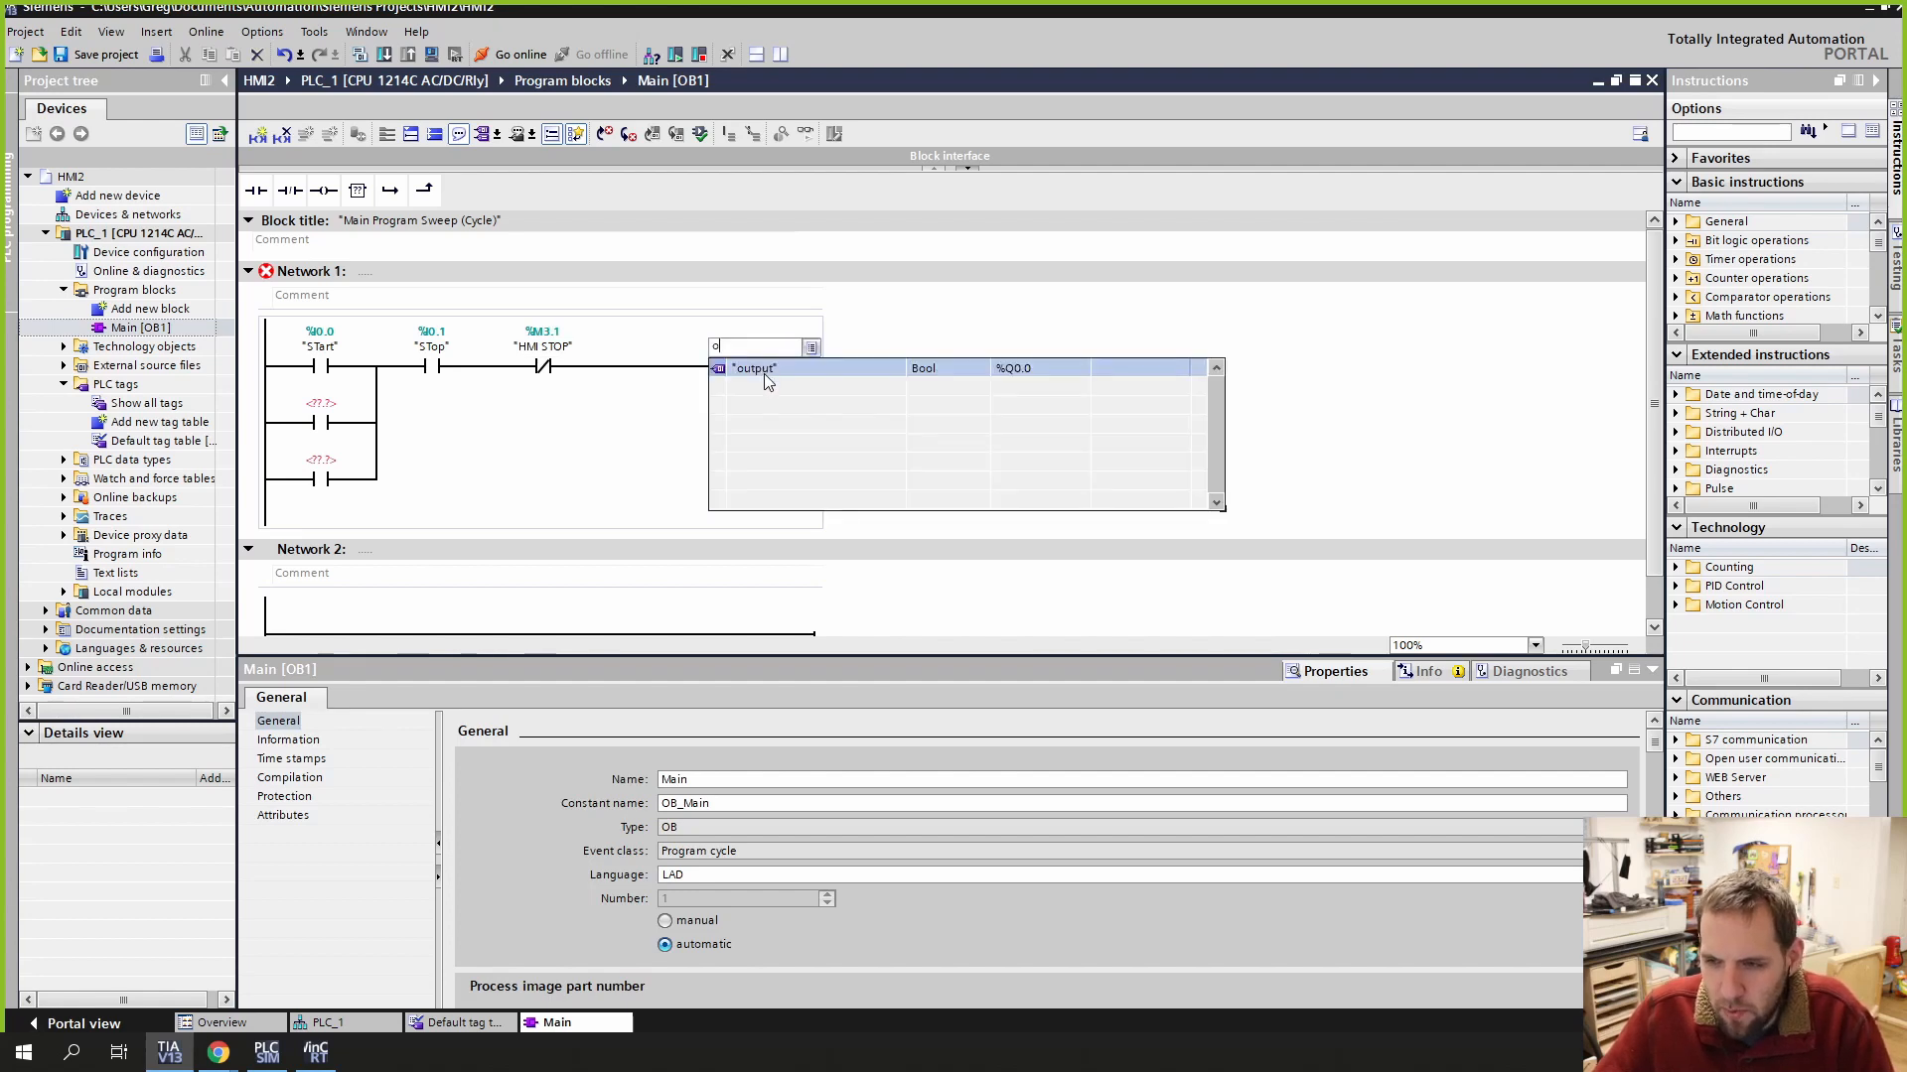
click(764, 375)
Step: Assign the HMI START tag to the upper parallel branch contact and the output tag to the lower one
click(320, 407)
text(h)
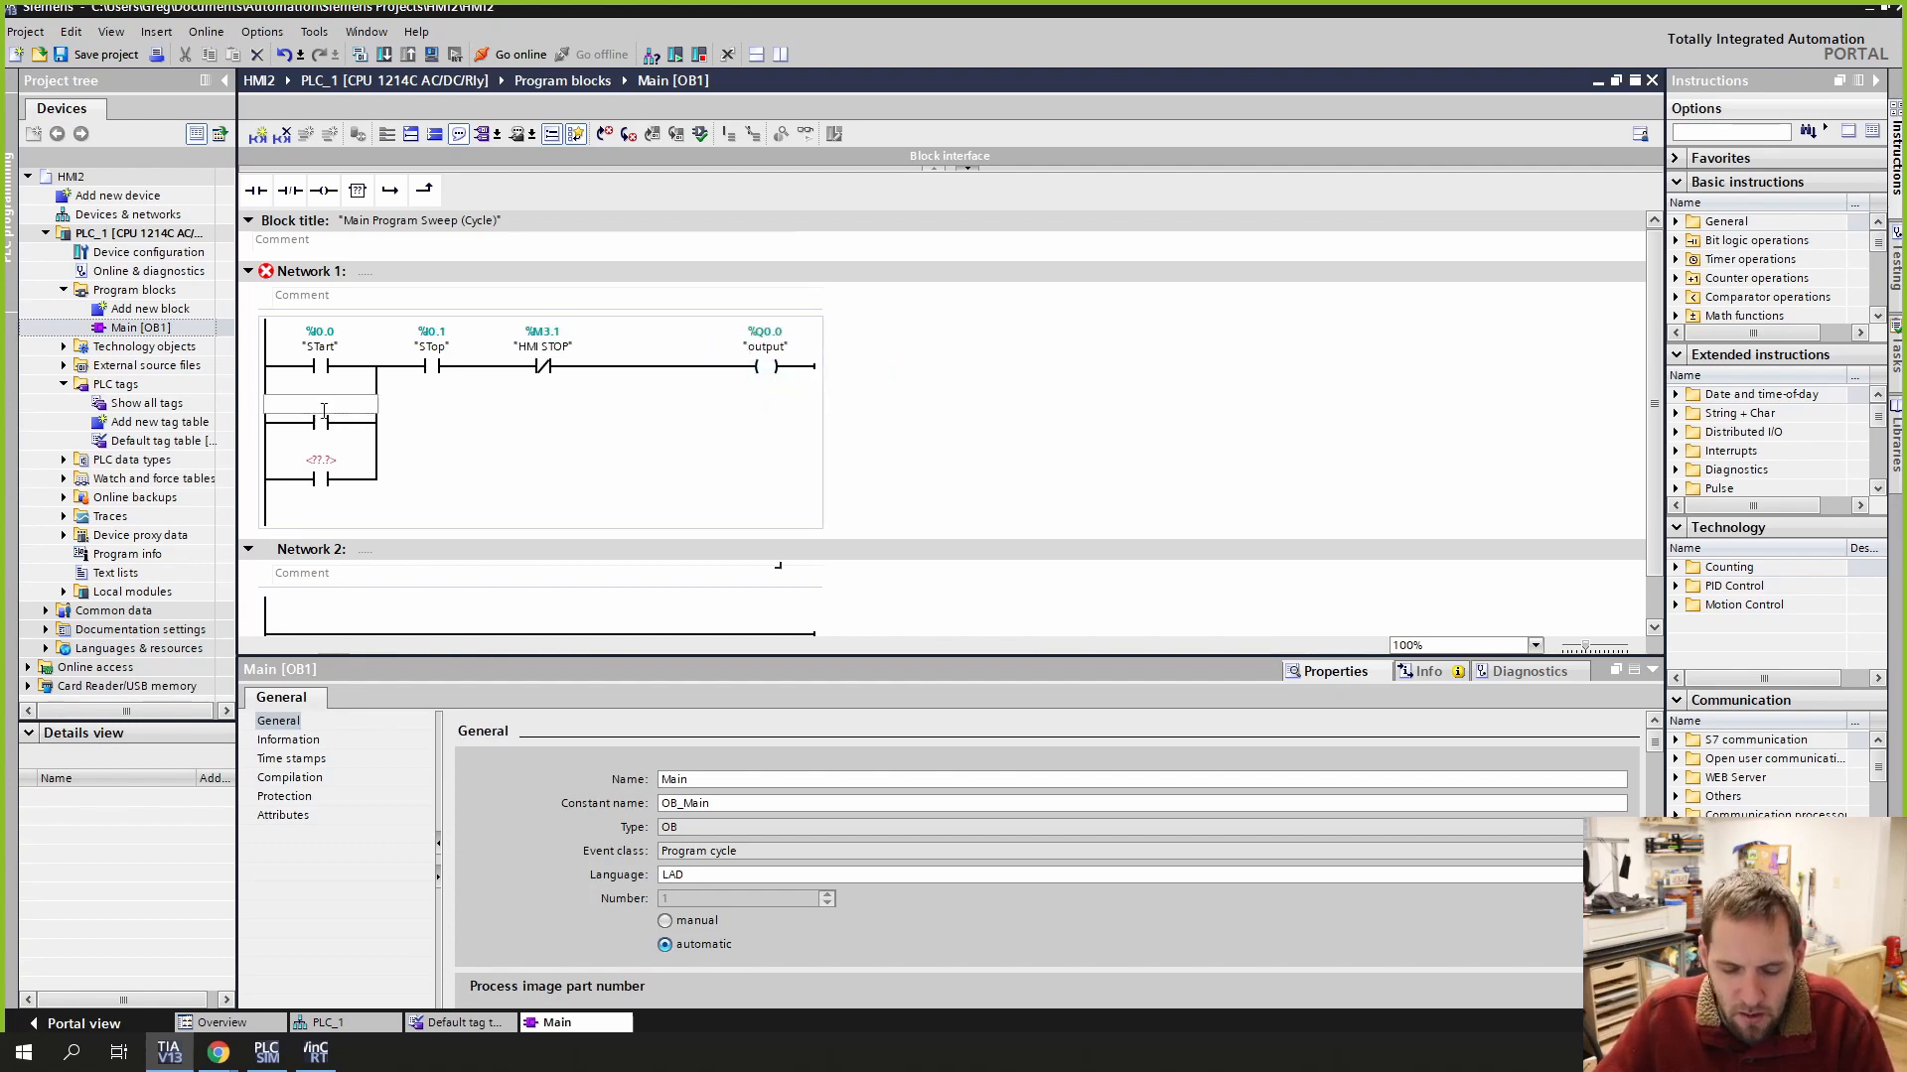
key(Return)
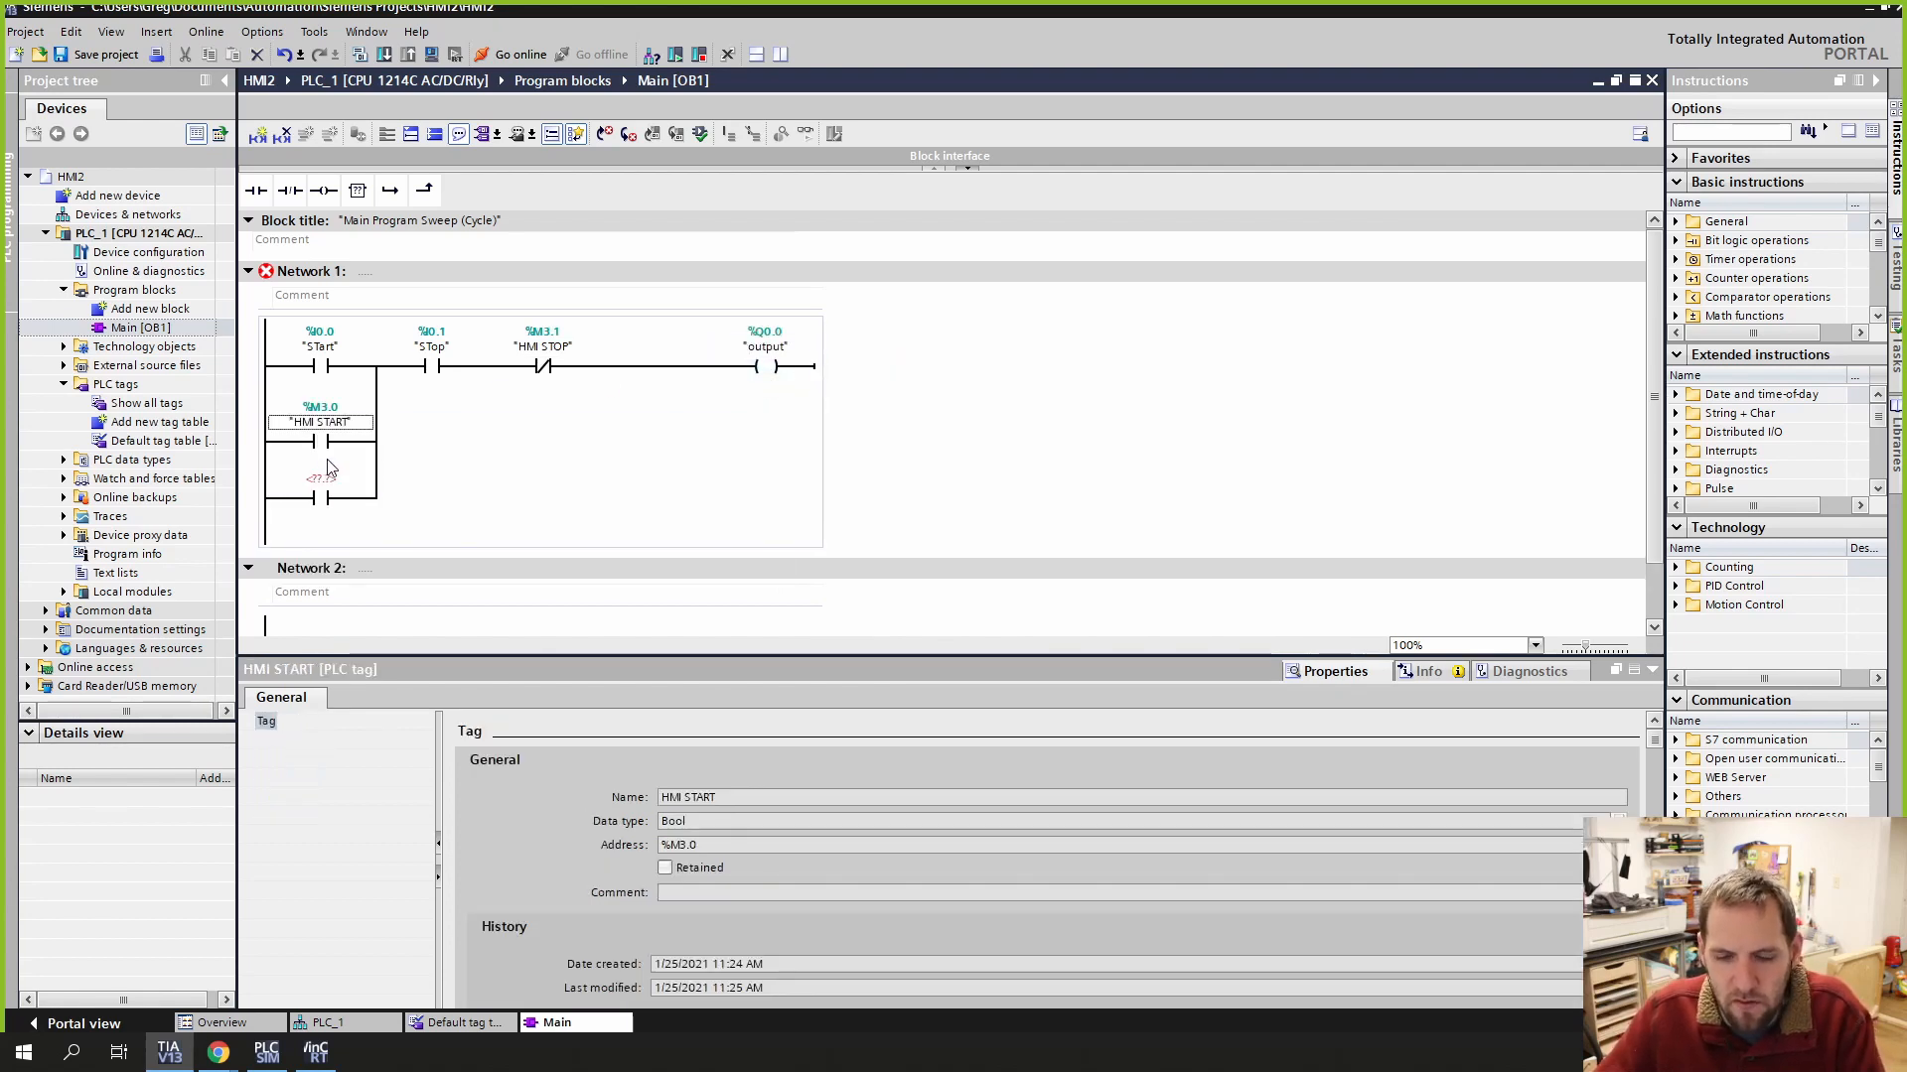
click(324, 471)
text(o)
click(367, 506)
key(Return)
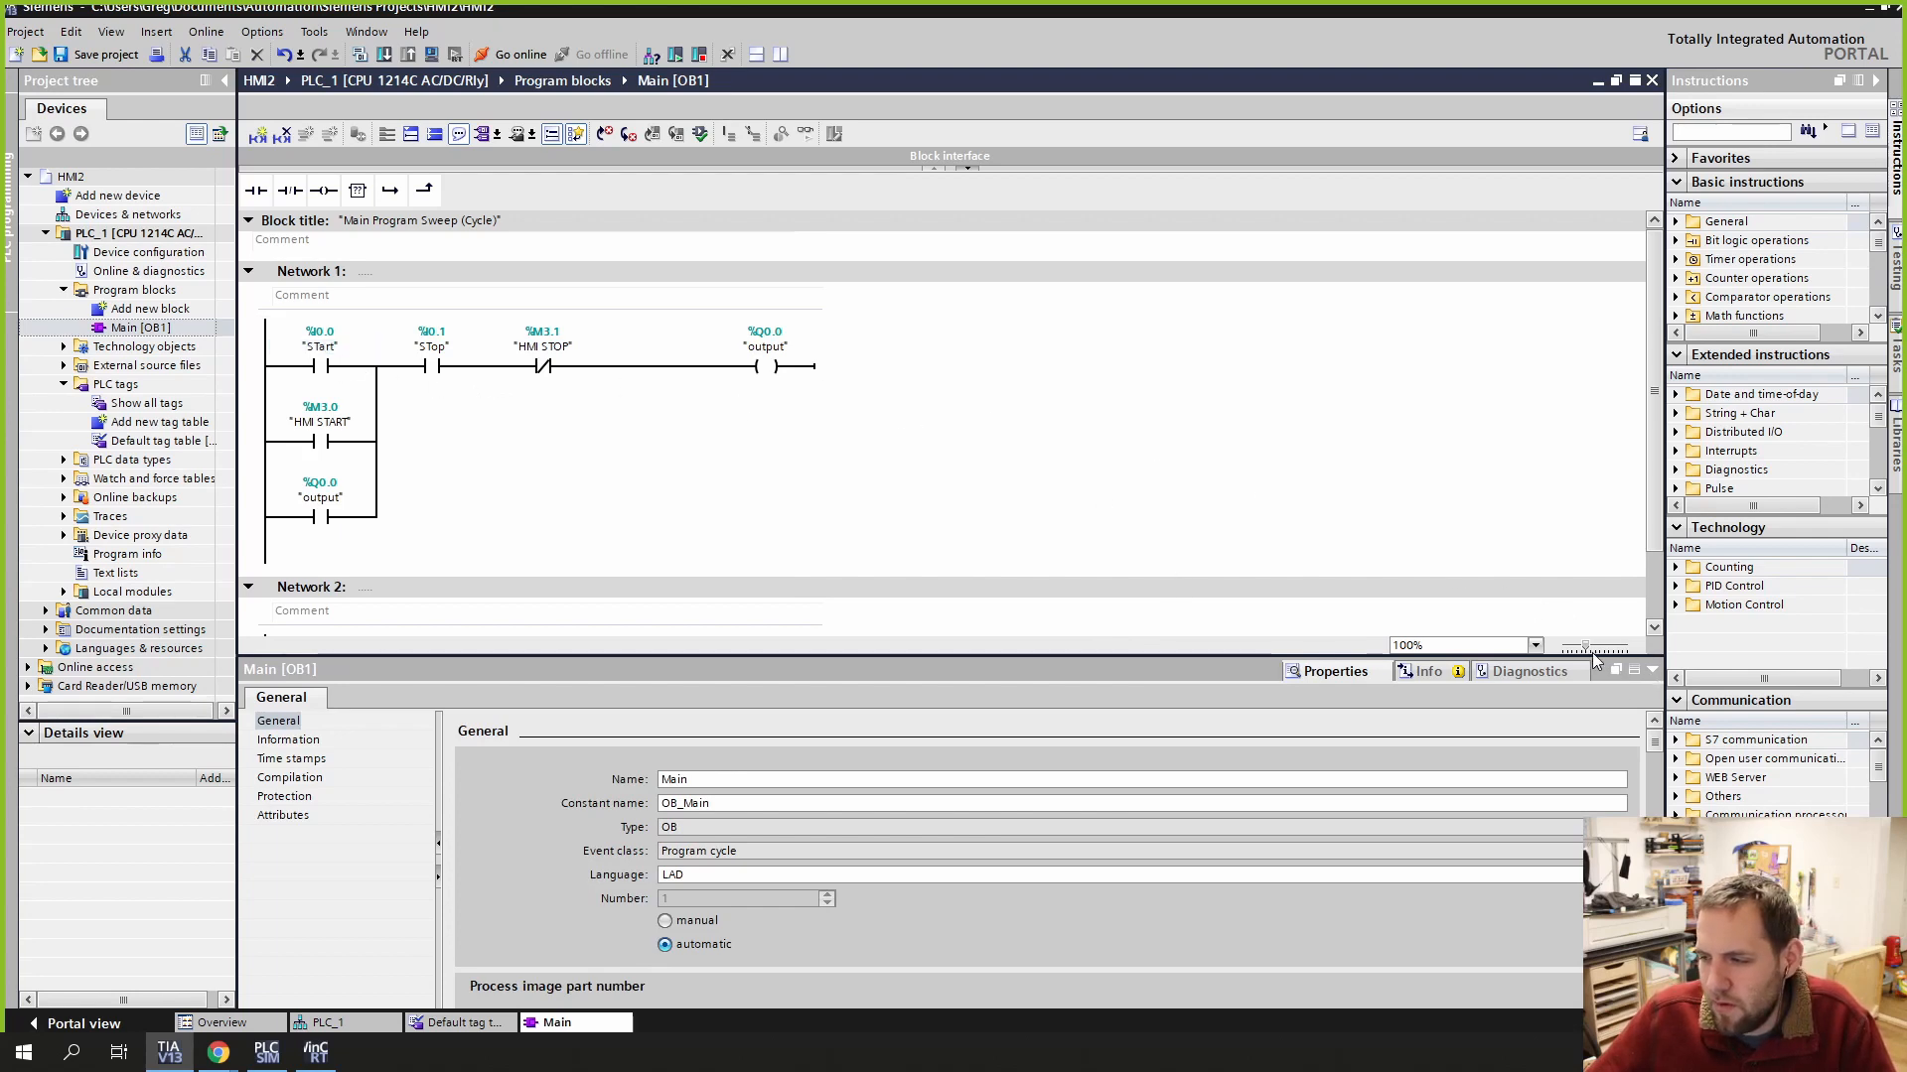
Step: Enlarge the ladder network display to 150% and give the program editor more height
drag(1592, 652, 1617, 657)
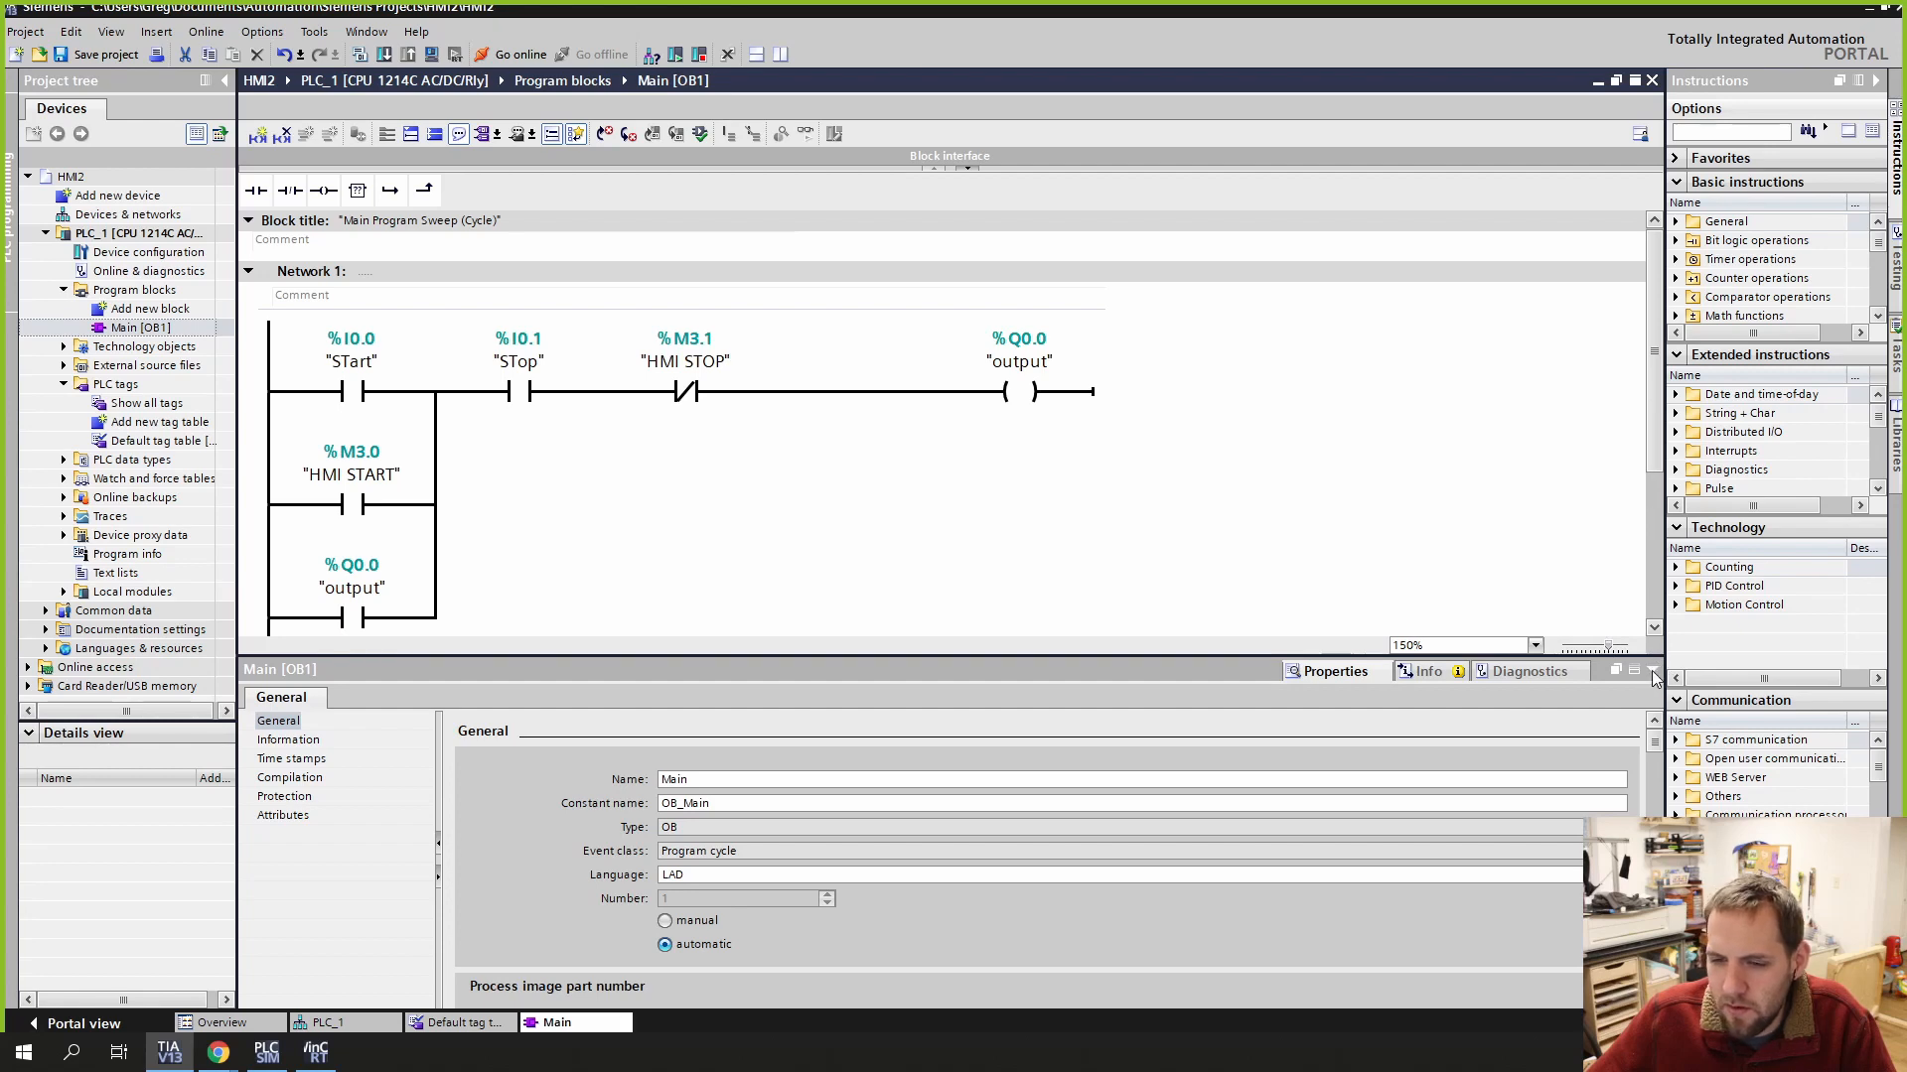
drag(1126, 665, 1122, 807)
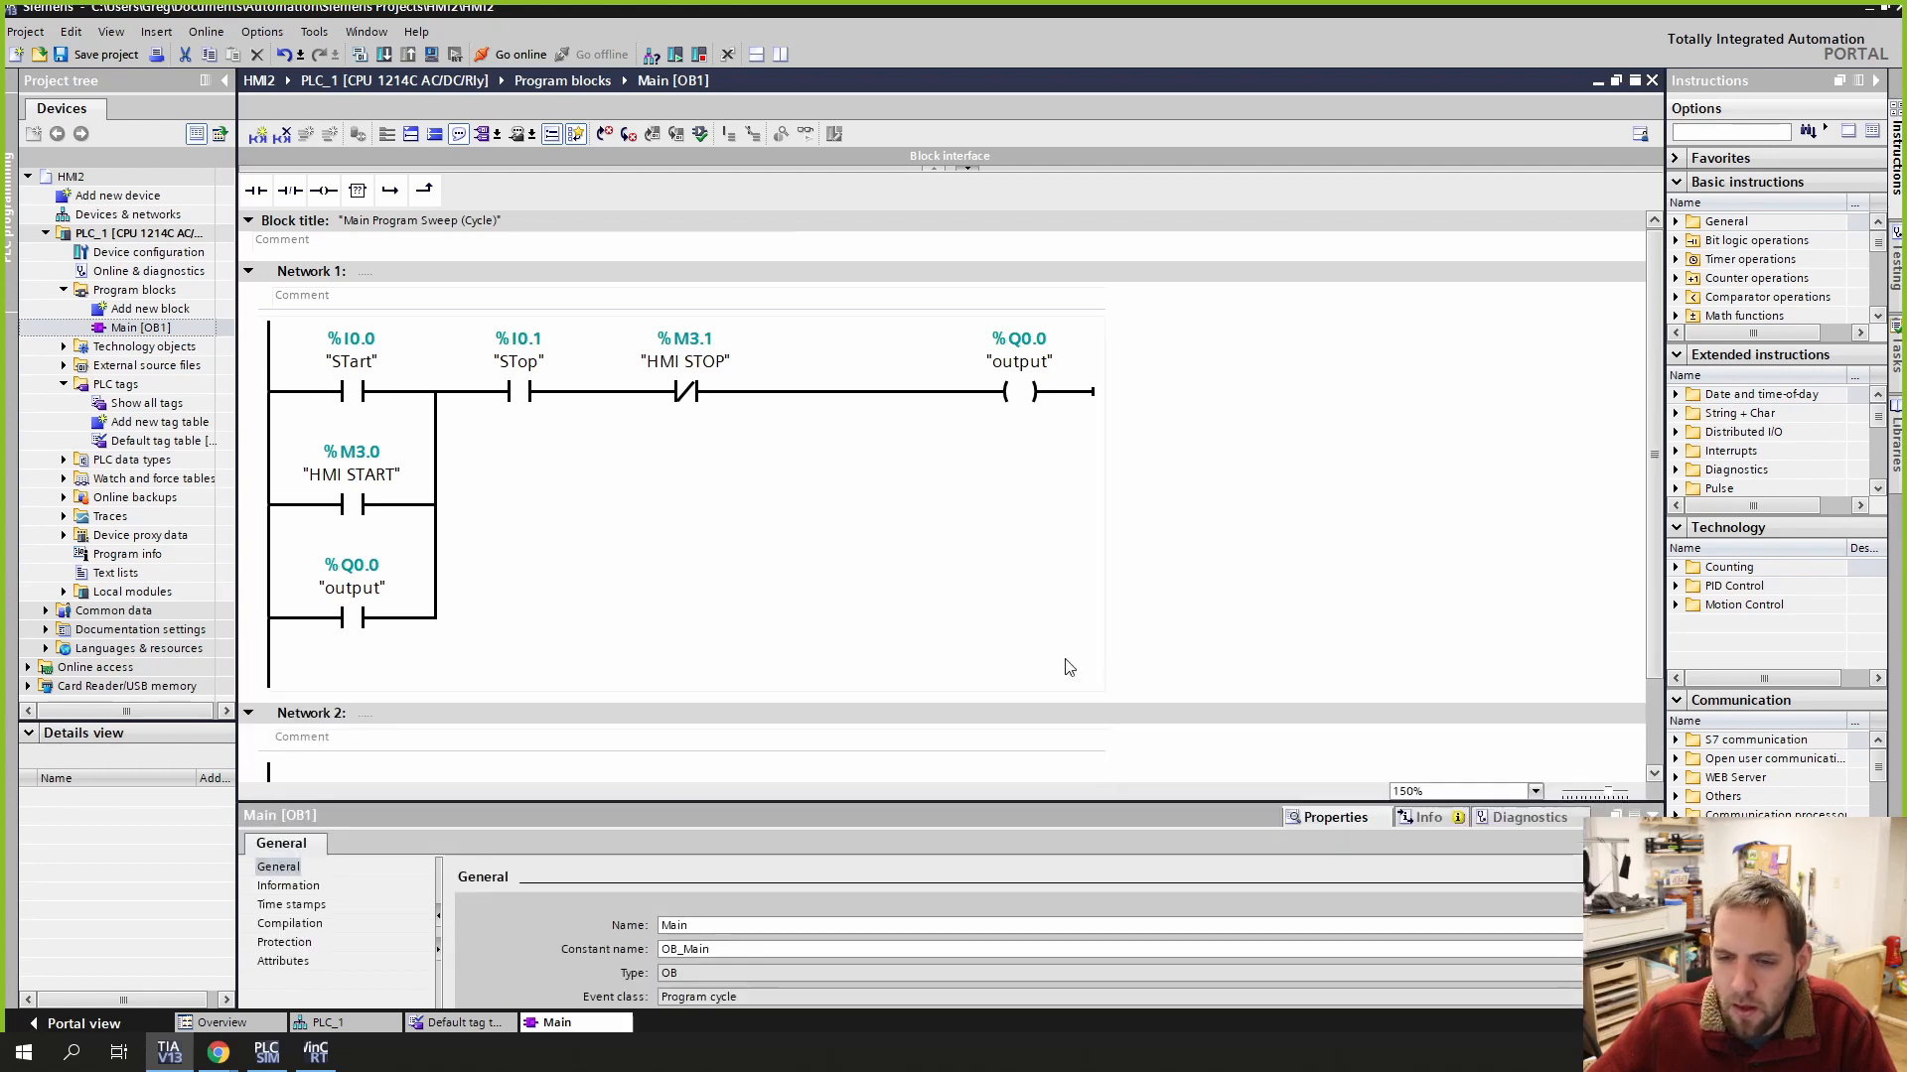
click(353, 587)
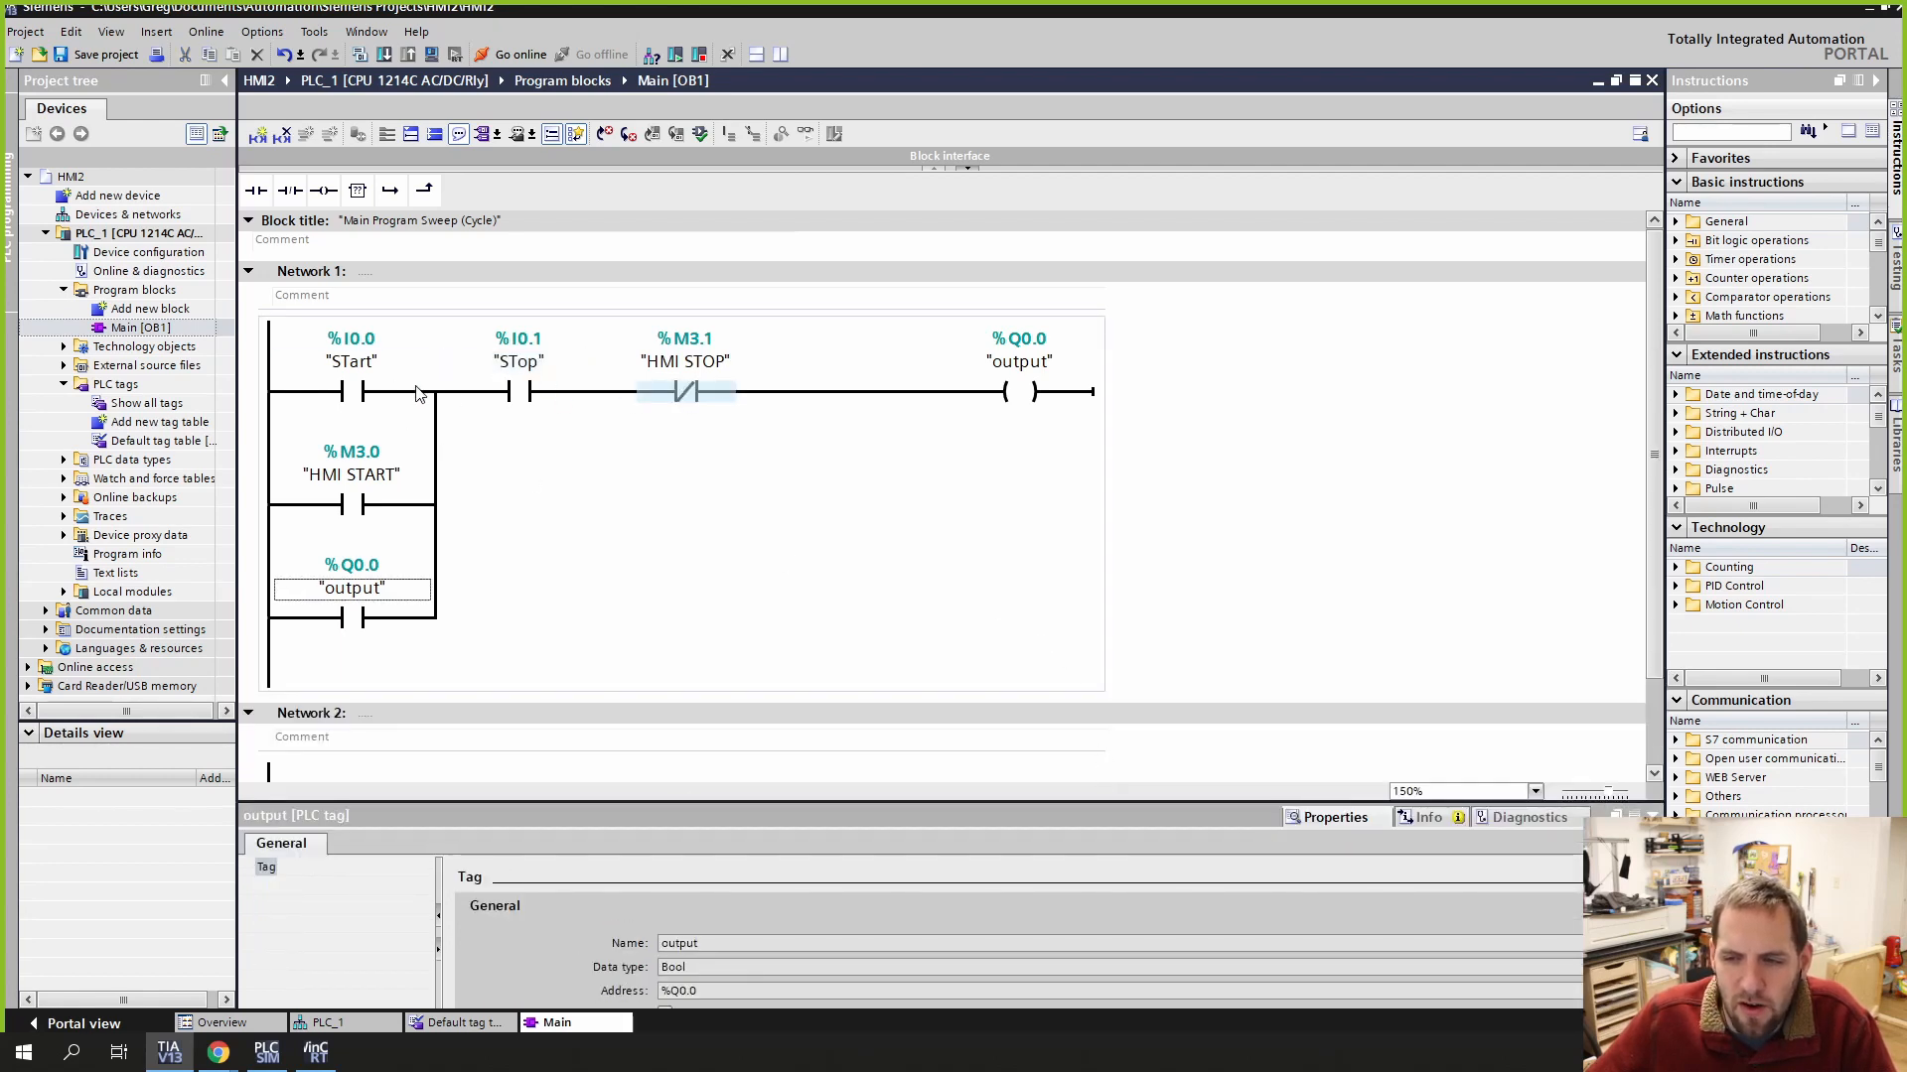
click(360, 512)
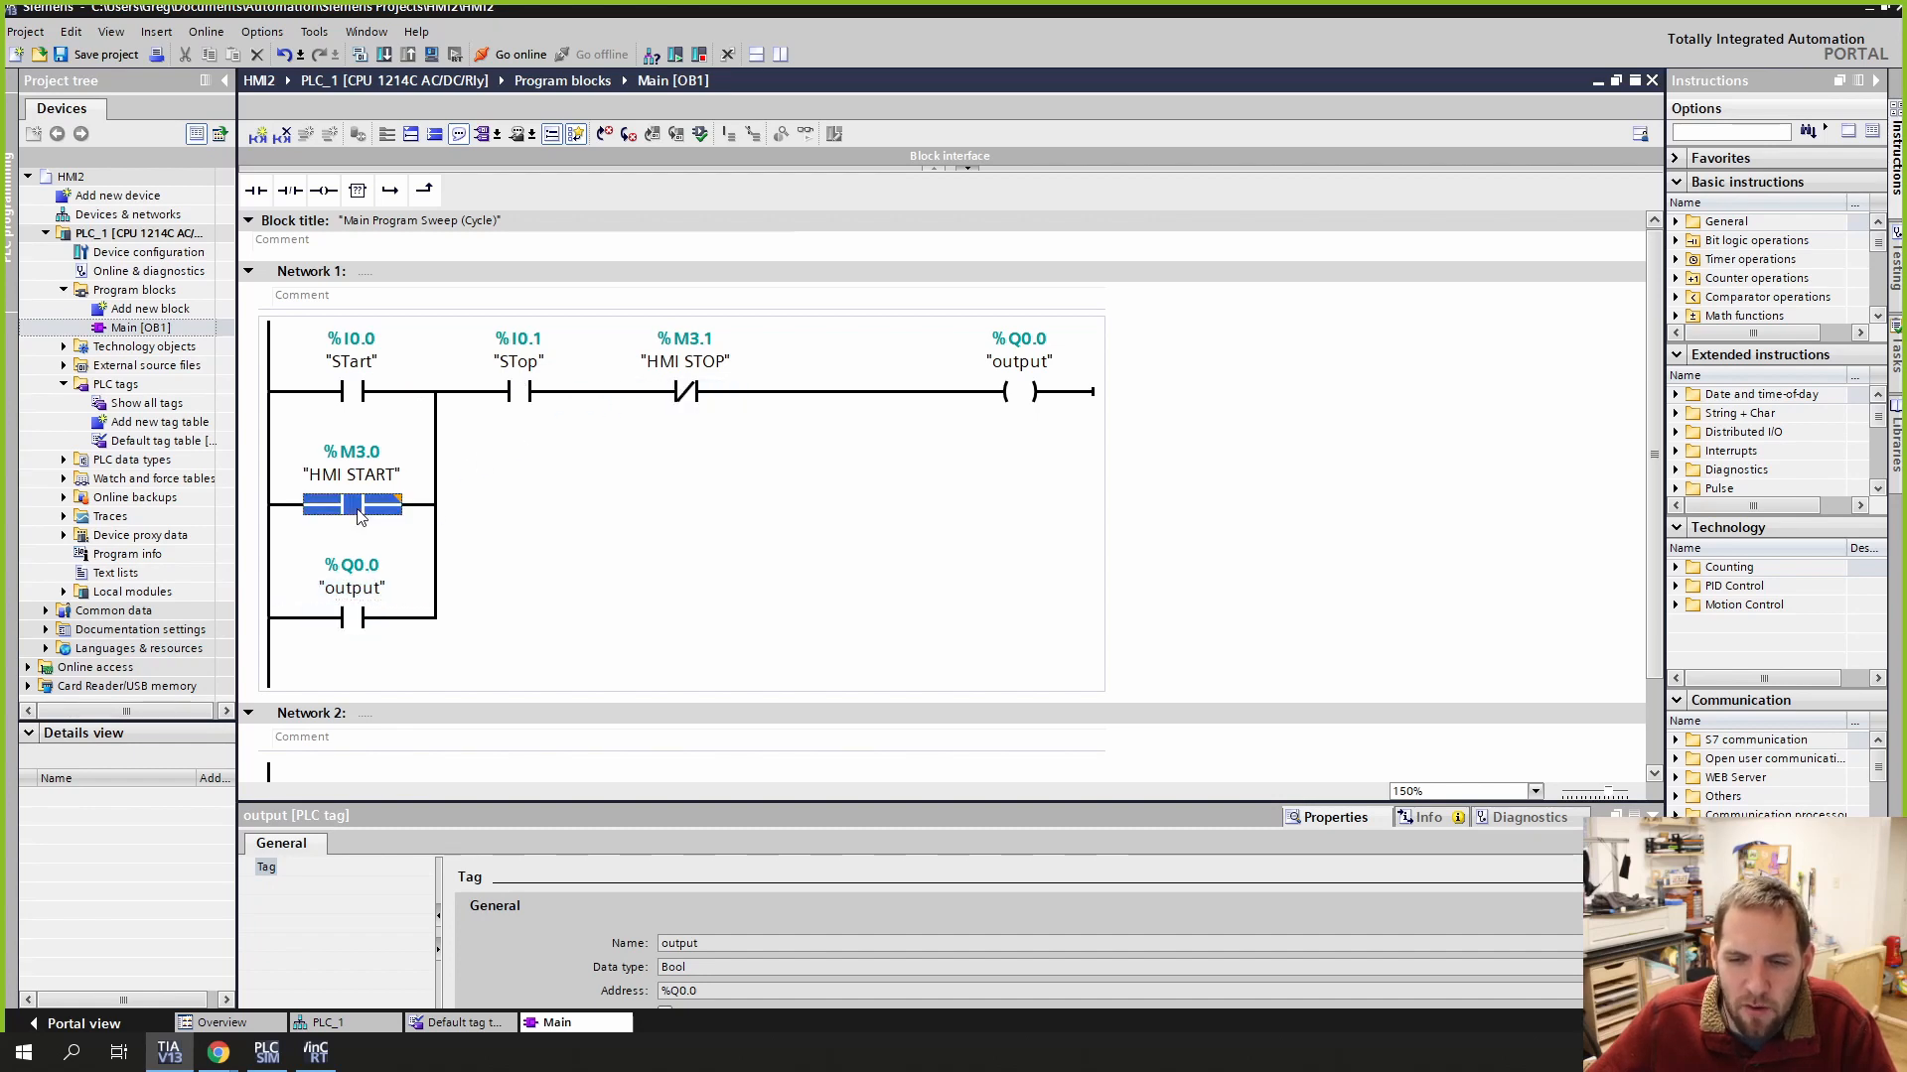
click(709, 395)
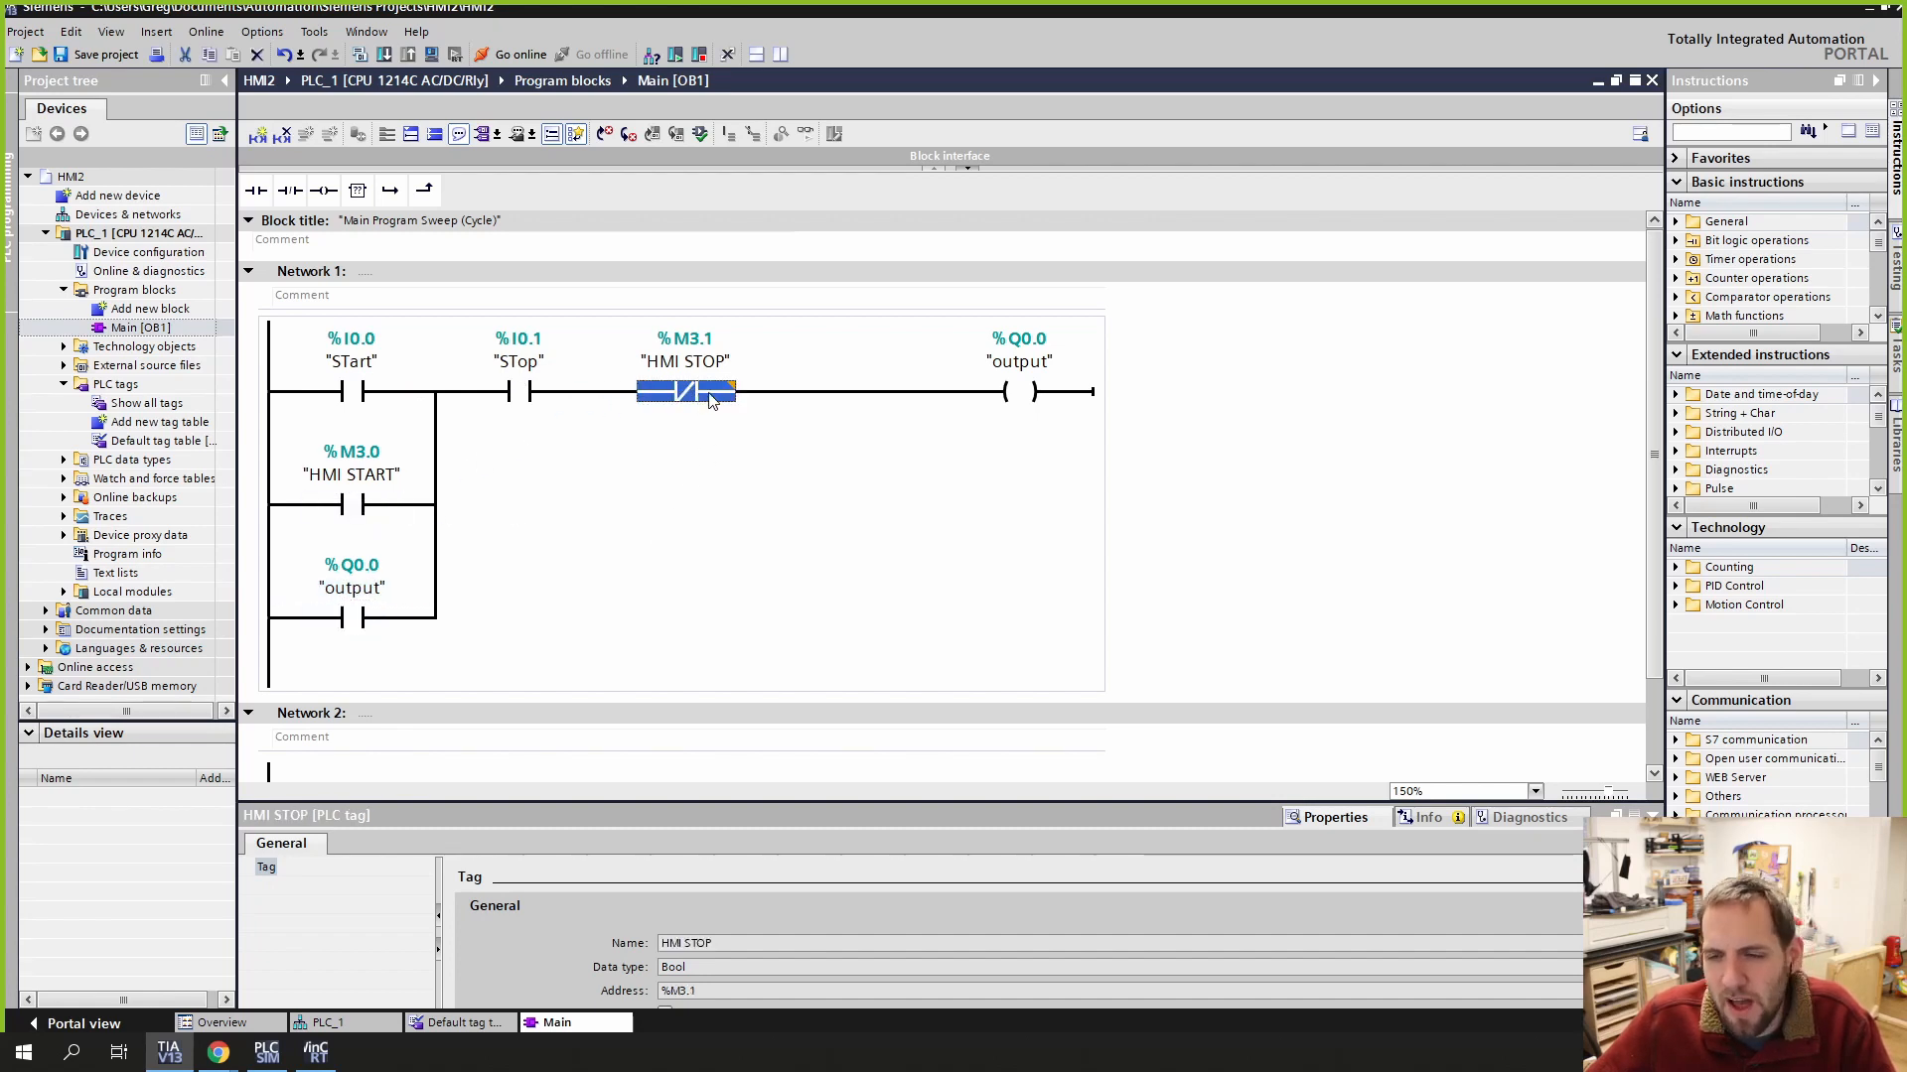
click(1296, 429)
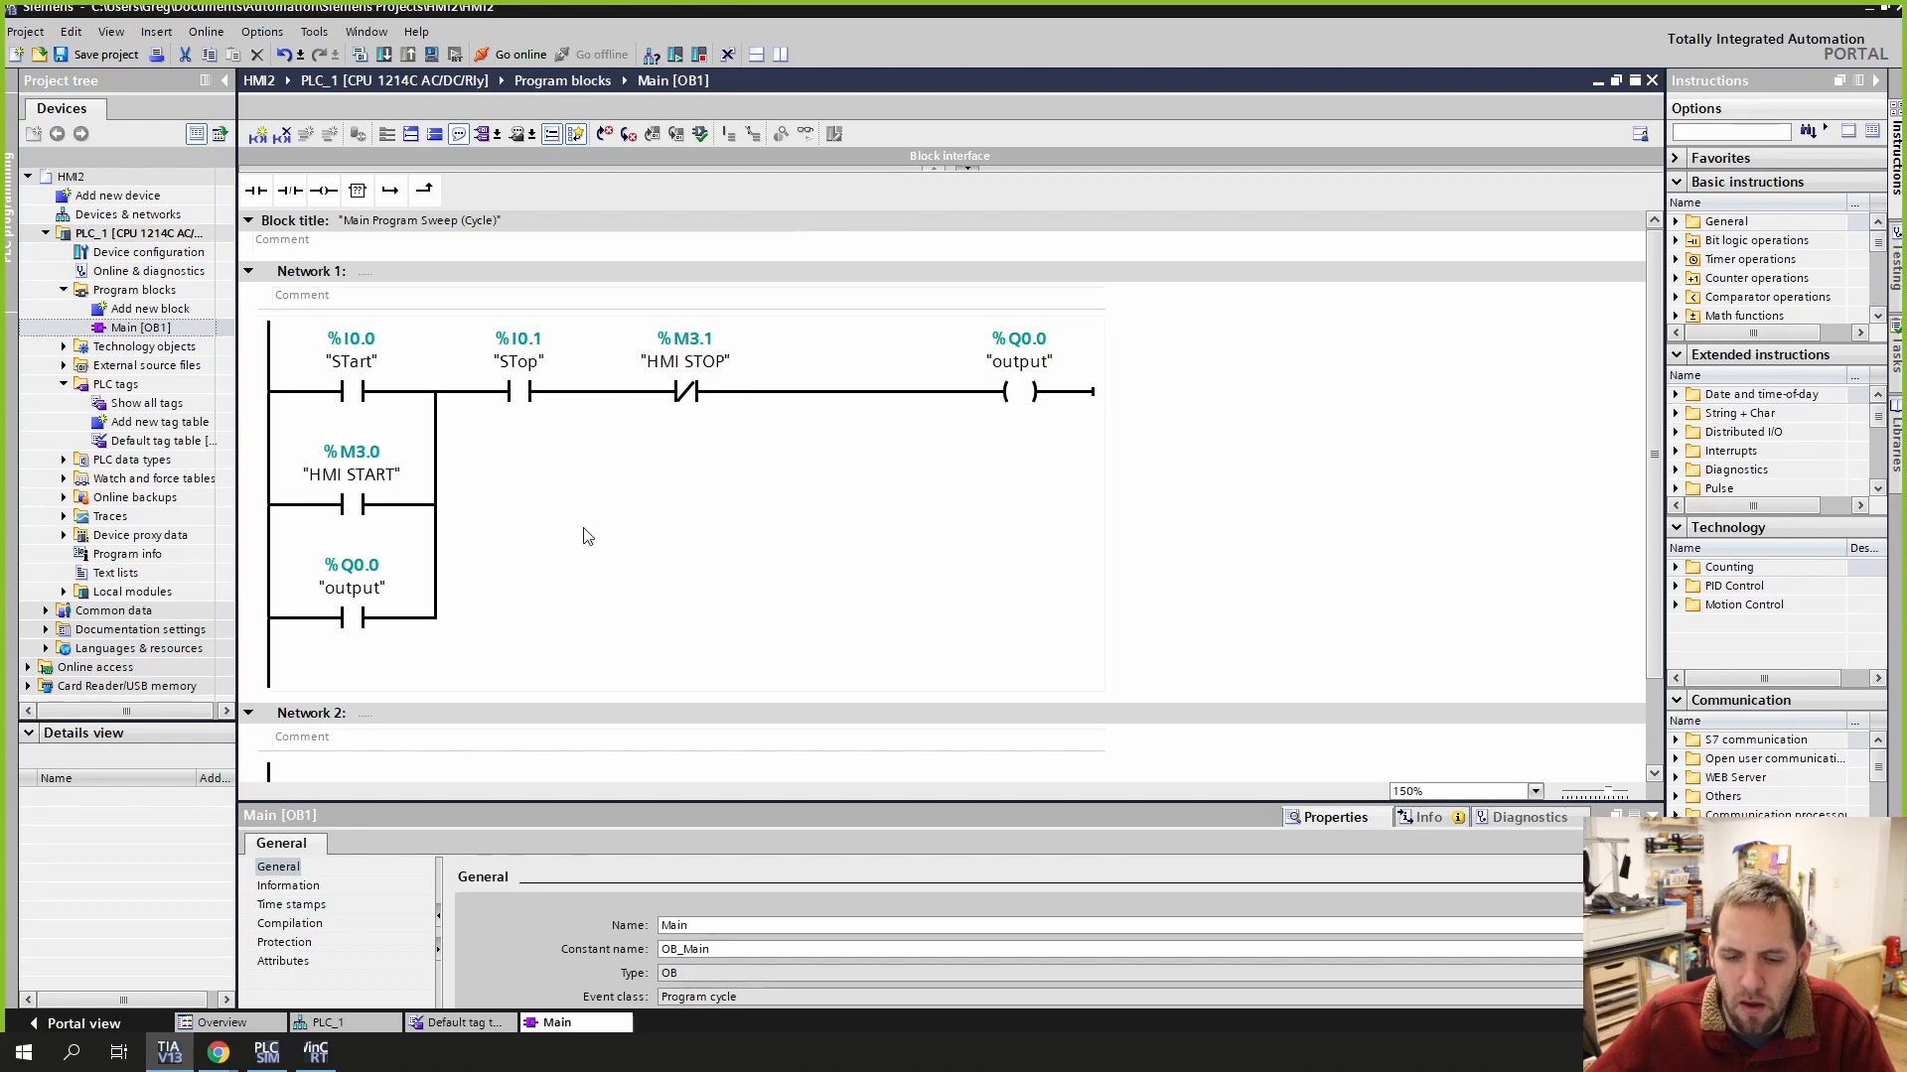
Step: Start the simulation of PLC_1, load the program with Stop all chosen for the modules, and start all modules again
right_click(90, 239)
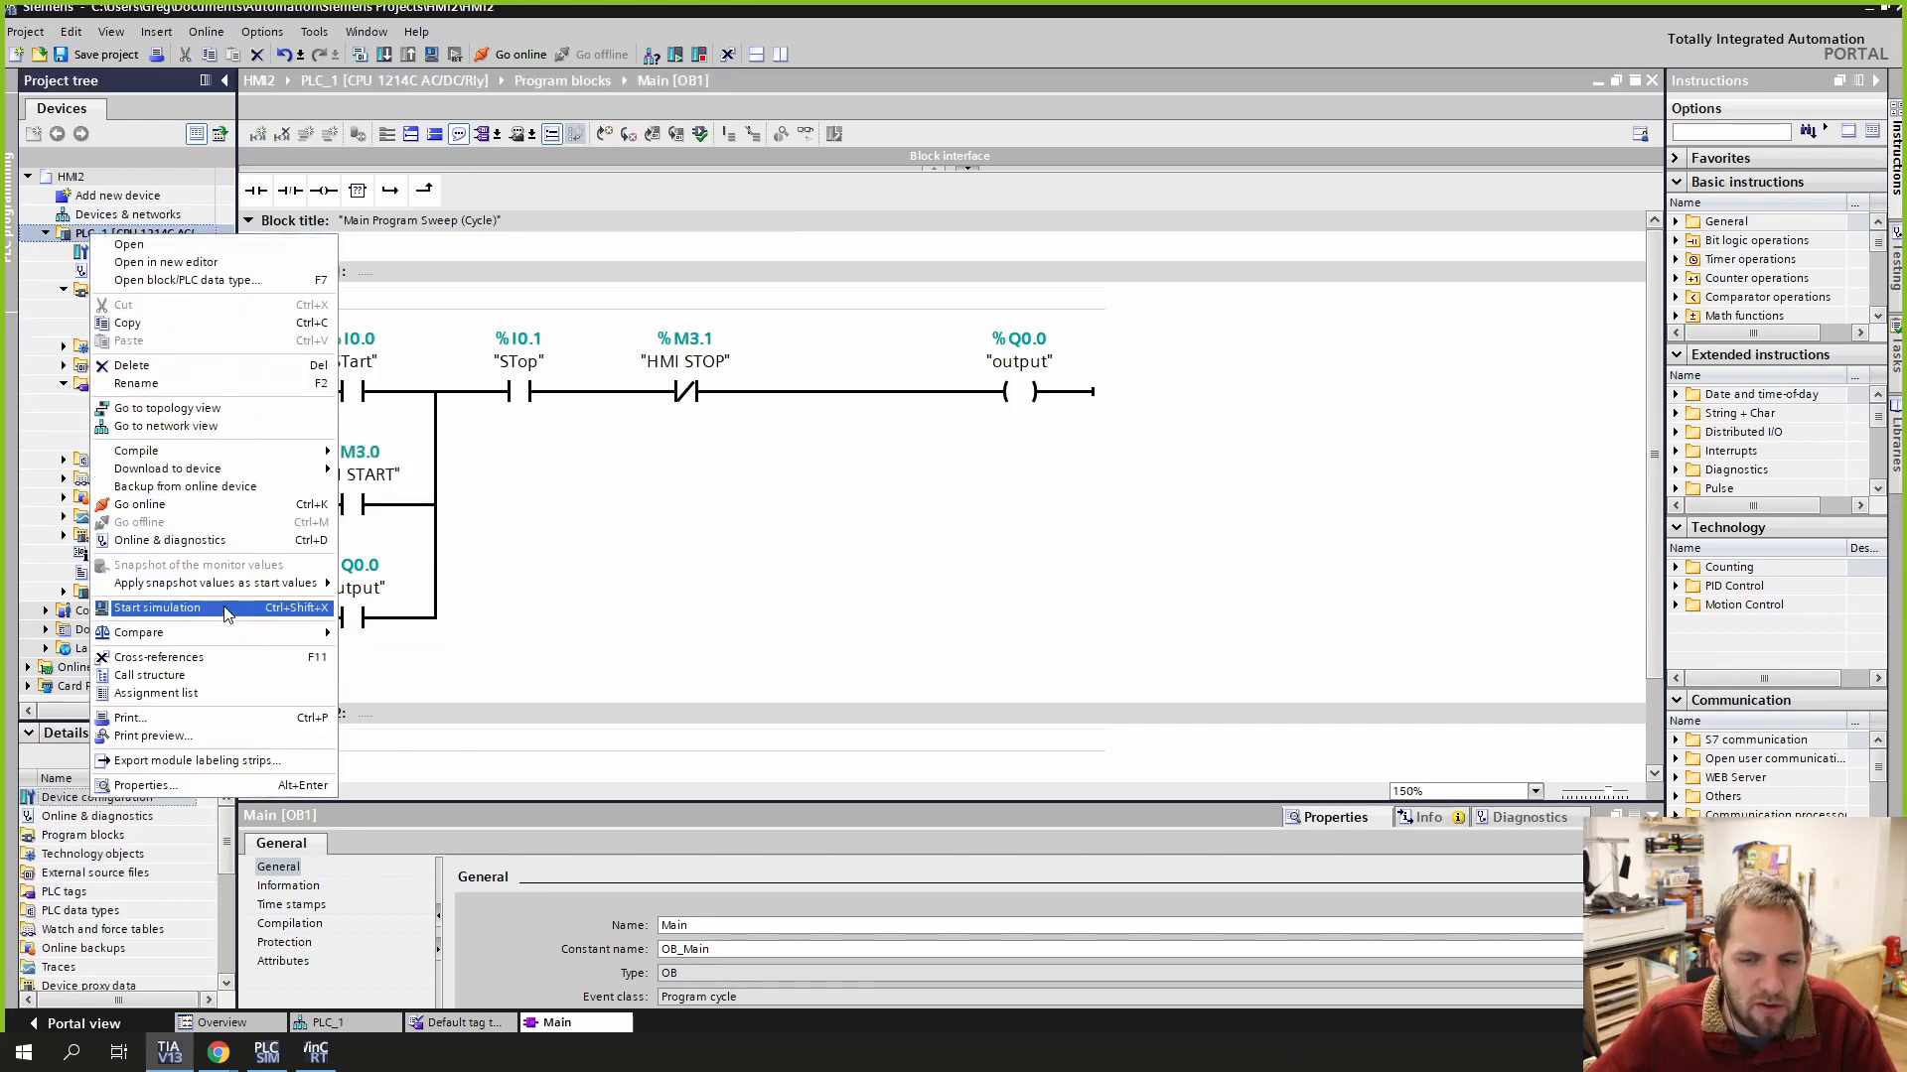
click(227, 609)
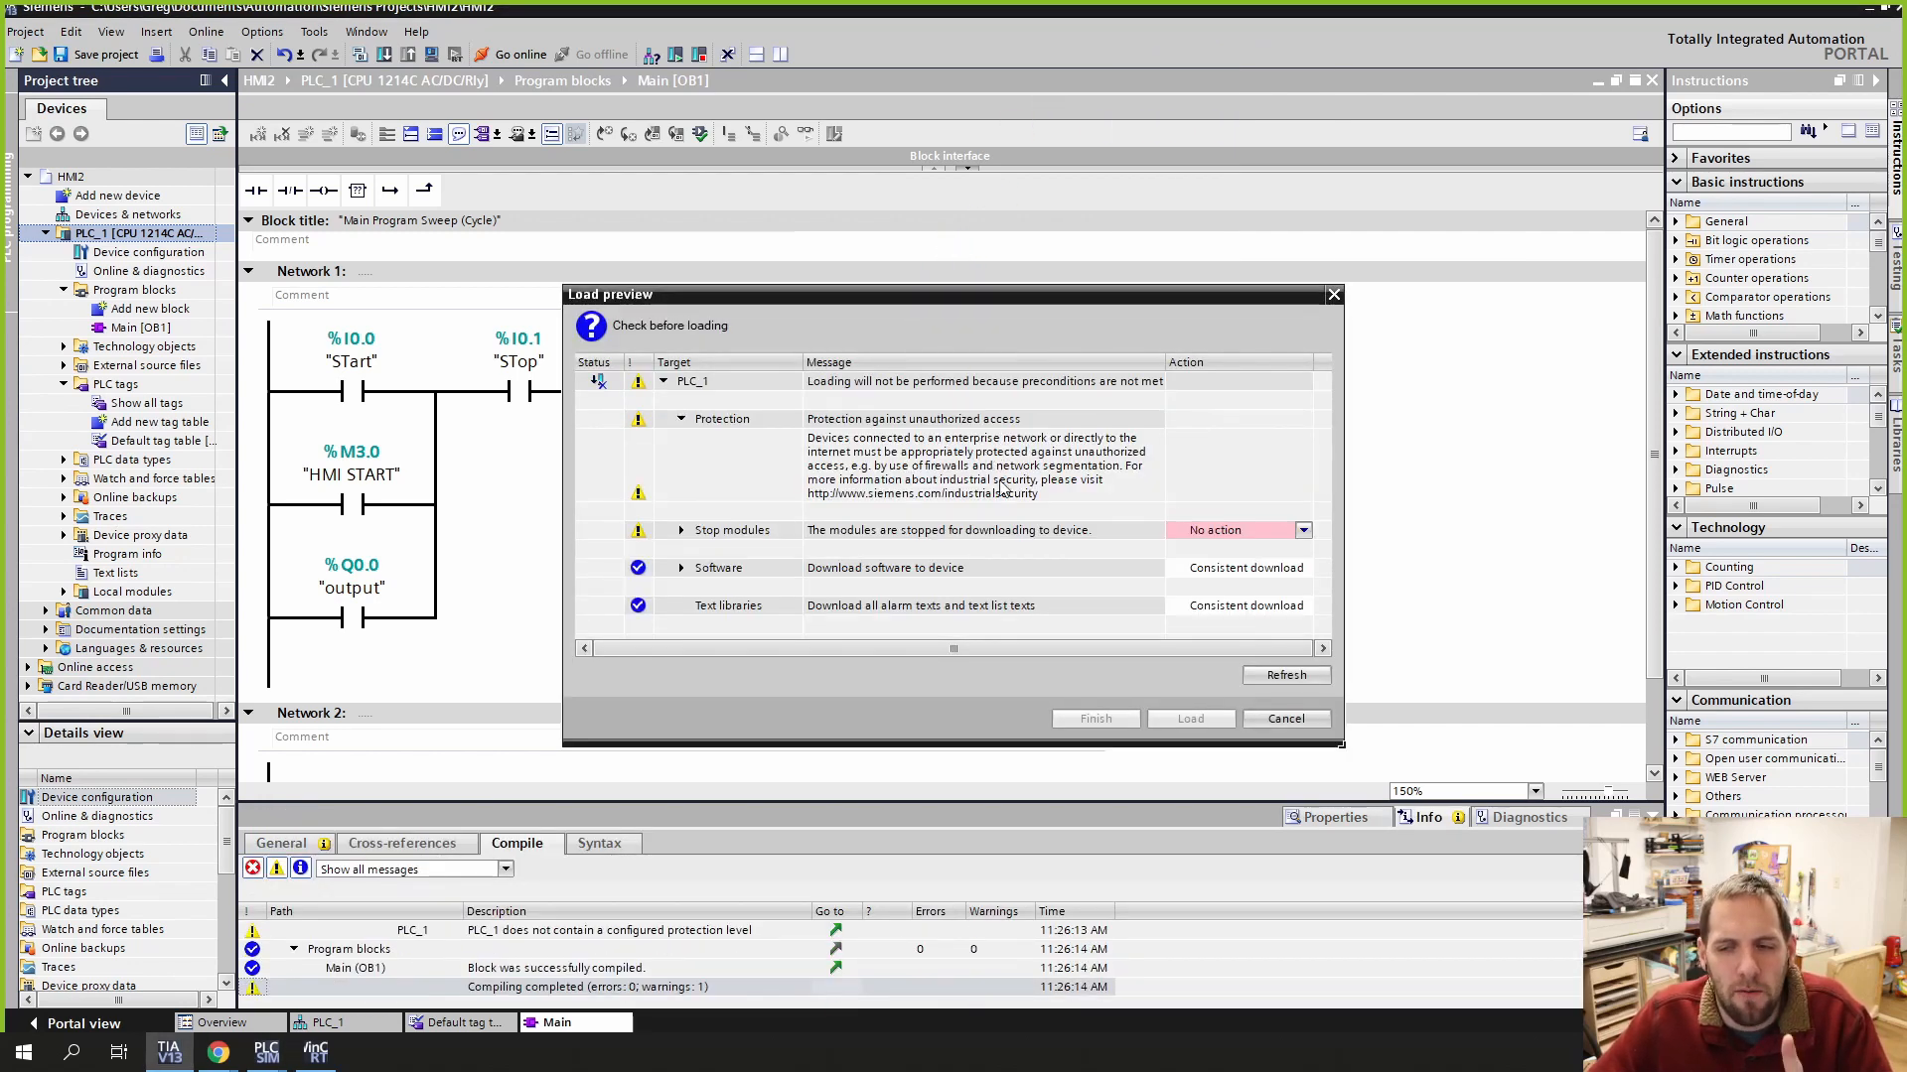
click(1204, 541)
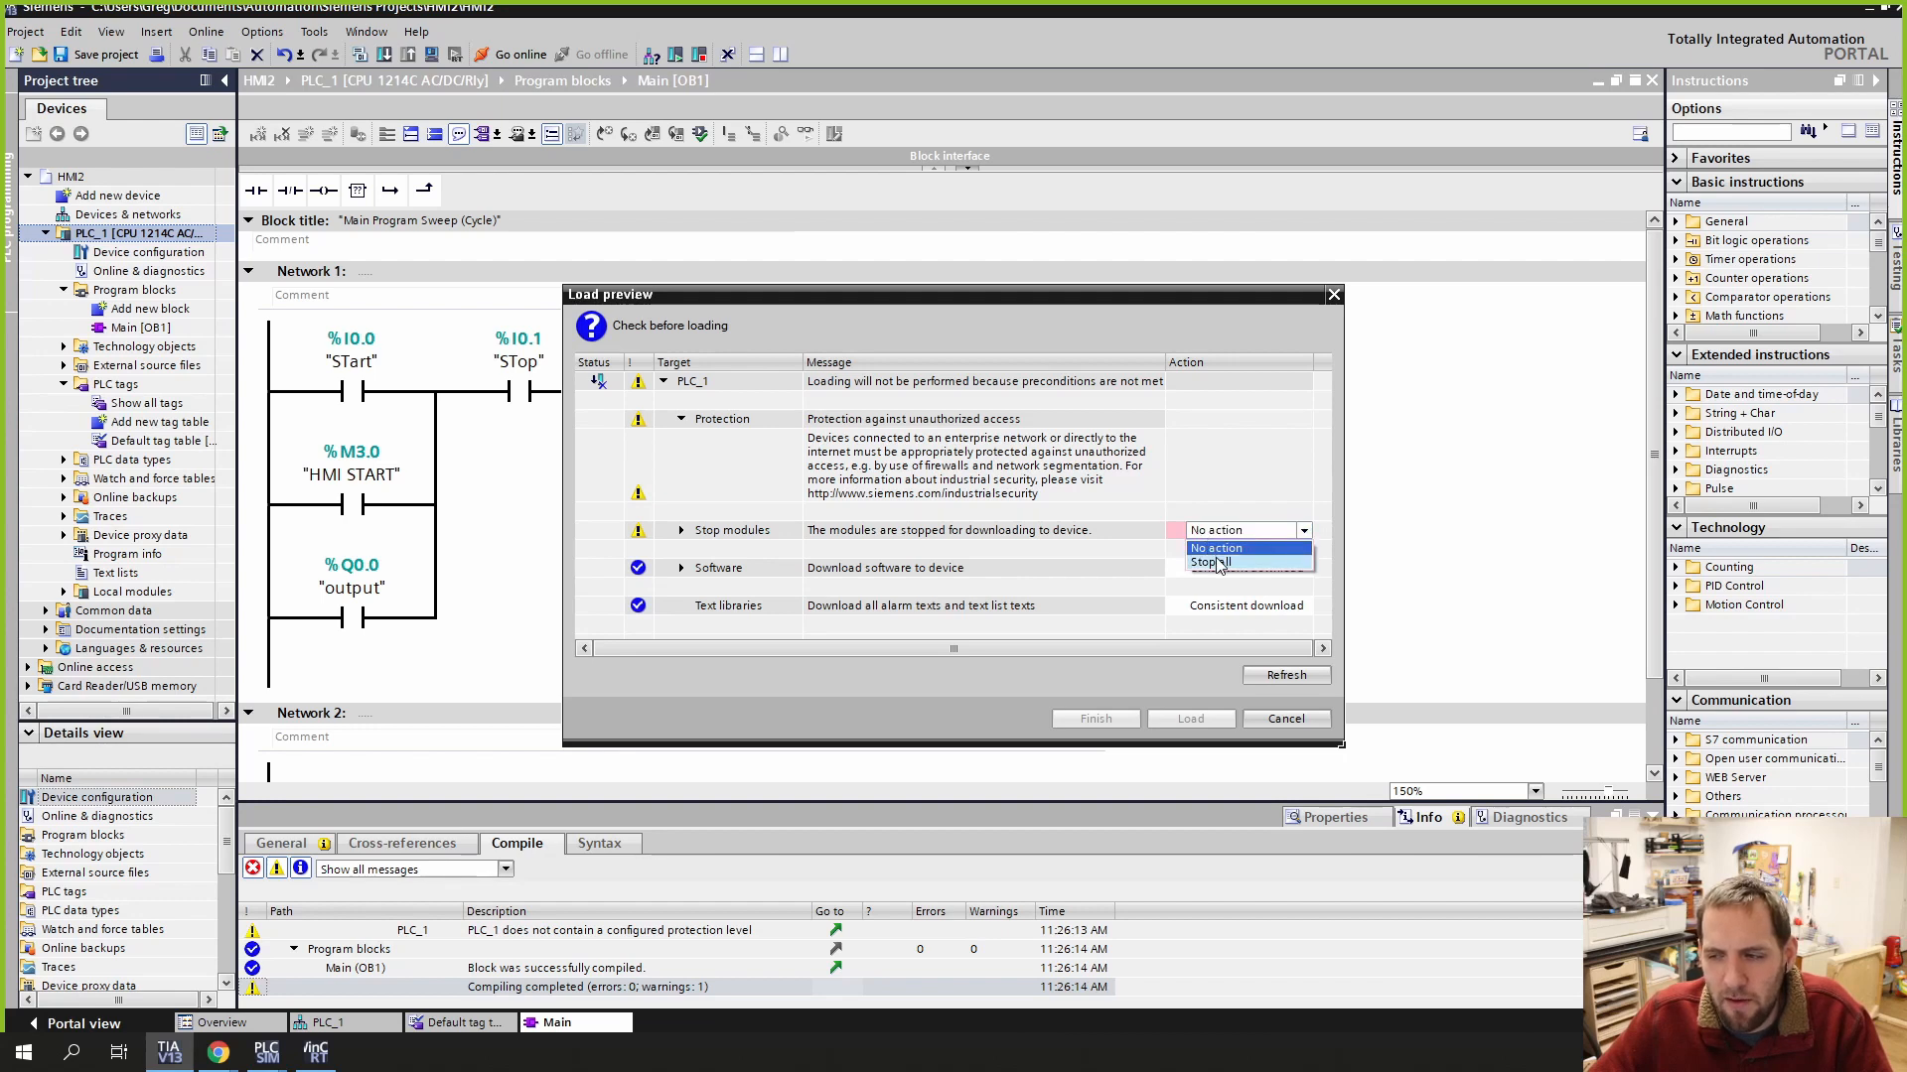
click(1219, 563)
click(1161, 723)
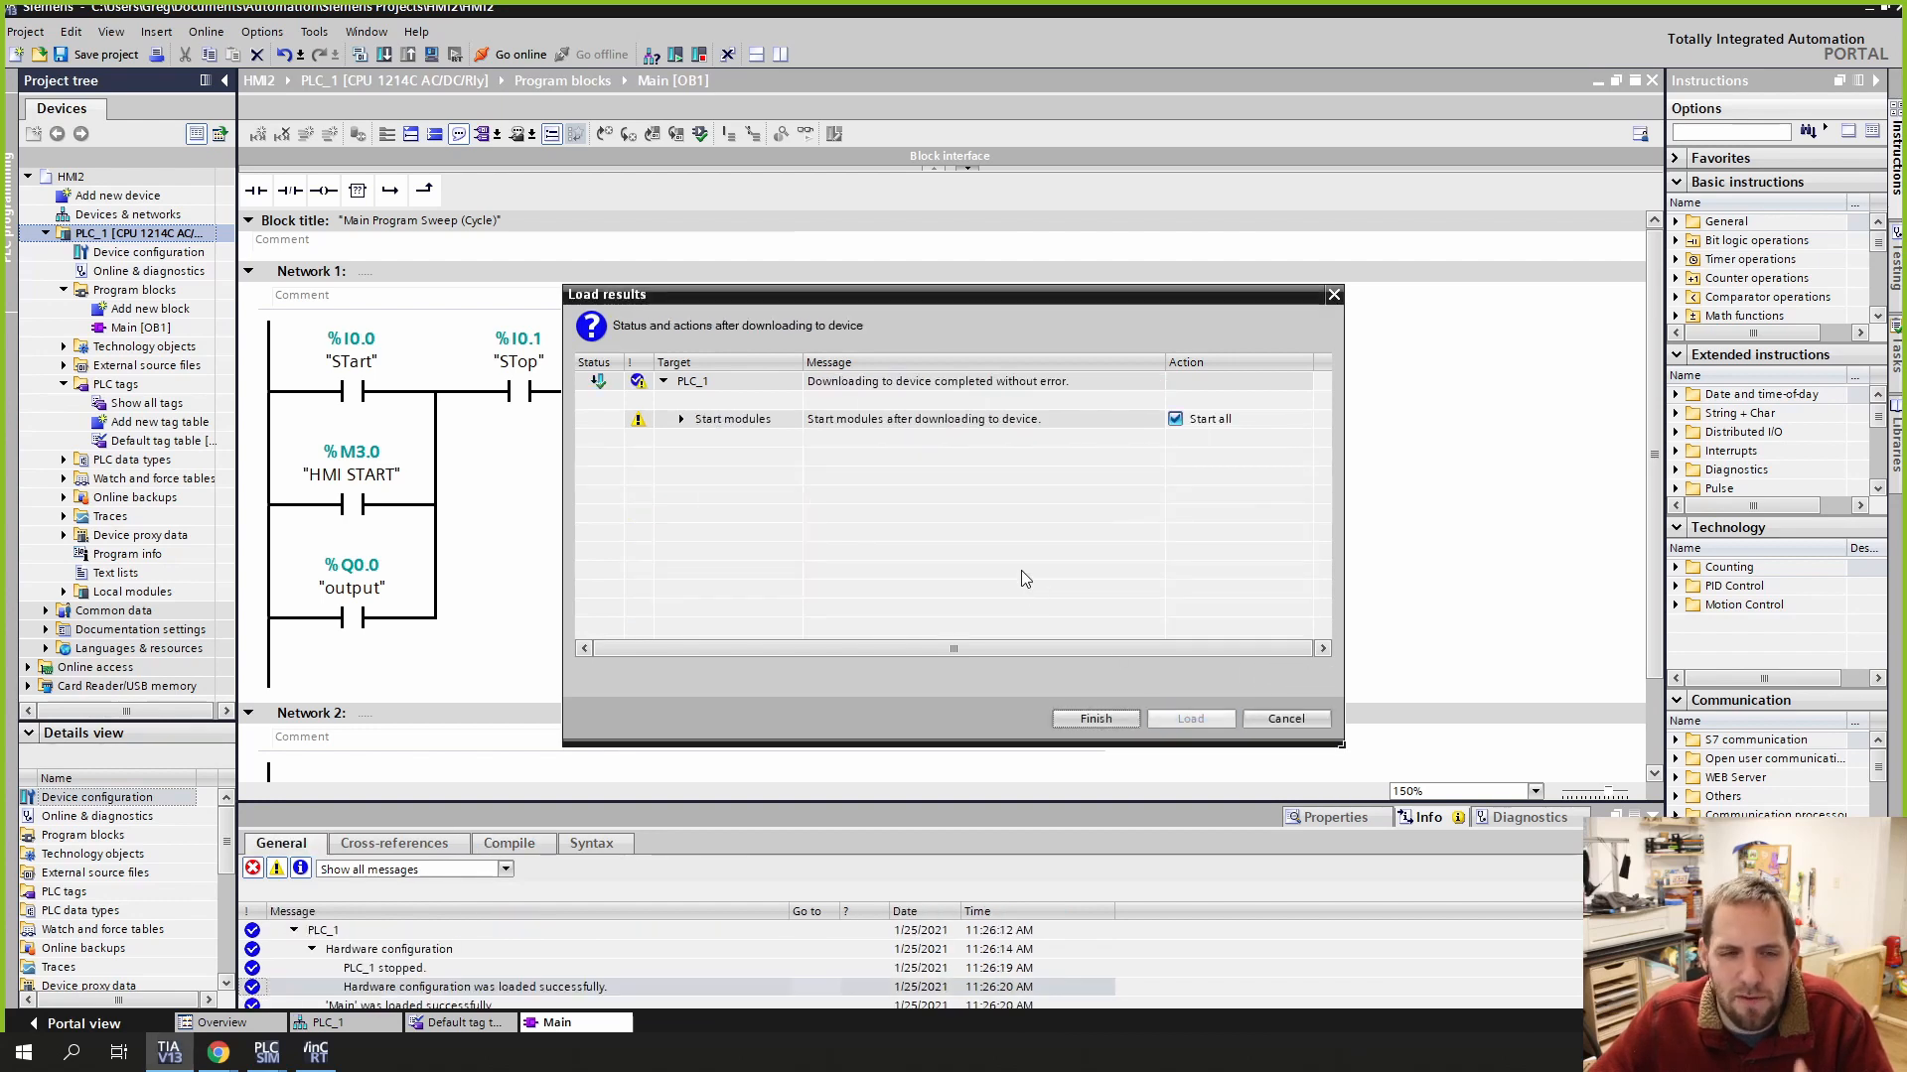
click(1094, 717)
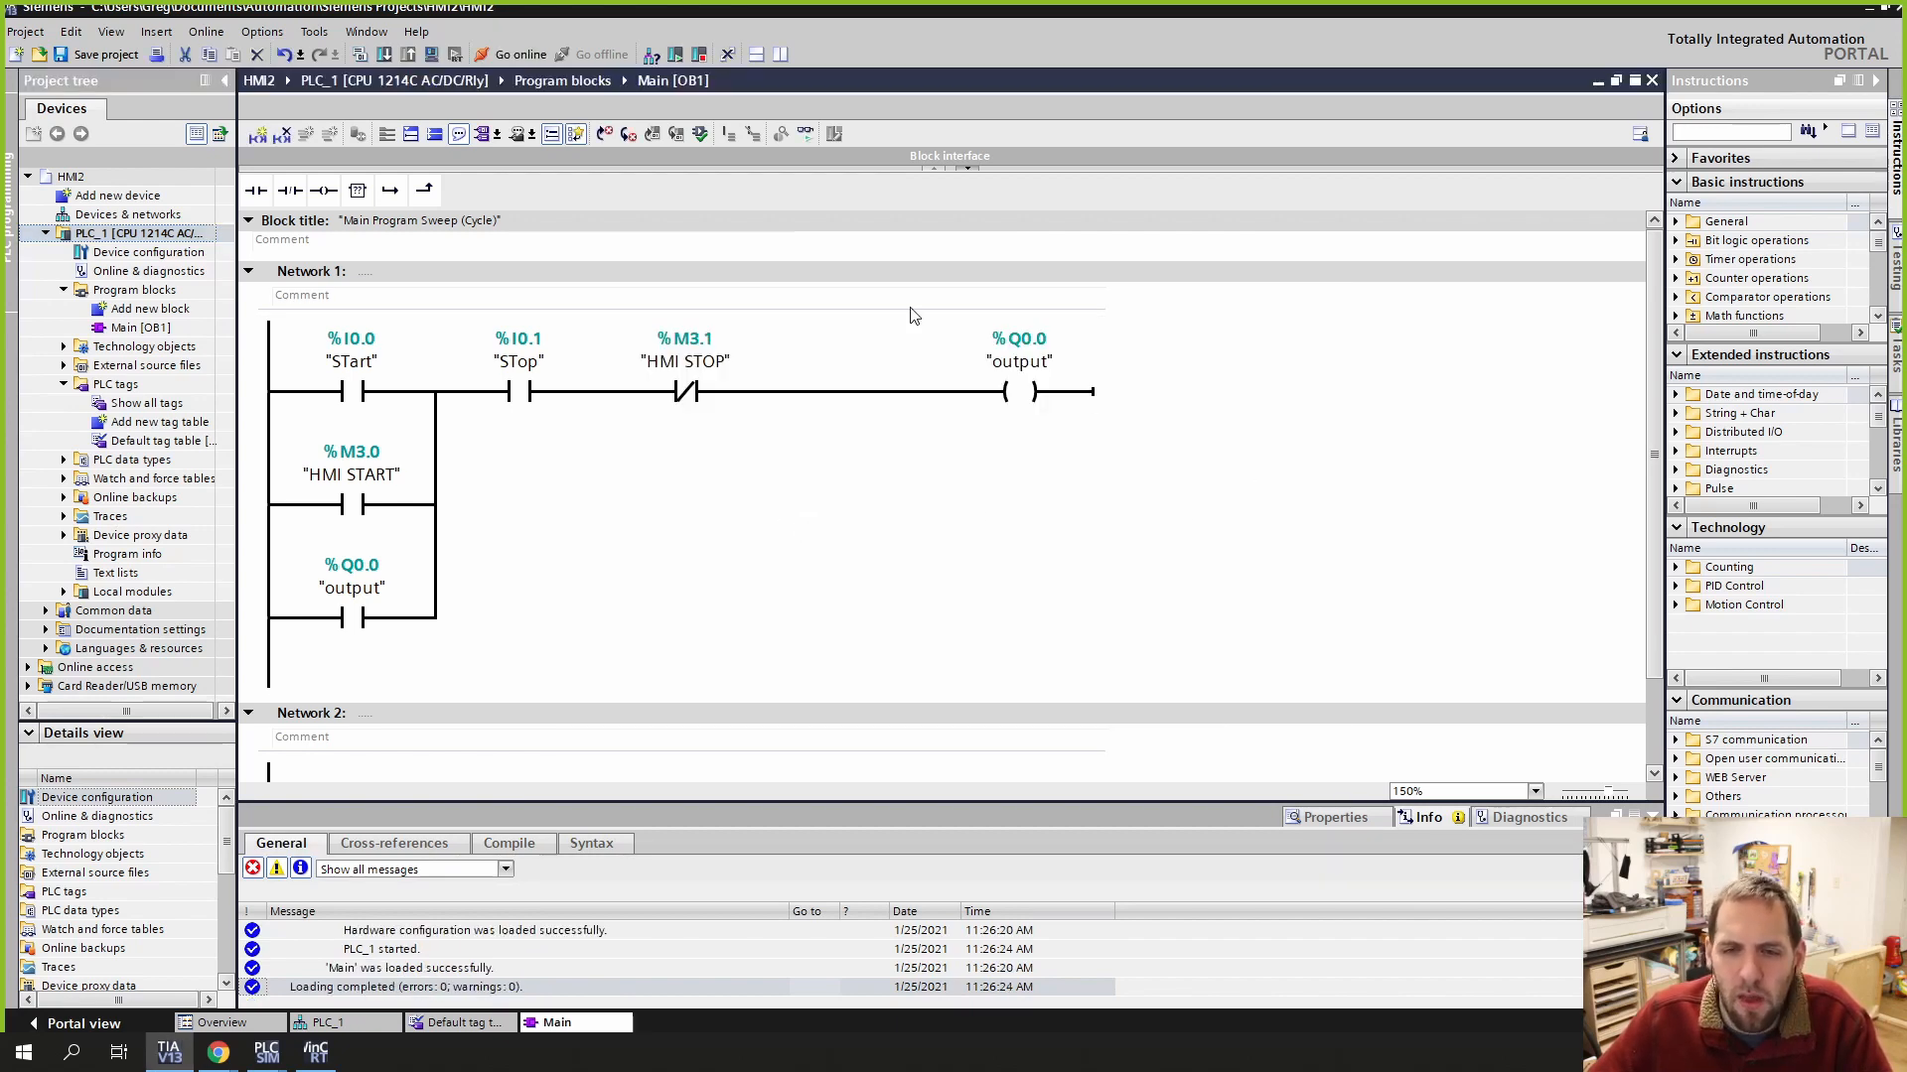
Step: Bring up the running RT Simulator window with the HMI root screen and close it
click(316, 1052)
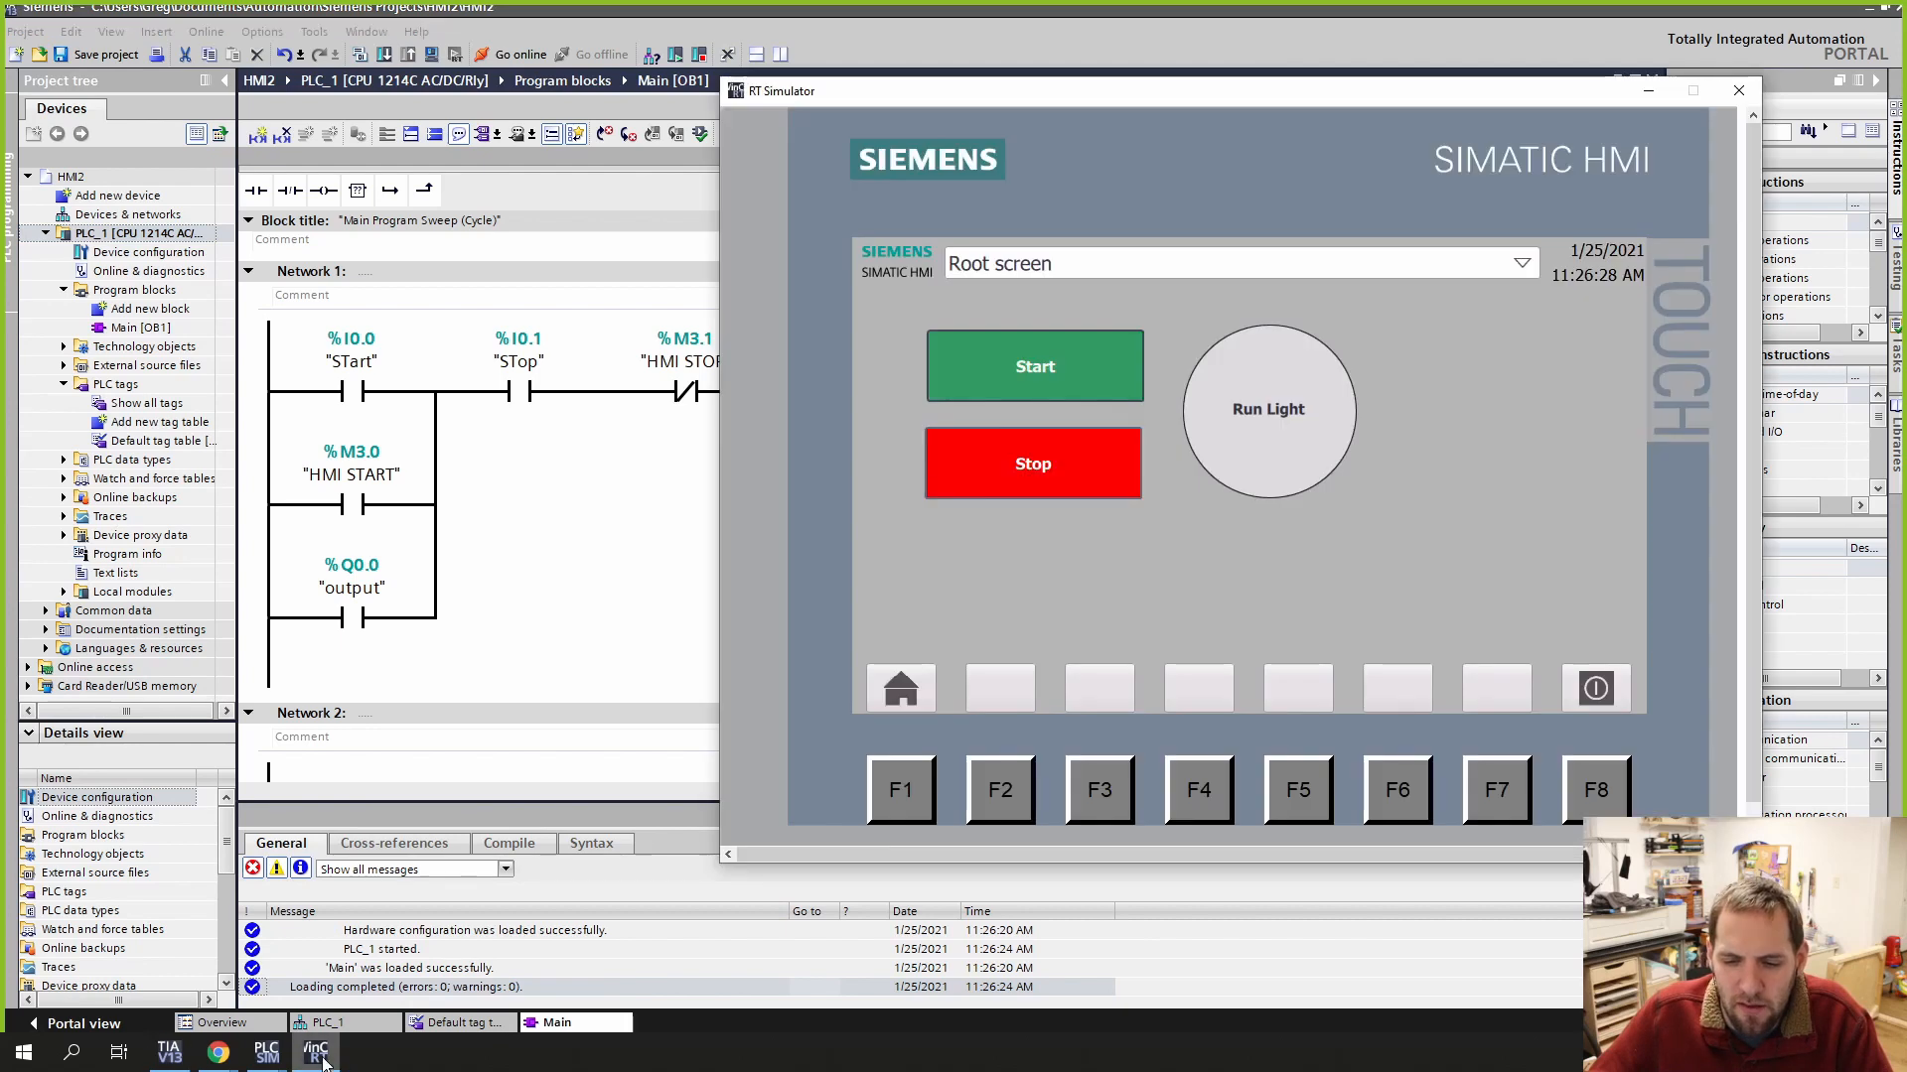
click(316, 1053)
click(316, 1052)
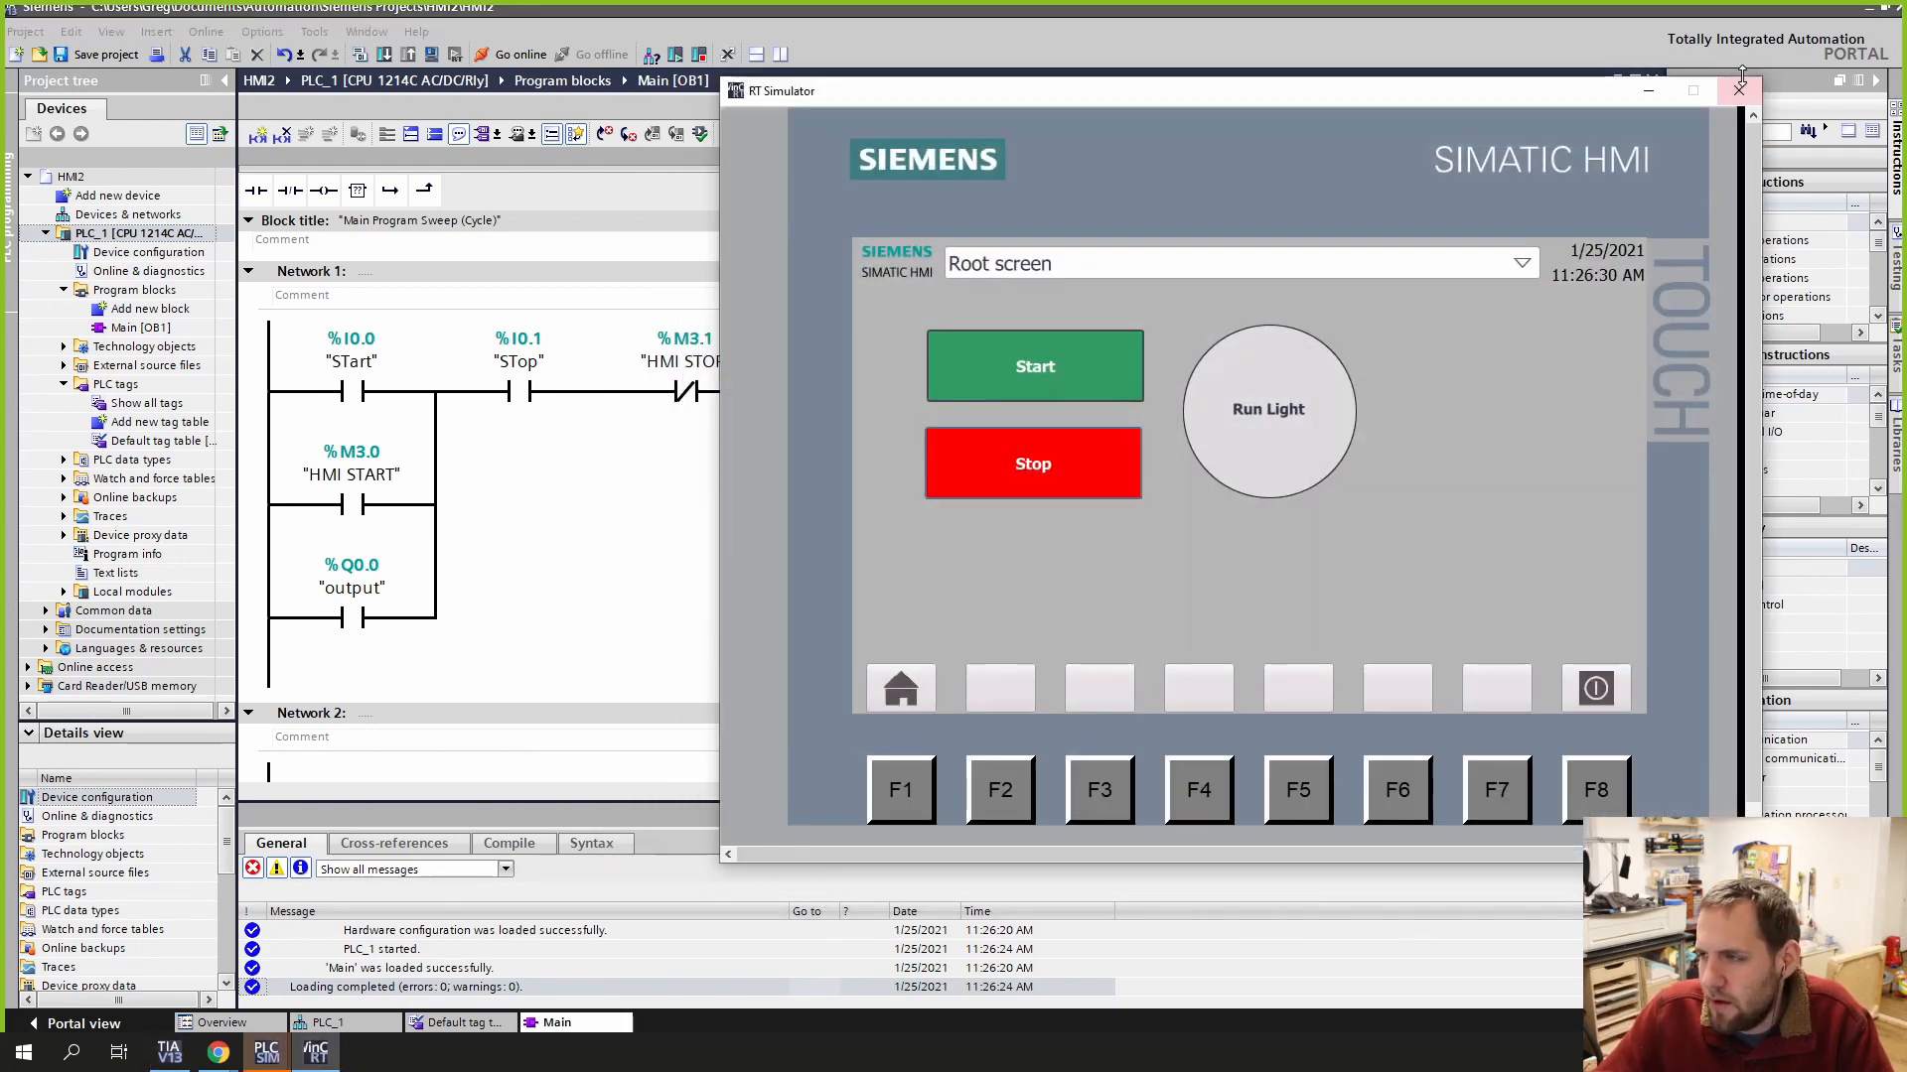
click(1733, 94)
Step: Bring both S7-PLCSIM windows to the front, move them apart, and close the inactive SIM-1200 instance
mouse_move(266, 1053)
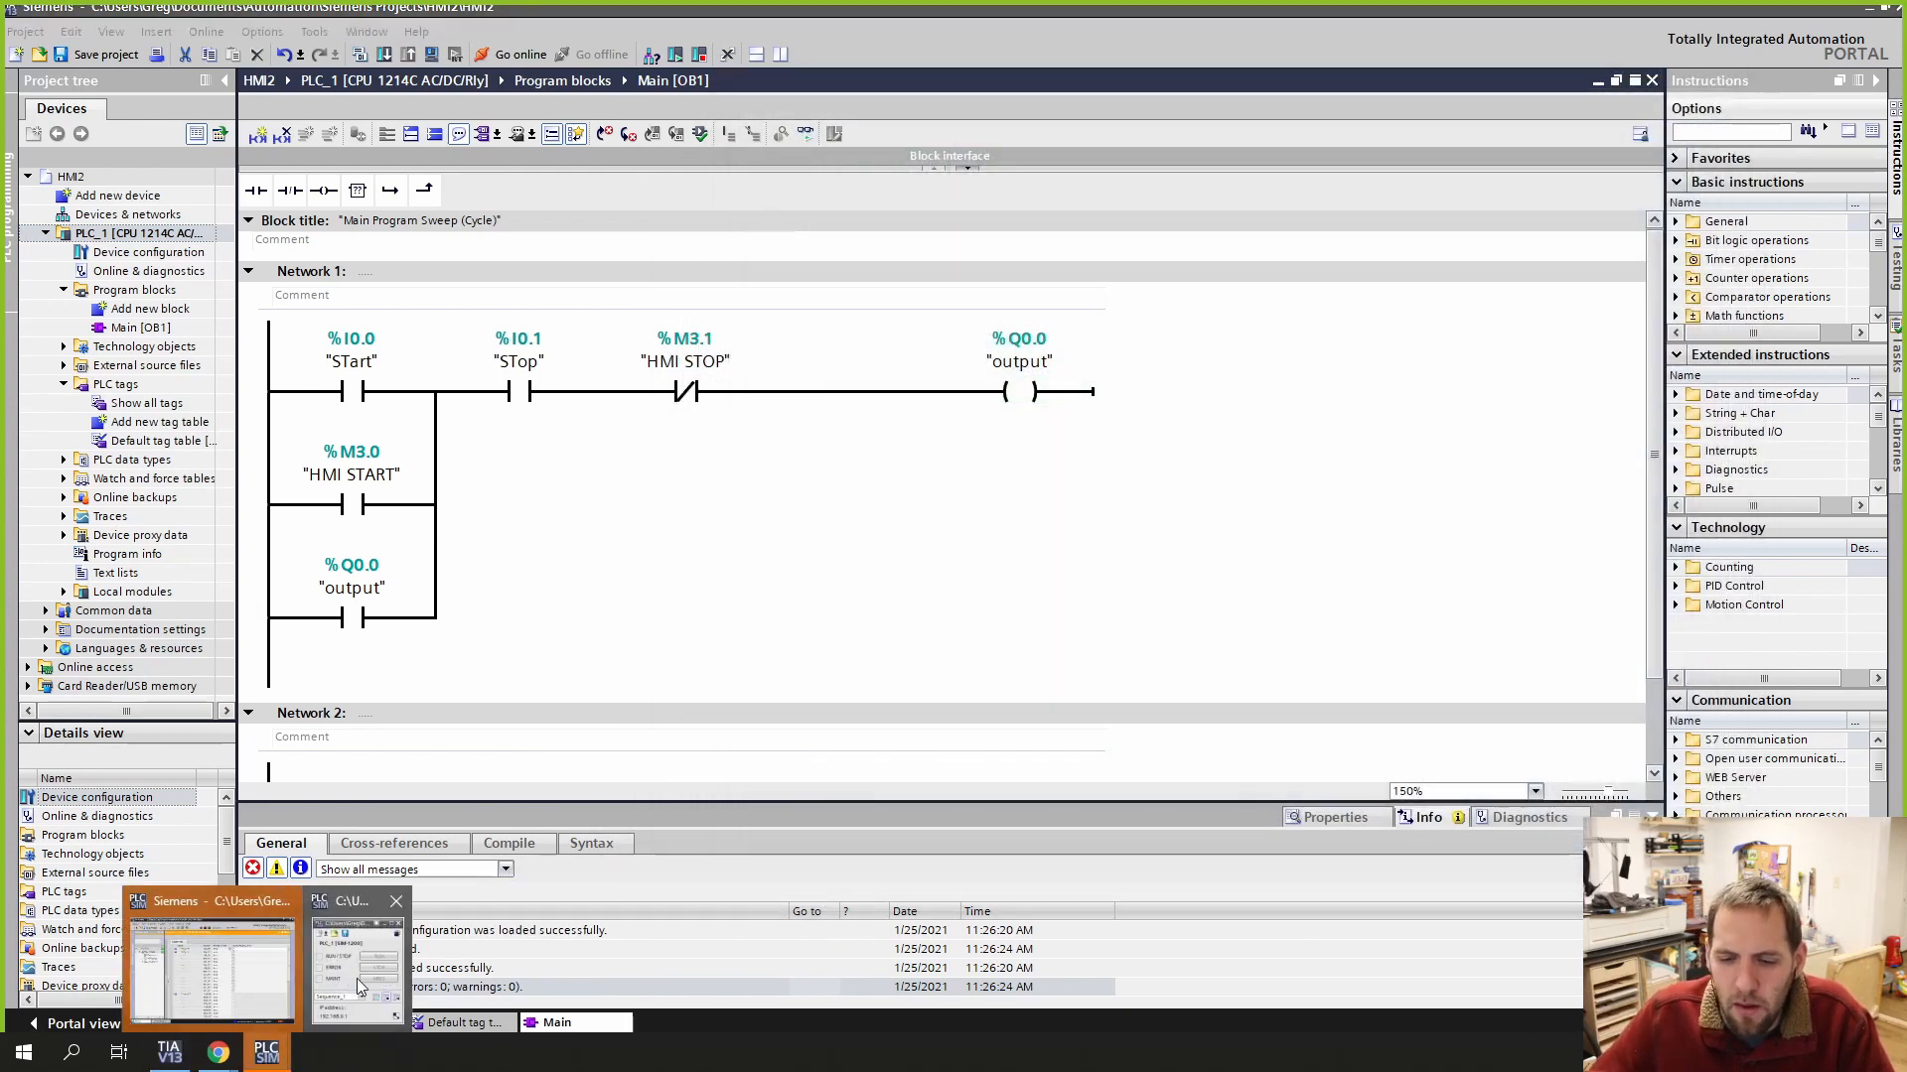
click(356, 975)
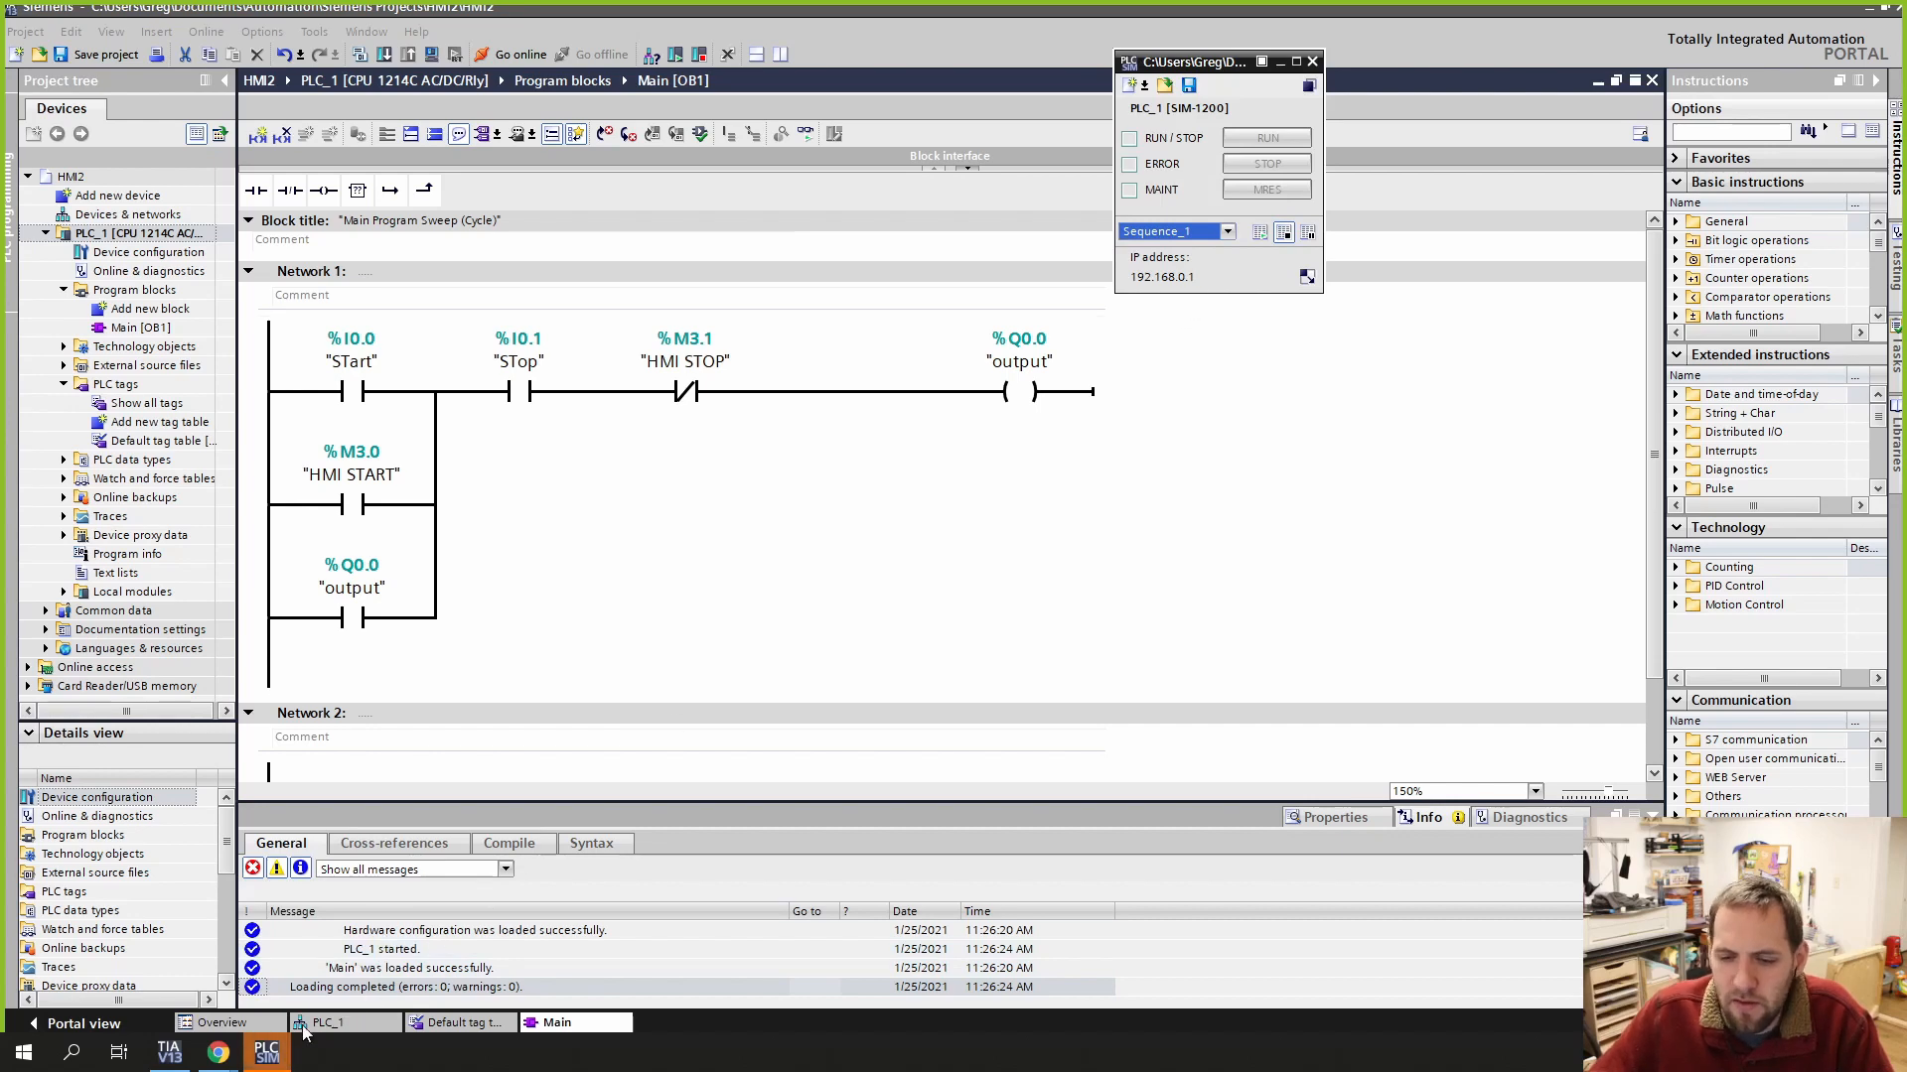
click(255, 981)
drag(1659, 127, 1422, 248)
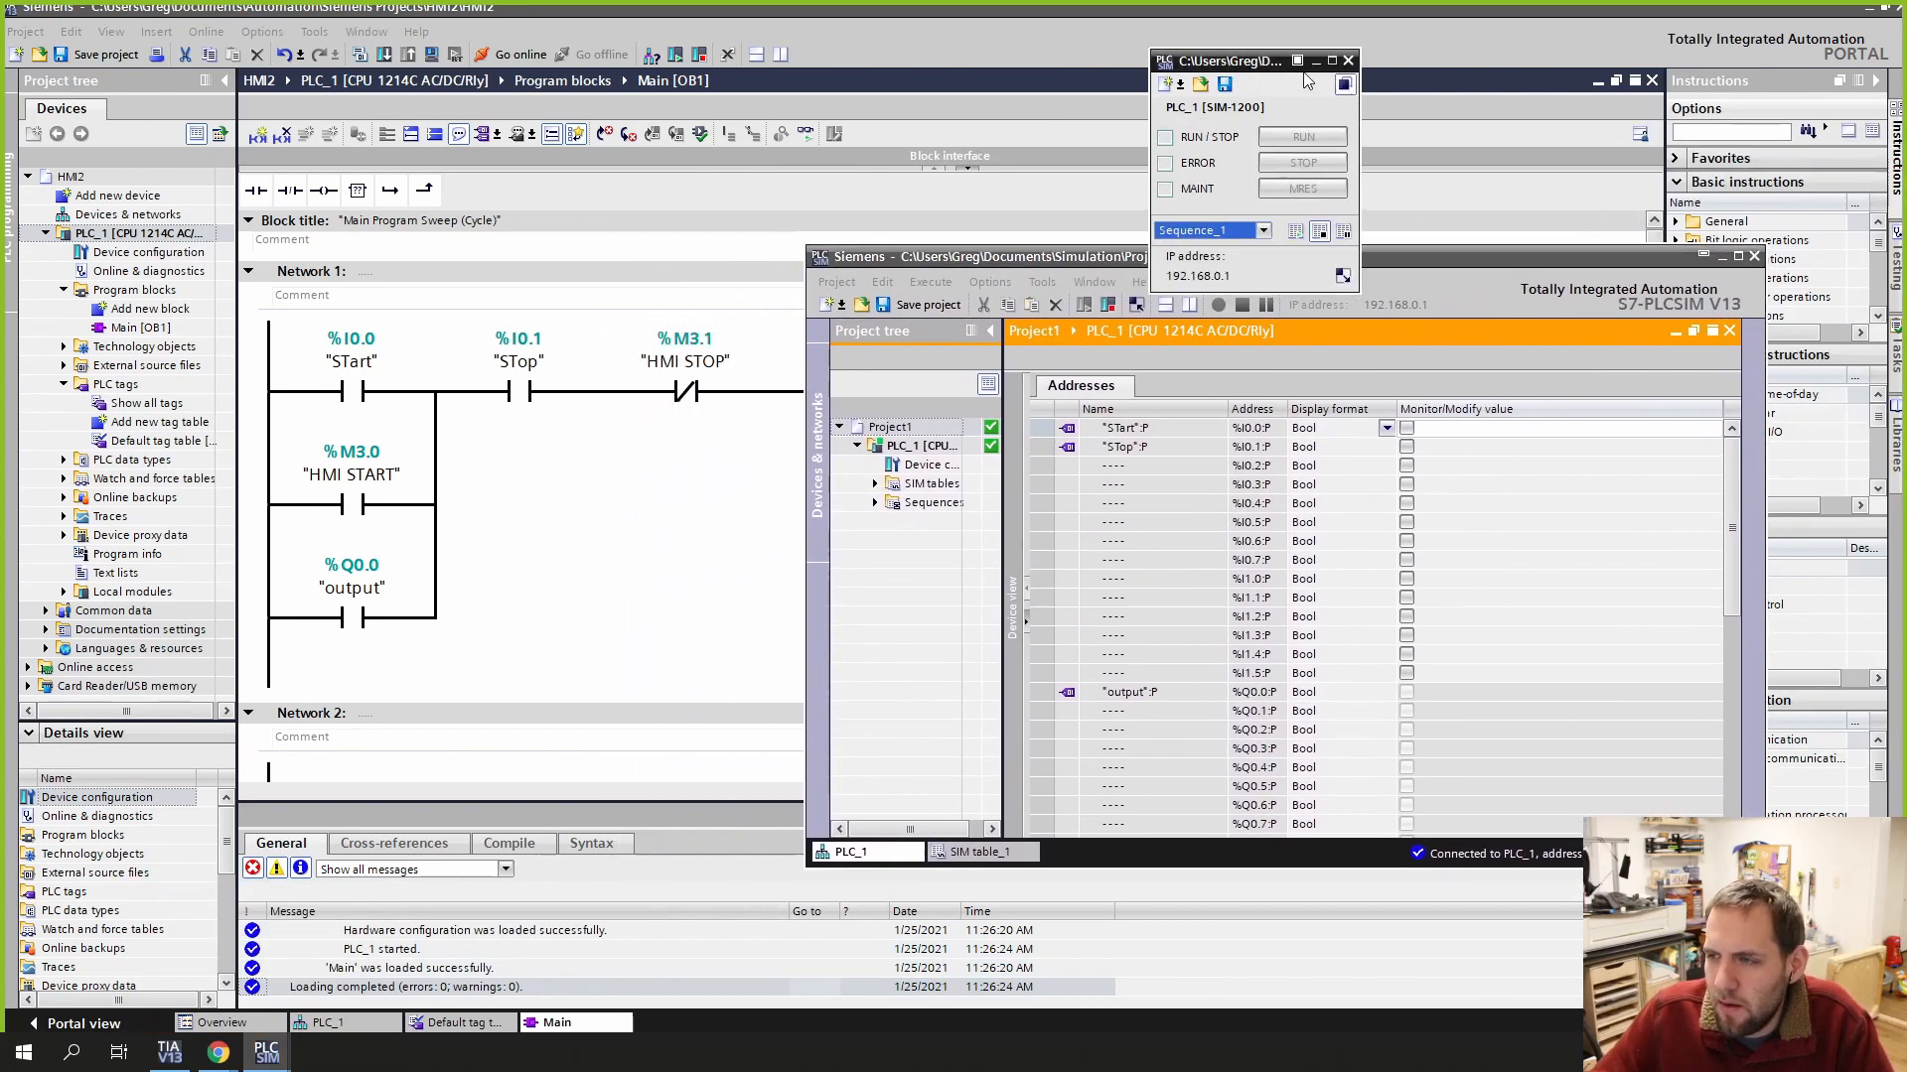
drag(1231, 65, 1629, 260)
drag(1470, 261, 1424, 176)
drag(1635, 258, 1529, 209)
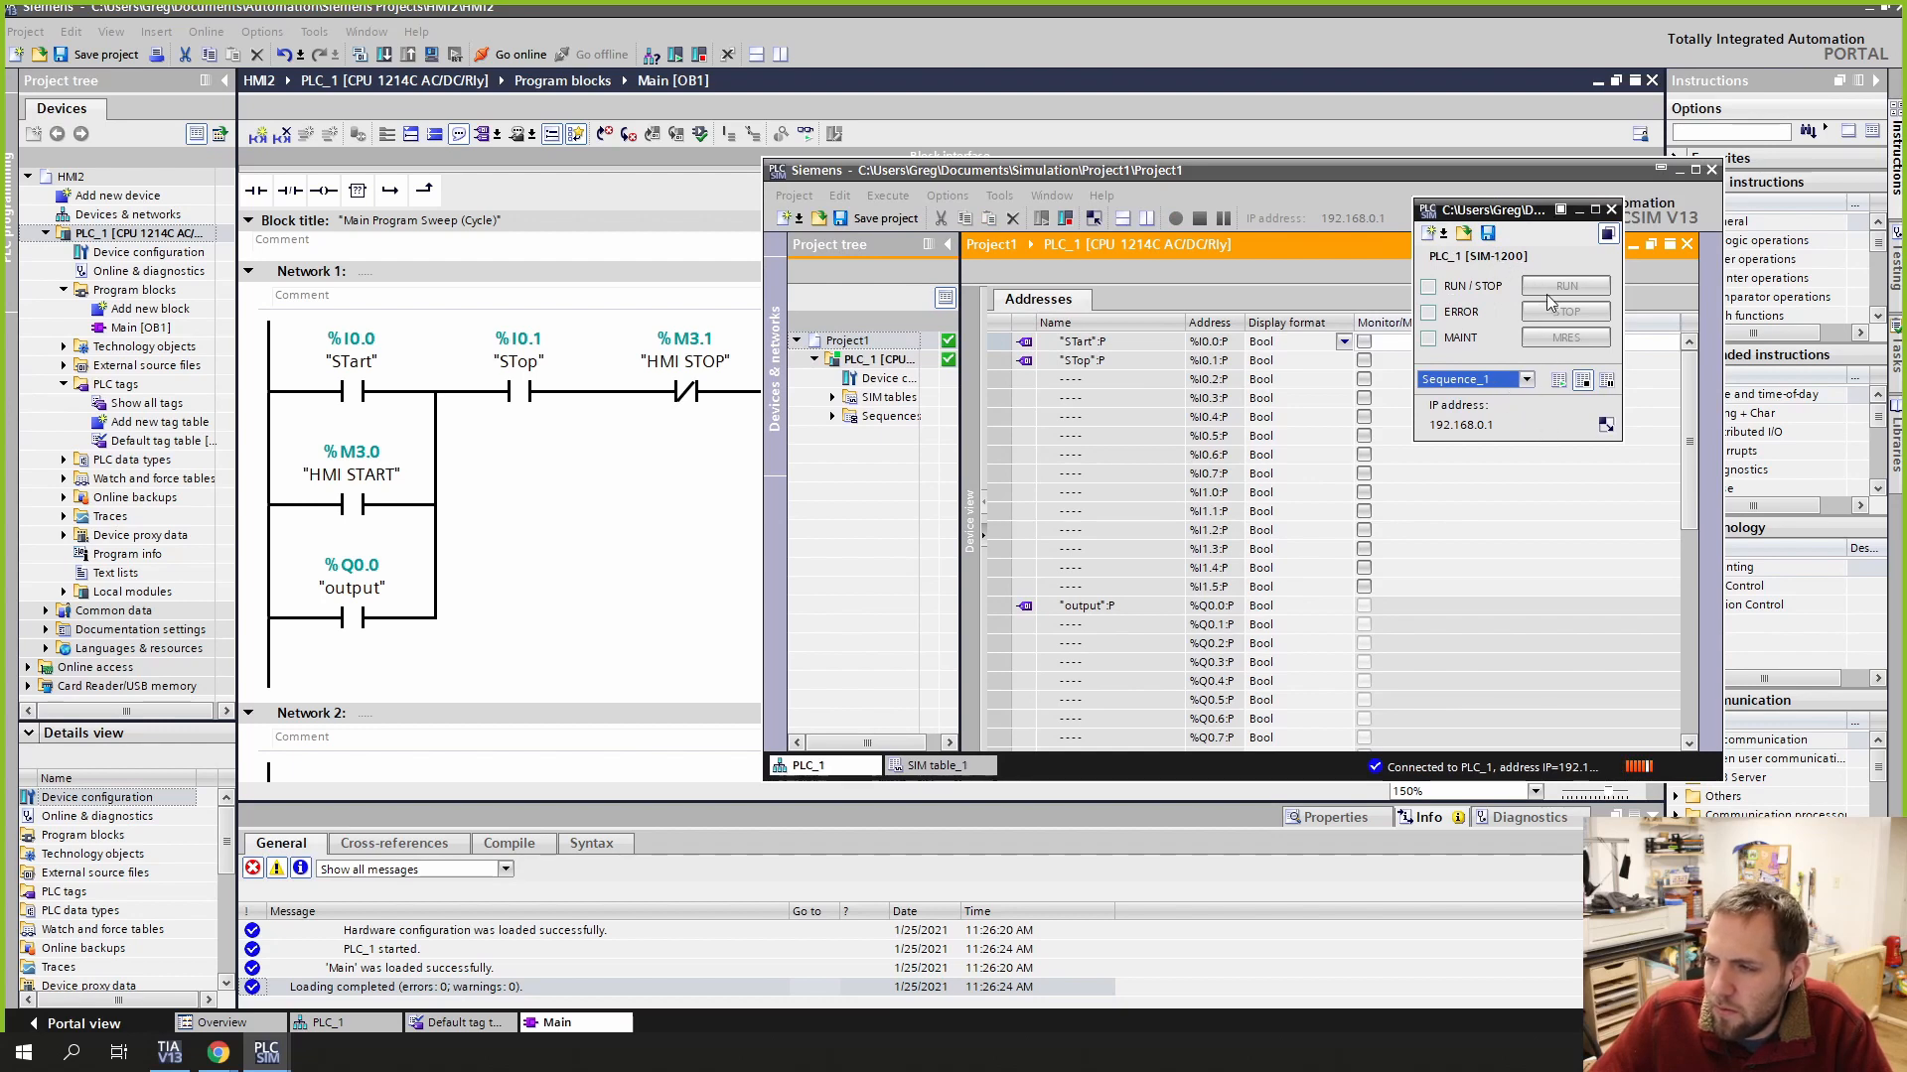
click(1561, 382)
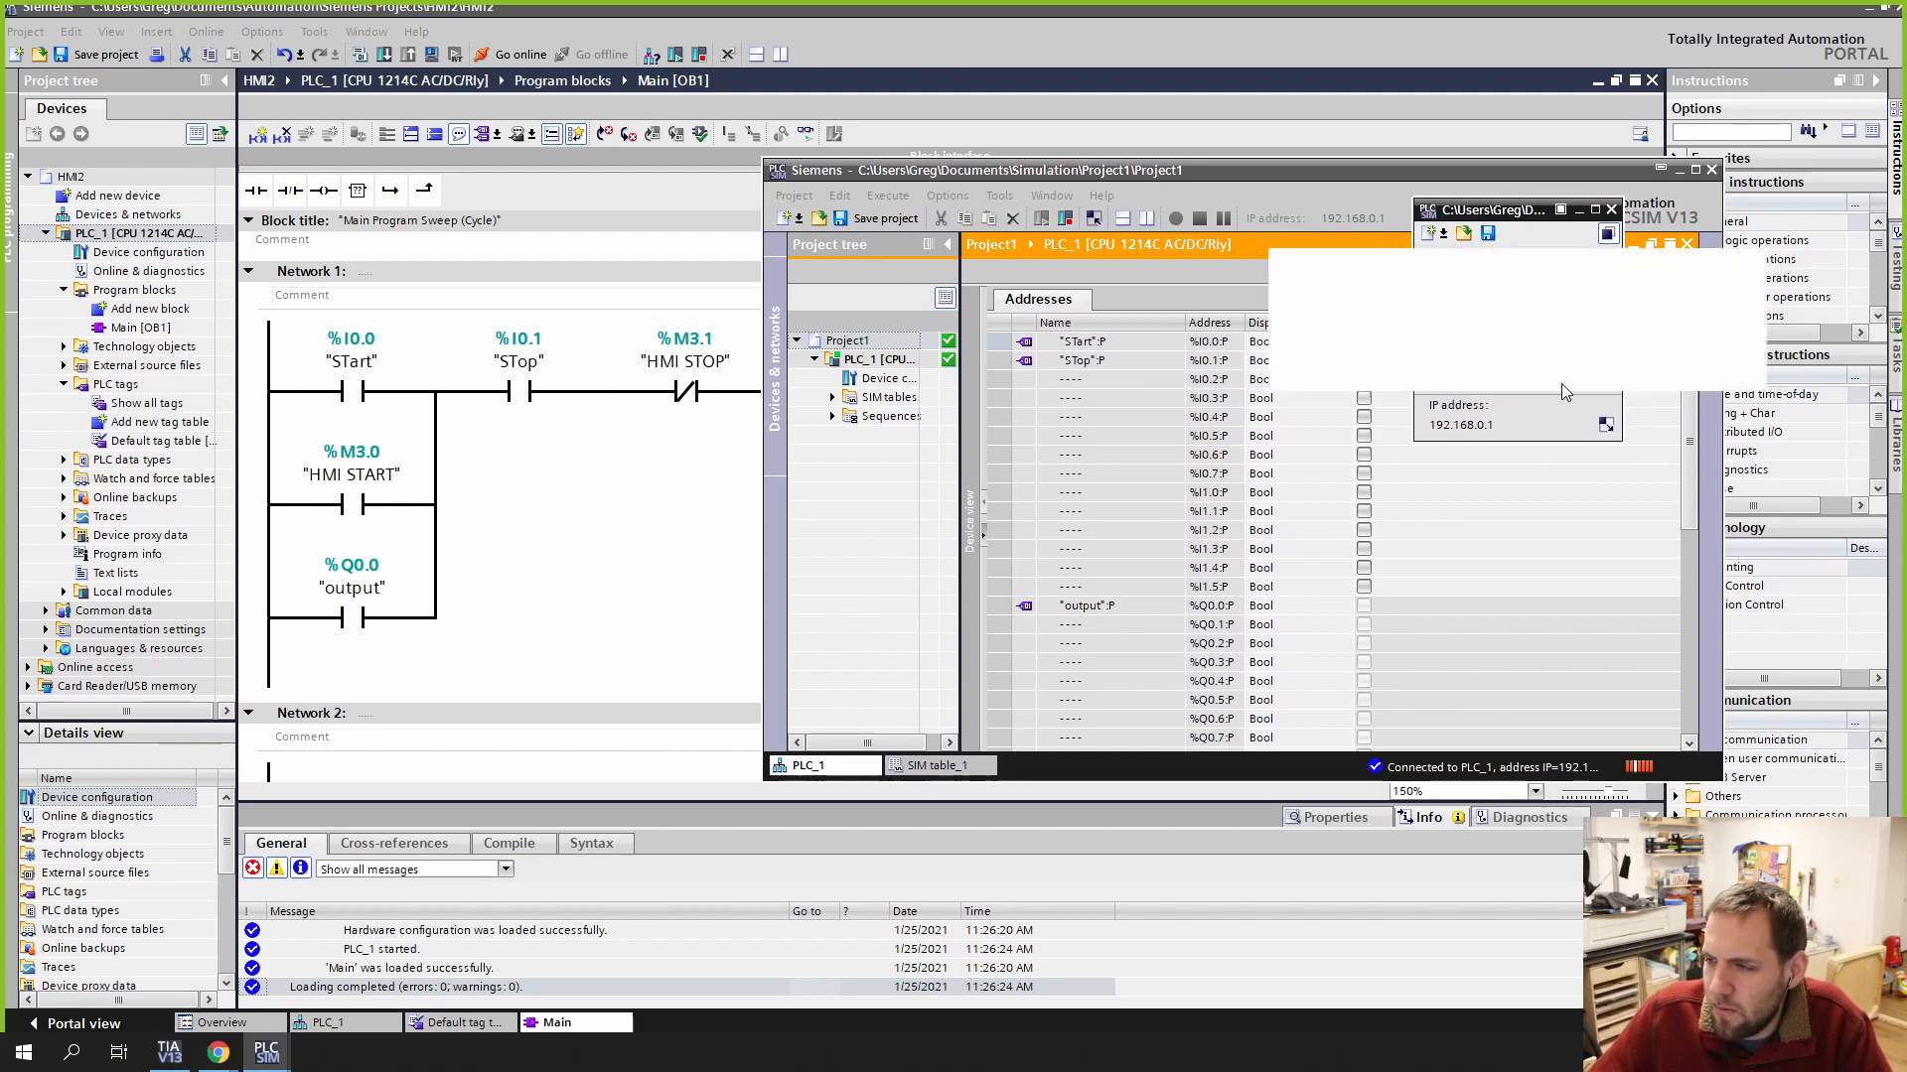
click(1710, 360)
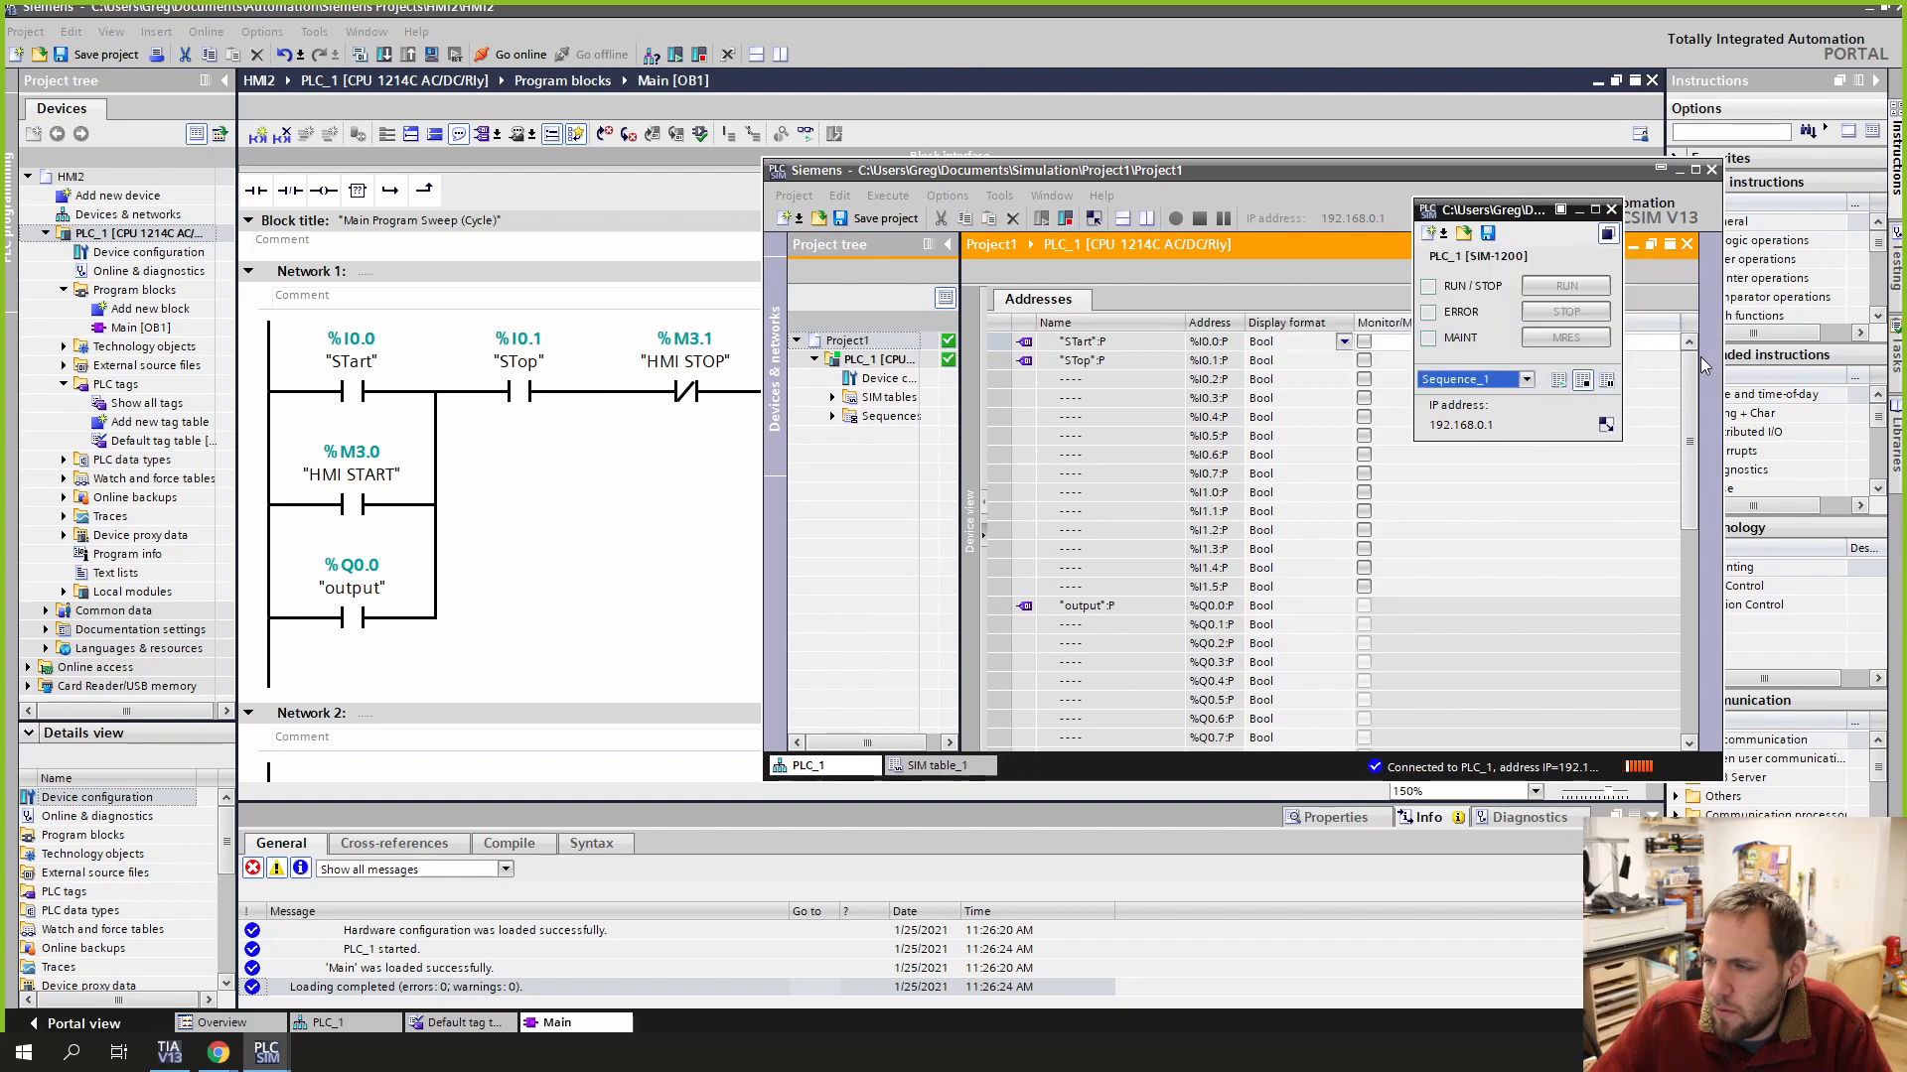
click(1609, 211)
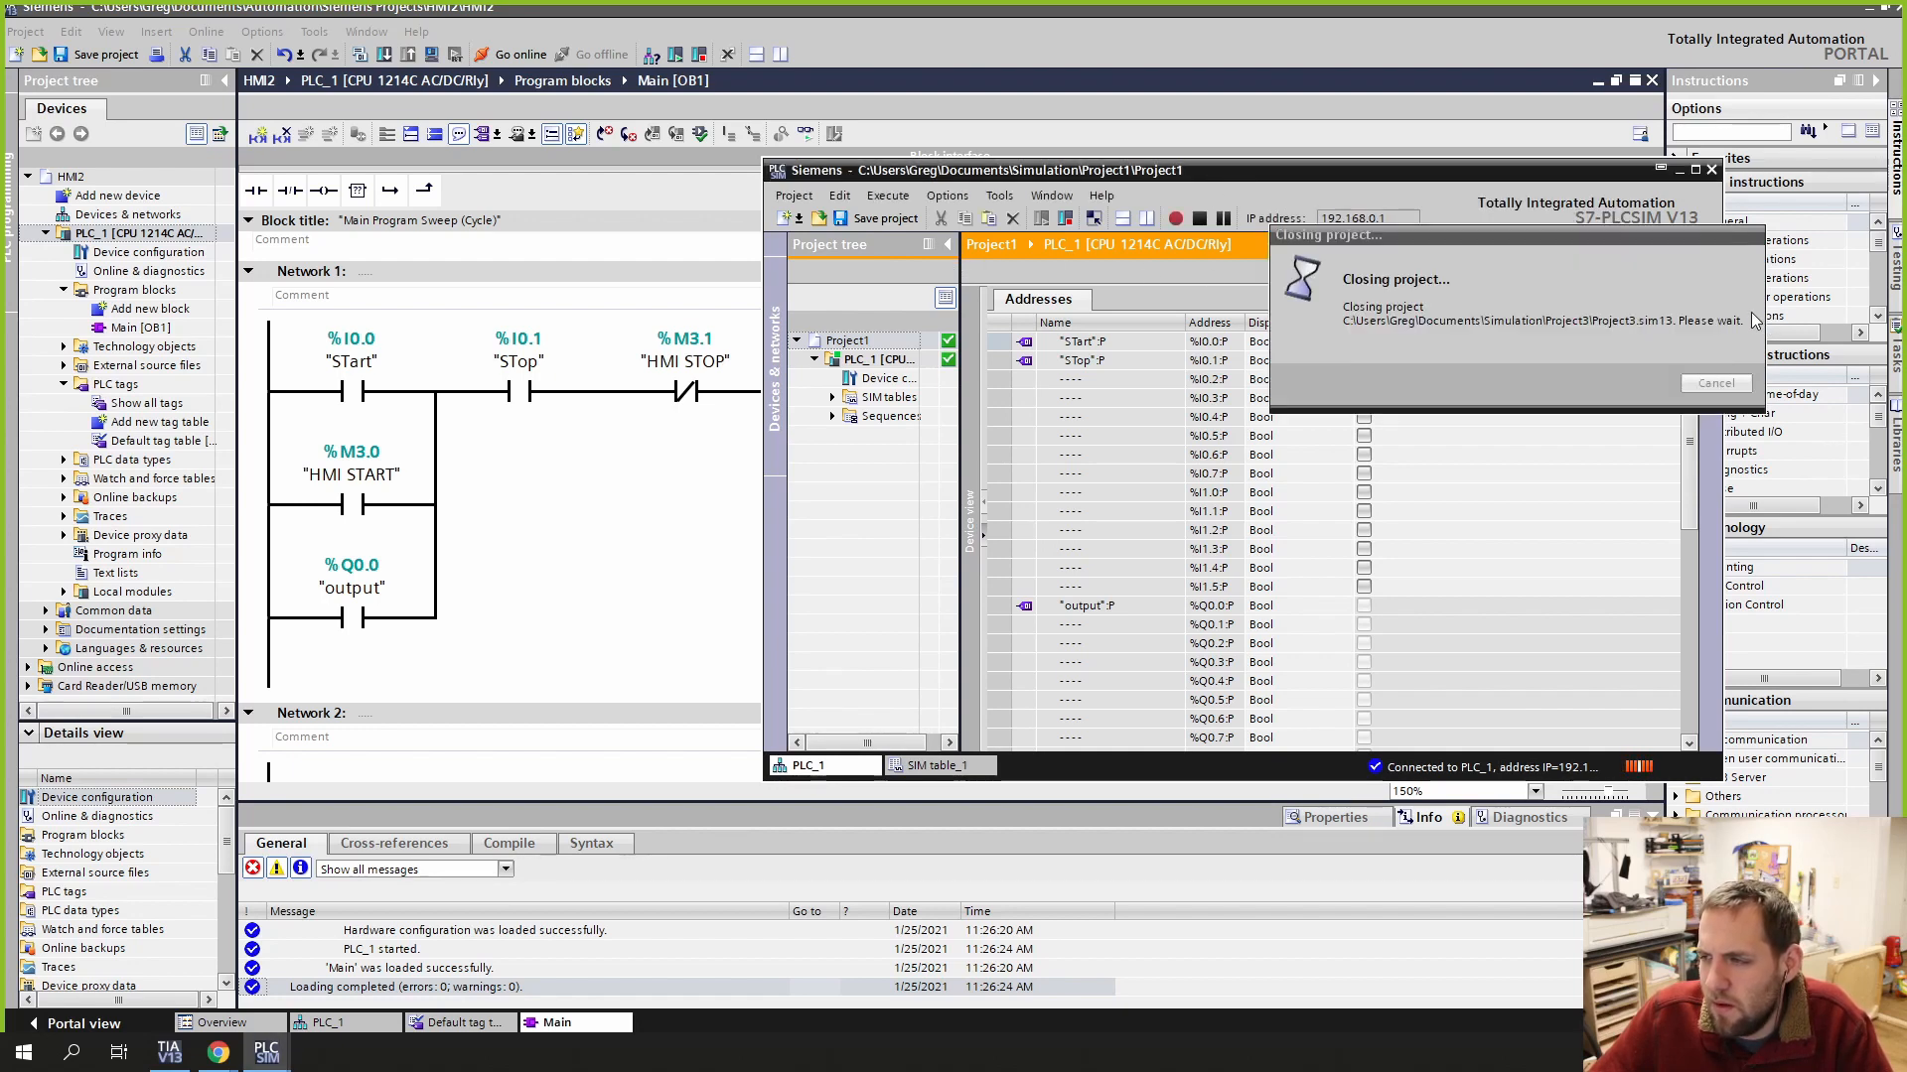
Step: Toggle the Project1 simulation between compact view and project view, and place its window beside the ladder logic
drag(1393, 181, 1322, 173)
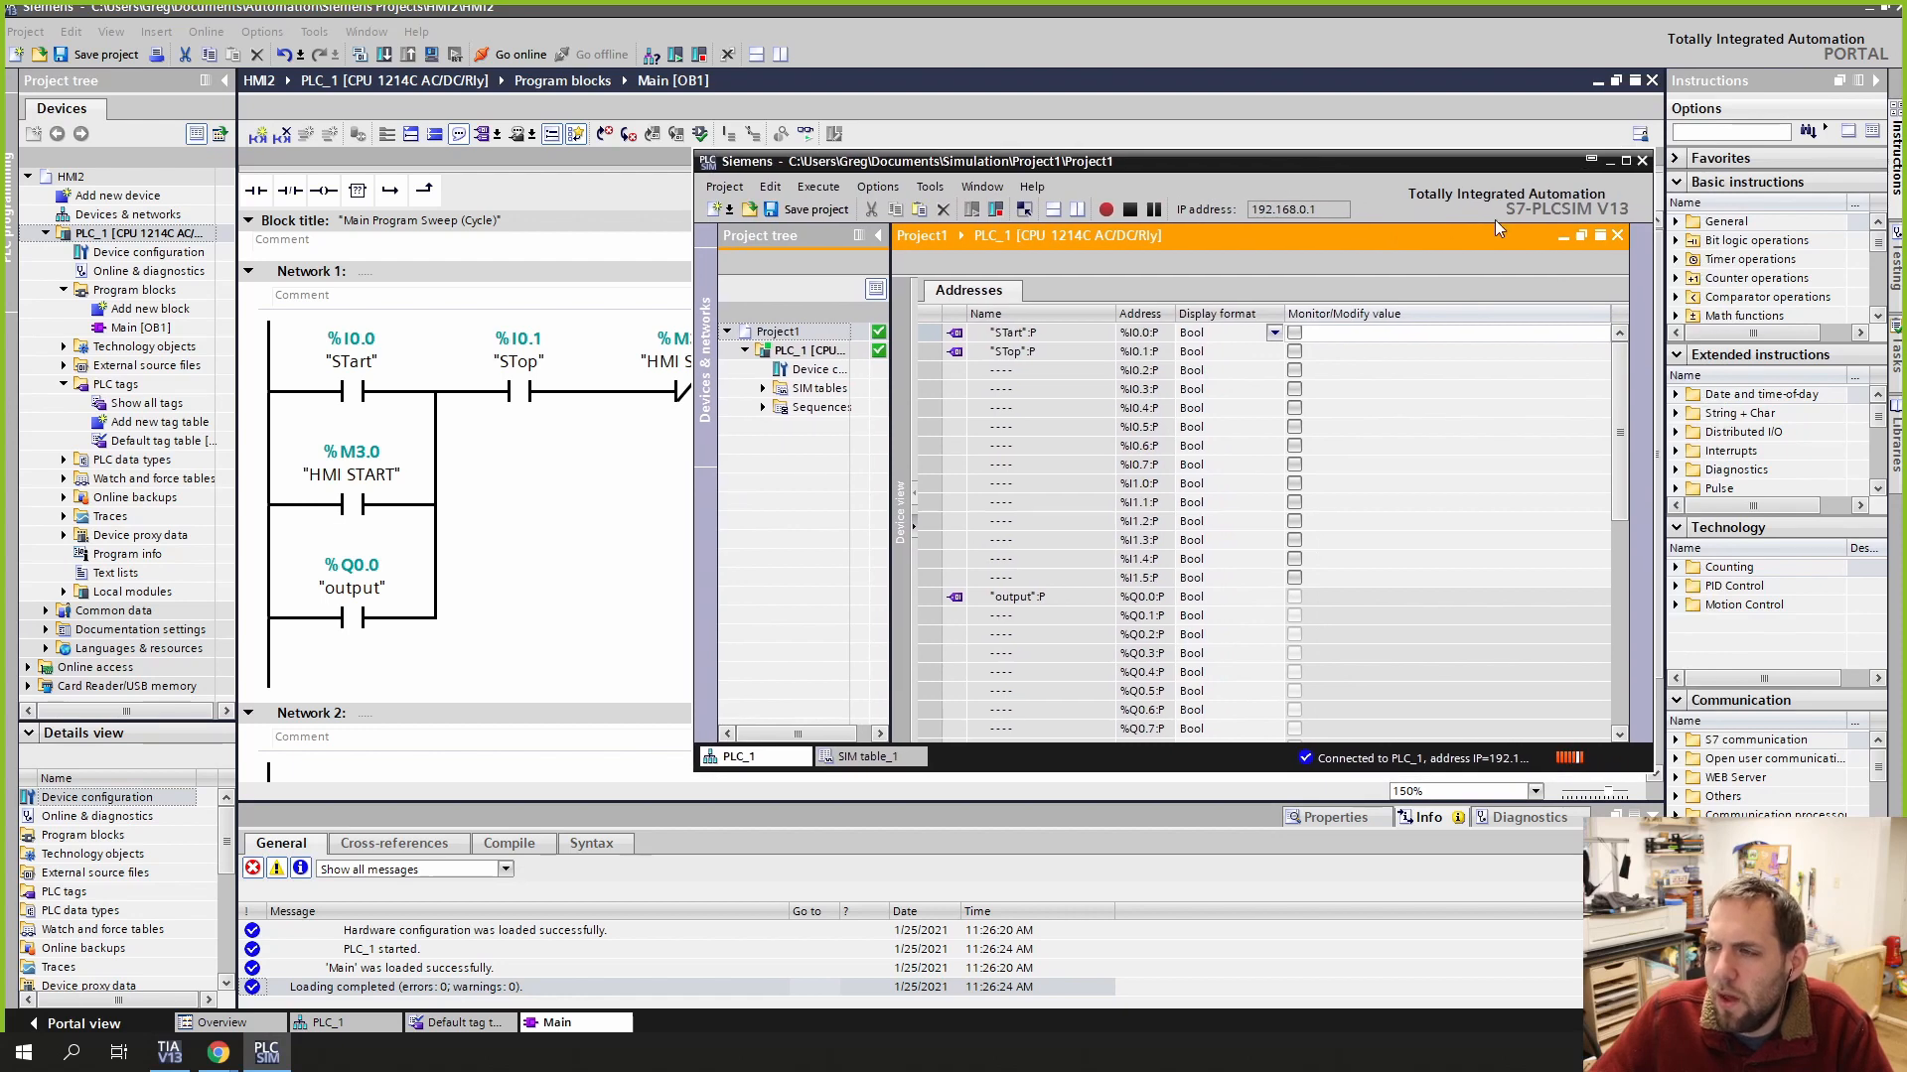
click(978, 187)
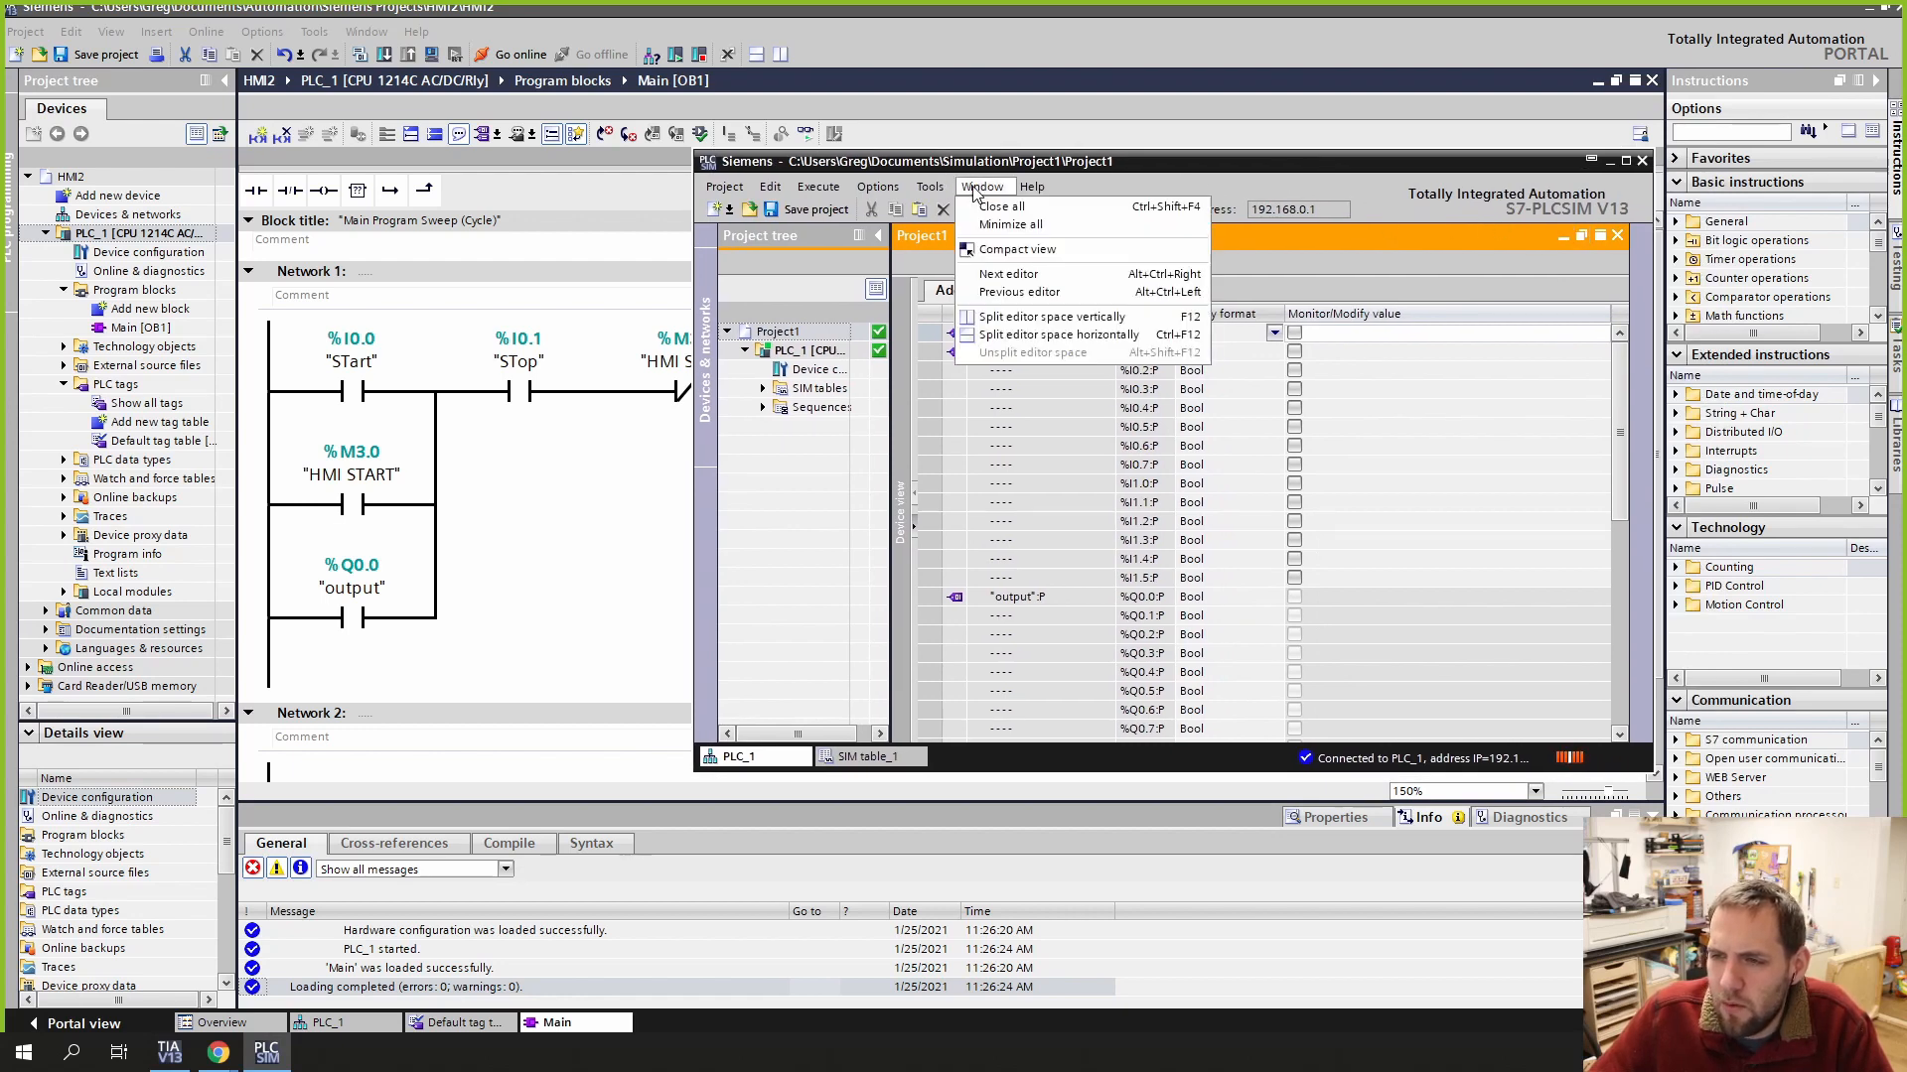
click(1016, 249)
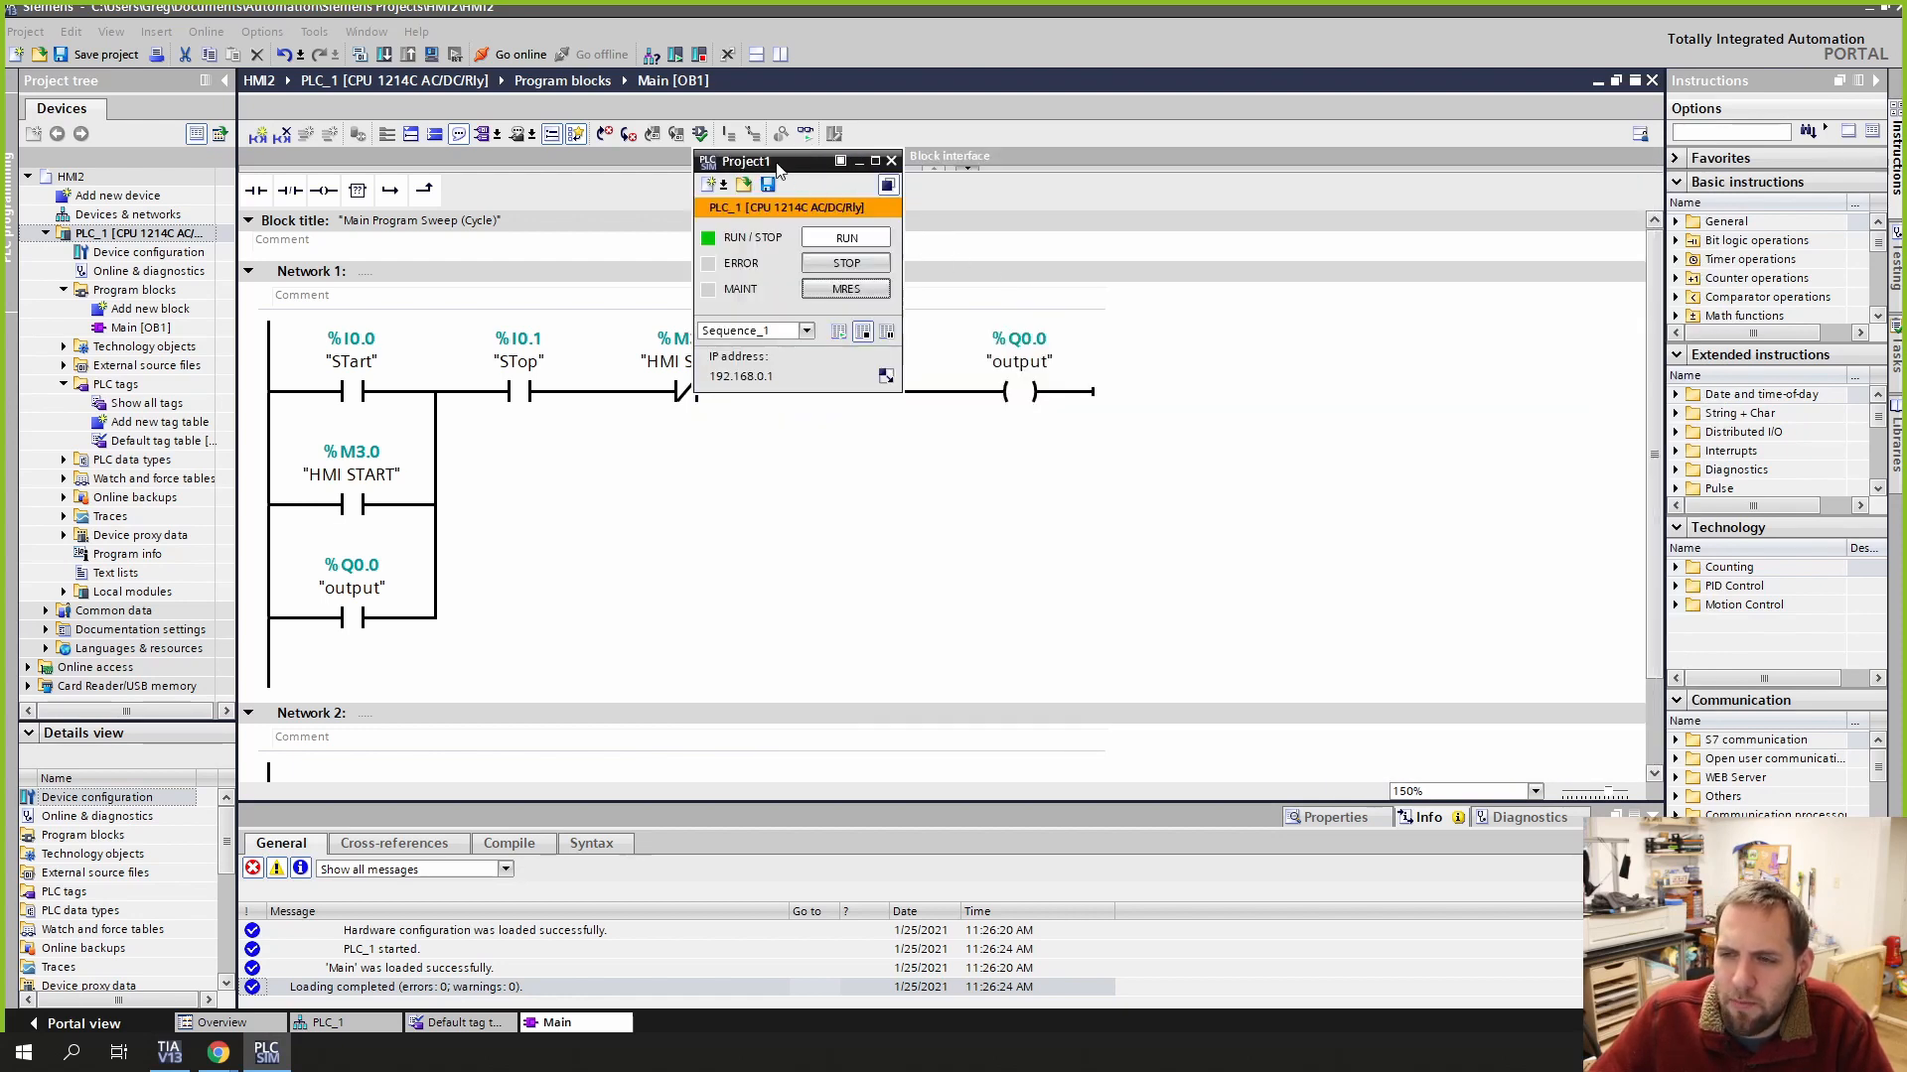
drag(779, 162, 916, 141)
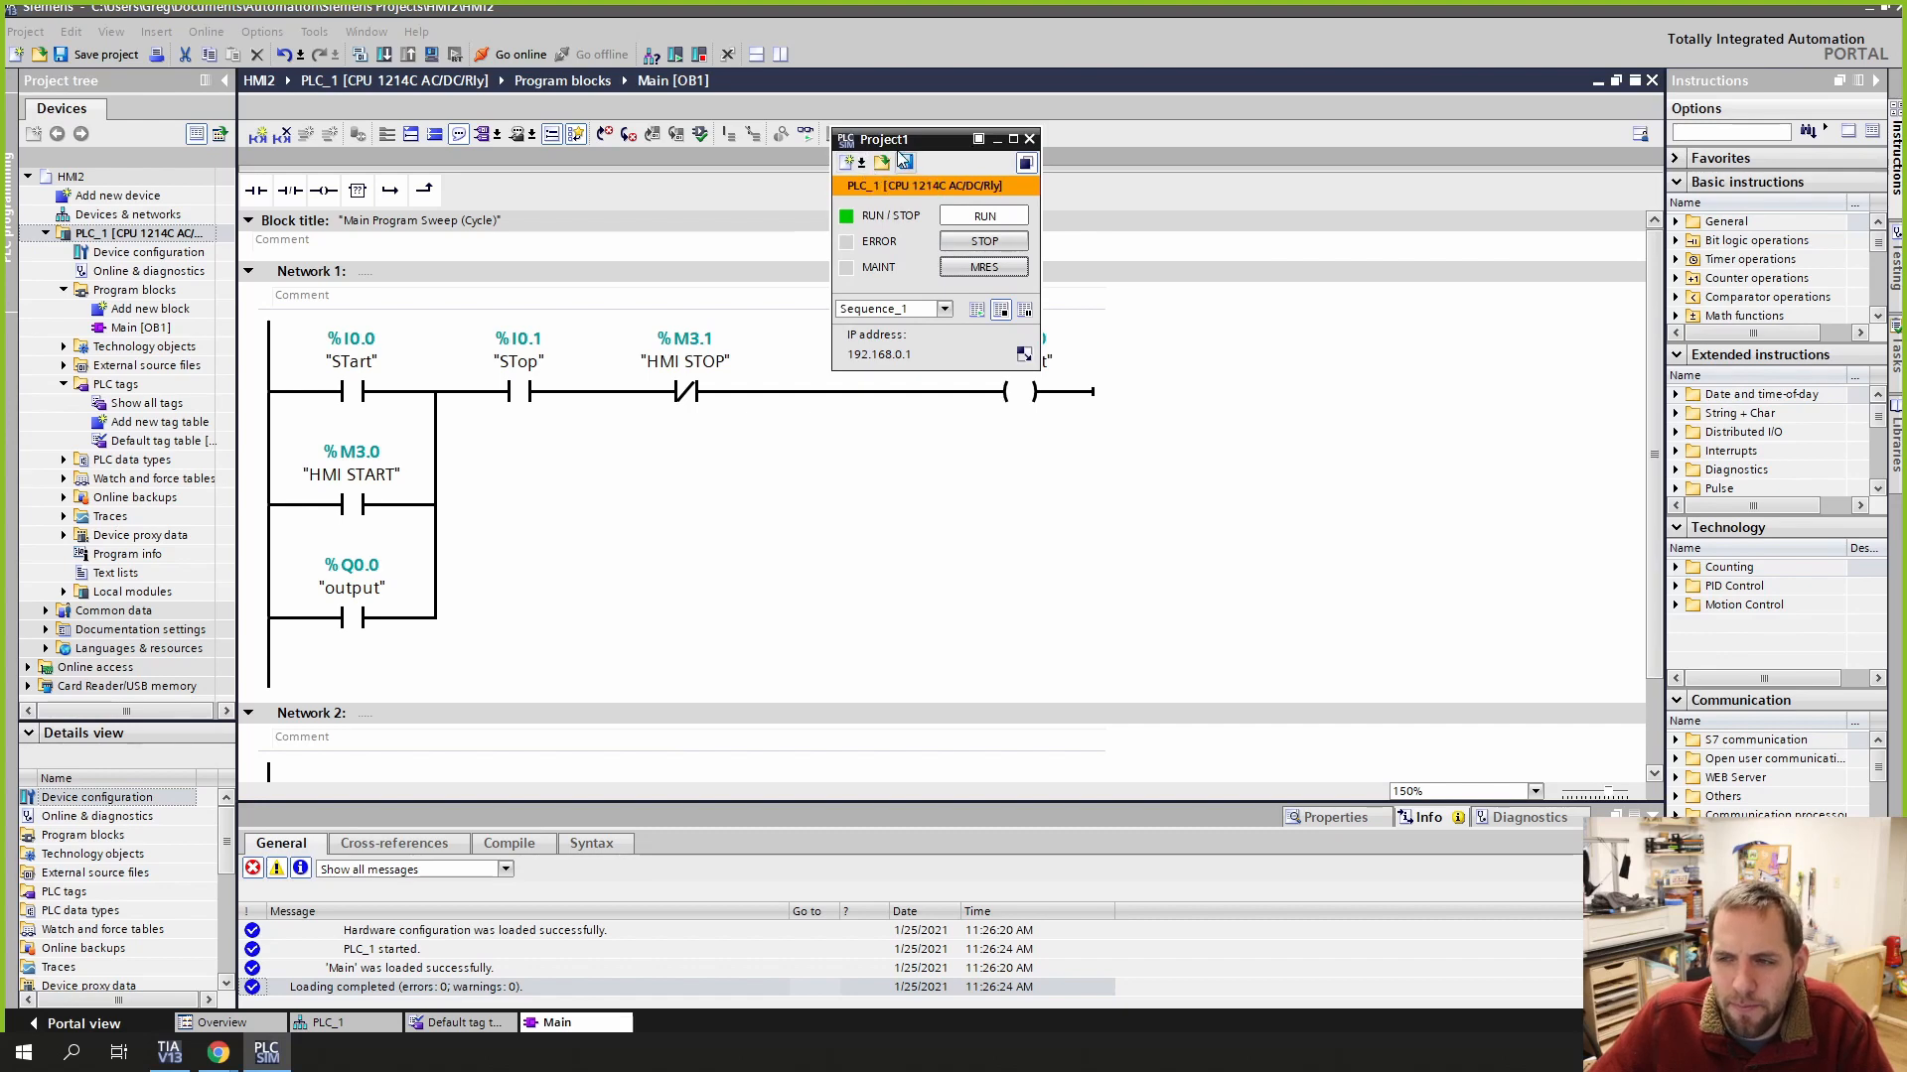
click(1024, 355)
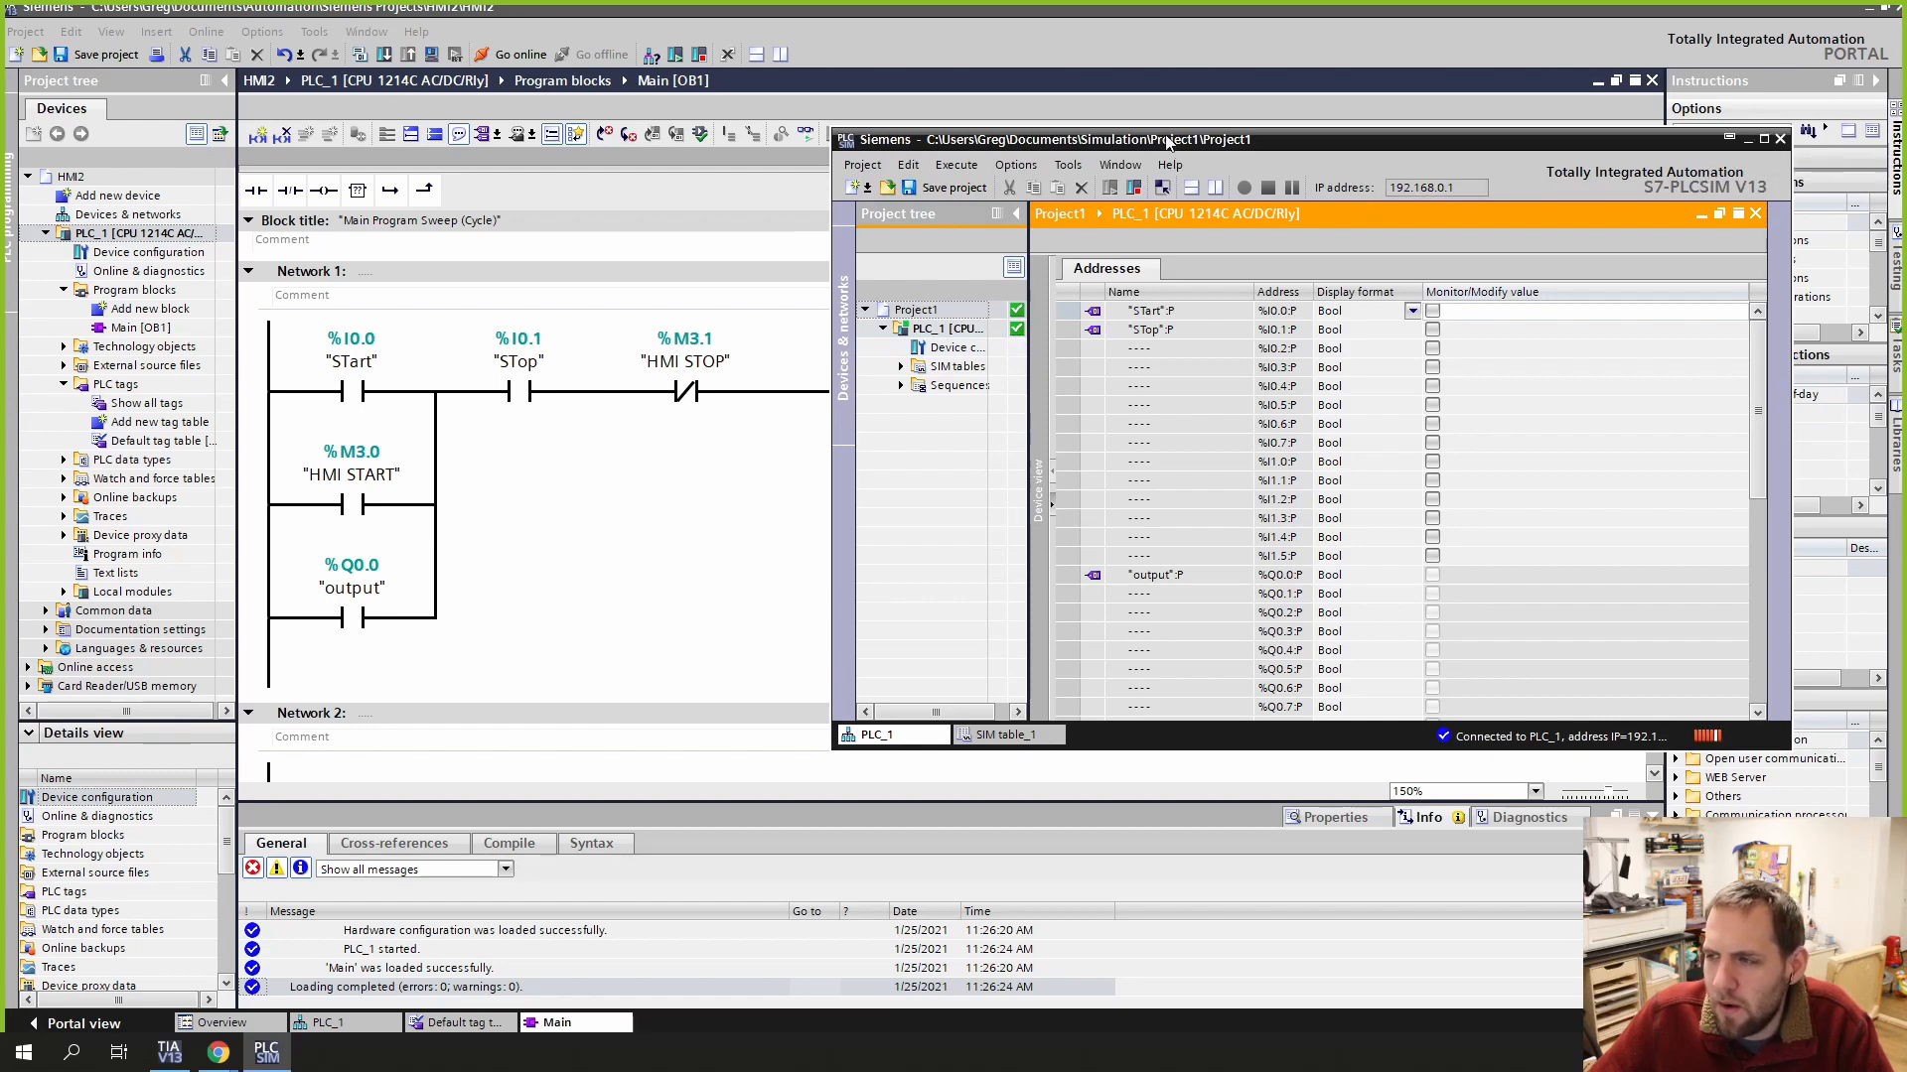
click(1117, 165)
click(1188, 234)
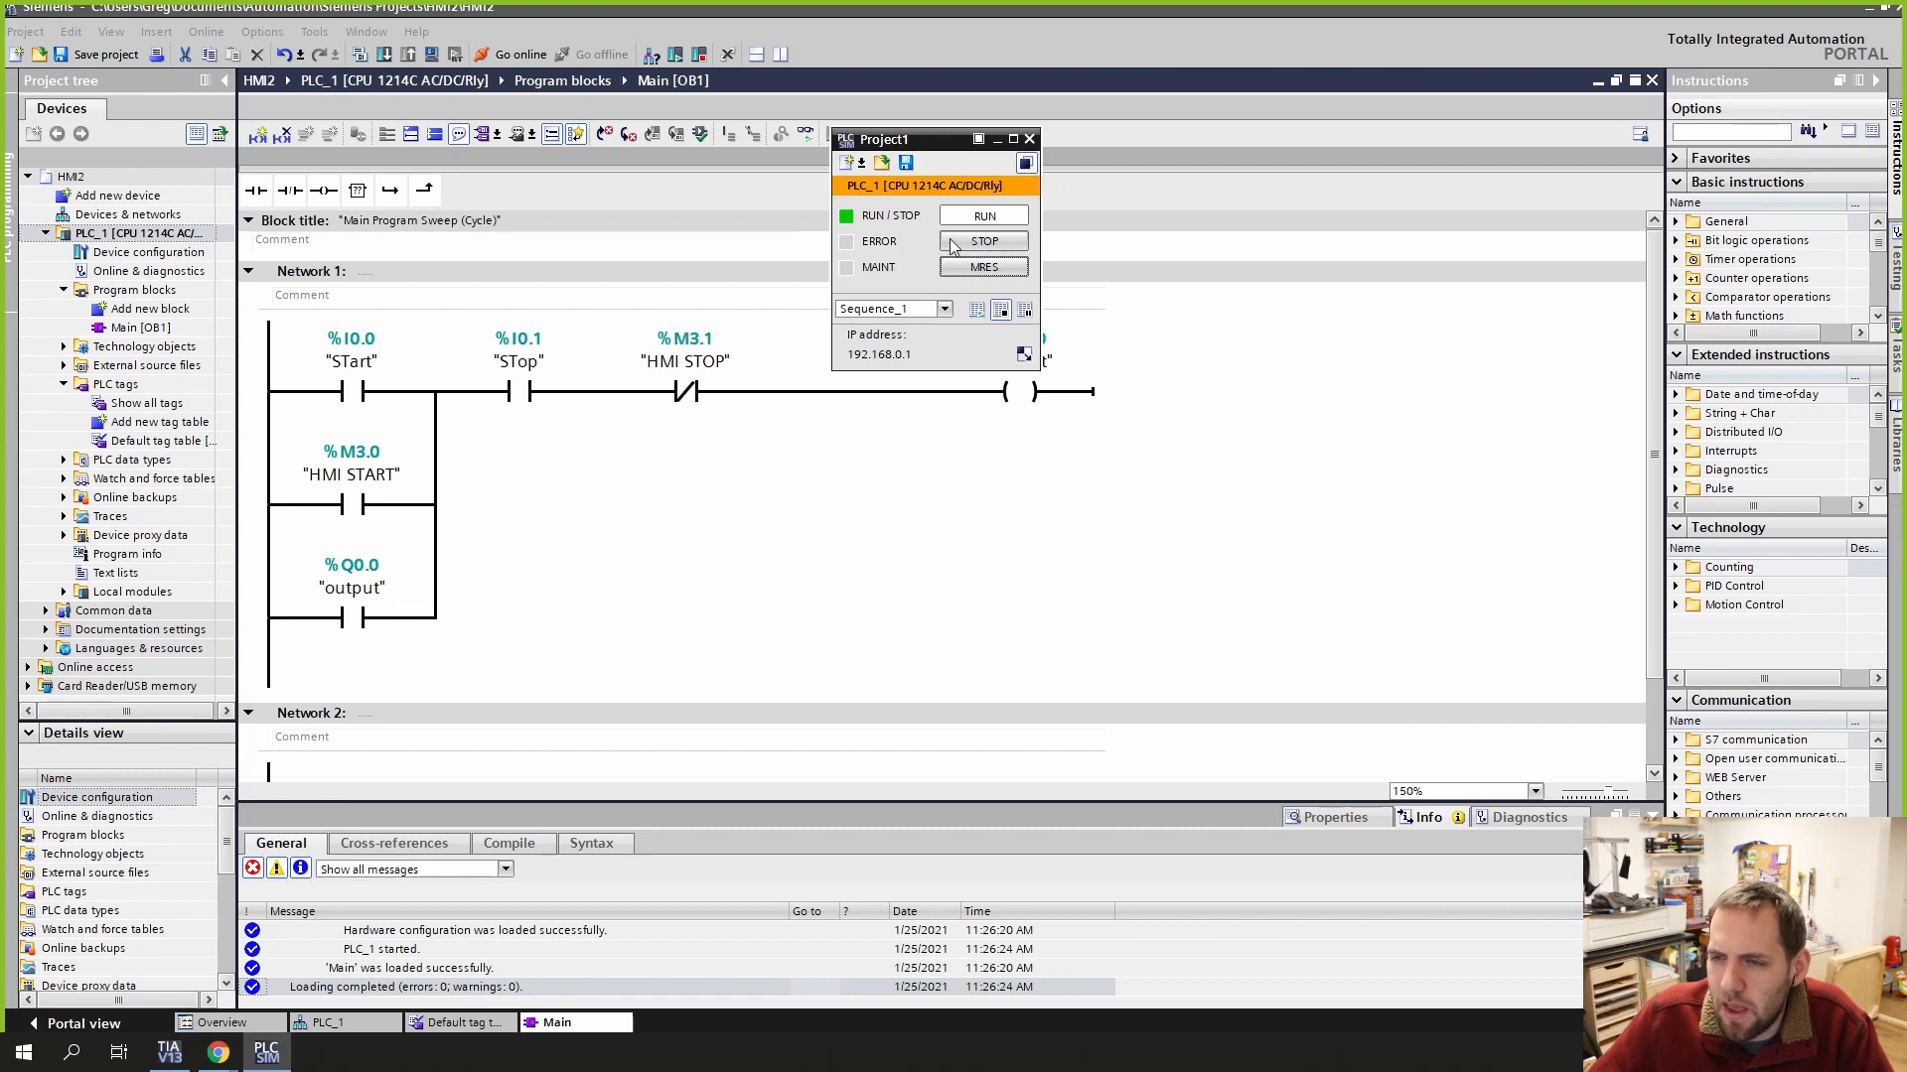
click(1023, 354)
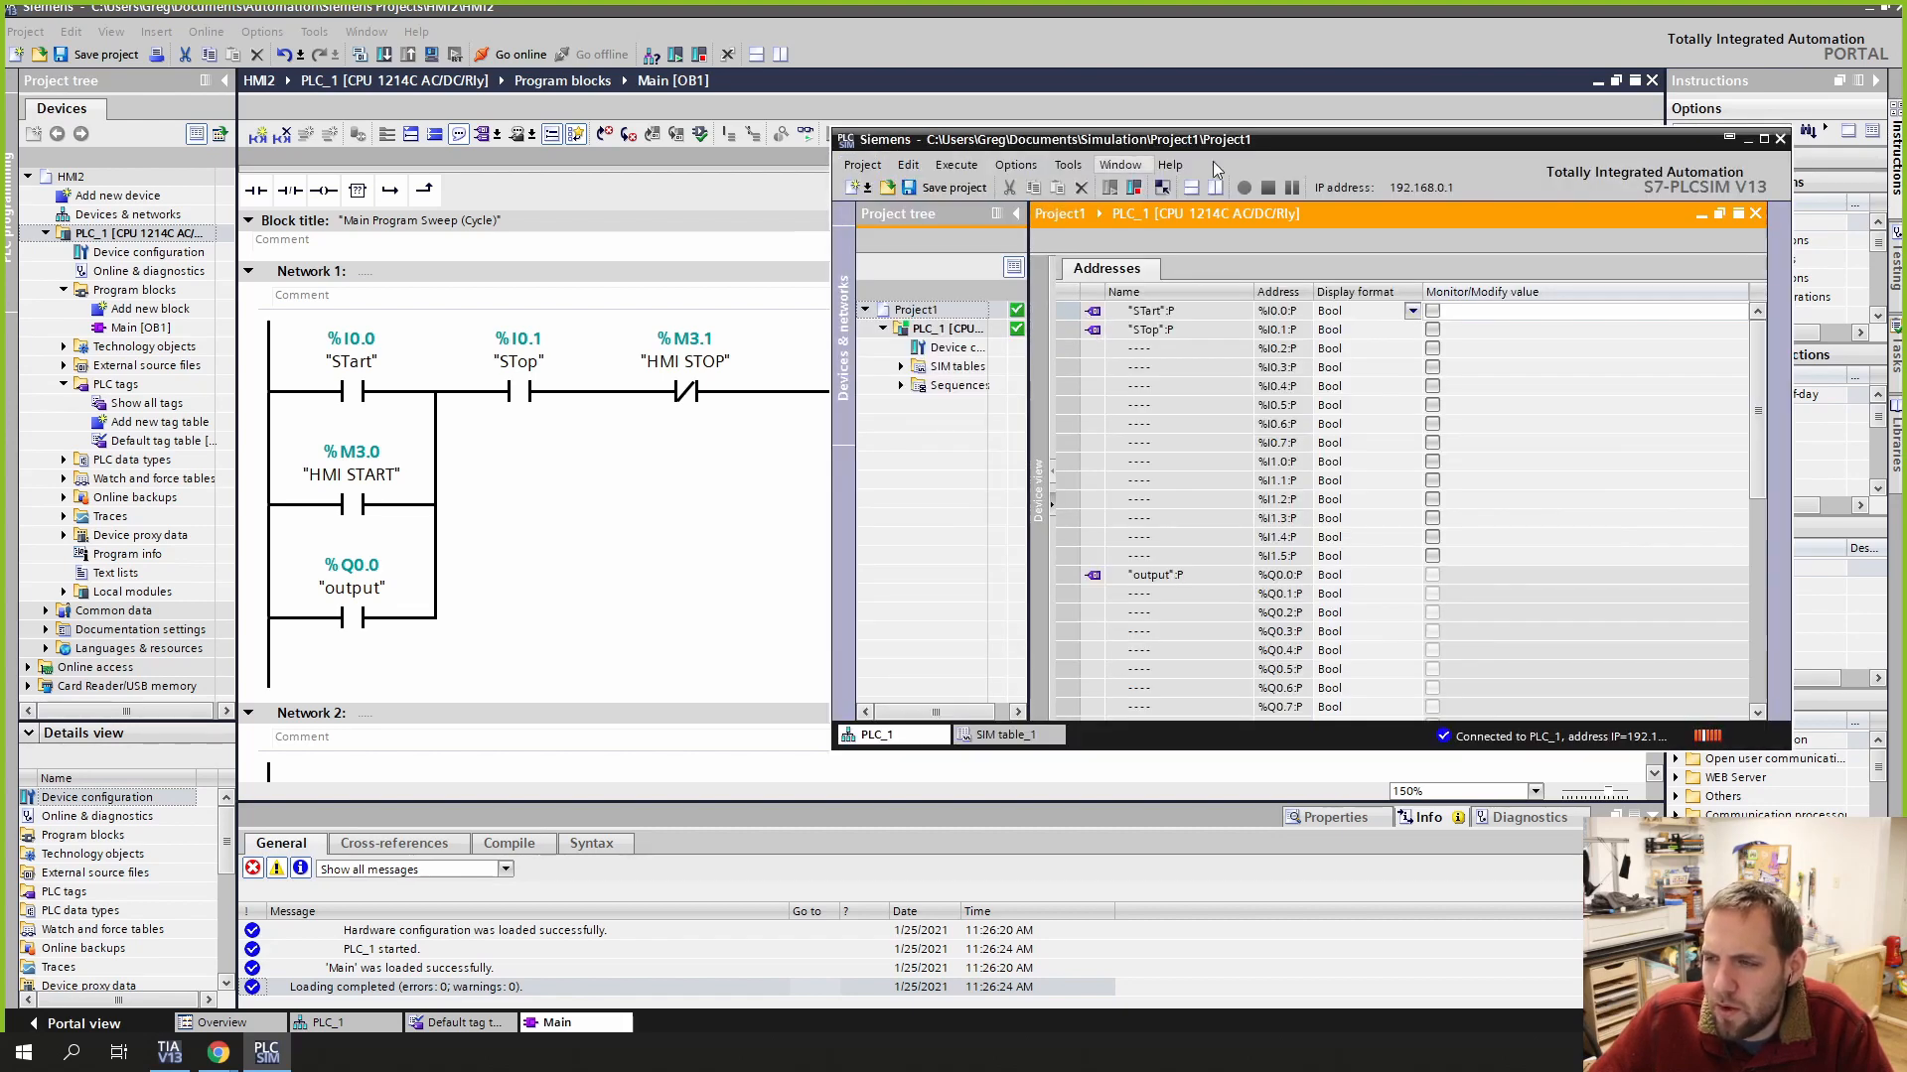
drag(1277, 174, 1367, 106)
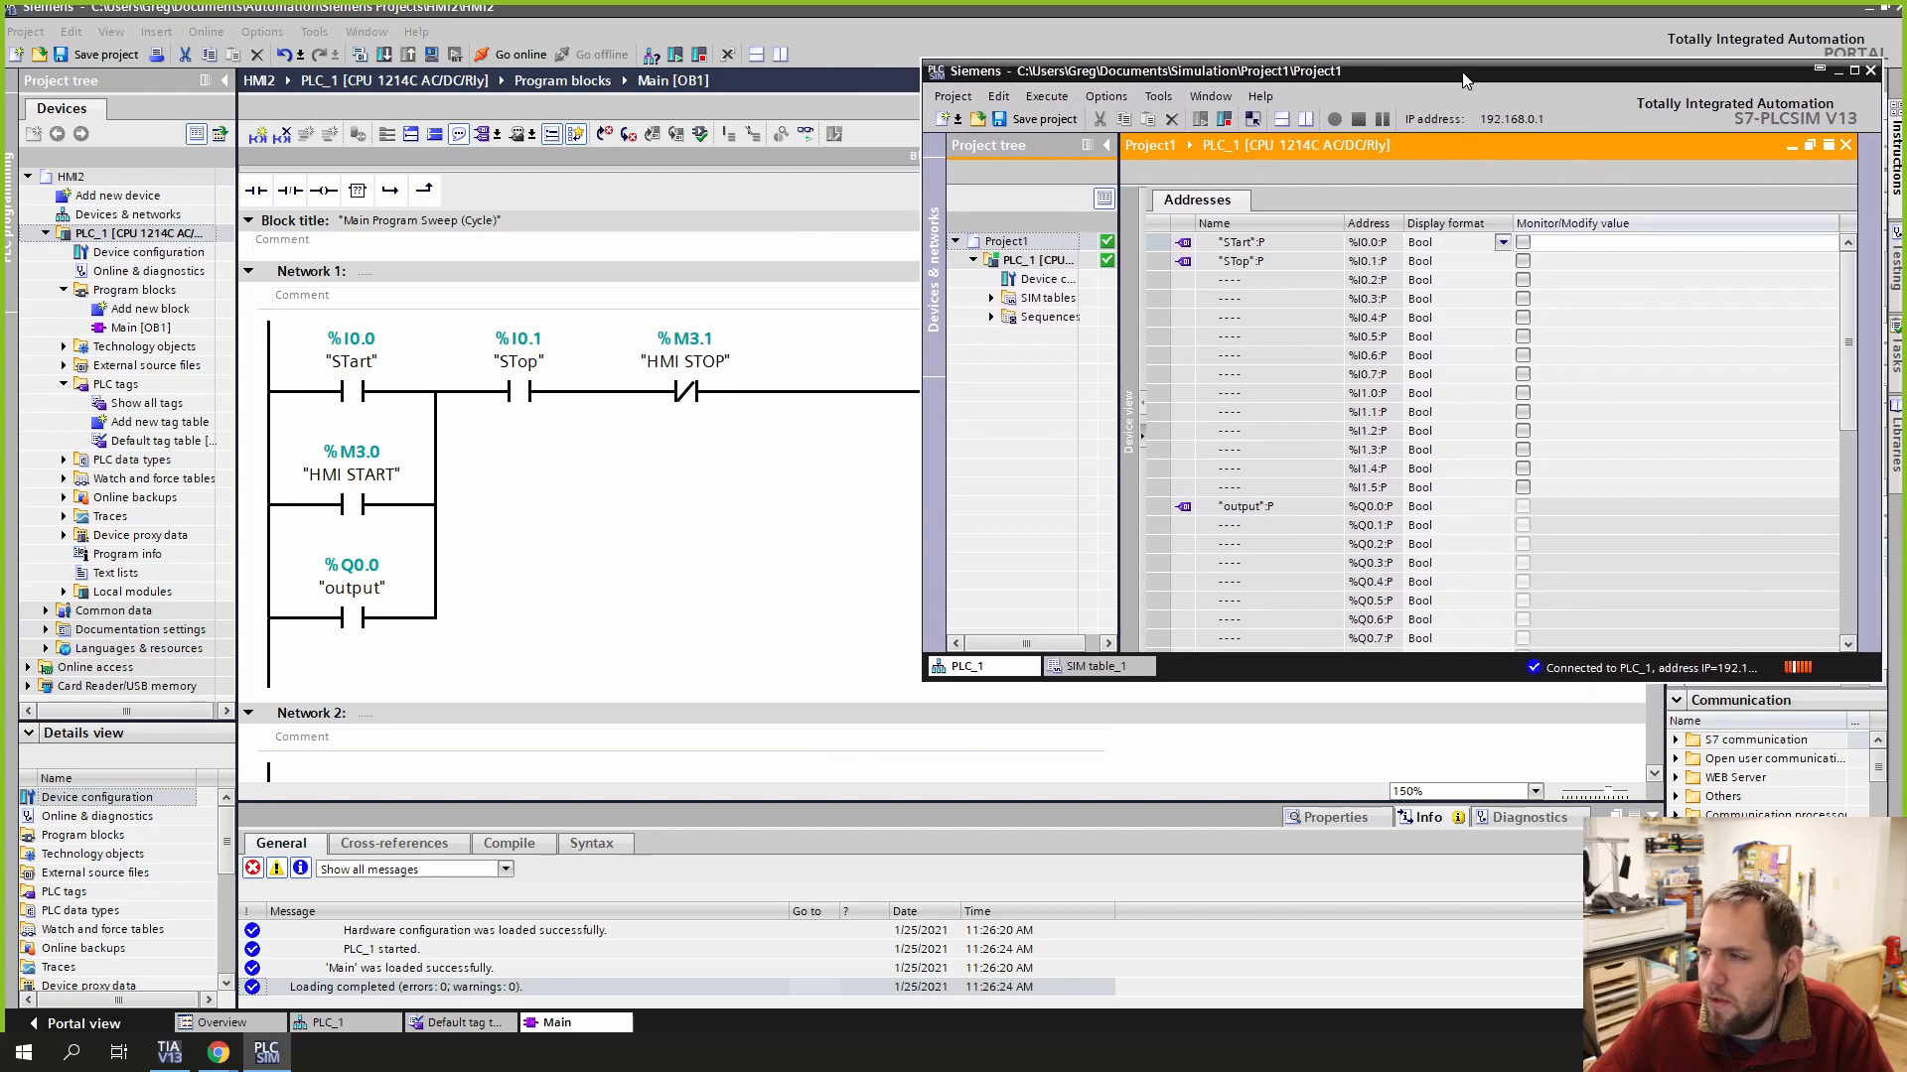
Step: Return to the TIA Portal project HMI2, open Devices & networks, and select the PLC_1 station
click(644, 458)
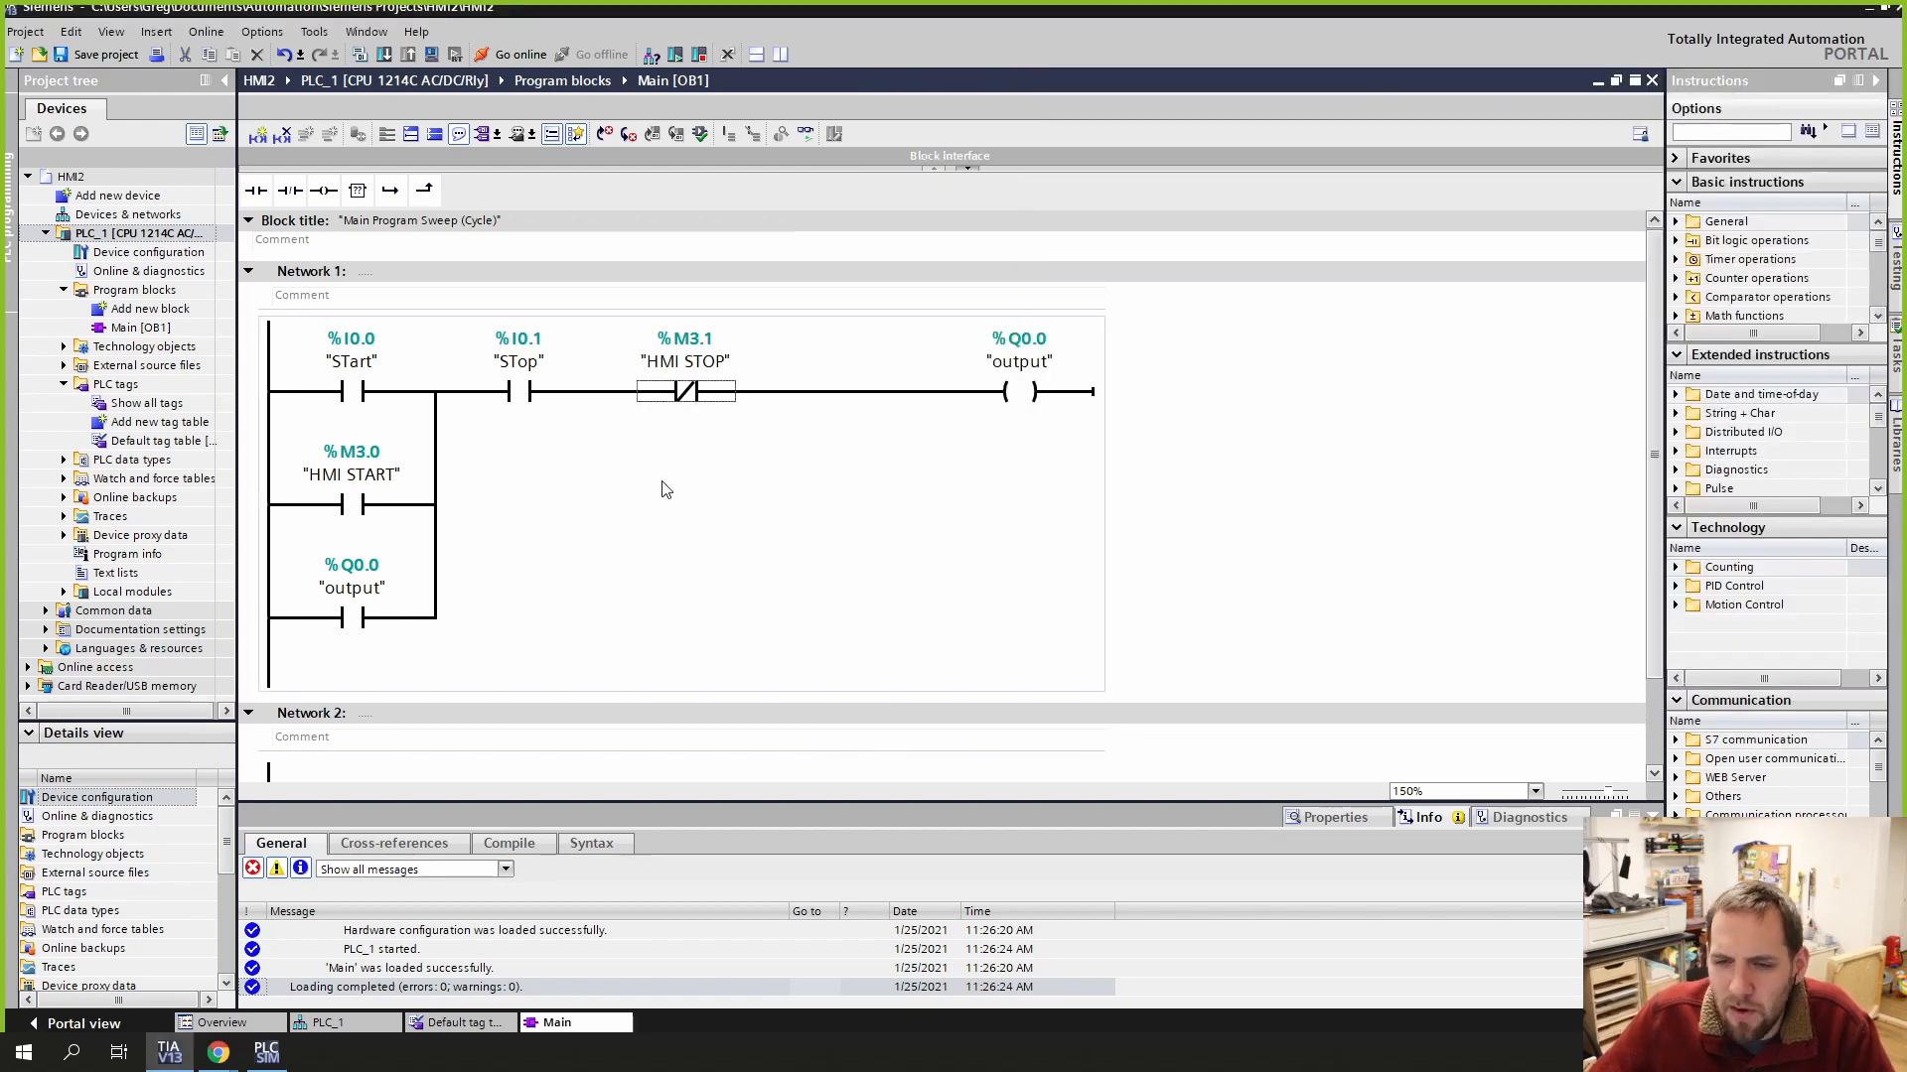
double_click(139, 214)
click(367, 264)
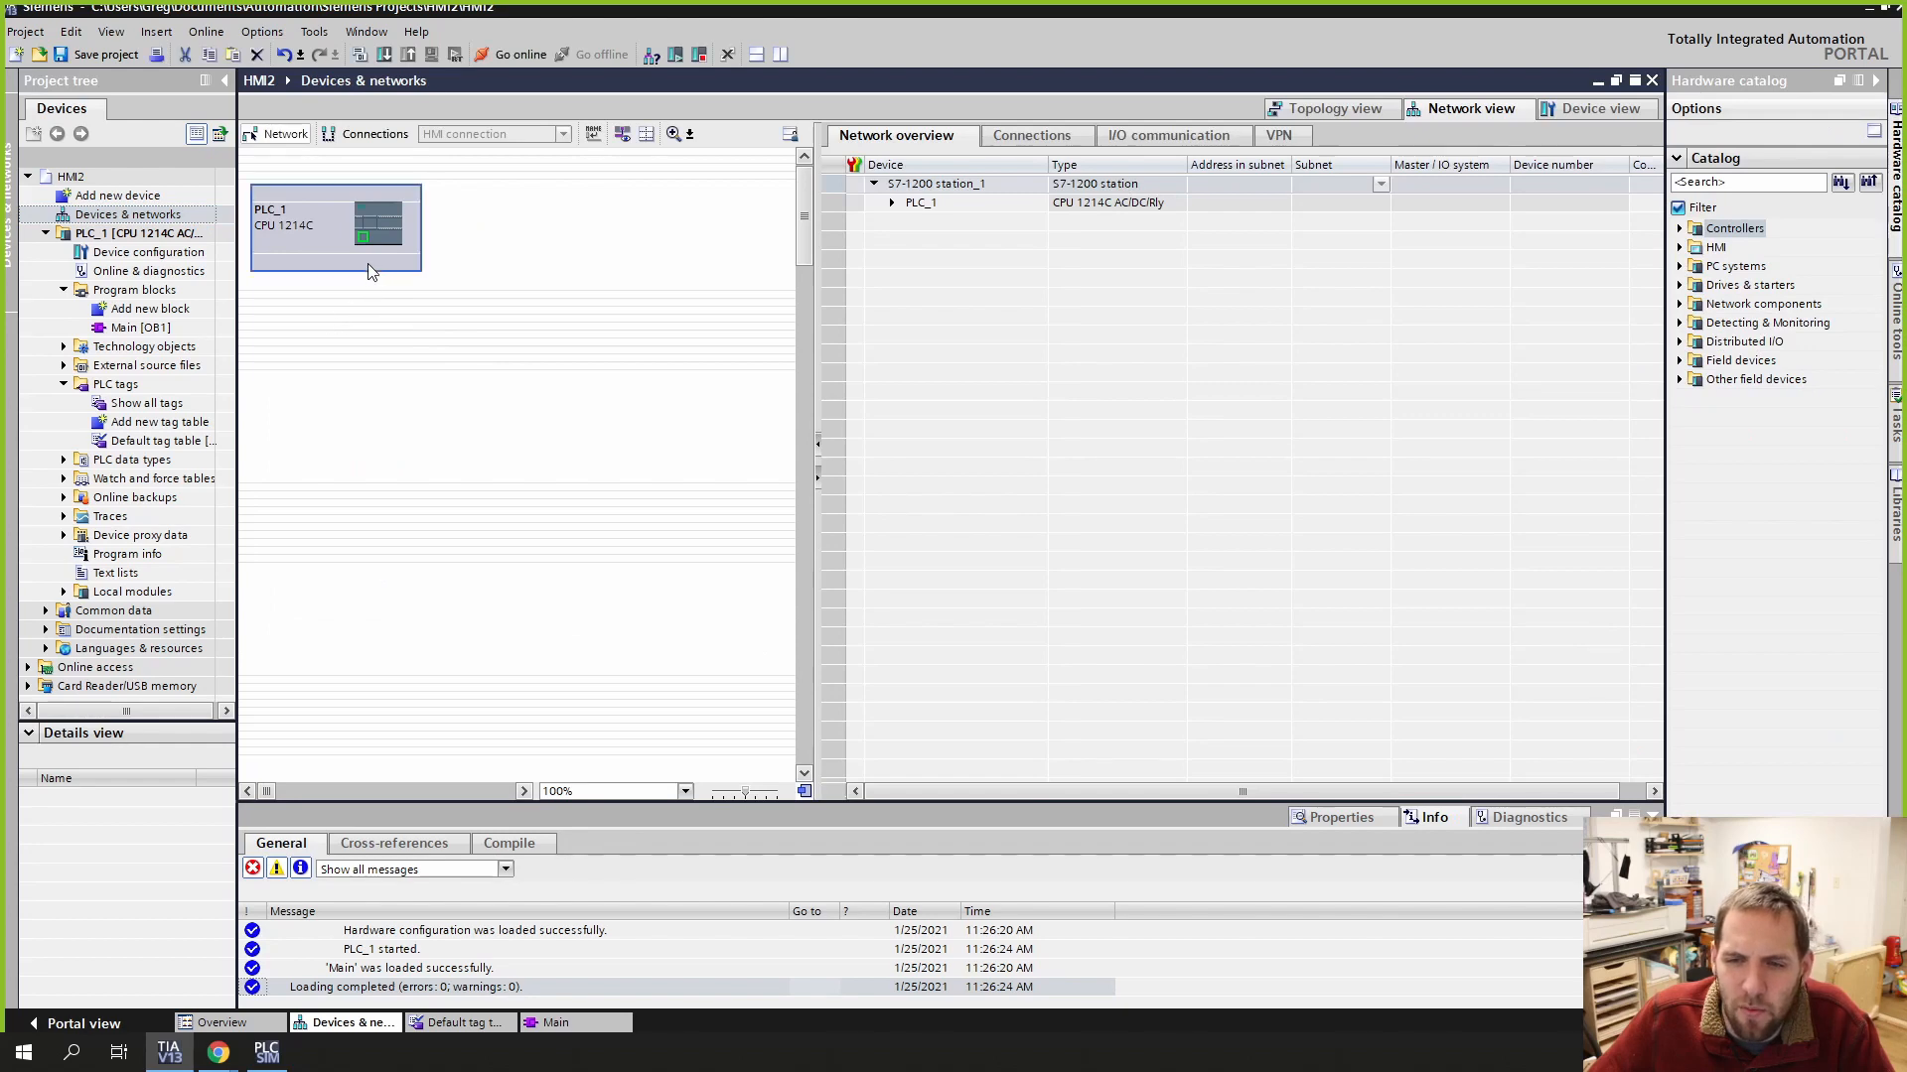
Step: Start adding a new HMI device and choose the 7" KTP700 Basic panel with article number 6AV2 123-2GB03-0AX0
click(156, 197)
double_click(156, 198)
click(652, 425)
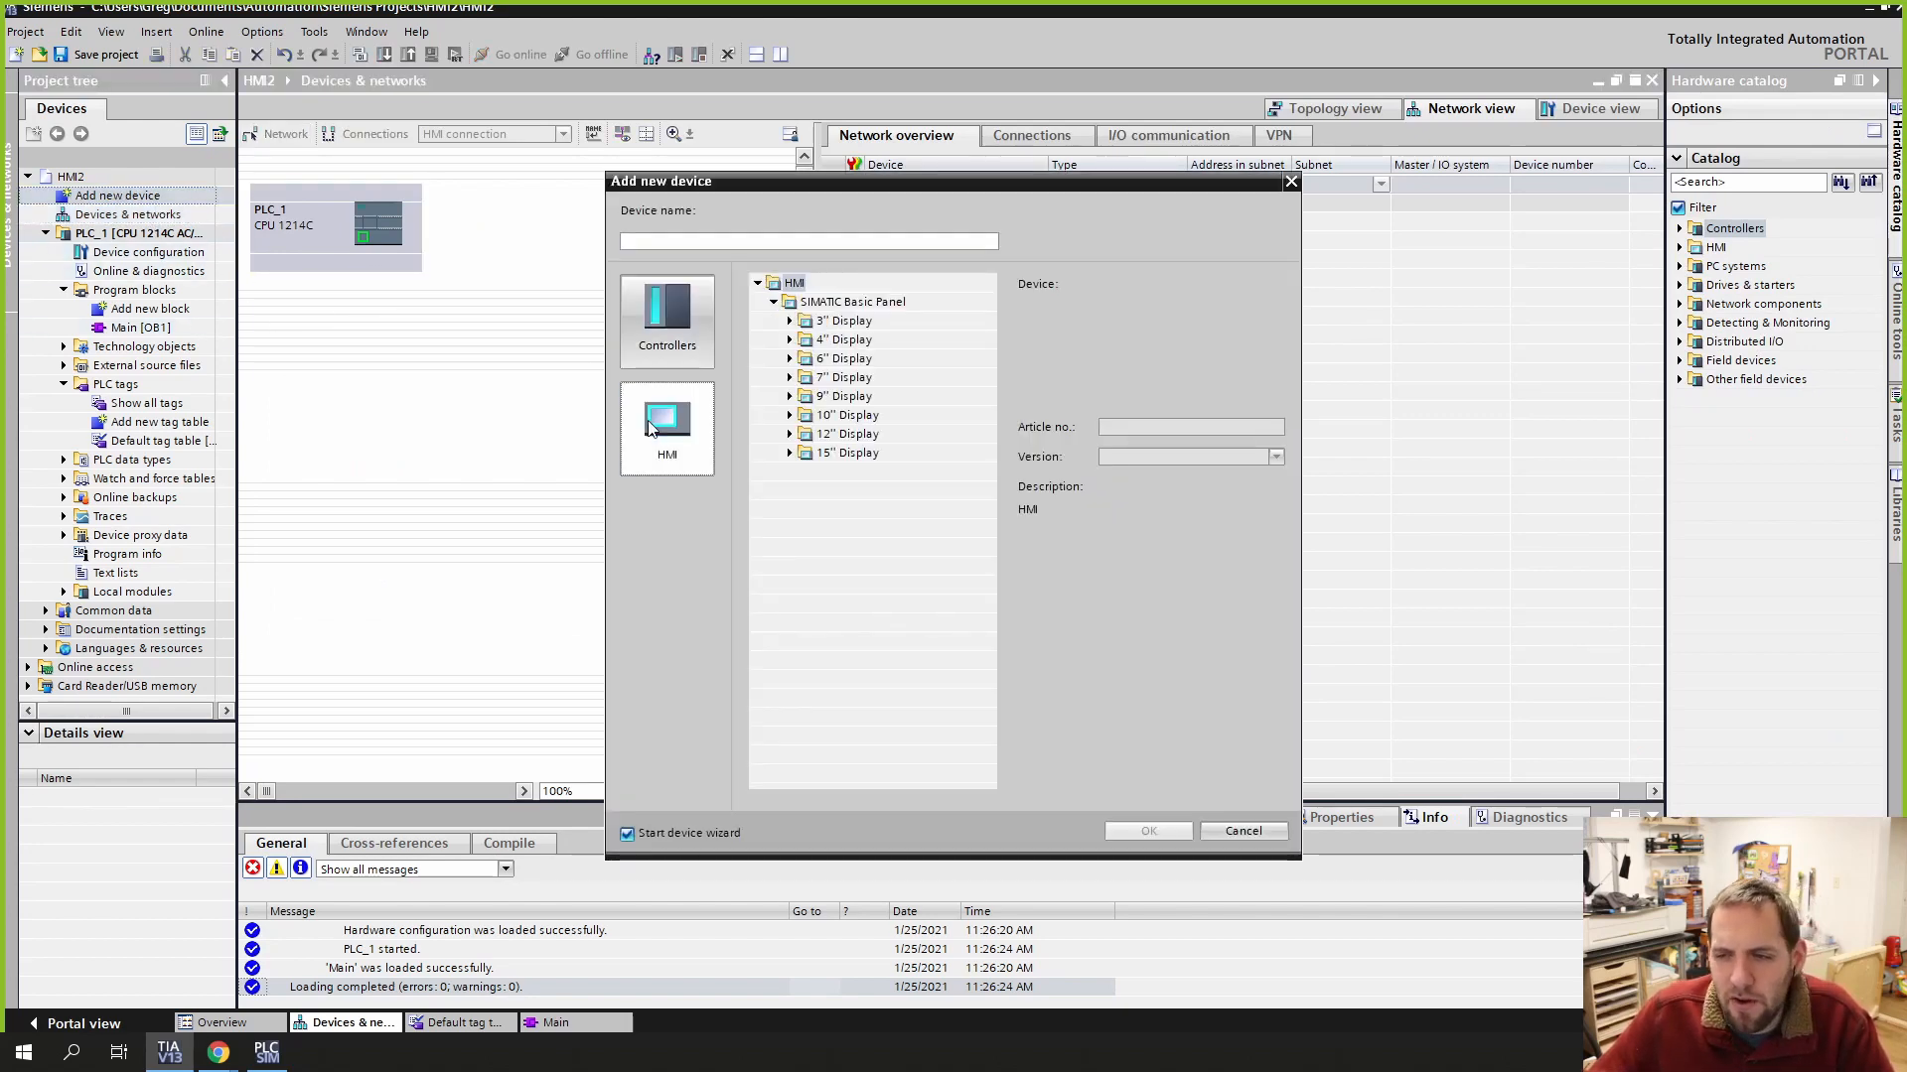
click(791, 379)
click(807, 397)
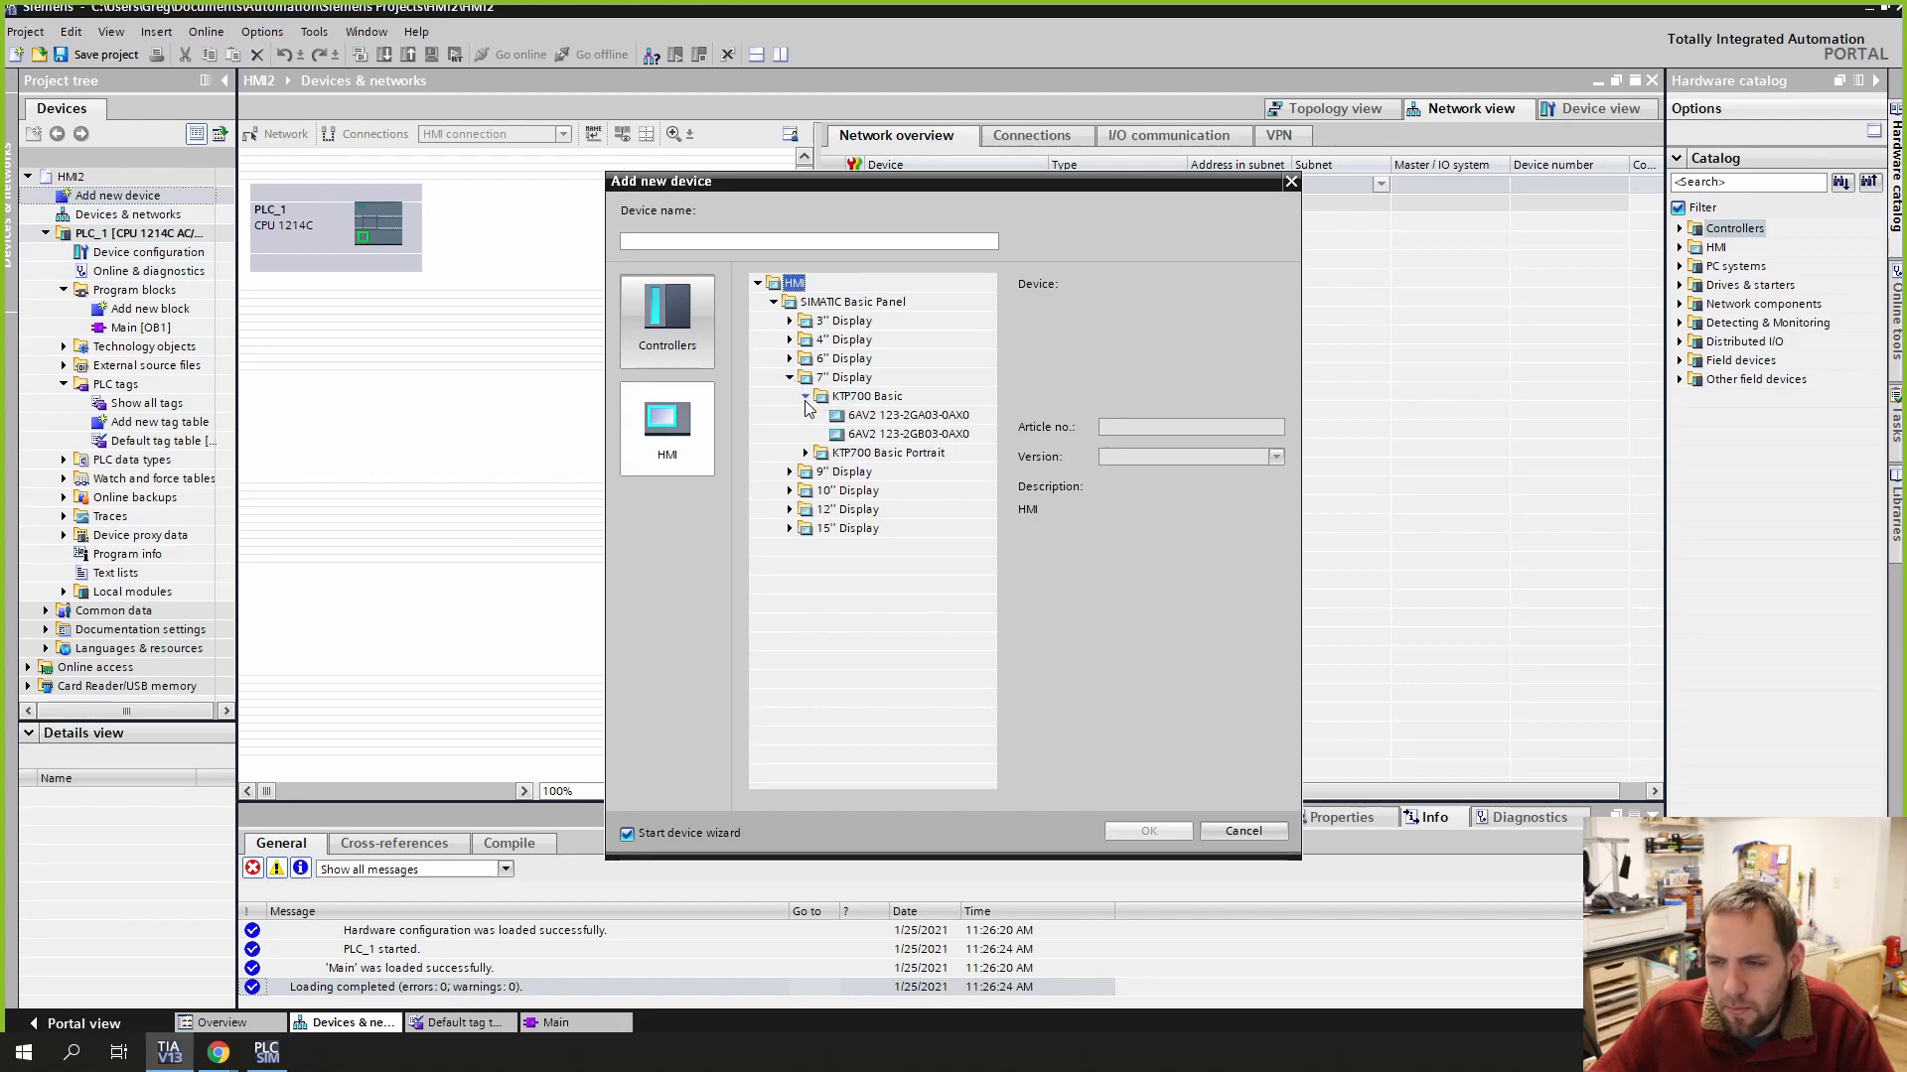
click(878, 437)
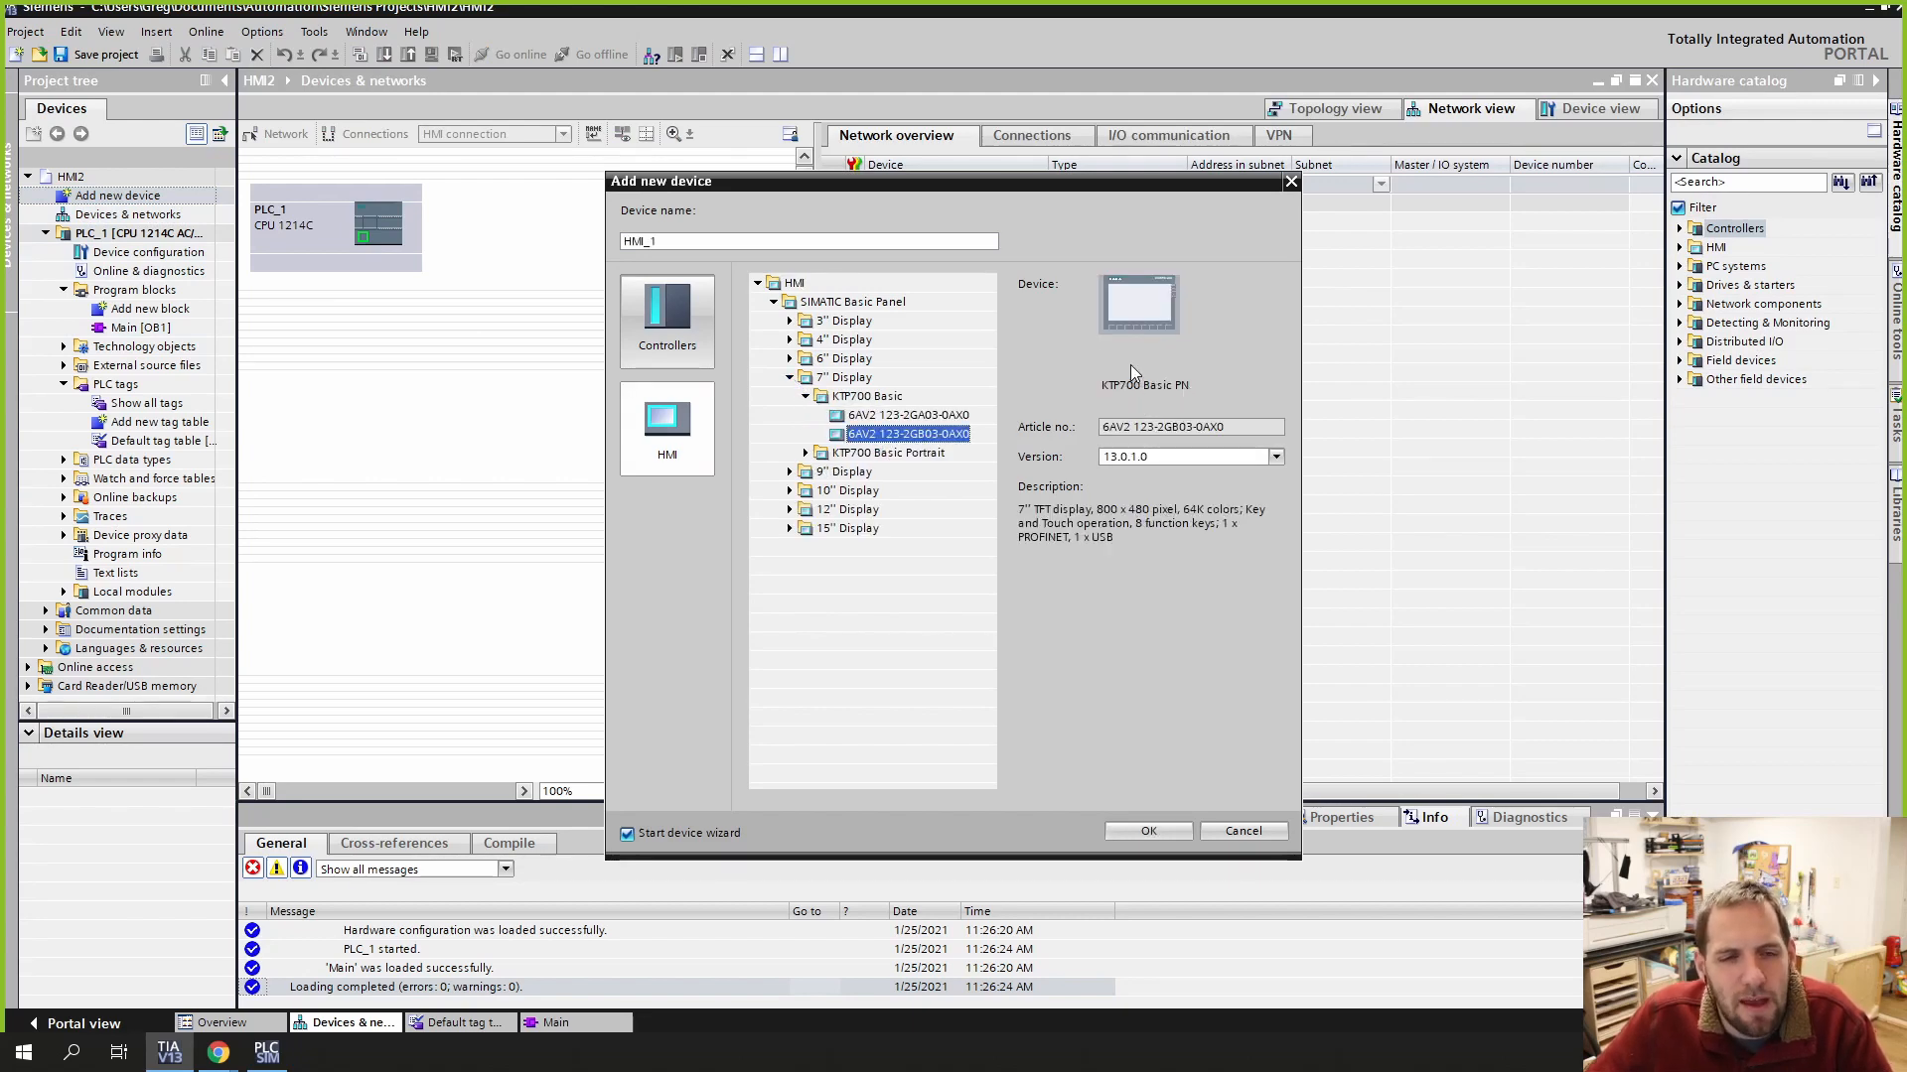
Step: Compare the interfaces of the KTP700 Basic variants 6AV2 123-2GA03-0AX0 and 6AV2 123-2GB03-0AX0, leaving the latter selected
click(926, 414)
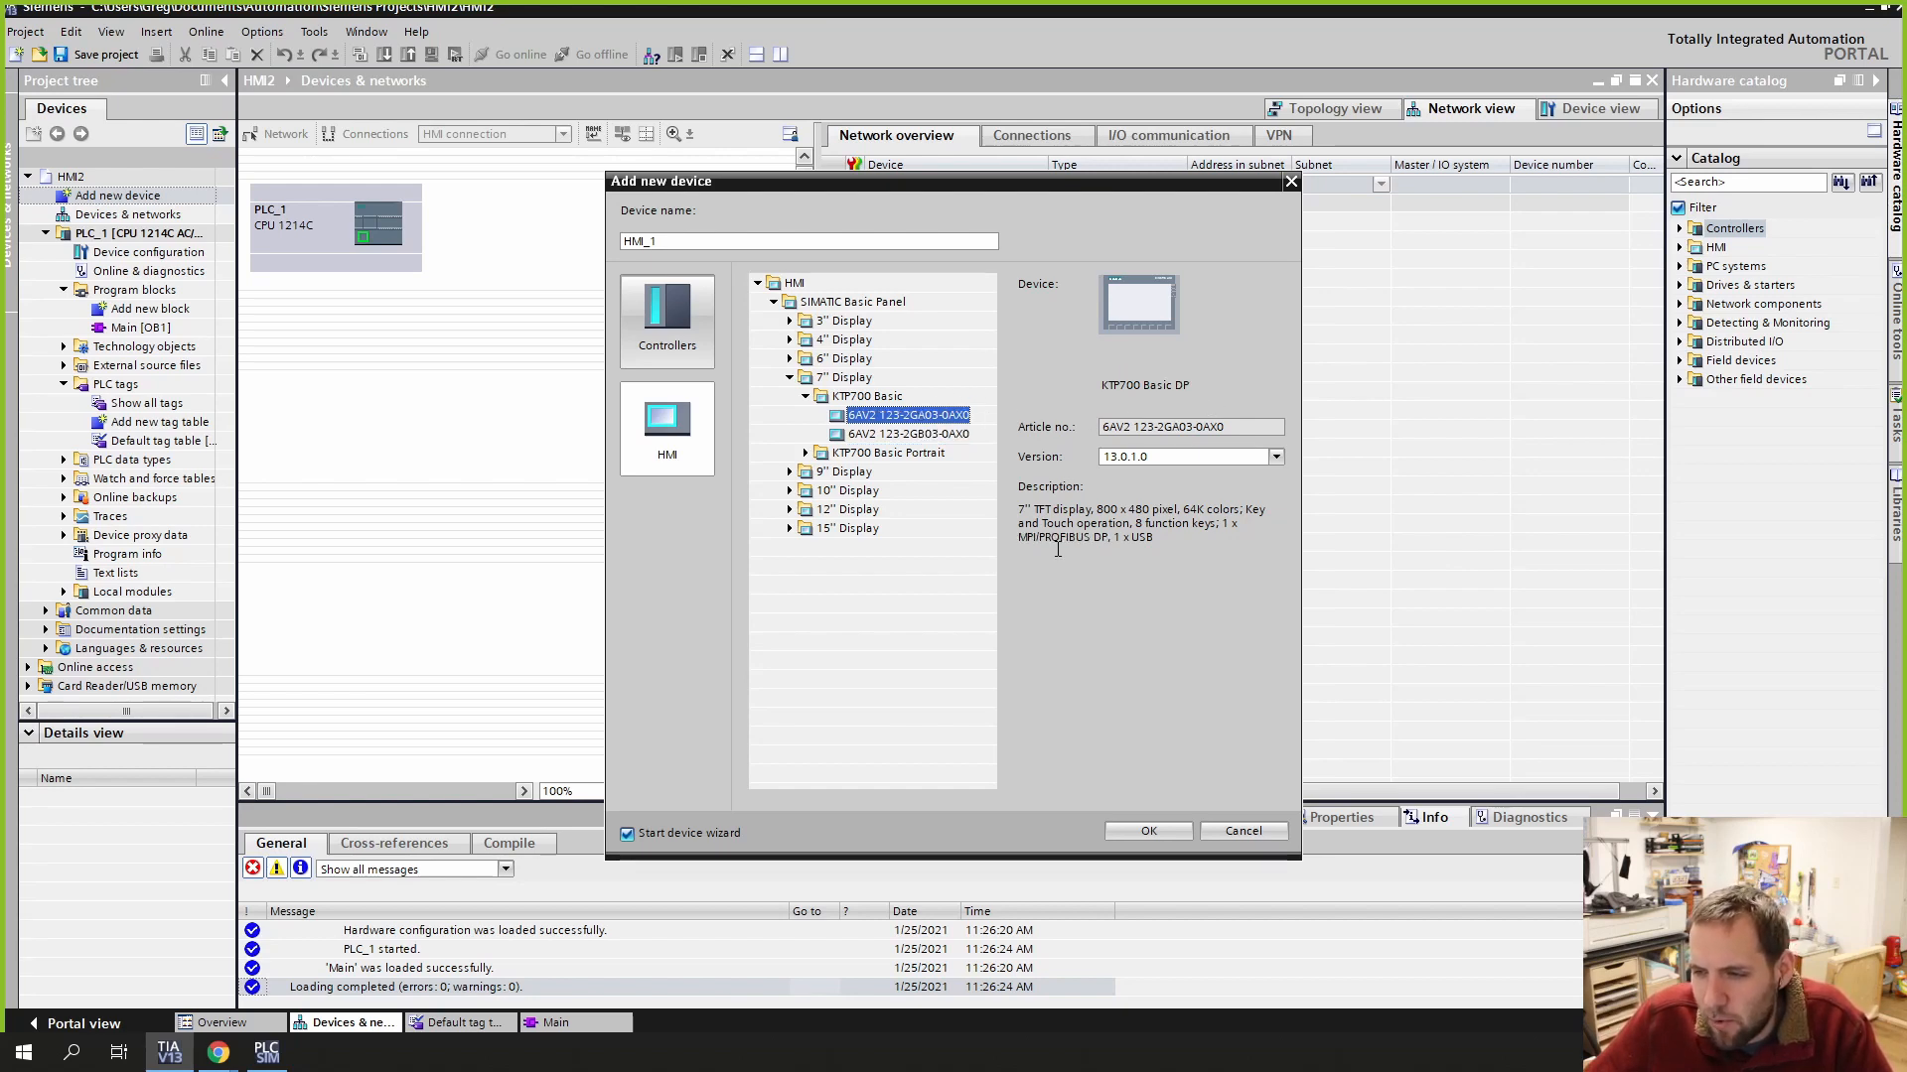
click(931, 438)
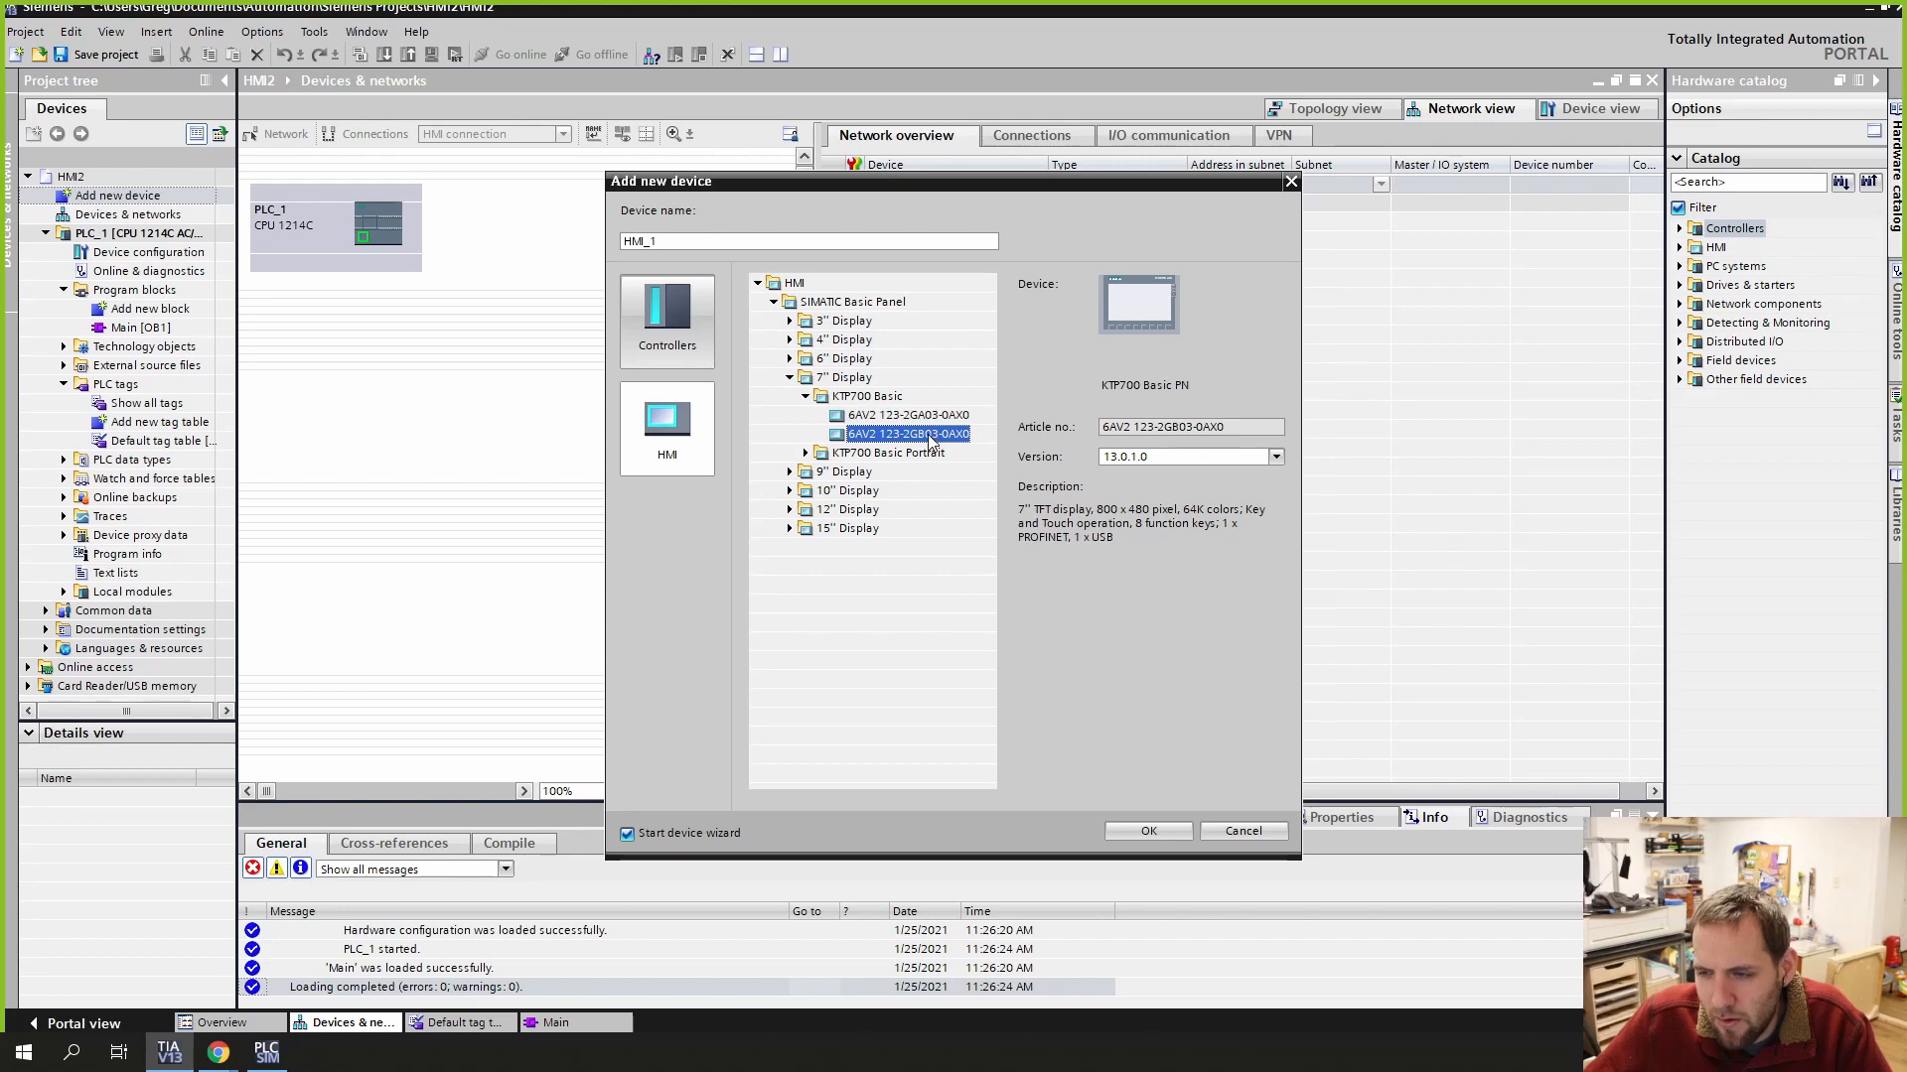
click(929, 415)
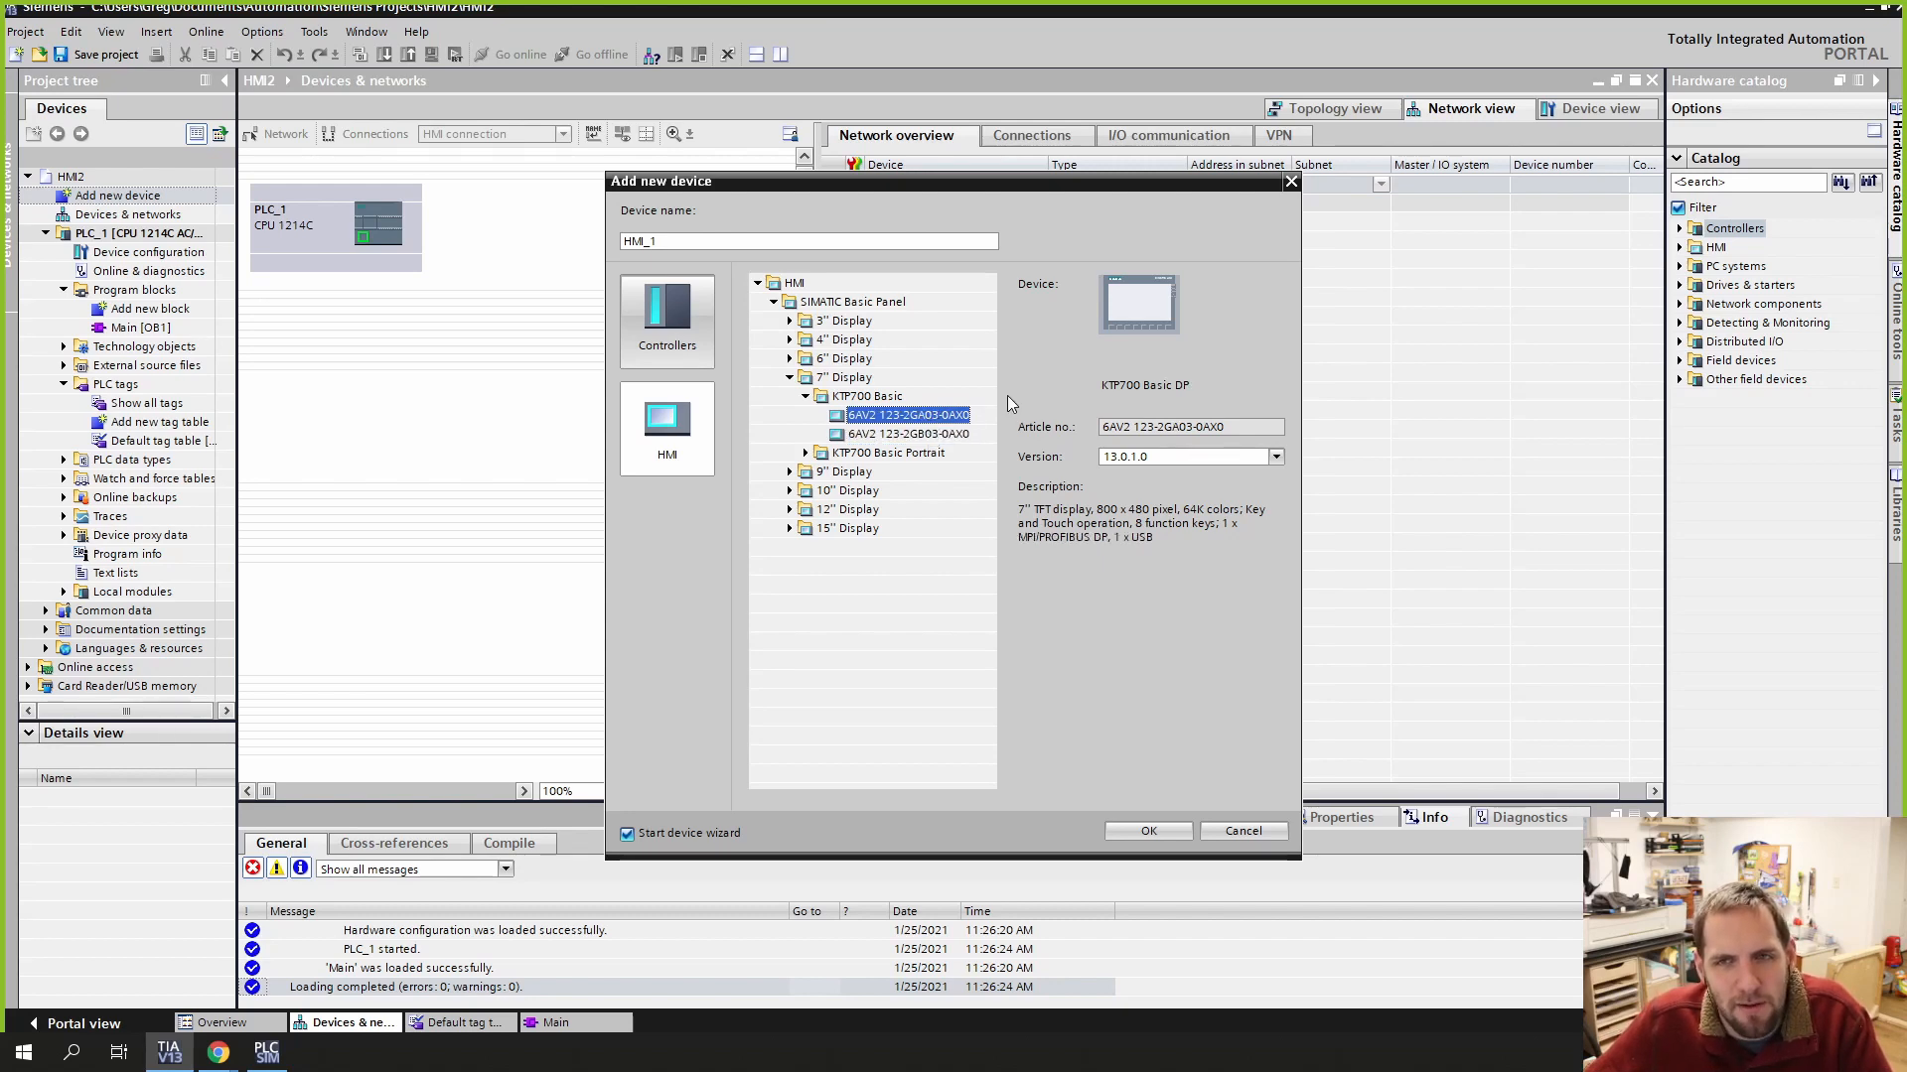
click(959, 435)
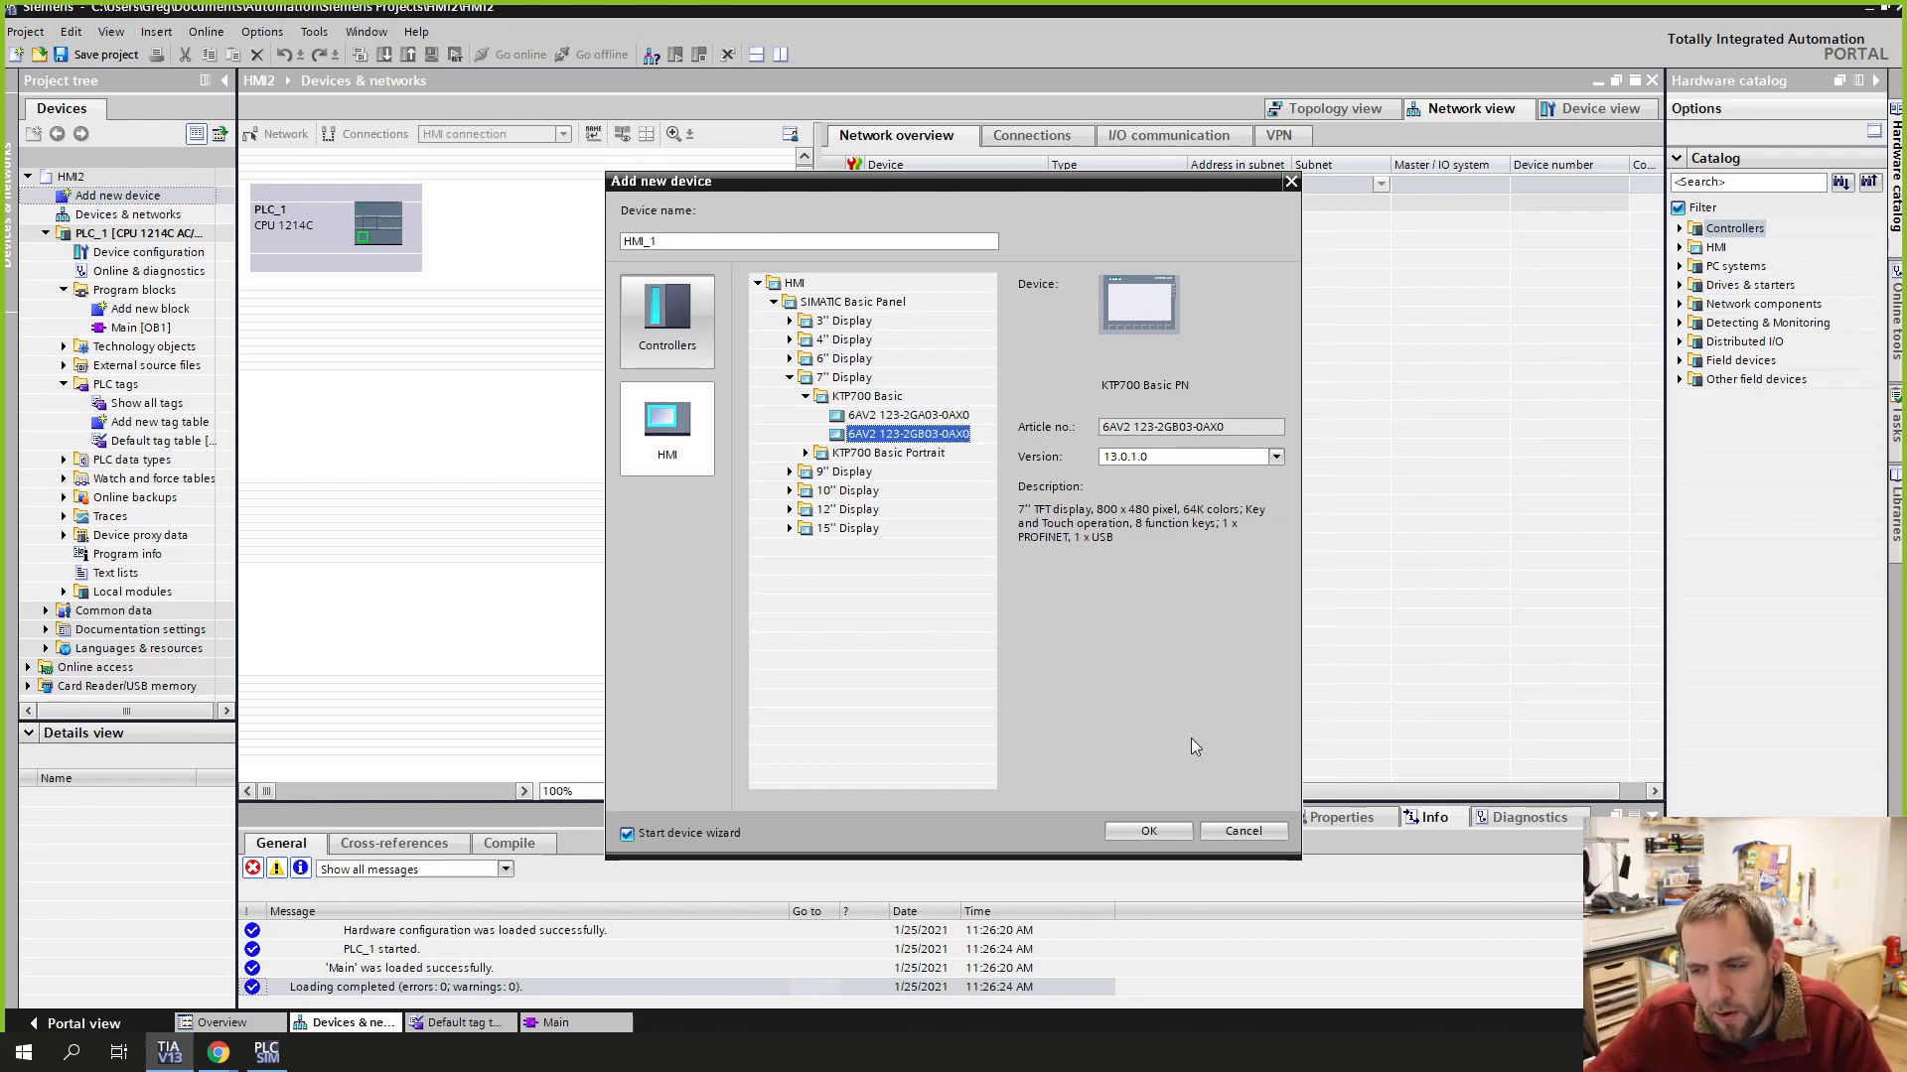
Step: Add the HMI_1 panel without choosing a PLC connection, and switch off the header in its screen layout
click(1148, 831)
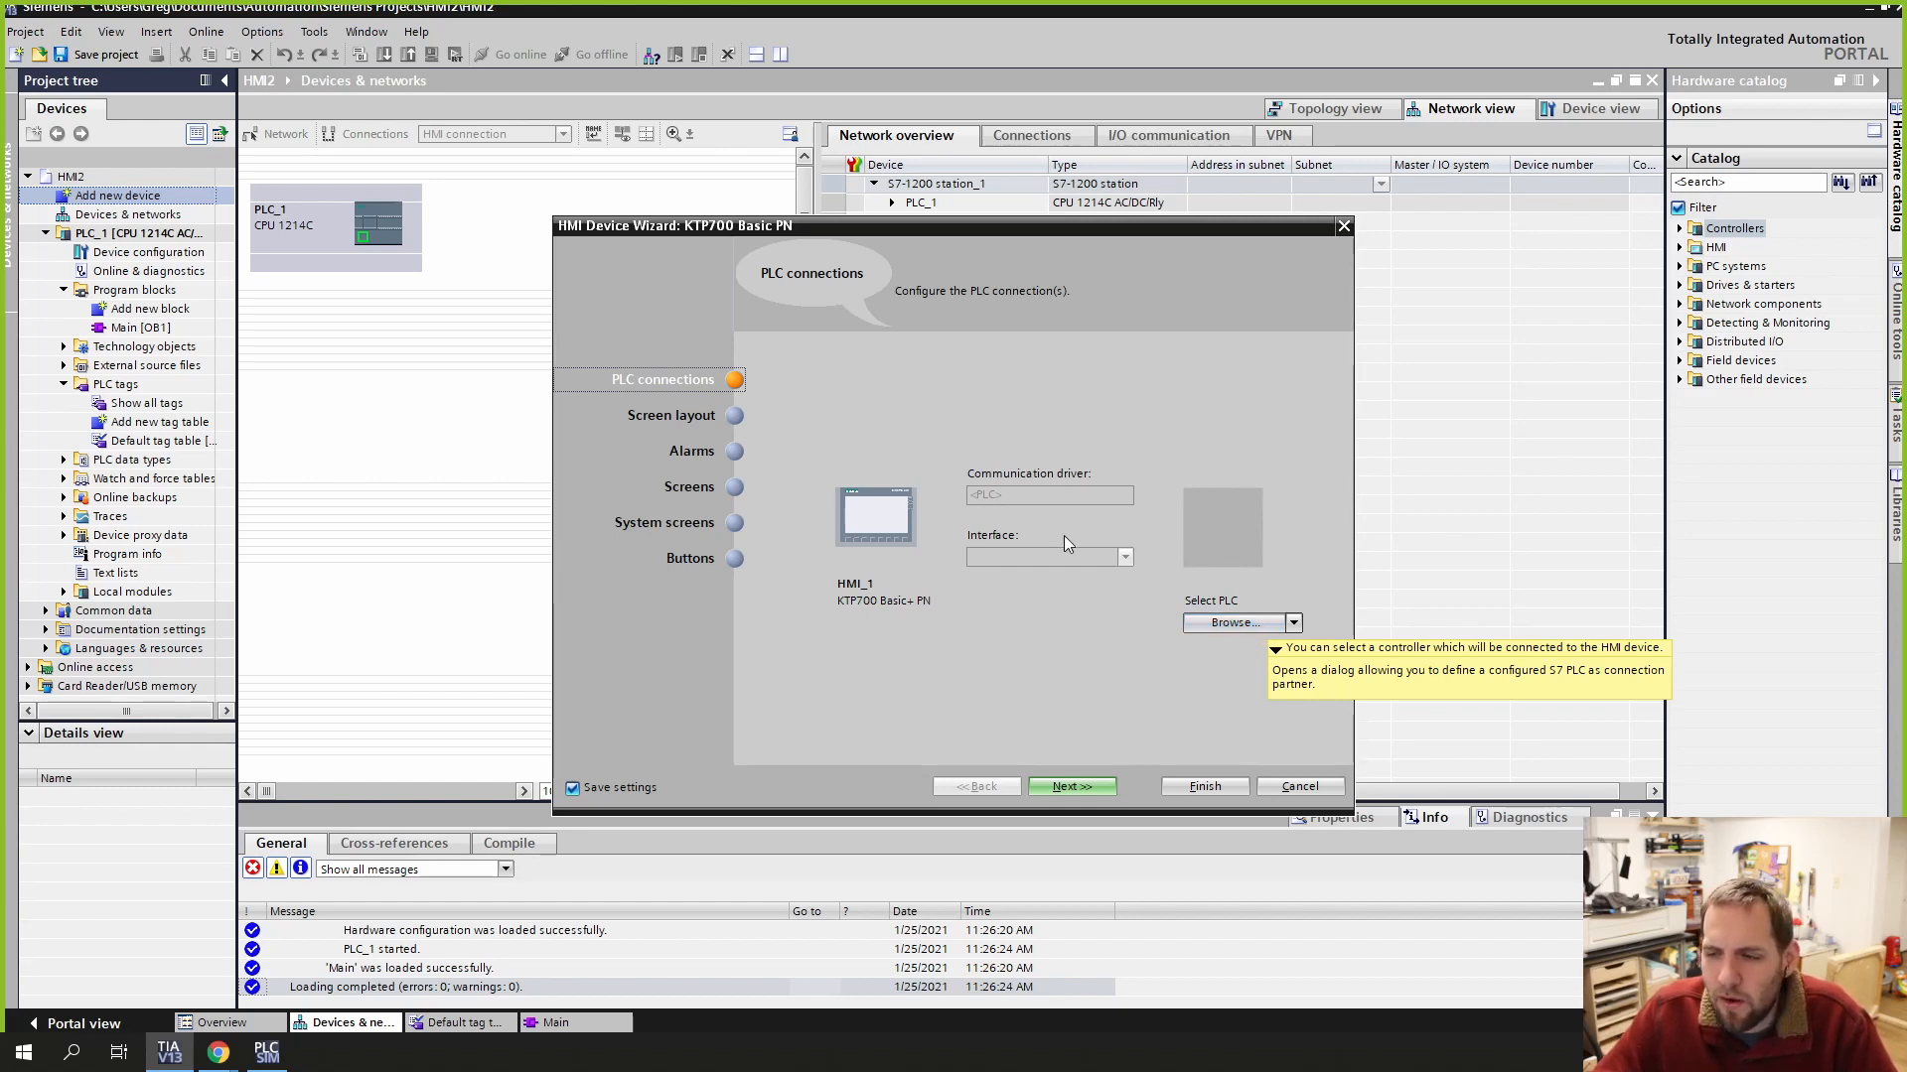
click(1078, 784)
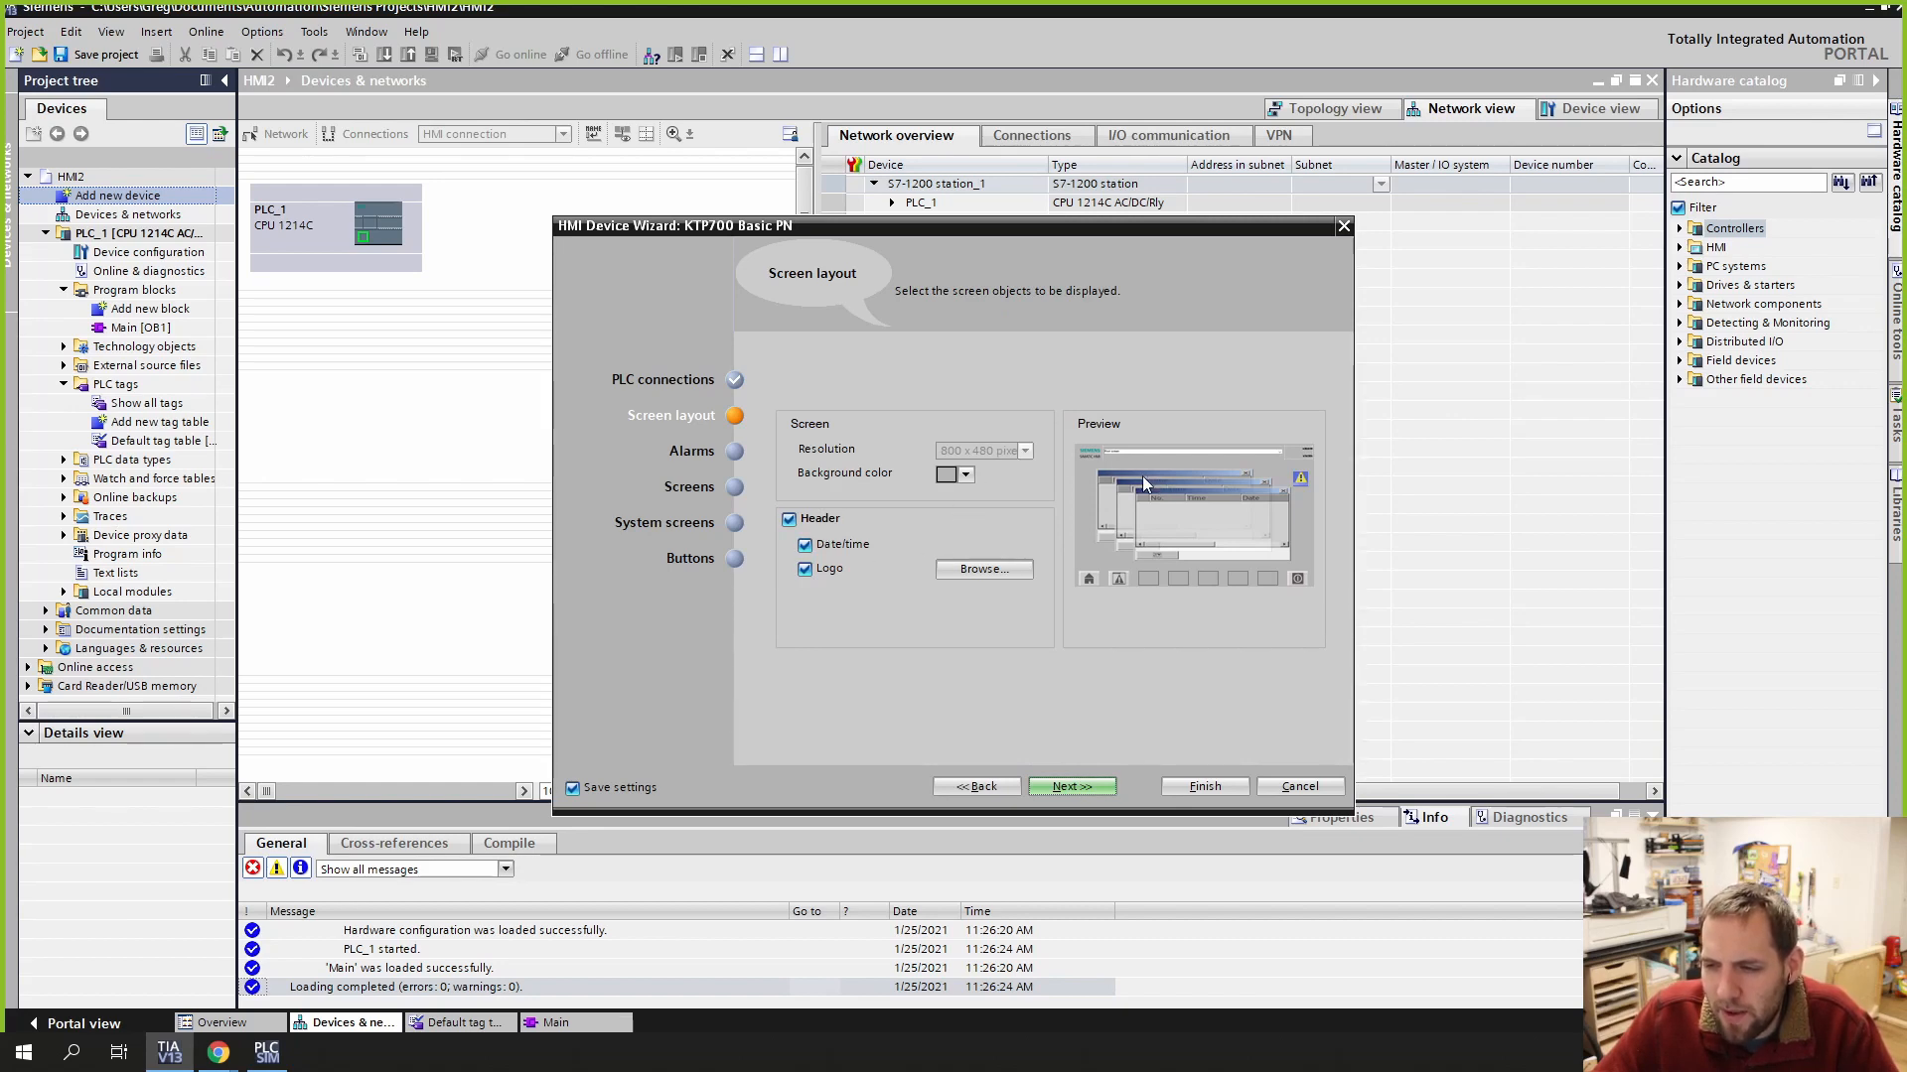
click(790, 519)
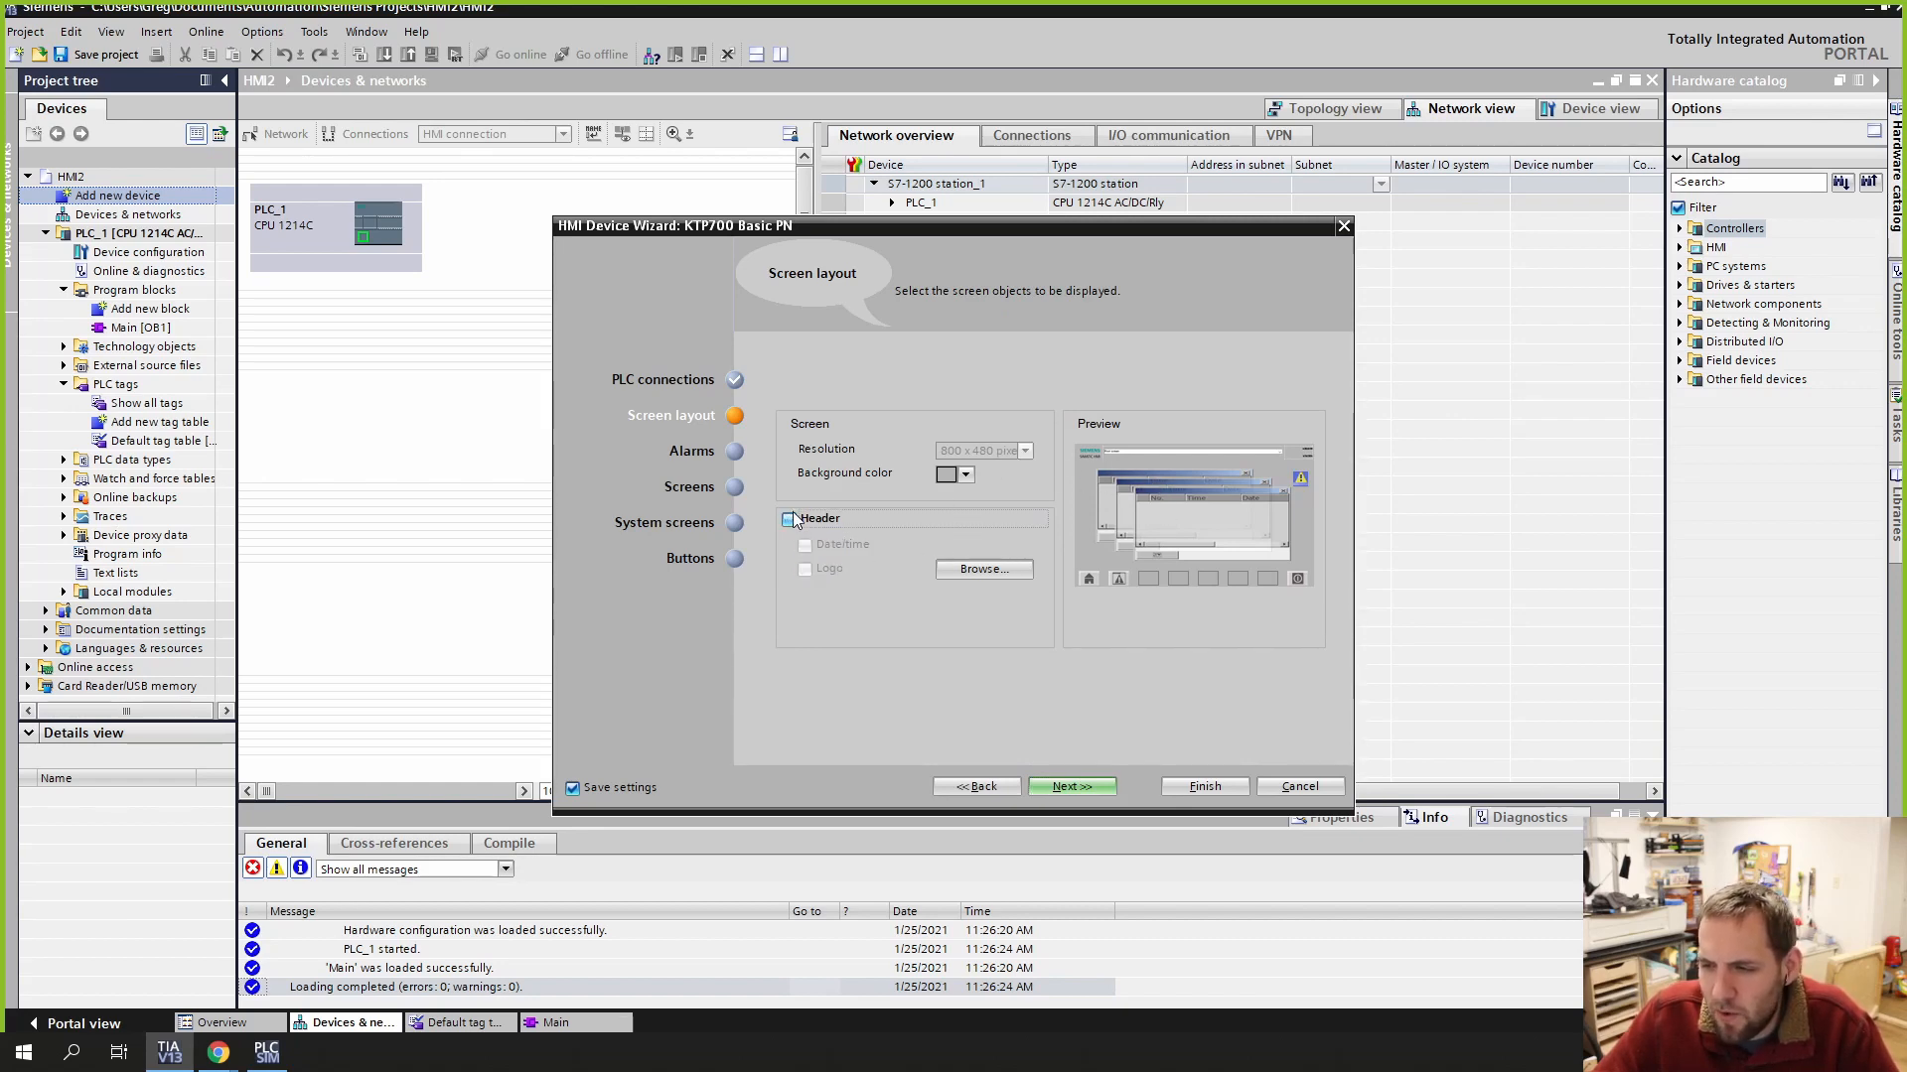
click(795, 520)
click(790, 520)
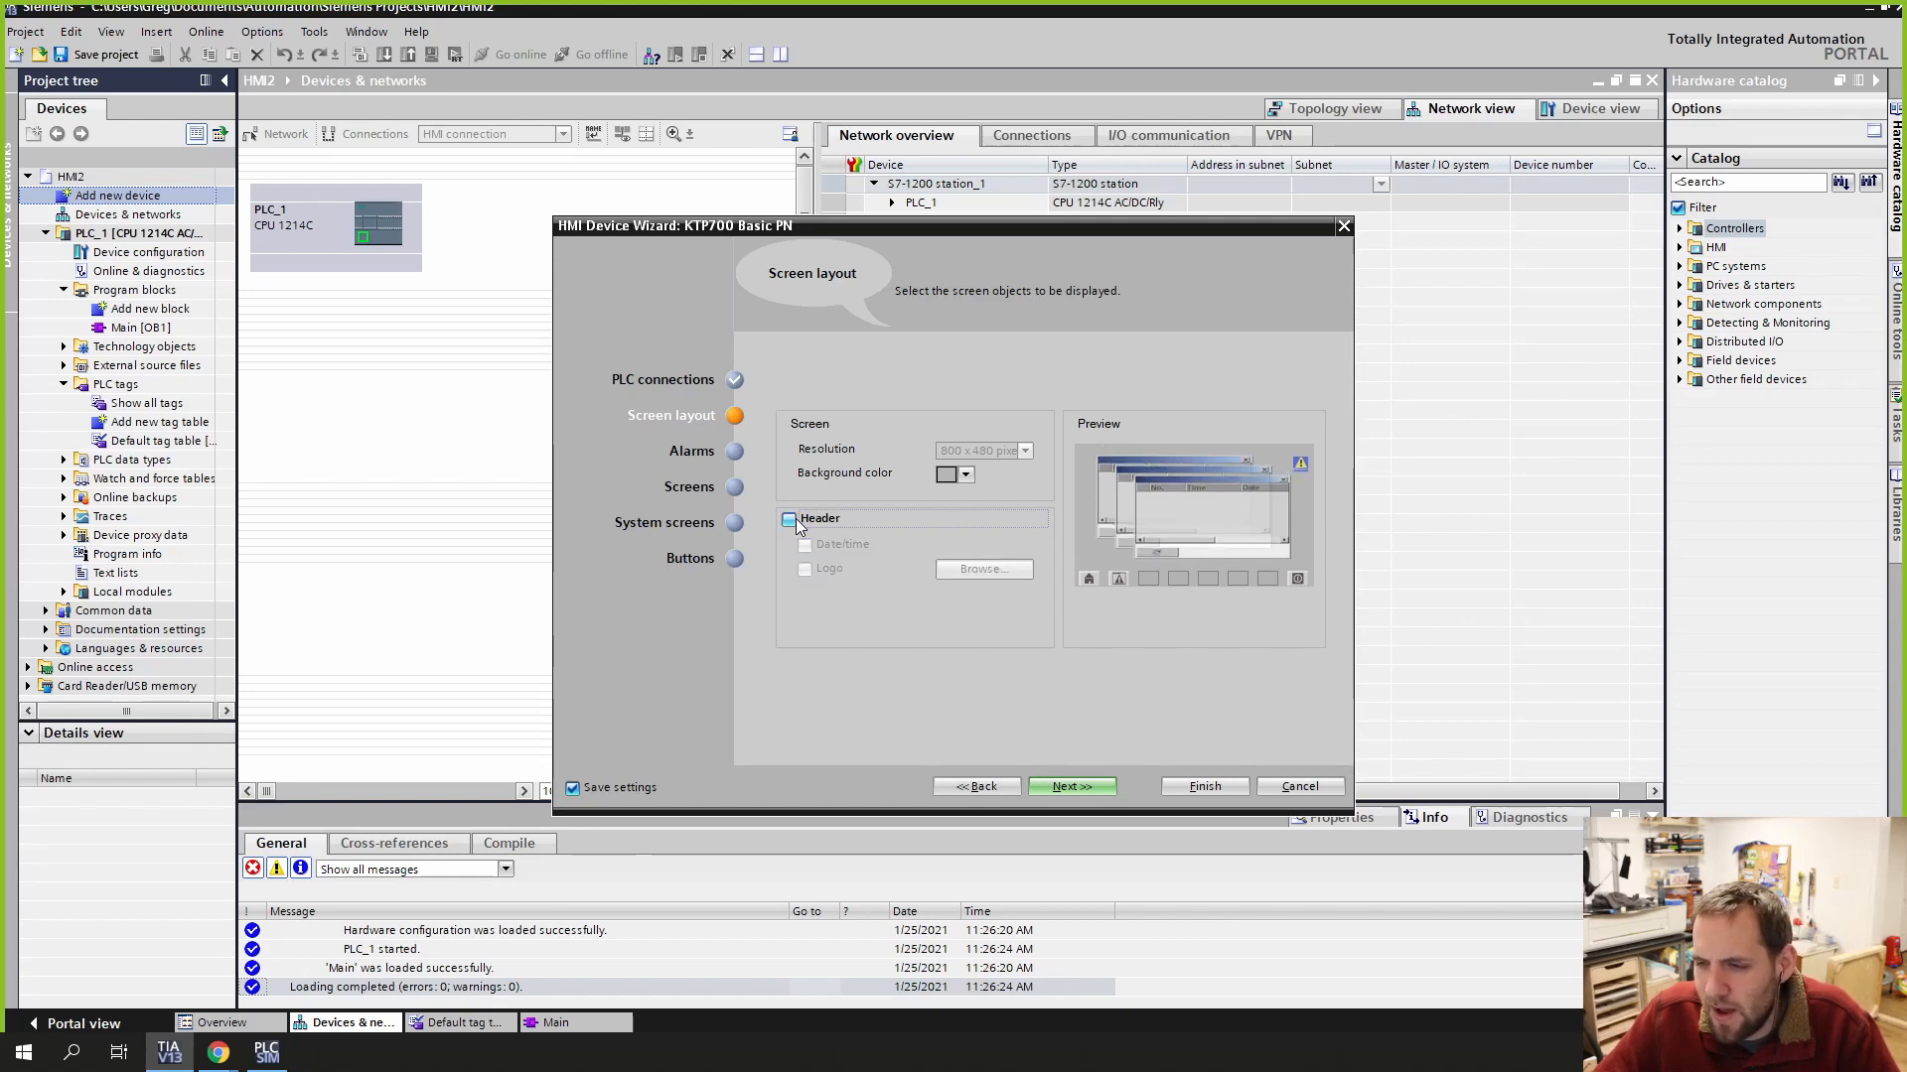
click(1077, 787)
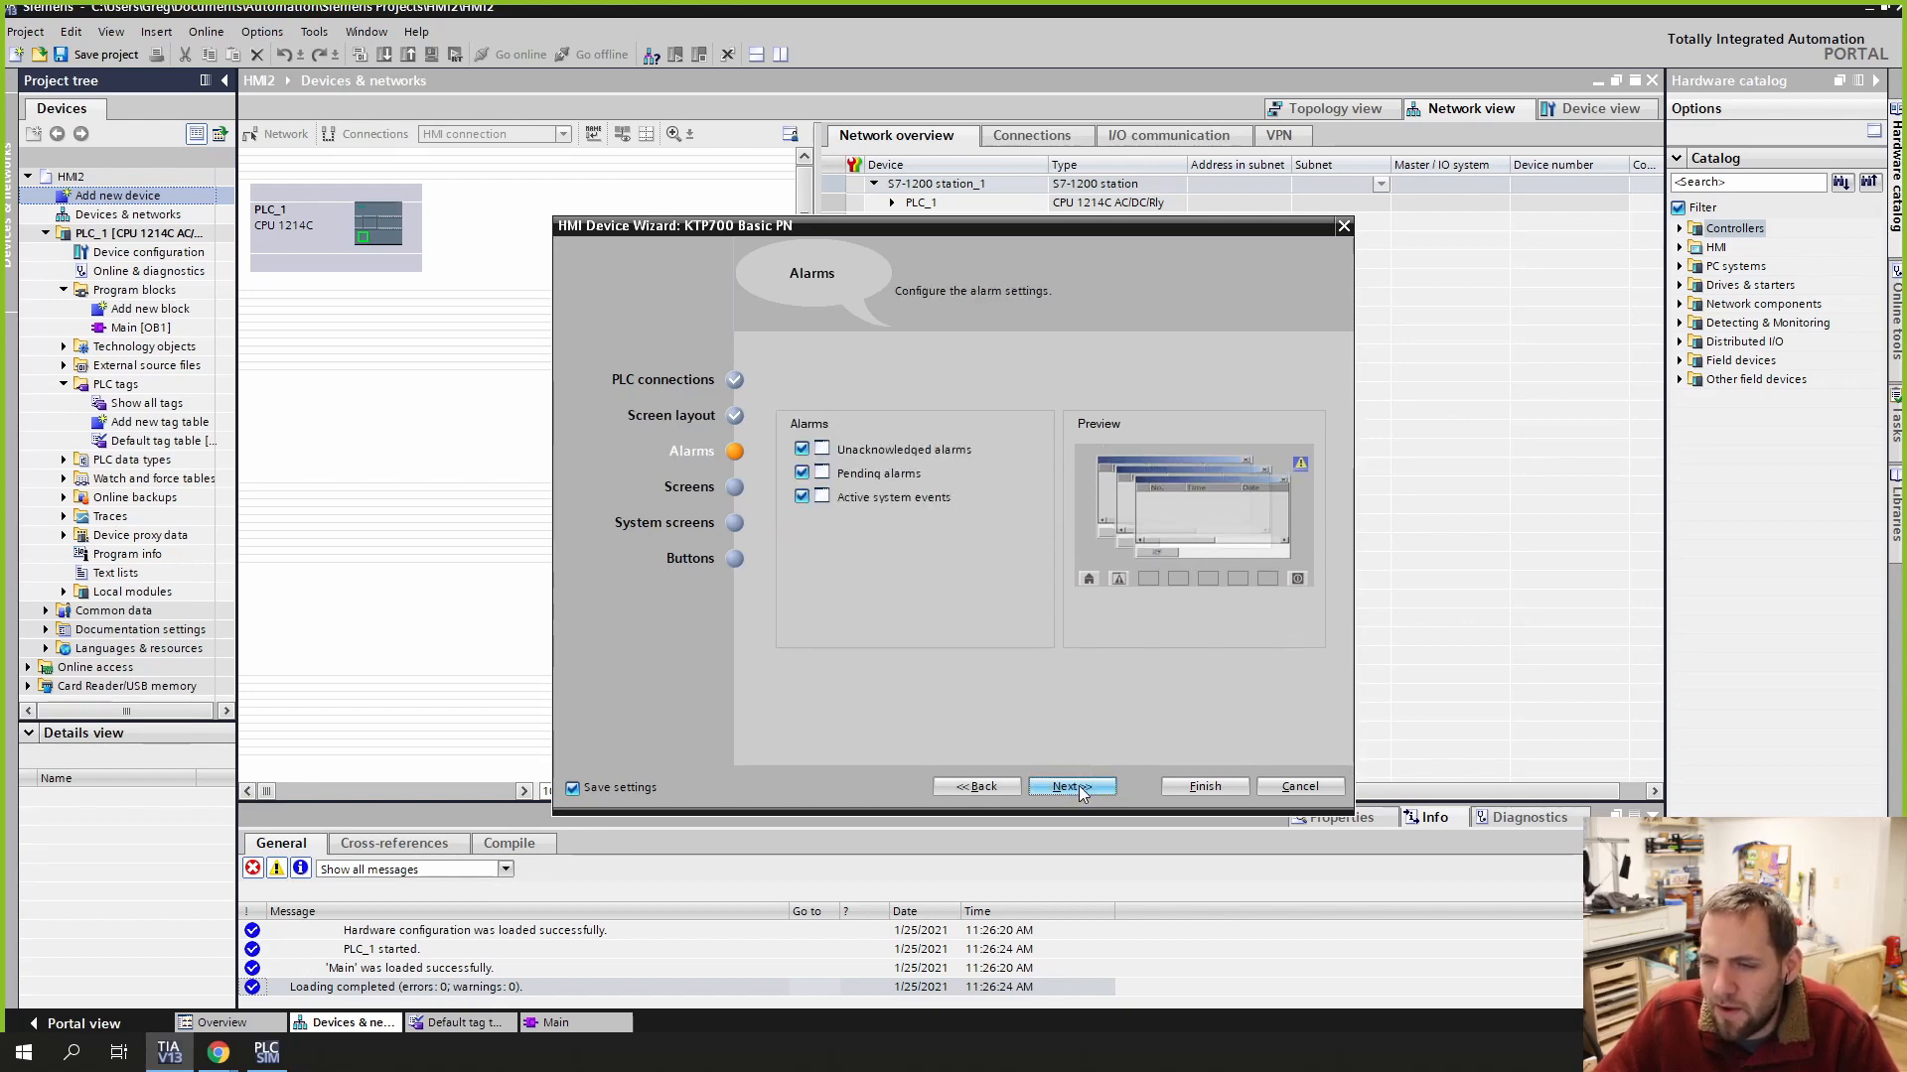
Step: Add one screen linked to the root screen, keeping the default alarm settings and selecting no system screens
click(1076, 788)
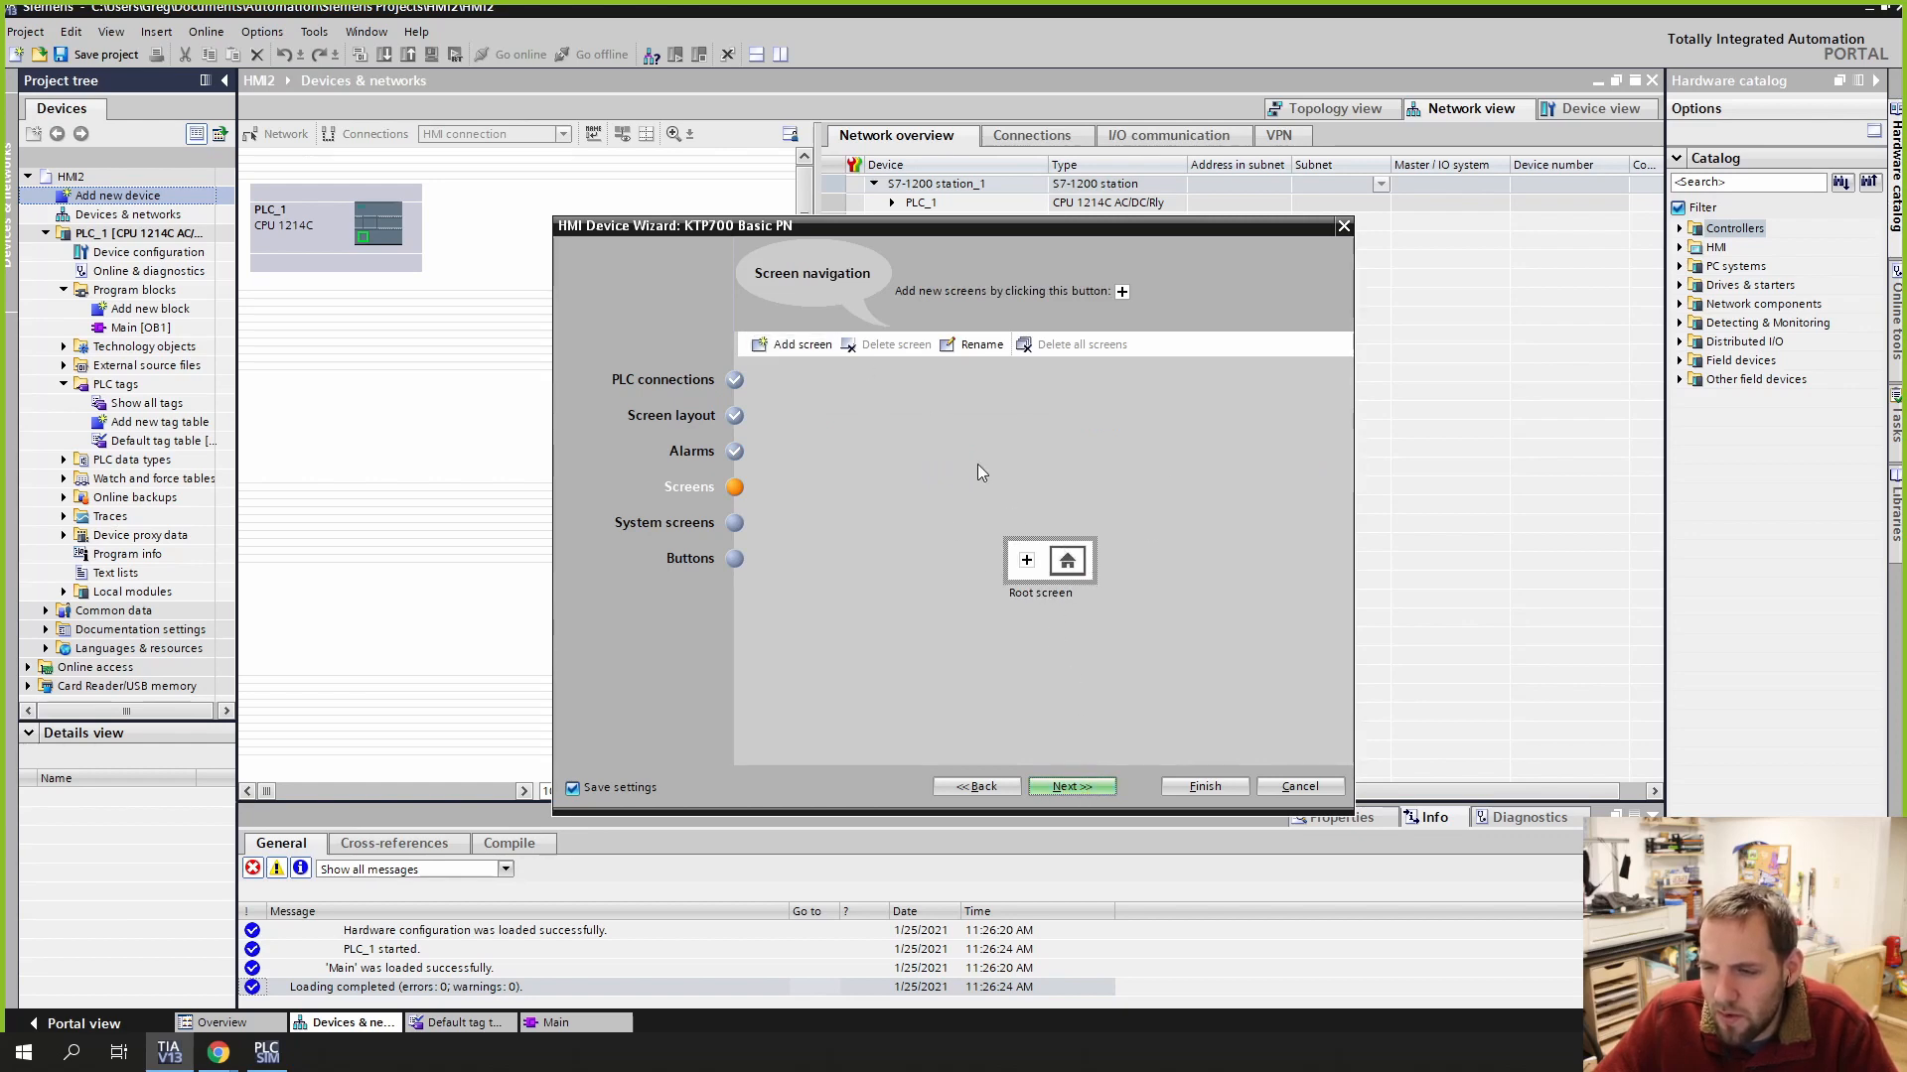
click(806, 347)
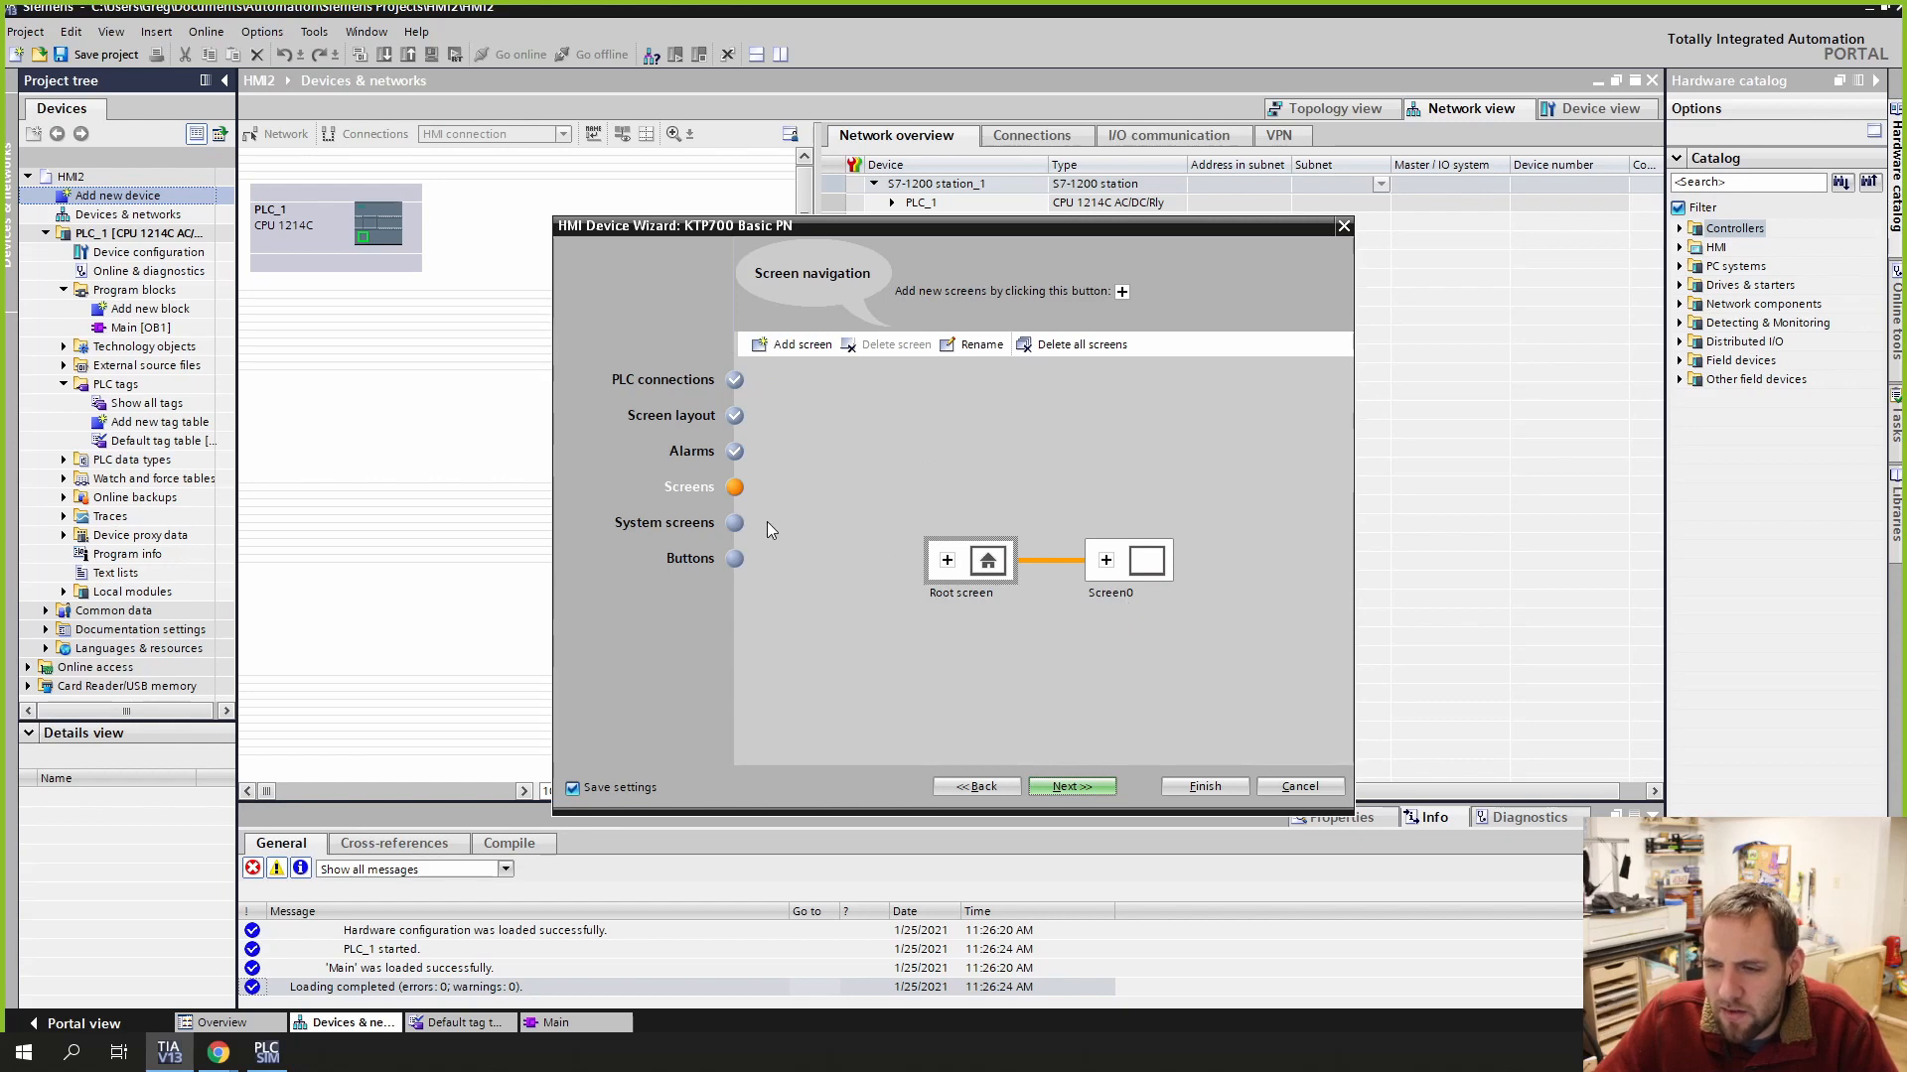
click(1099, 789)
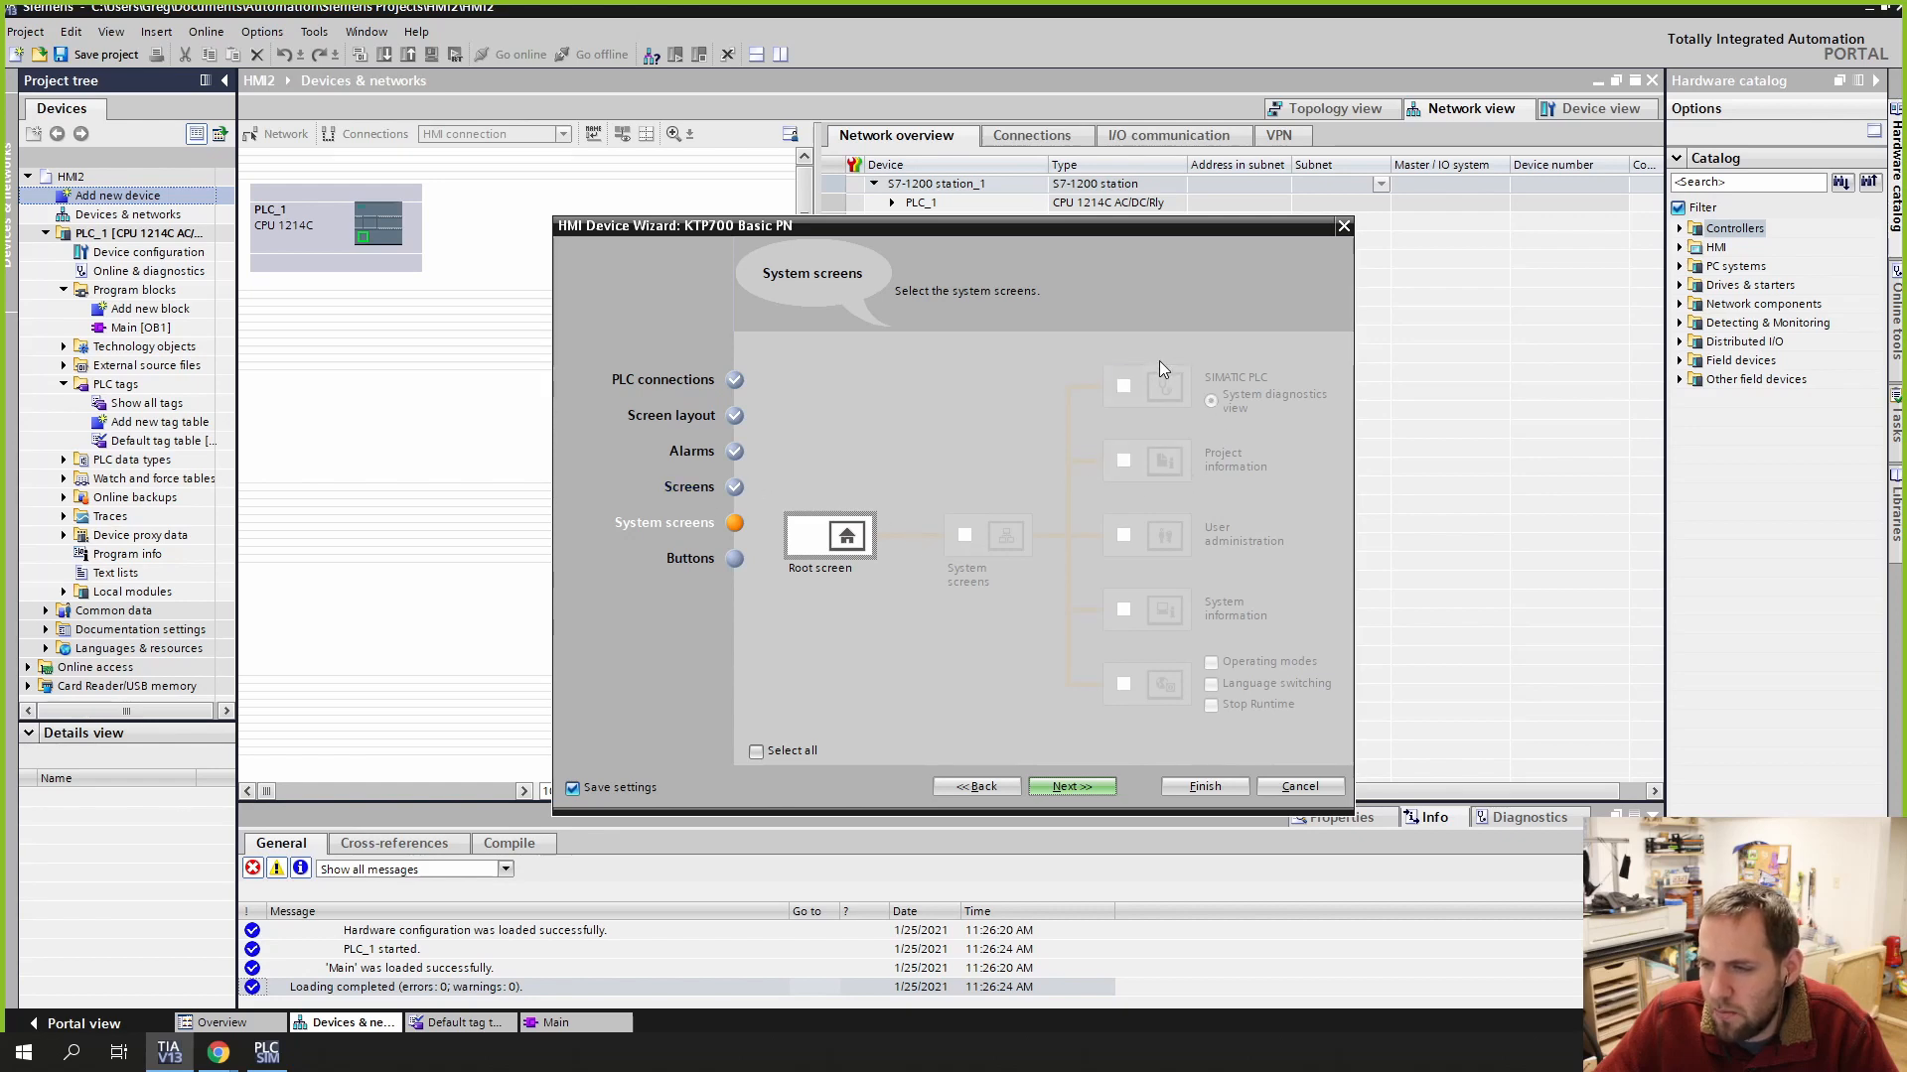
click(1092, 788)
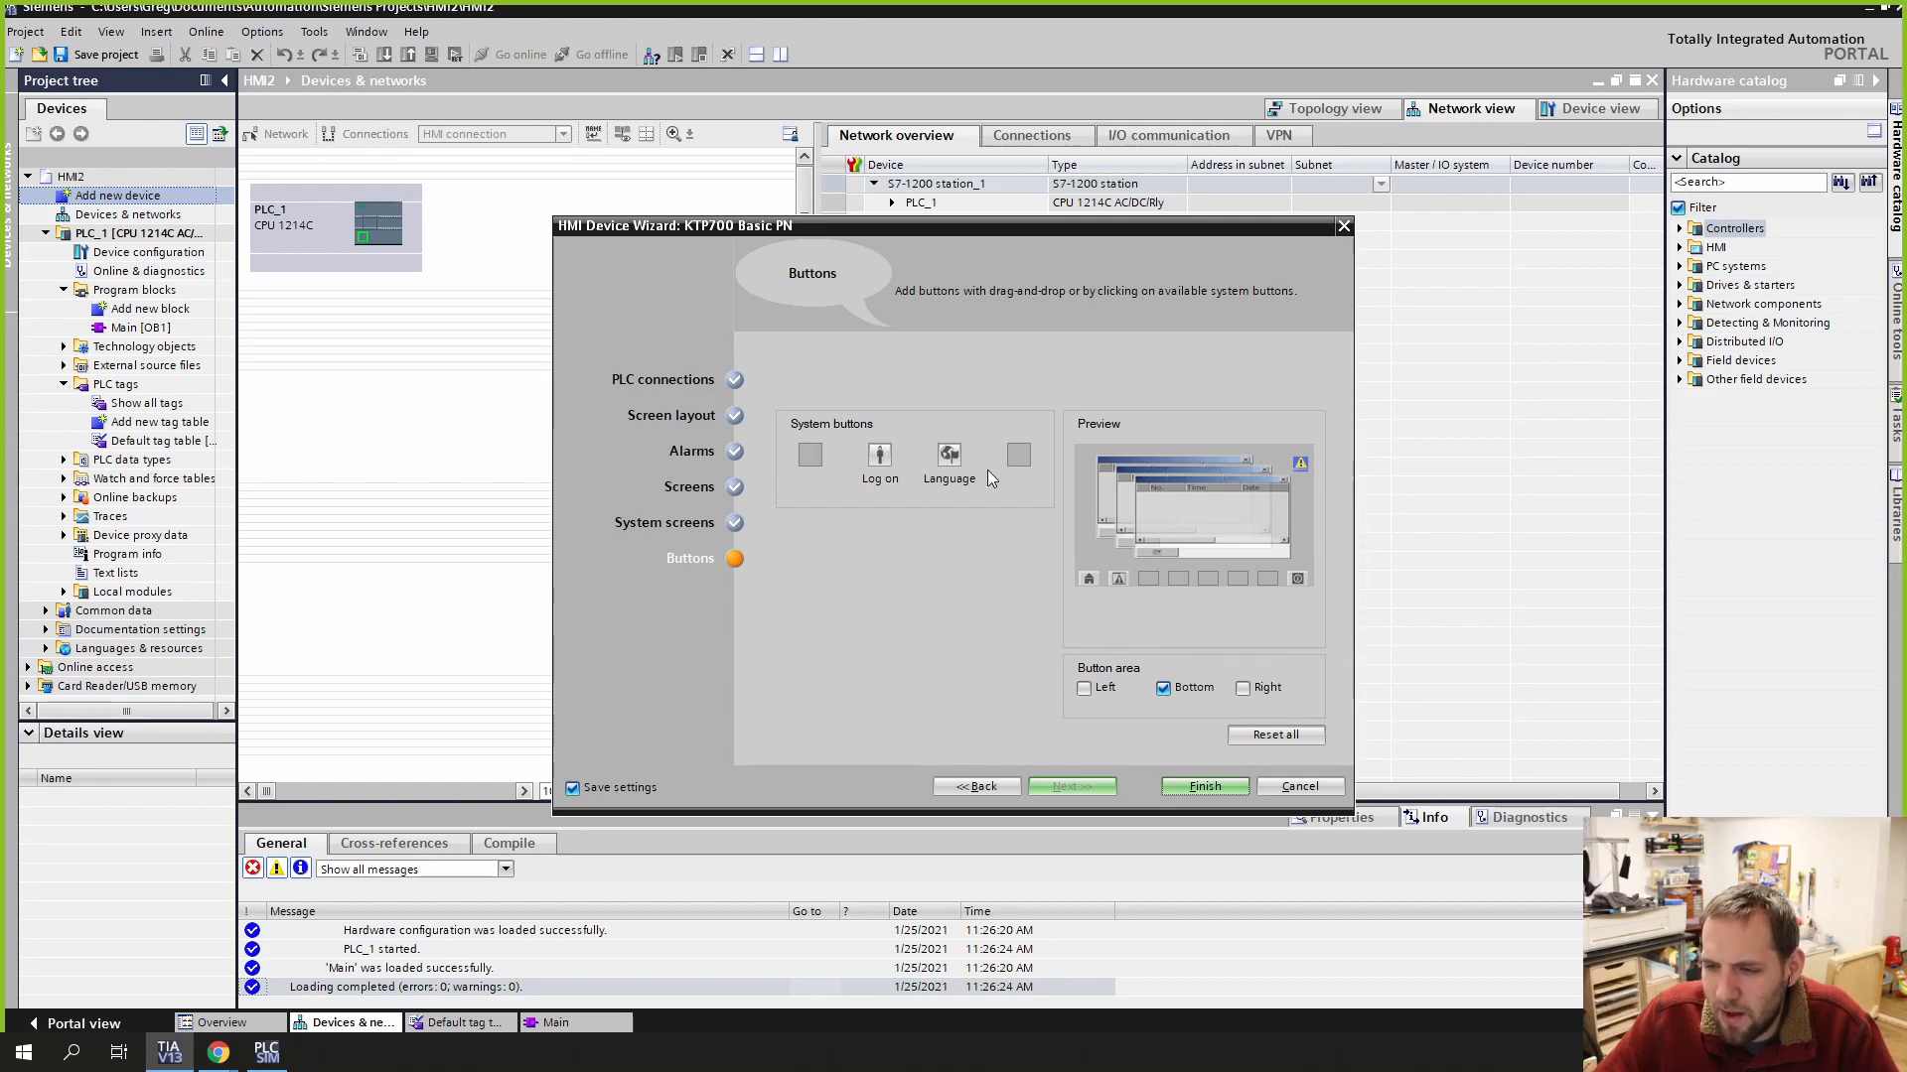
Step: Place the Log on and Language system buttons in the bottom button area and finish the HMI device wizard
drag(893, 472, 1152, 584)
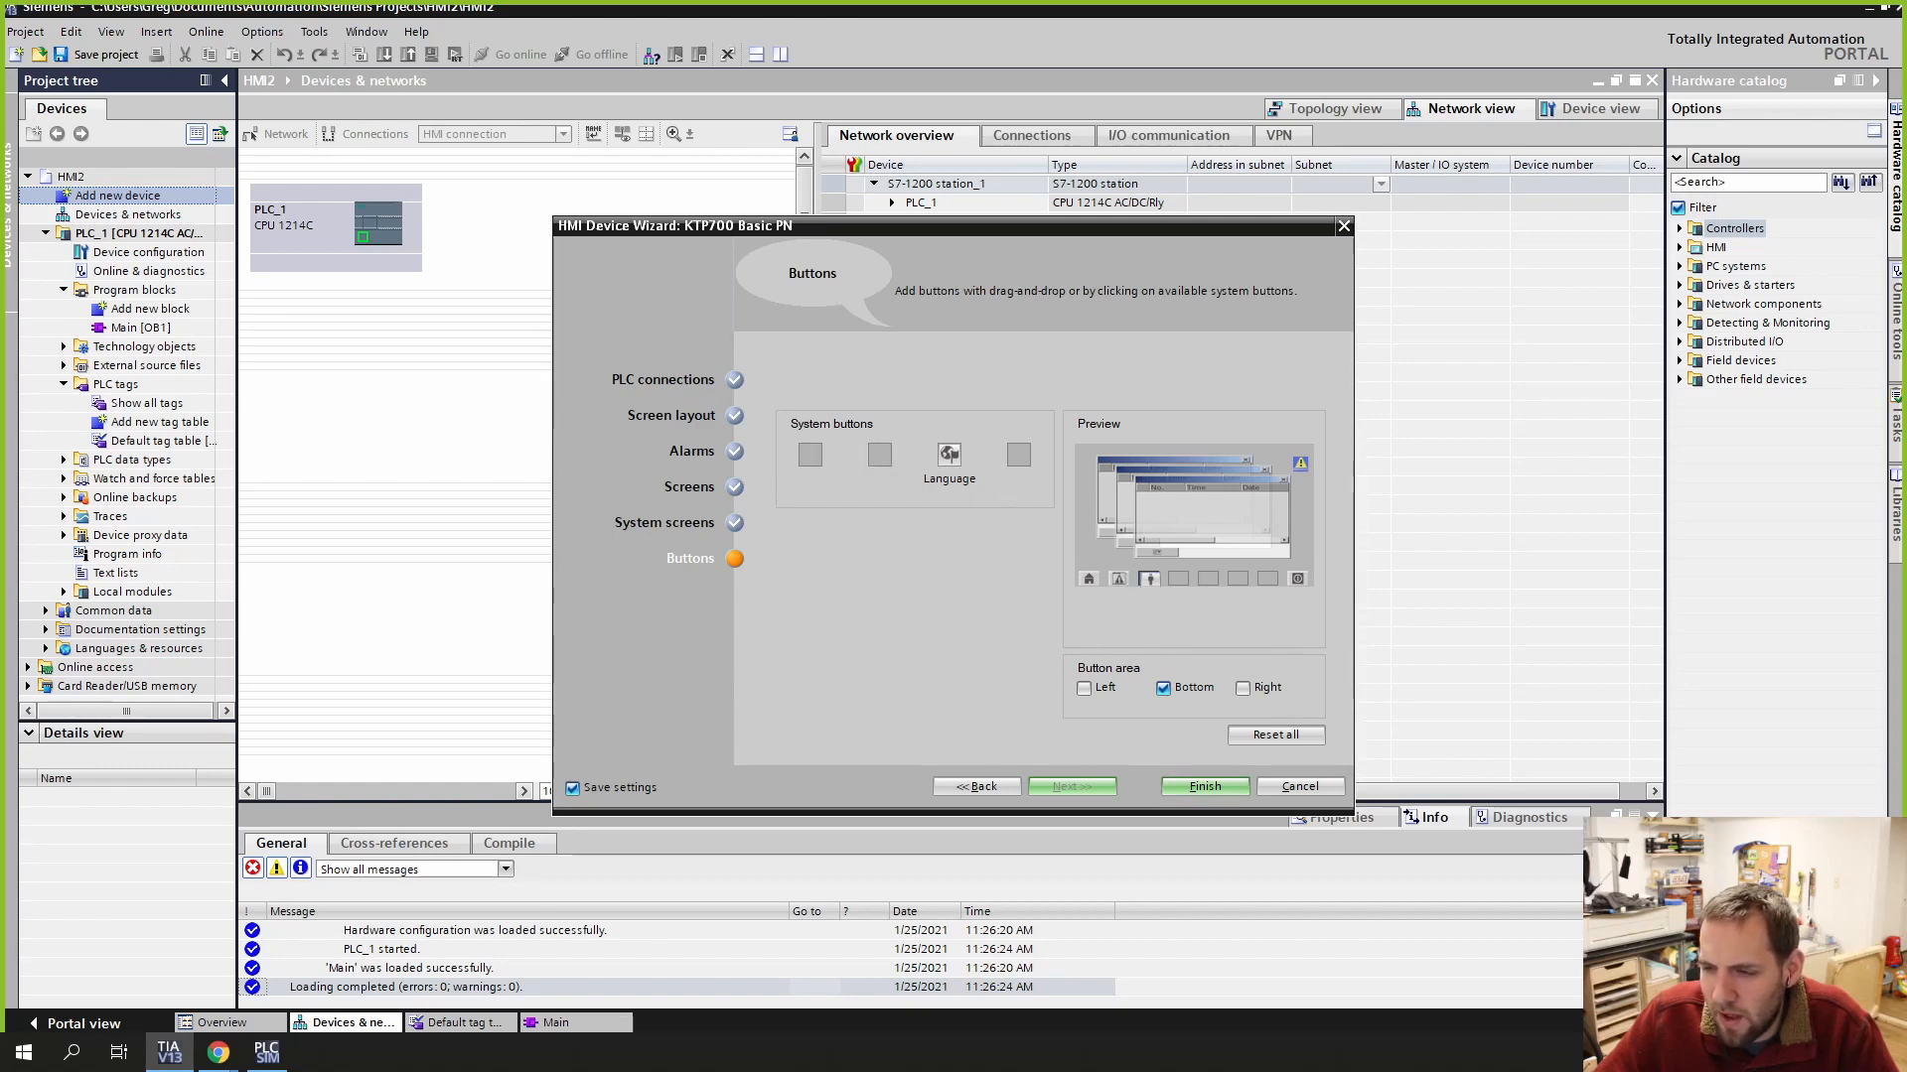
drag(960, 462, 1179, 578)
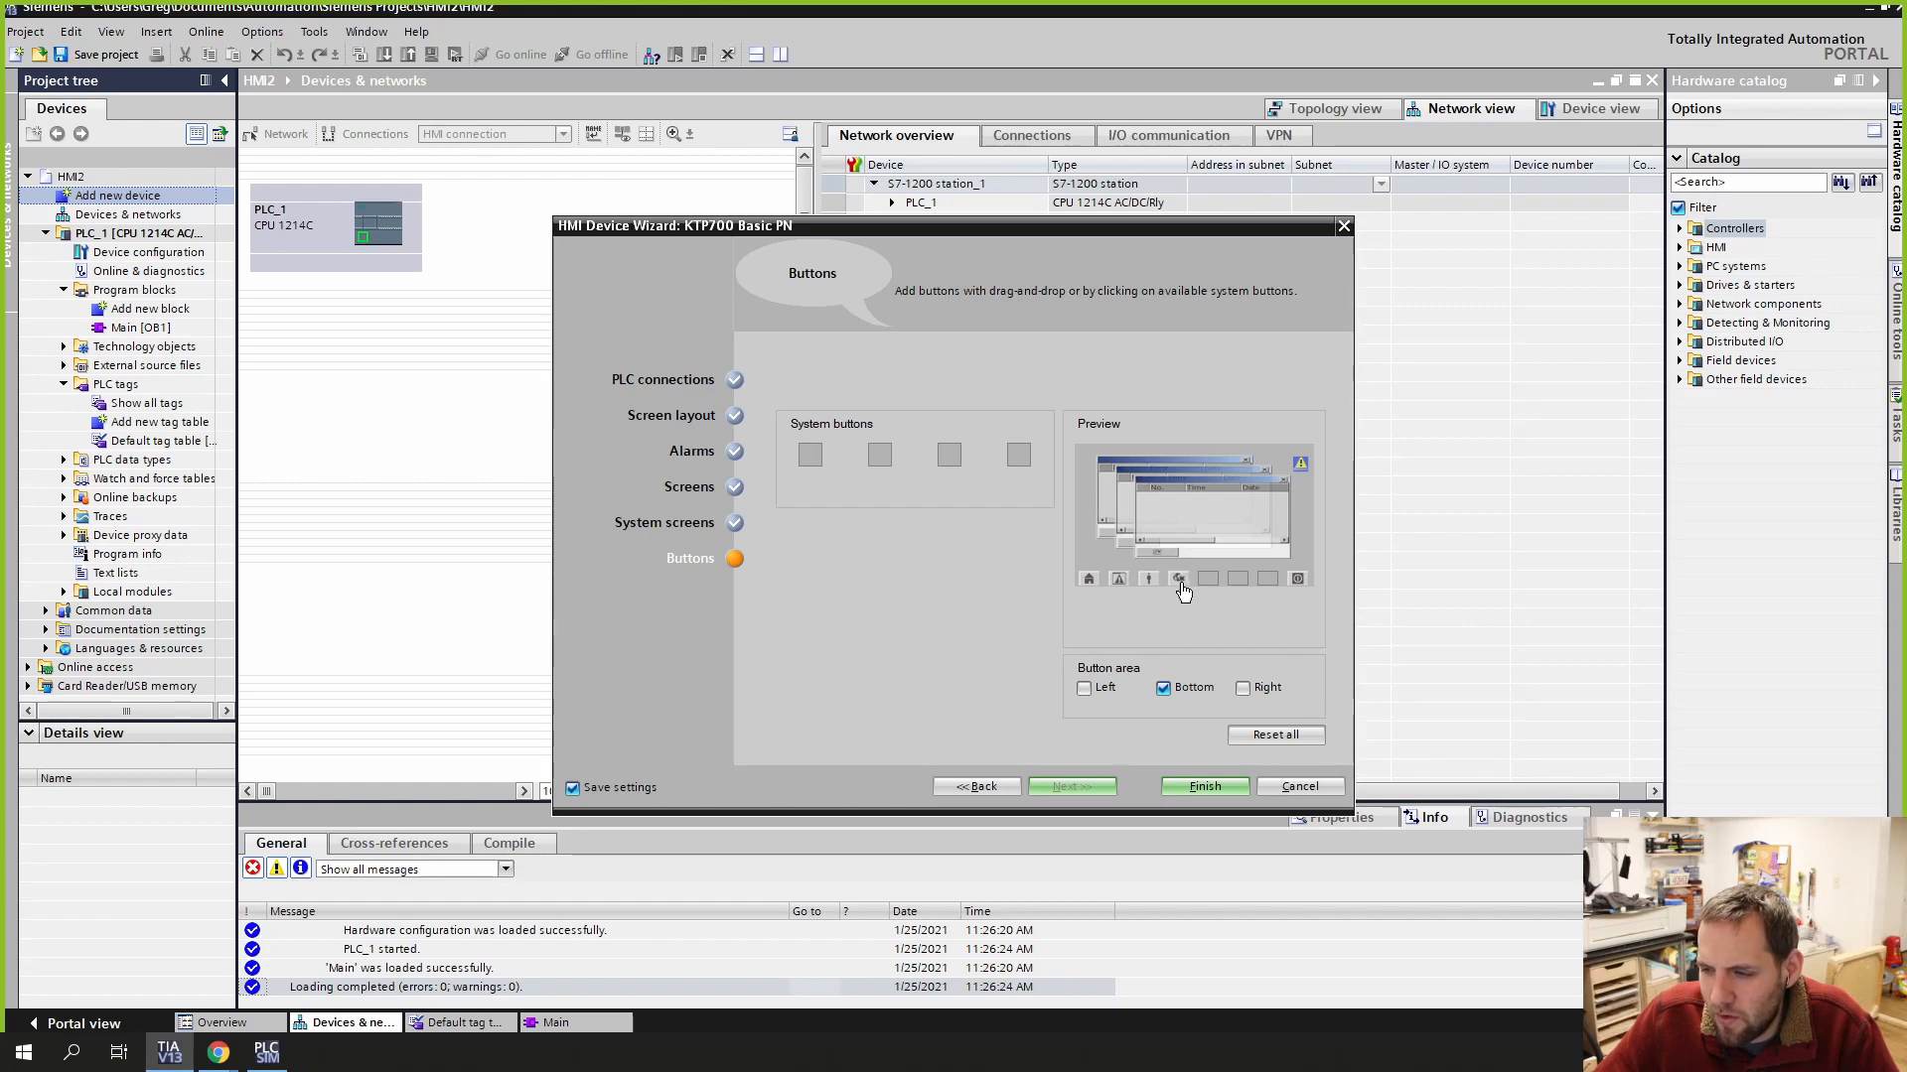
click(1205, 785)
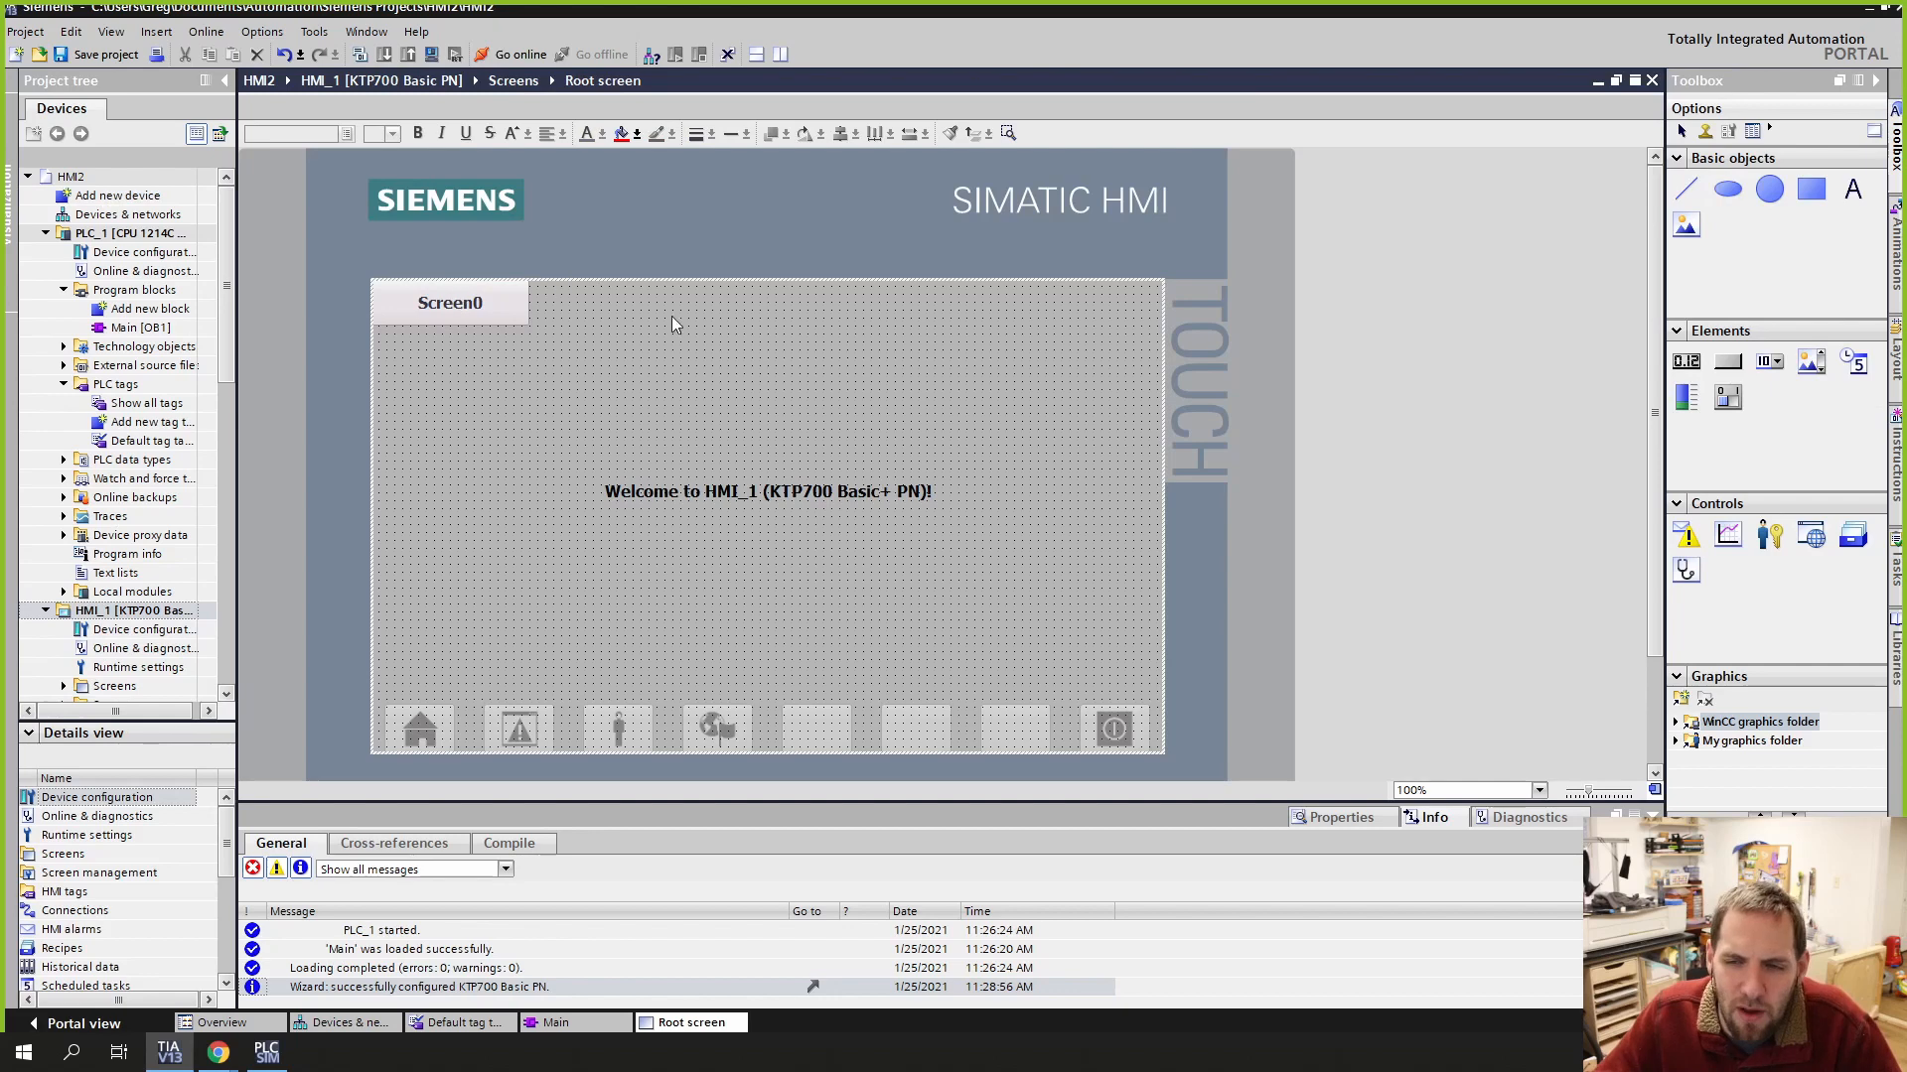
Step: Open Devices & networks and check the network and connection display for PLC_1 and HMI_1
double_click(127, 214)
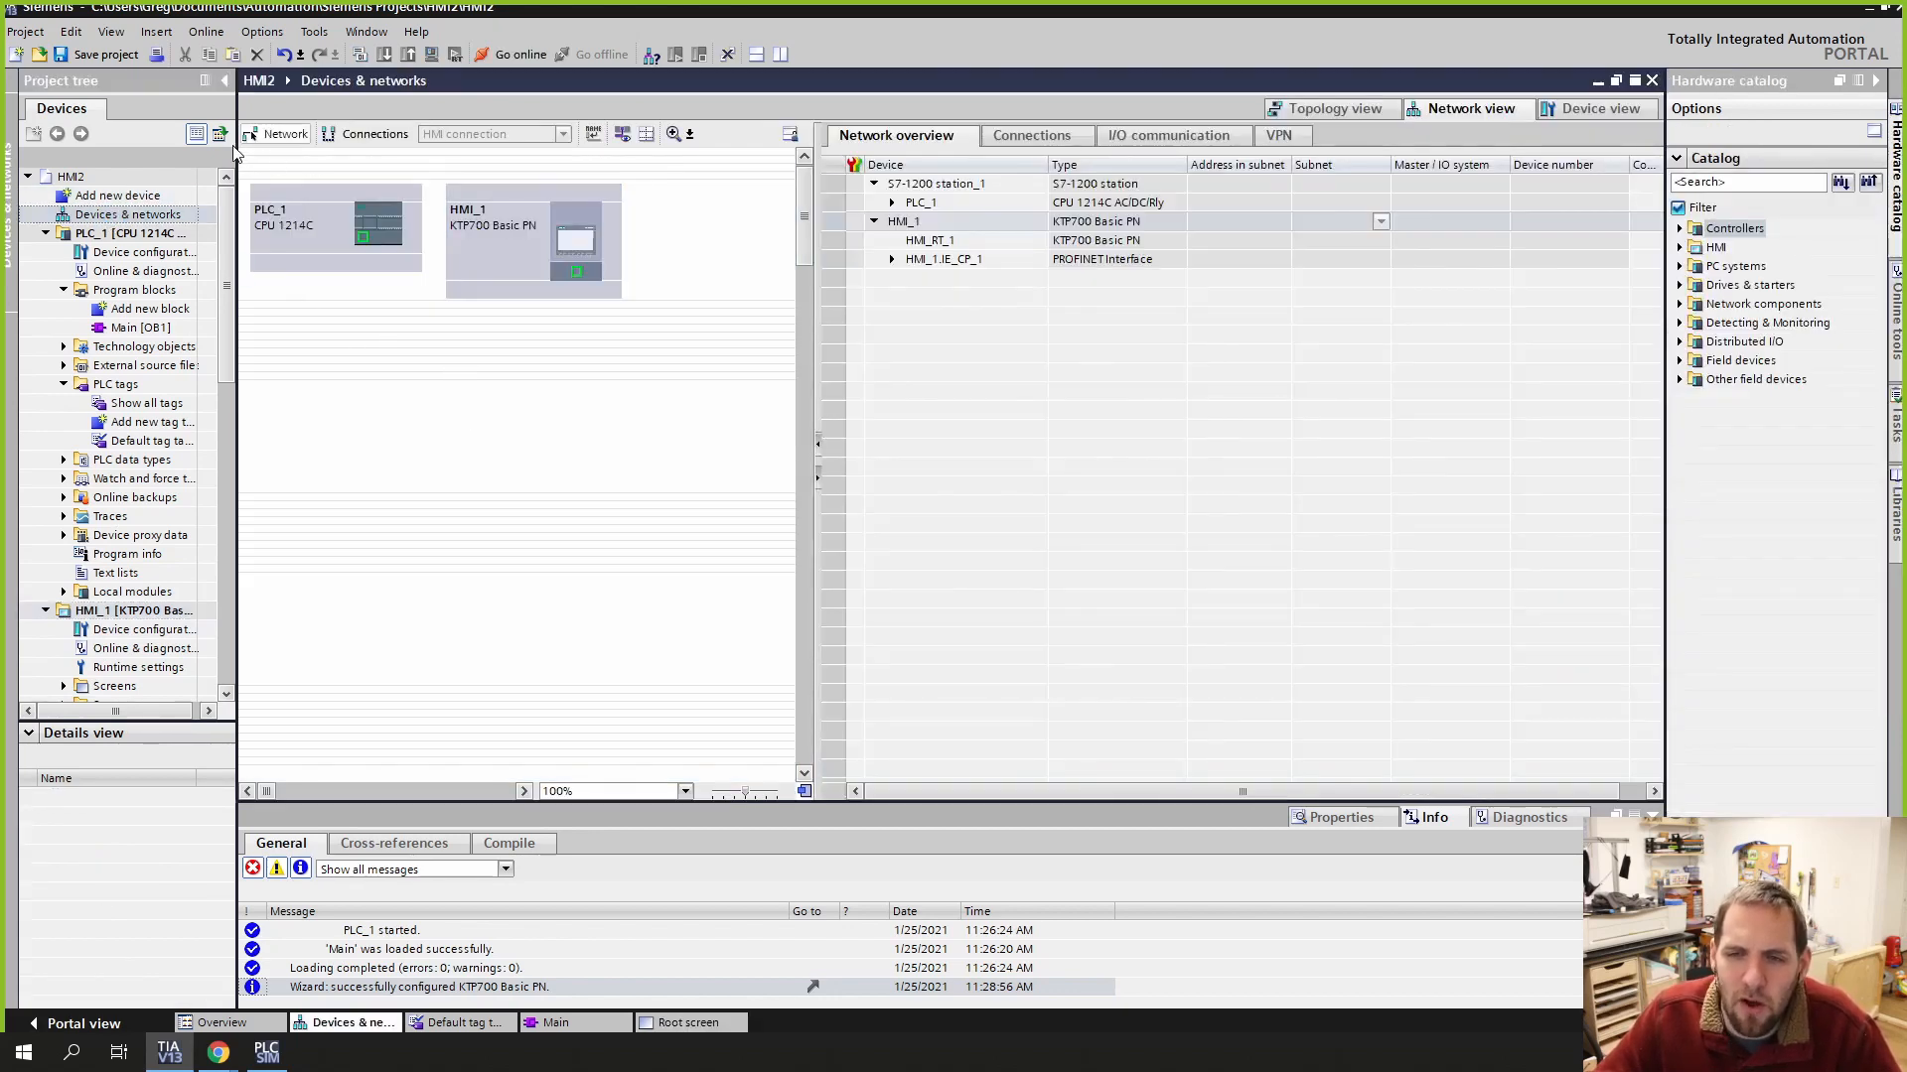
click(338, 136)
click(280, 134)
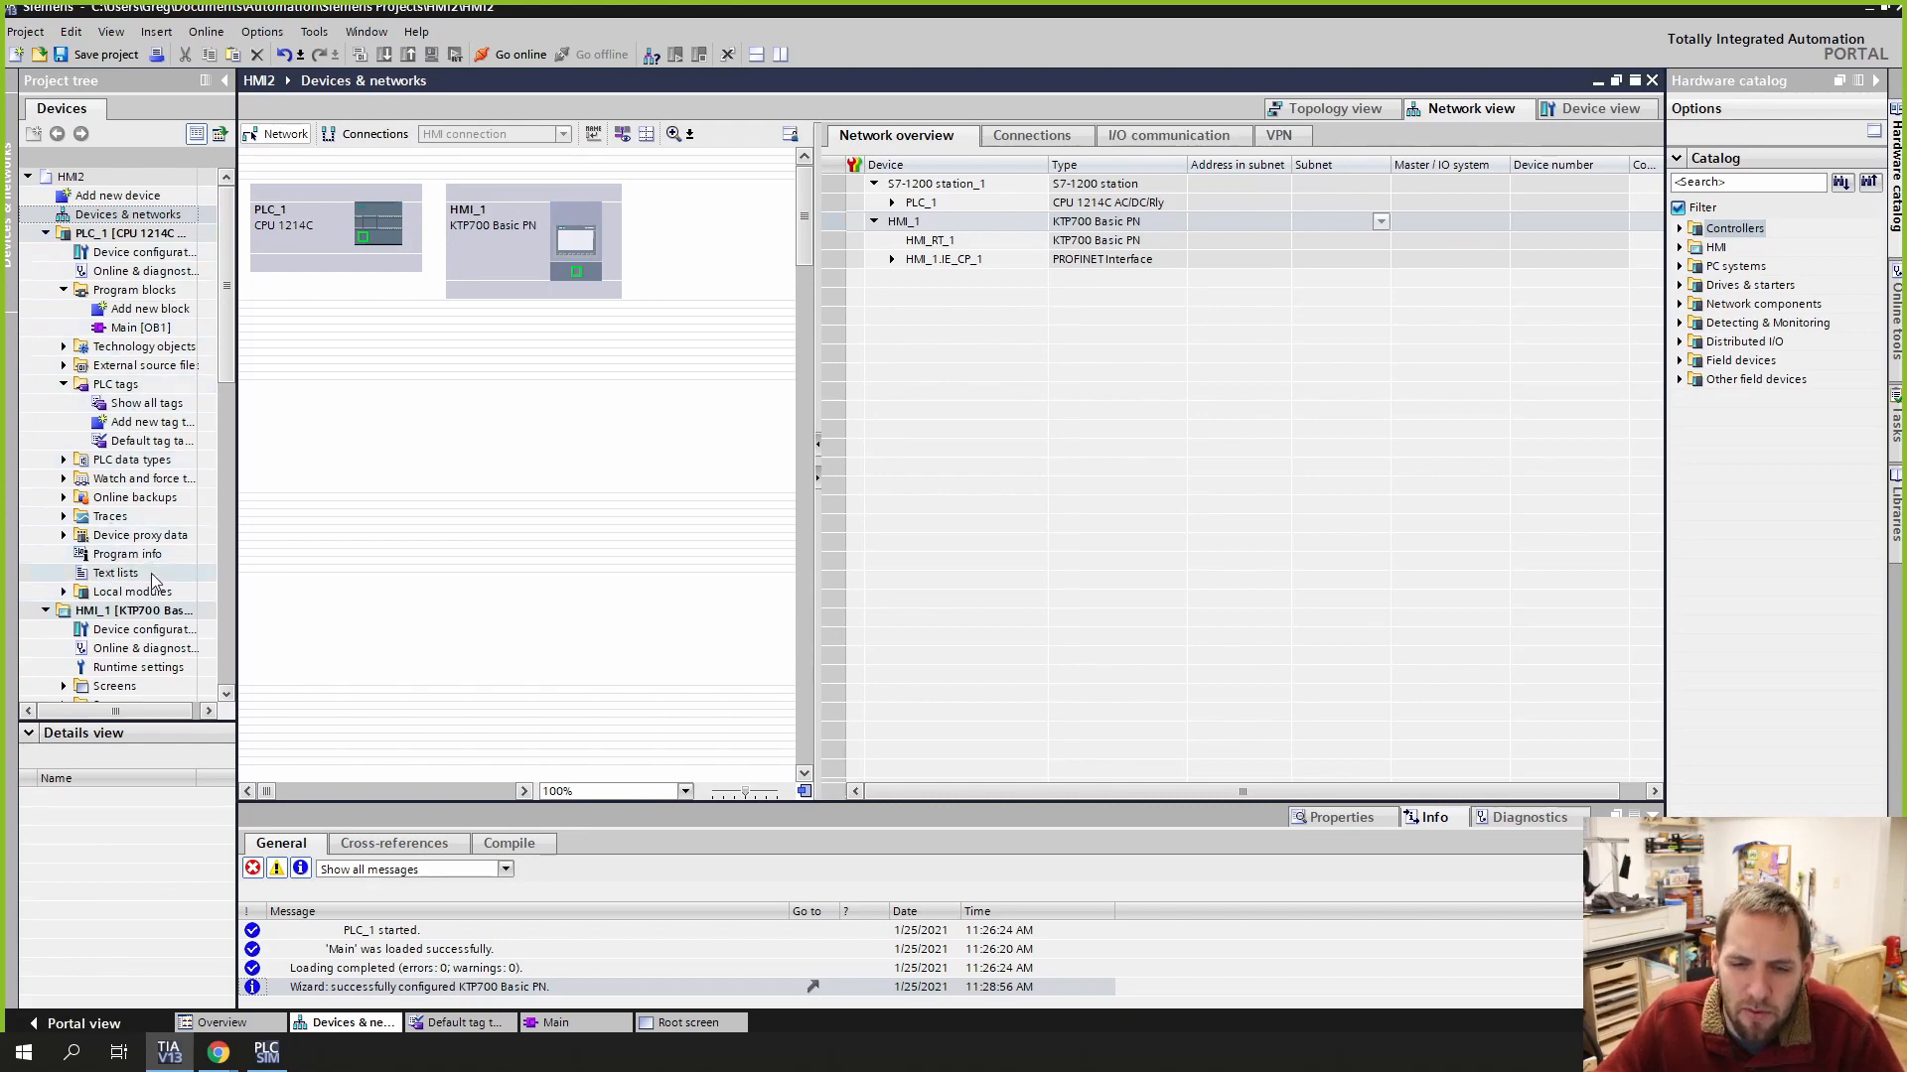
Step: Open the default HMI tag table of HMI_1 and bring the PLC_1 tags back into view in the project tree
click(149, 649)
scroll(152, 656, down, 2)
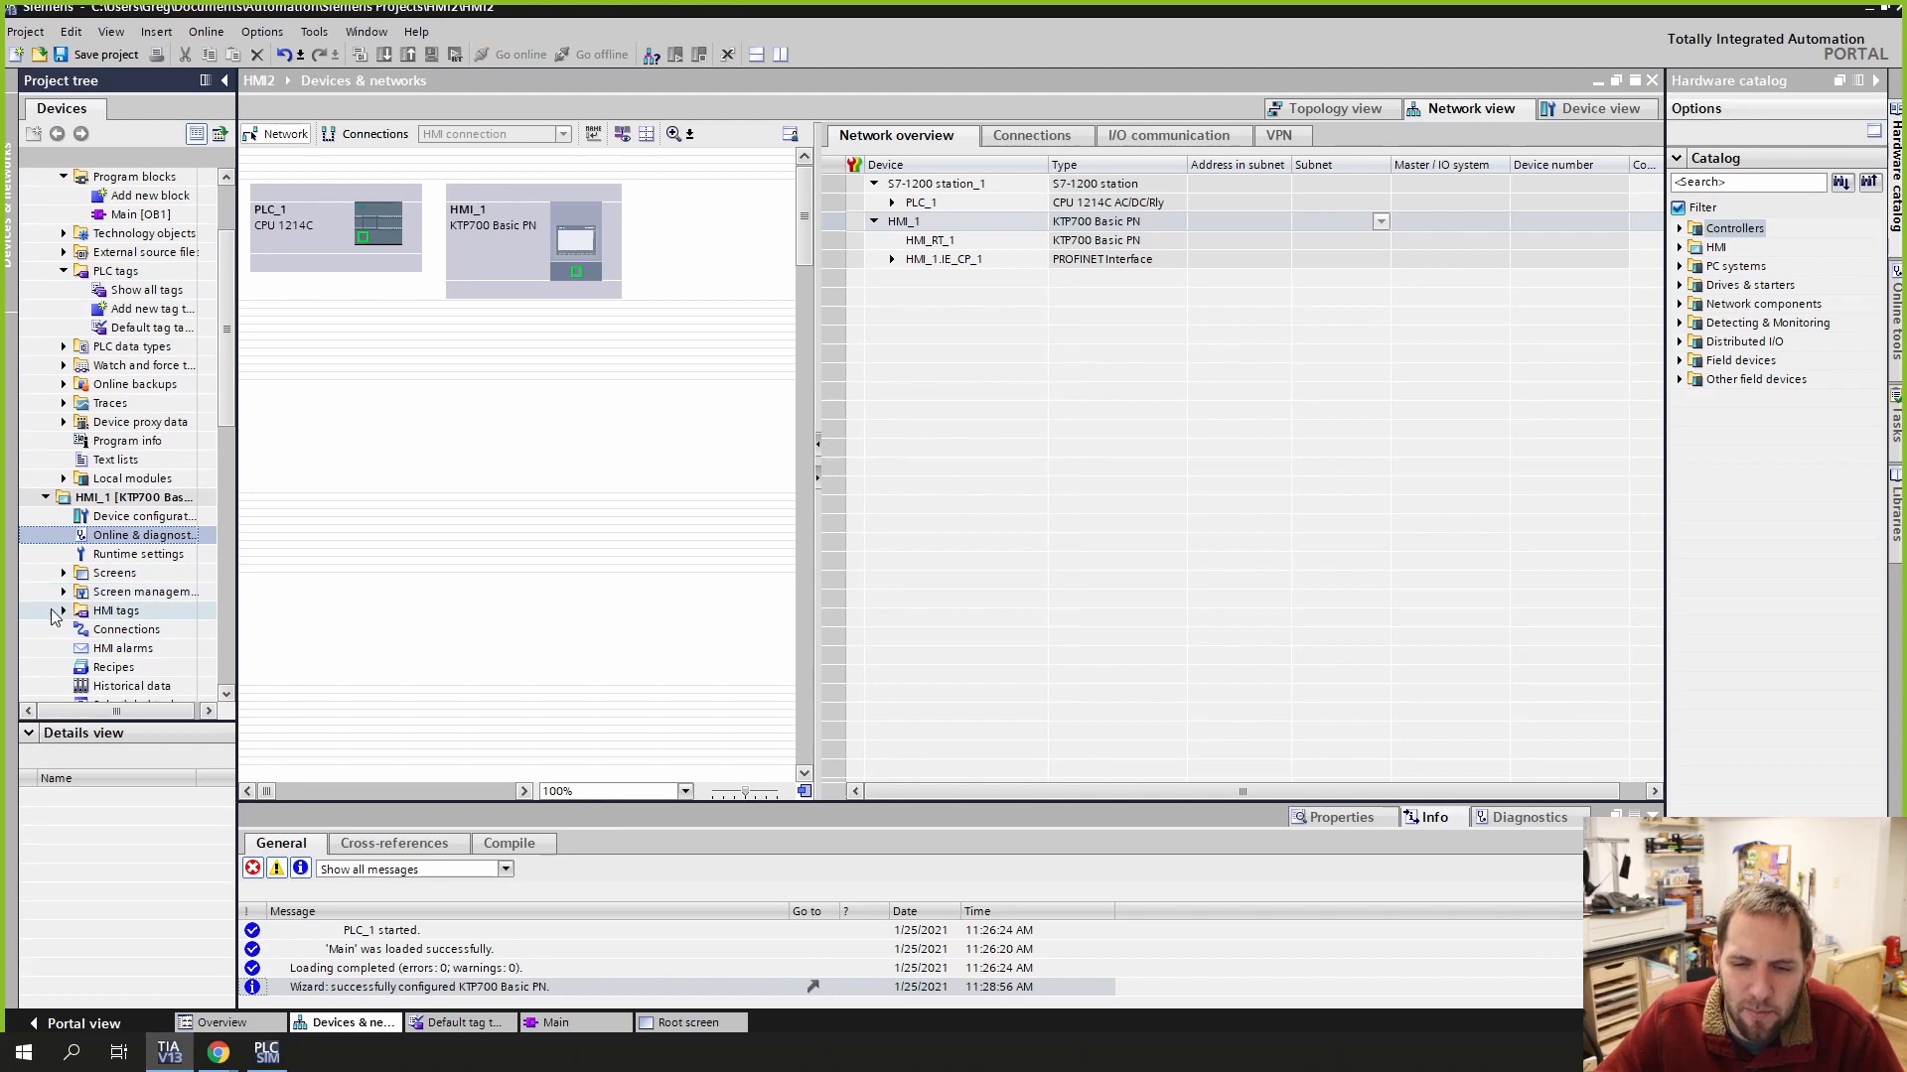
click(63, 611)
double_click(129, 668)
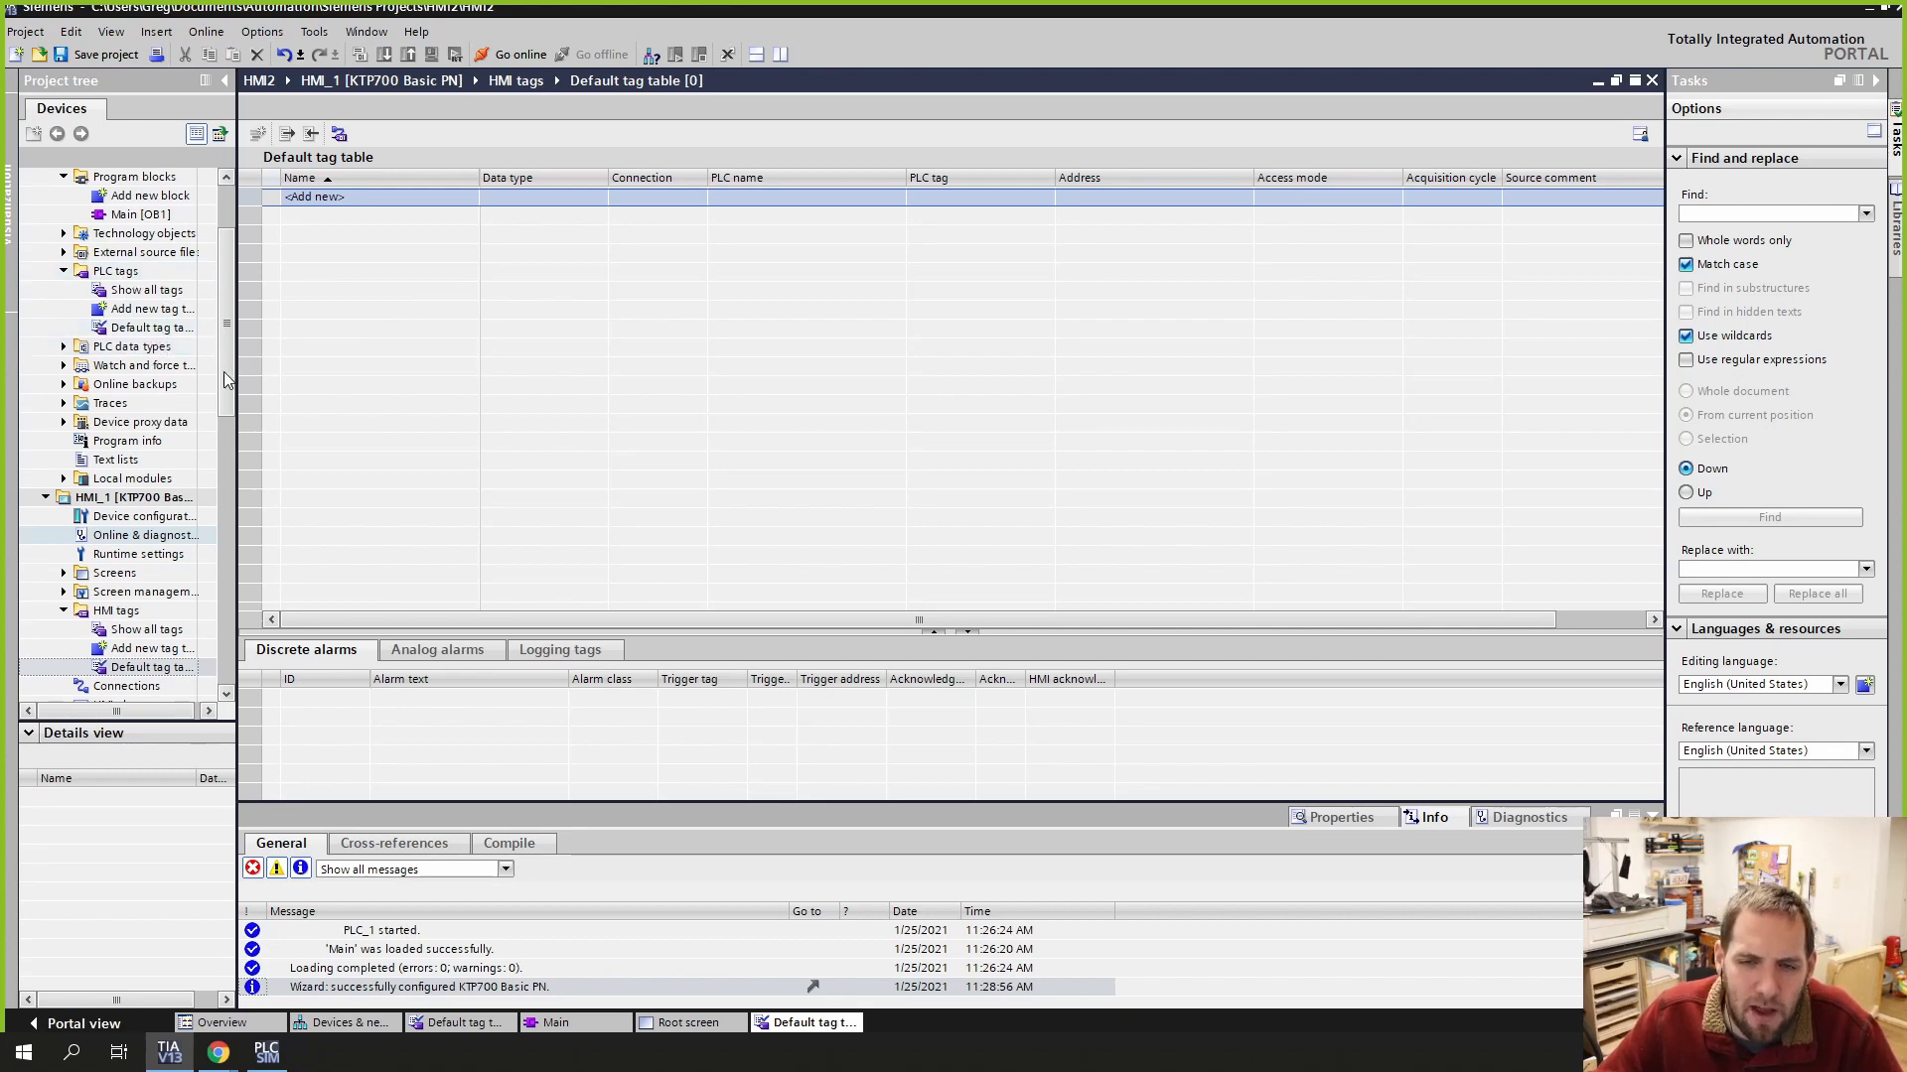
scroll(226, 387, up, 2)
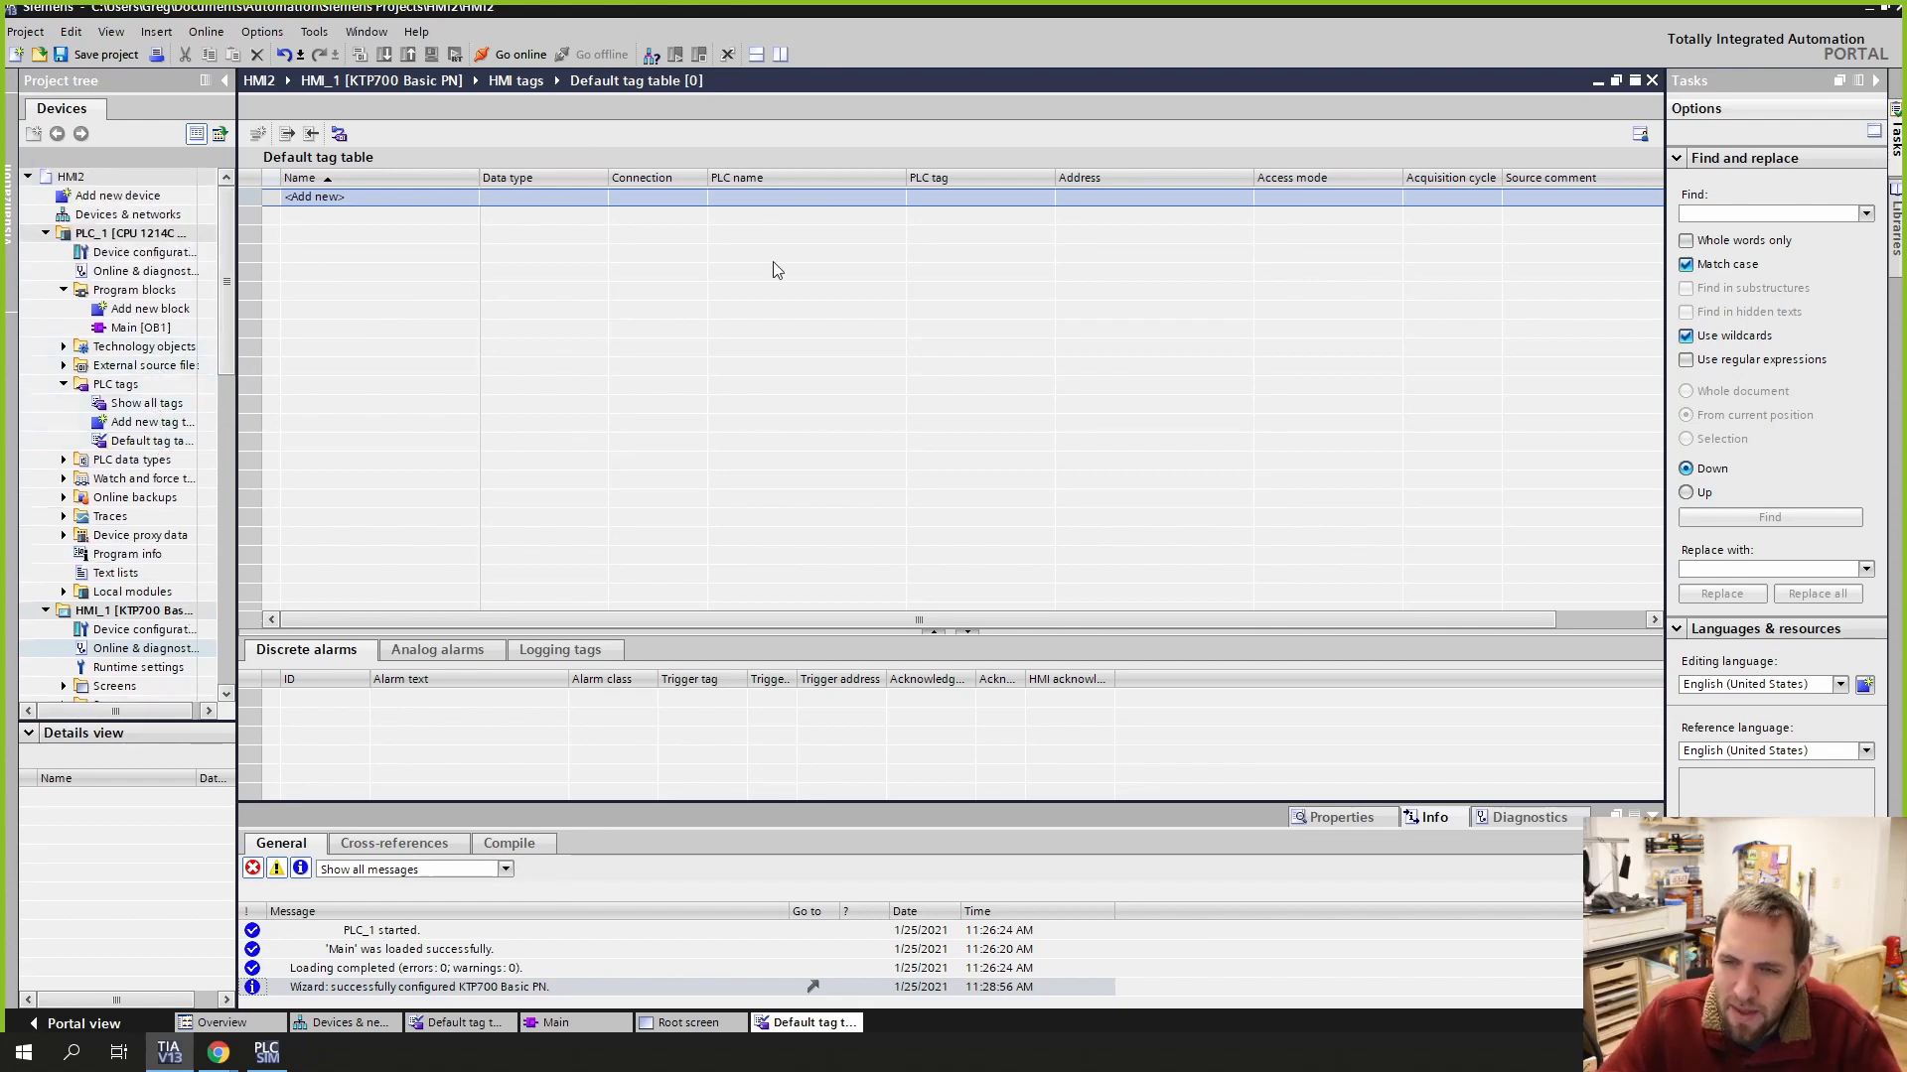
Step: Copy the HMI START, HMI STOP and output tags from the default PLC tag table into the default HMI tag table
click(167, 443)
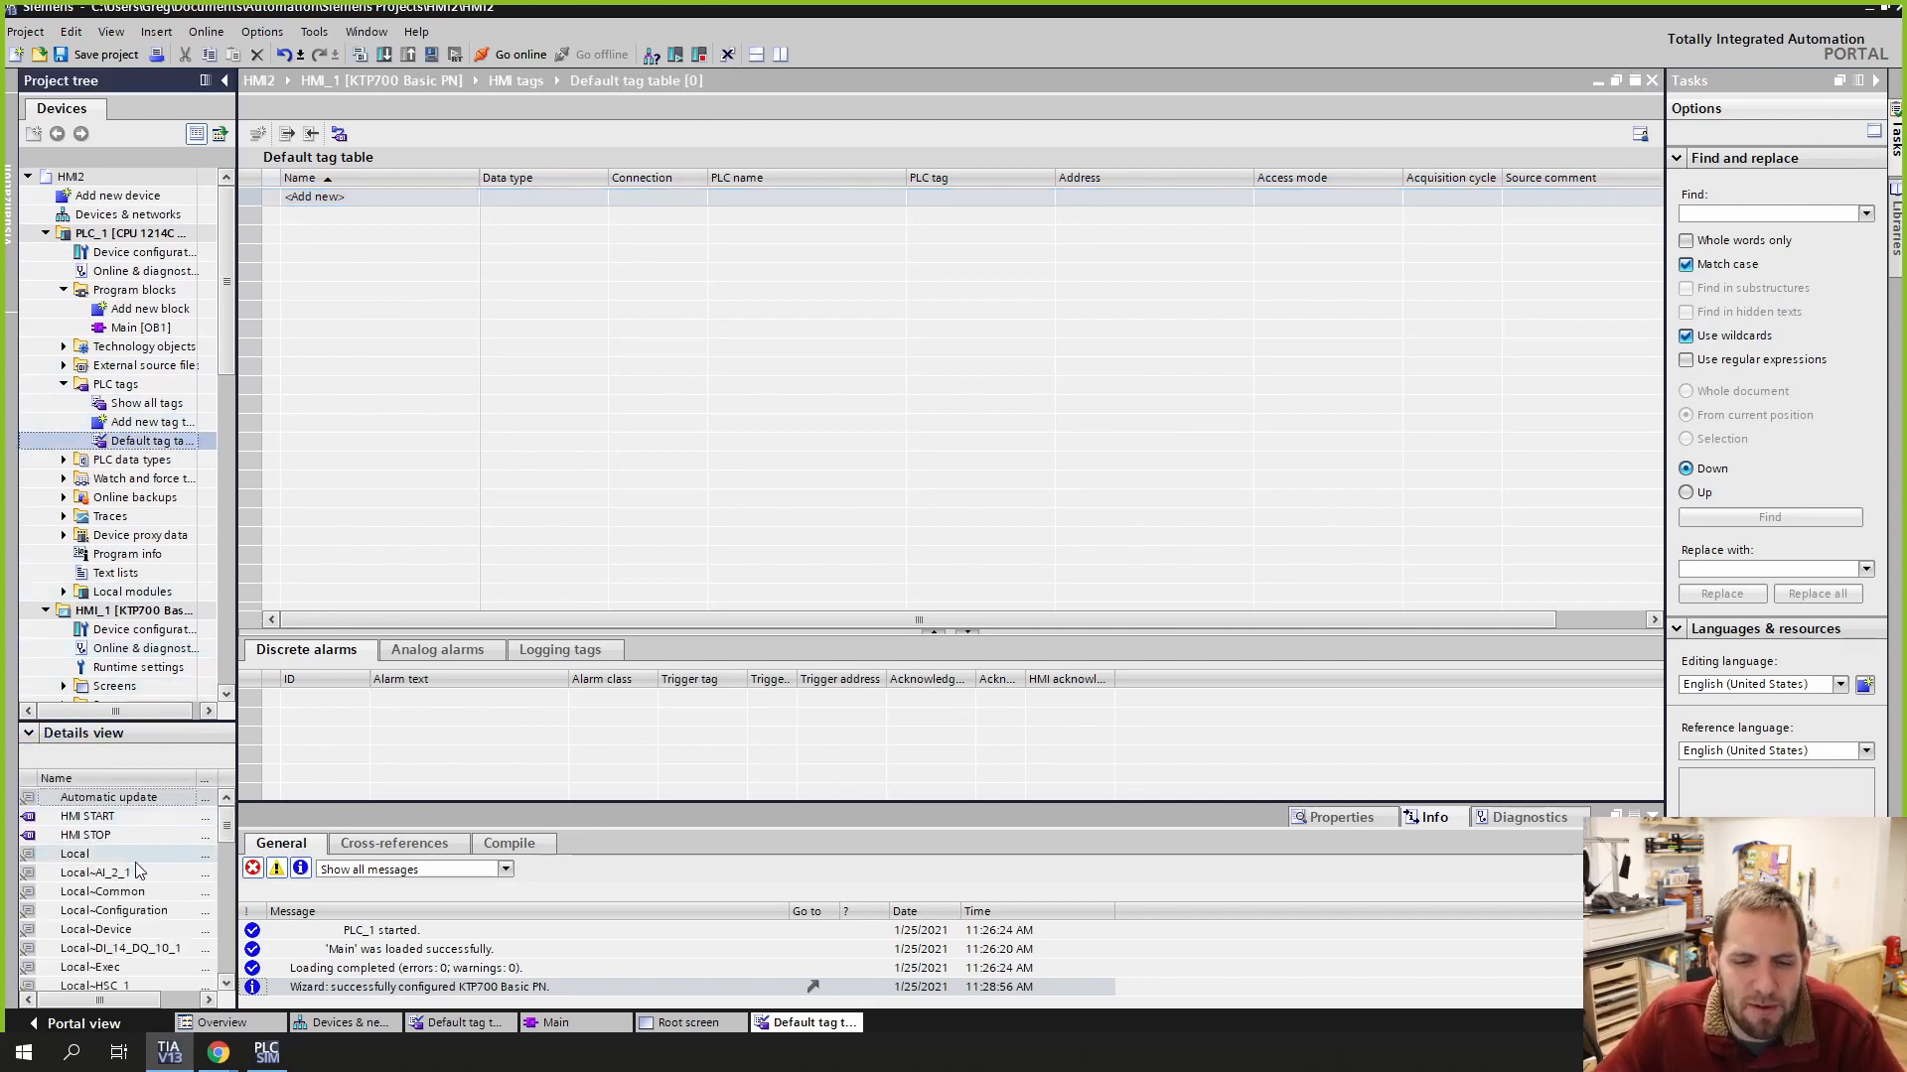
click(112, 818)
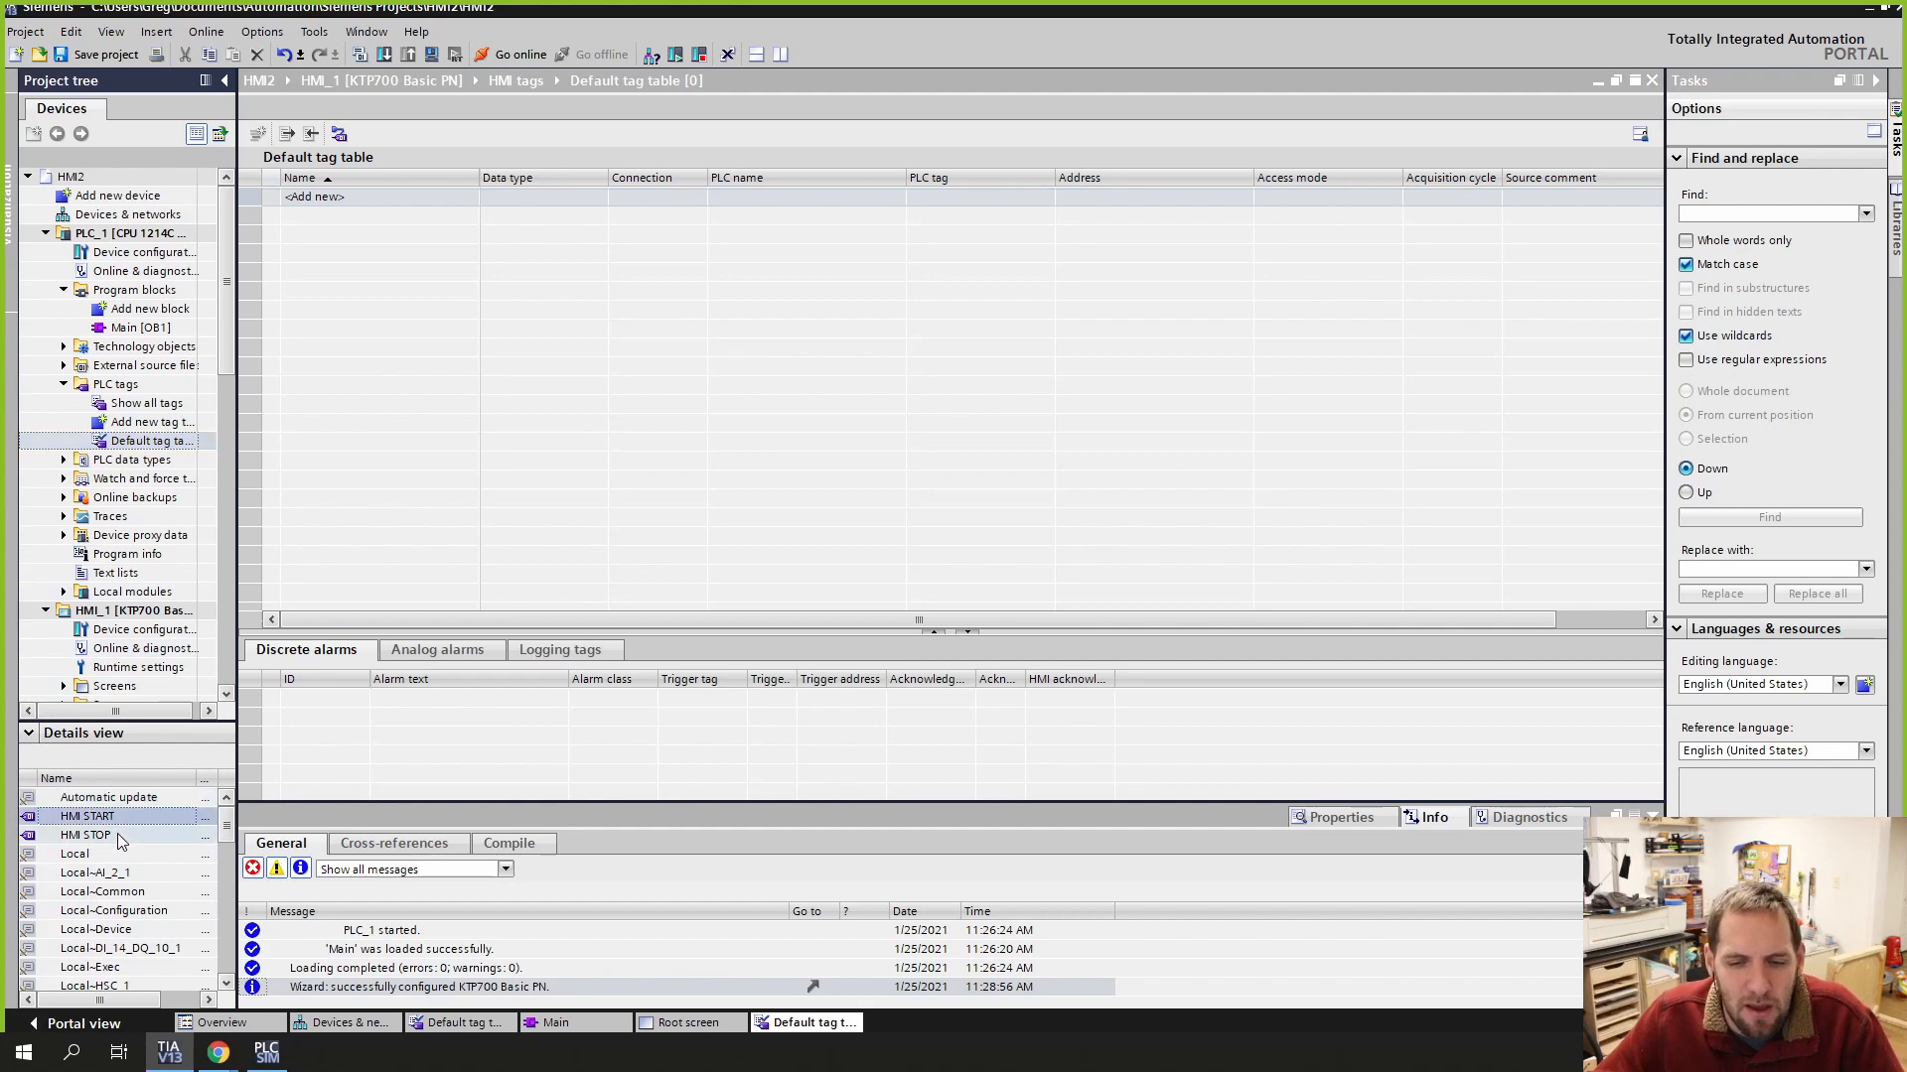
shift+click(118, 834)
drag(86, 830, 470, 476)
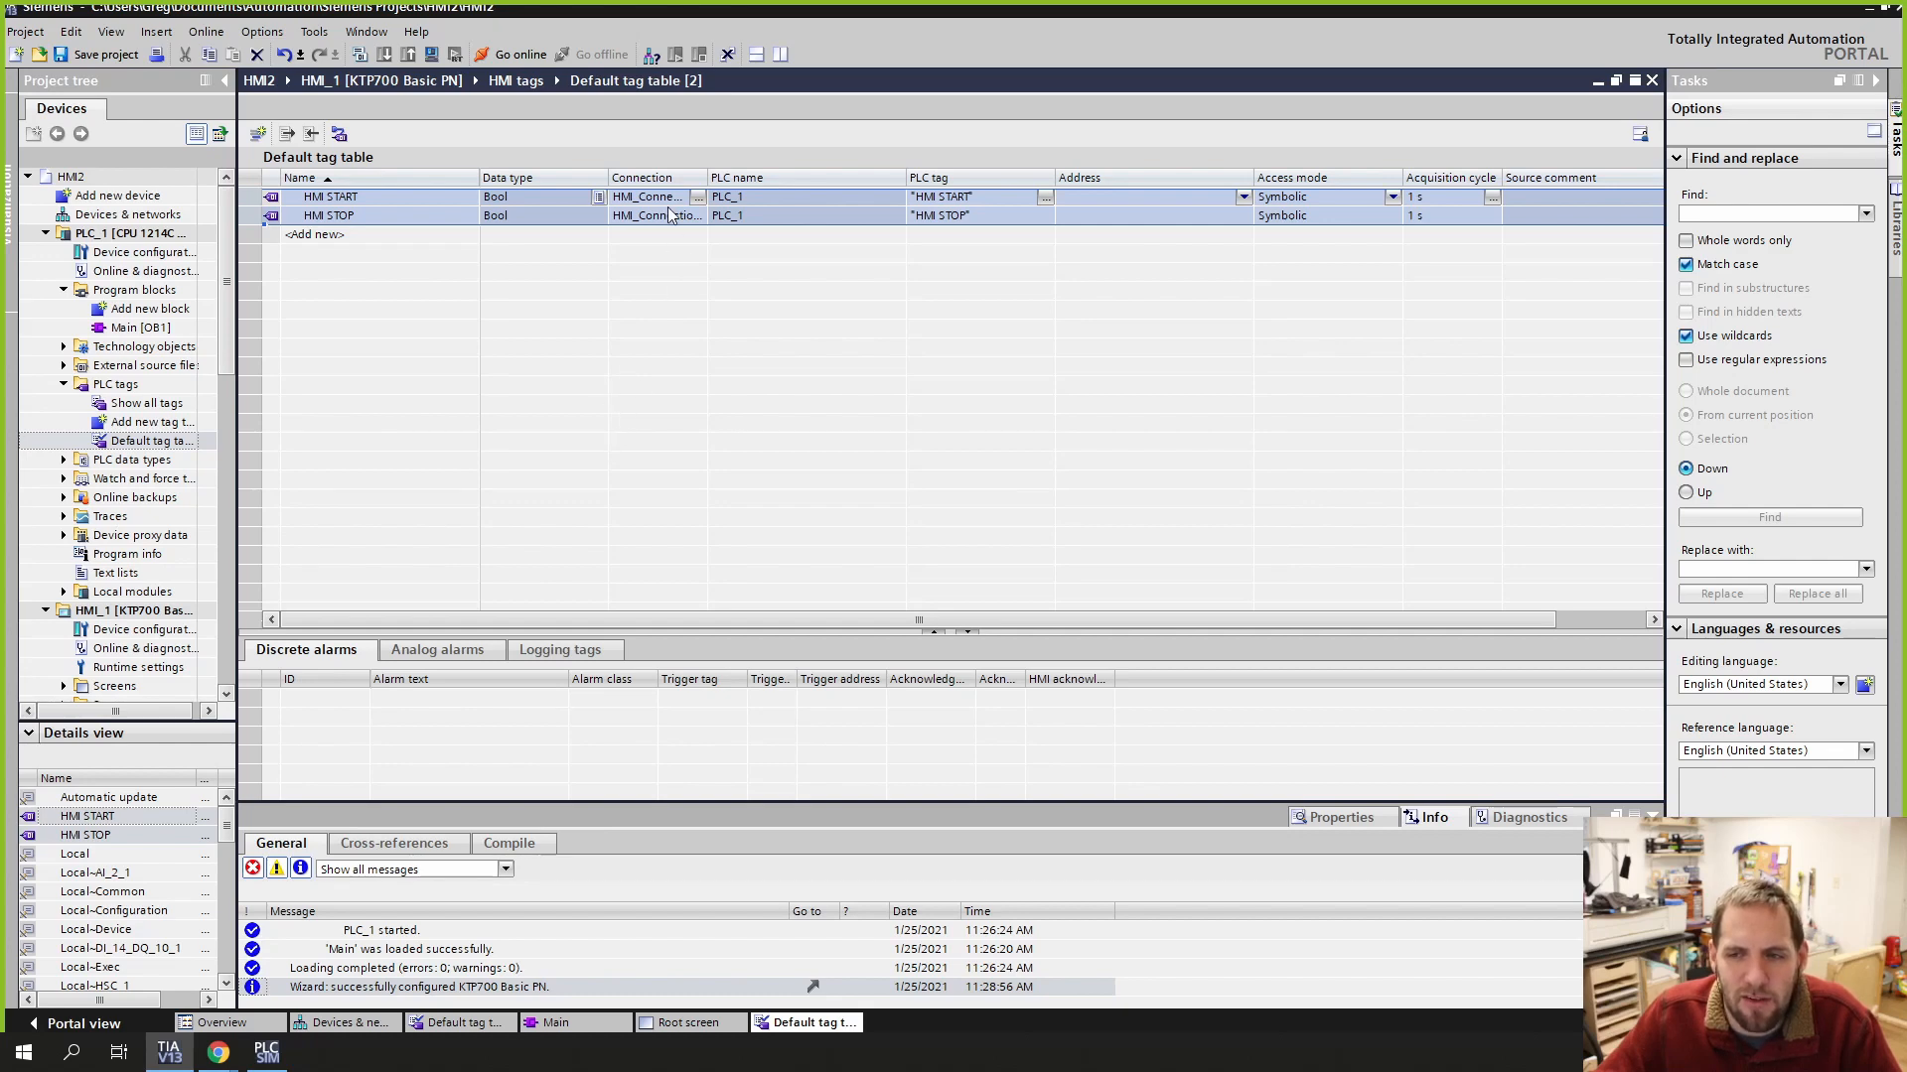
click(749, 211)
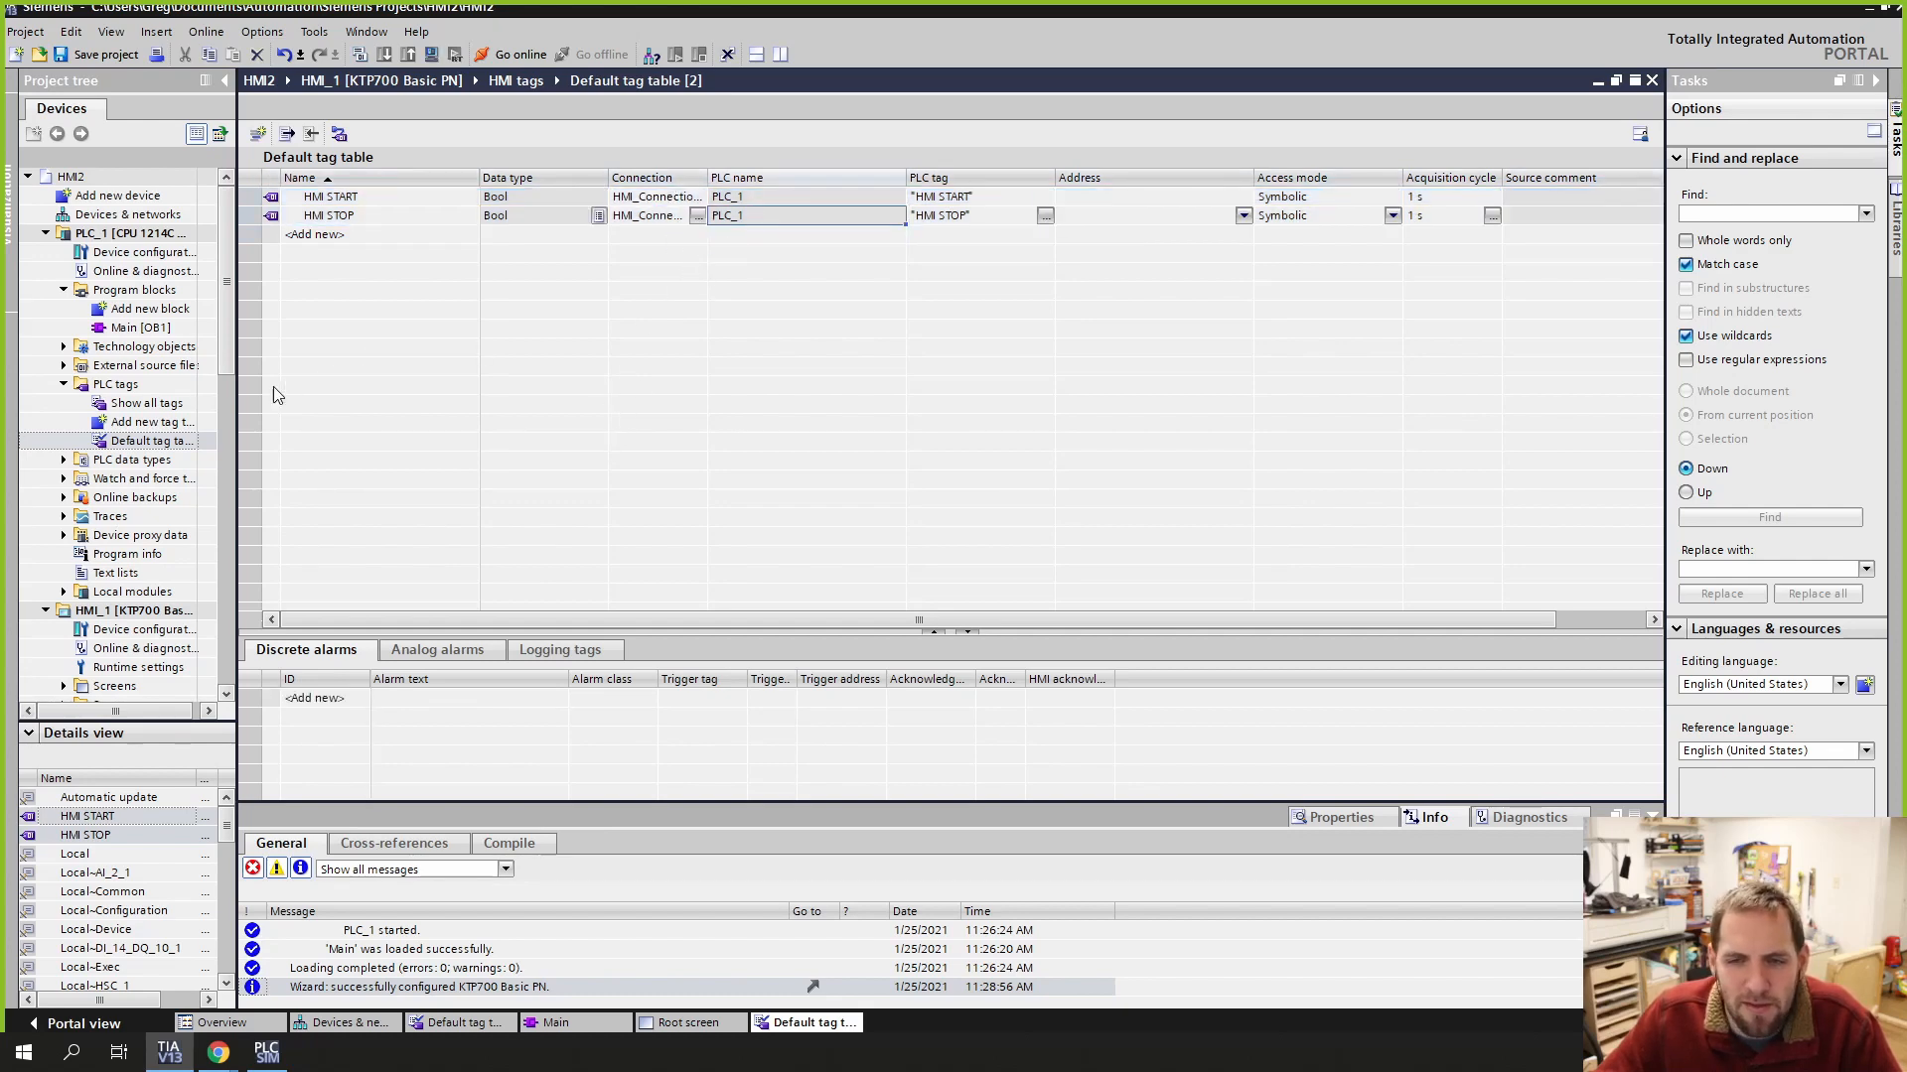
drag(227, 836, 232, 927)
drag(80, 817, 310, 427)
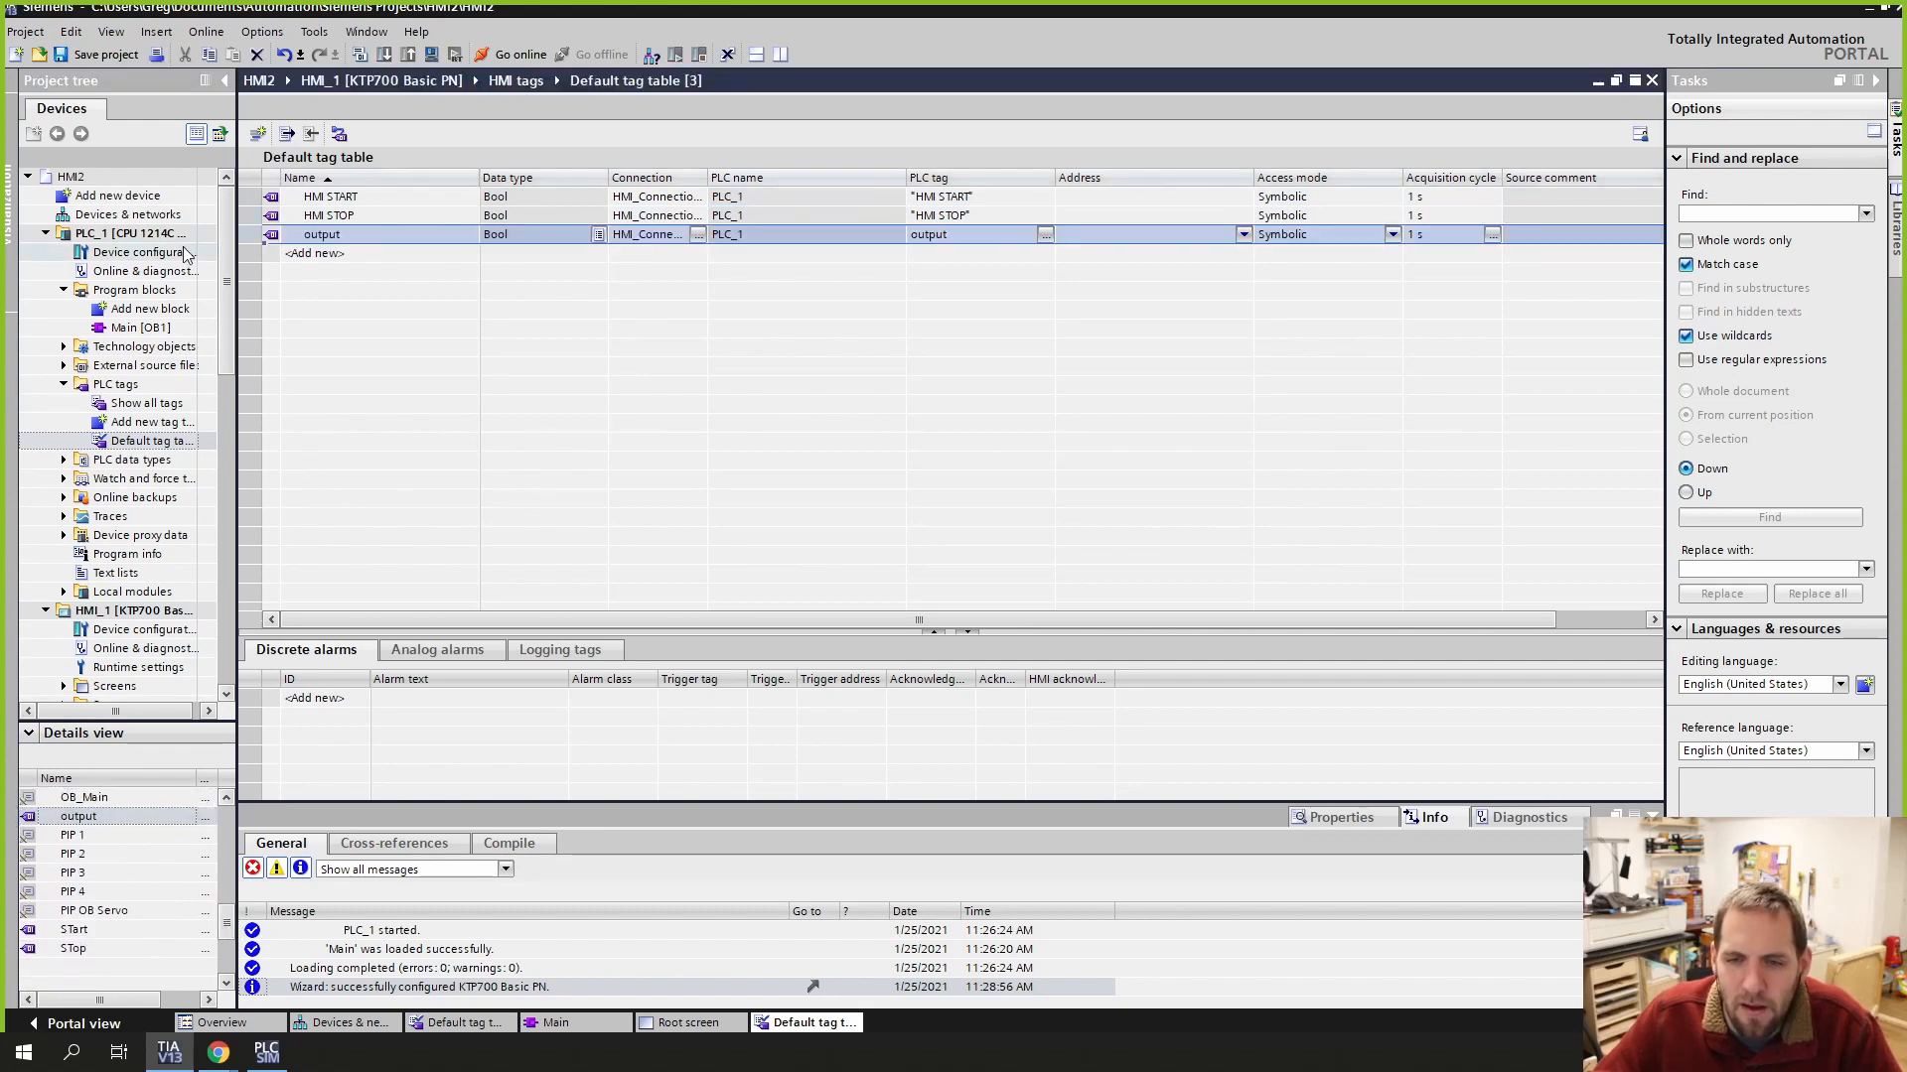
Step: Examine the link between PLC_1 and HMI_1 in Devices & networks with HMI connections highlighted
click(117, 217)
double_click(116, 216)
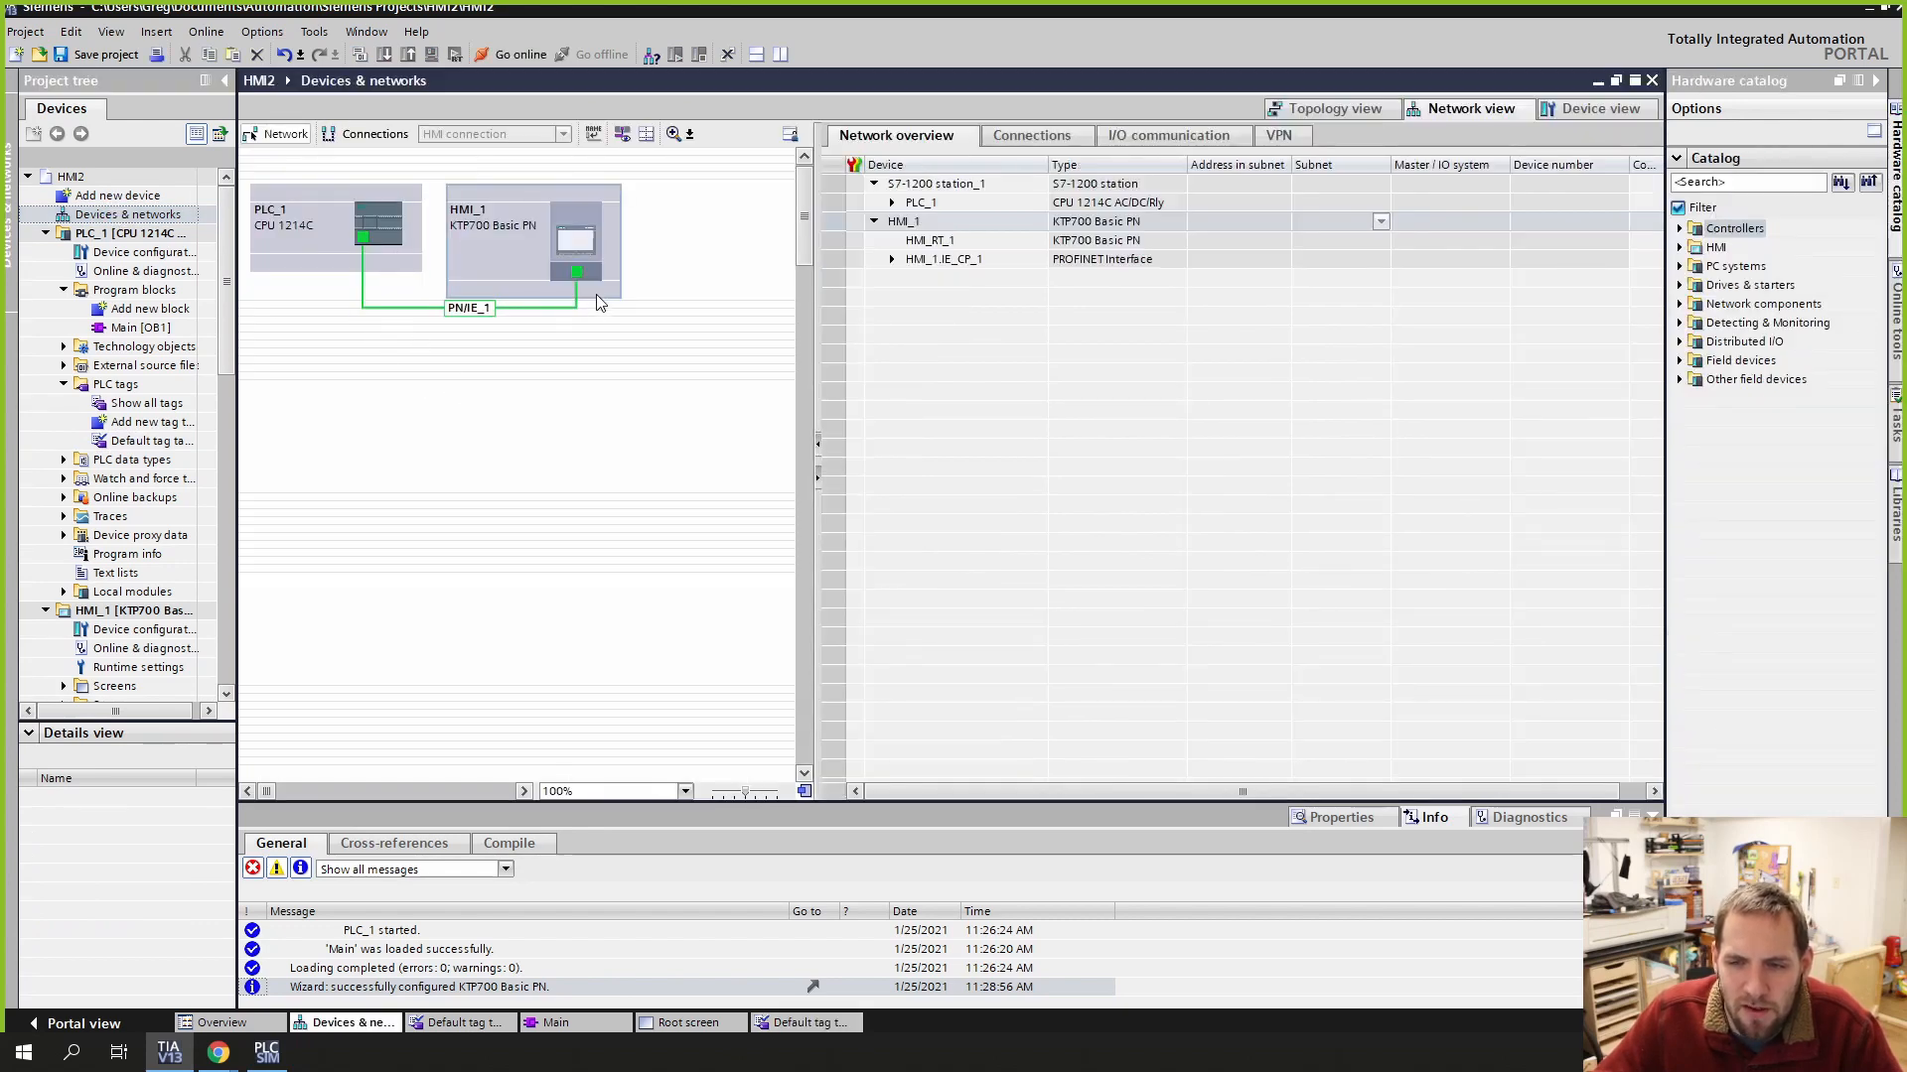
click(367, 133)
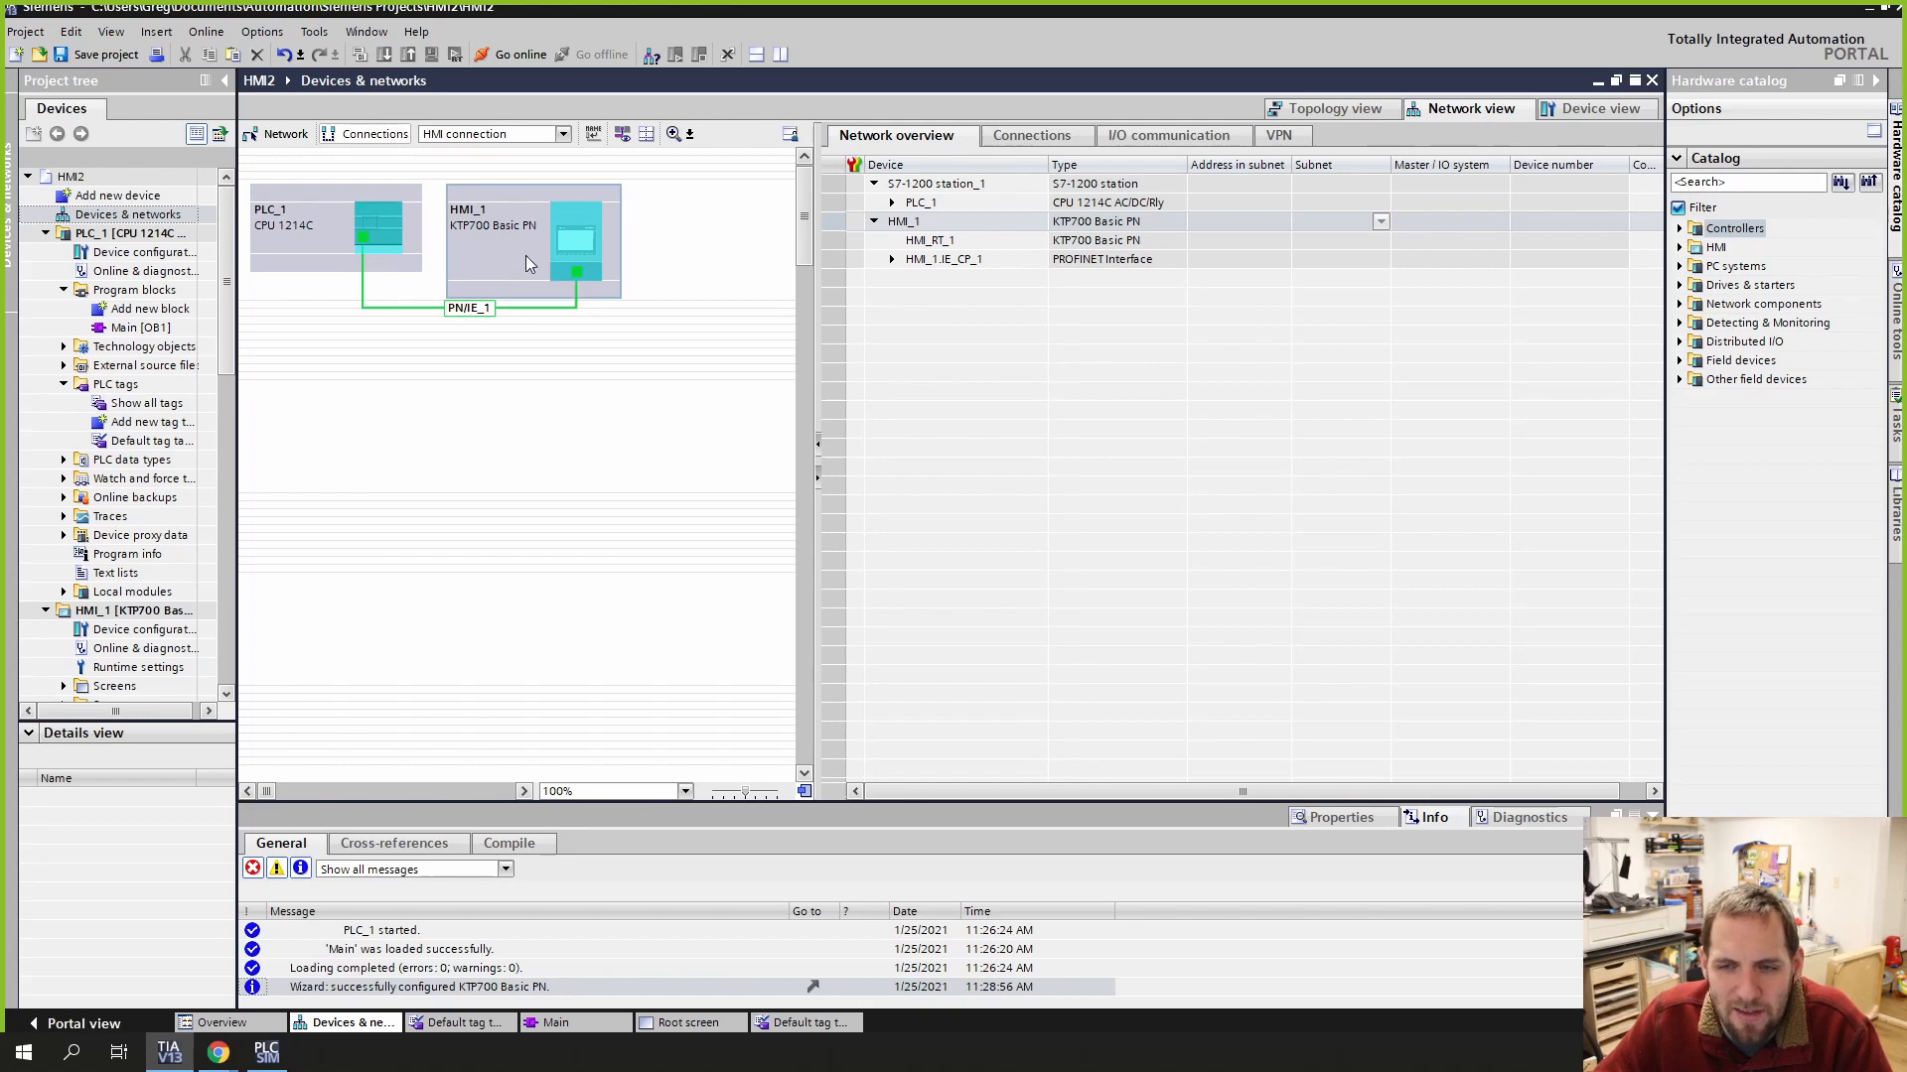
Step: Undo the HMI tag additions and the creation of HMI_1, and reopen Devices & networks
key(ctrl+z)
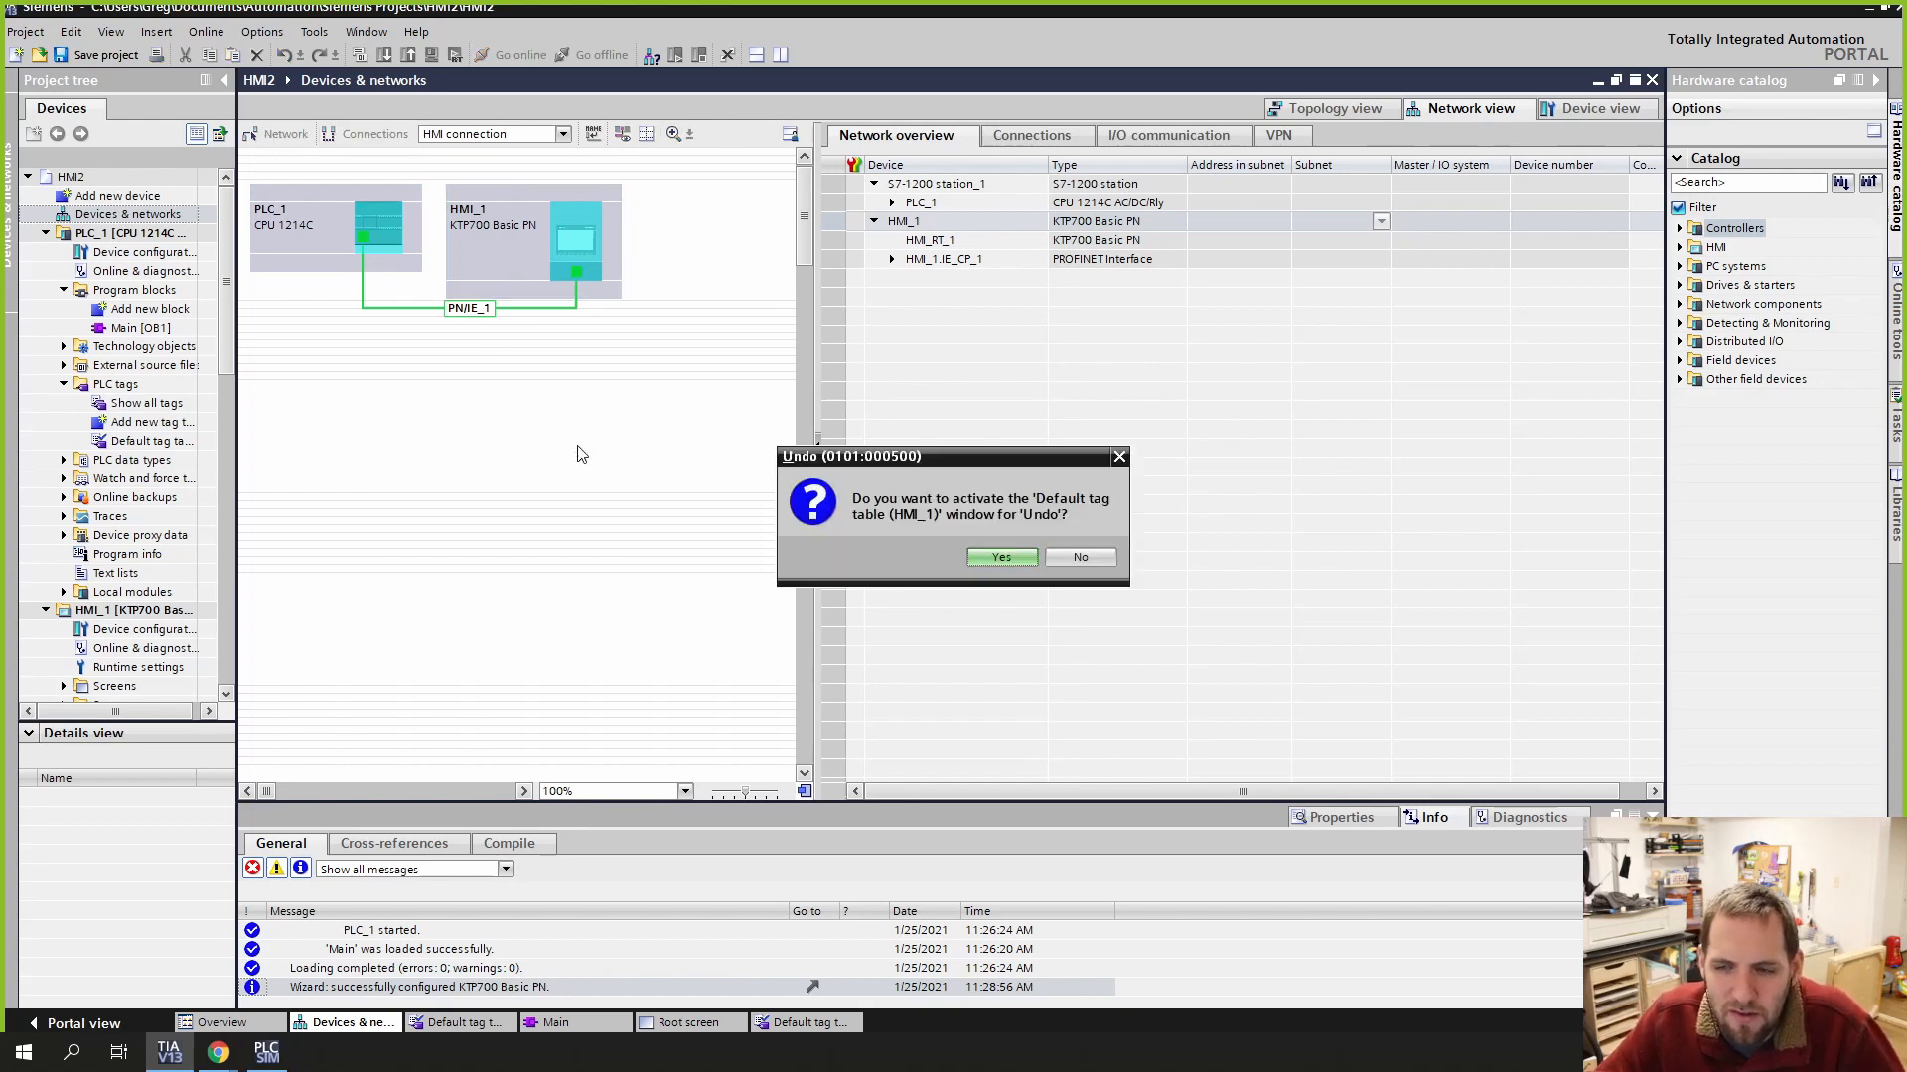
click(1001, 557)
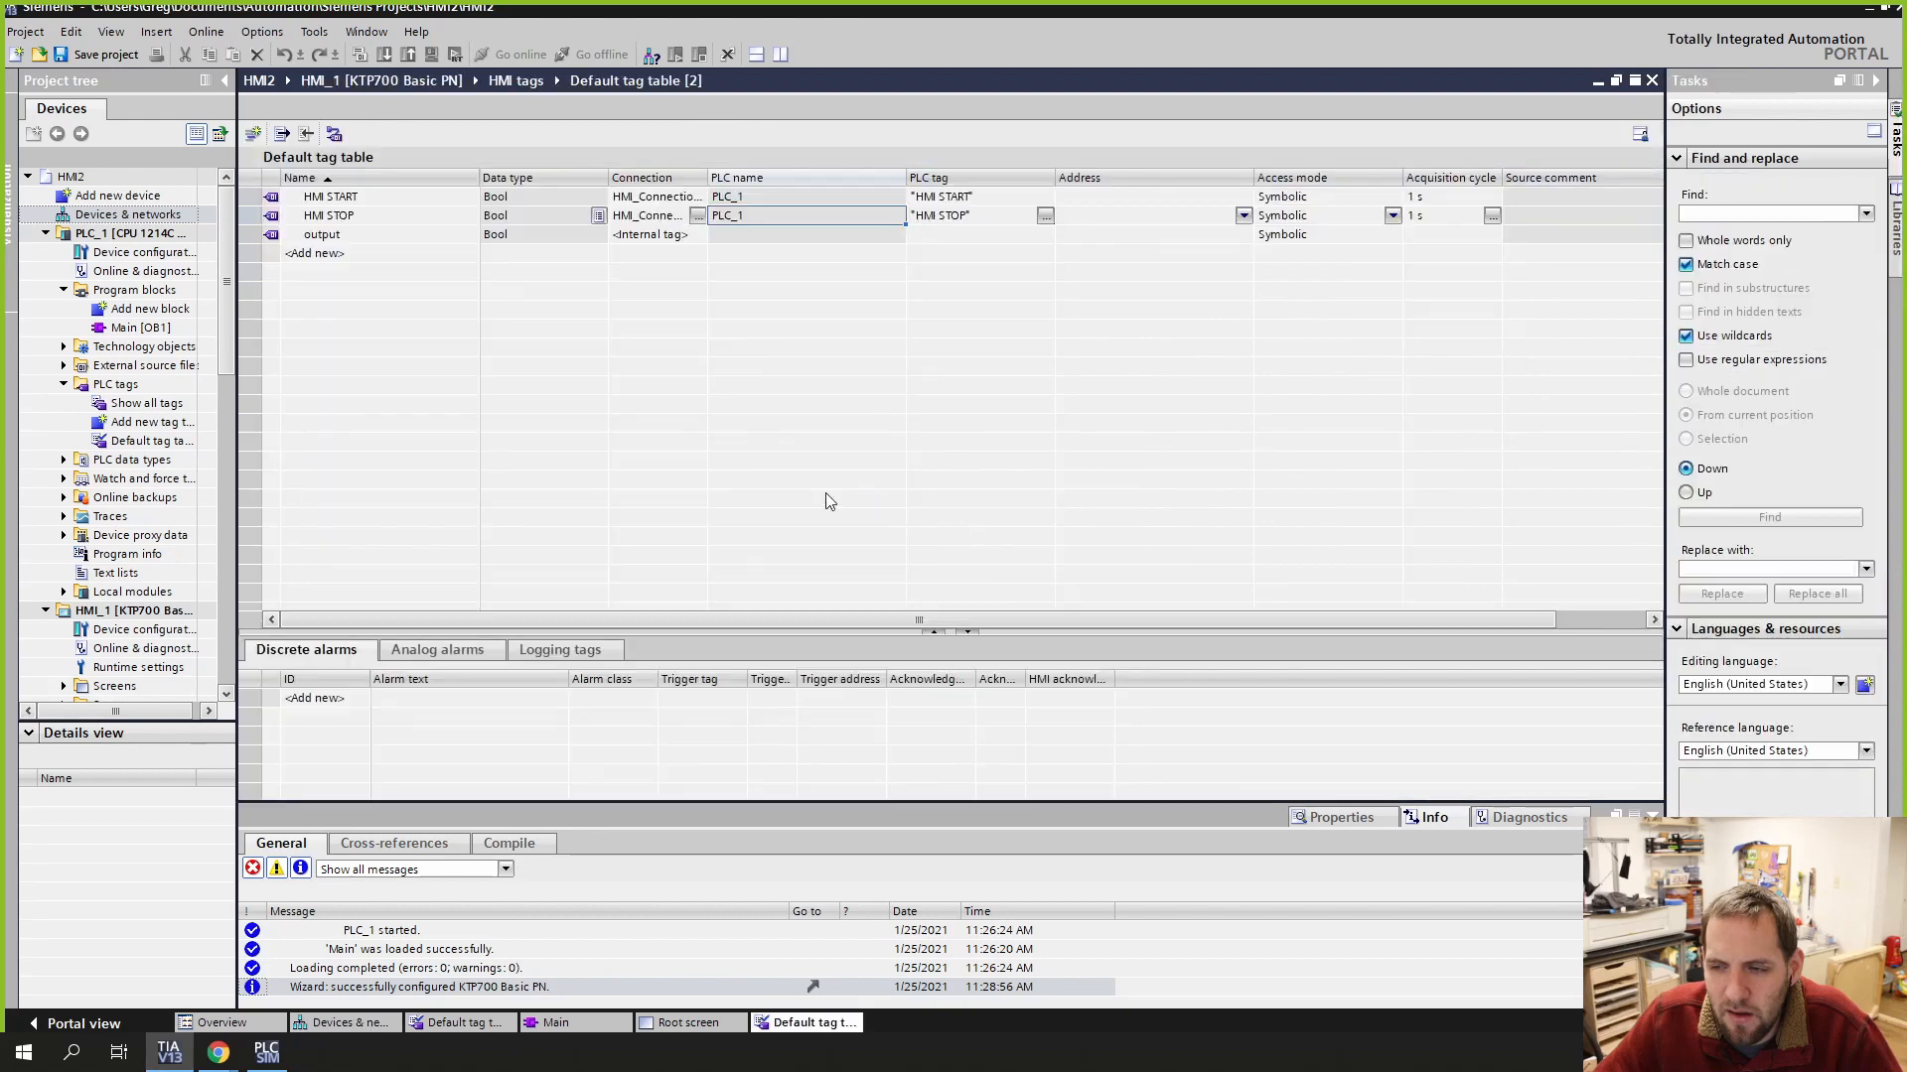
key(ctrl+z)
key(ctrl+z)
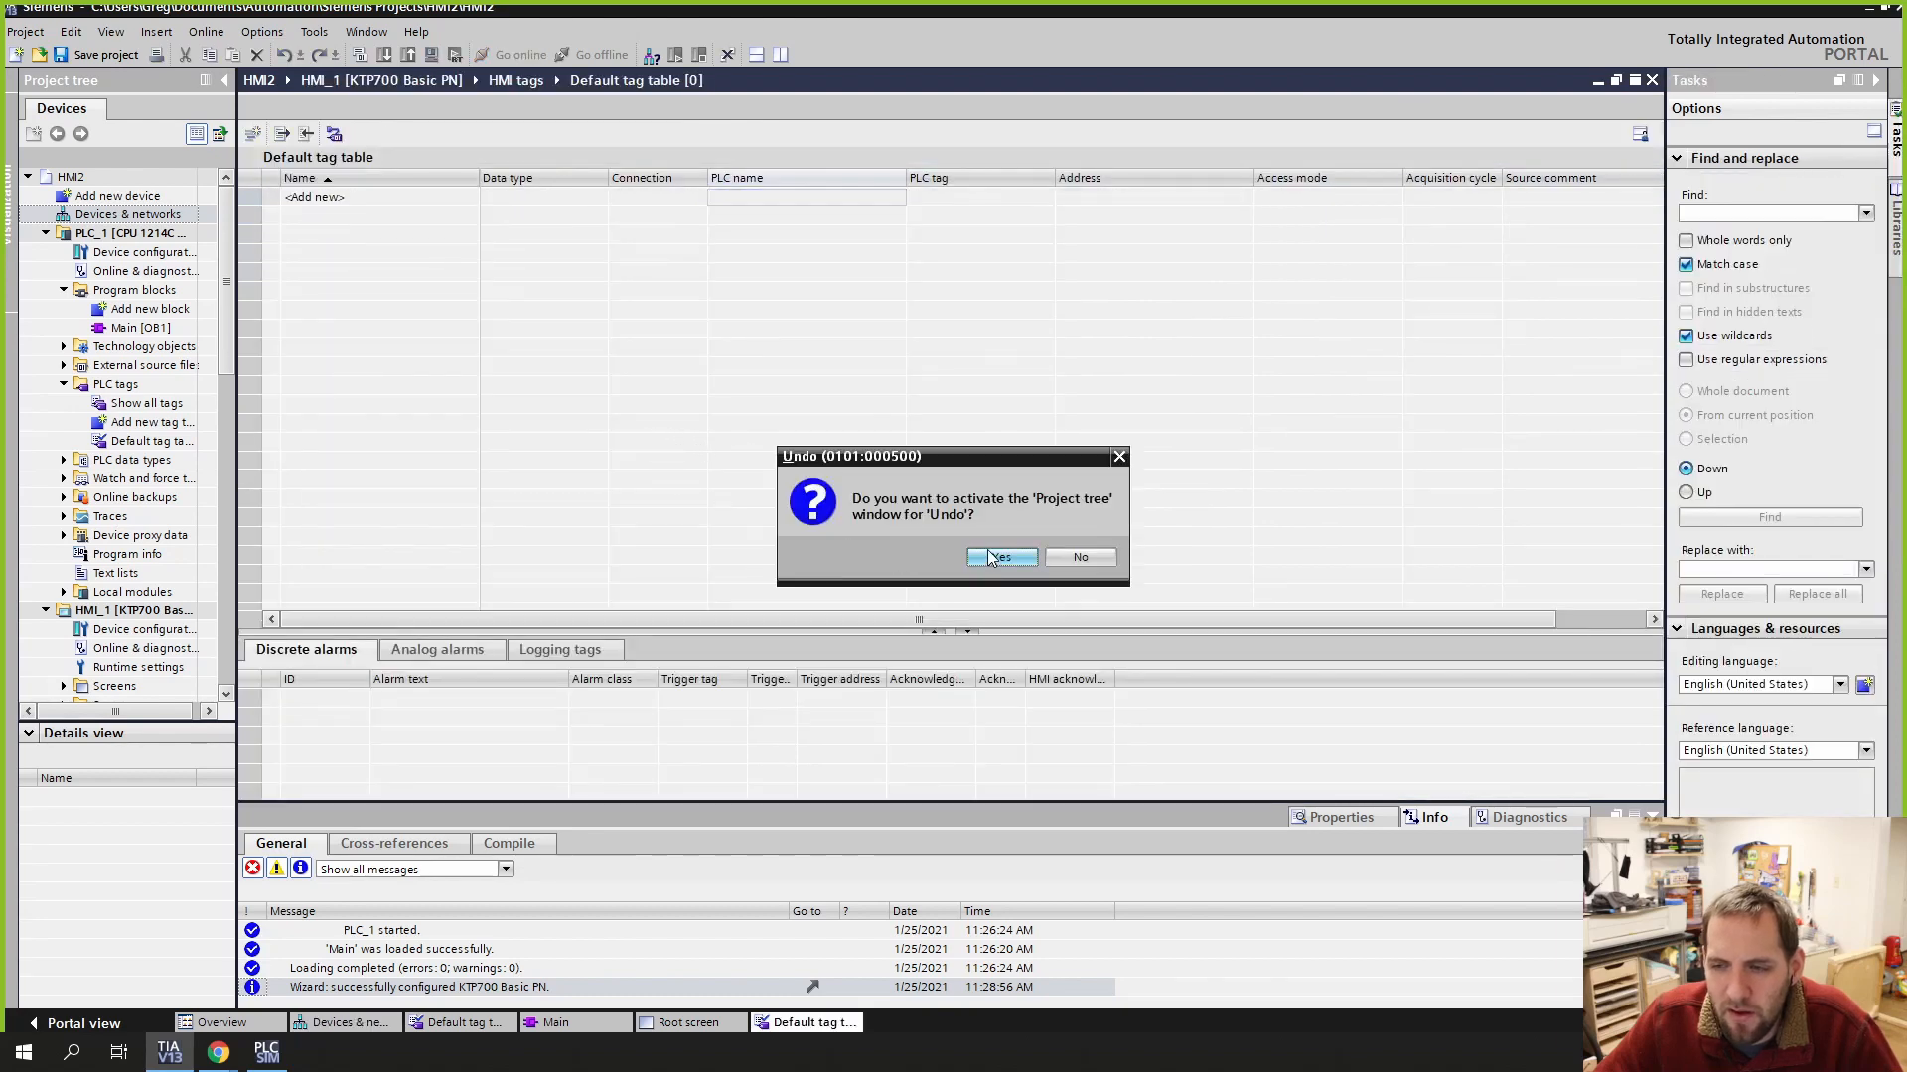
click(999, 559)
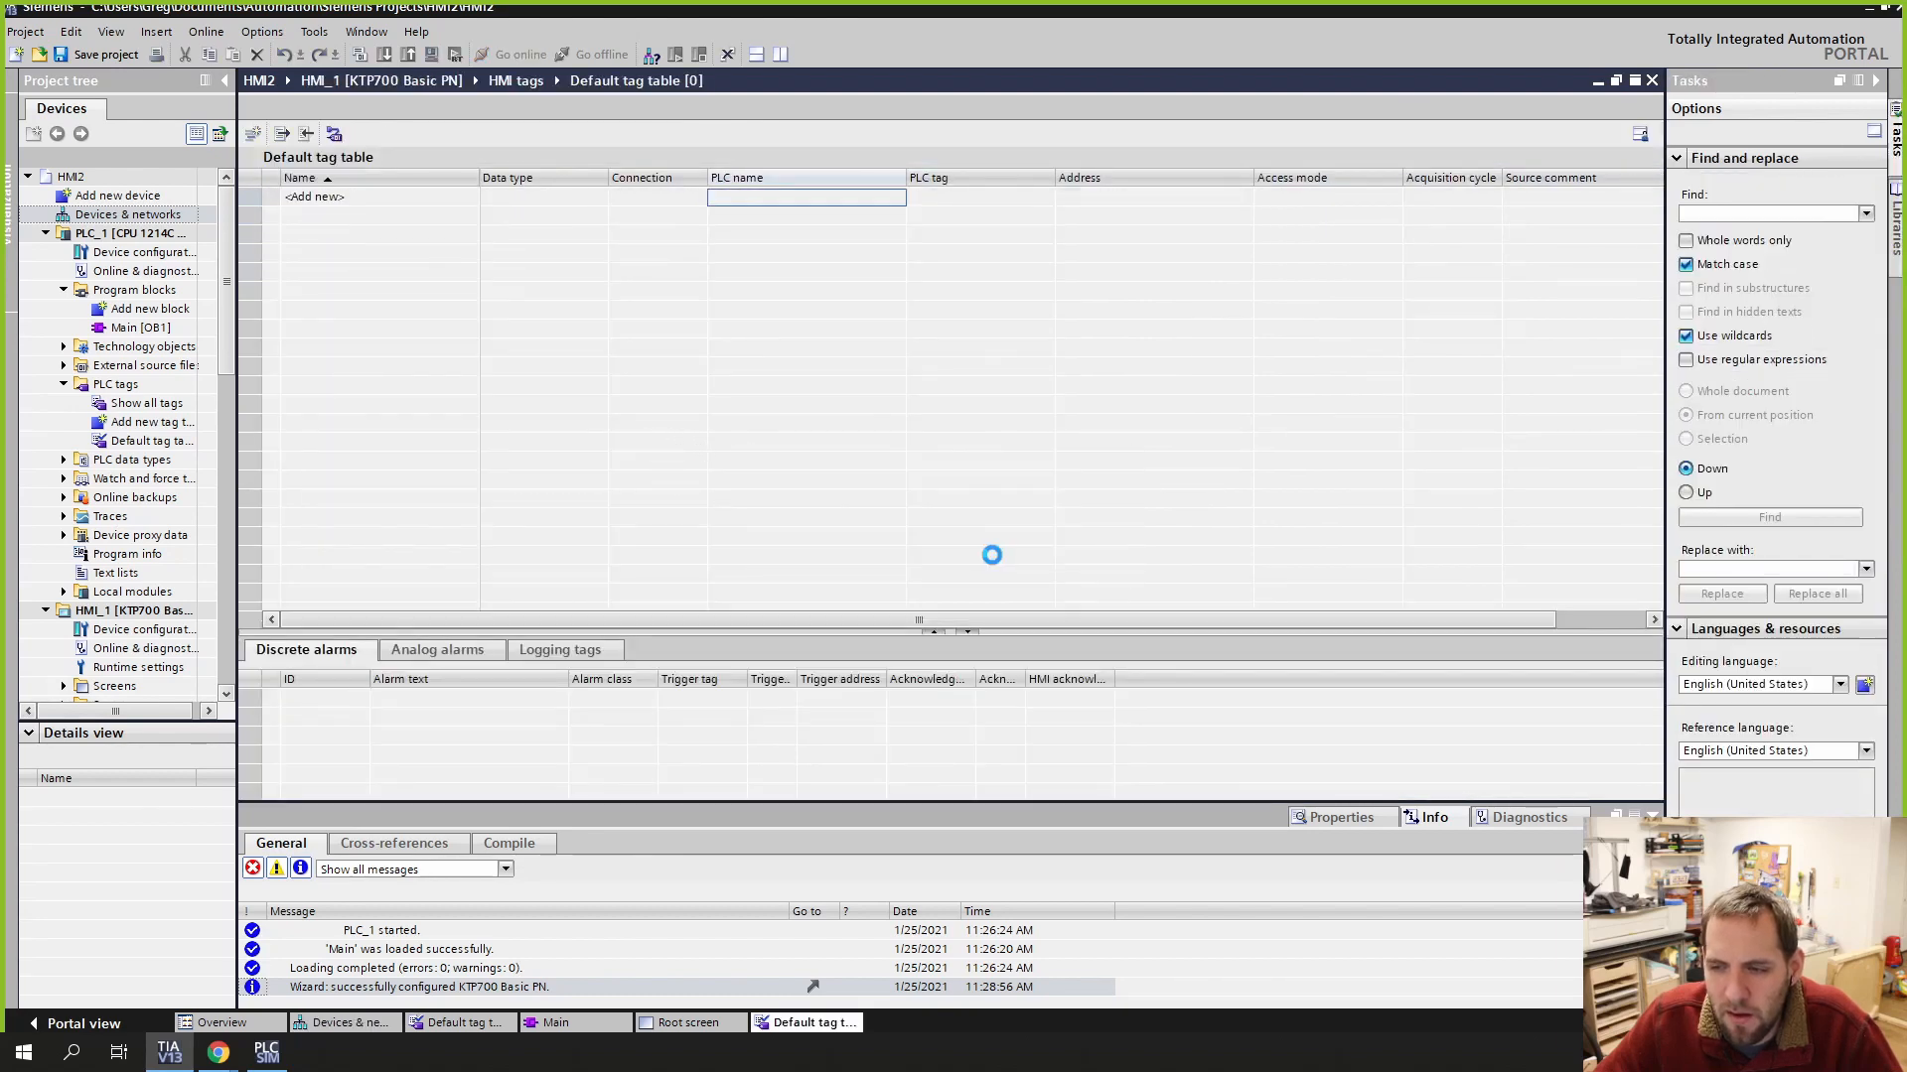
double_click(101, 214)
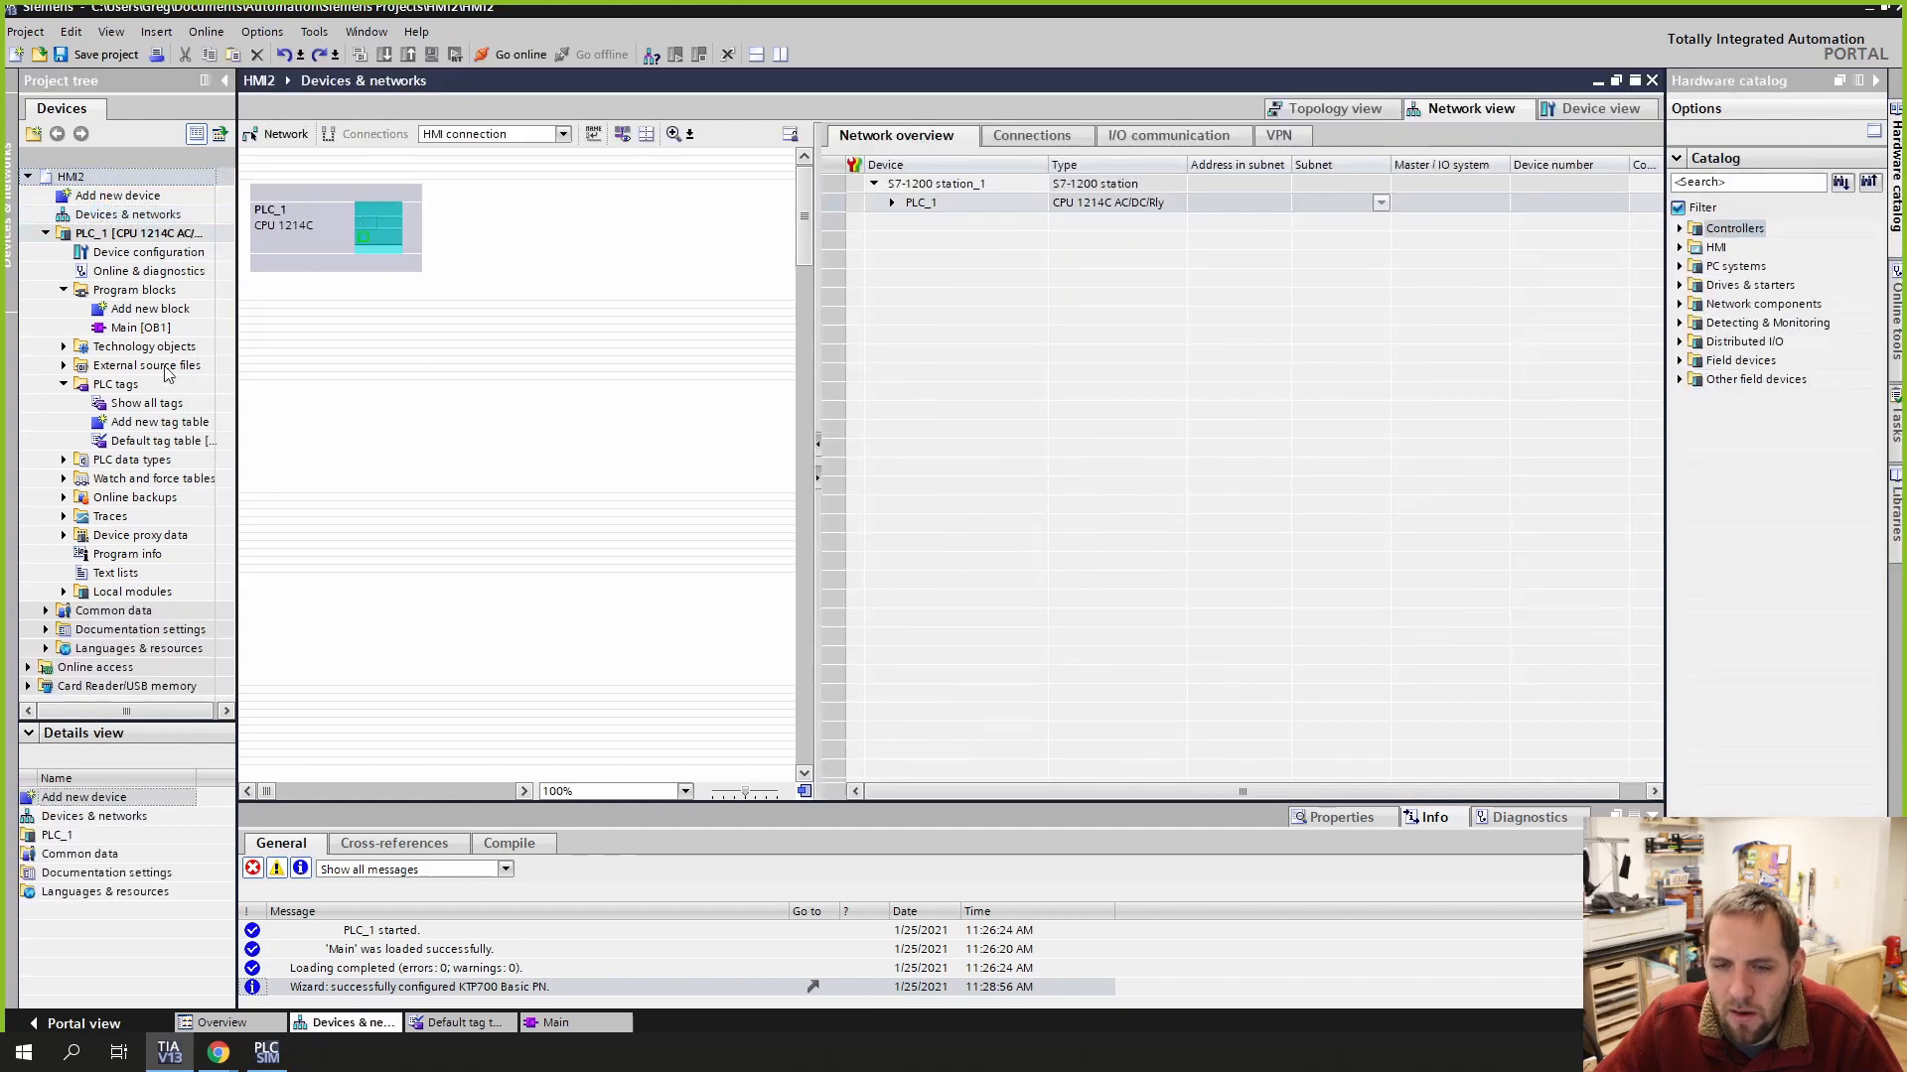
Step: Add a new 7" KTP700 Basic HMI device with article number 6AV2 123-2GB03-0AX0 and start its device wizard
double_click(114, 196)
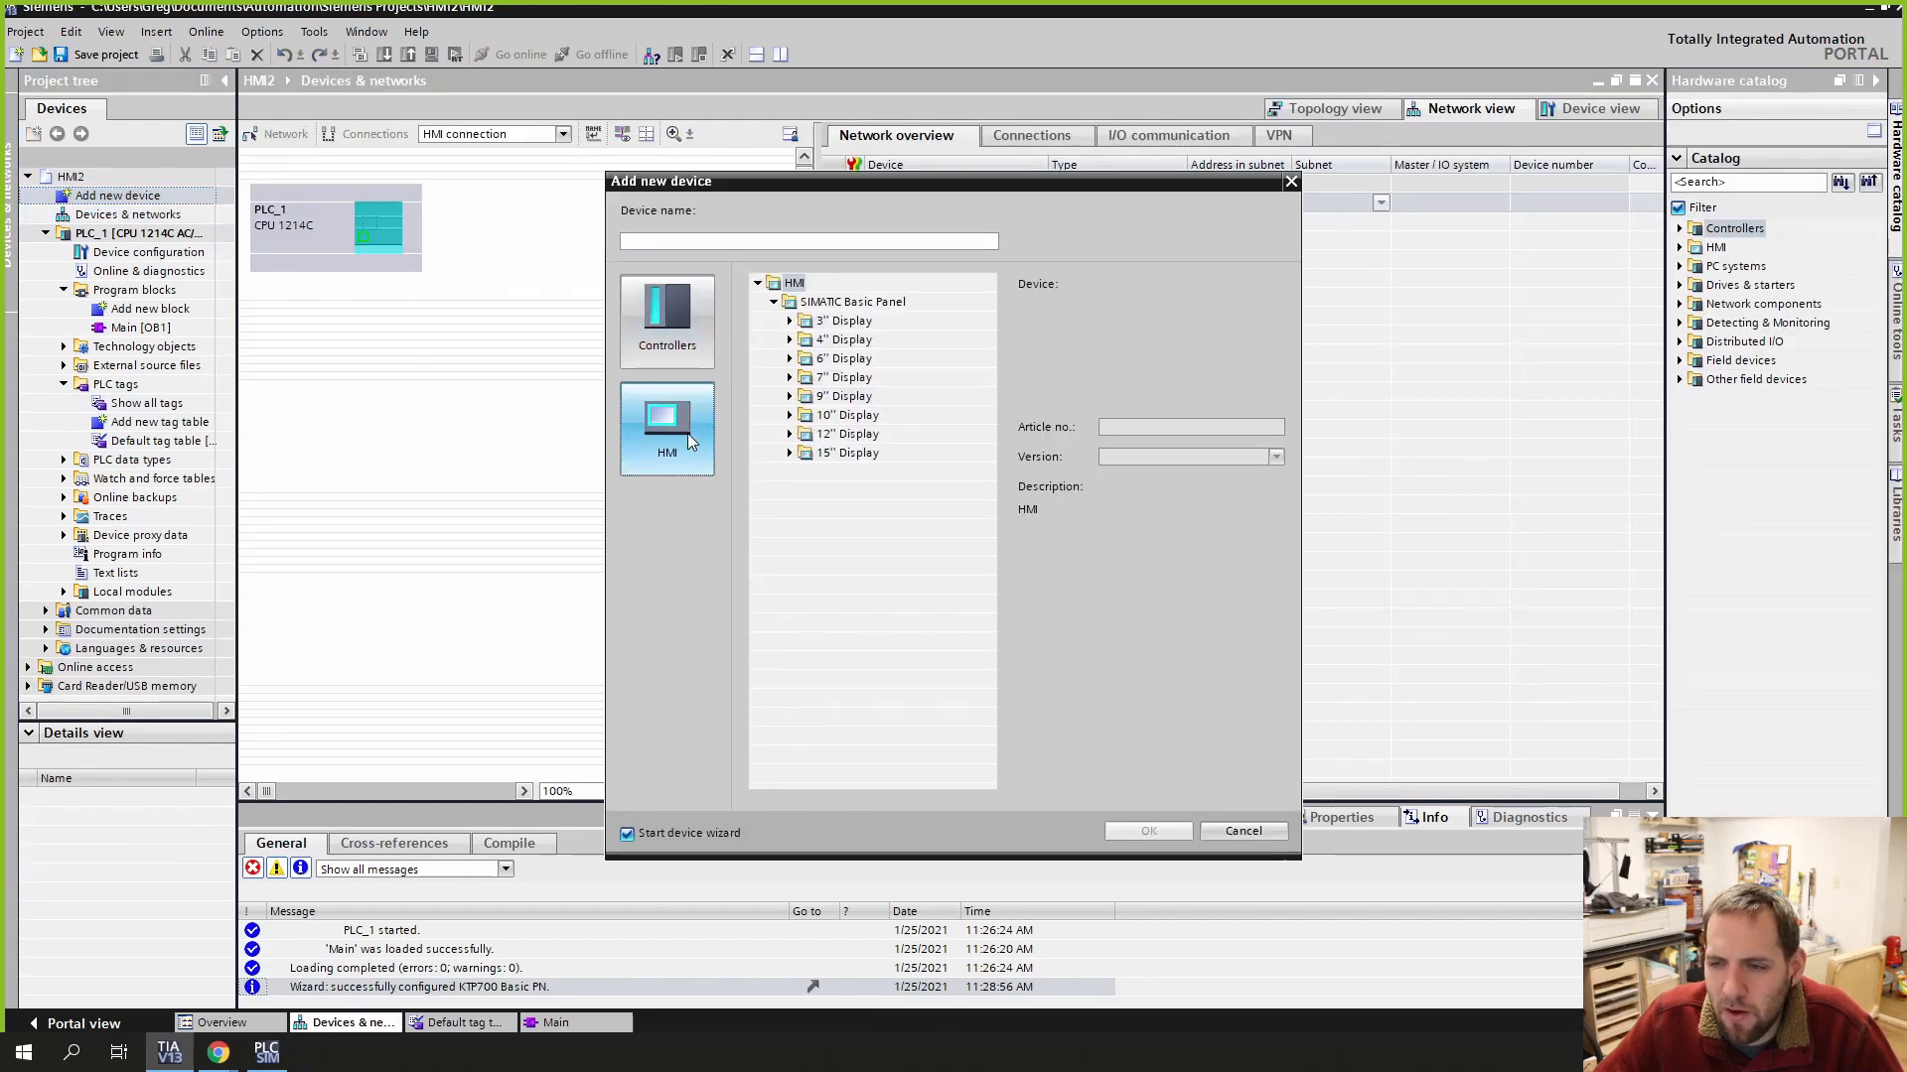
click(789, 378)
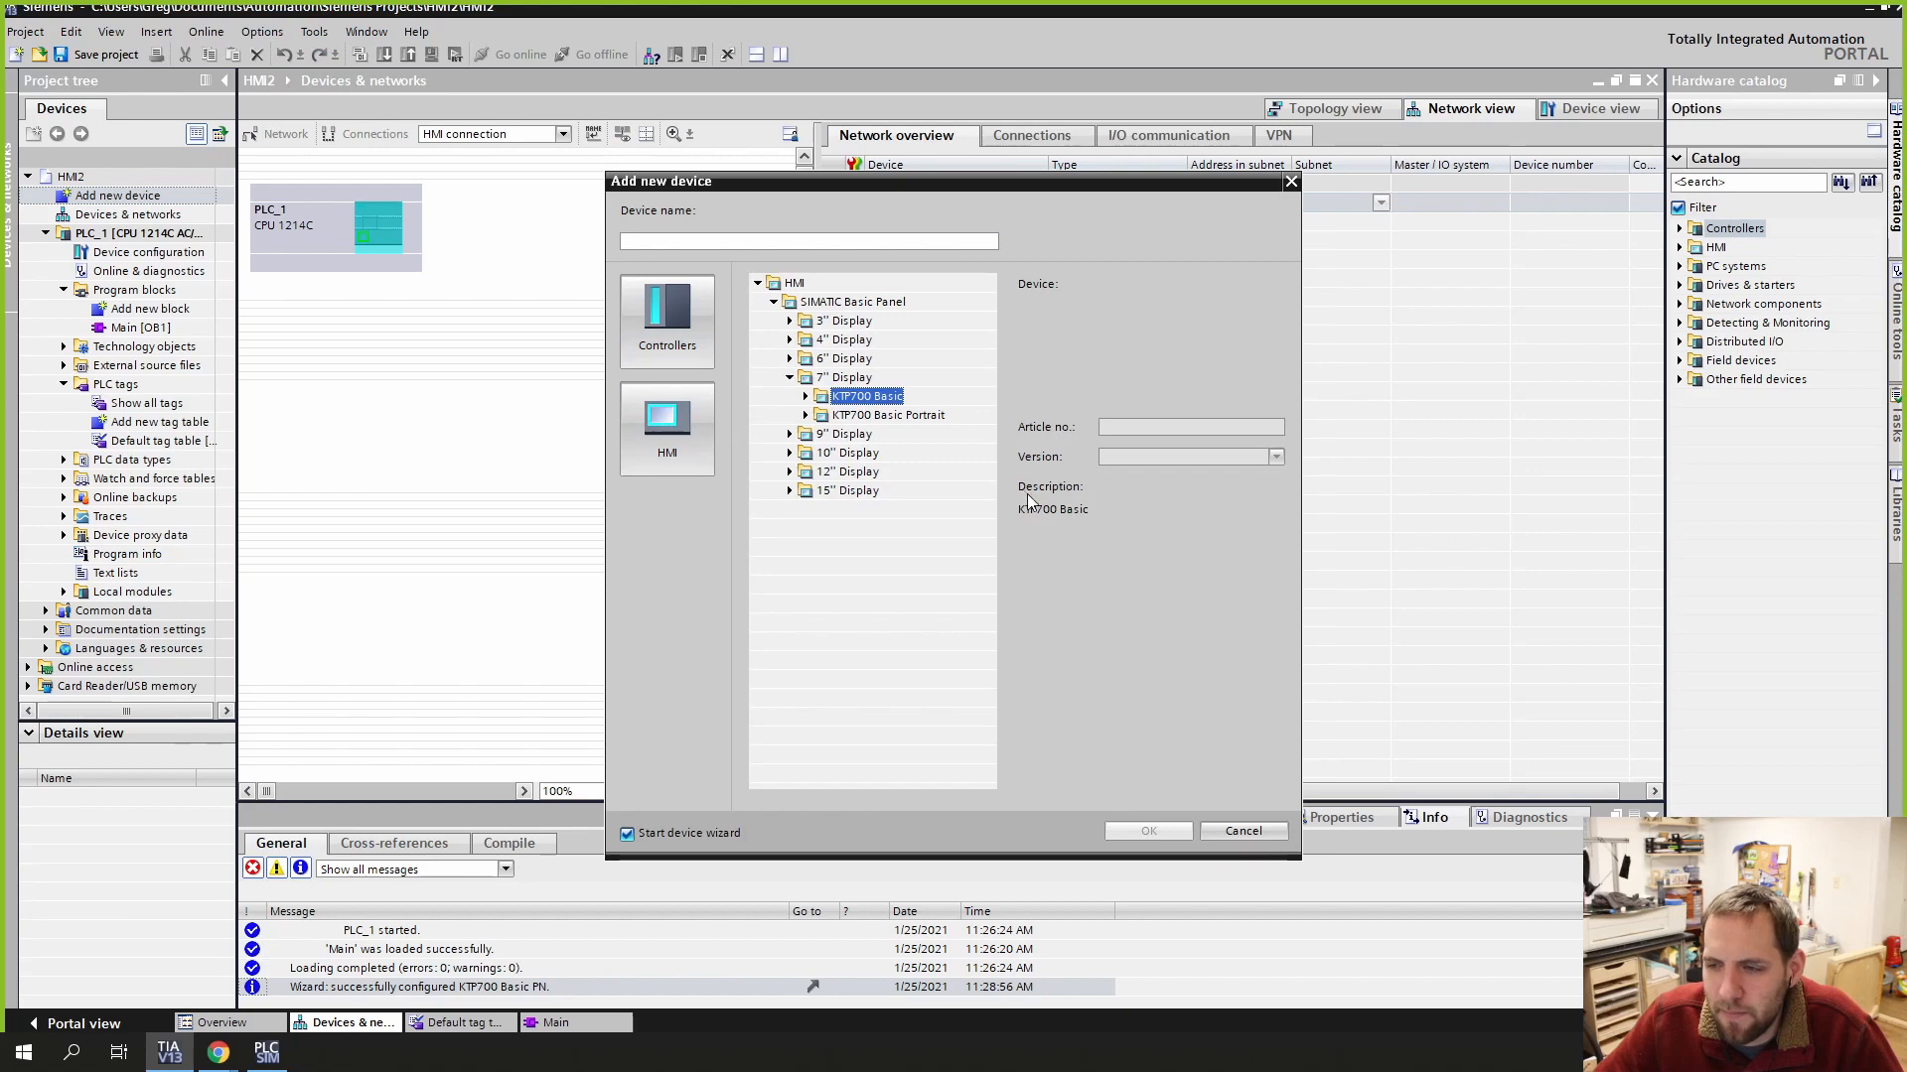
click(805, 398)
click(881, 434)
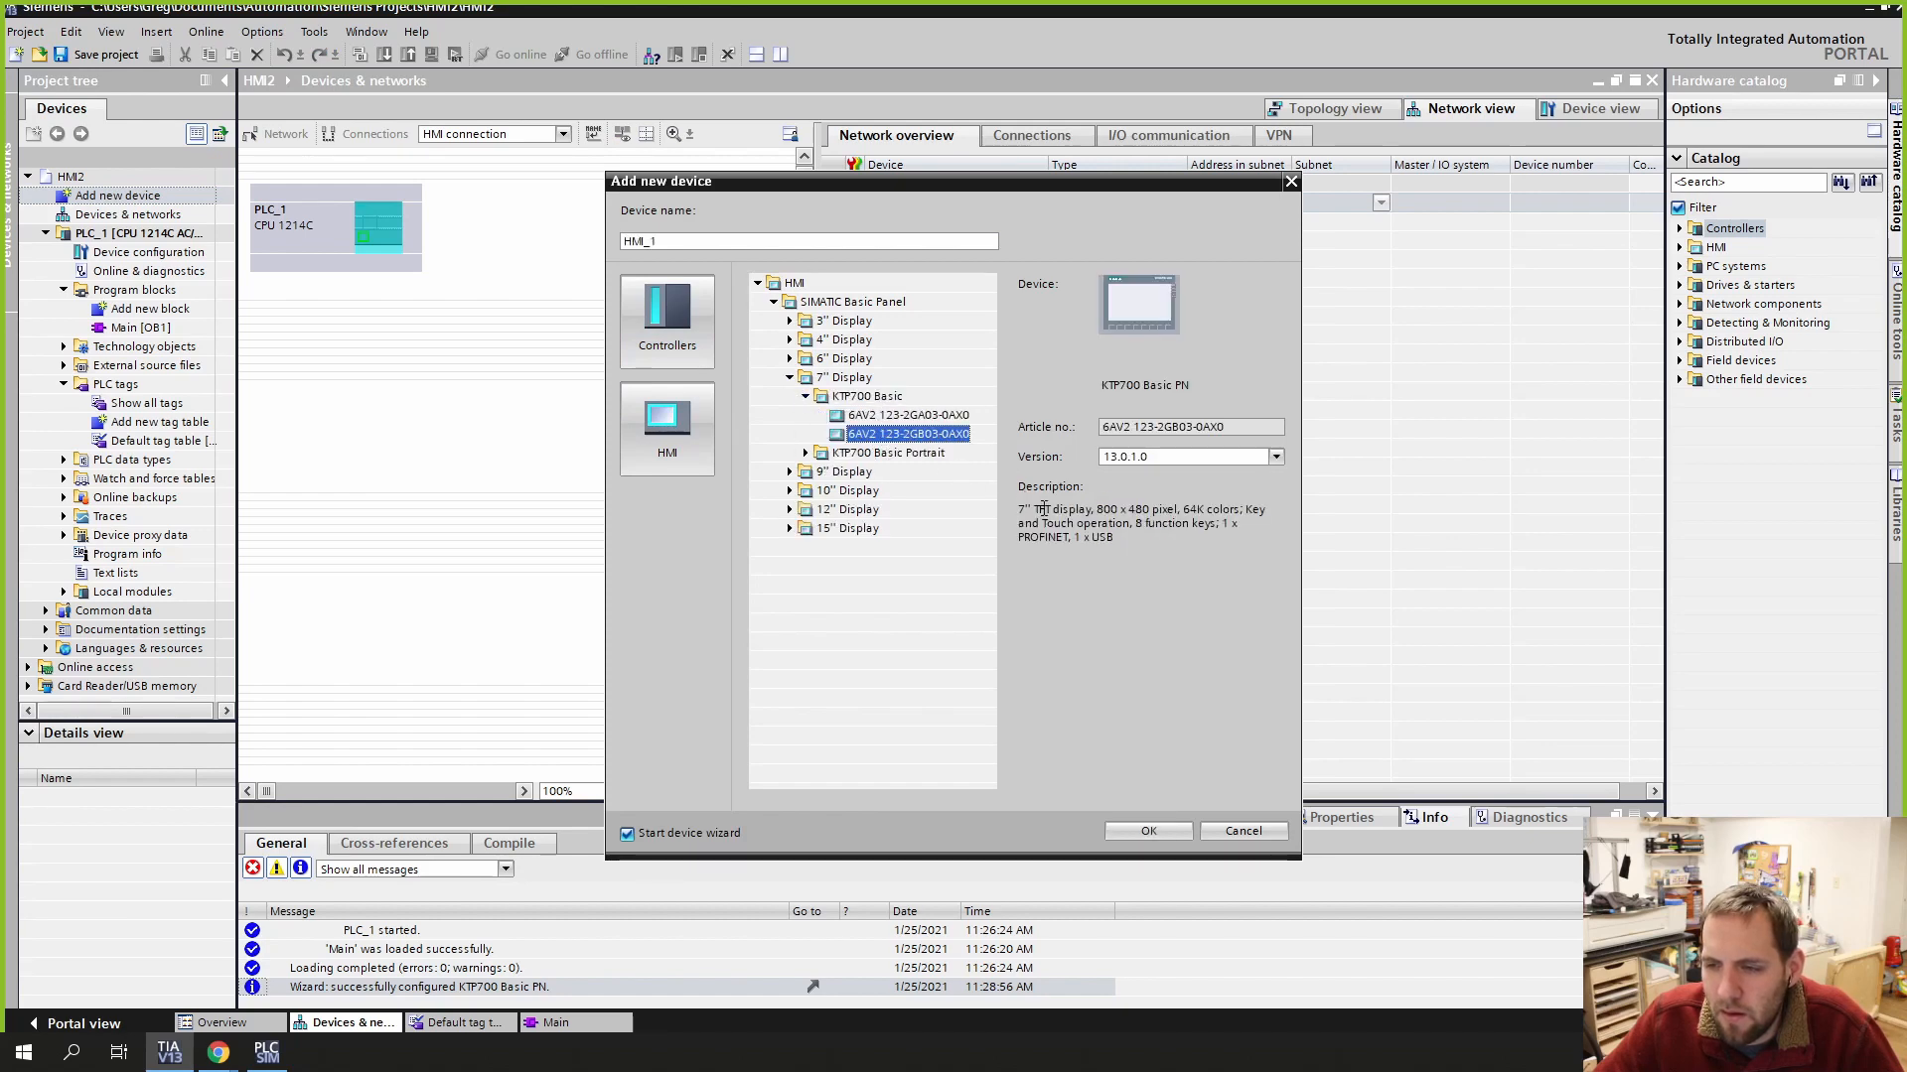
click(1148, 831)
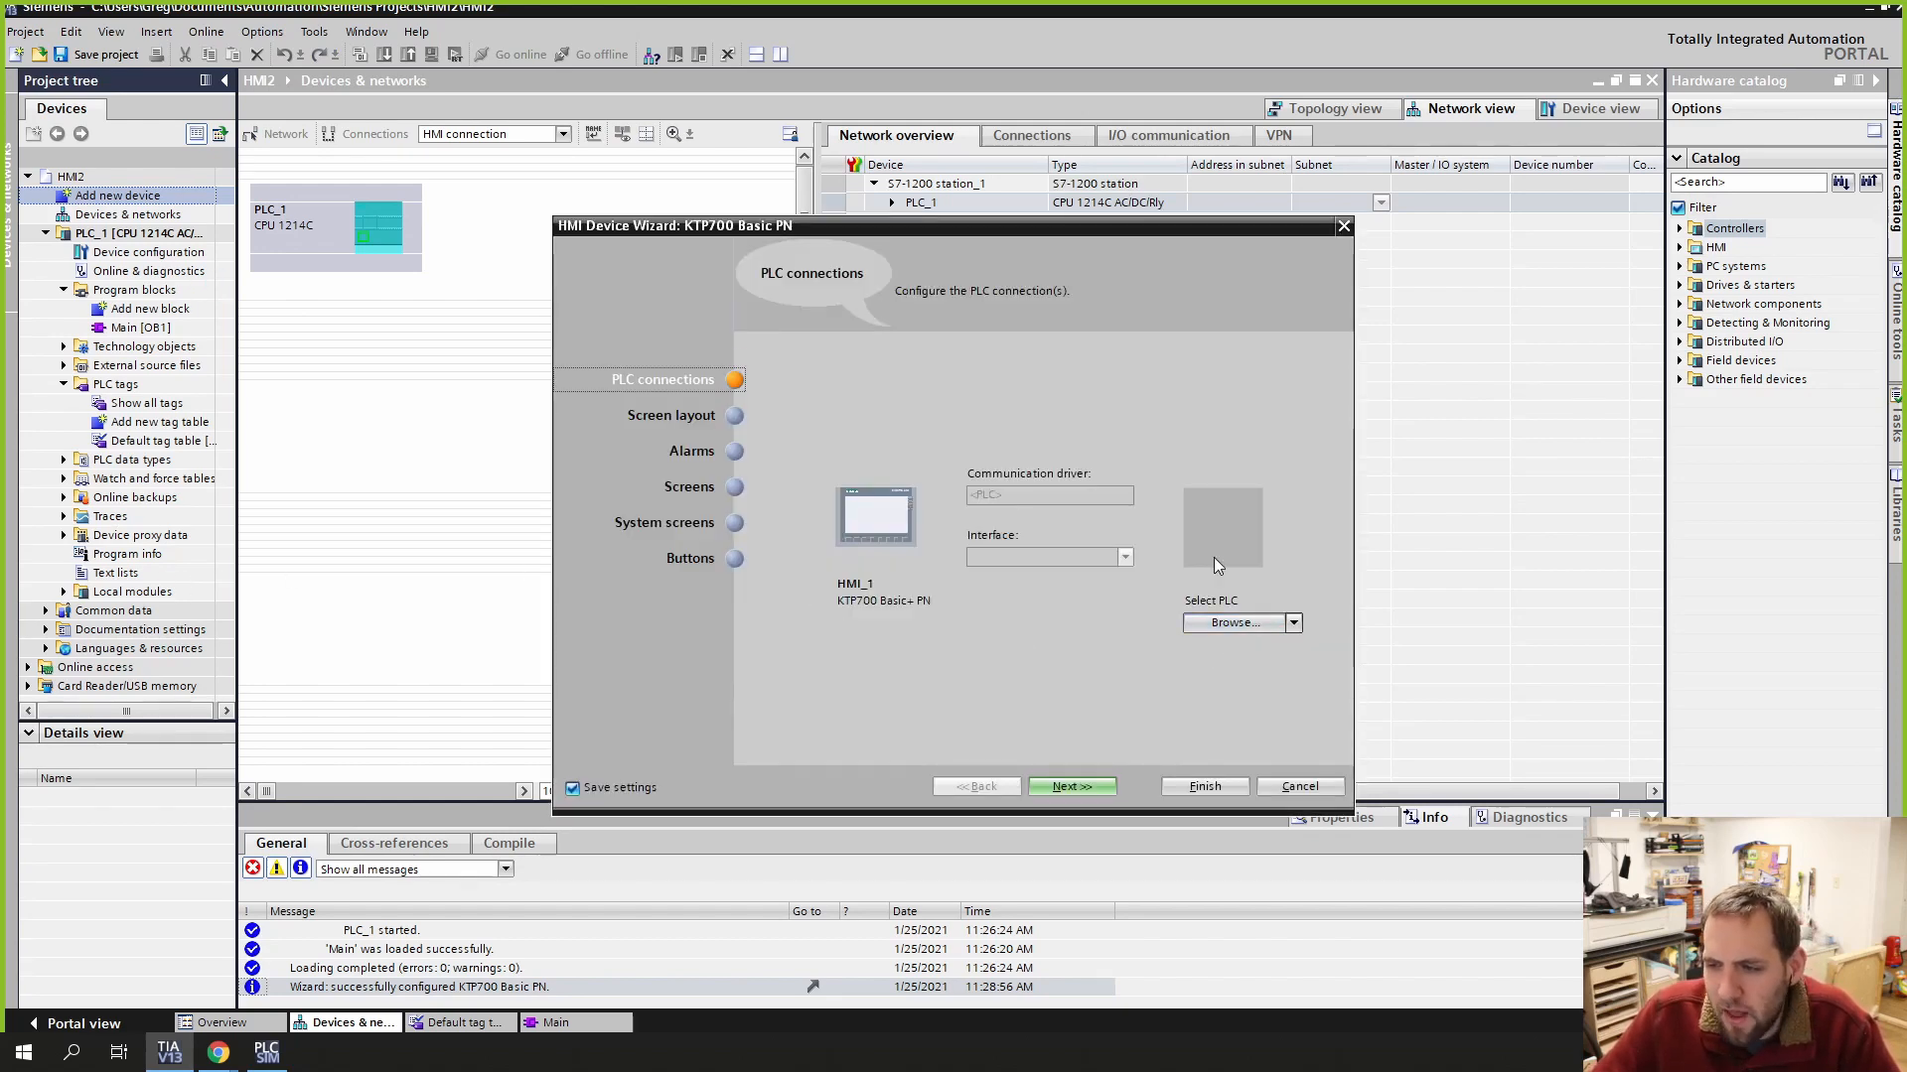
Step: Select PLC_1 as the connection partner for HMI_1 in the wizard's PLC connections
click(1247, 623)
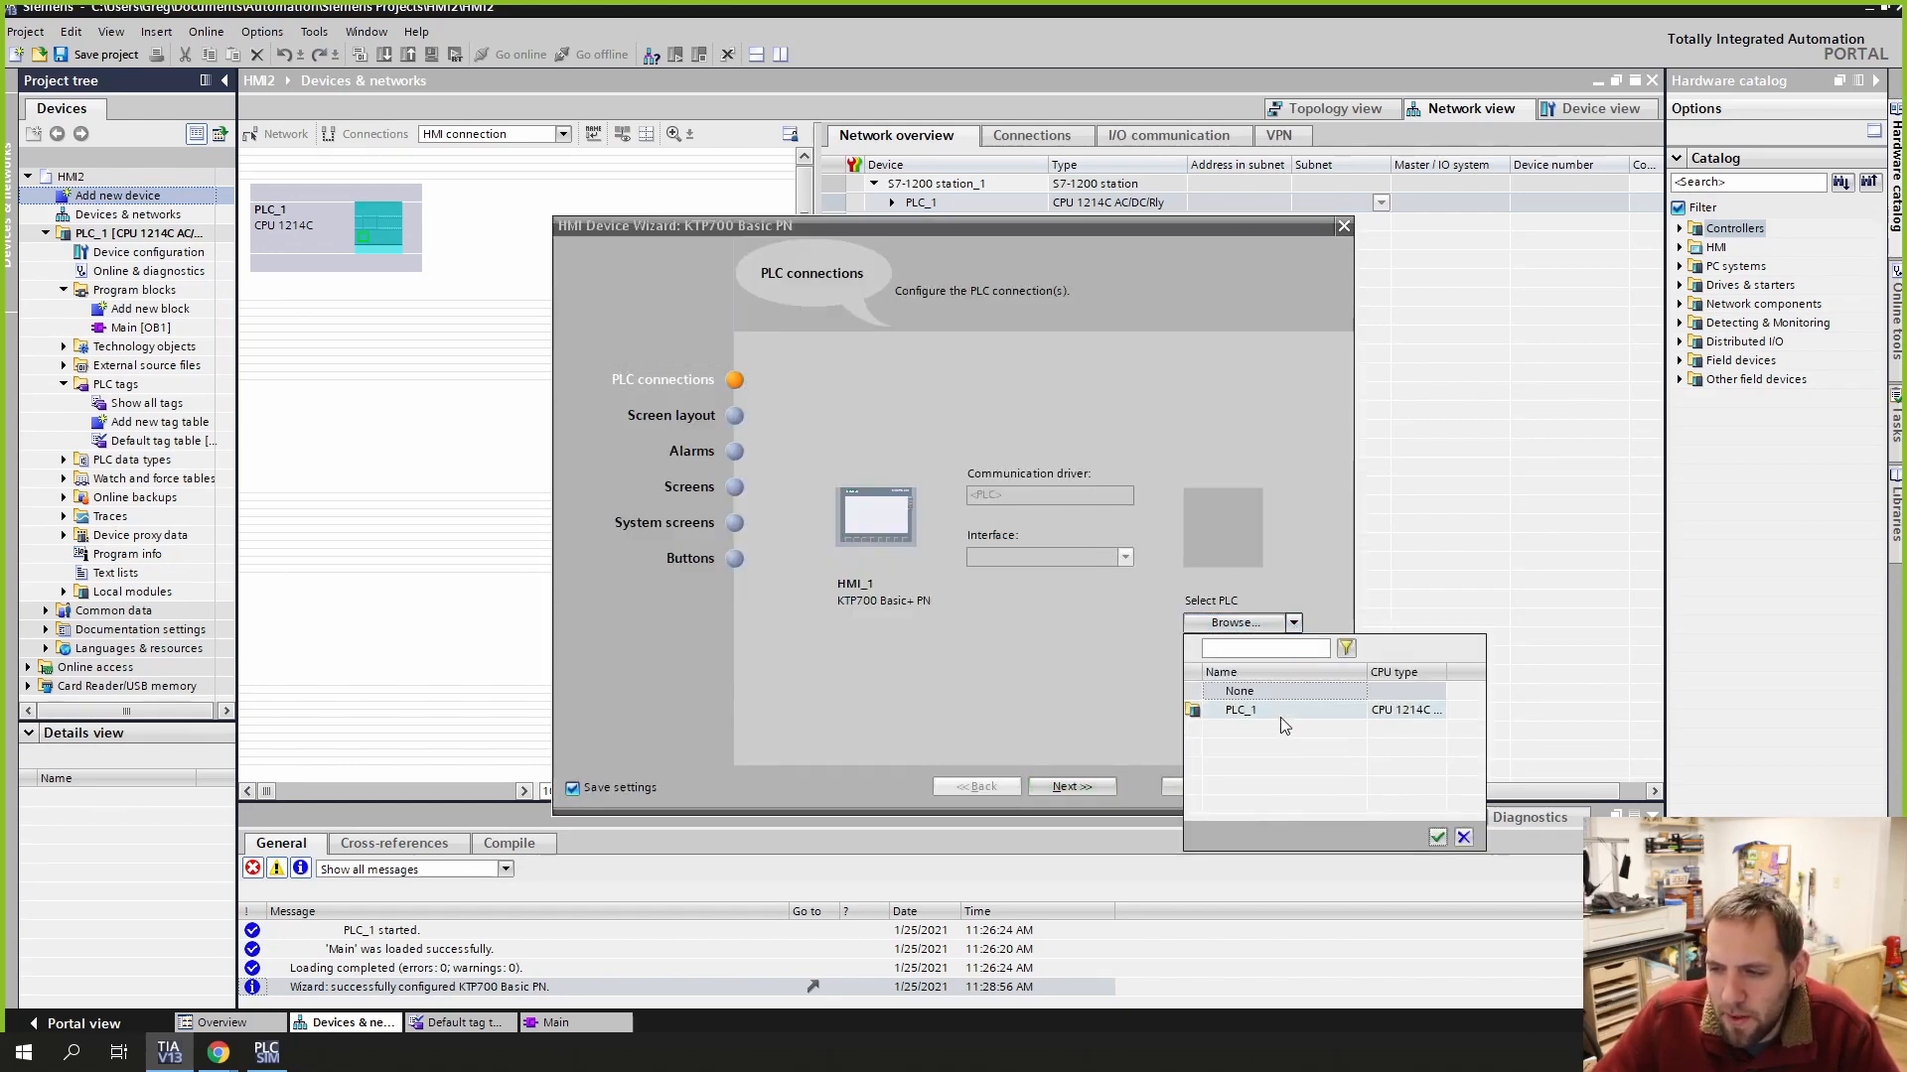
click(1278, 713)
double_click(1259, 713)
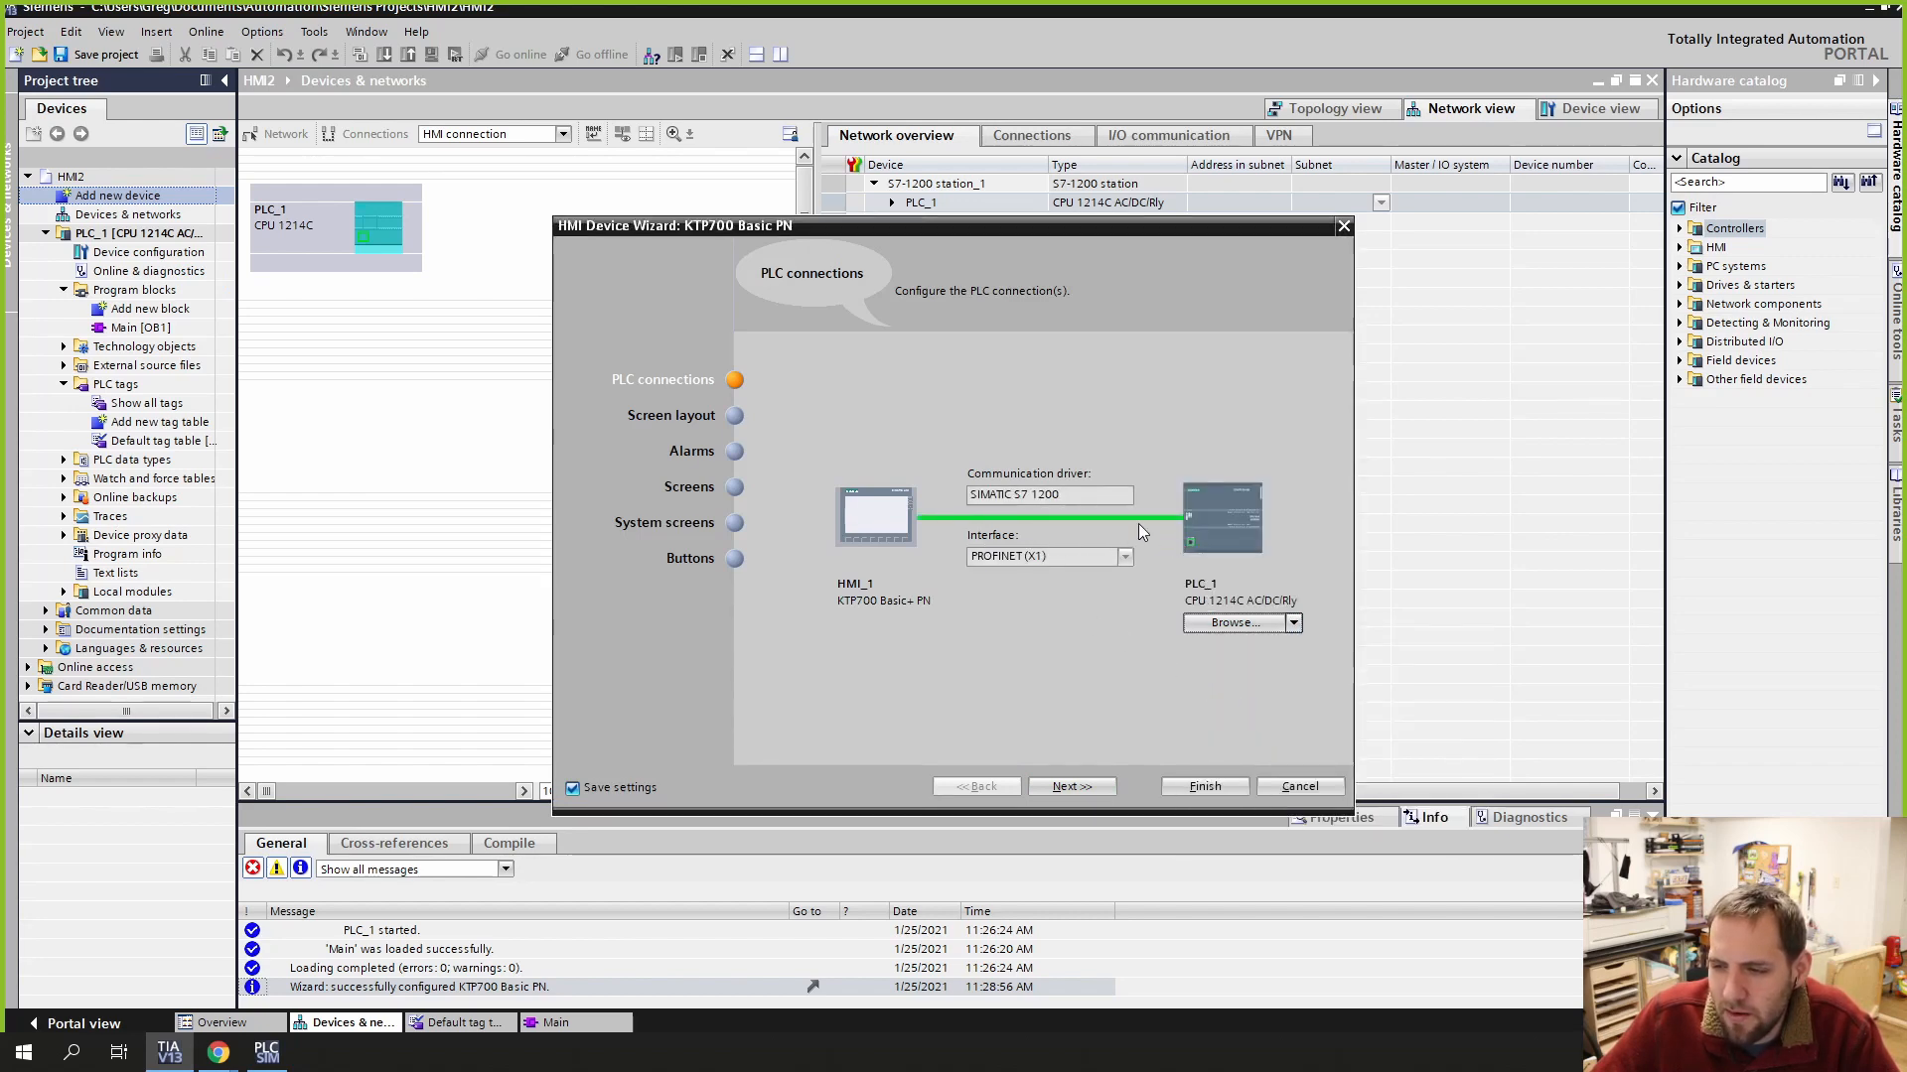
Step: Finish the HMI device wizard and examine the PN/IE_1 network link between PLC_1 and HMI_1 in Devices & networks
click(1180, 785)
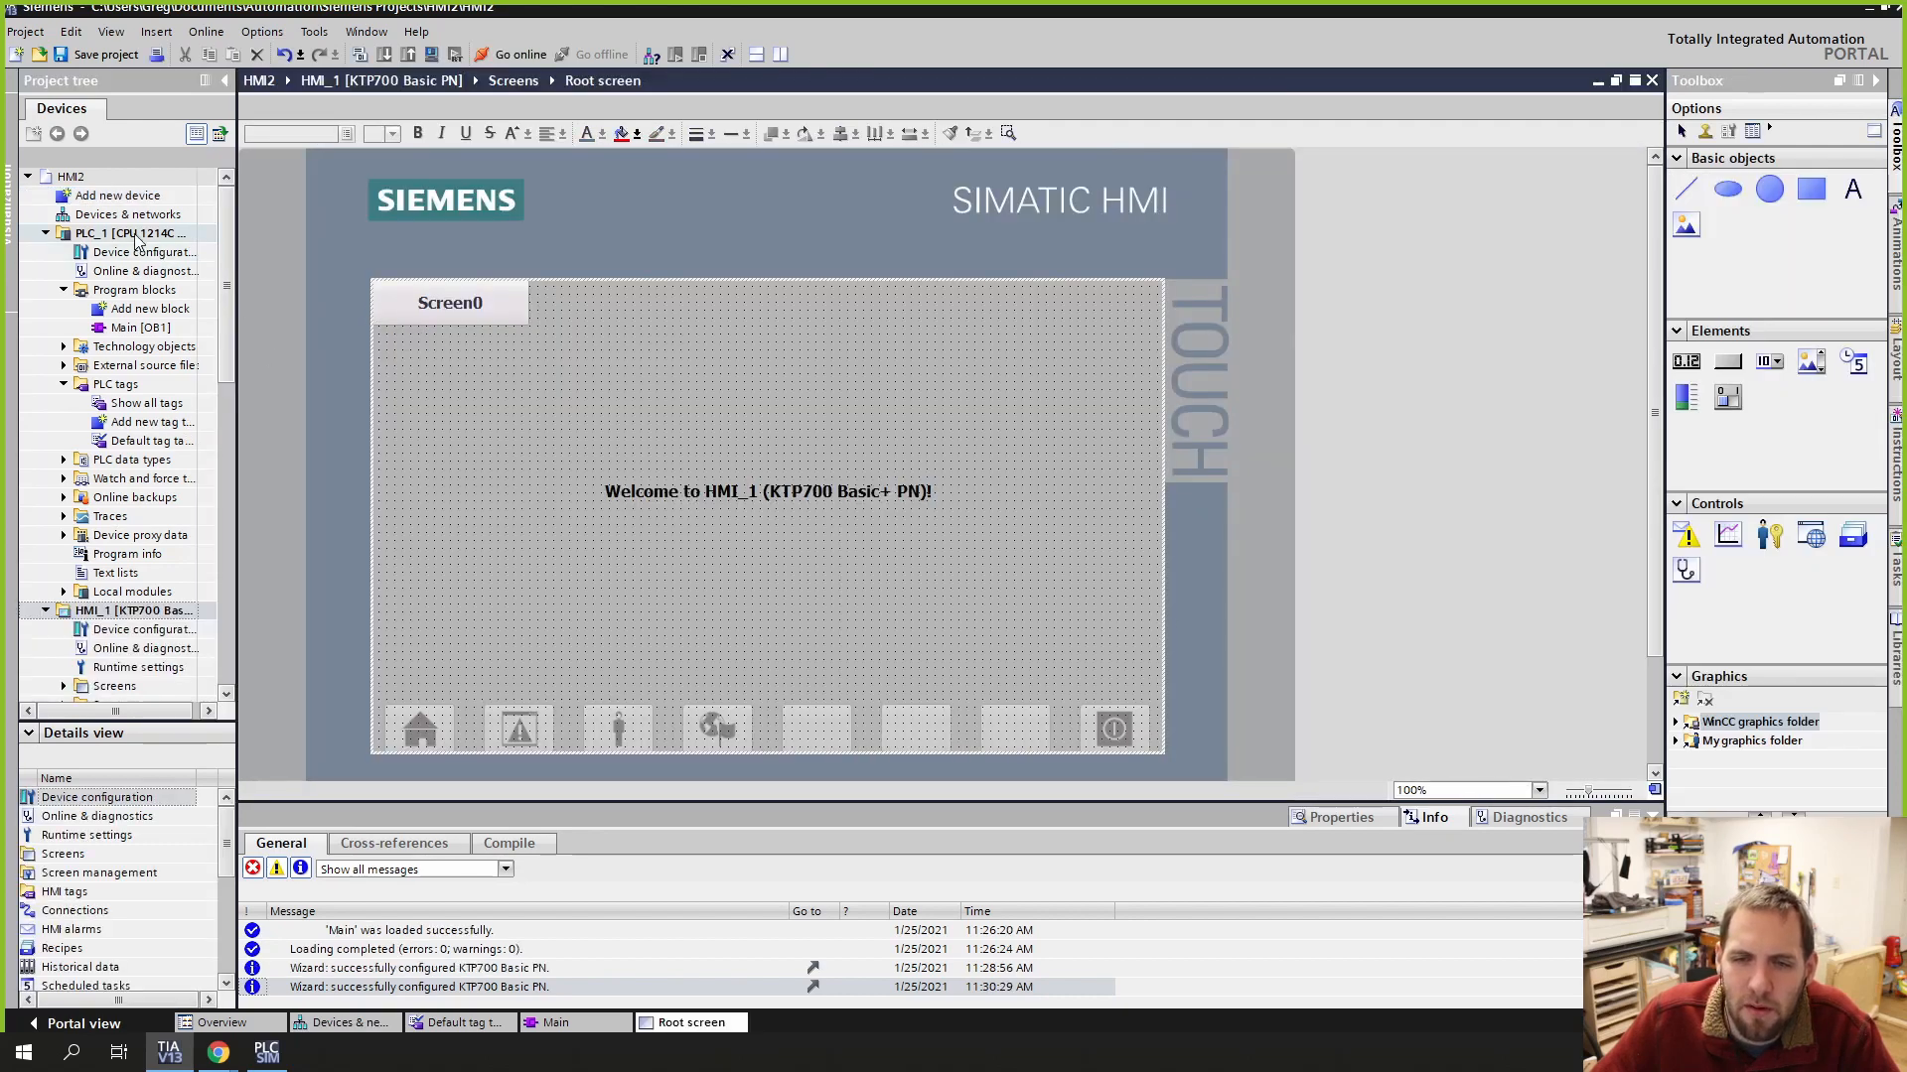
double_click(121, 214)
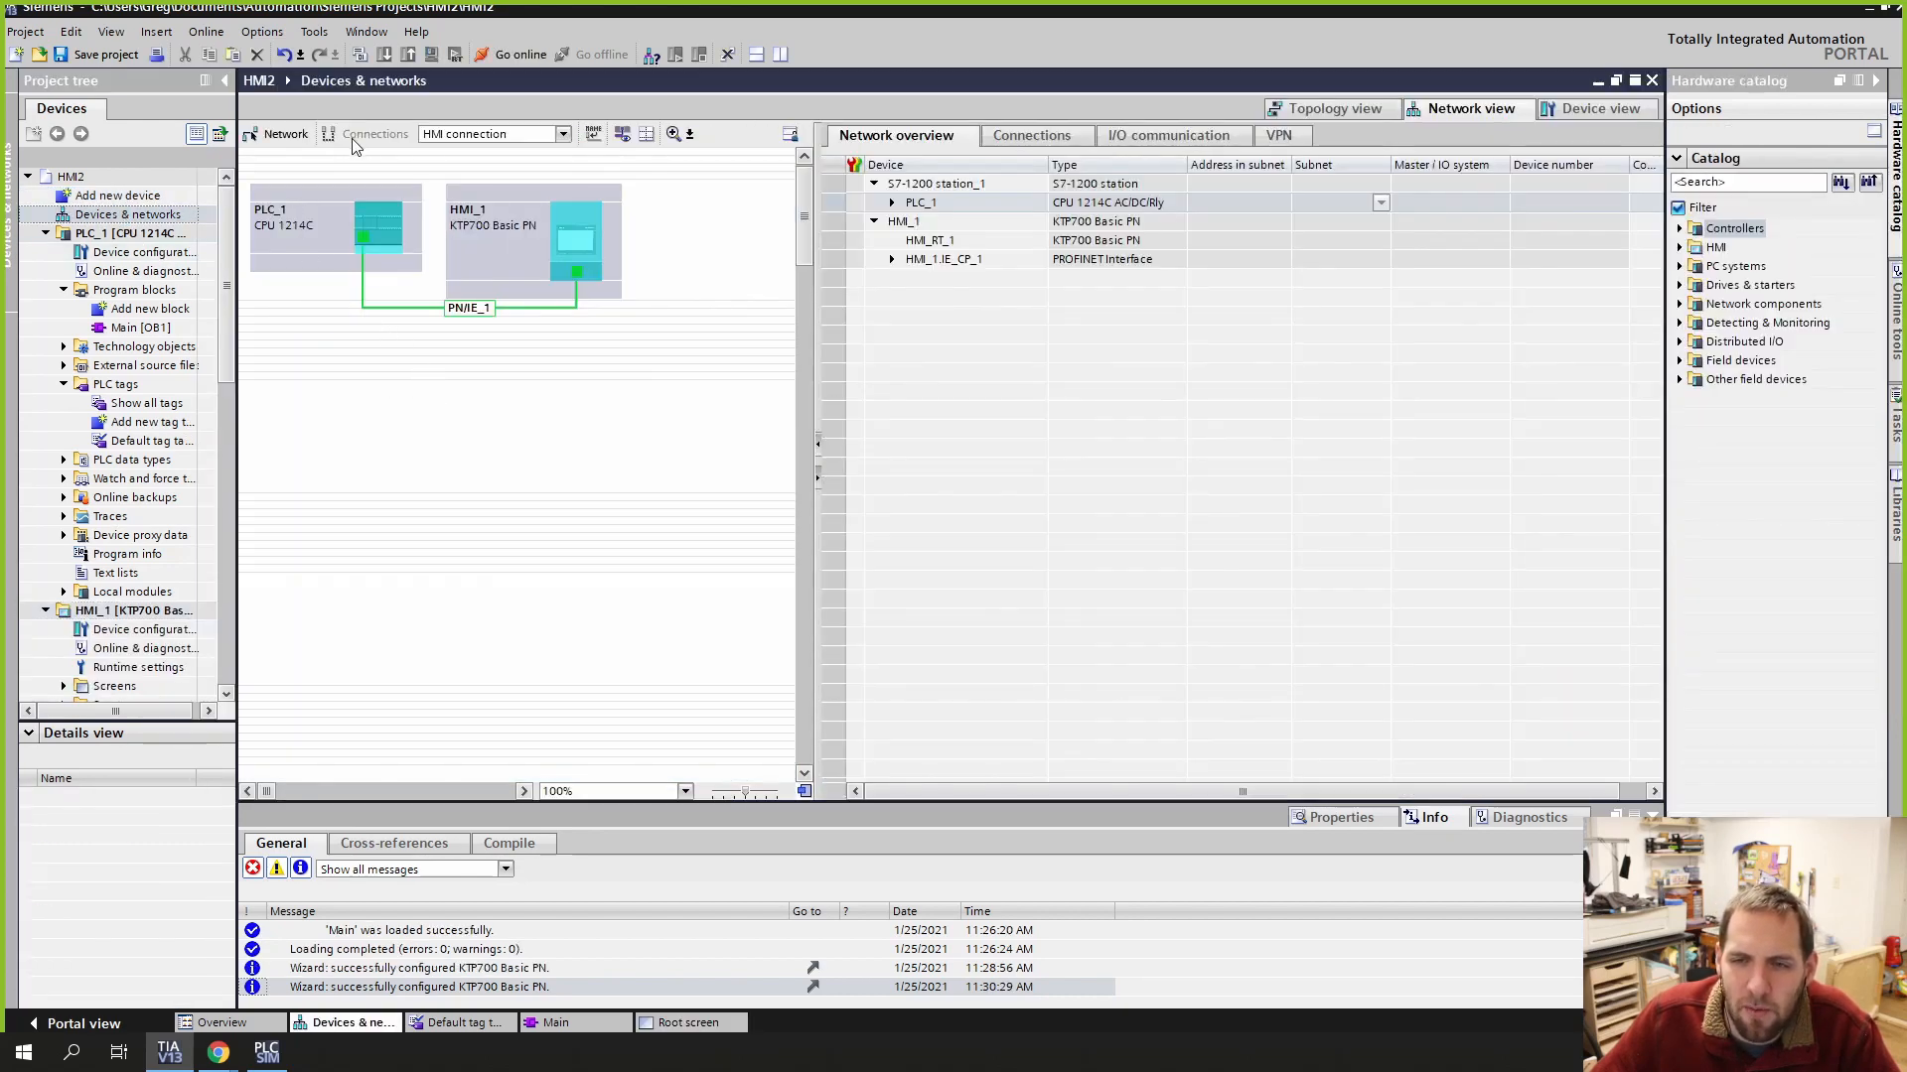
click(293, 138)
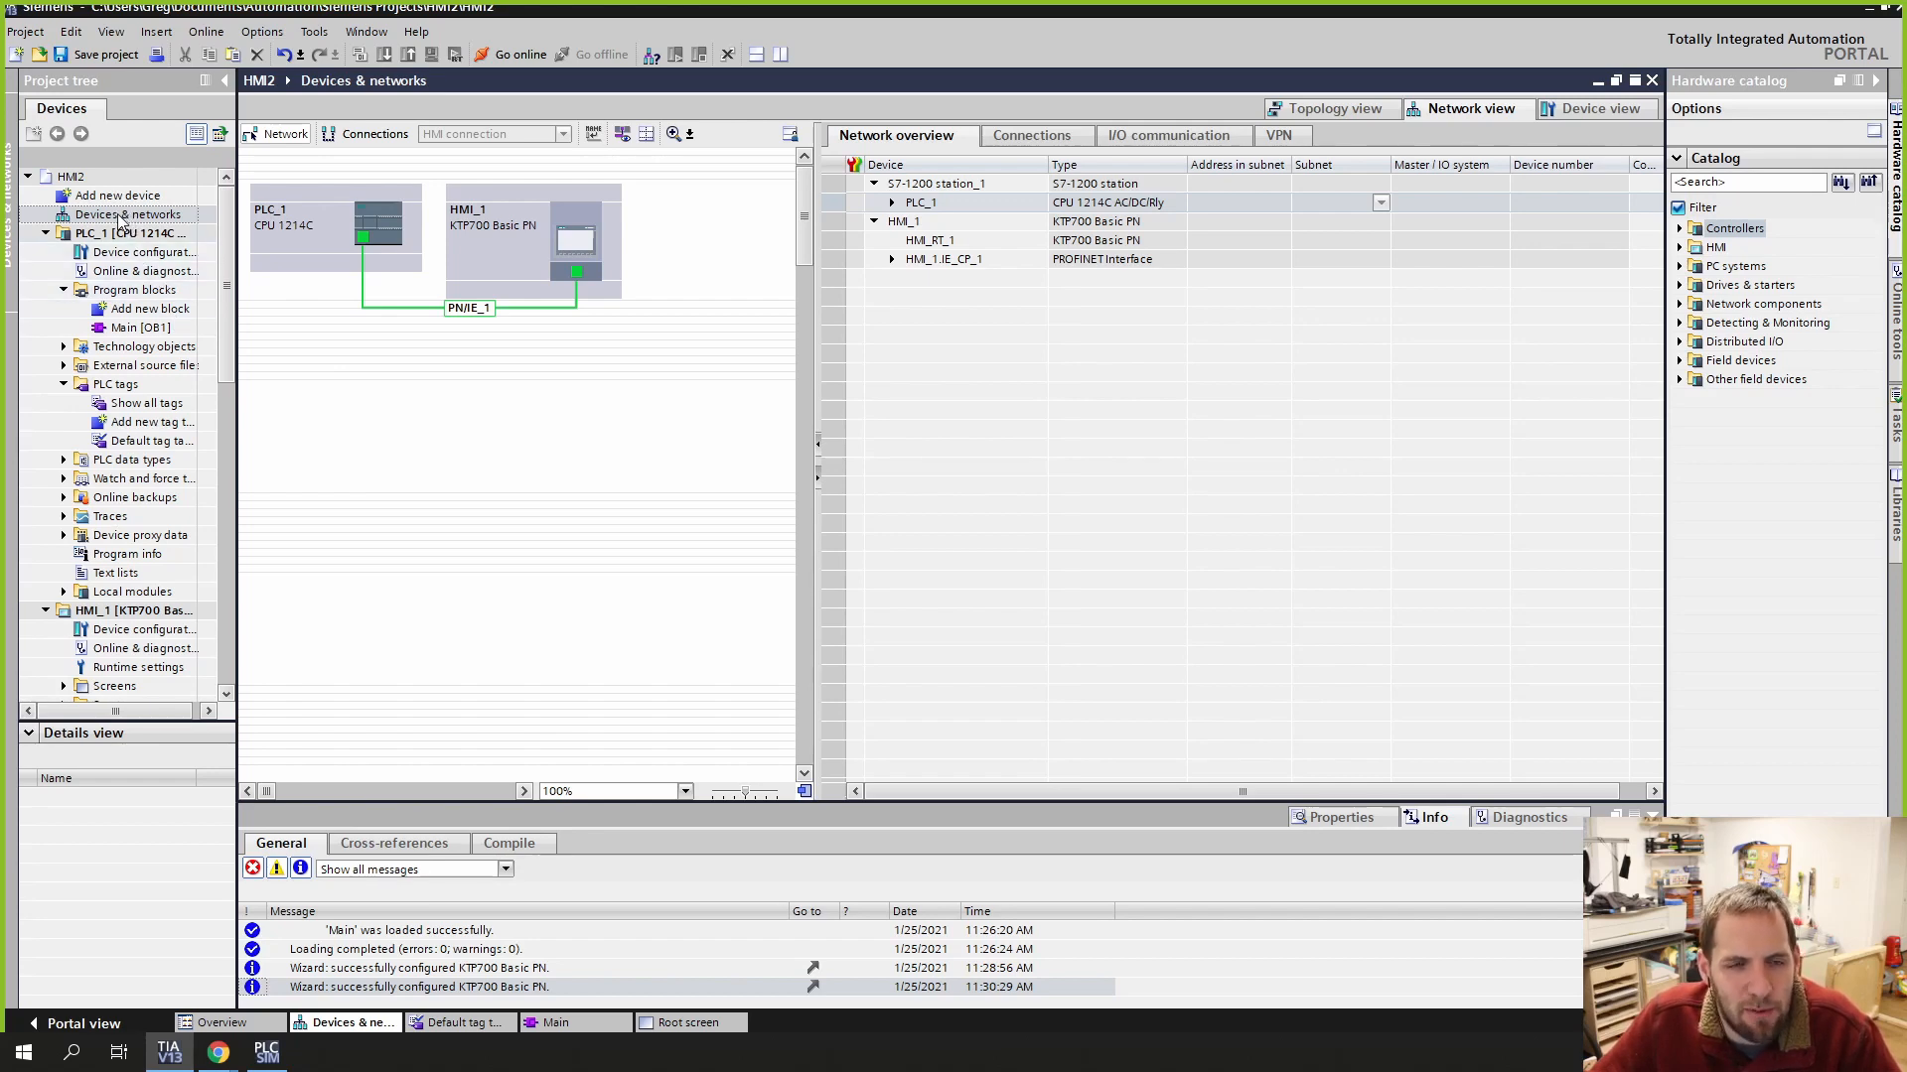
click(369, 252)
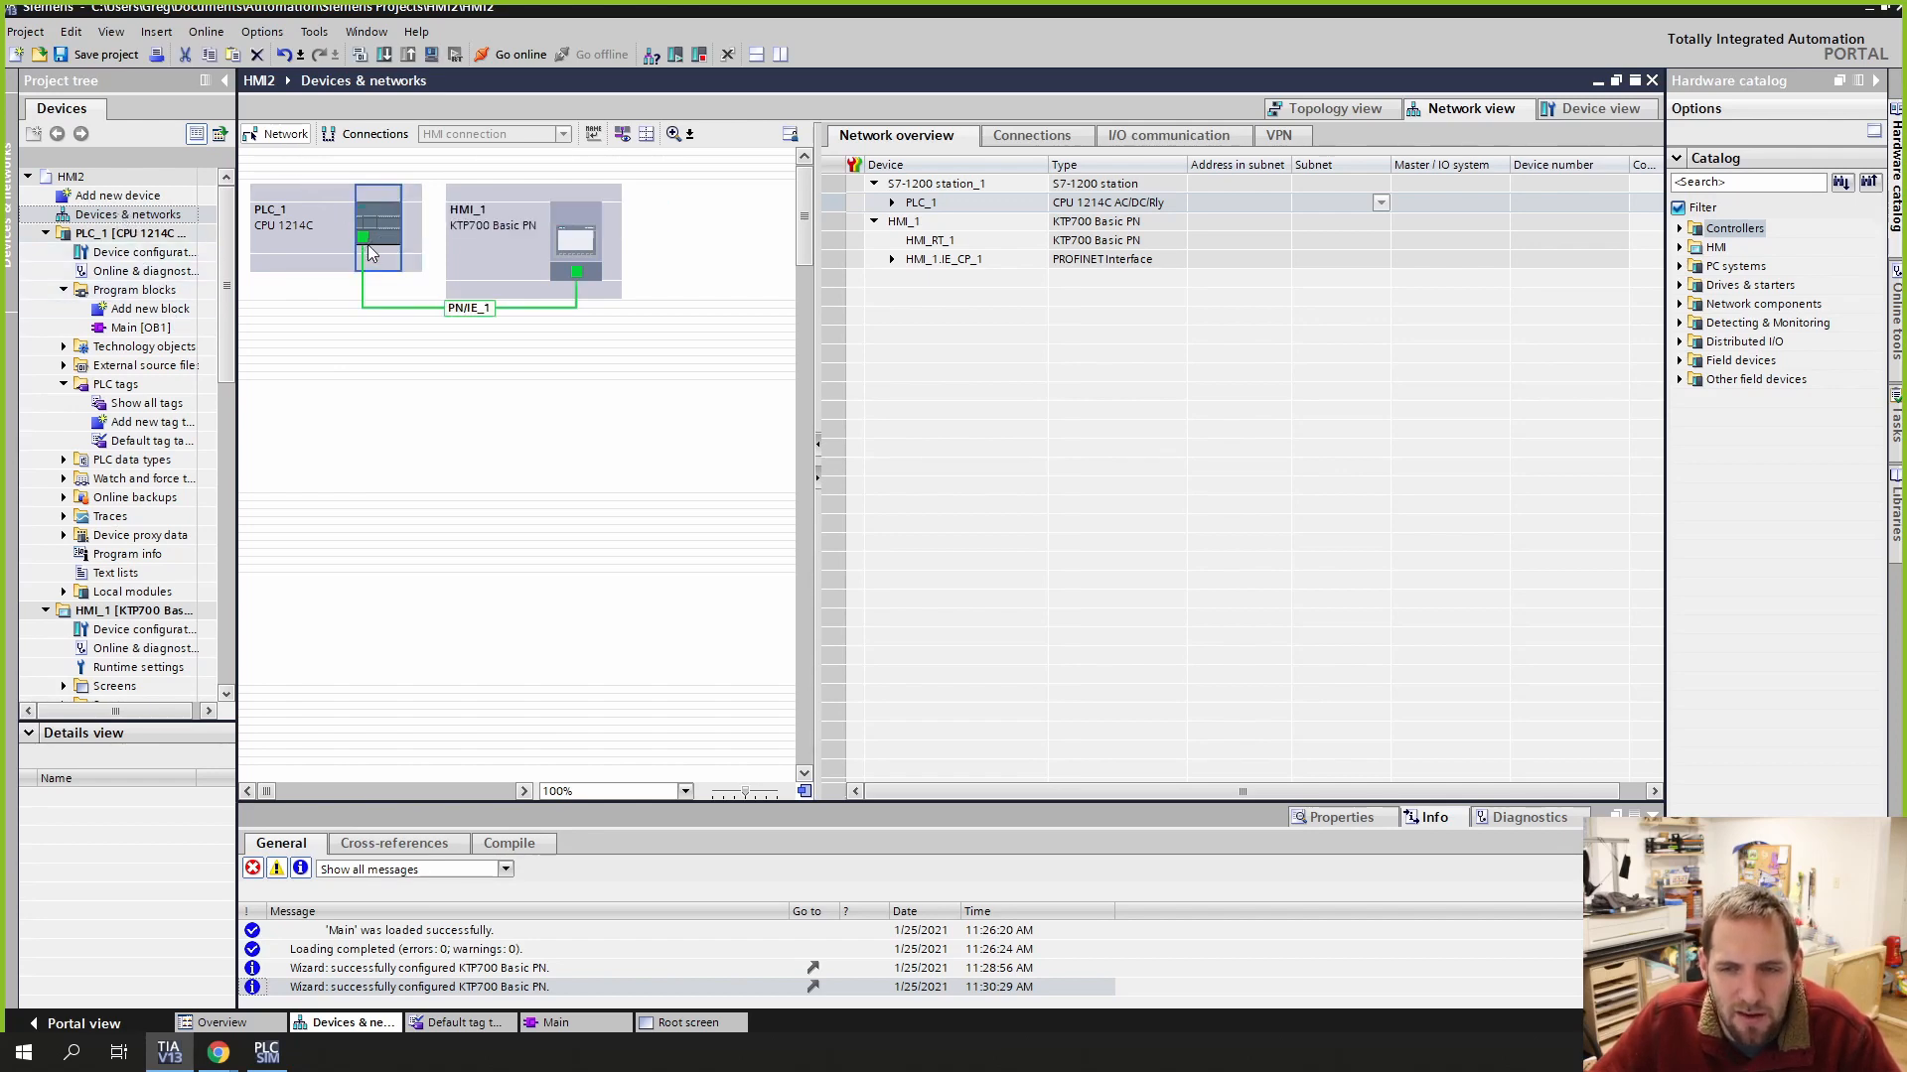
drag(364, 238, 361, 369)
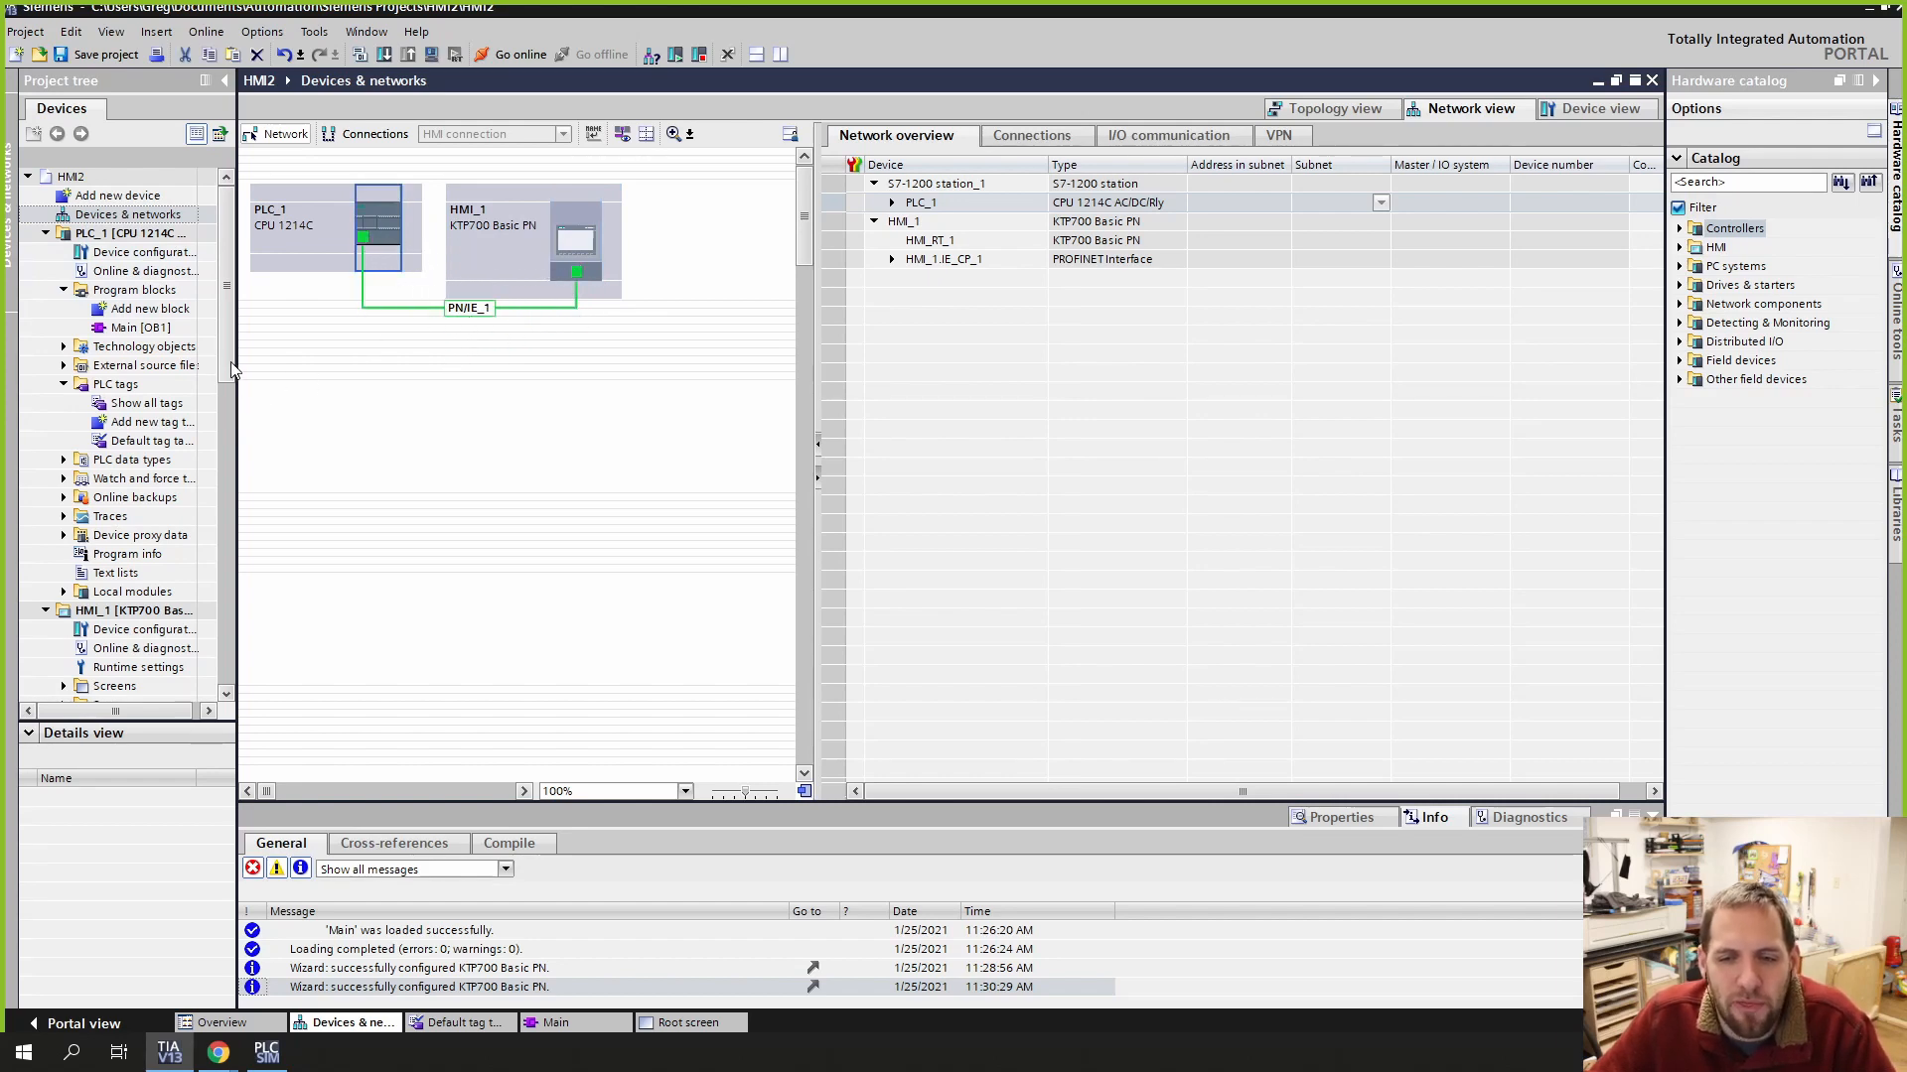
Step: Open the default tag table under HMI_1's HMI tags
scroll(231, 370, down, 2)
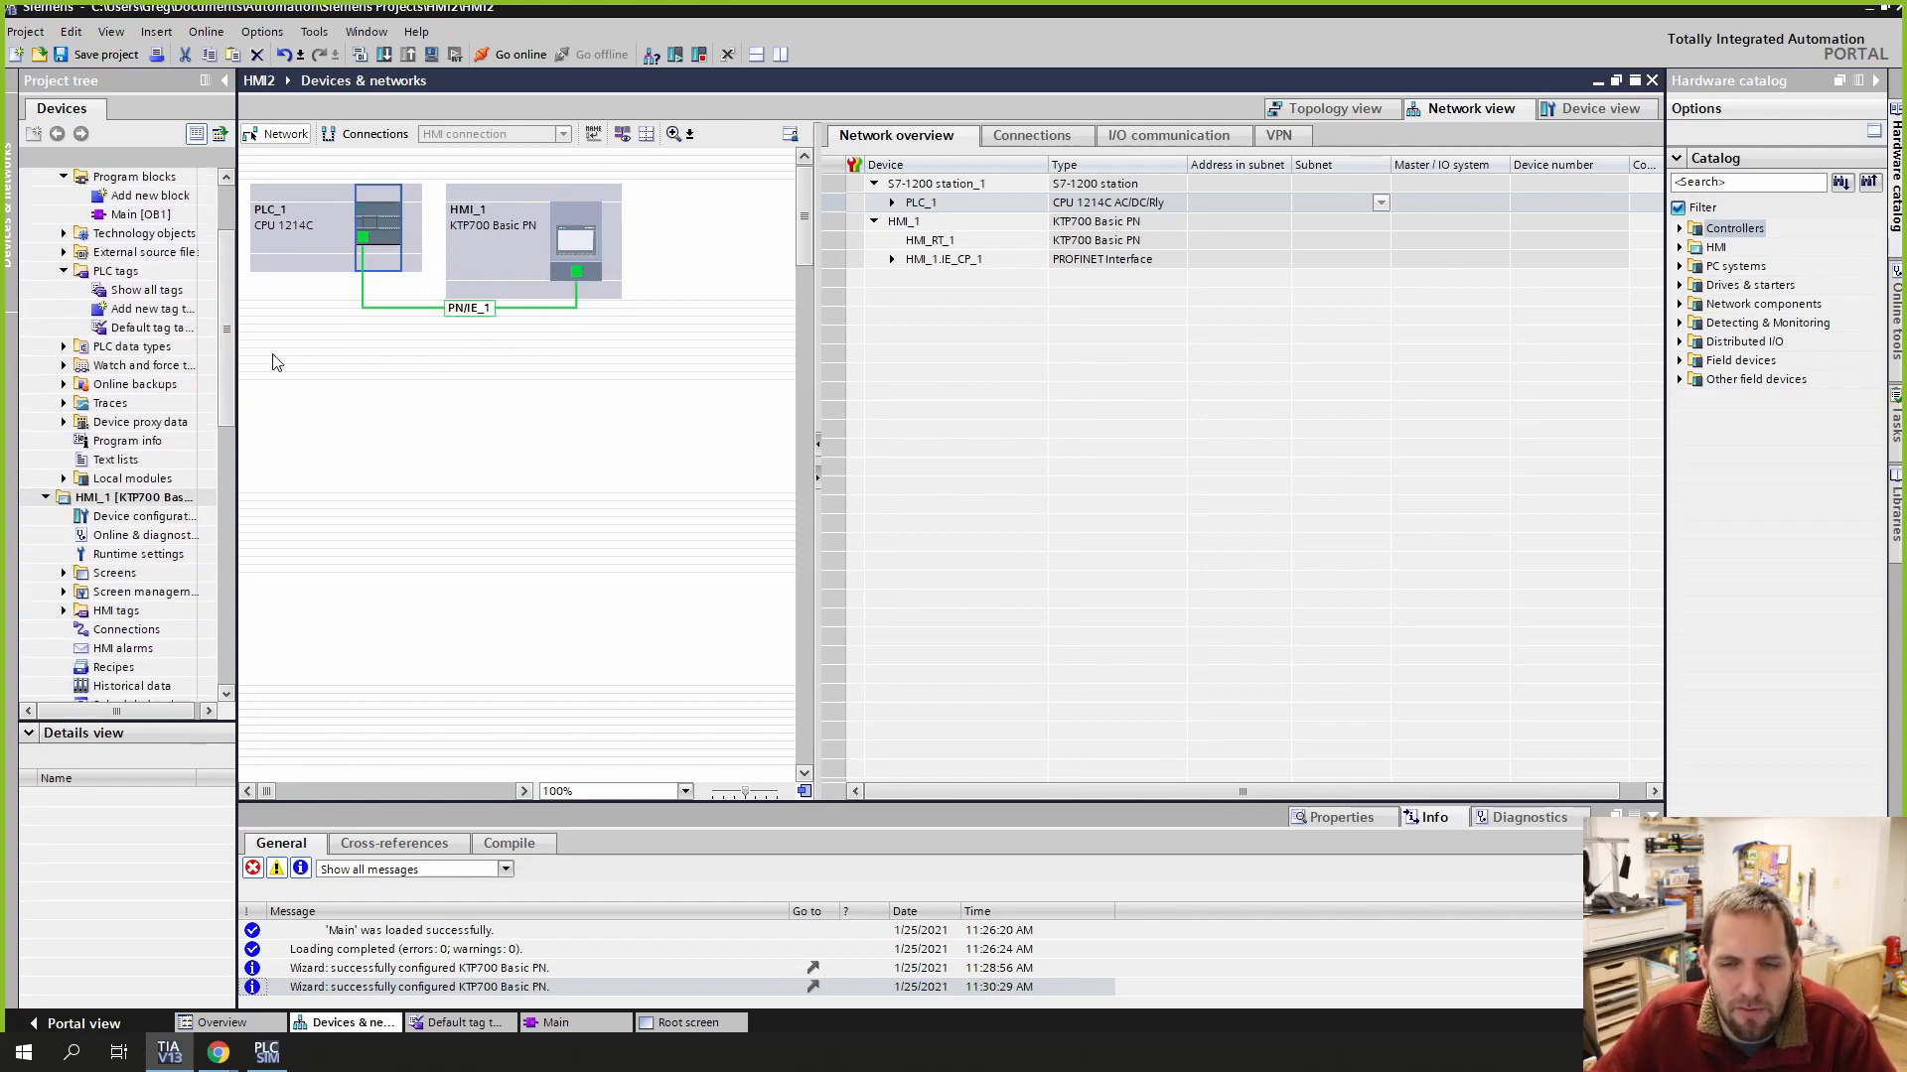
scroll(236, 447, down, 2)
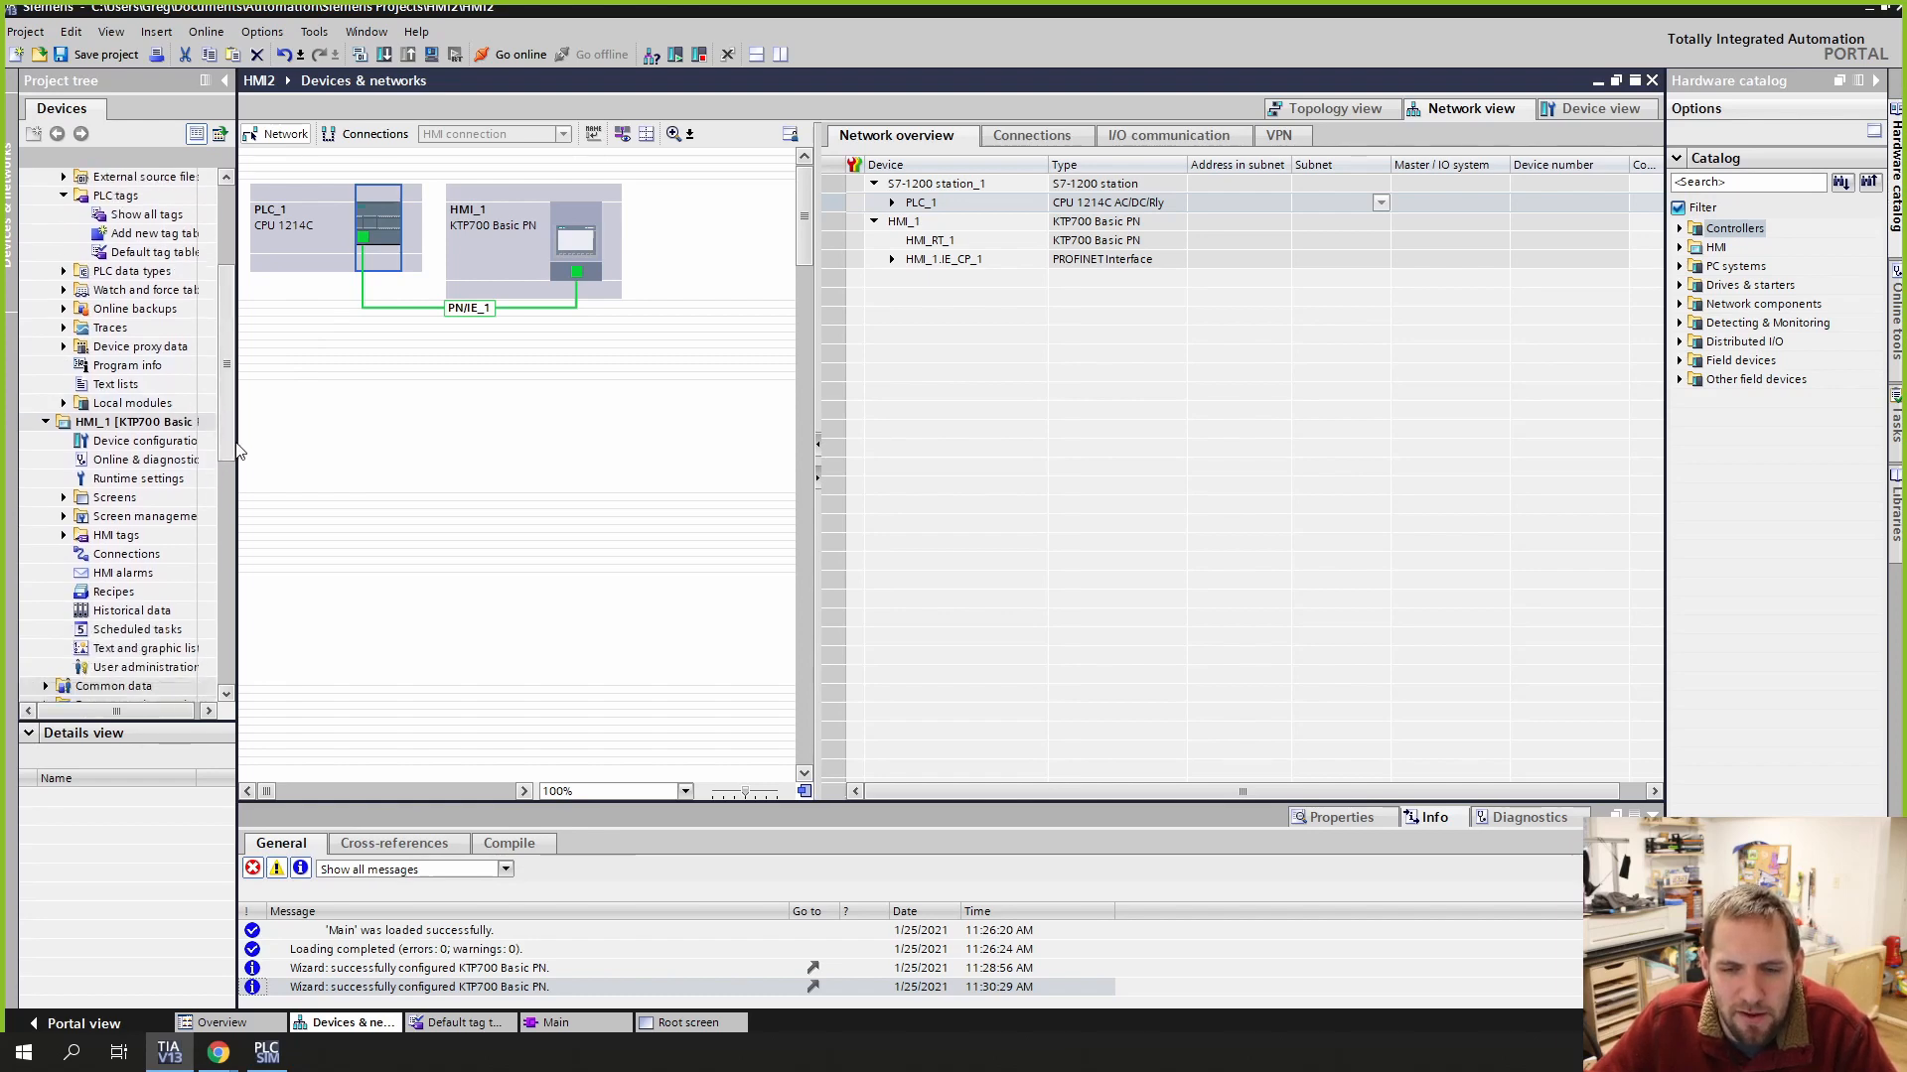
scroll(236, 451, down, 2)
click(60, 480)
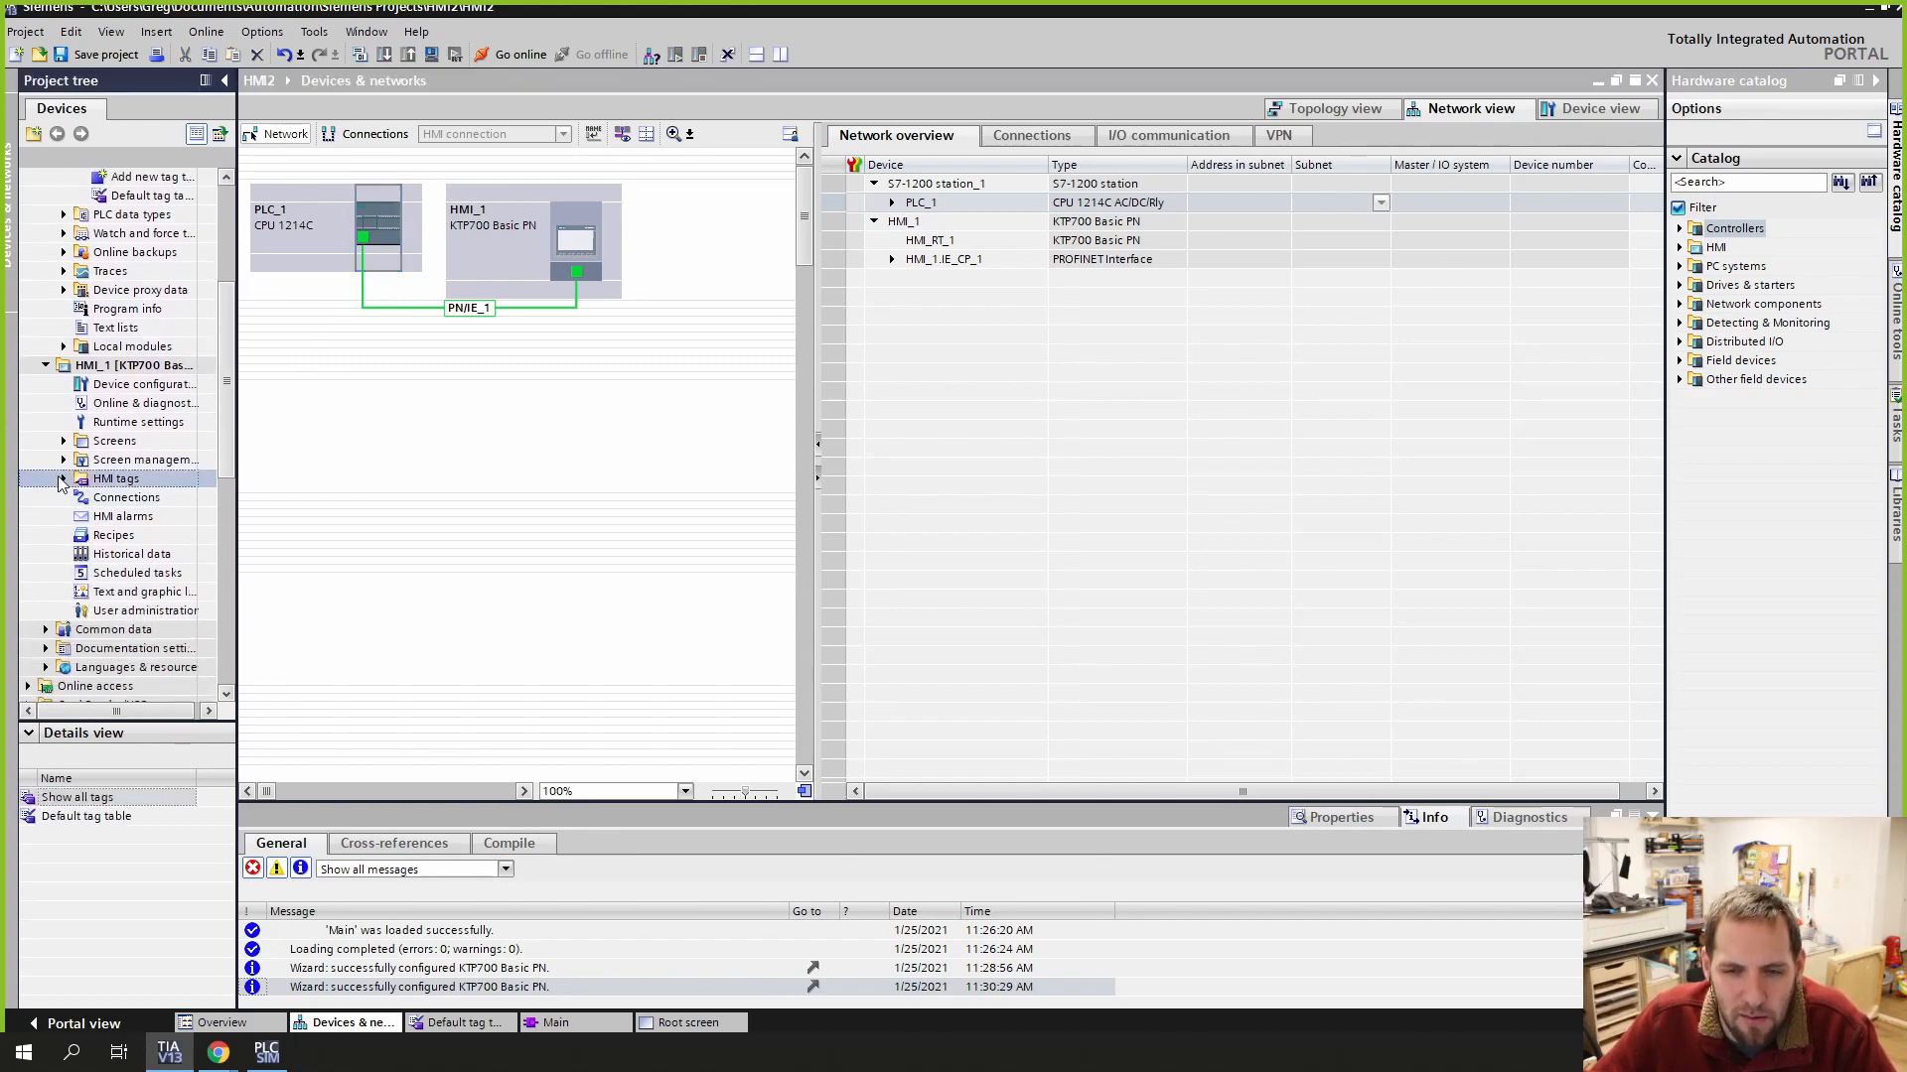
click(62, 480)
double_click(149, 535)
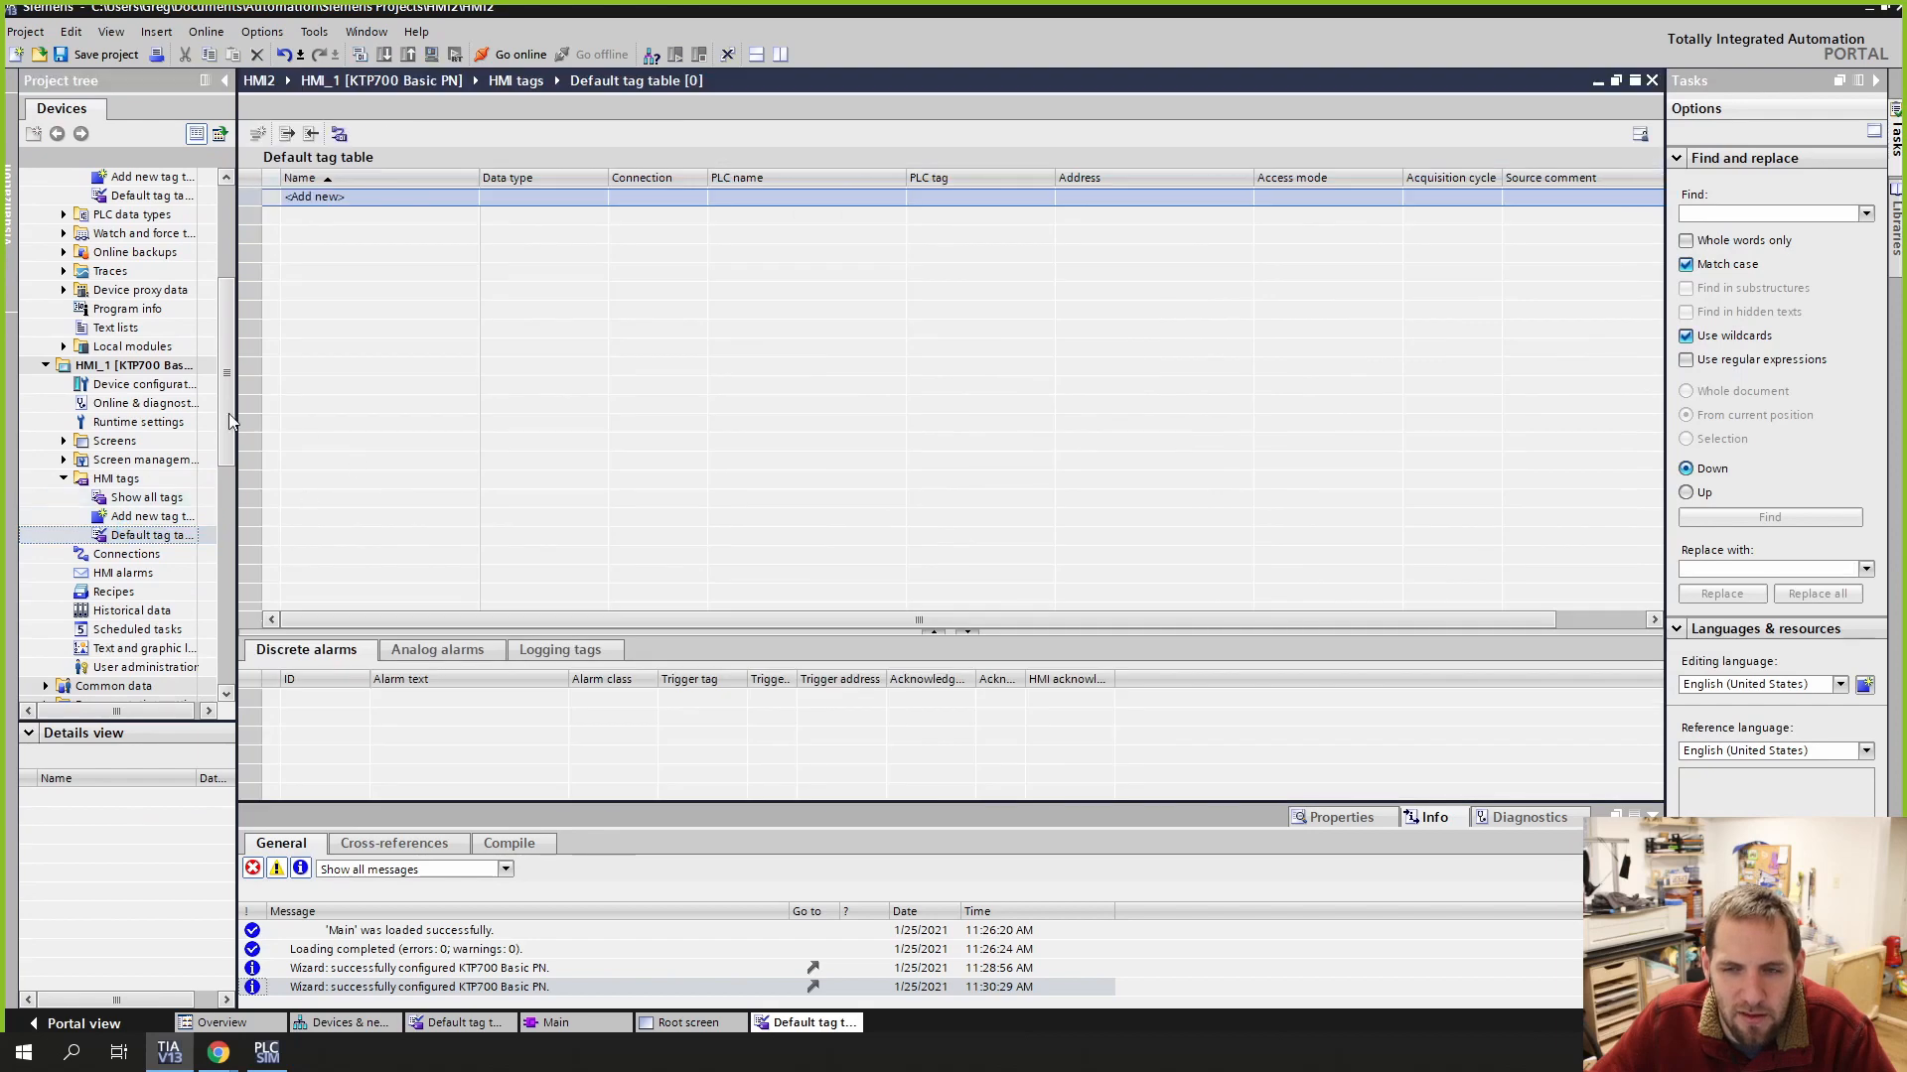
Step: Add the PLC tags HMI START and HMI STOP from PLC_1's default tag table to the HMI default tag table
click(149, 195)
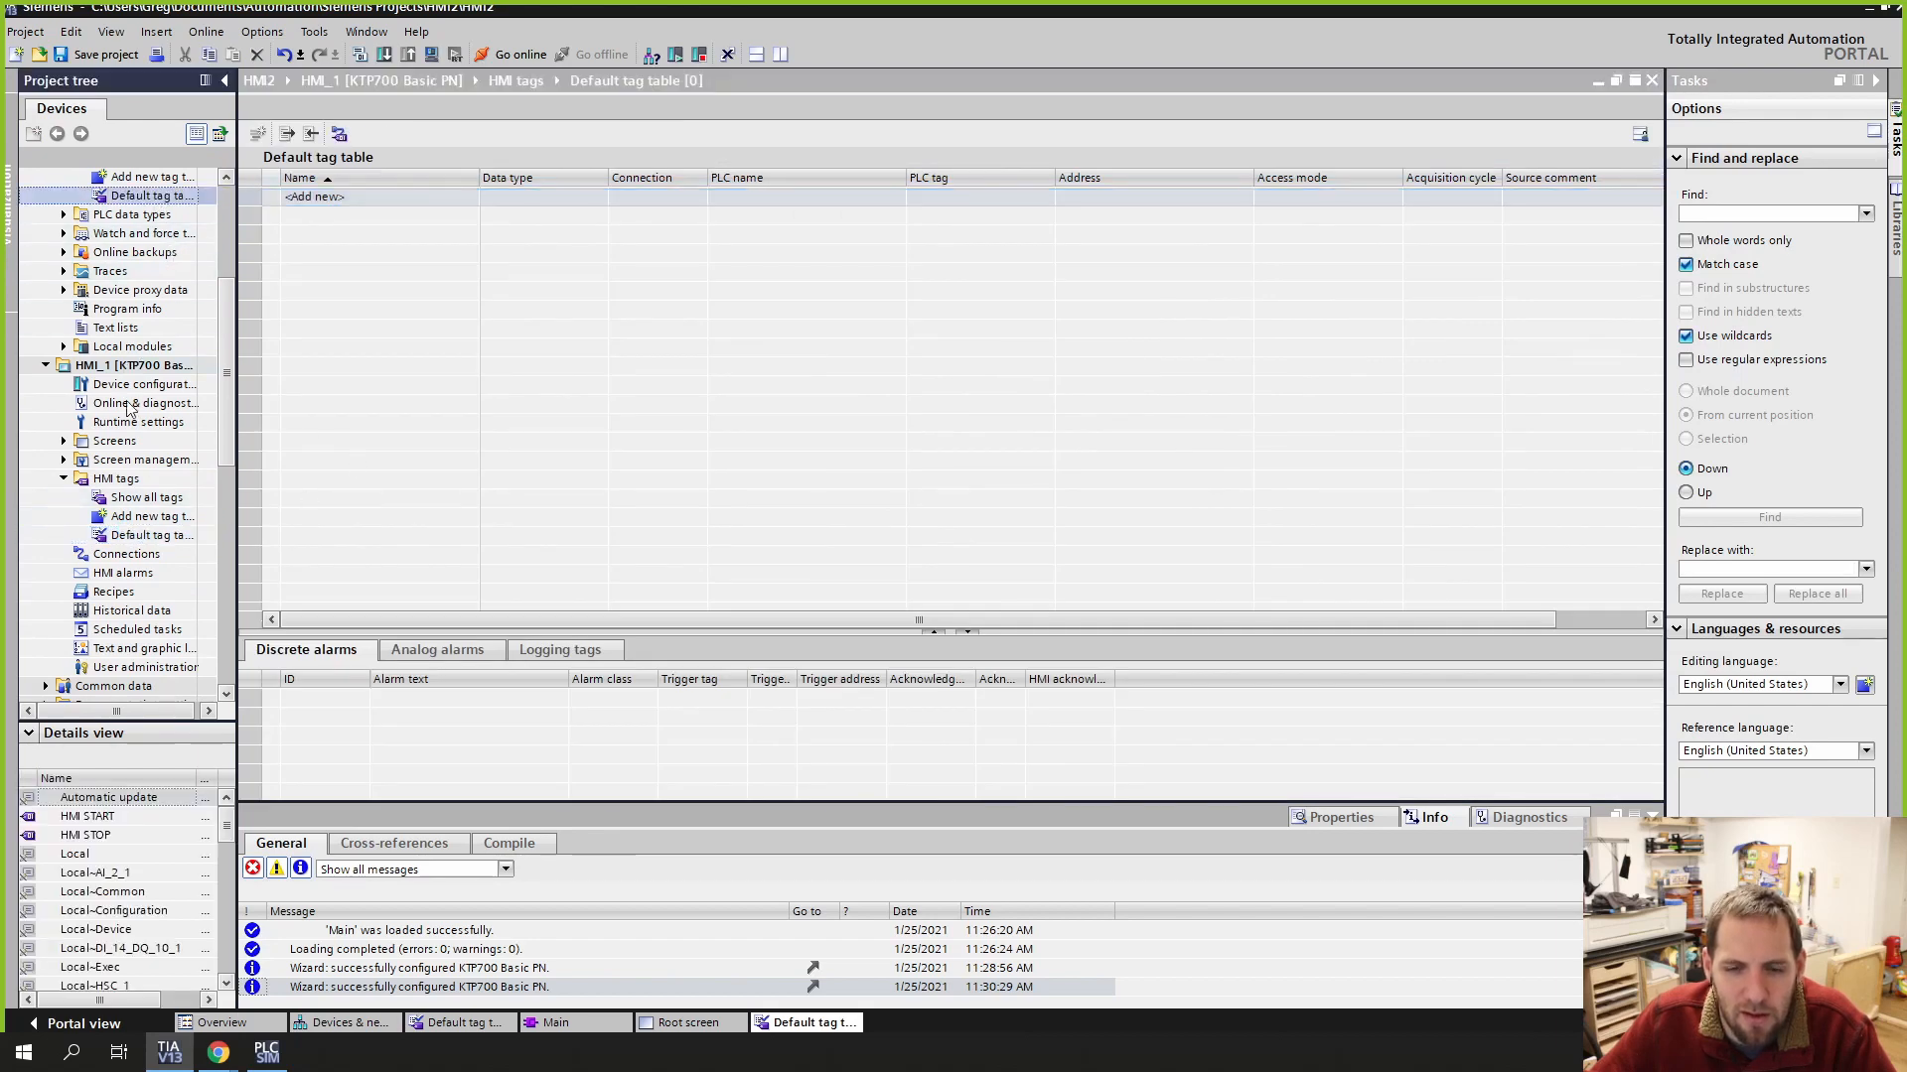
click(116, 817)
shift+click(120, 835)
drag(119, 835, 397, 550)
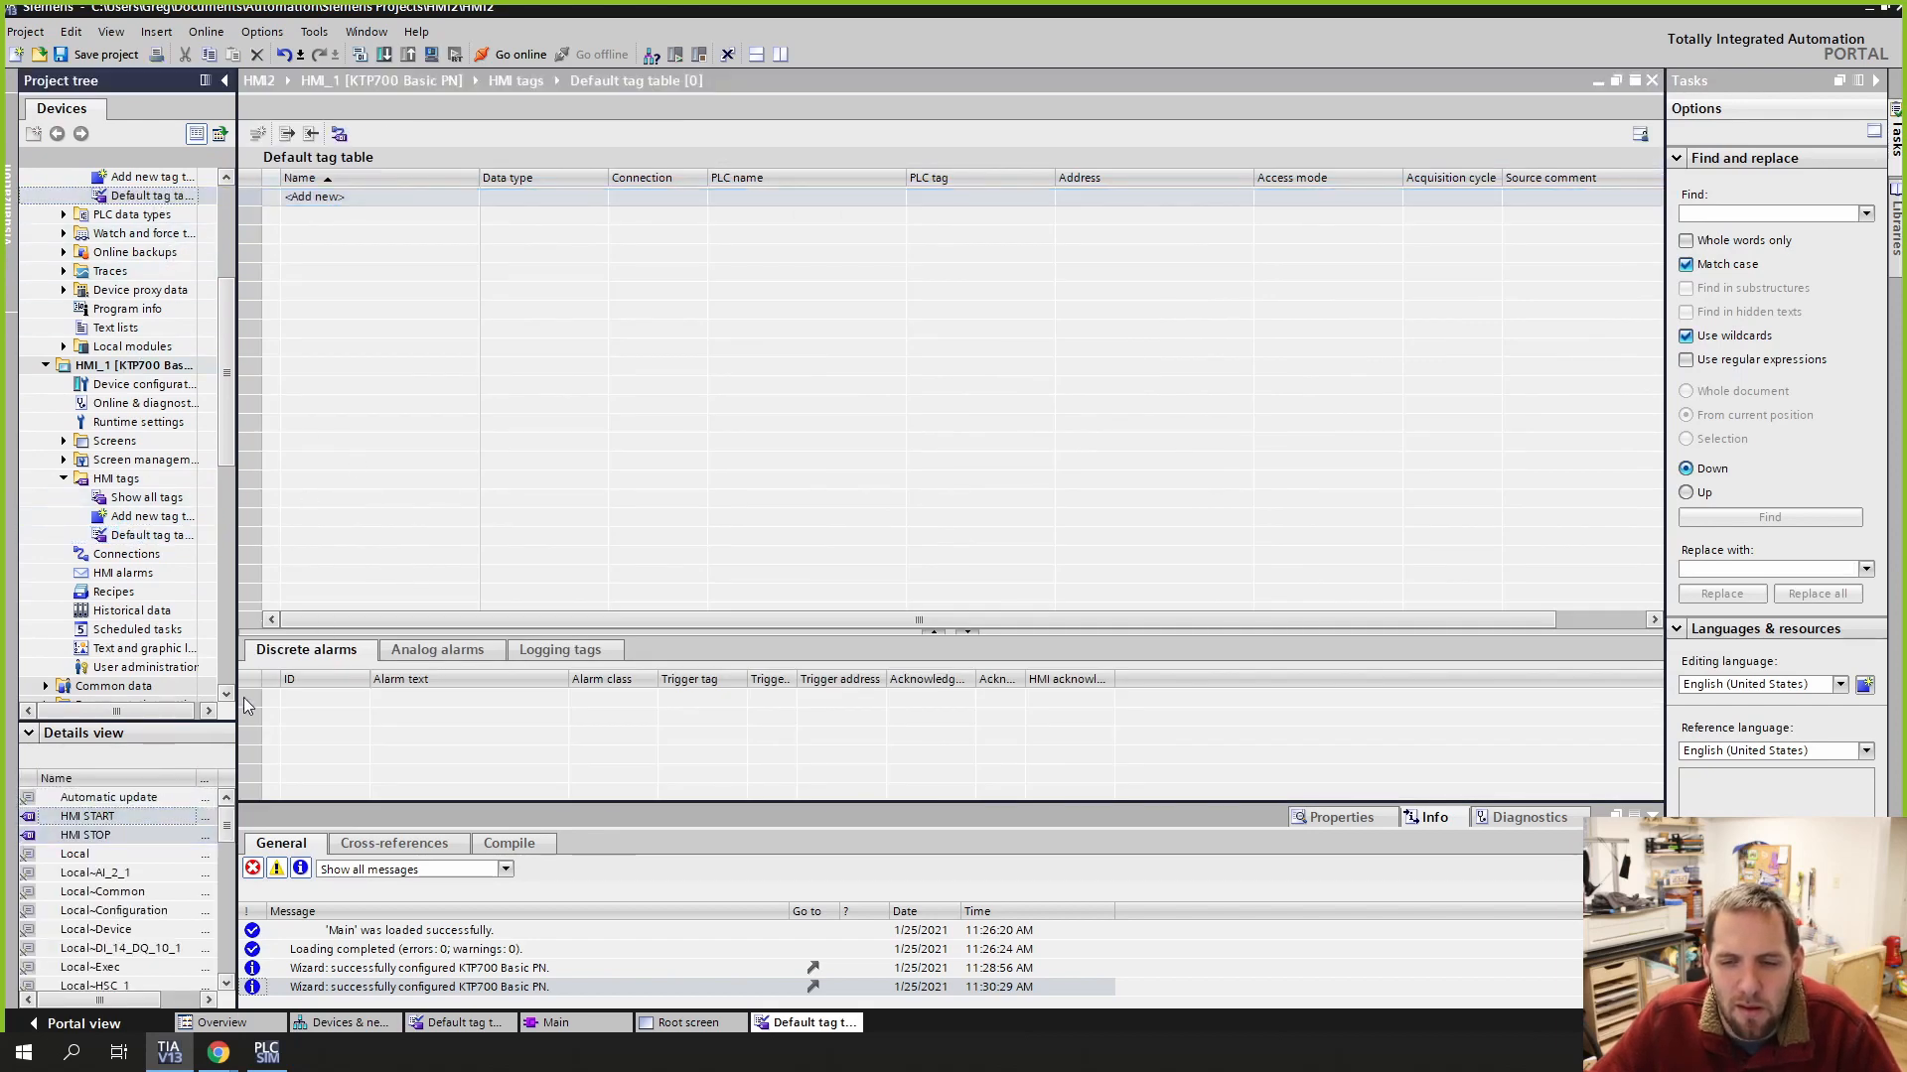
Step: Add the PLC tag output to the HMI default tag table
scroll(223, 842, down, 10)
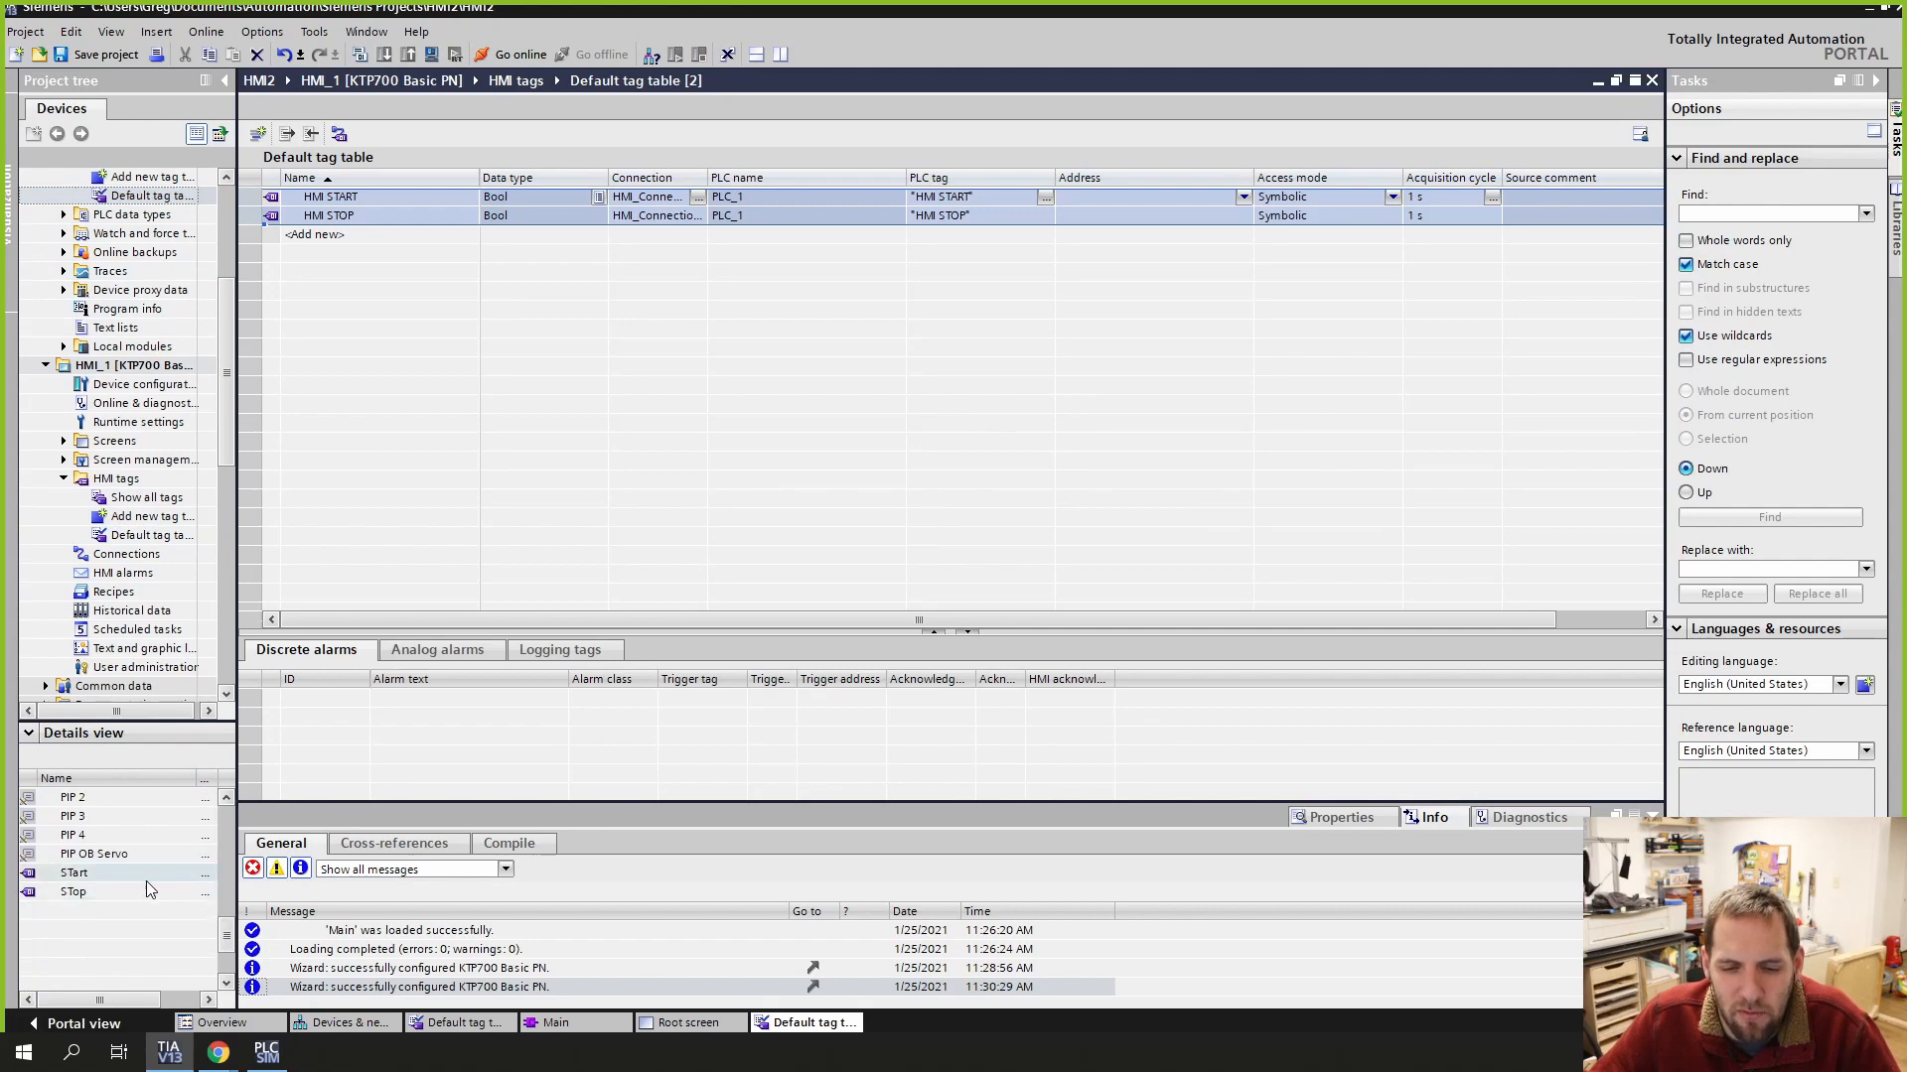
scroll(228, 798, up, 4)
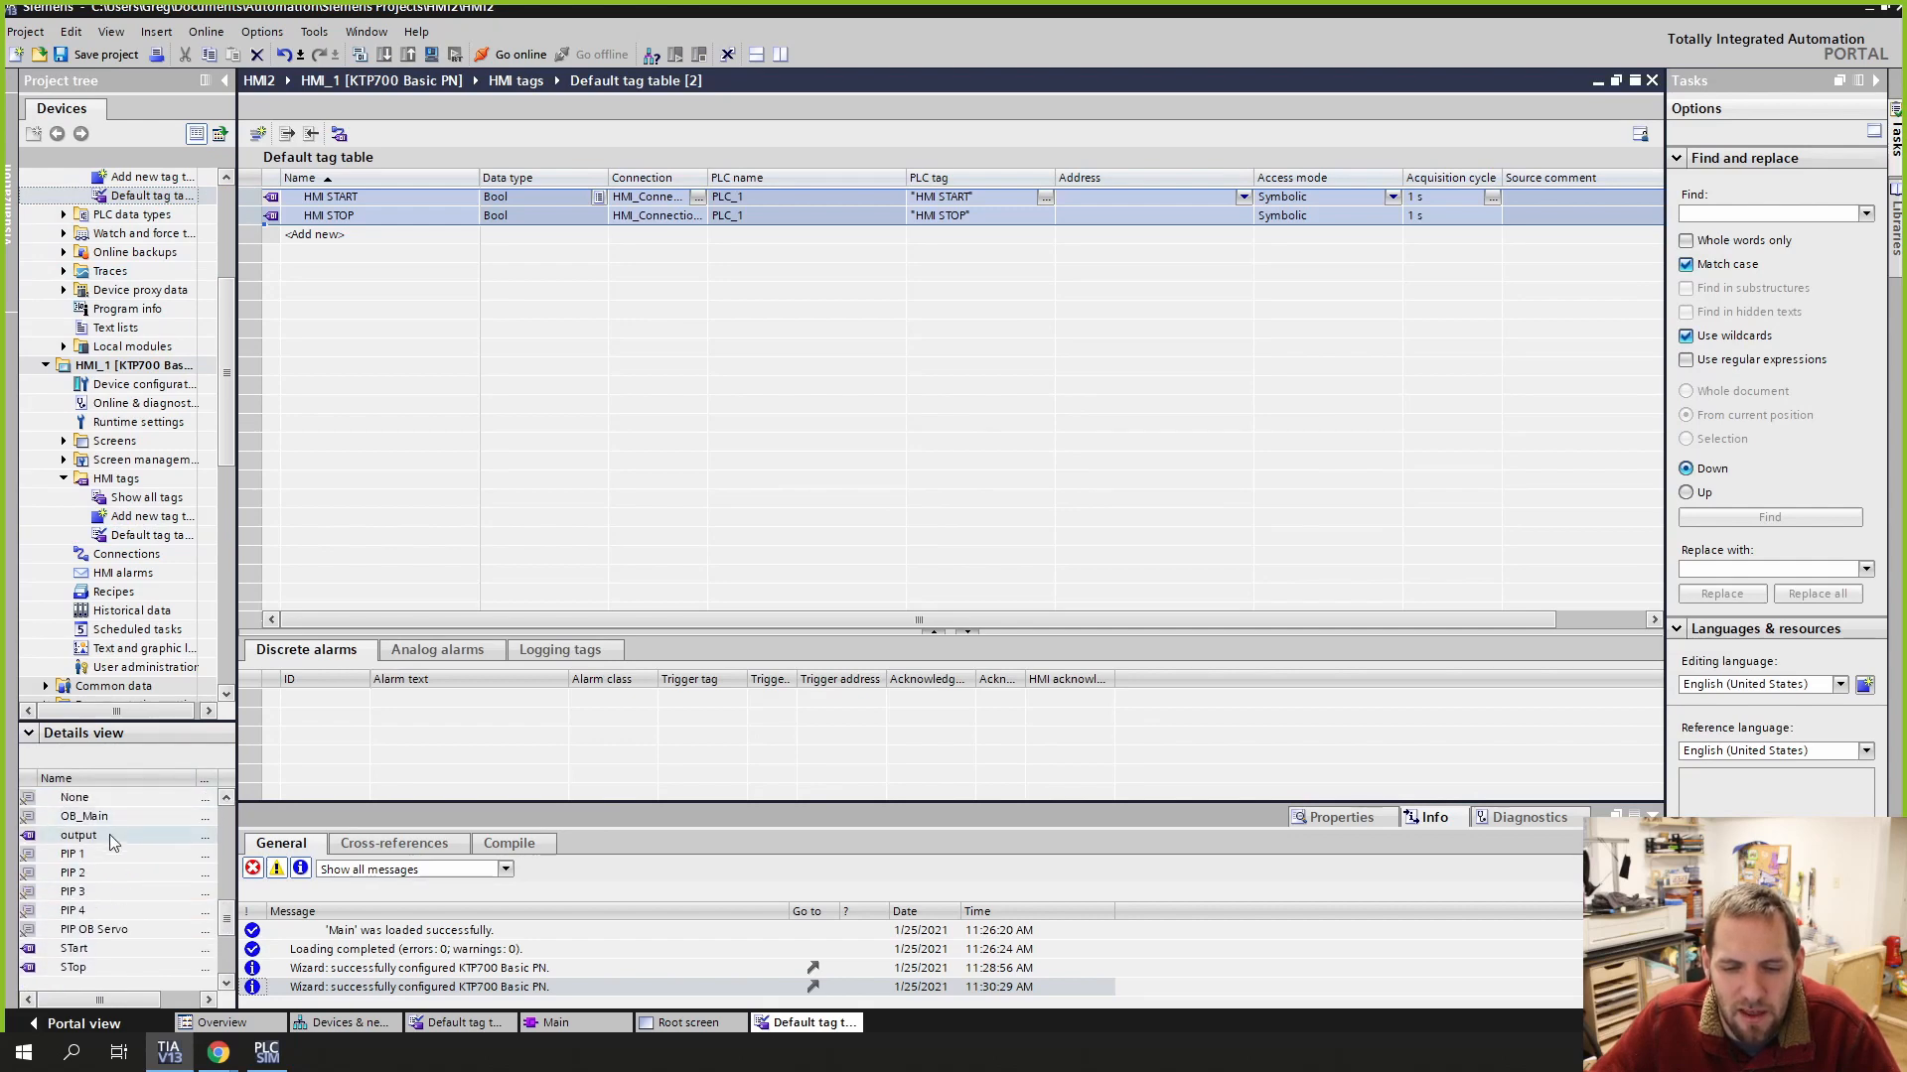
click(90, 839)
drag(90, 843, 431, 444)
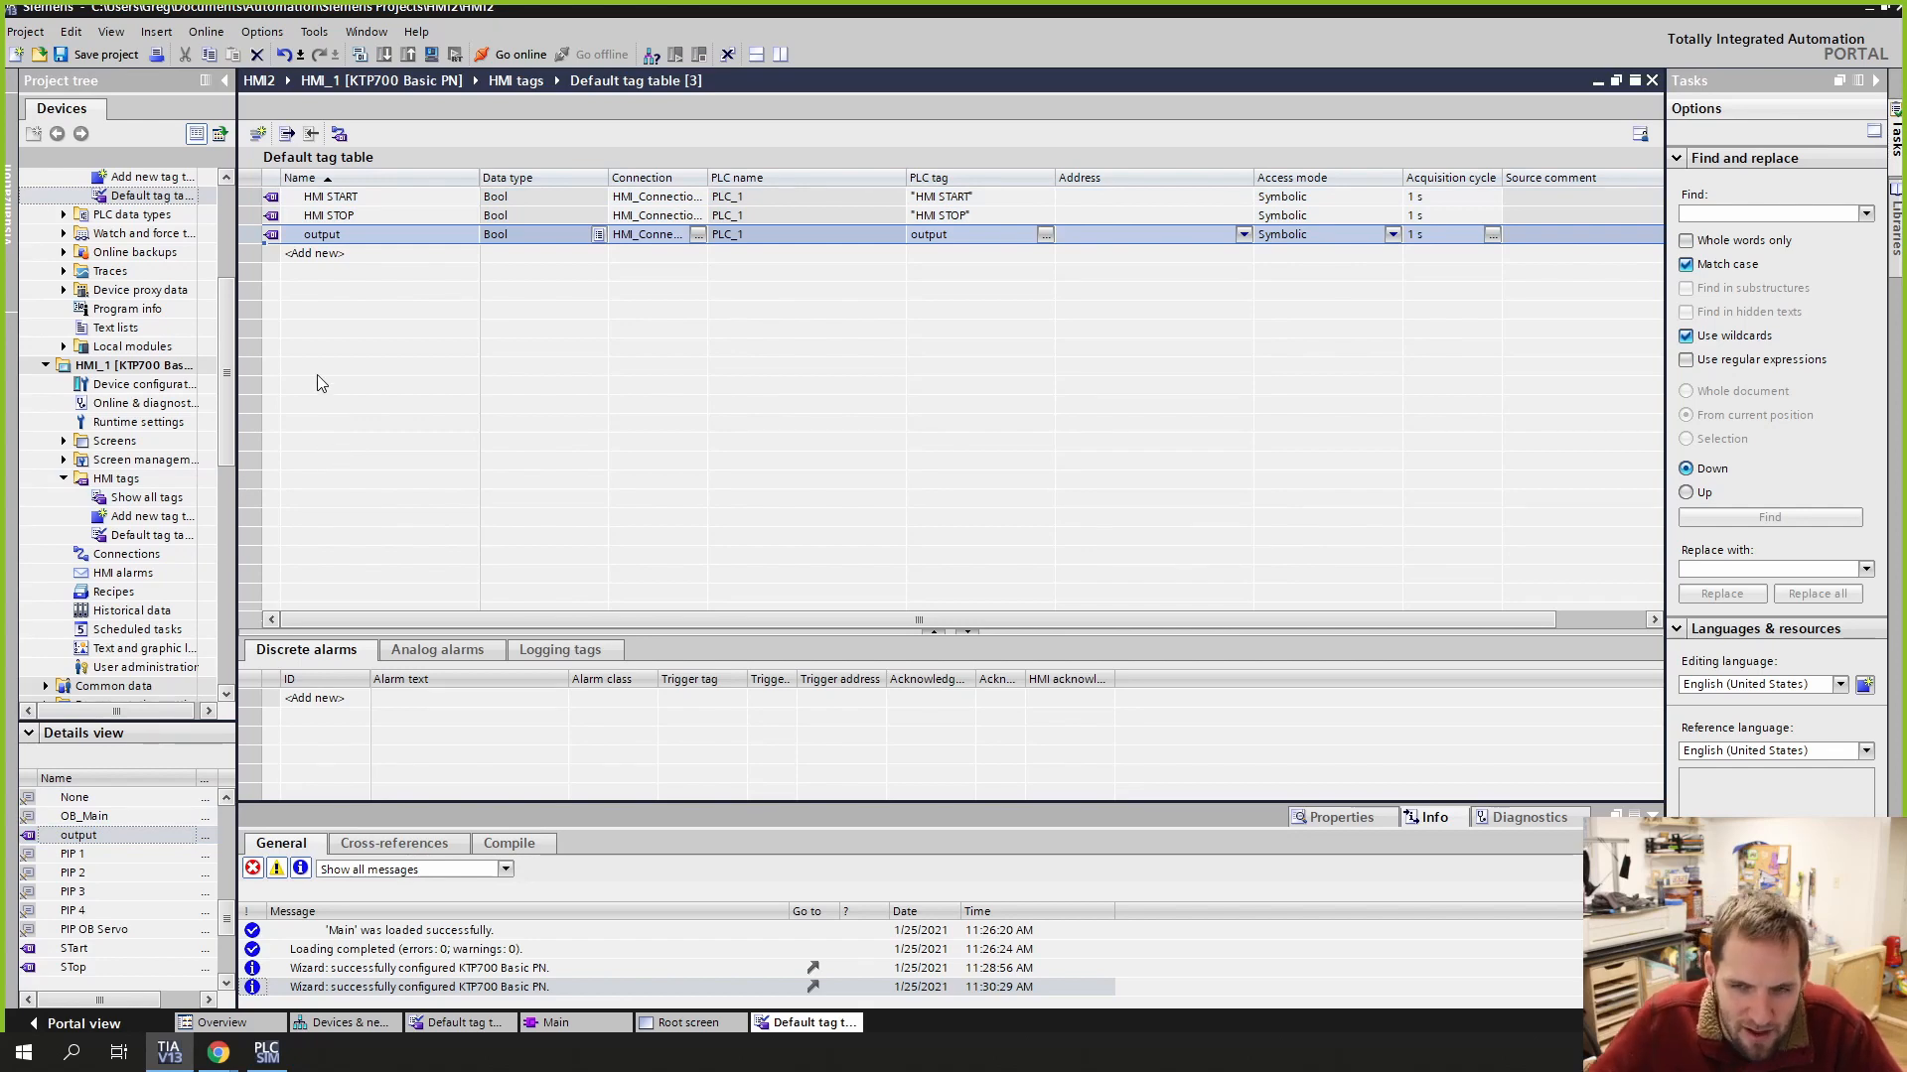
Step: Open HMI_1's Root screen and place a button labelled Start above and to the left of the welcome text
click(63, 440)
double_click(140, 480)
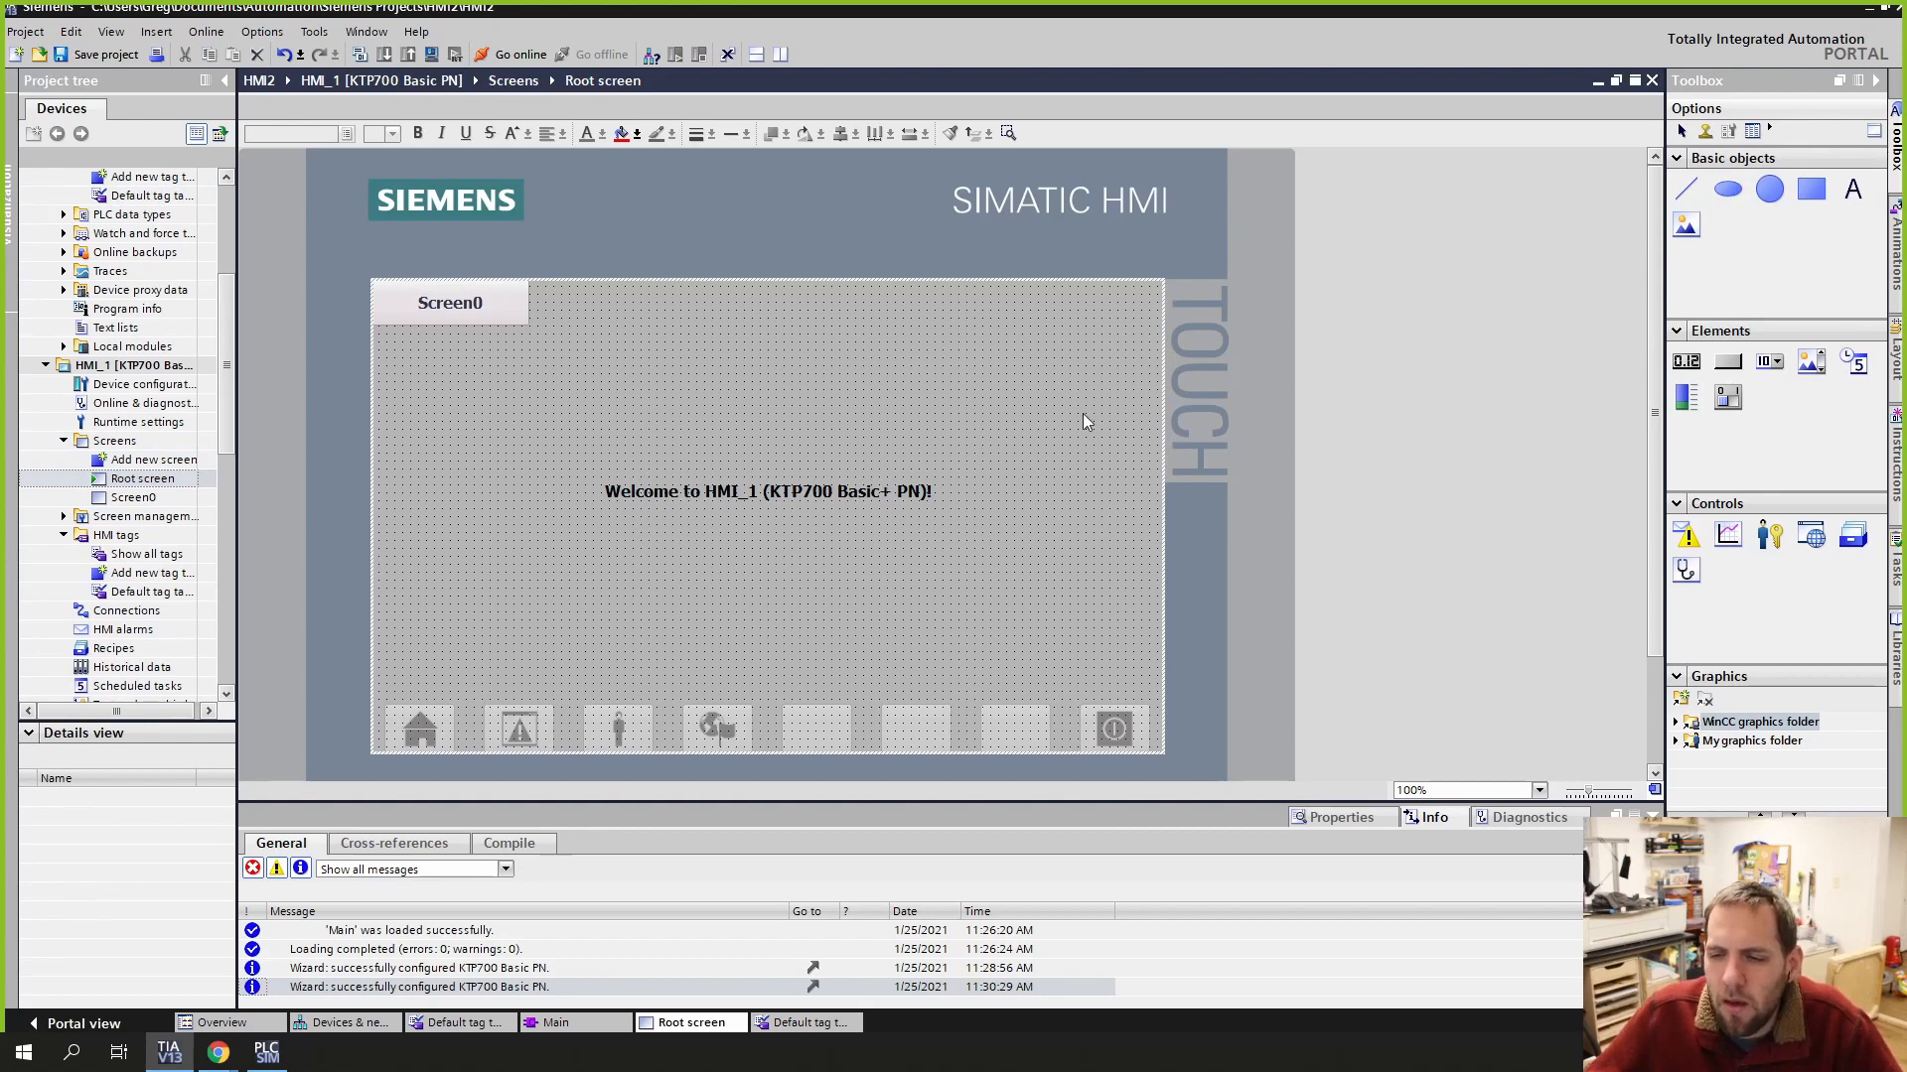
click(1729, 365)
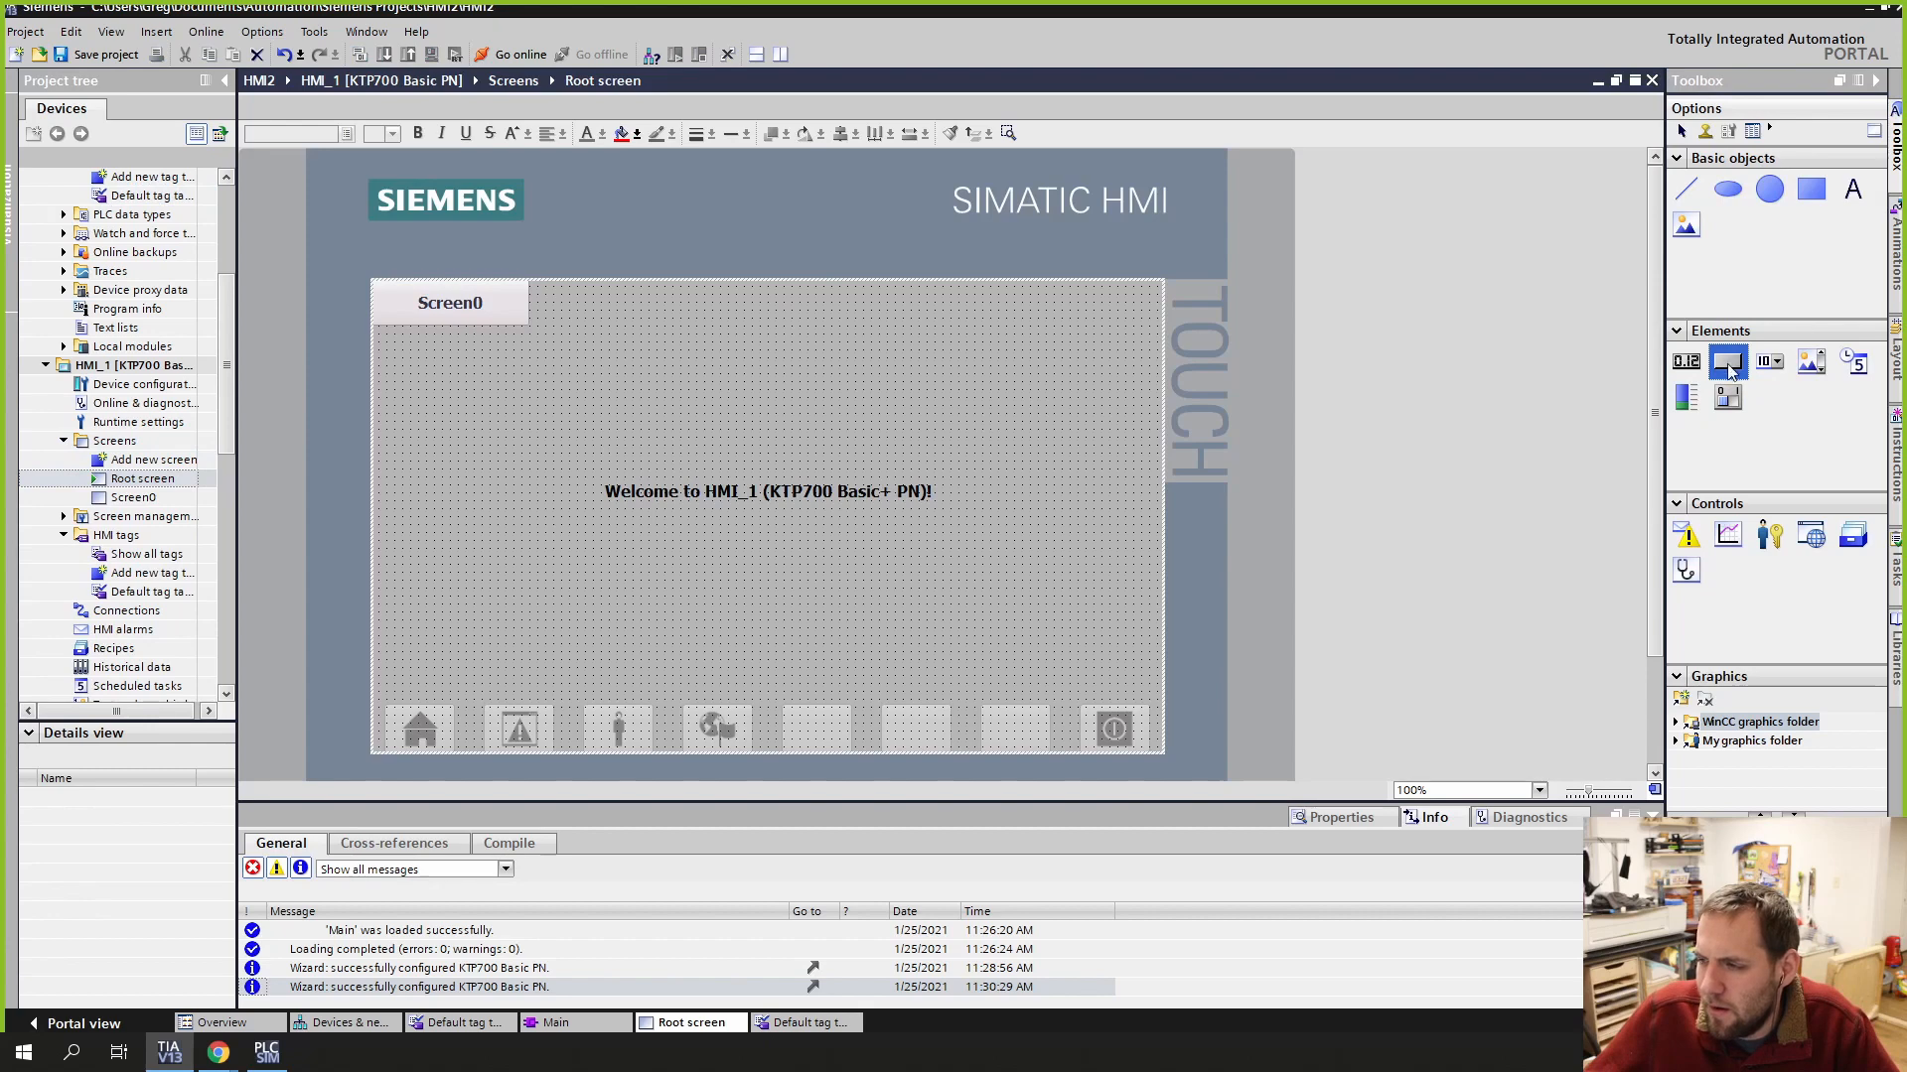
click(531, 406)
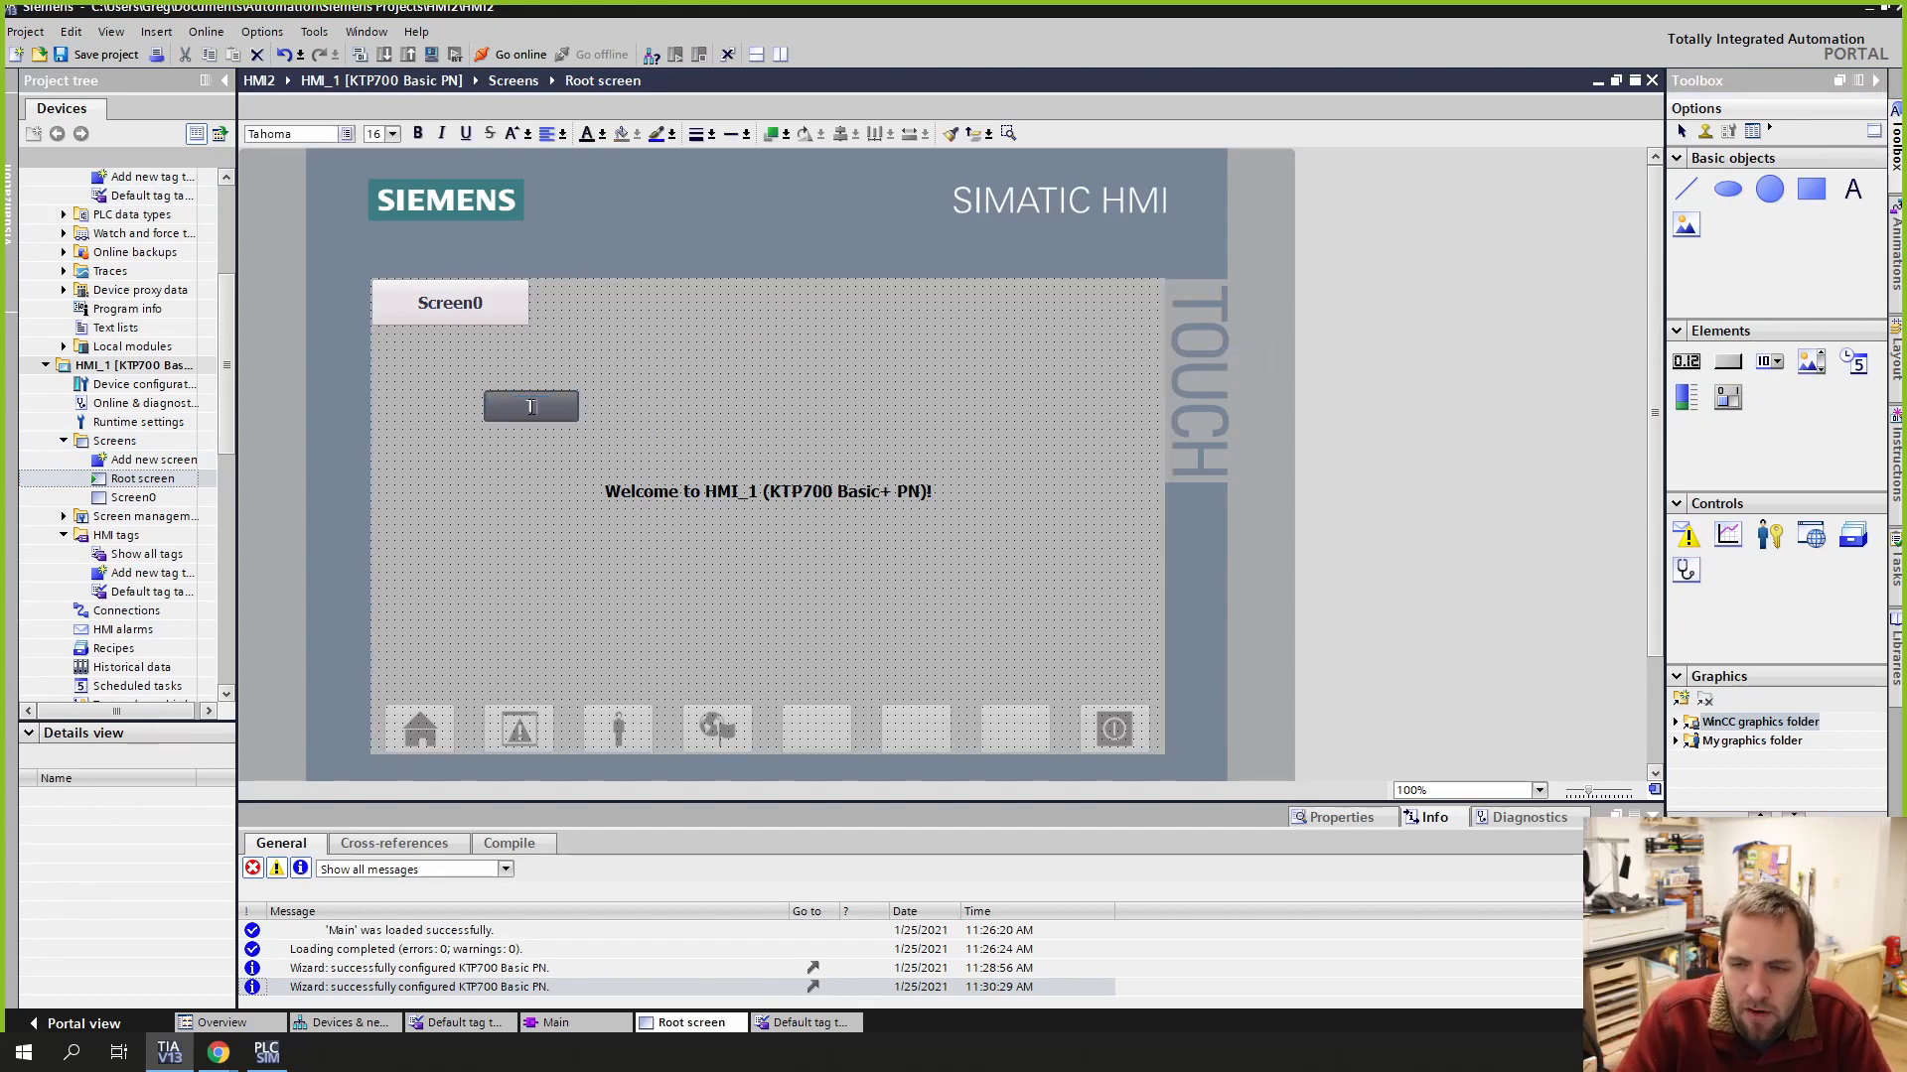
text(Start)
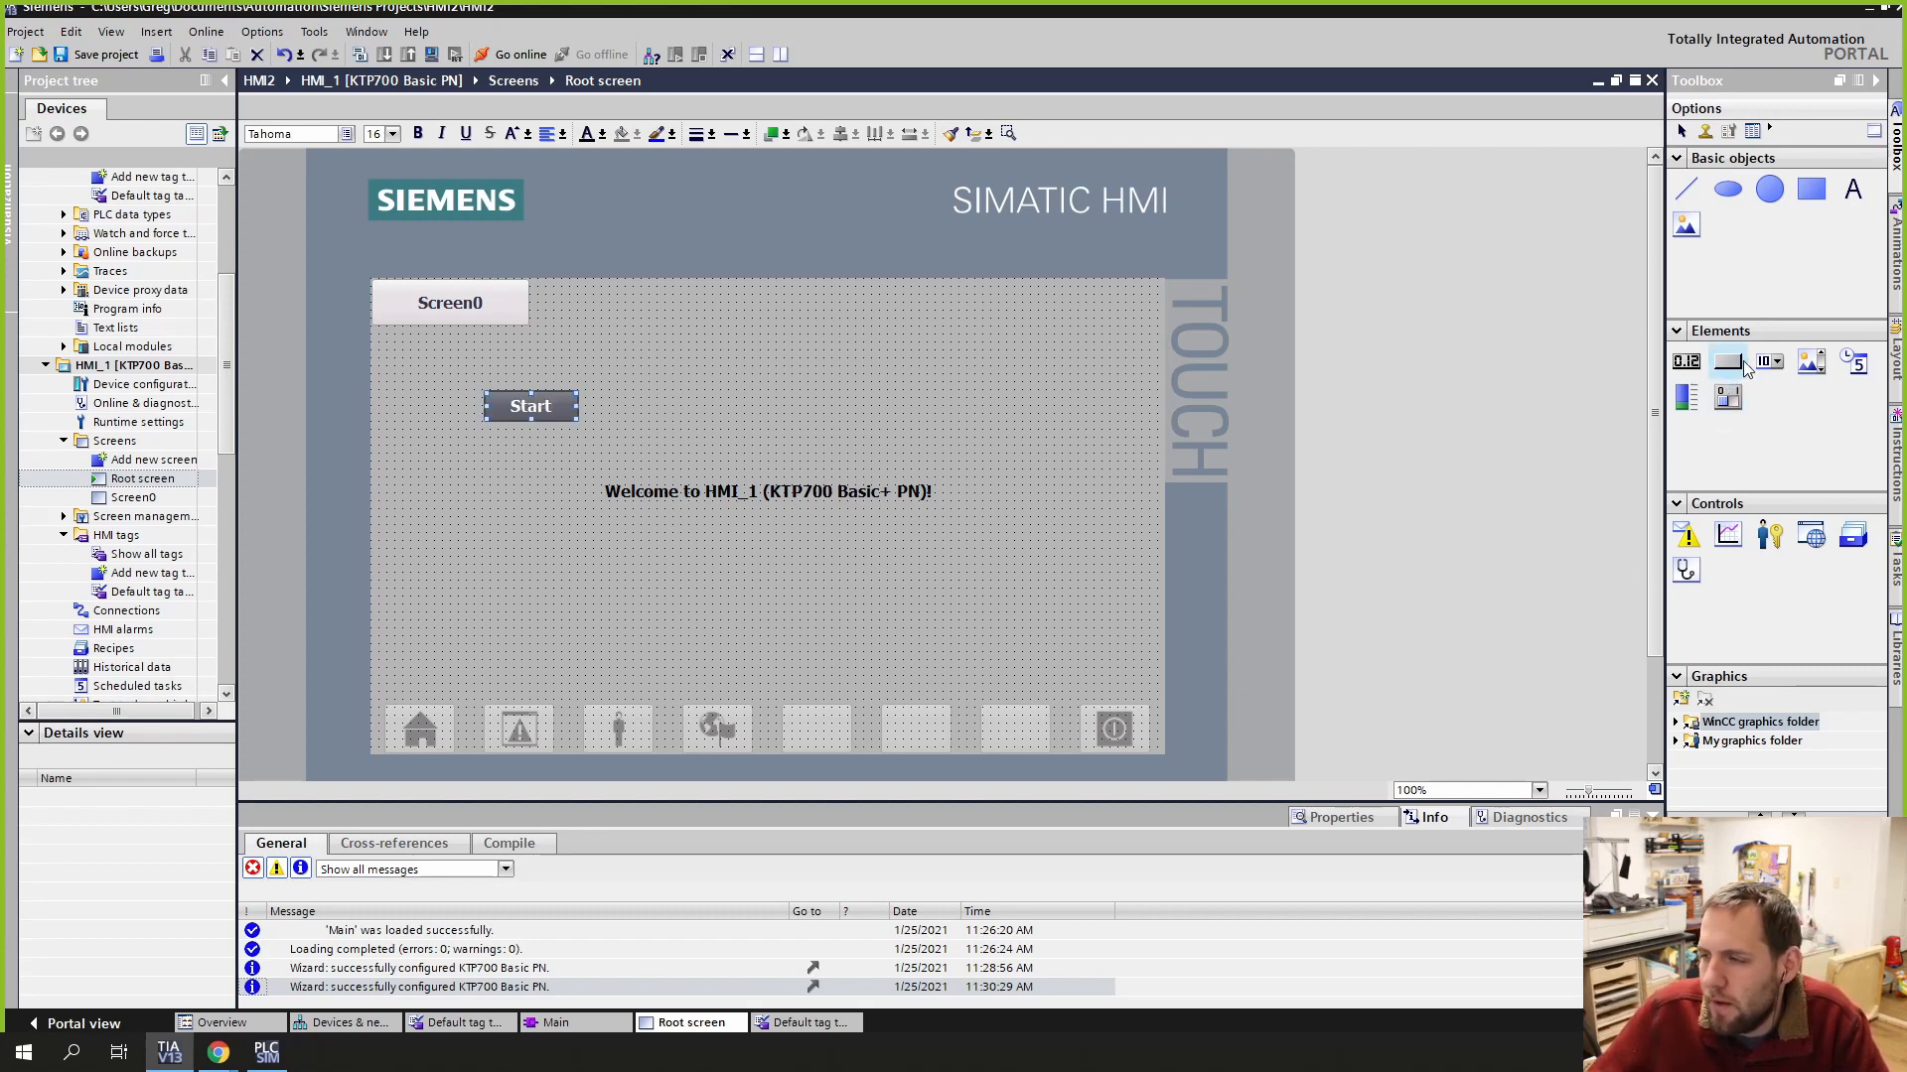
Step: Add a second button labelled Stop directly below the Start button
drag(1746, 368, 534, 461)
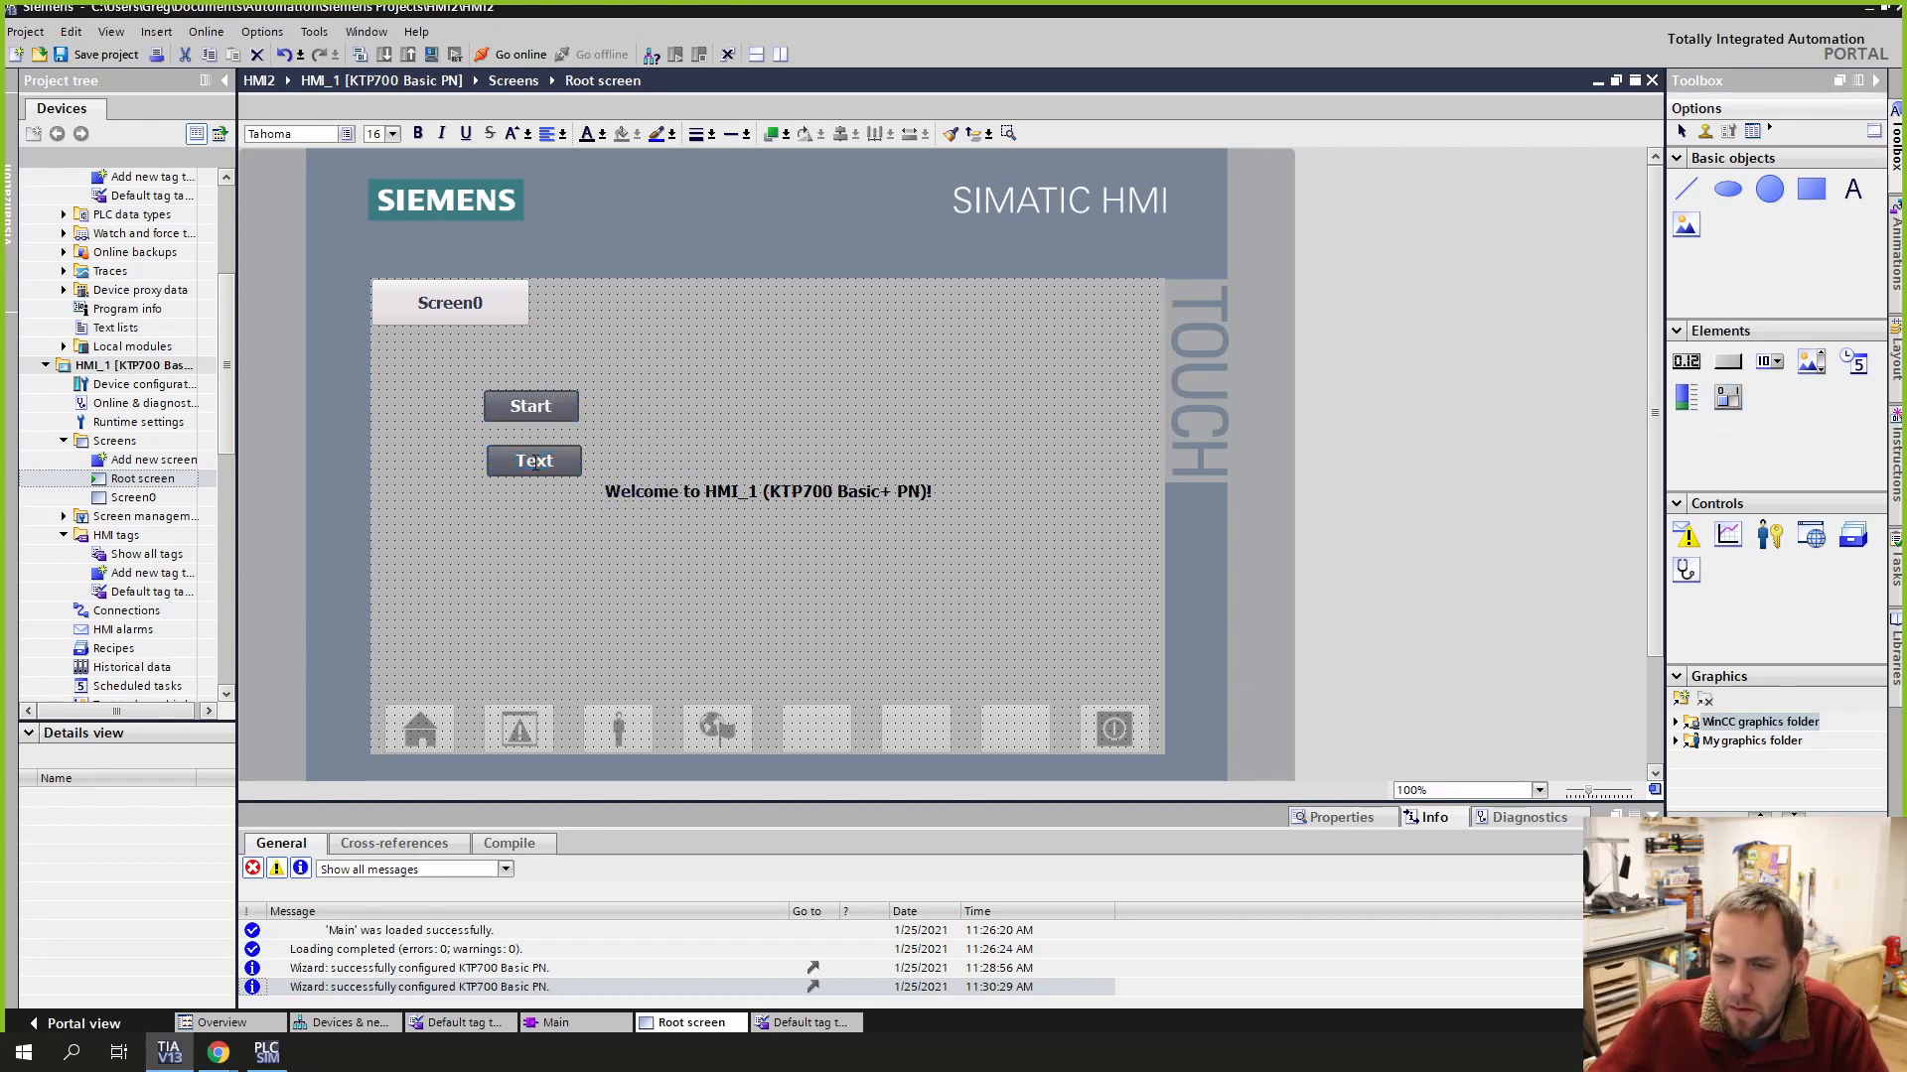
text(Stop)
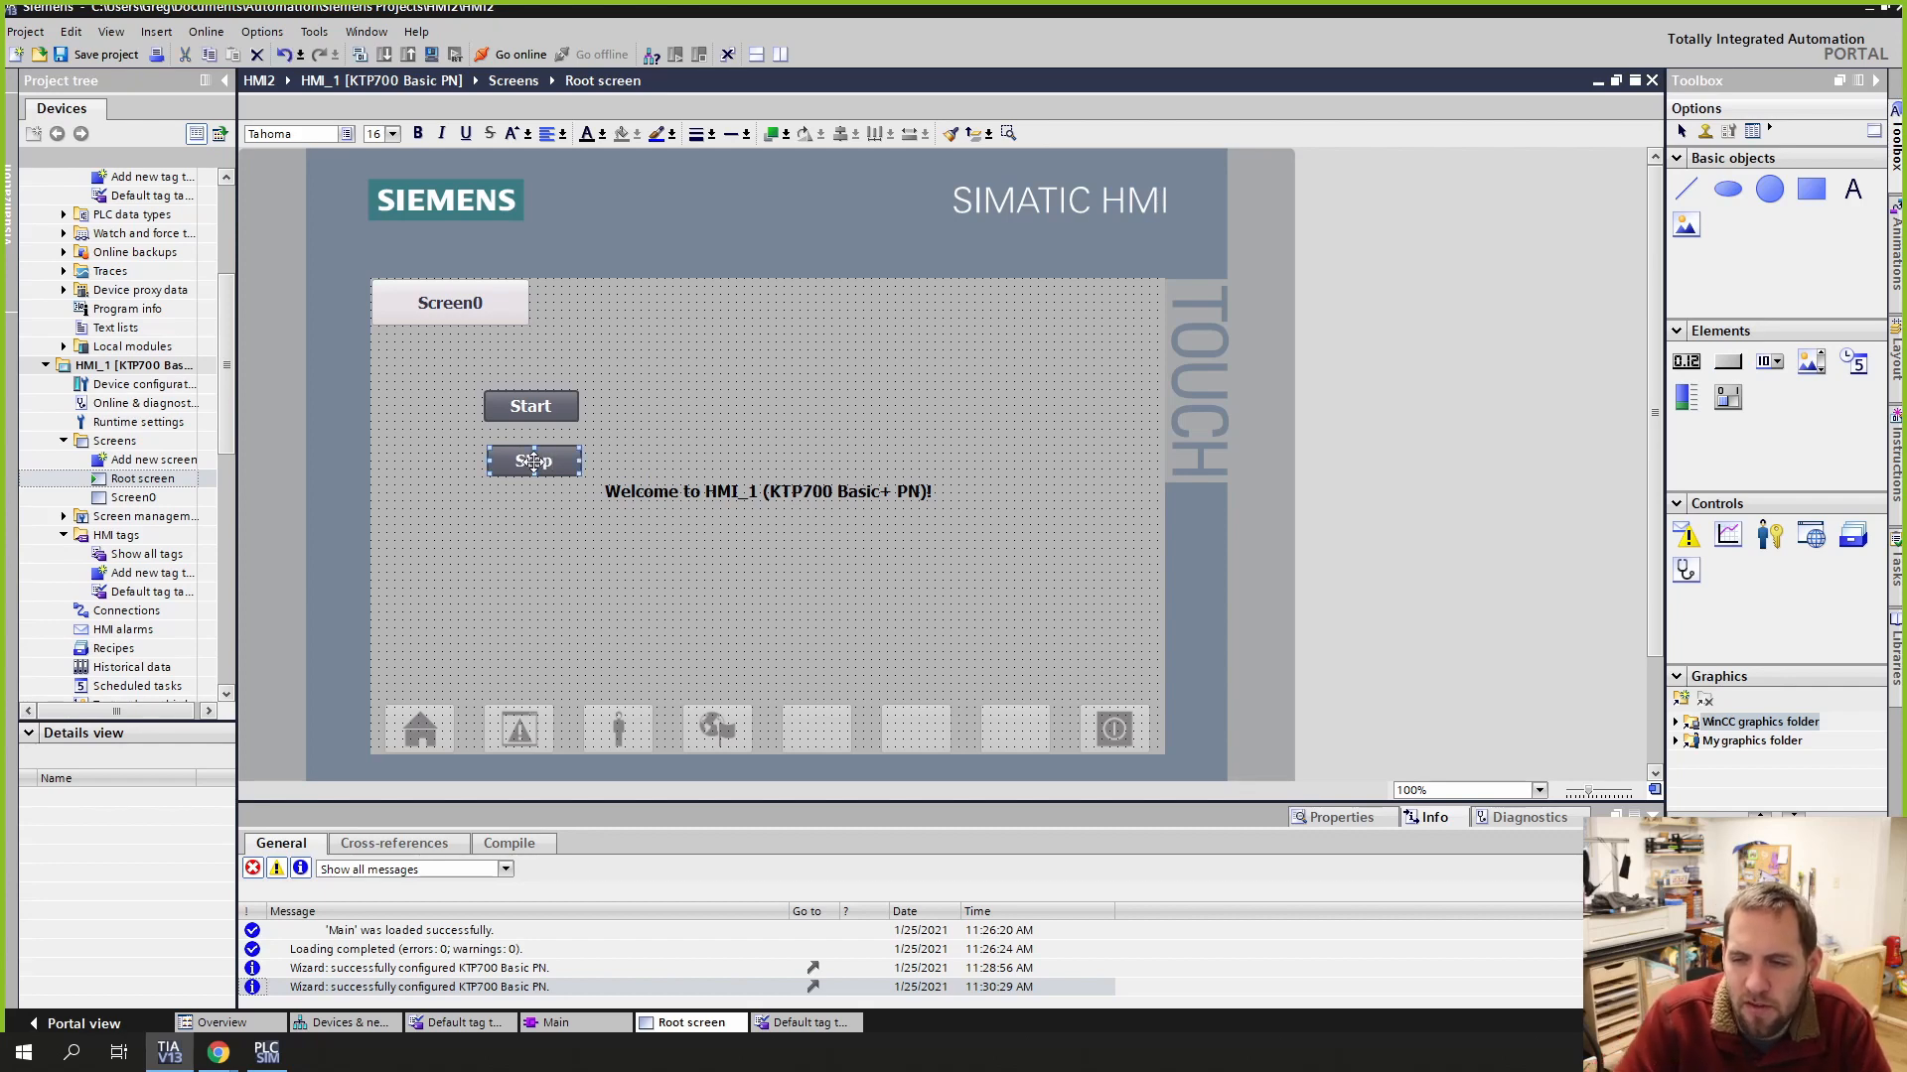
click(725, 427)
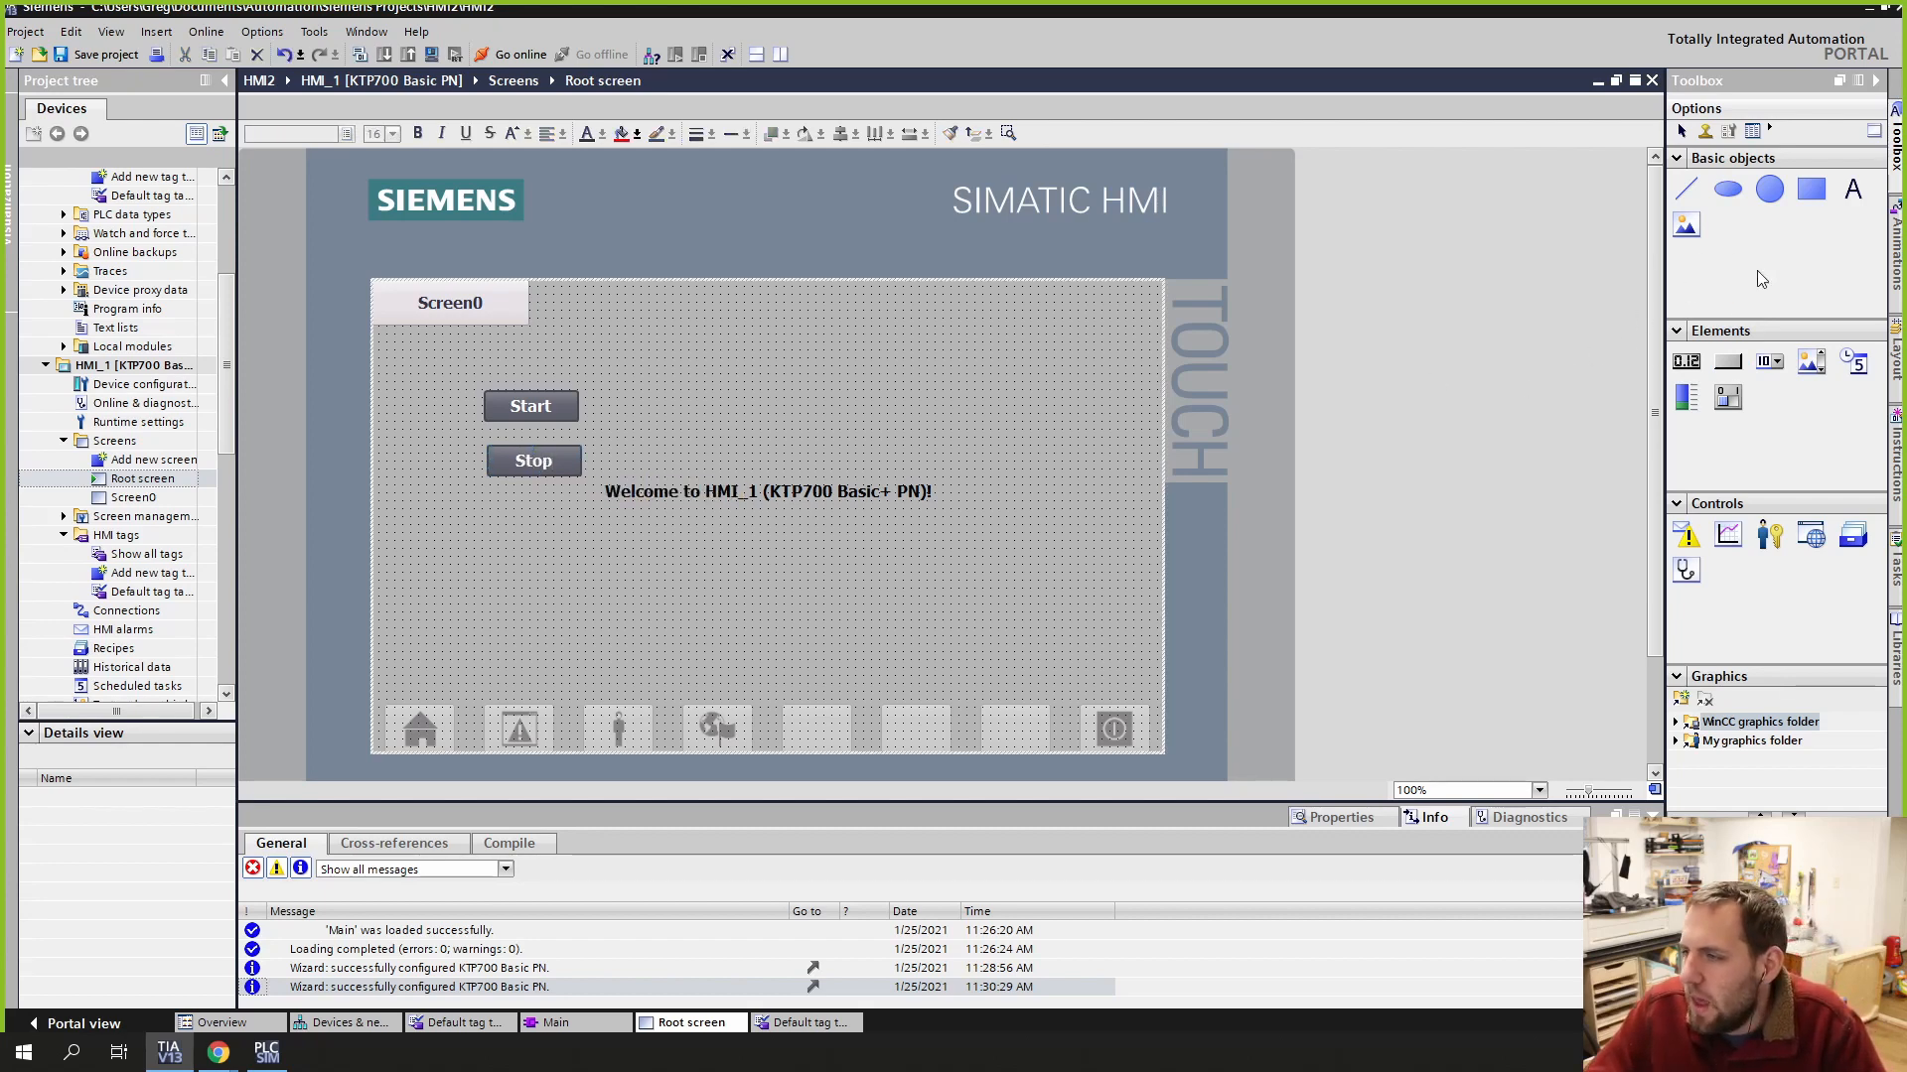
Step: Draw a rectangle to the right of the buttons and centre a text field reading Output inside it
drag(1811, 188, 1010, 492)
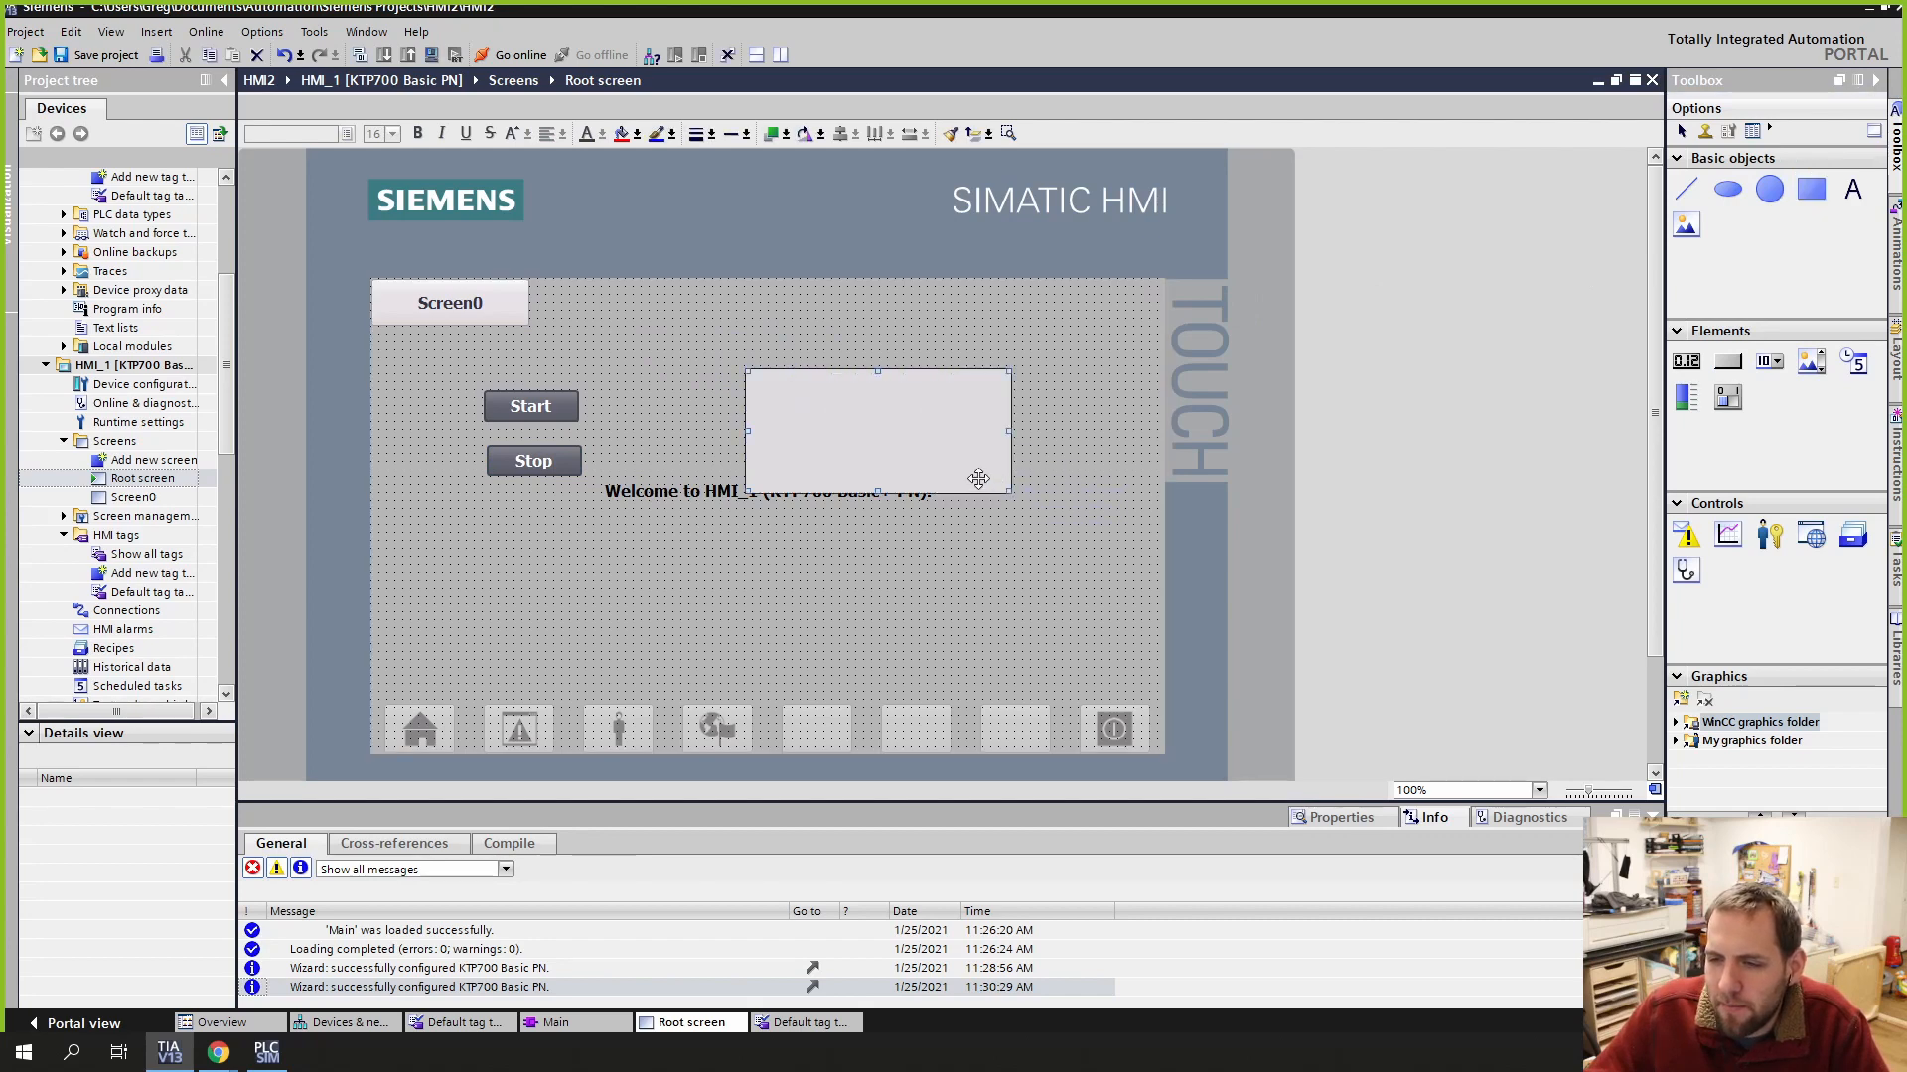
drag(1855, 188, 811, 427)
double_click(810, 428)
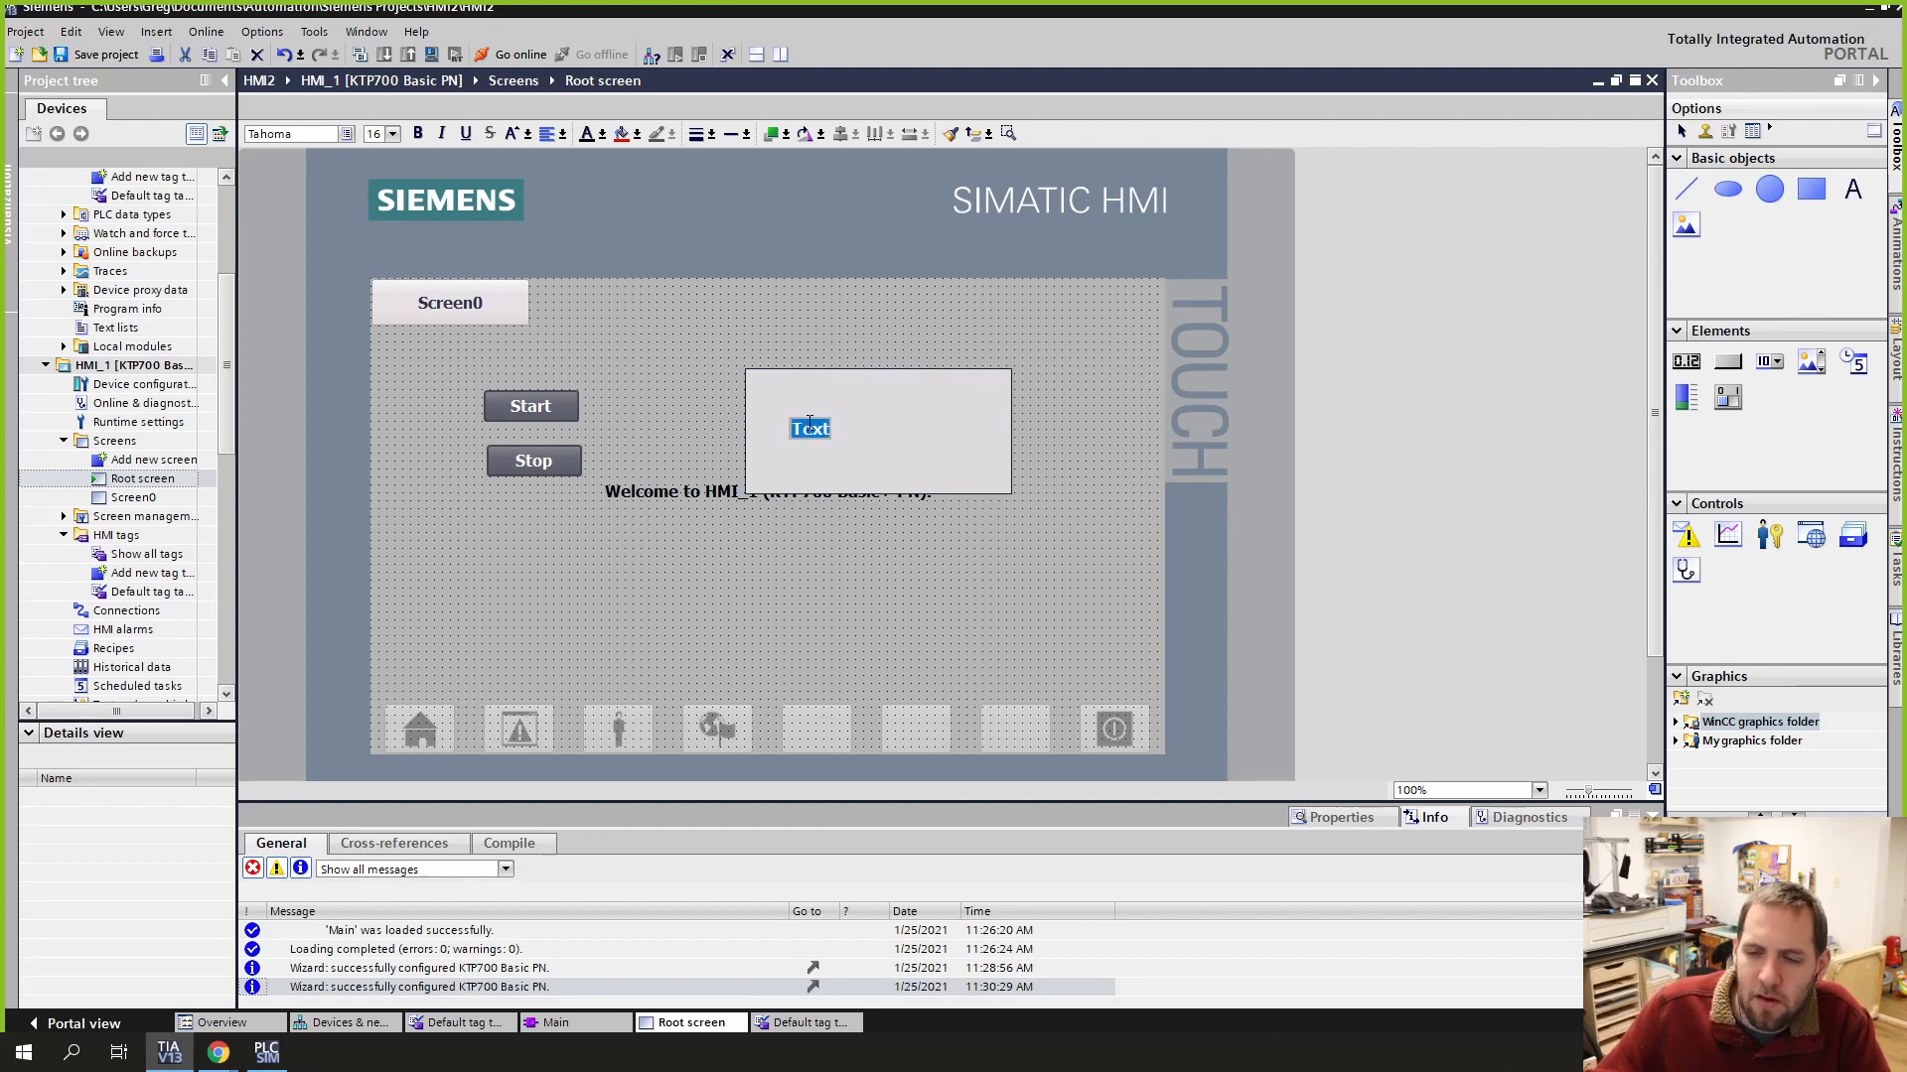
text(Output)
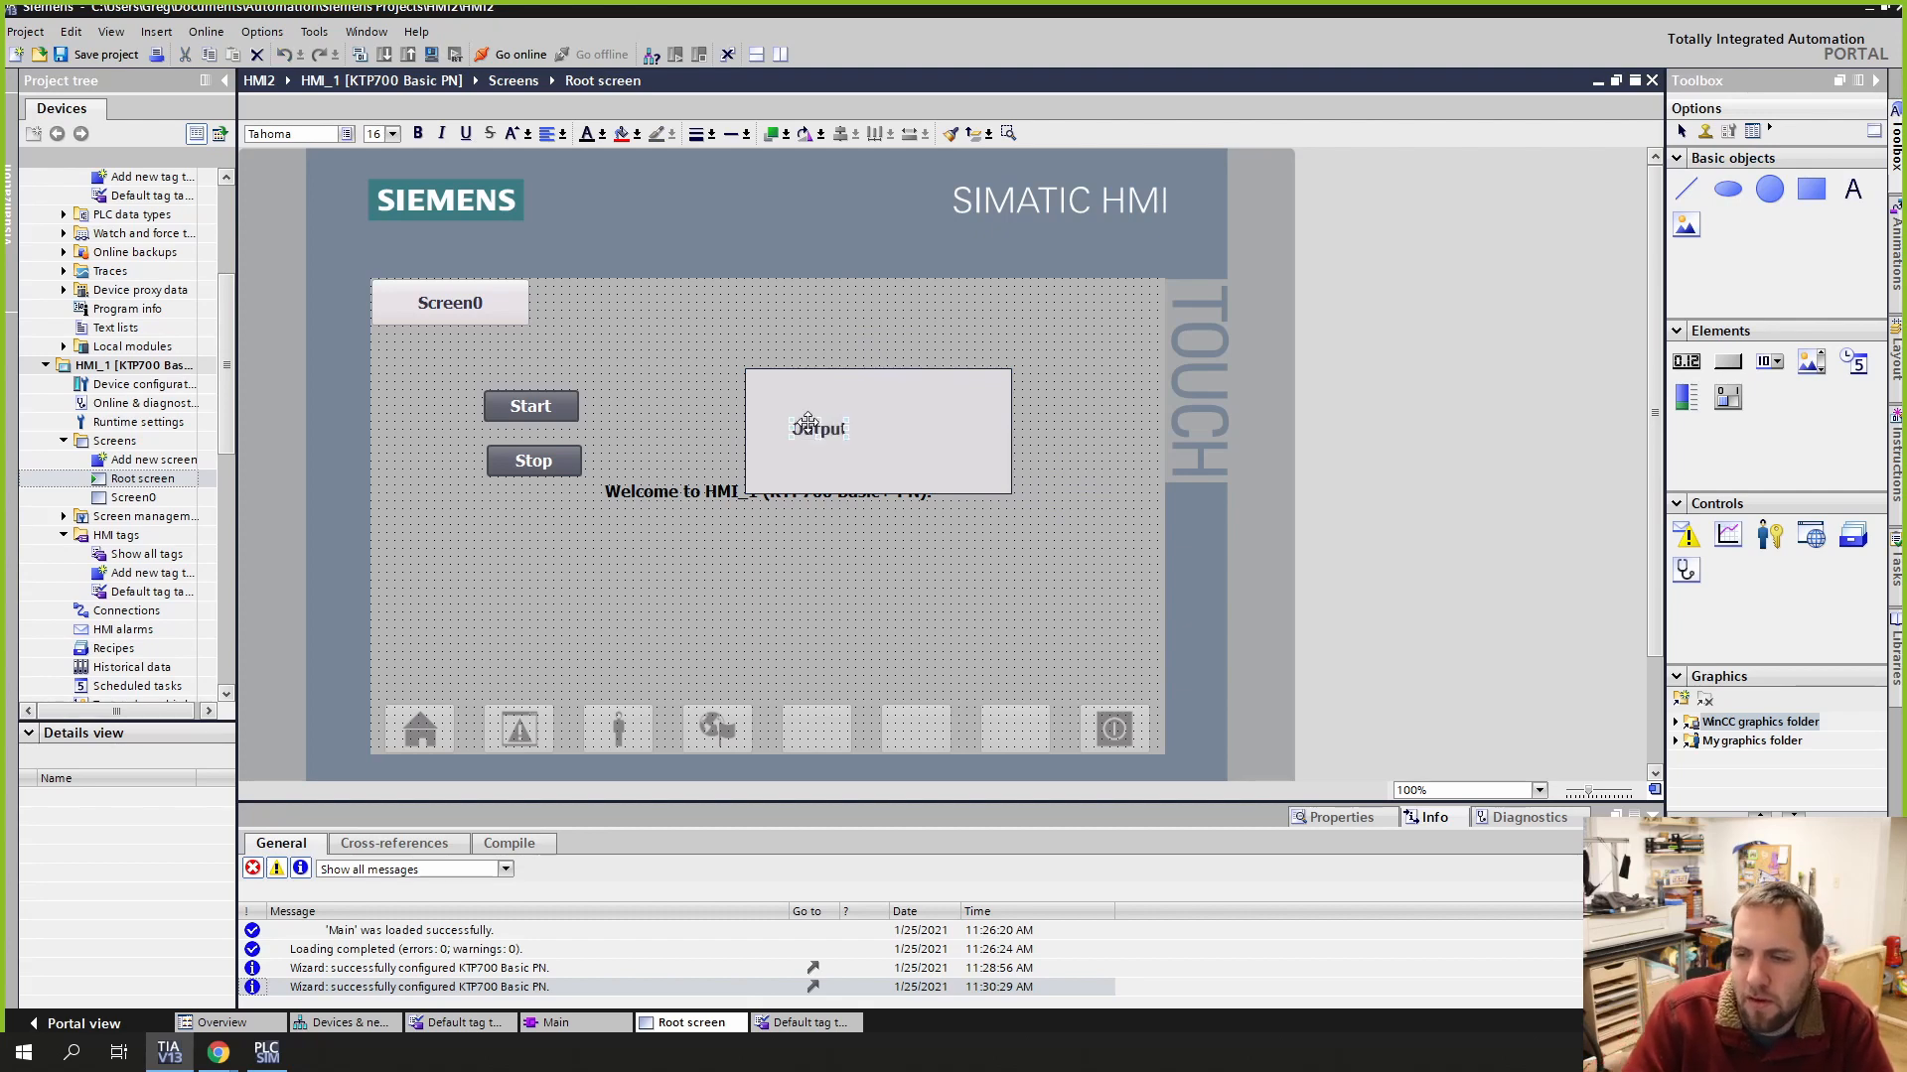
drag(808, 421, 868, 429)
Step: Group the rectangle with the Output text field and shrink the group so it clears the welcome text
right_click(925, 430)
mouse_move(1047, 602)
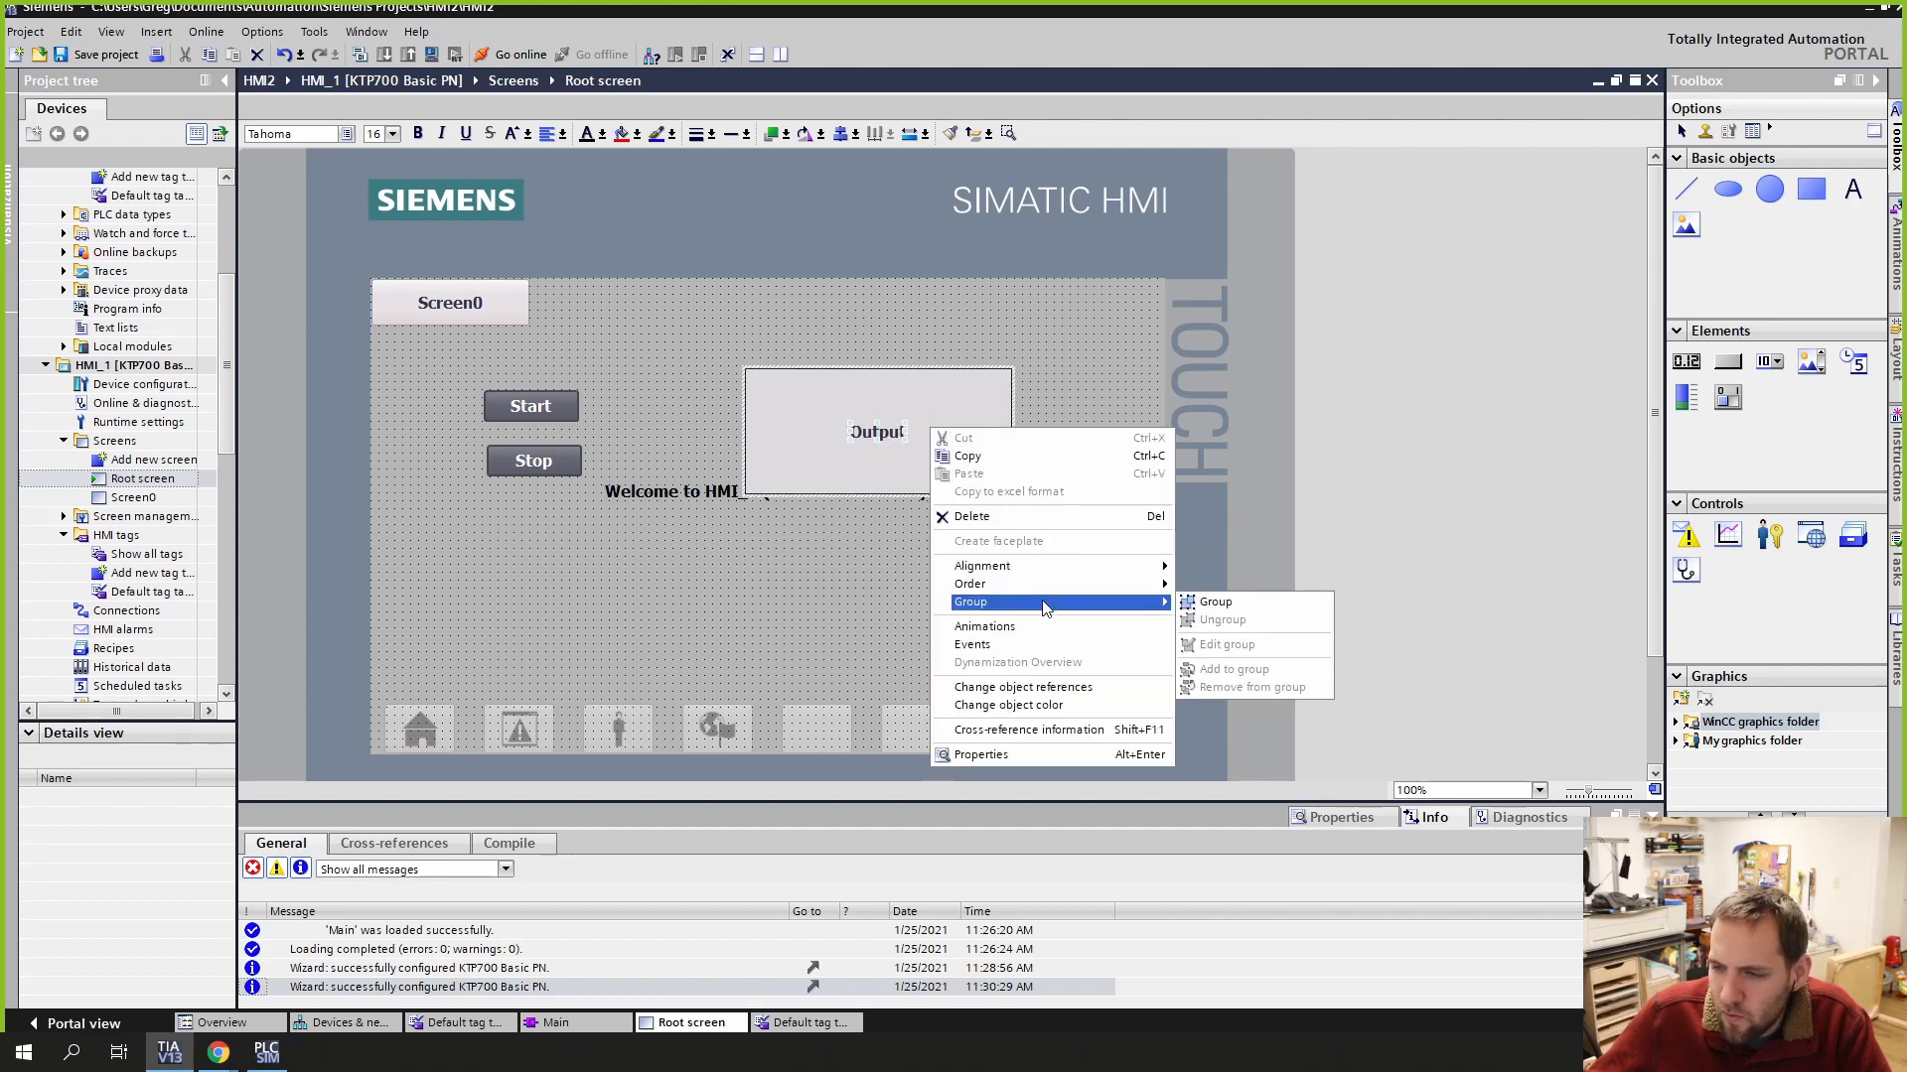
click(1216, 602)
mouse_move(1012, 492)
mouse_down()
mouse_move(1123, 523)
mouse_move(1012, 473)
mouse_up()
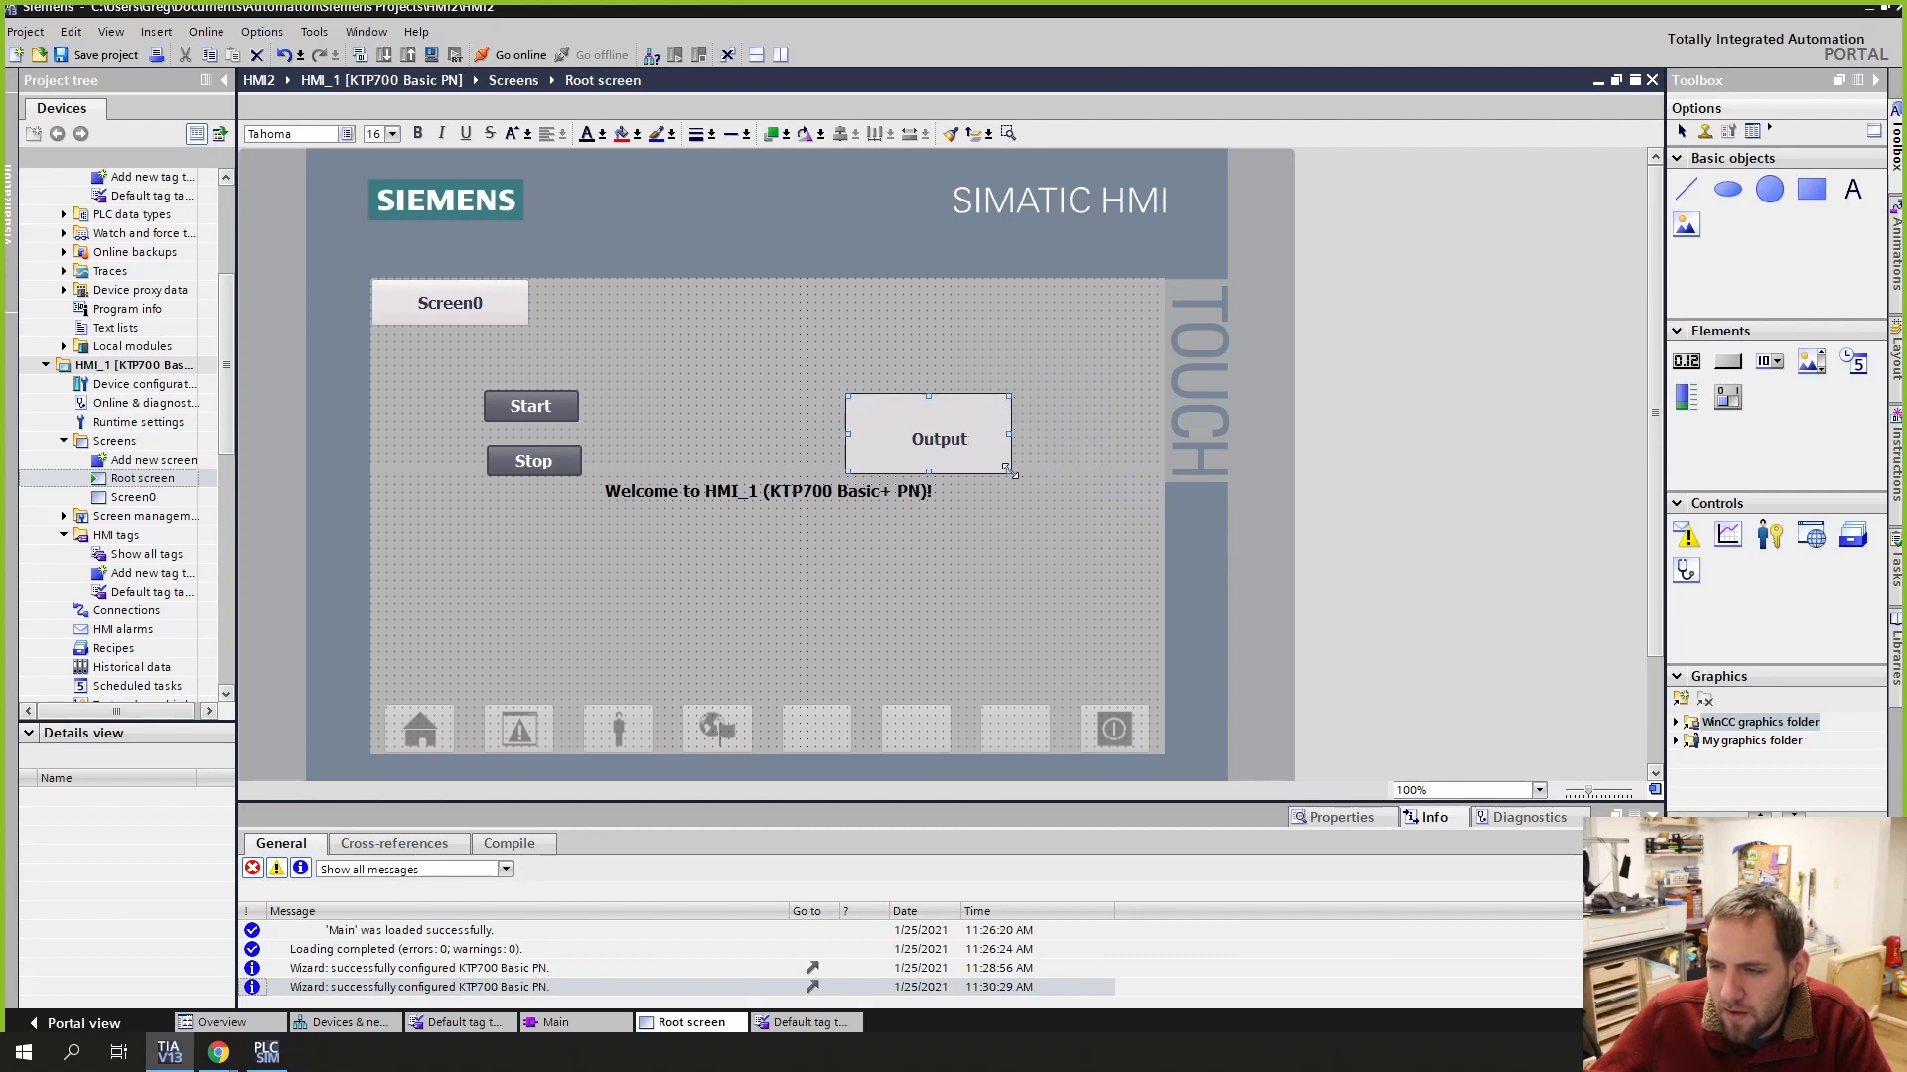
Step: Try to ungroup the rectangle and the Output text field
right_click(928, 433)
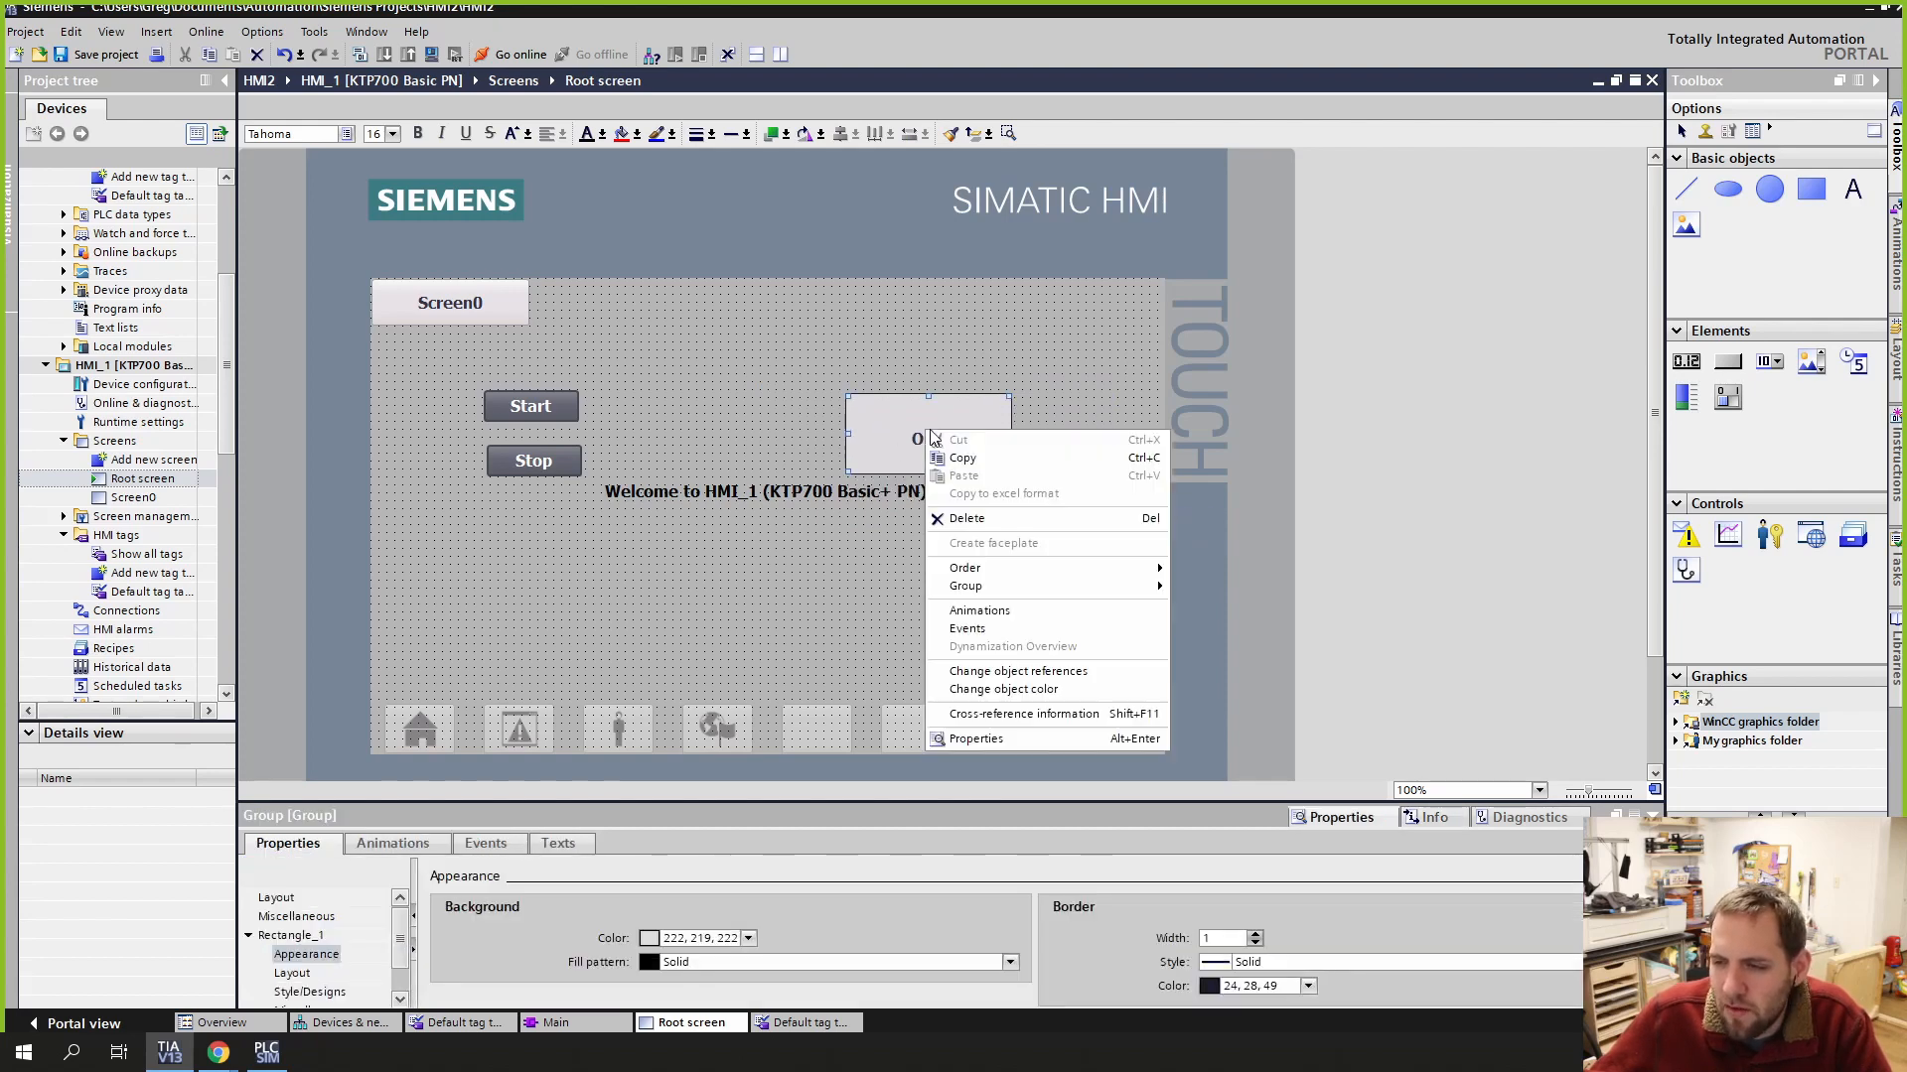
mouse_move(1053, 586)
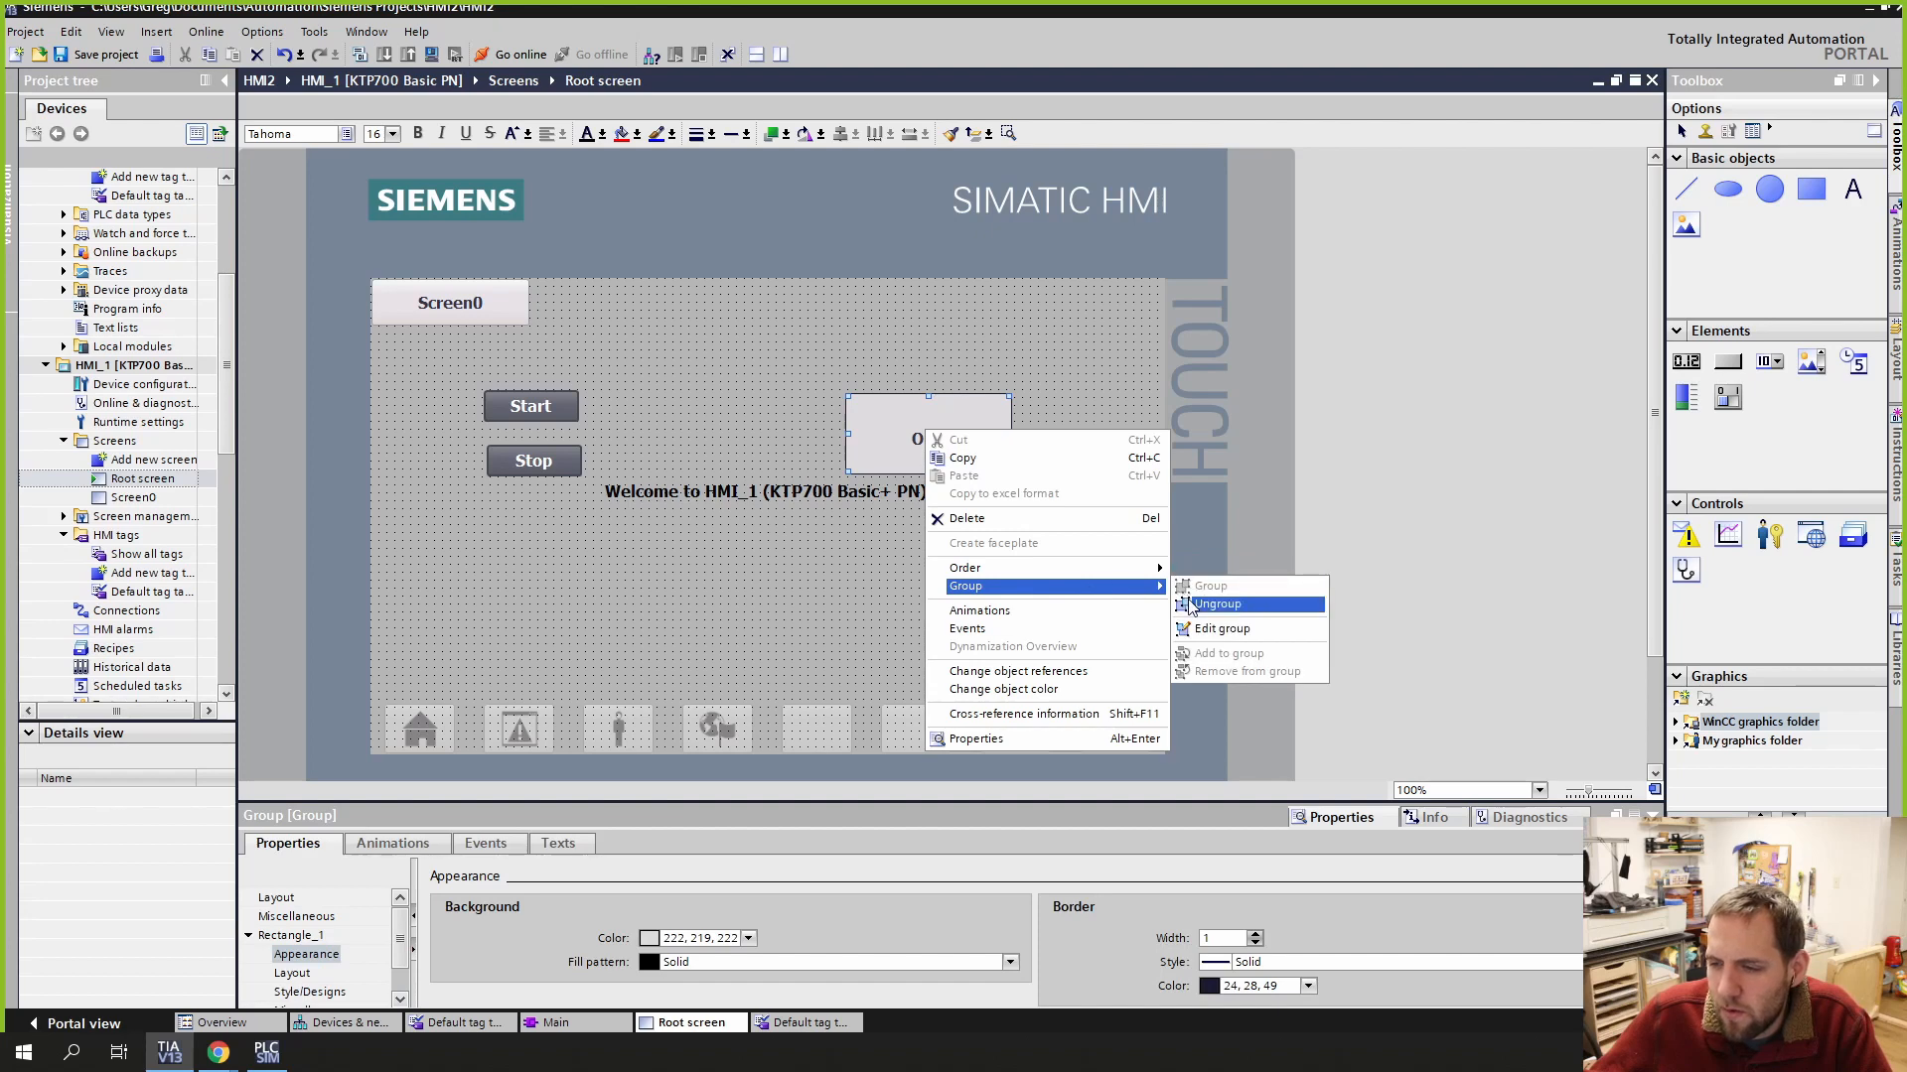
click(1192, 604)
click(1051, 444)
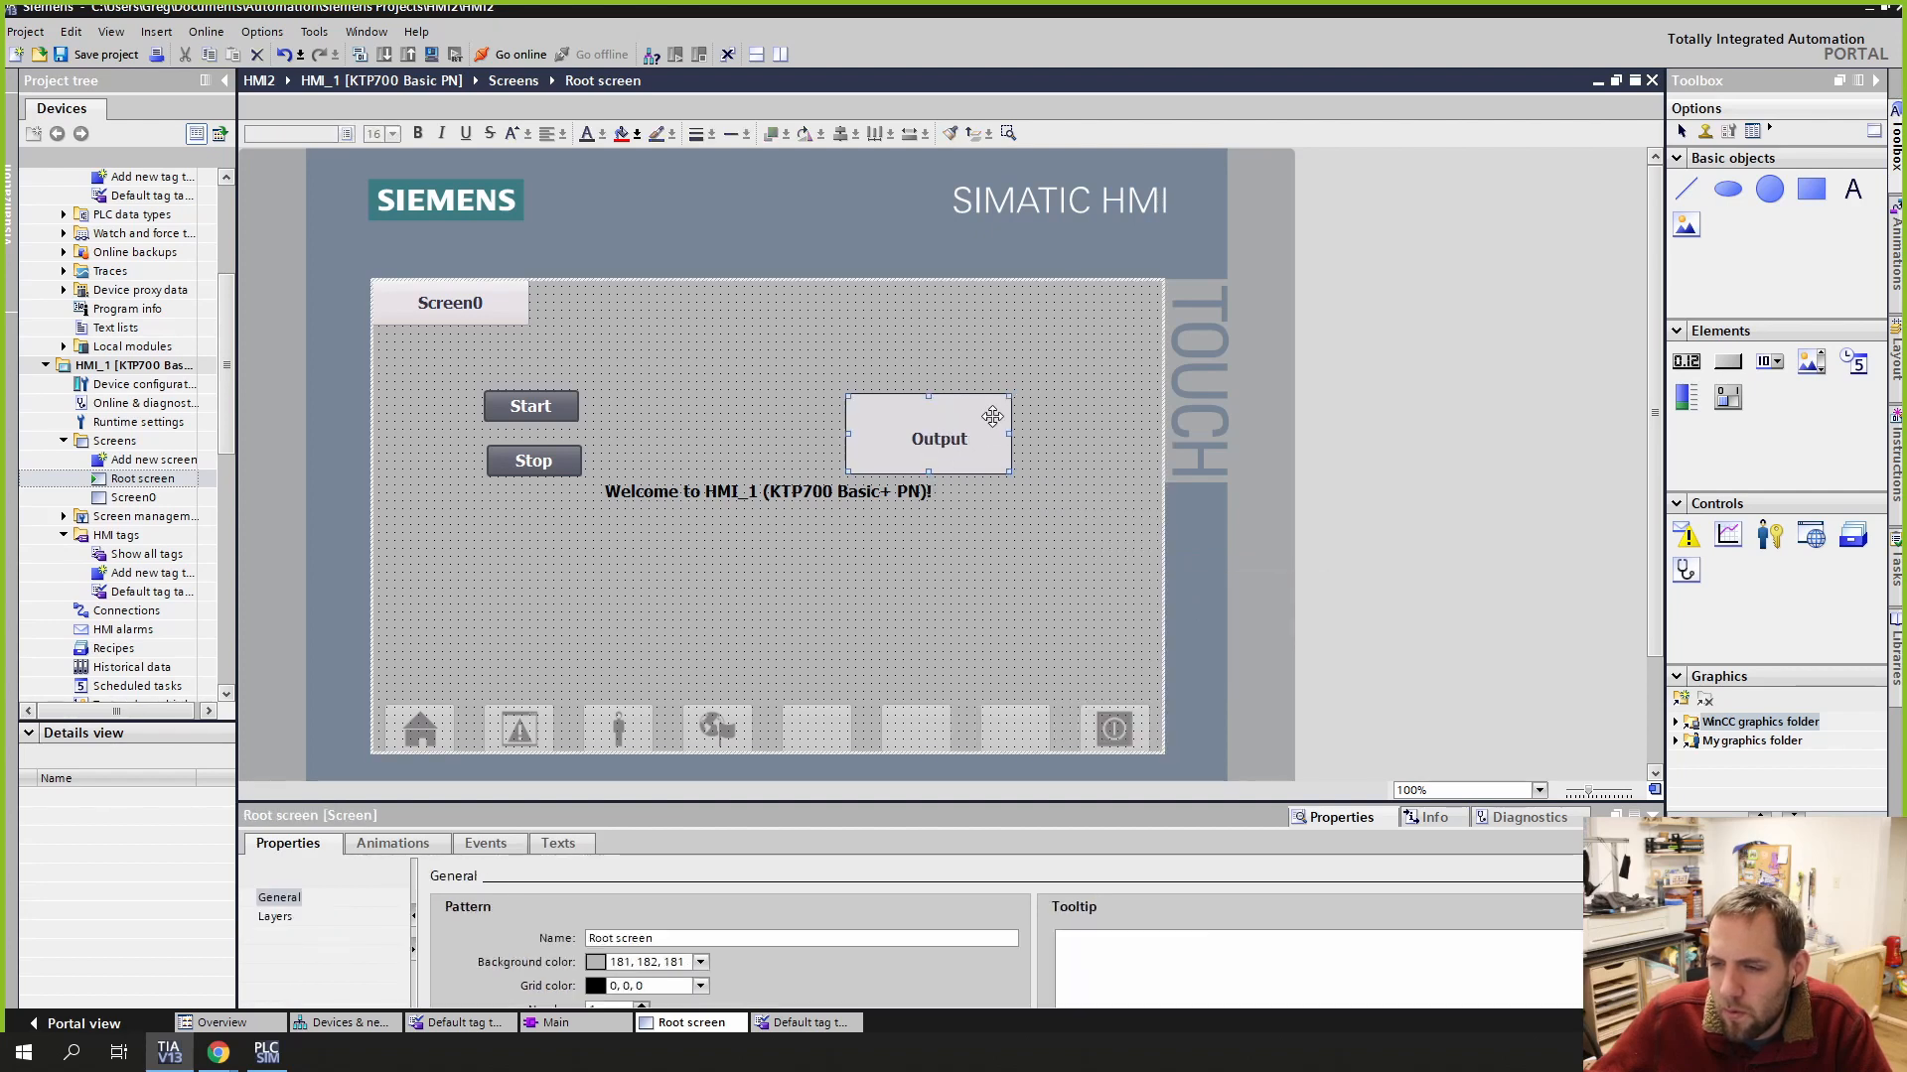
click(948, 443)
right_click(933, 432)
mouse_move(1043, 587)
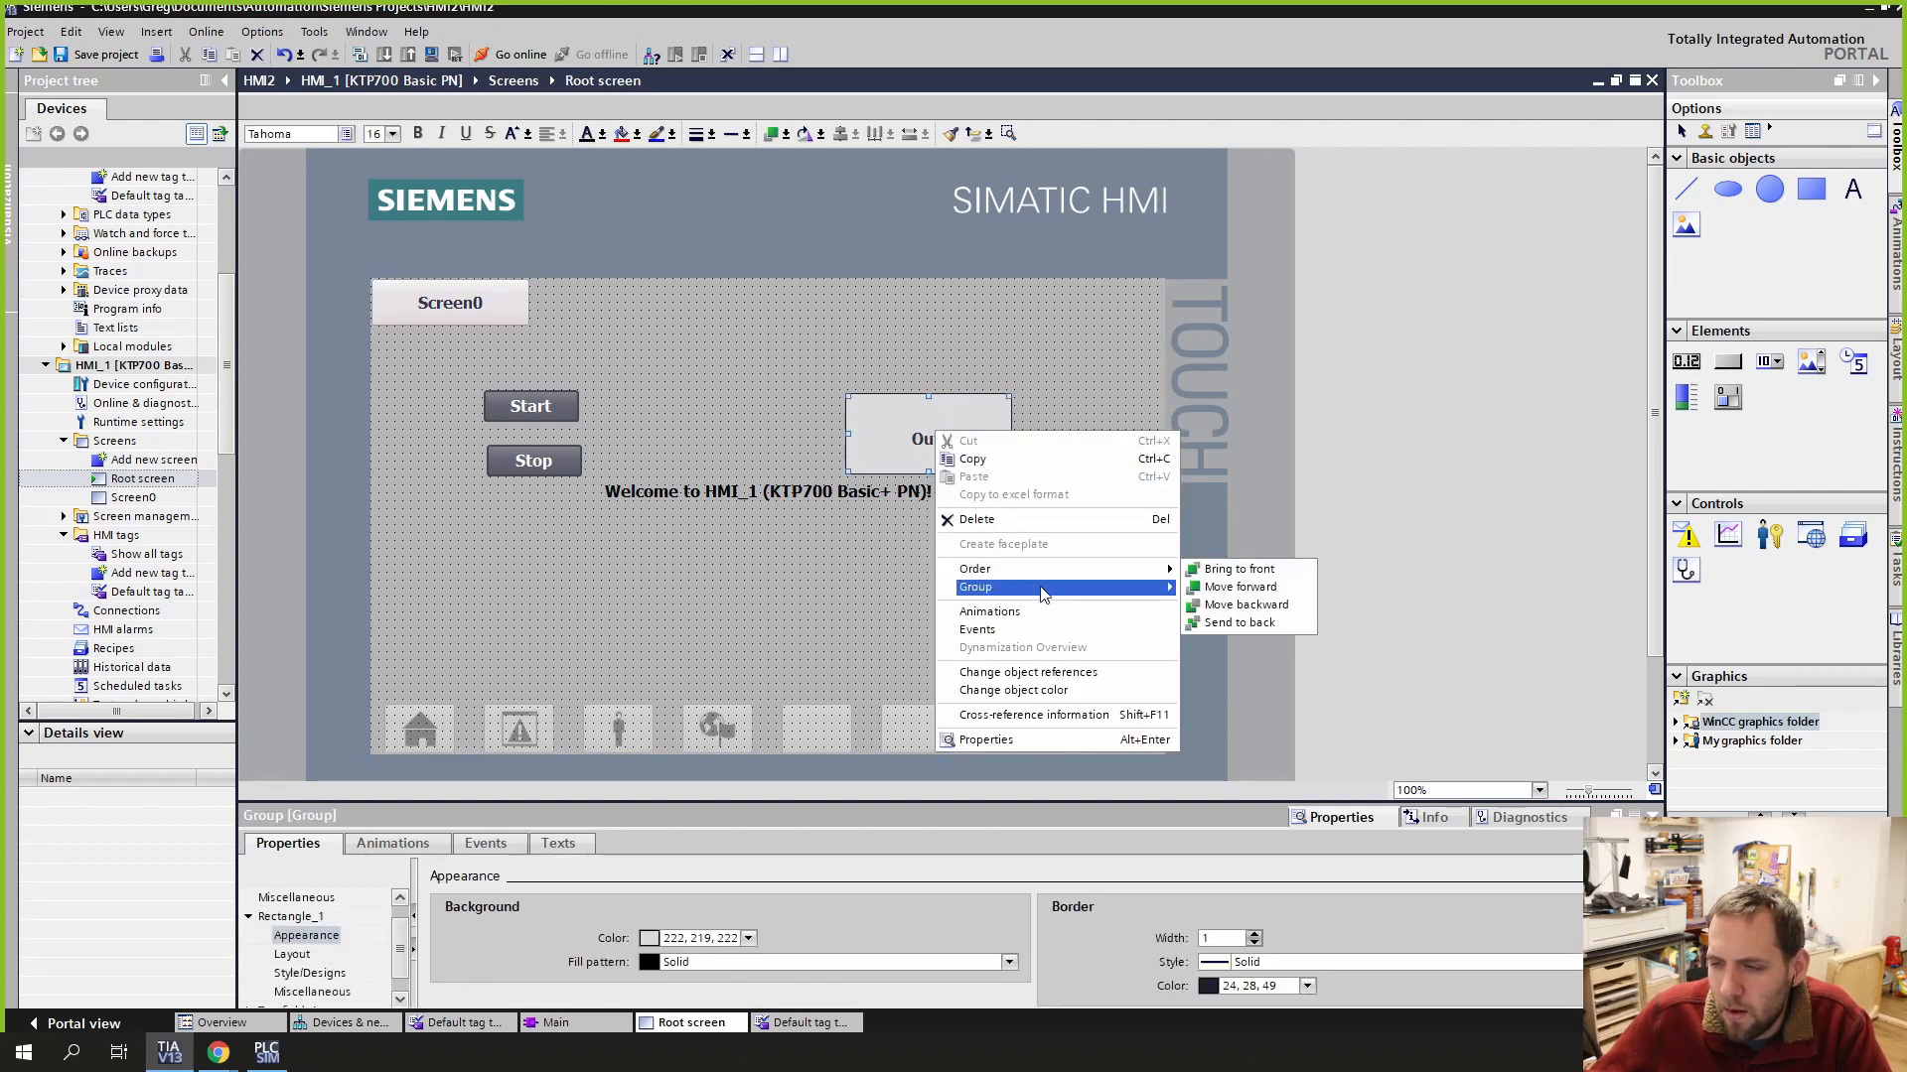
click(1201, 604)
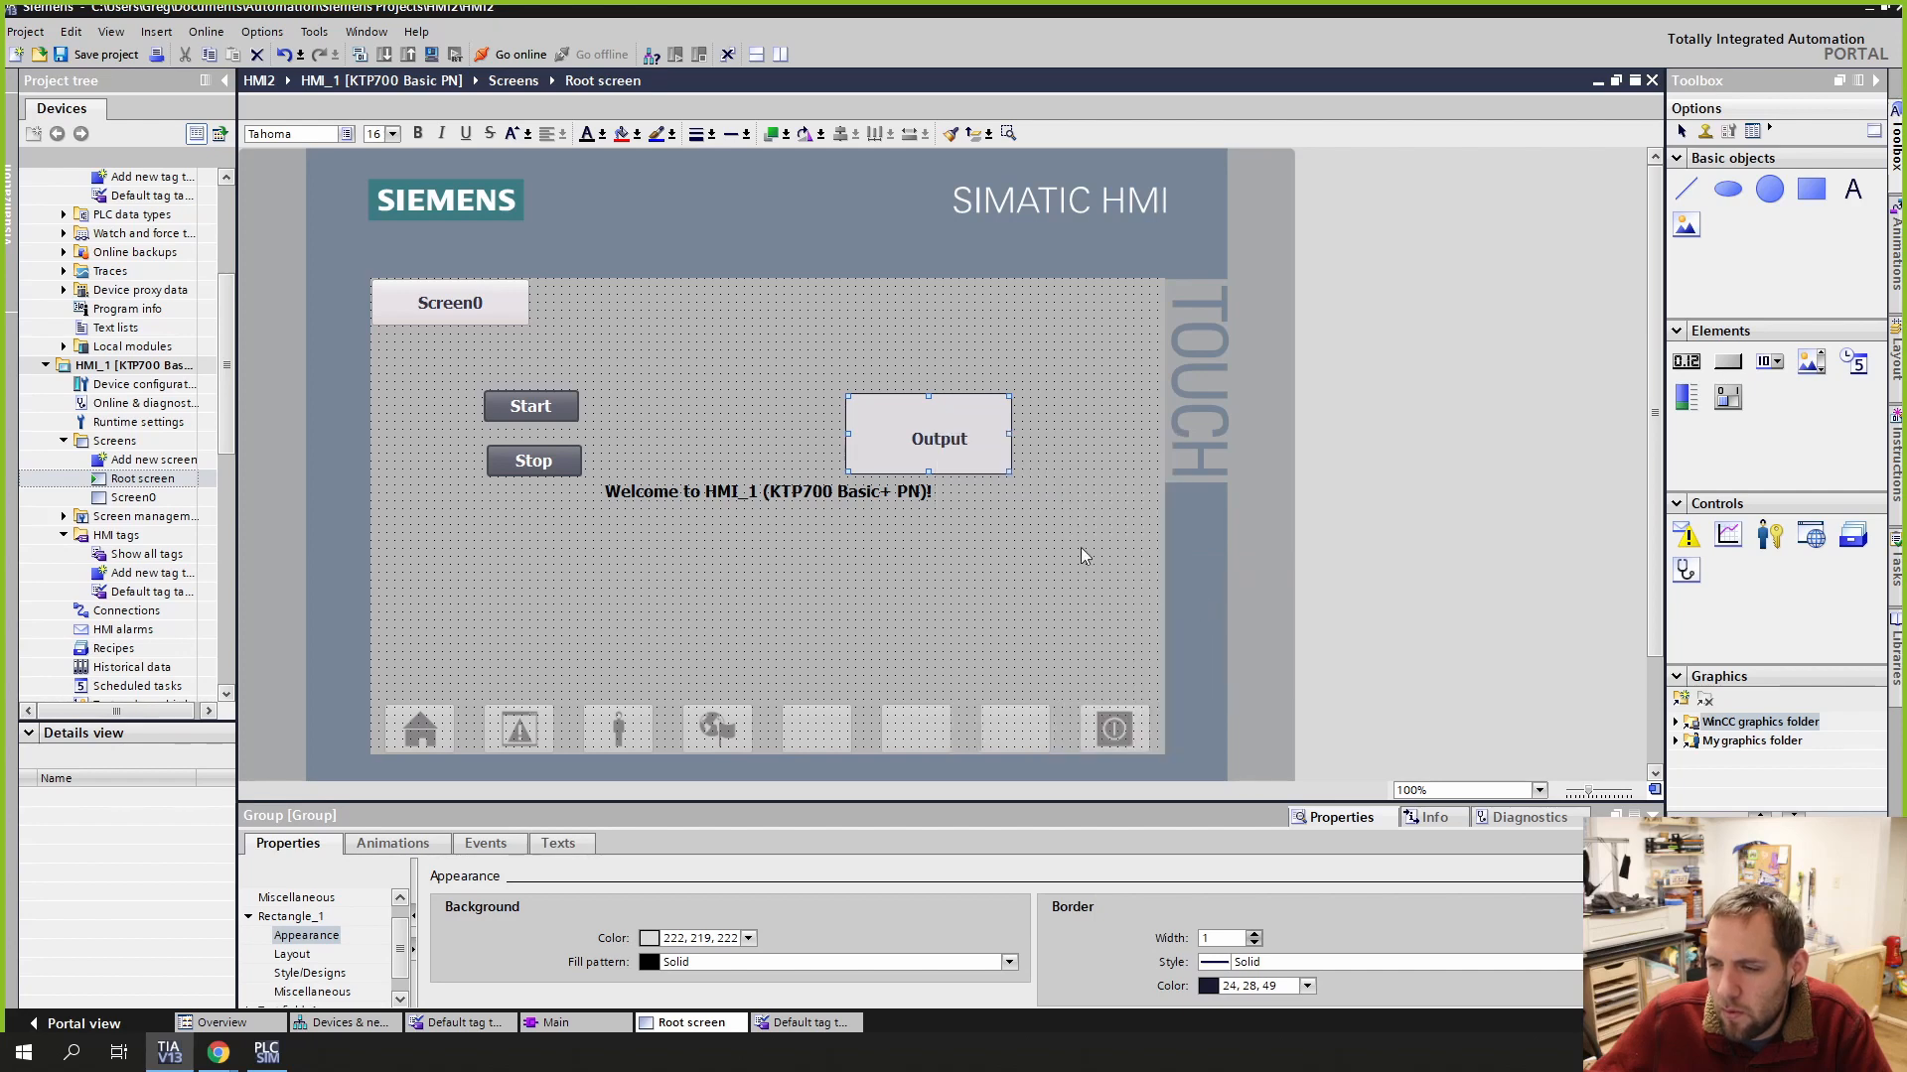
Step: Edit the group to re-centre the Output text within its rectangle, and leave group editing
right_click(942, 435)
mouse_move(1059, 595)
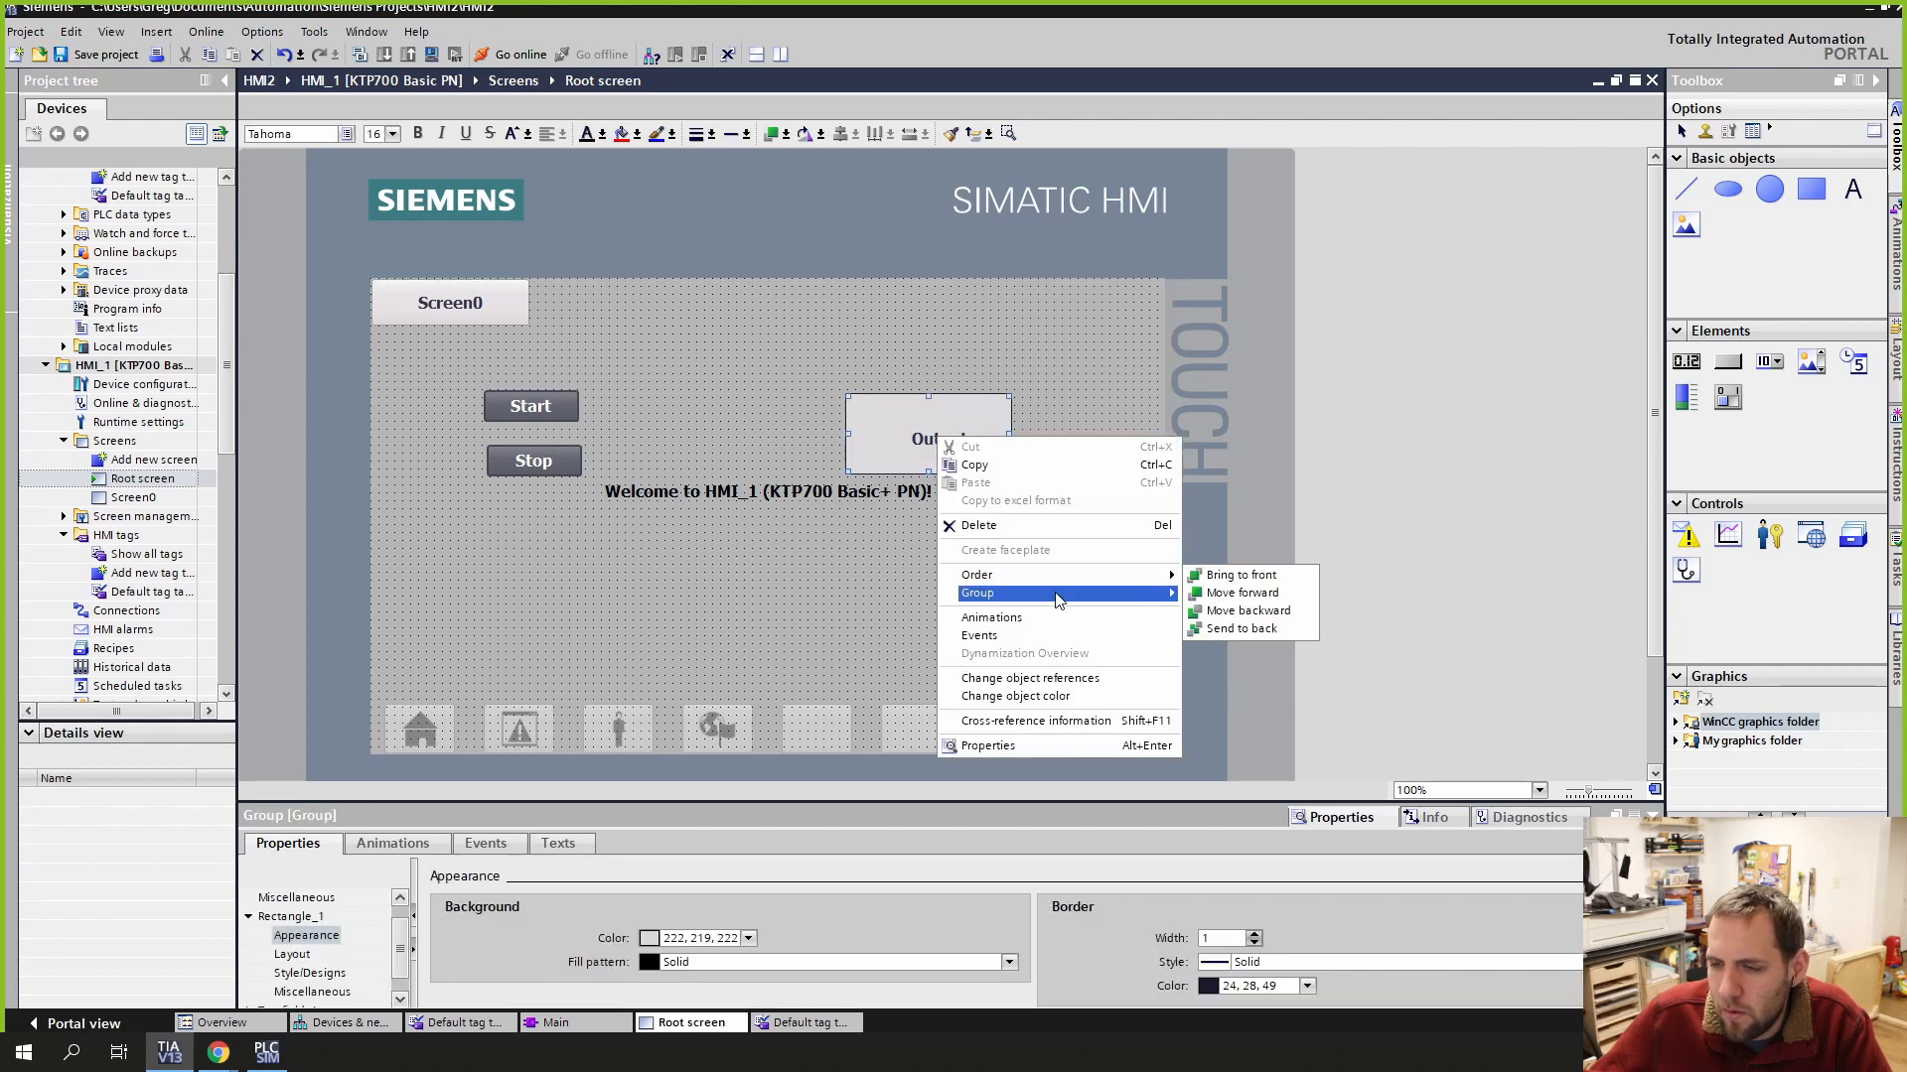
click(1221, 639)
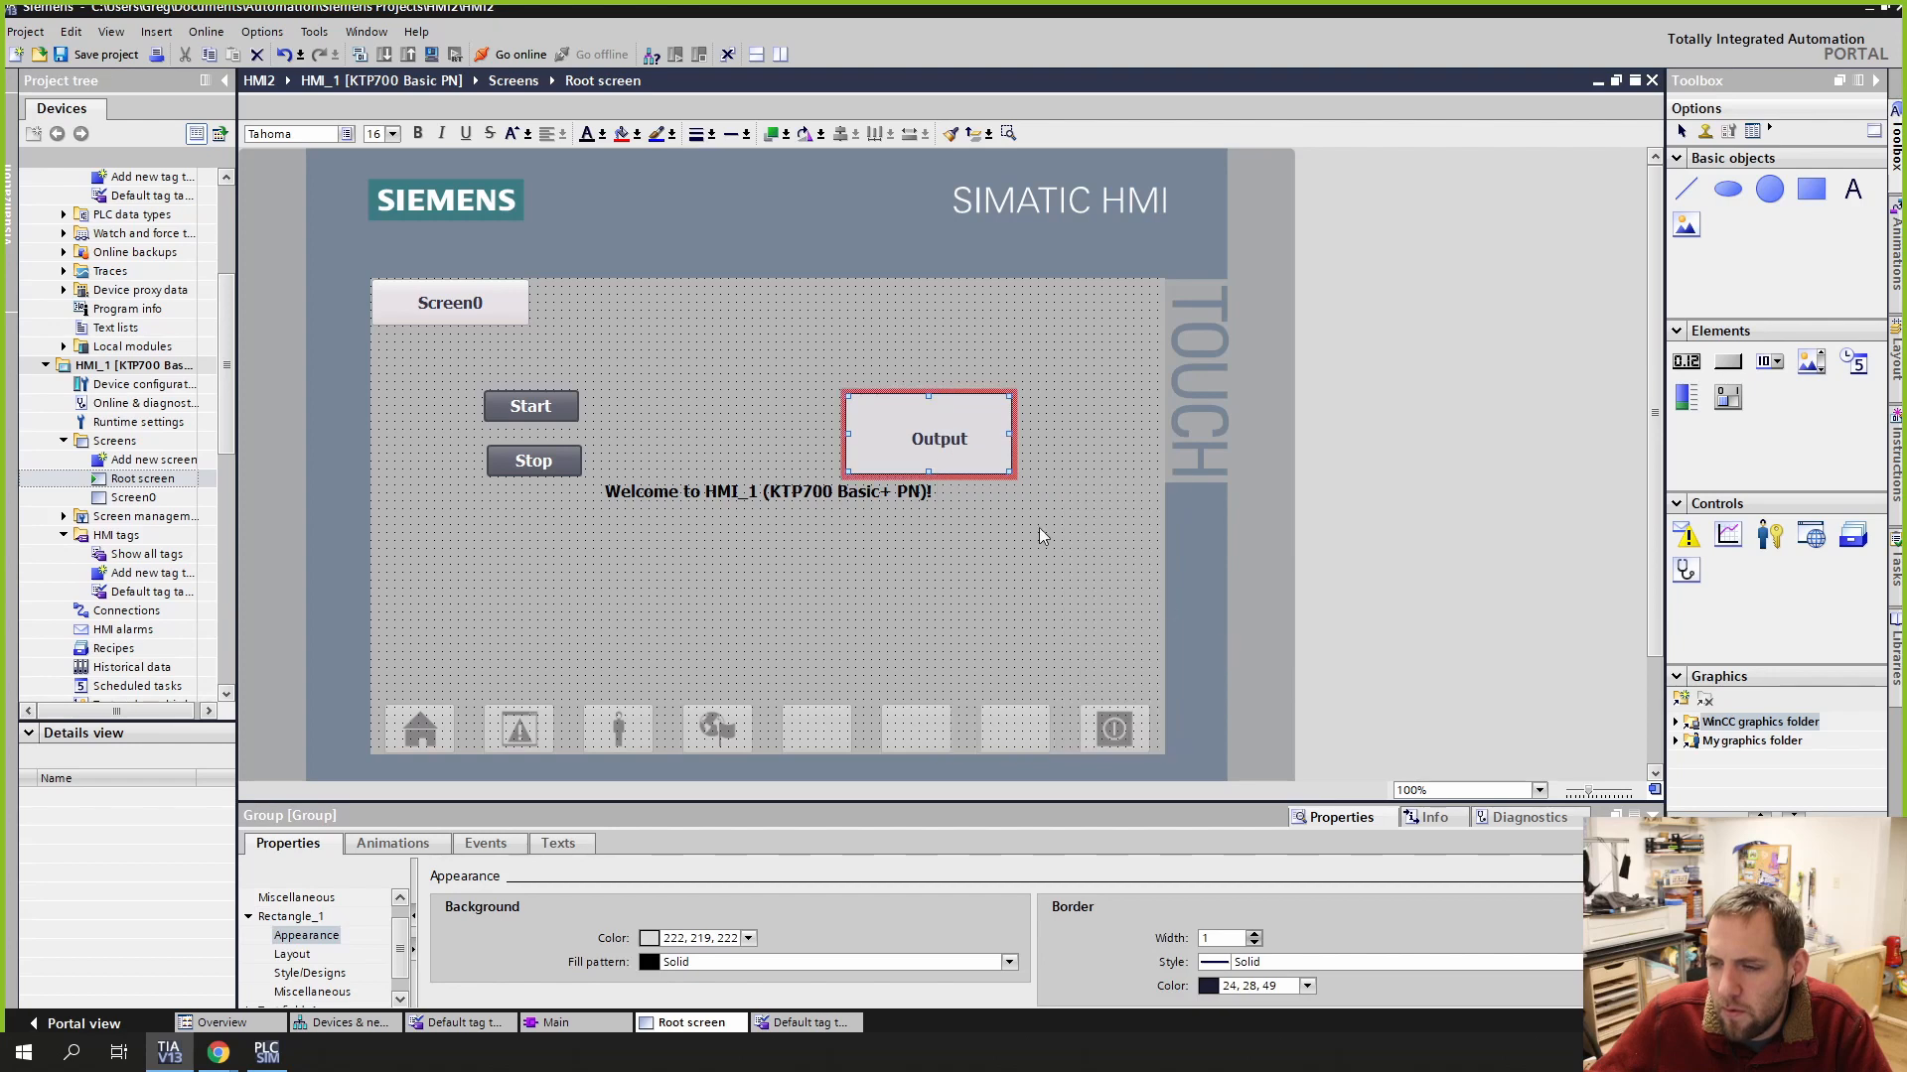
mouse_move(927, 437)
mouse_down()
mouse_move(978, 439)
mouse_move(928, 434)
mouse_up()
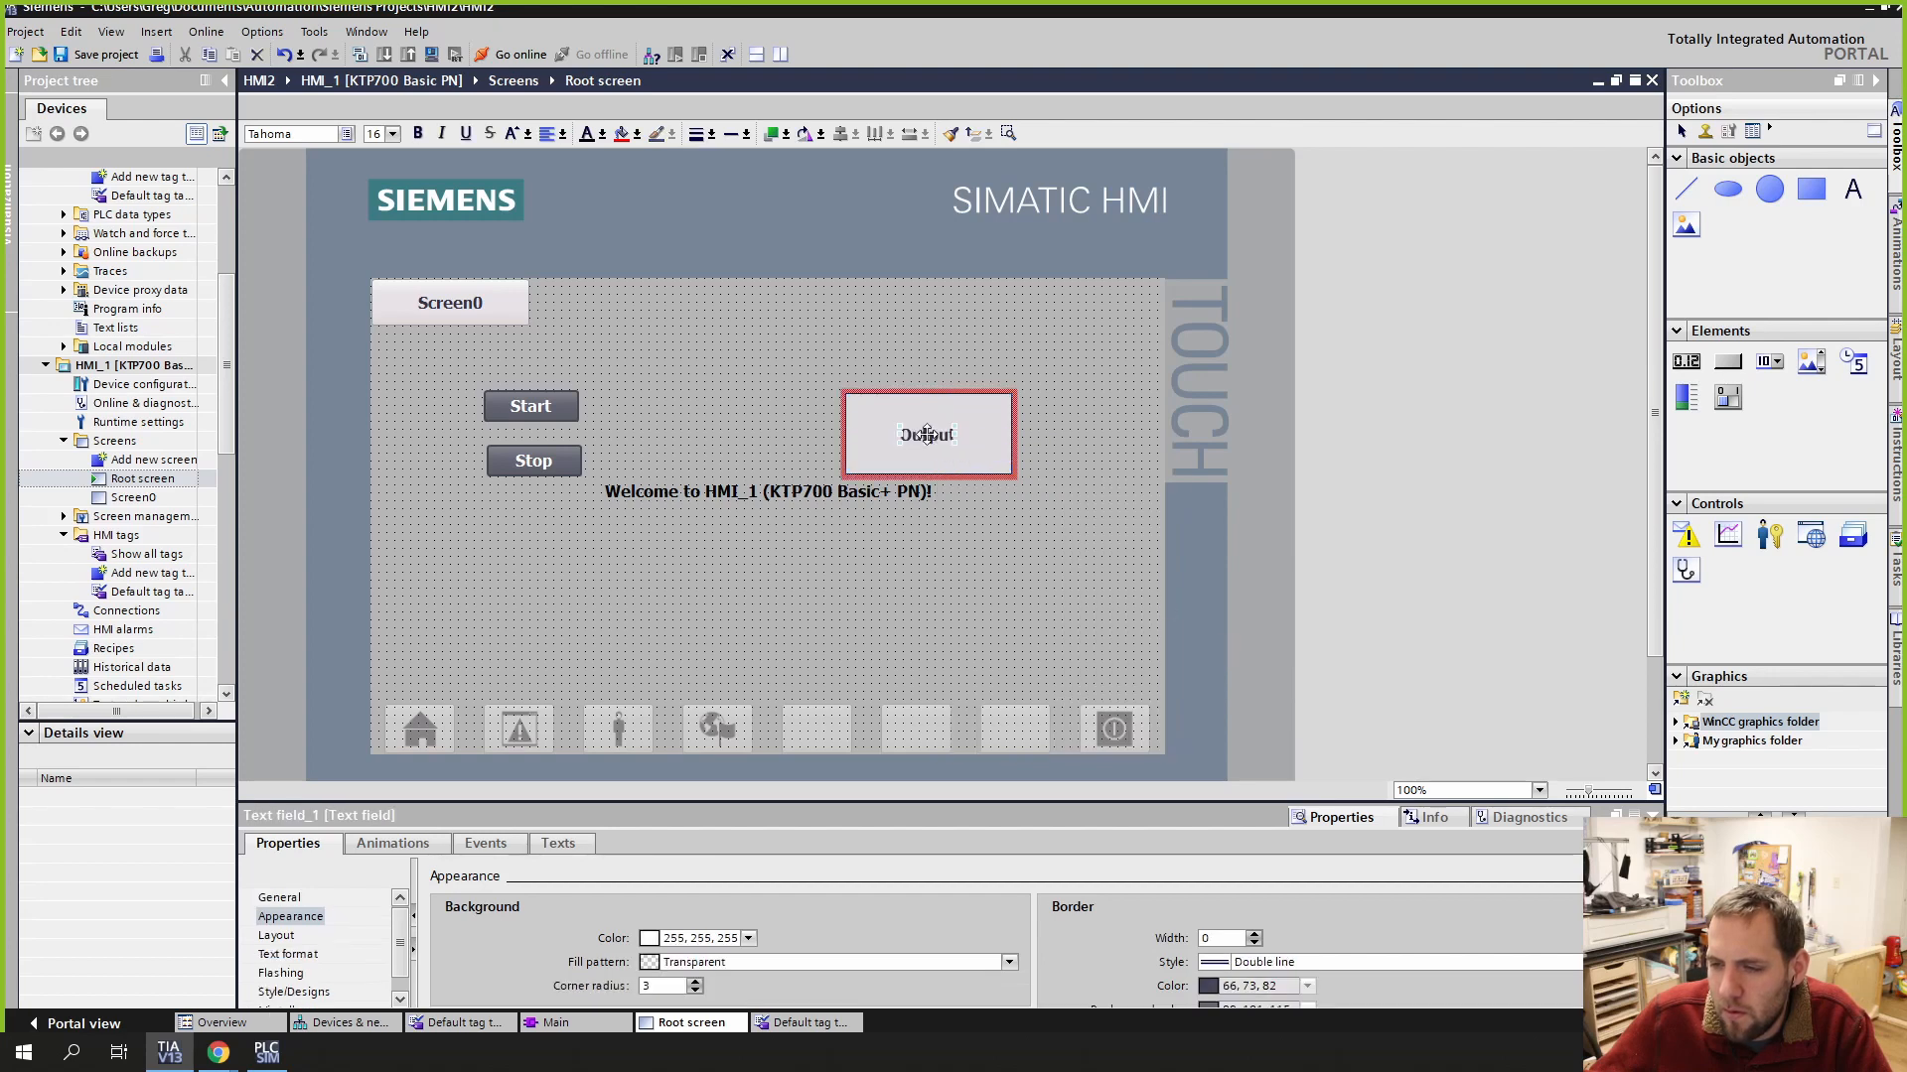
click(1082, 505)
click(1048, 495)
click(651, 415)
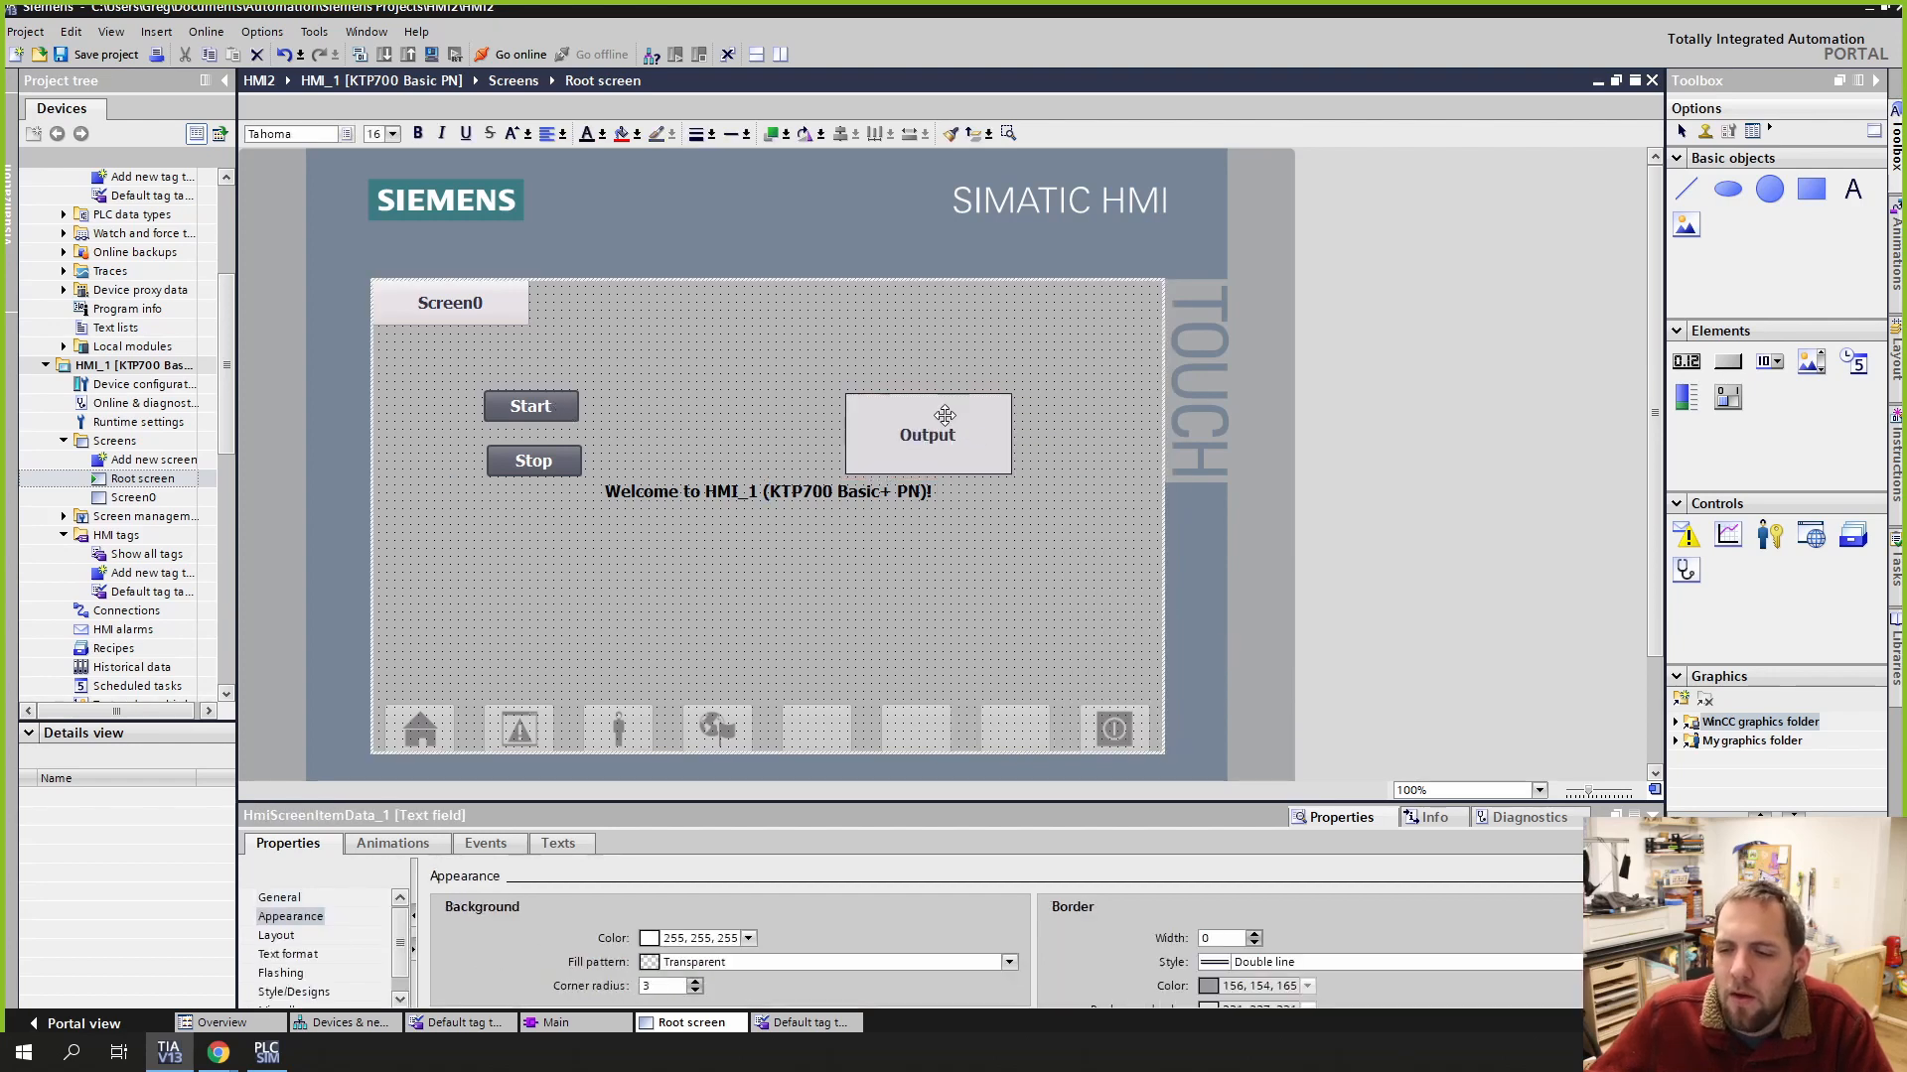
Step: Delete the welcome text field from the root screen and move the Output group closer to the Start and Stop buttons
click(803, 484)
key(Delete)
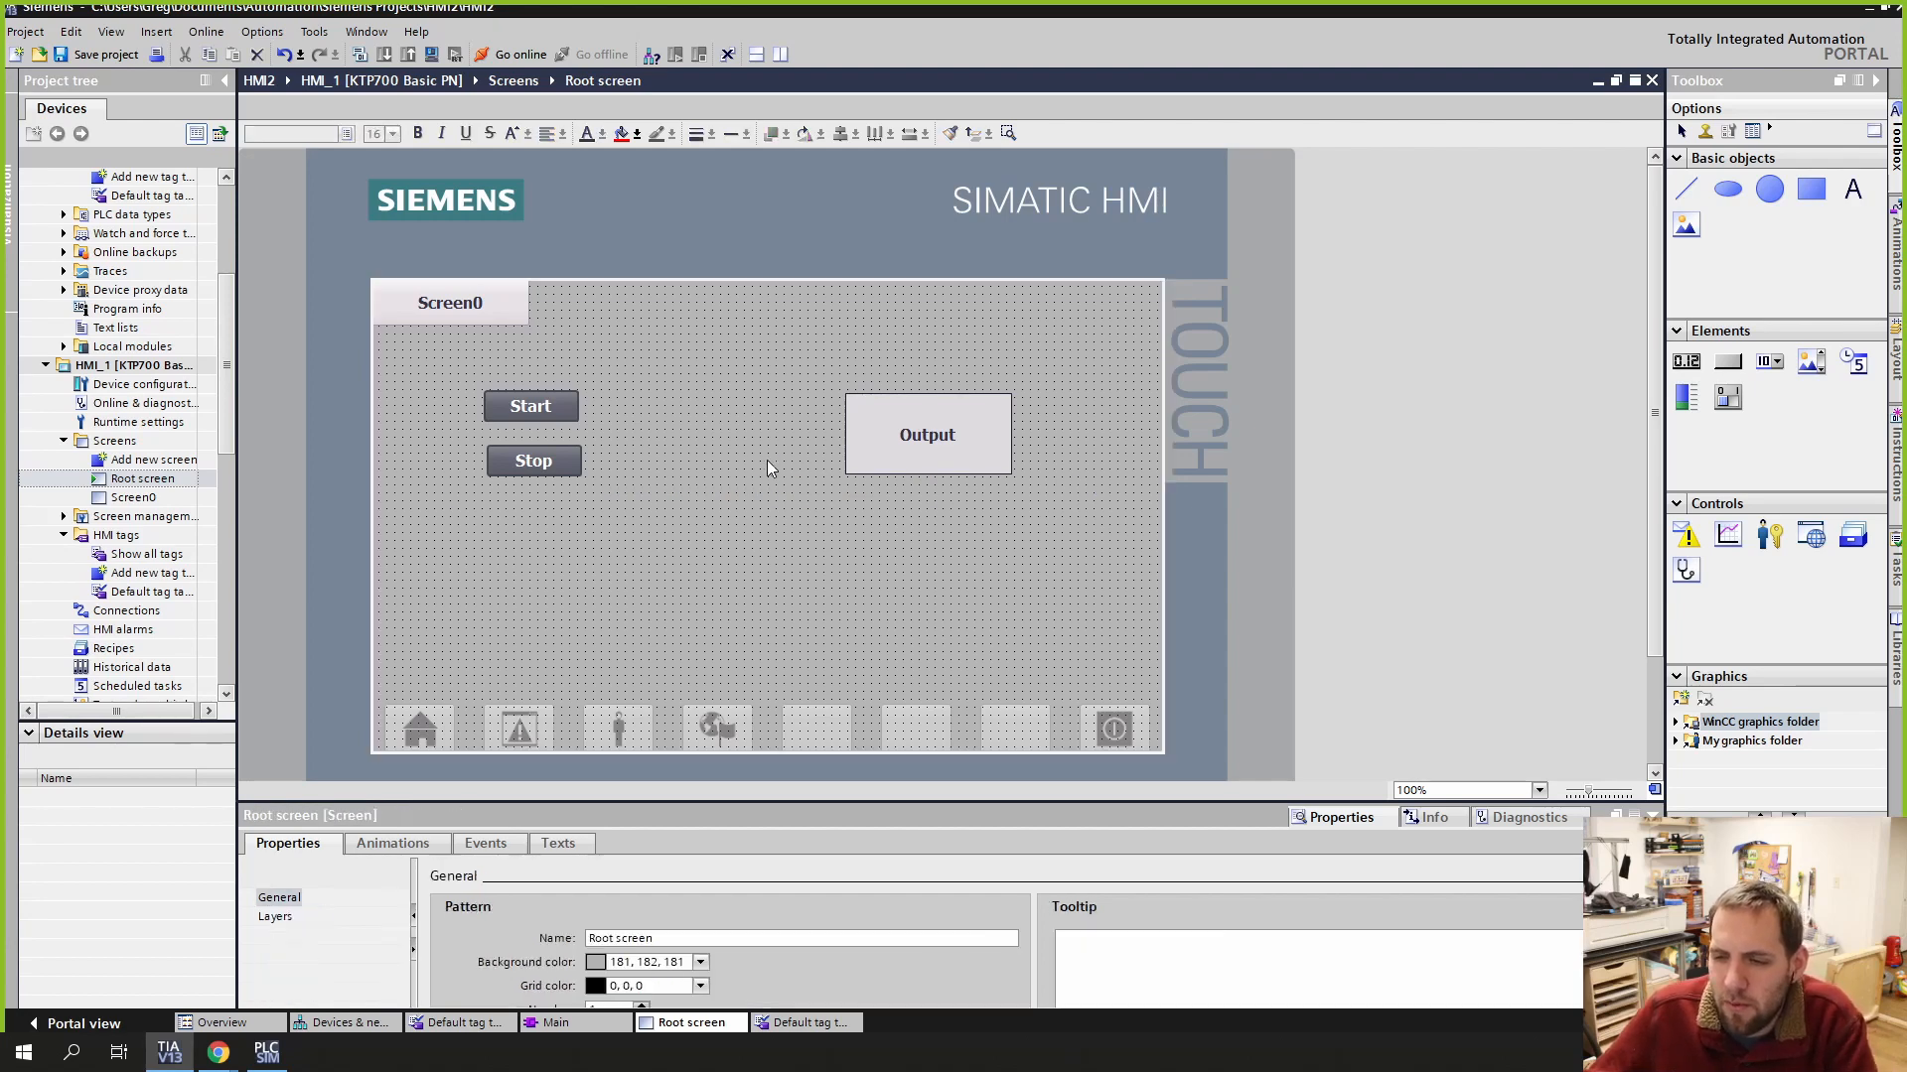
drag(856, 456, 740, 457)
click(653, 452)
Step: Enlarge the Start and Stop buttons, stacked without overlapping, and lower the Output group to sit midway beside them
click(553, 421)
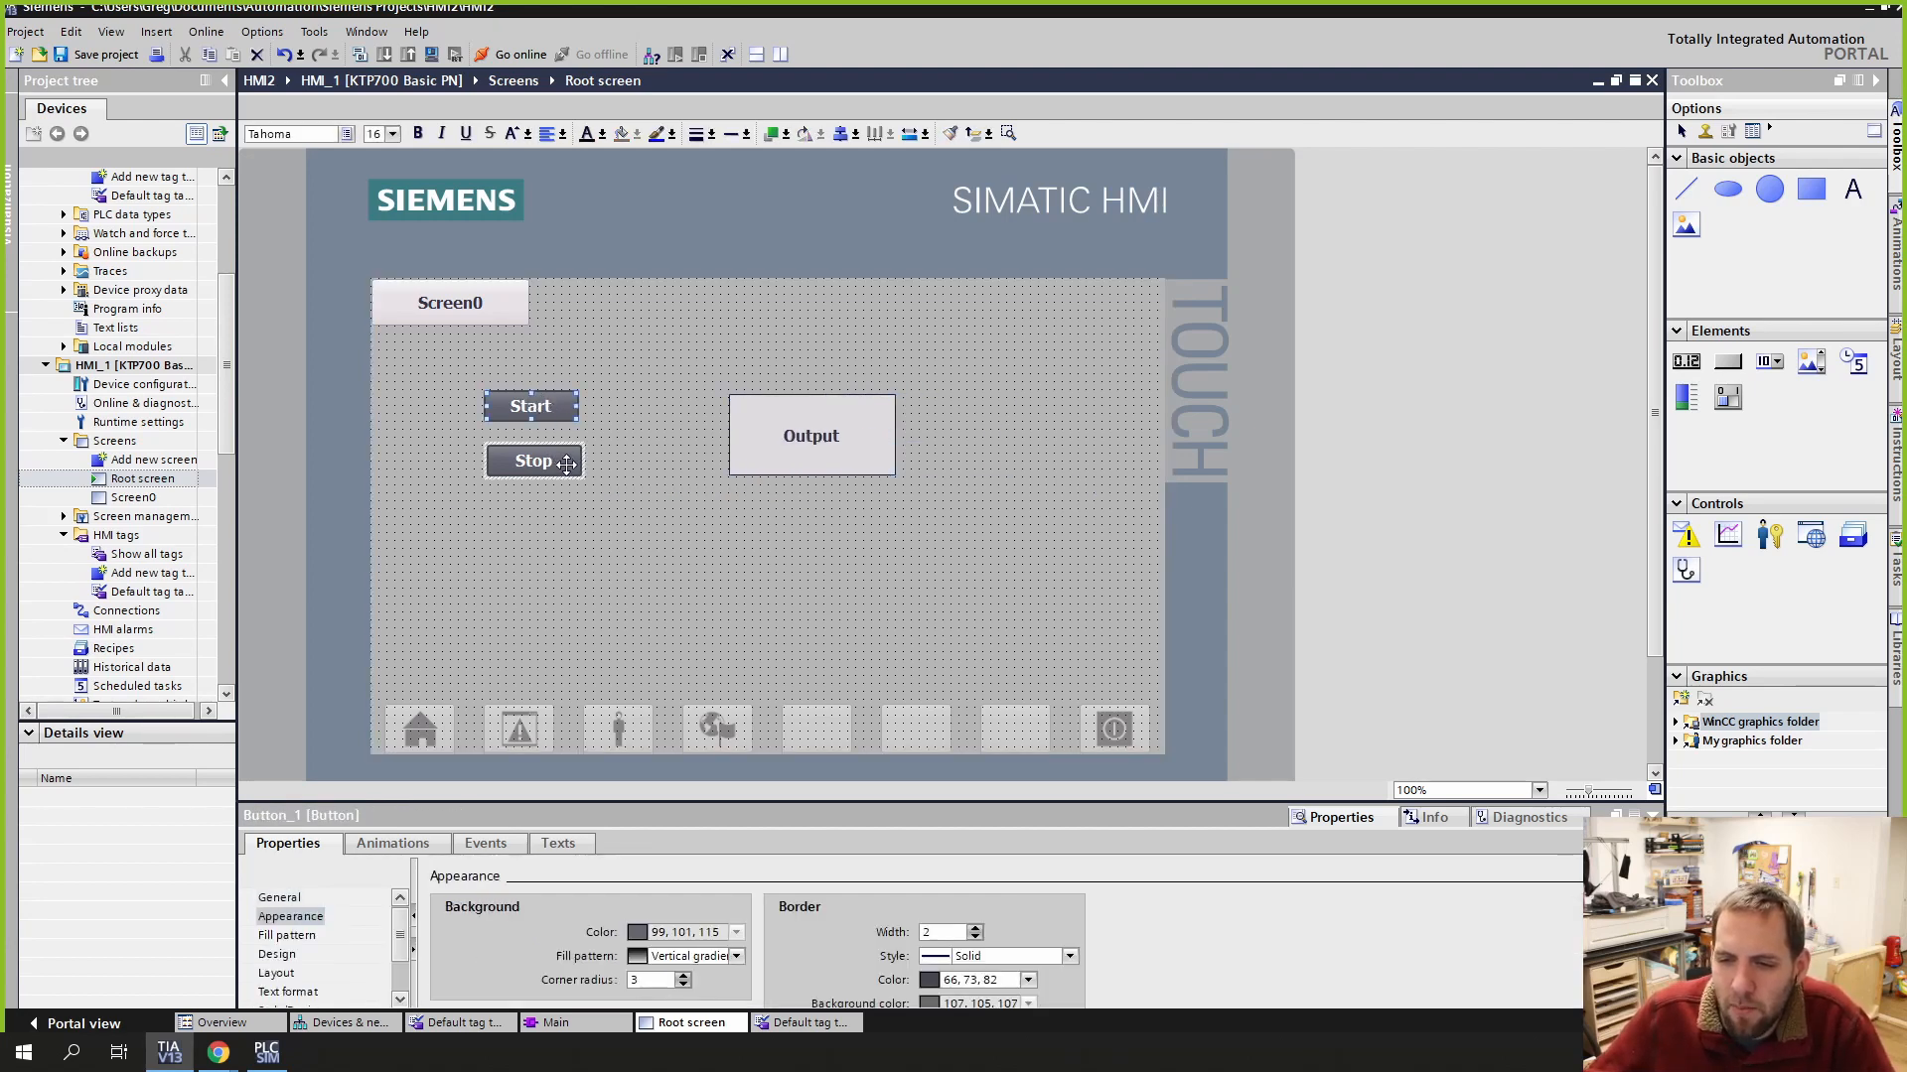
drag(577, 420, 603, 537)
click(694, 505)
click(730, 532)
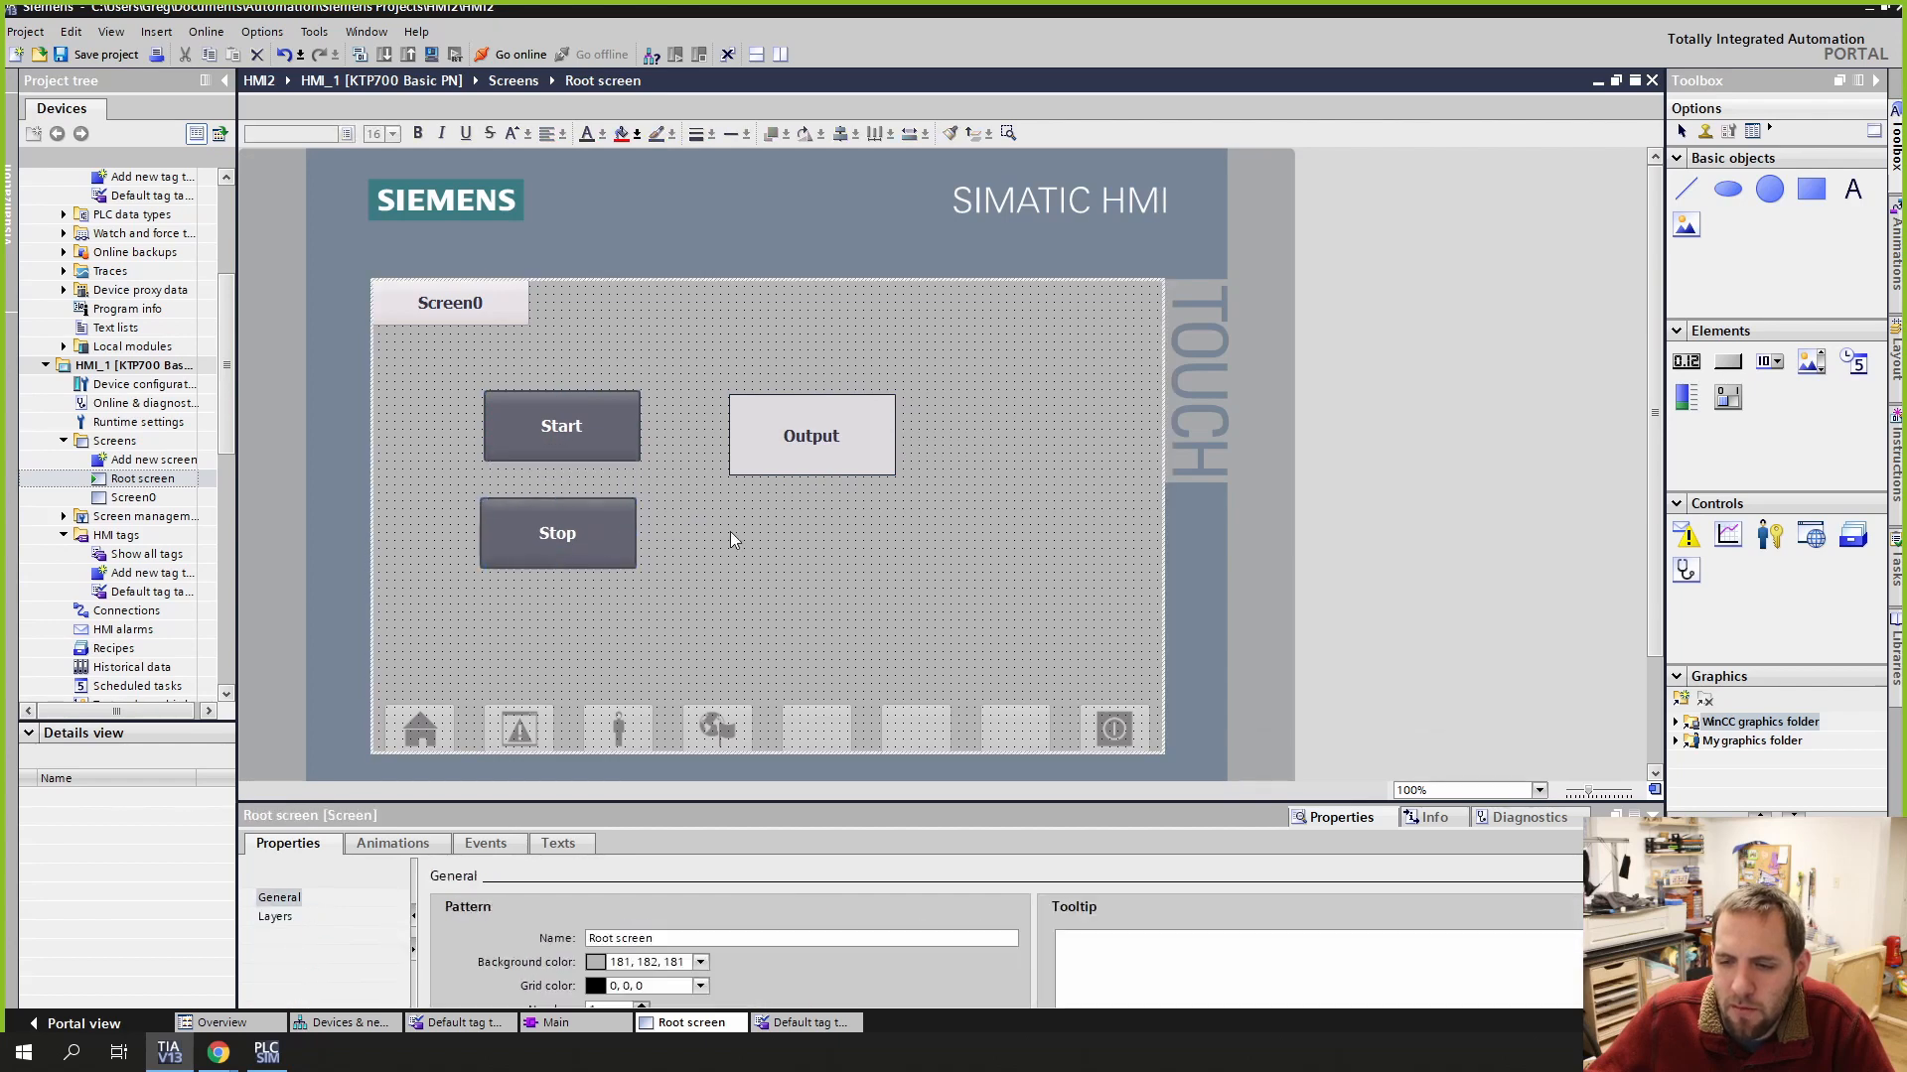
drag(775, 468, 780, 522)
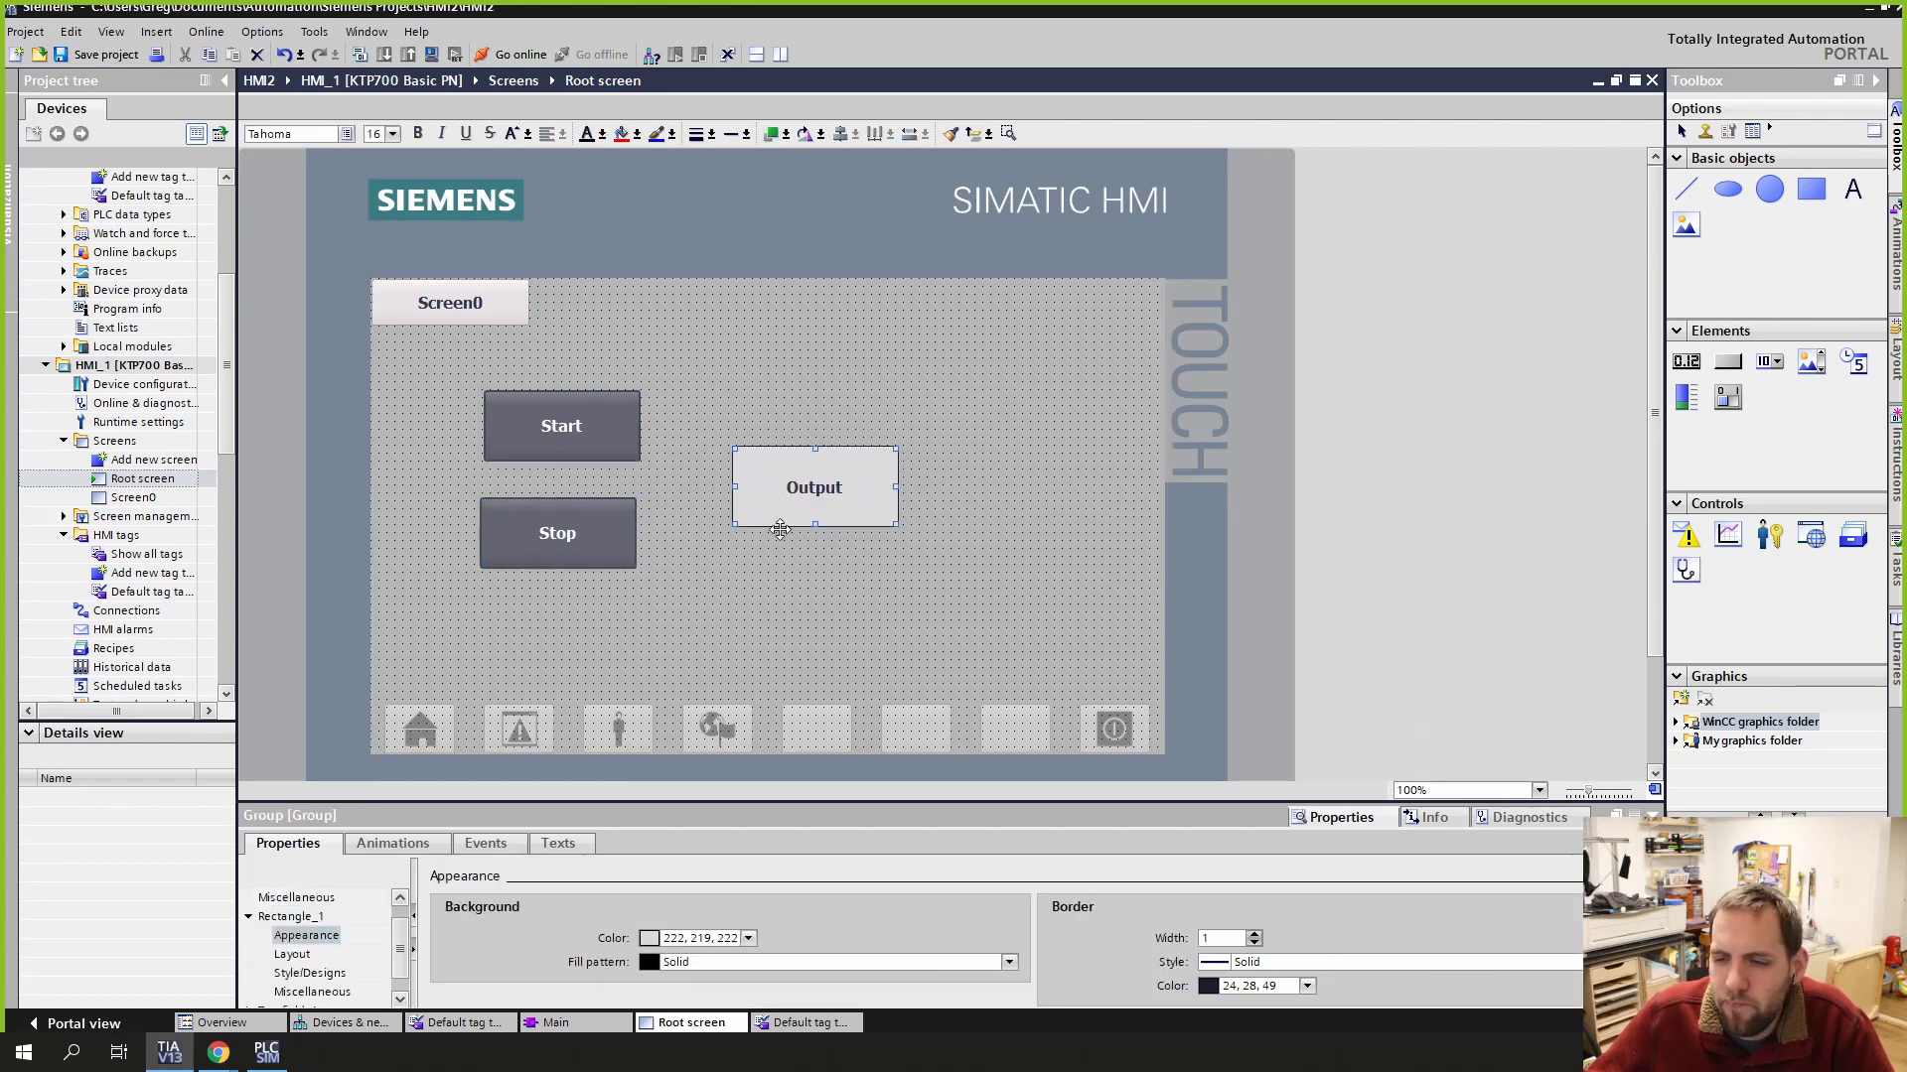
click(696, 528)
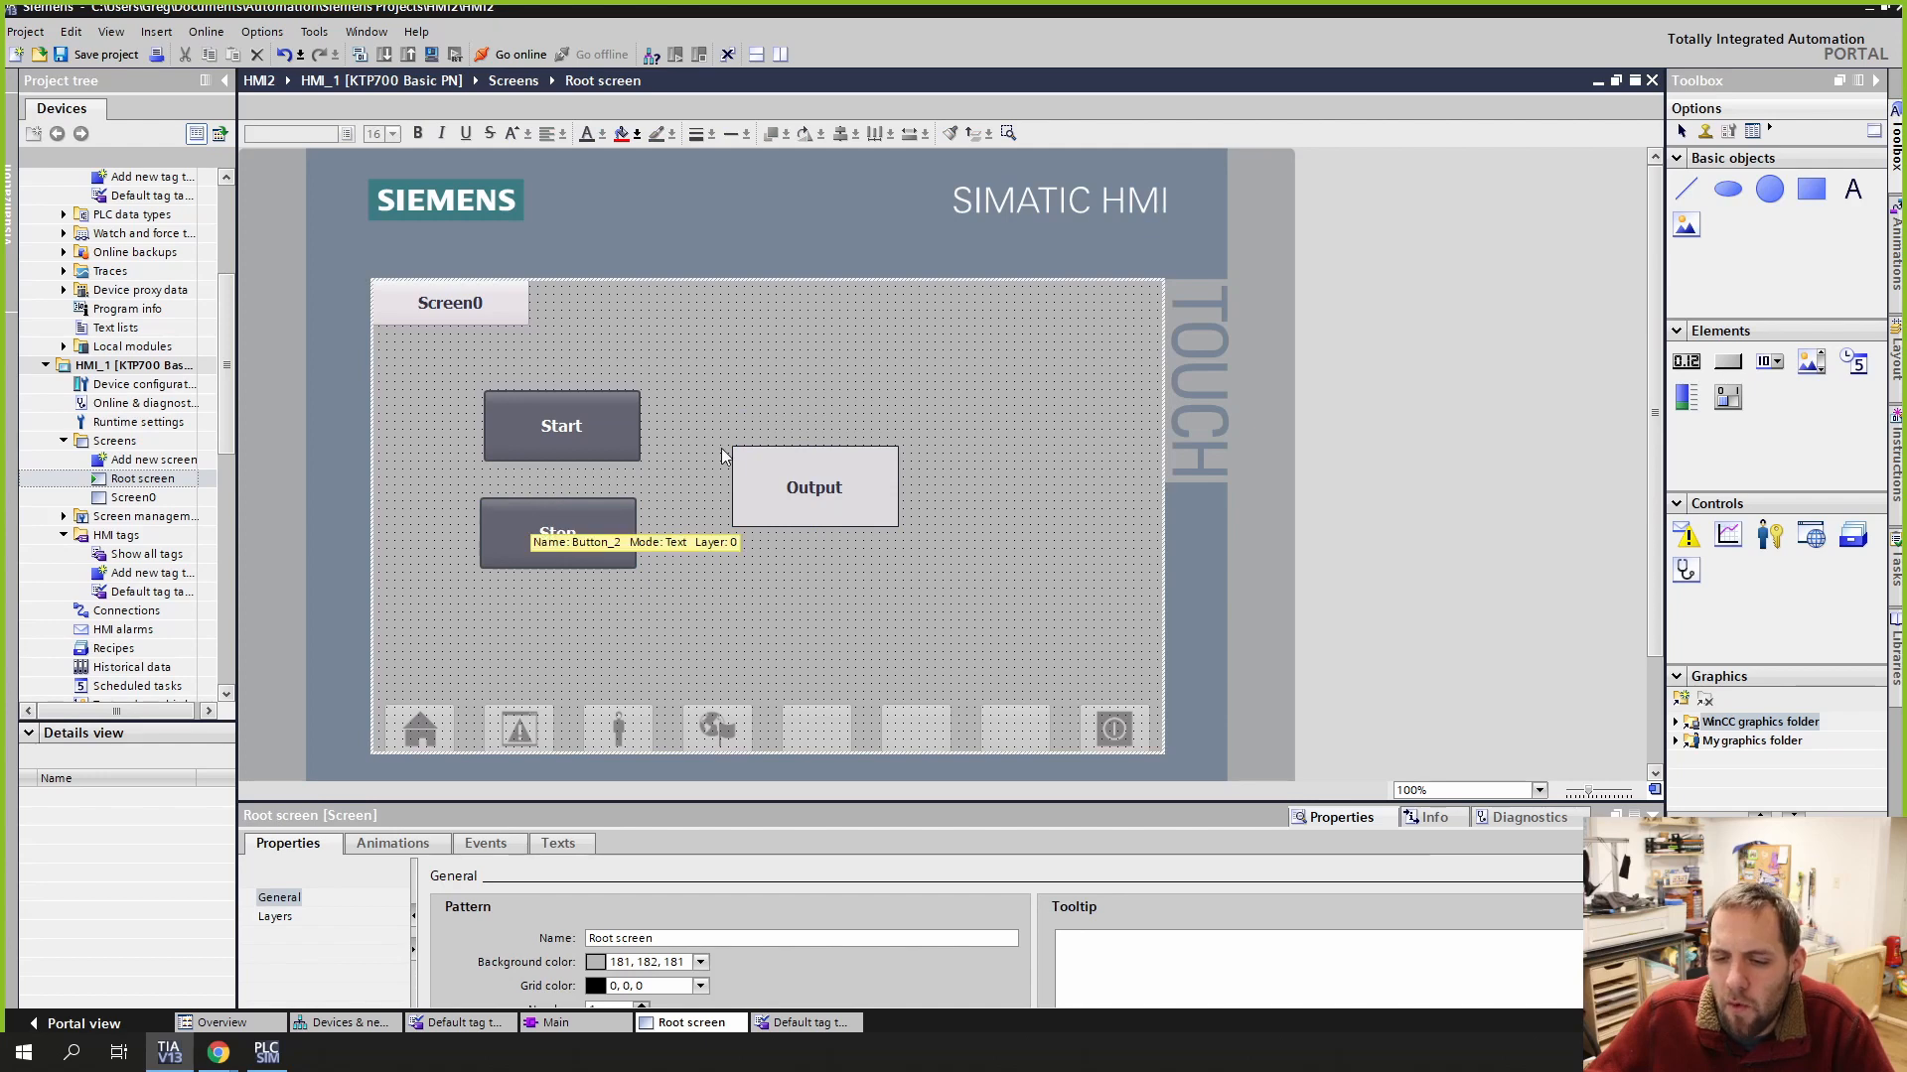
Step: Add the SetBitWhileKeyPressed function to the Start button's Press event
click(636, 423)
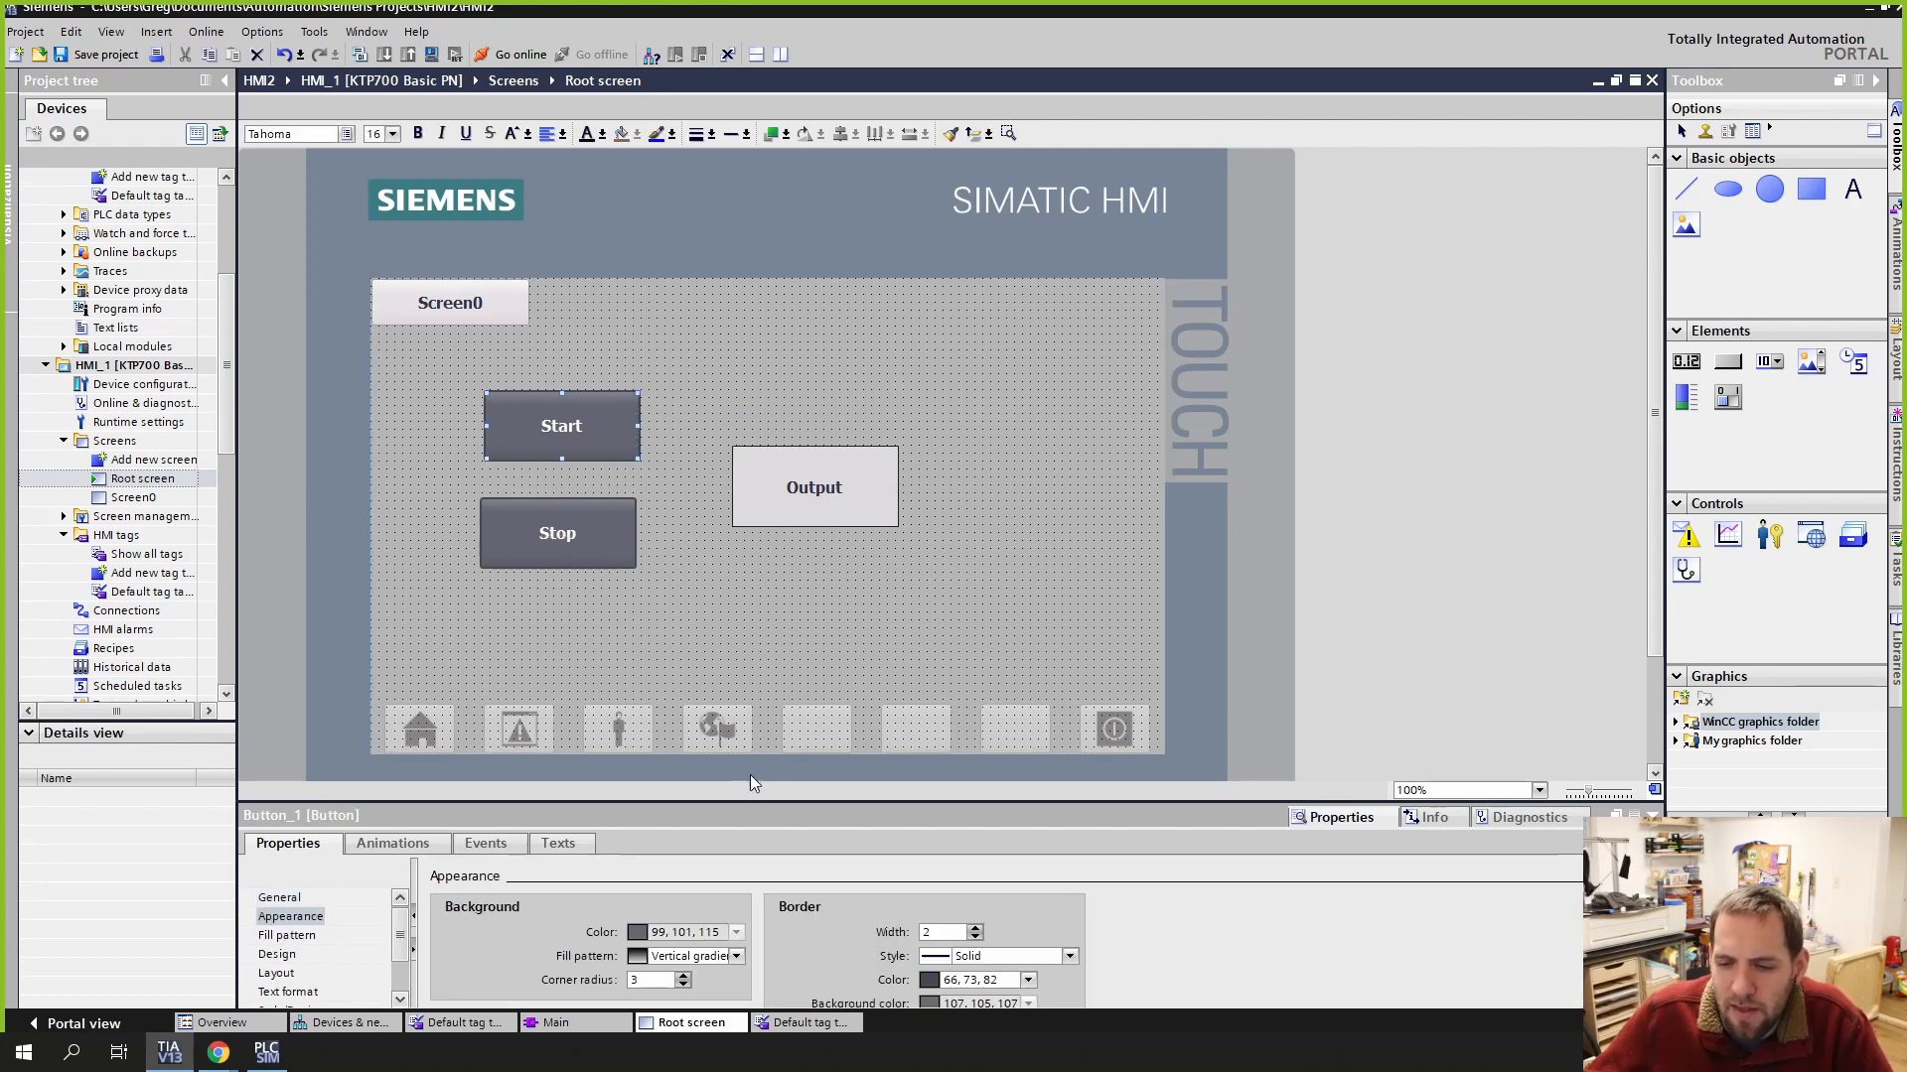
drag(769, 801, 771, 654)
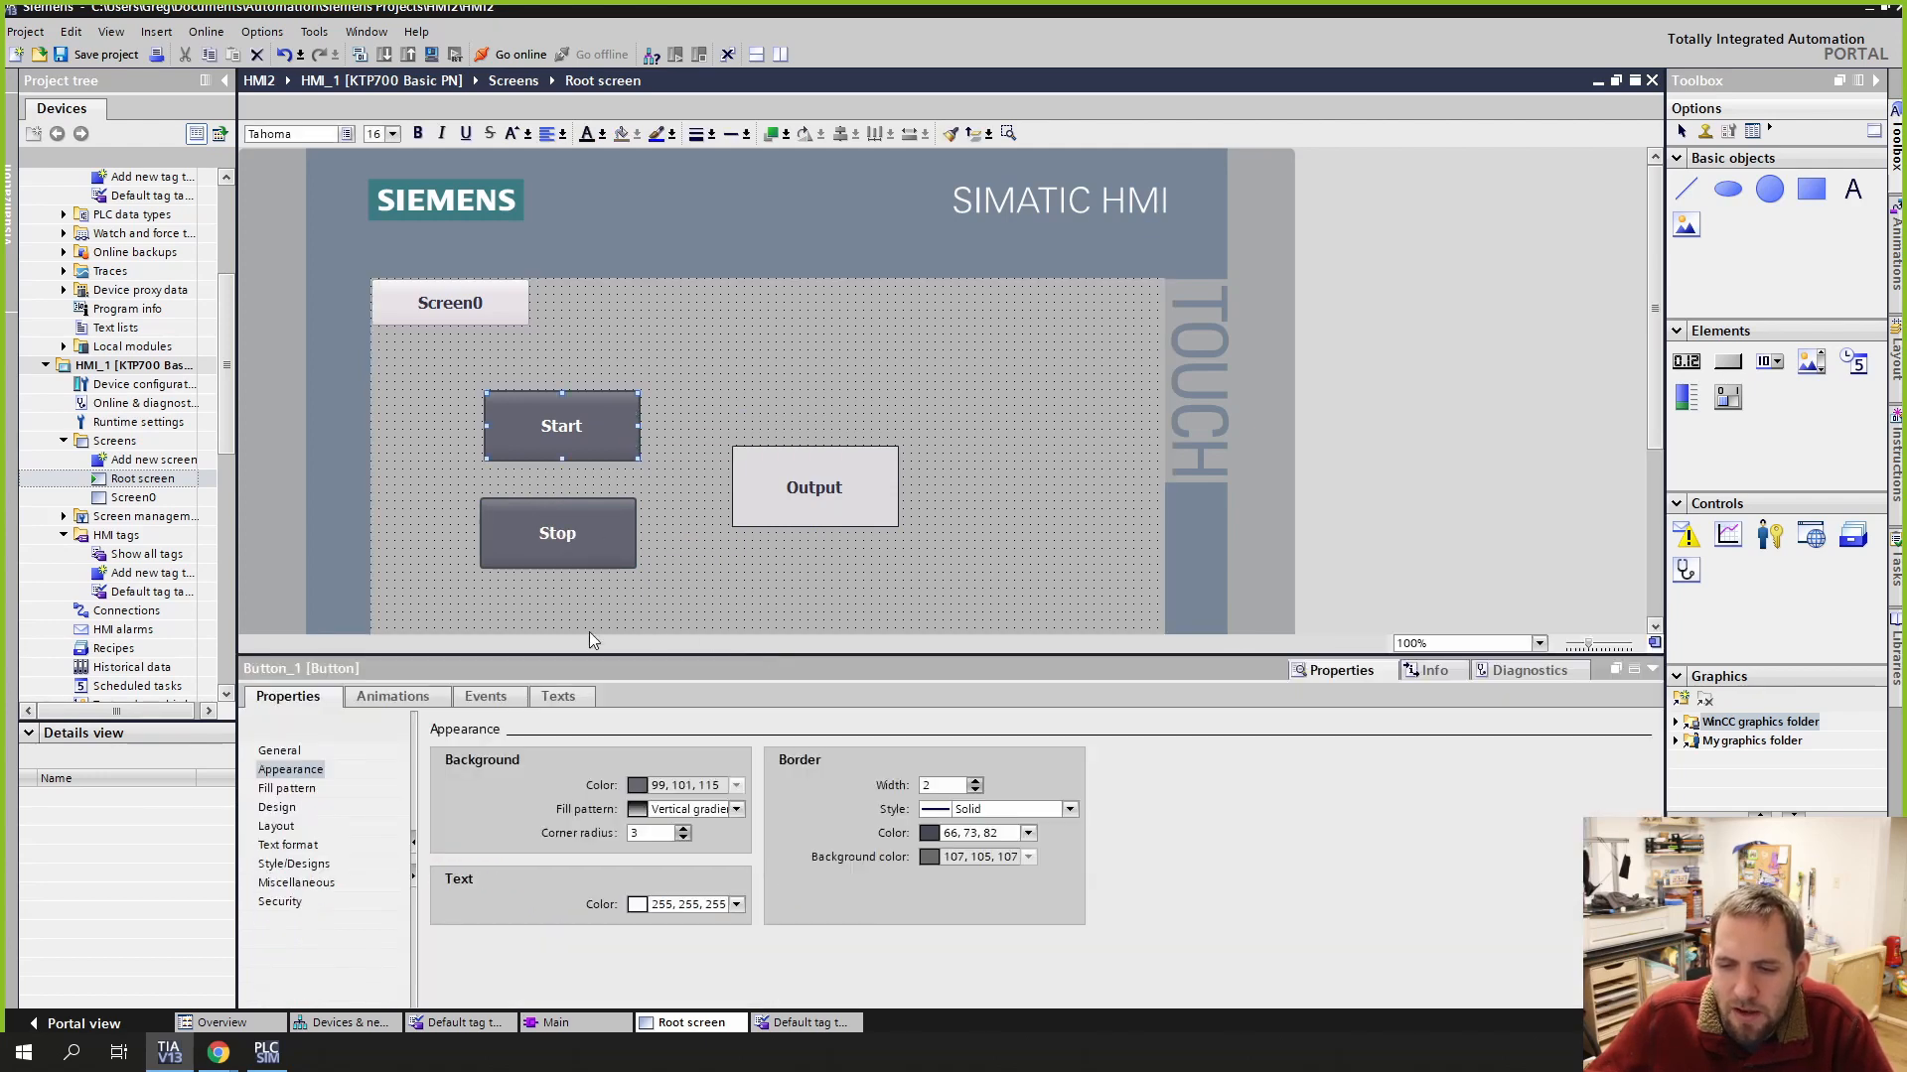
right_click(595, 424)
click(665, 732)
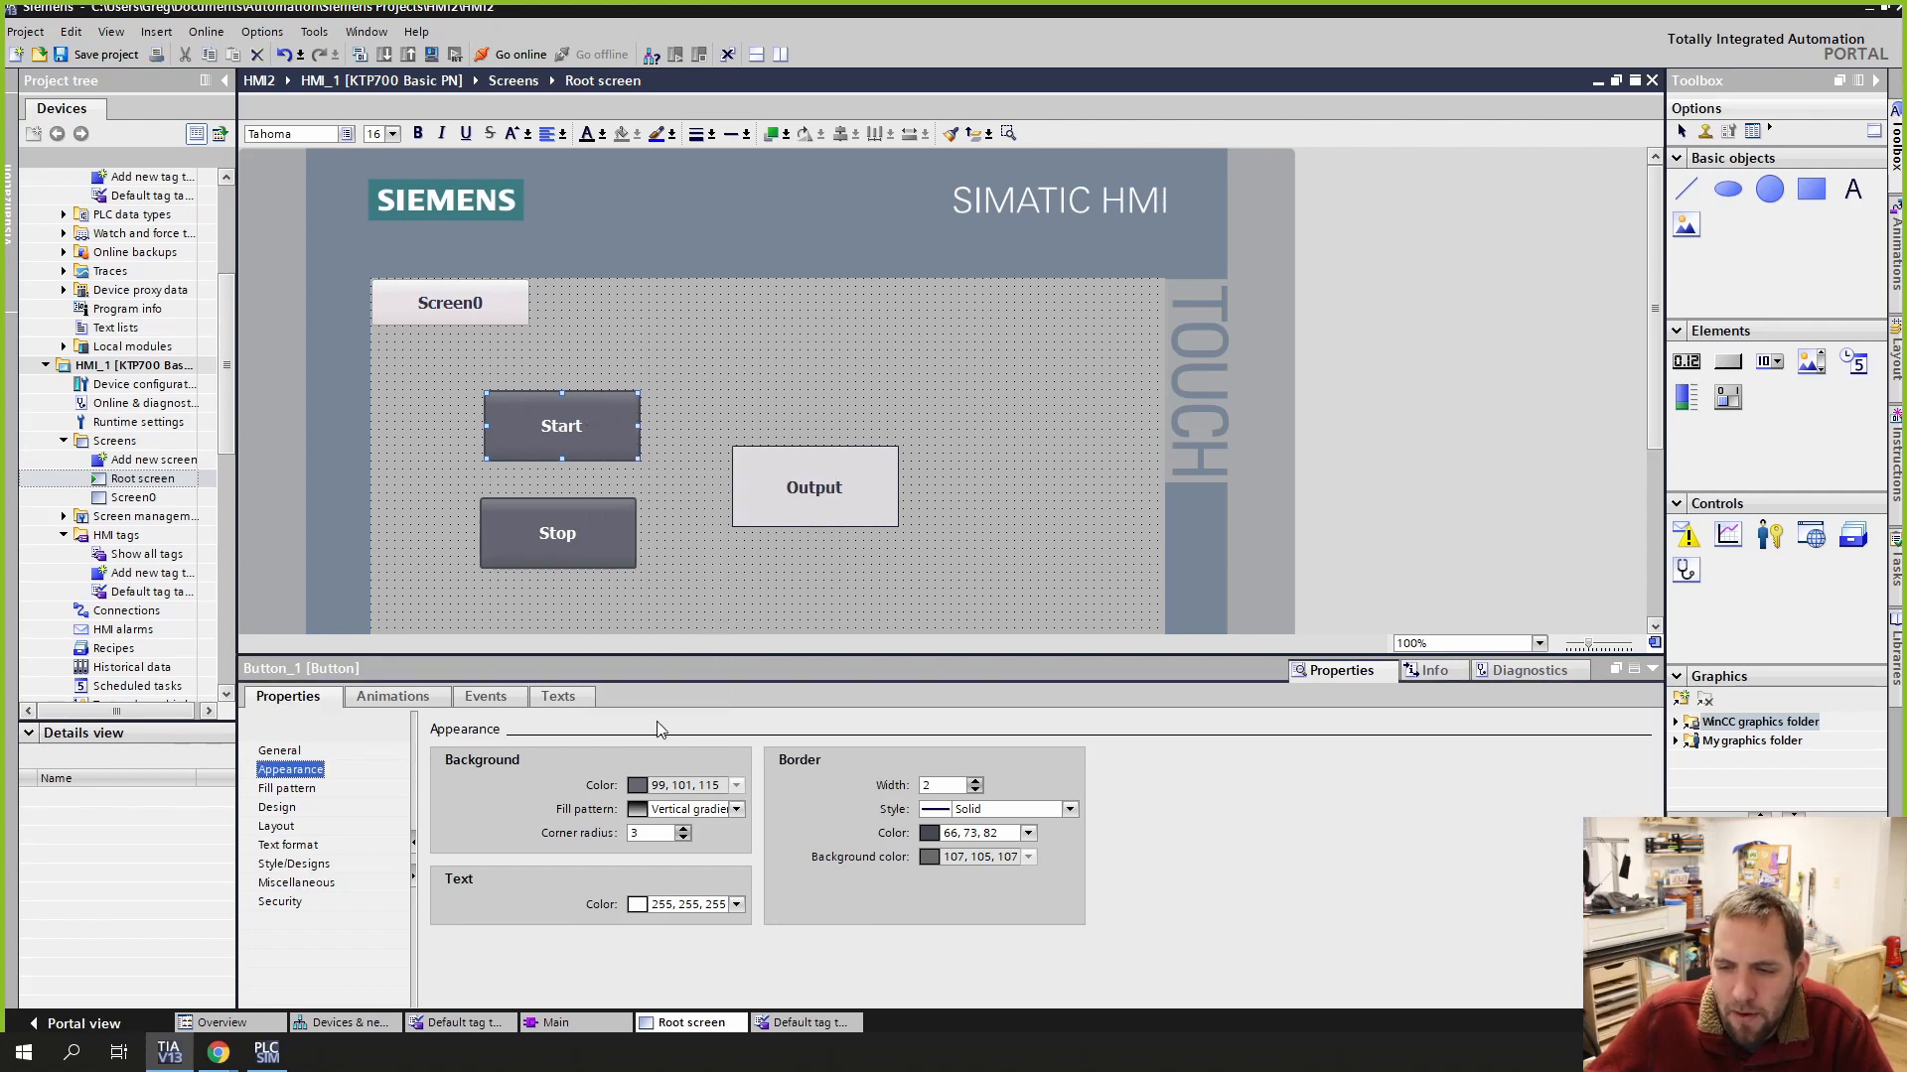
right_click(563, 430)
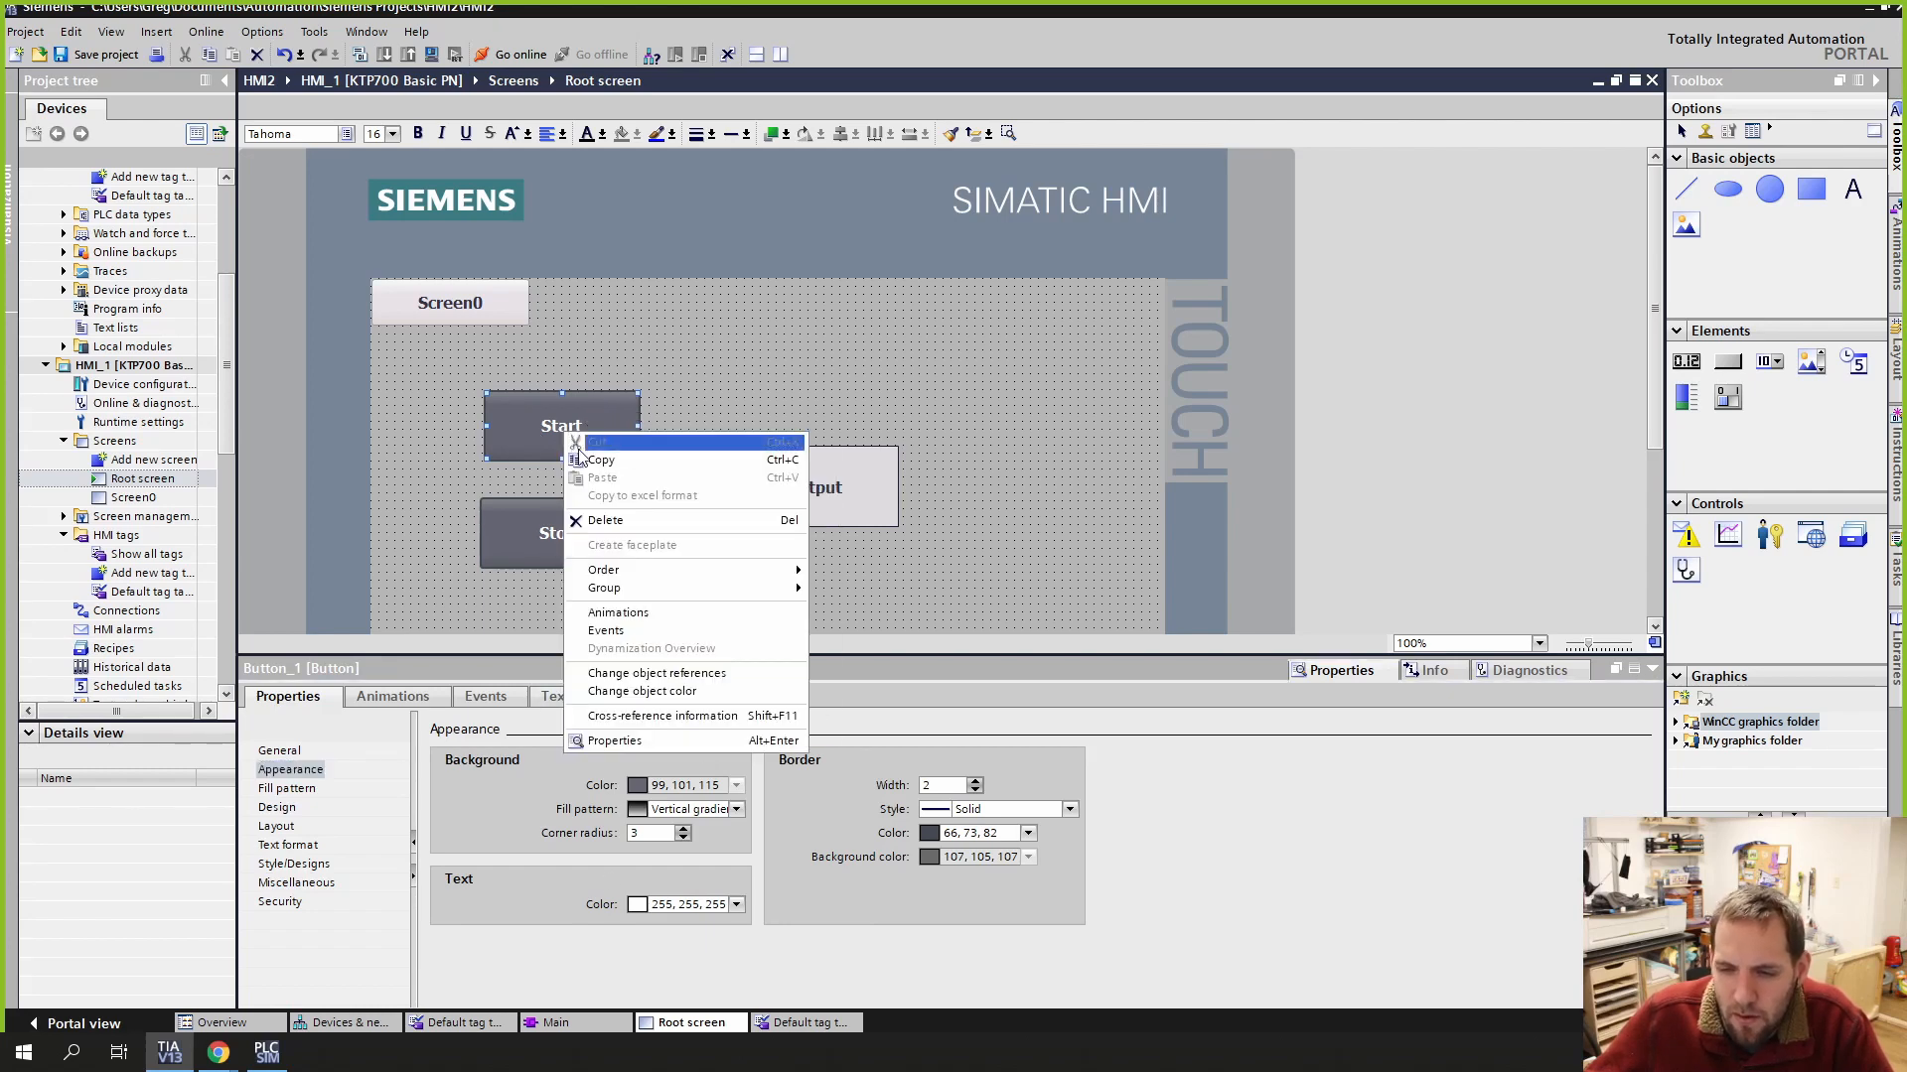
click(670, 634)
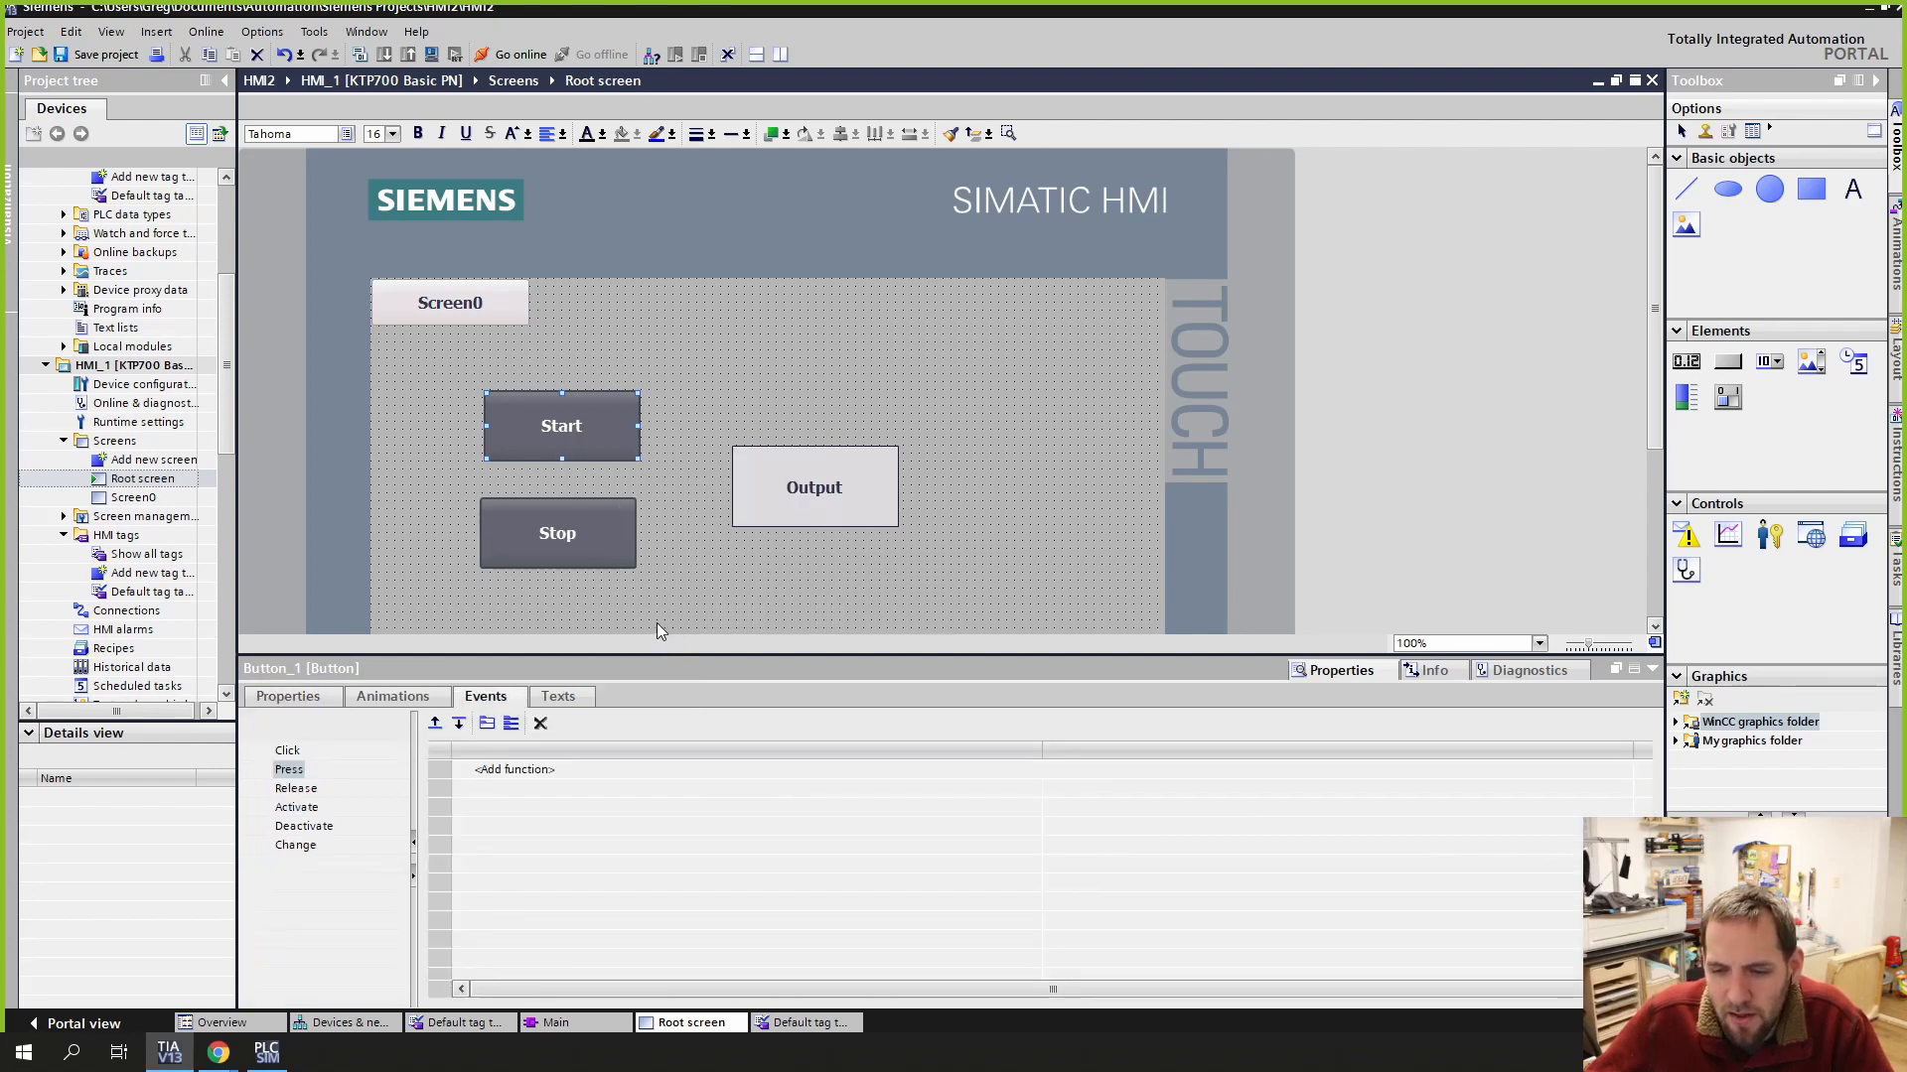
click(485, 779)
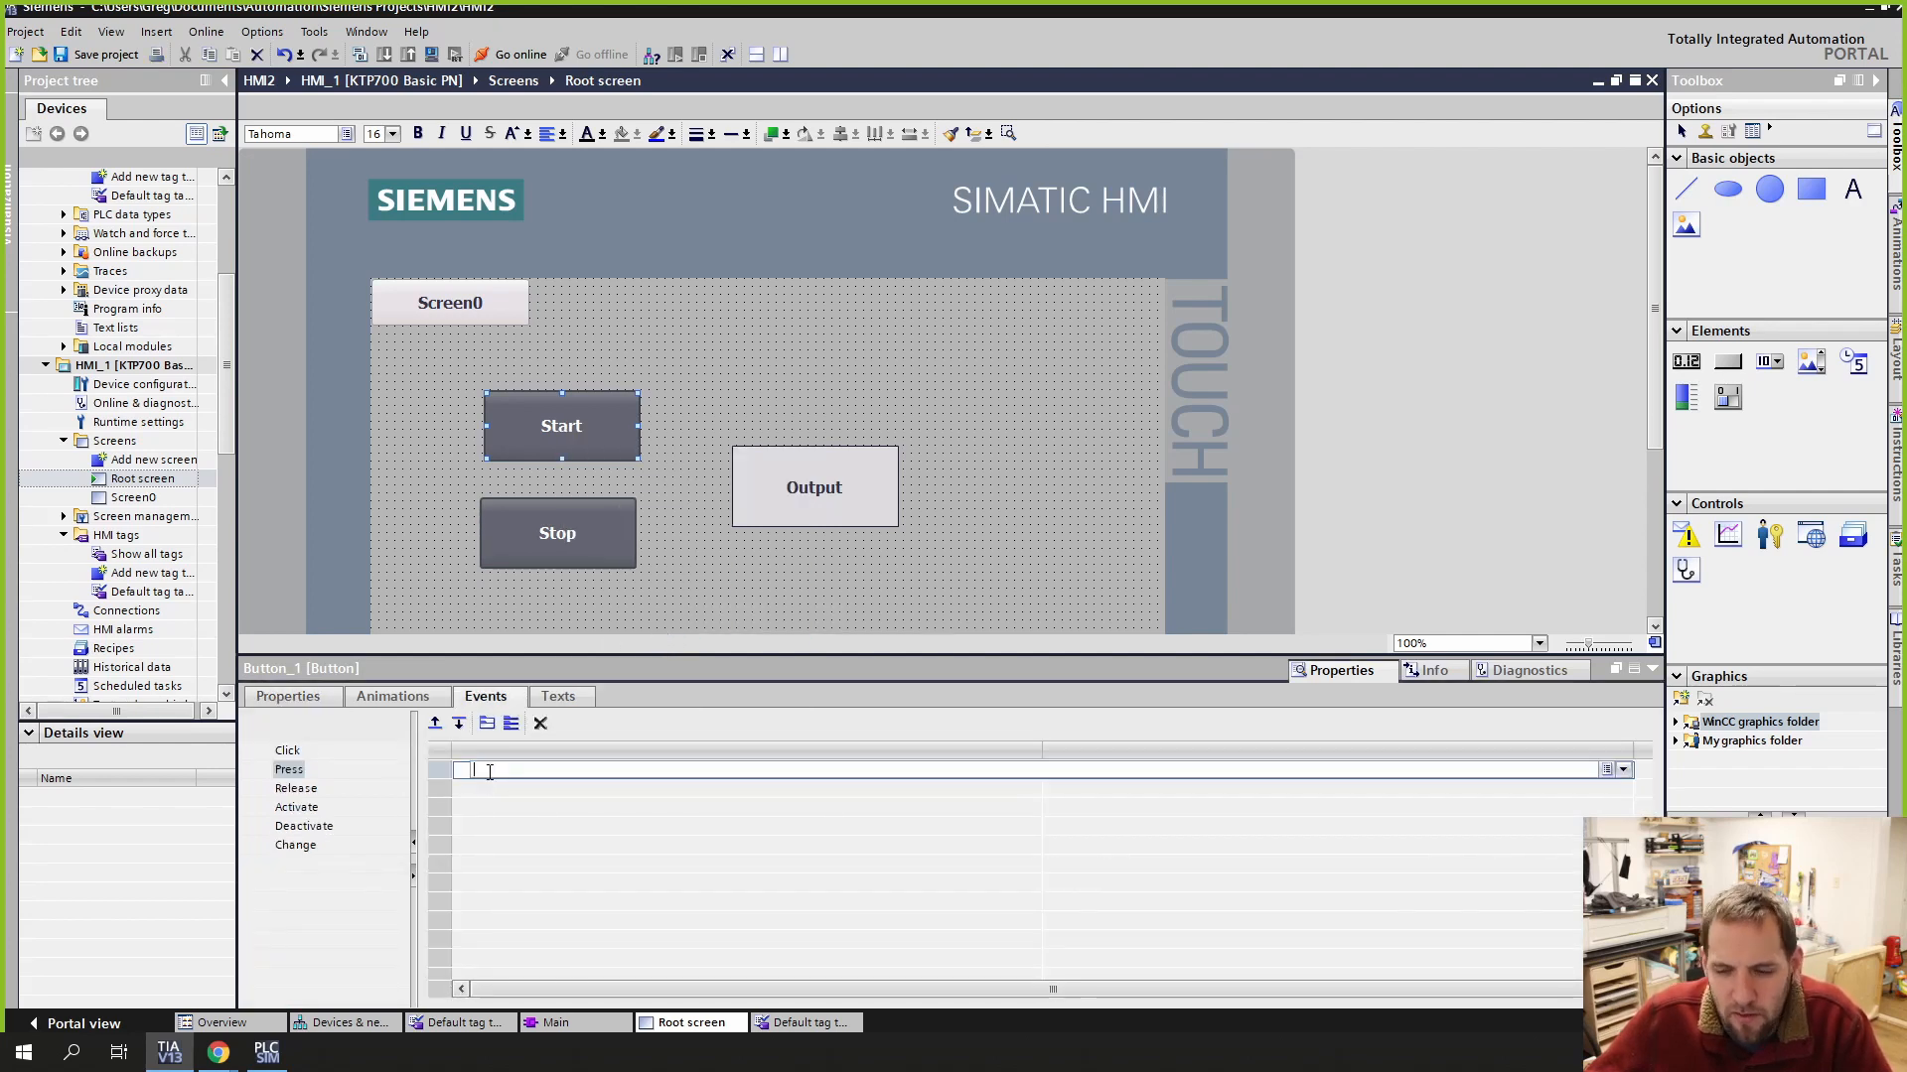
text(se)
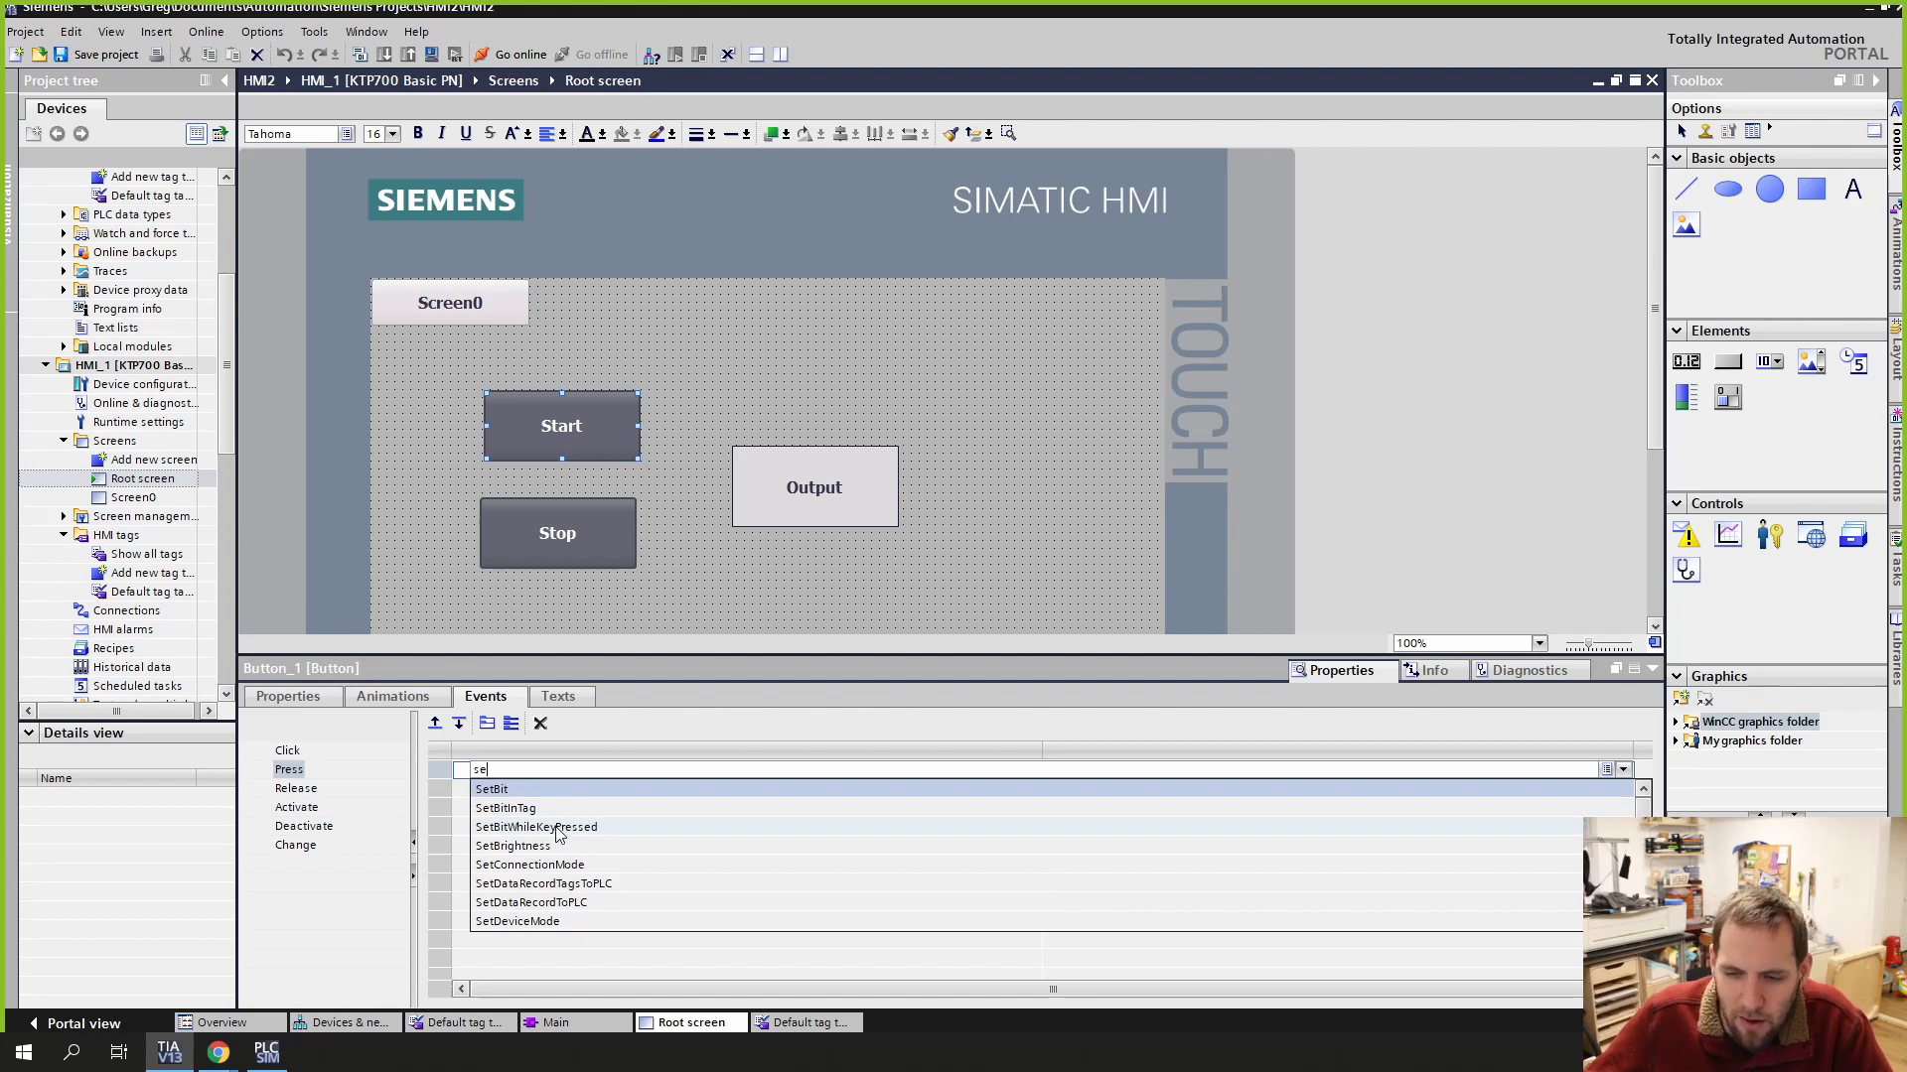
click(558, 834)
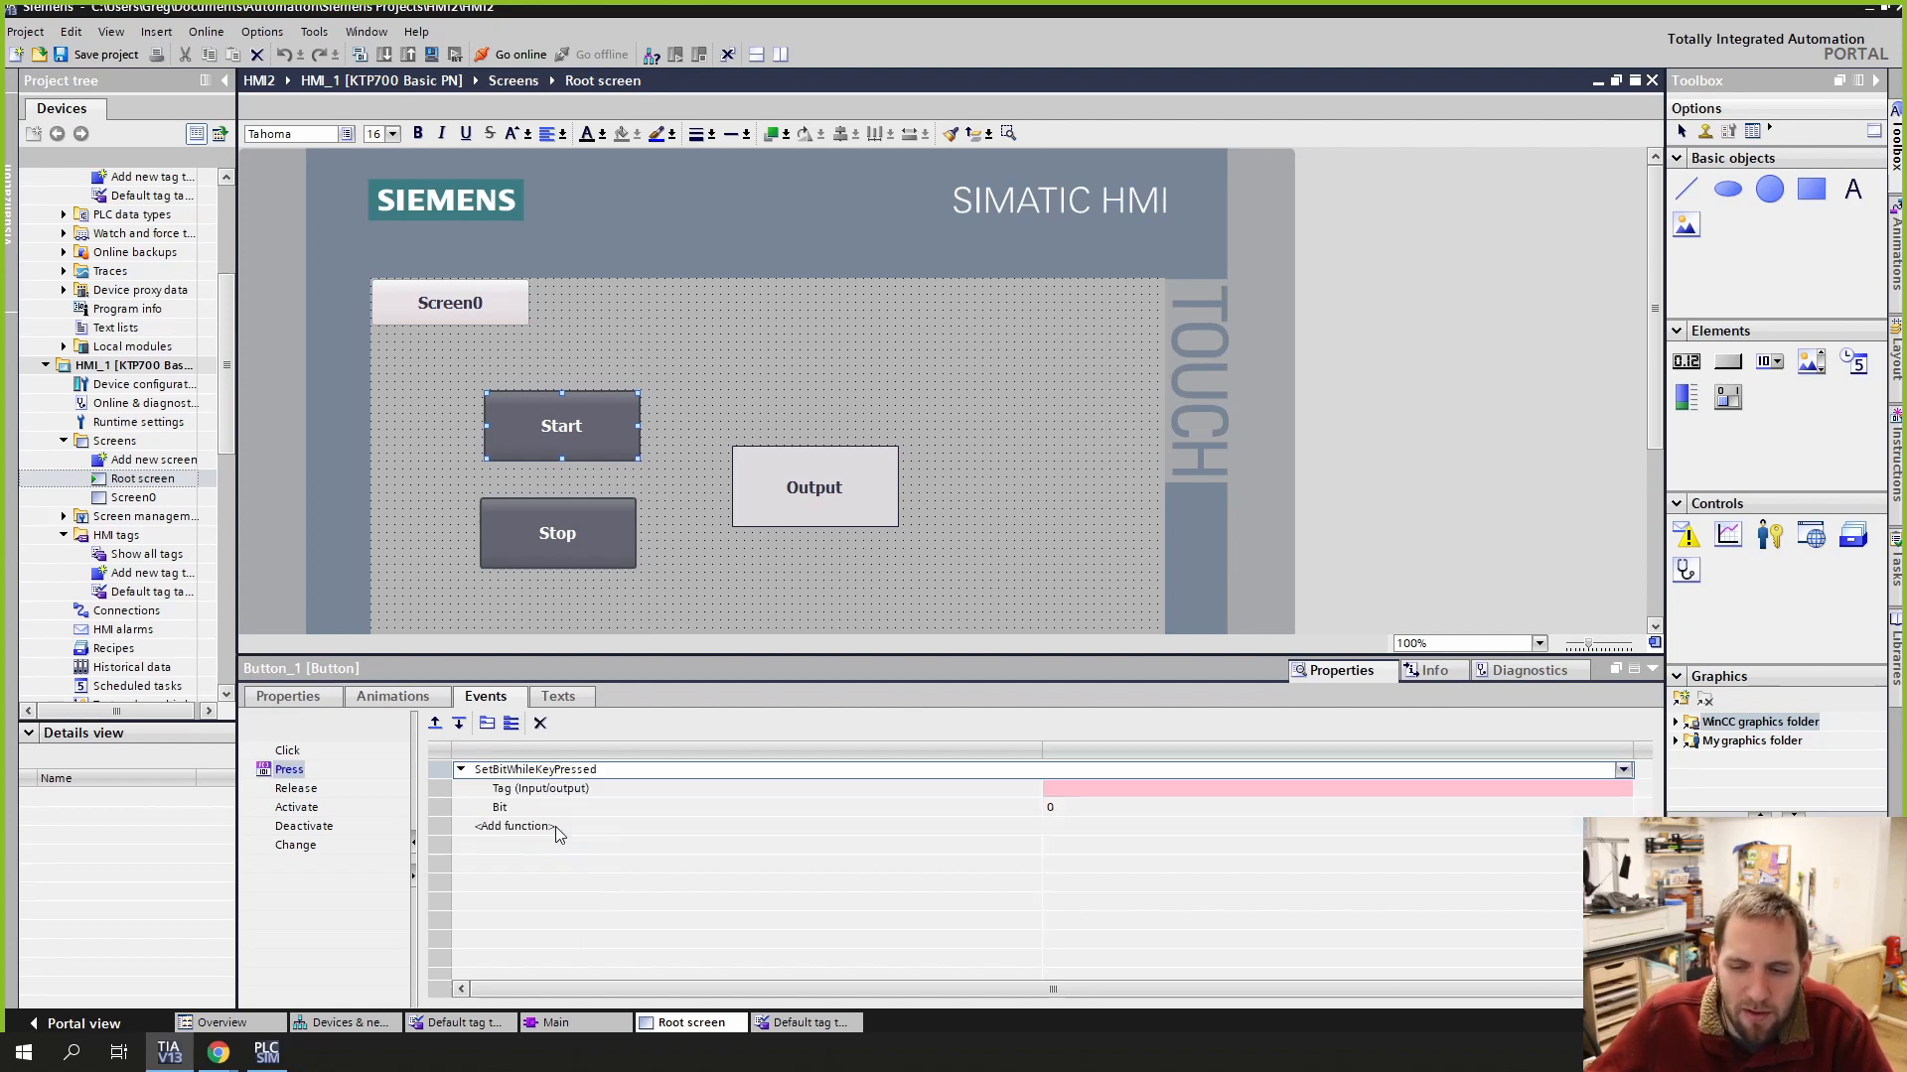
Step: Assign the HMI START tag from PLC_1's default tag table to the Start button's SetBitWhileKeyPressed function
click(1068, 790)
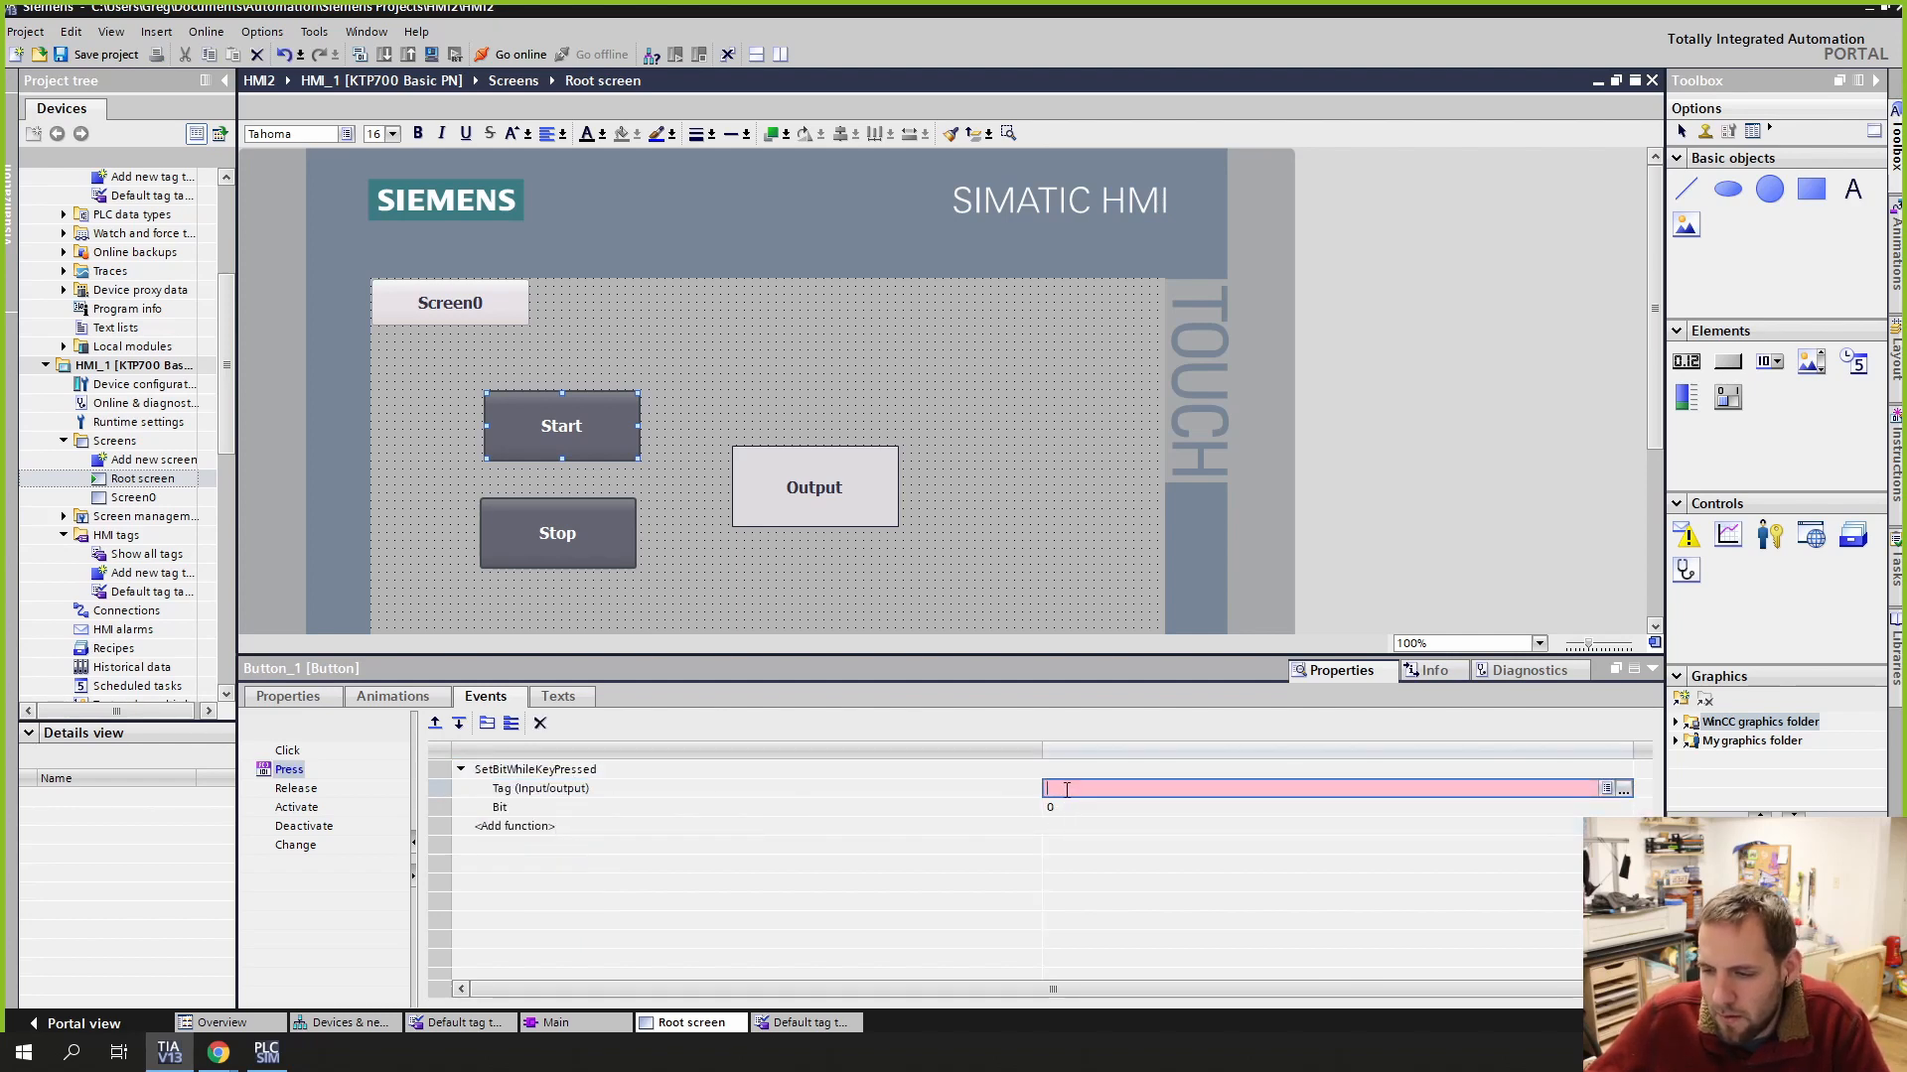
text(hm)
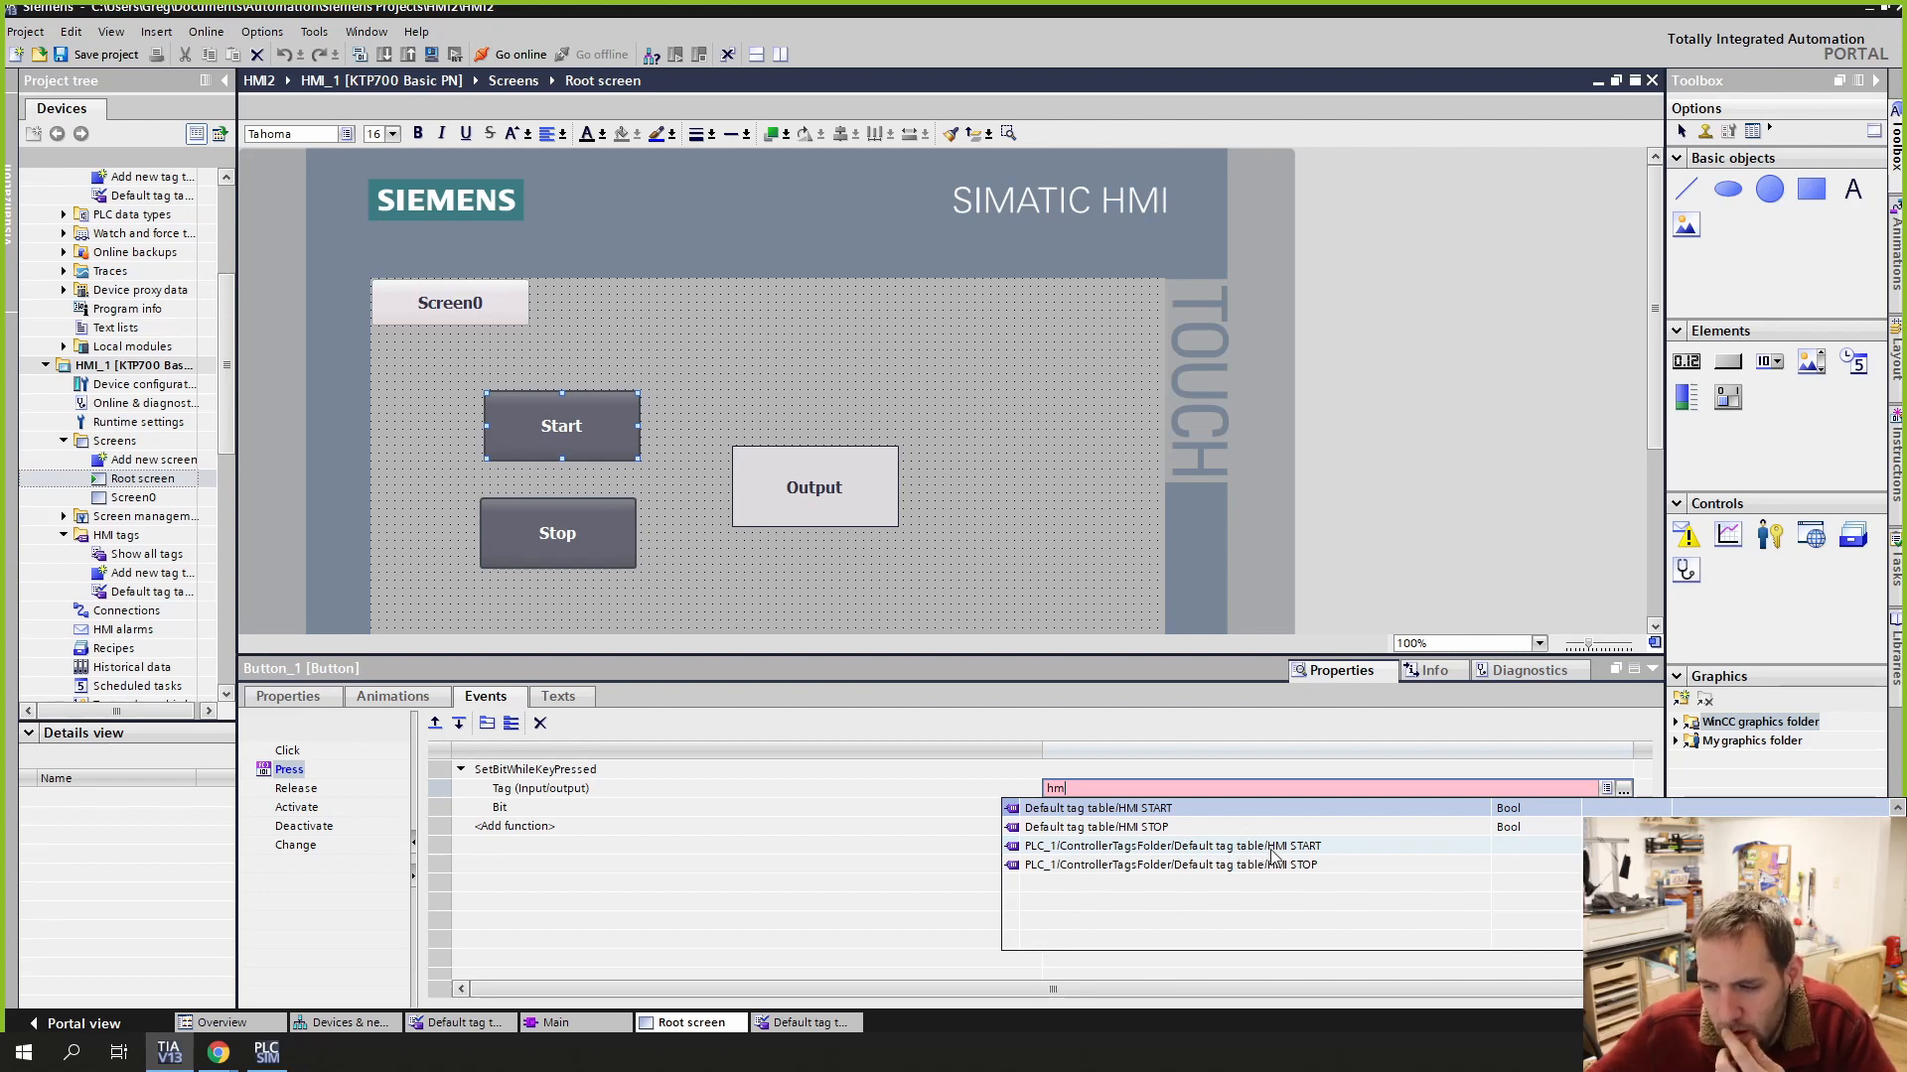
click(1205, 847)
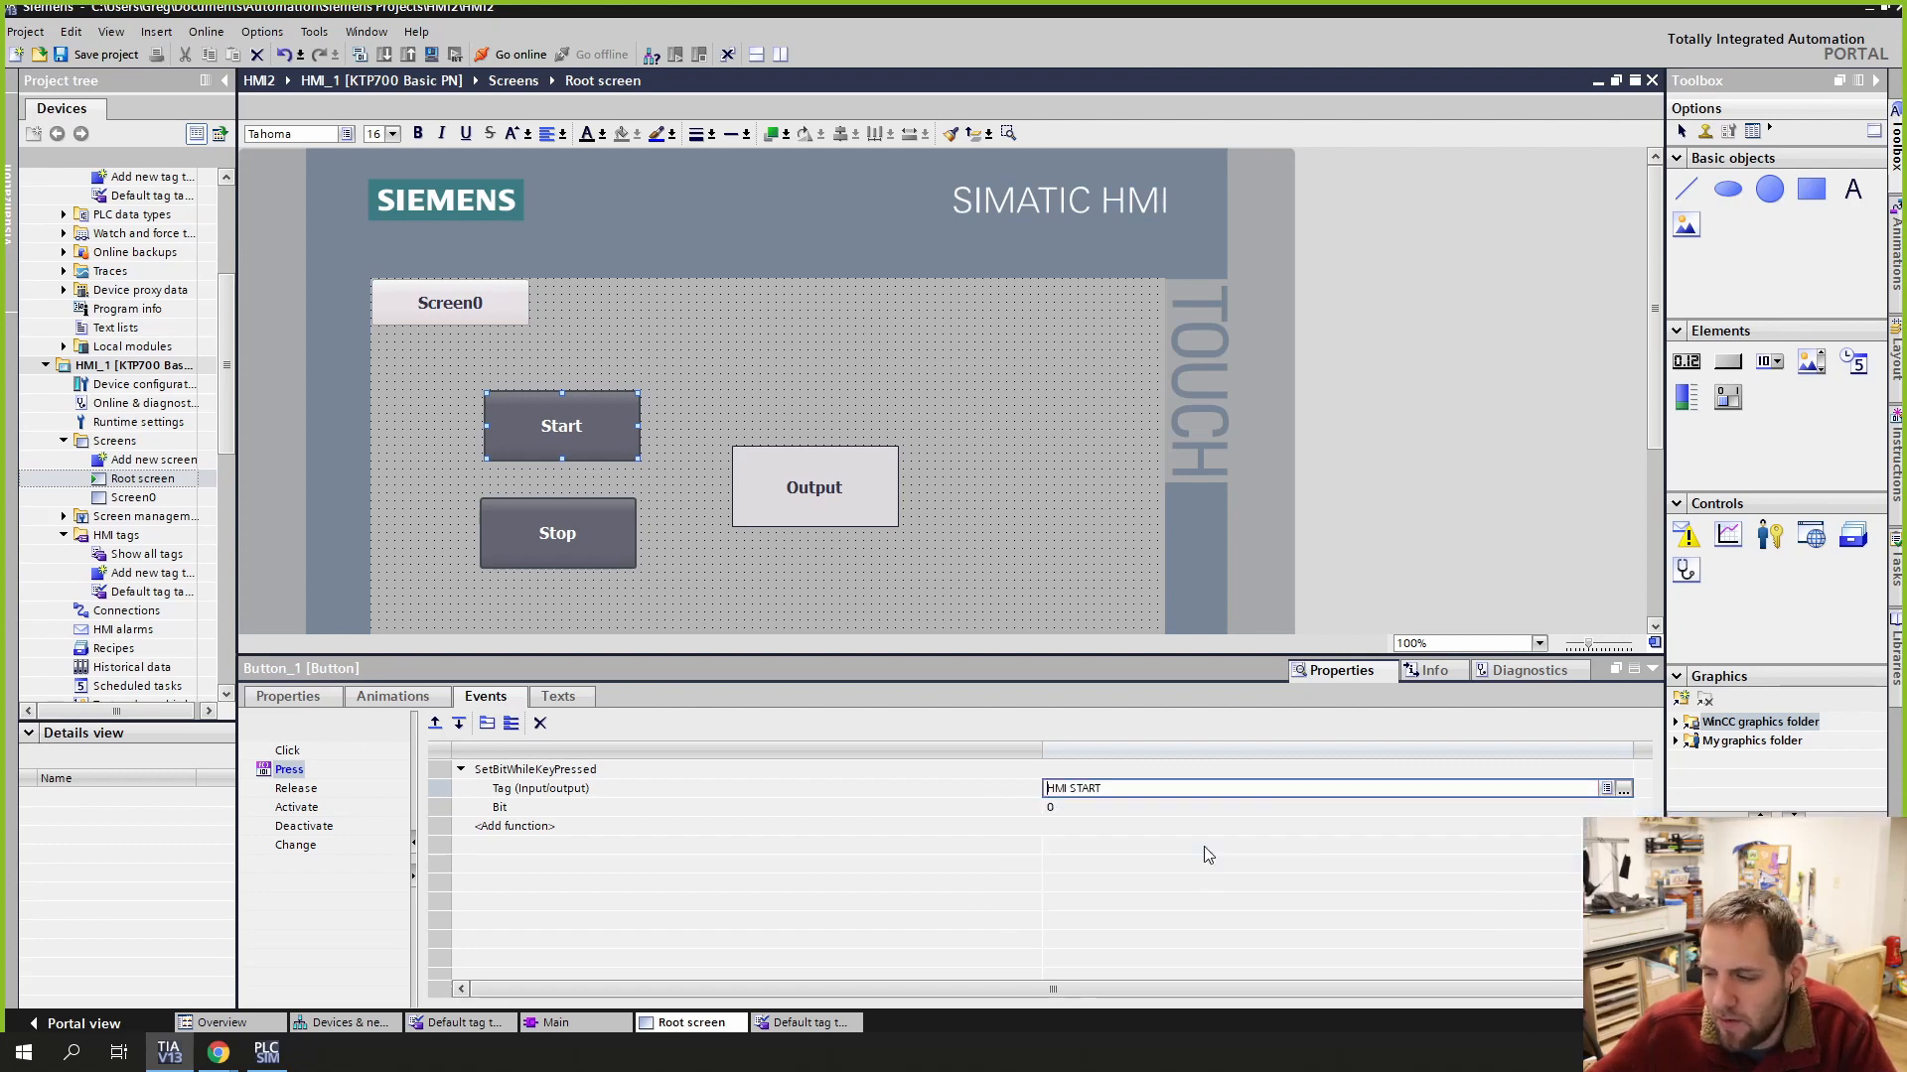
click(1007, 578)
Step: Add a SetBit function to the Stop button's Press event and assign it the HMI STOP tag
click(596, 542)
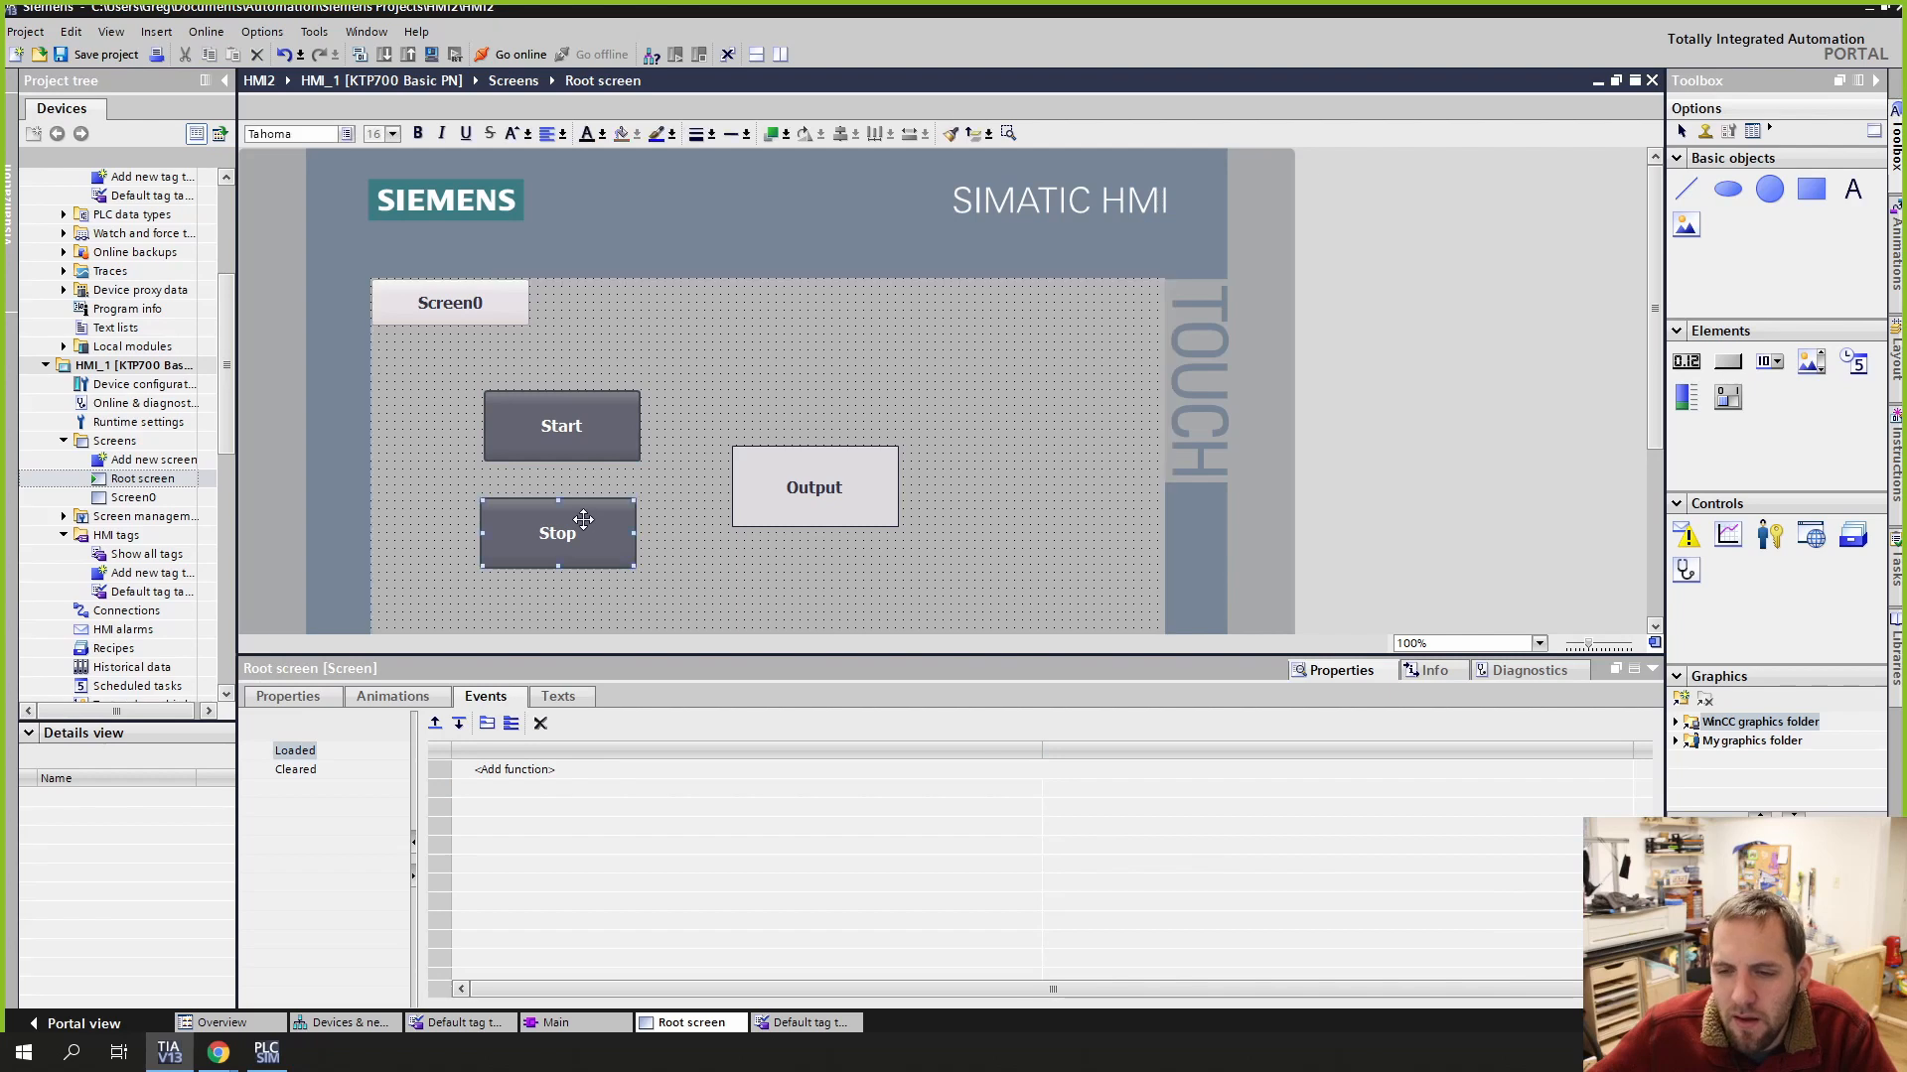
click(554, 769)
text(et)
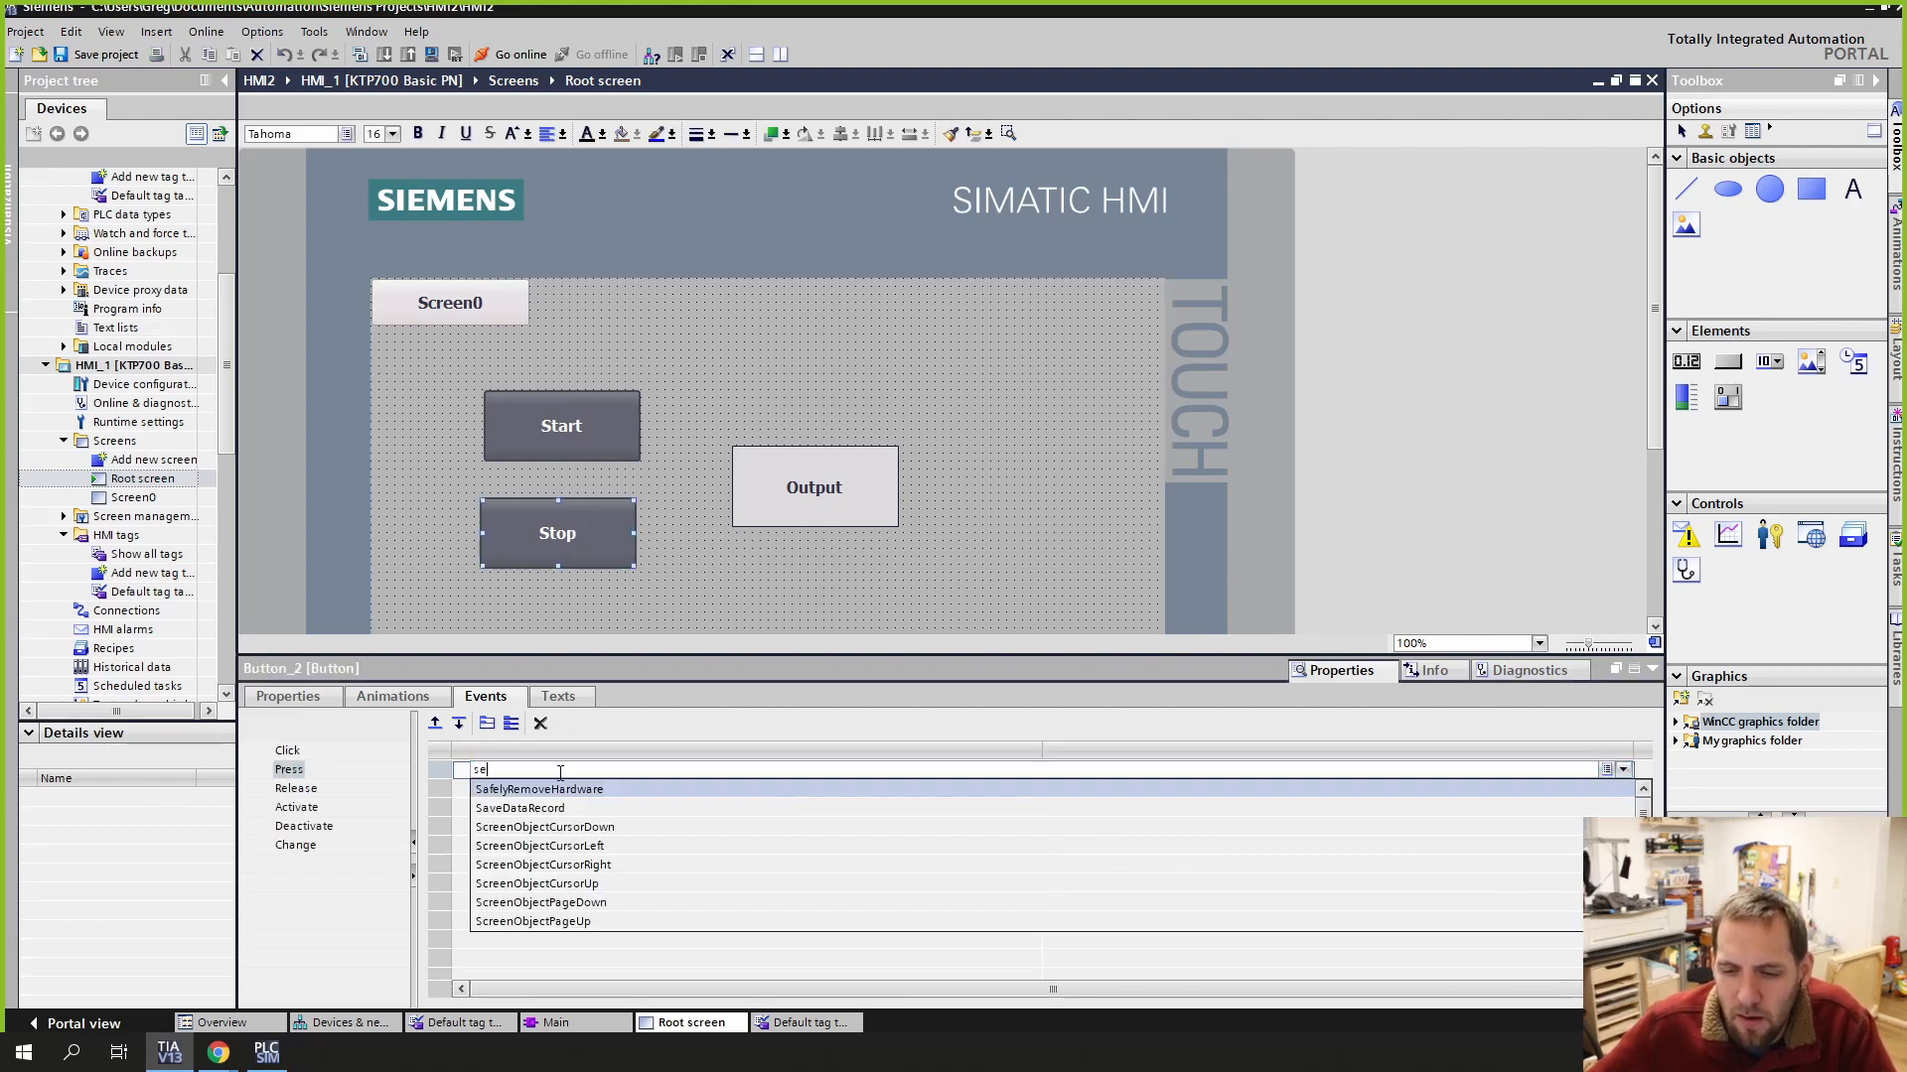
click(556, 793)
click(1068, 789)
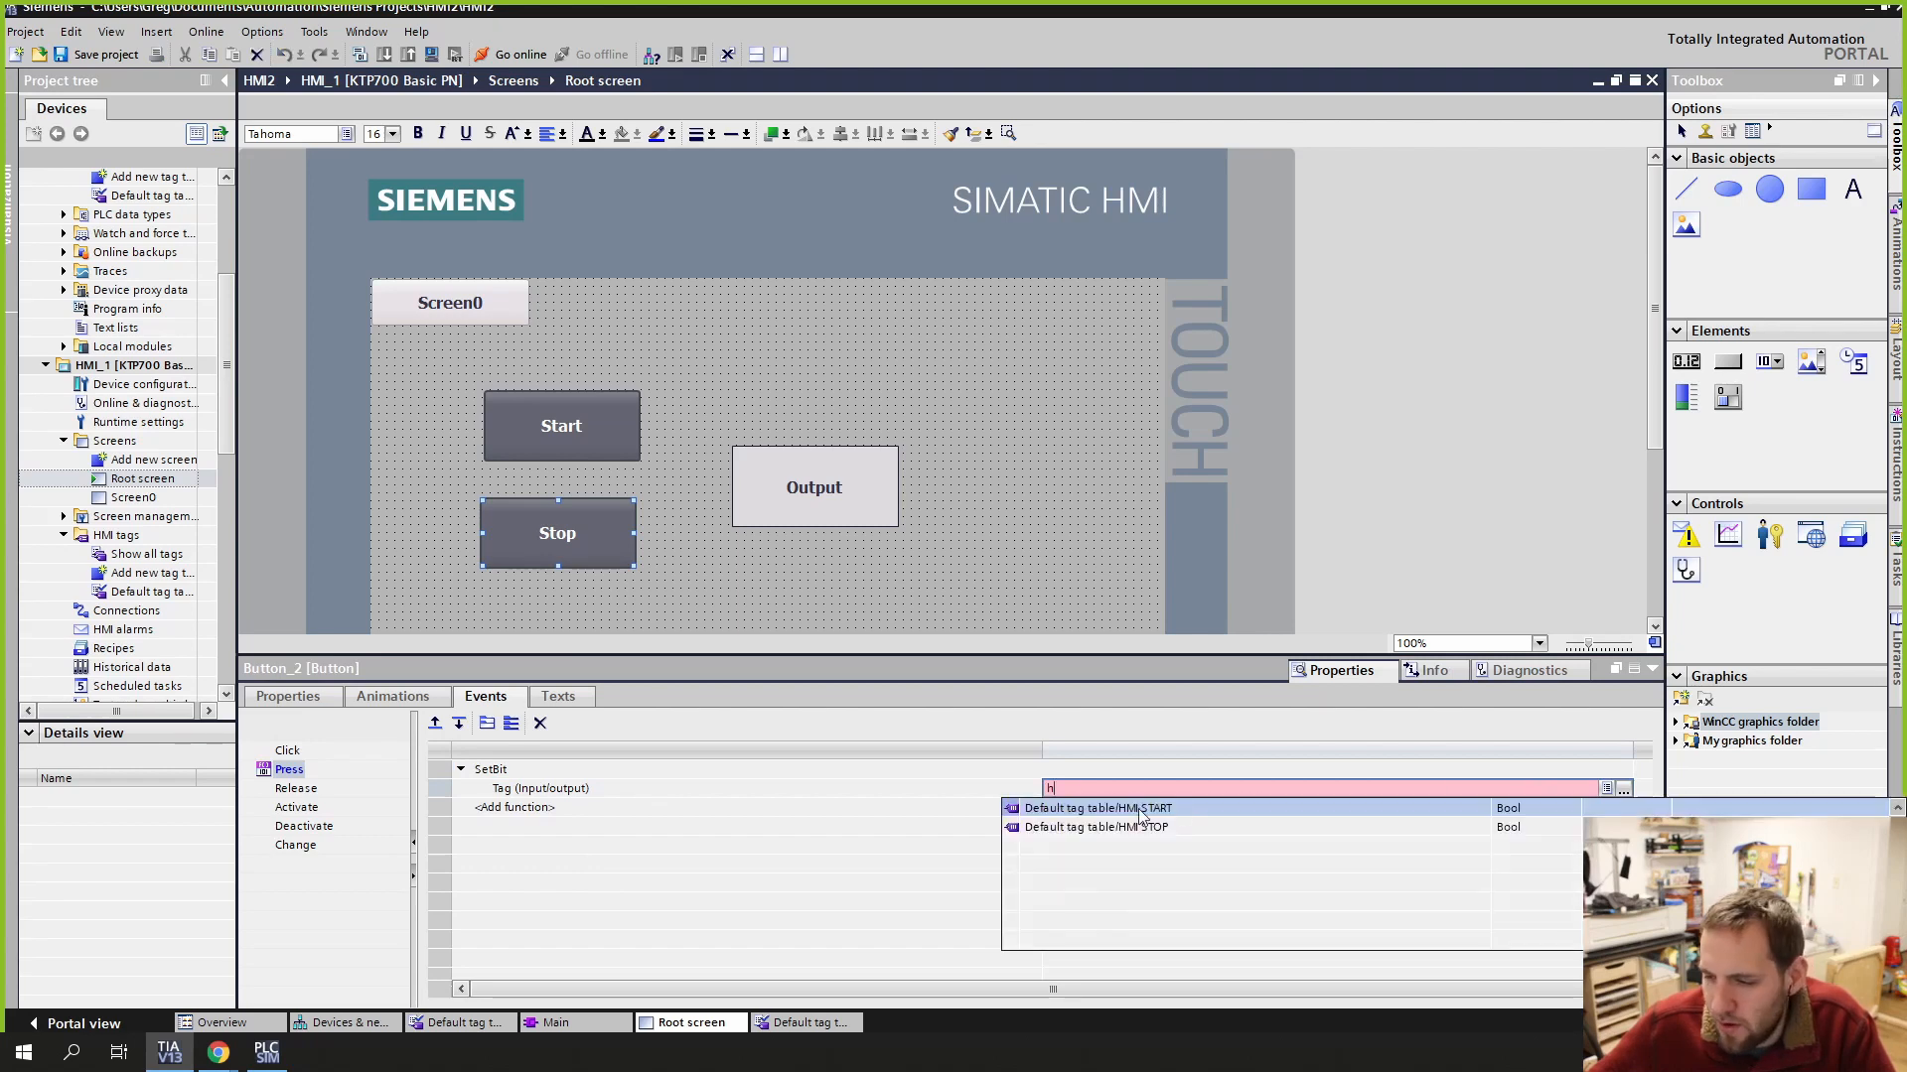
click(1130, 830)
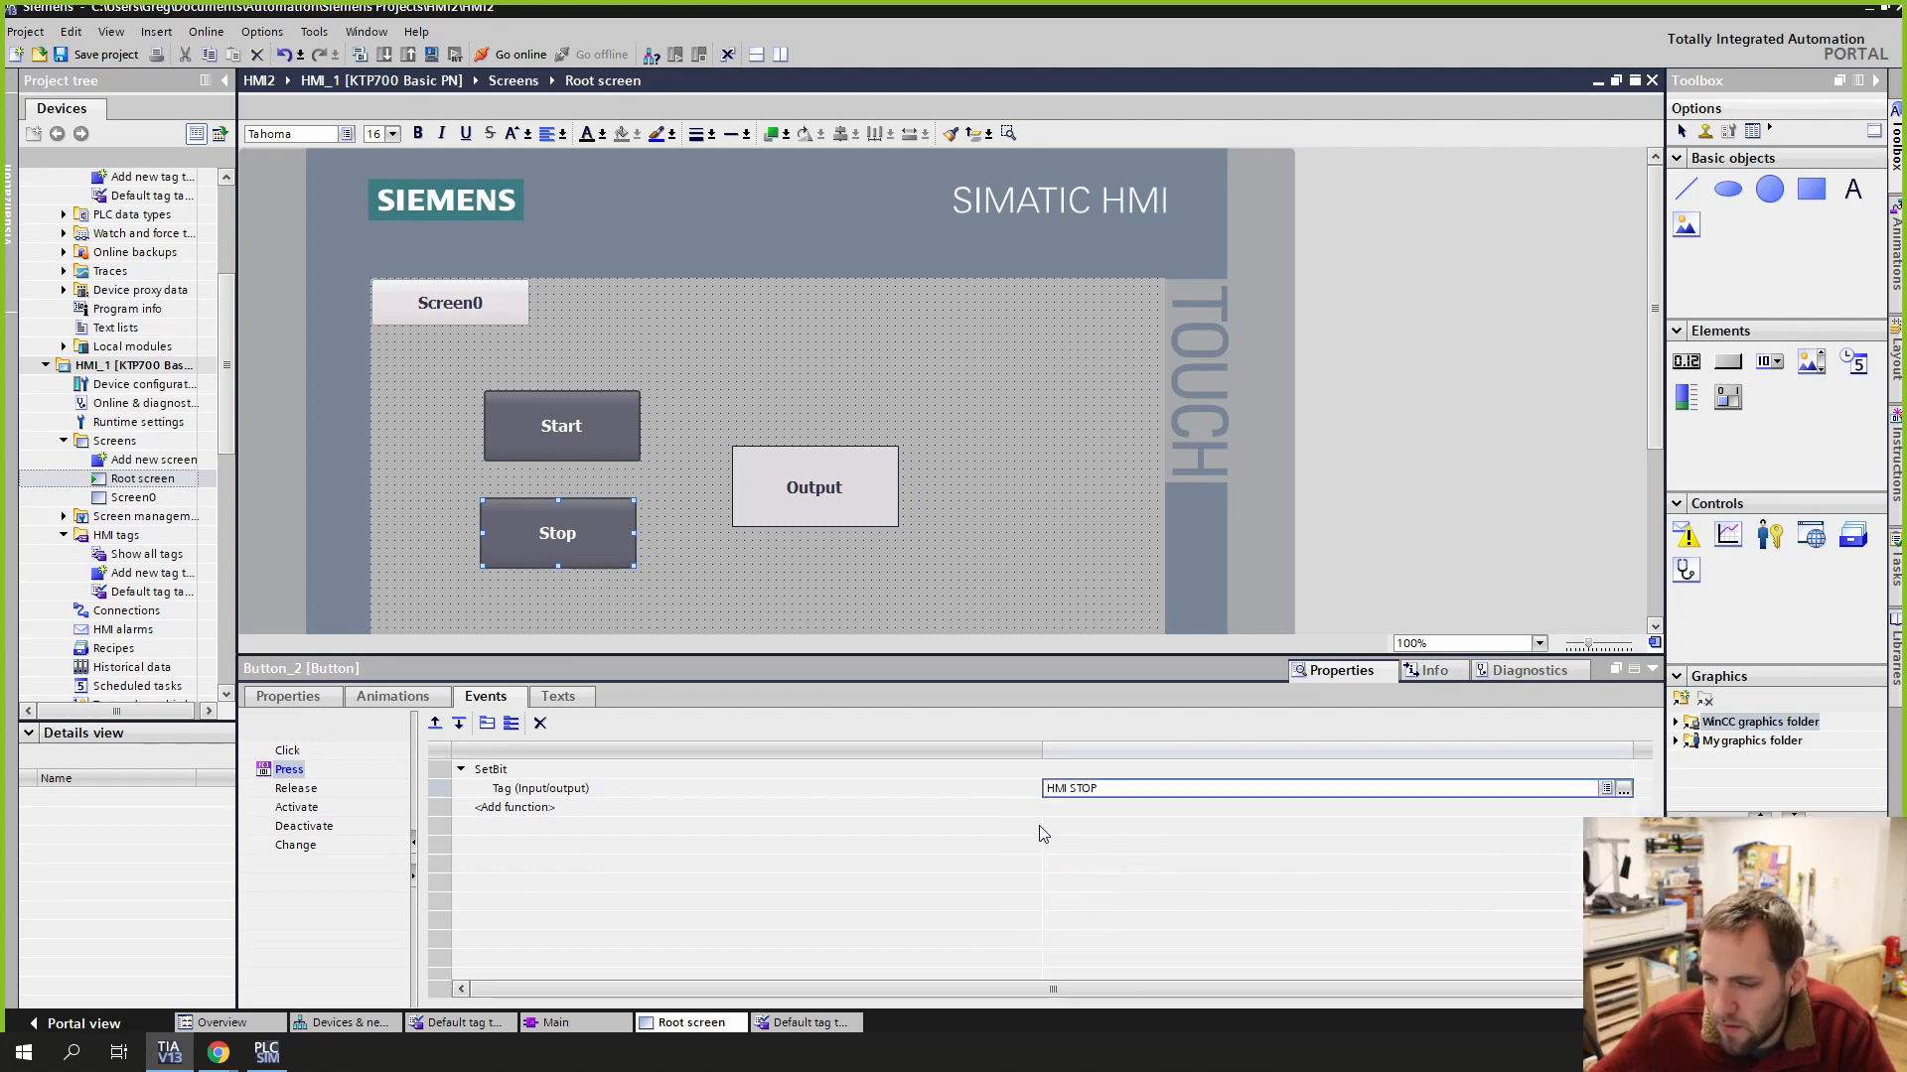
Step: Add a ResetBit function to the Stop button's Release event and assign it the HMI STOP tag
click(296, 789)
click(525, 775)
text(e)
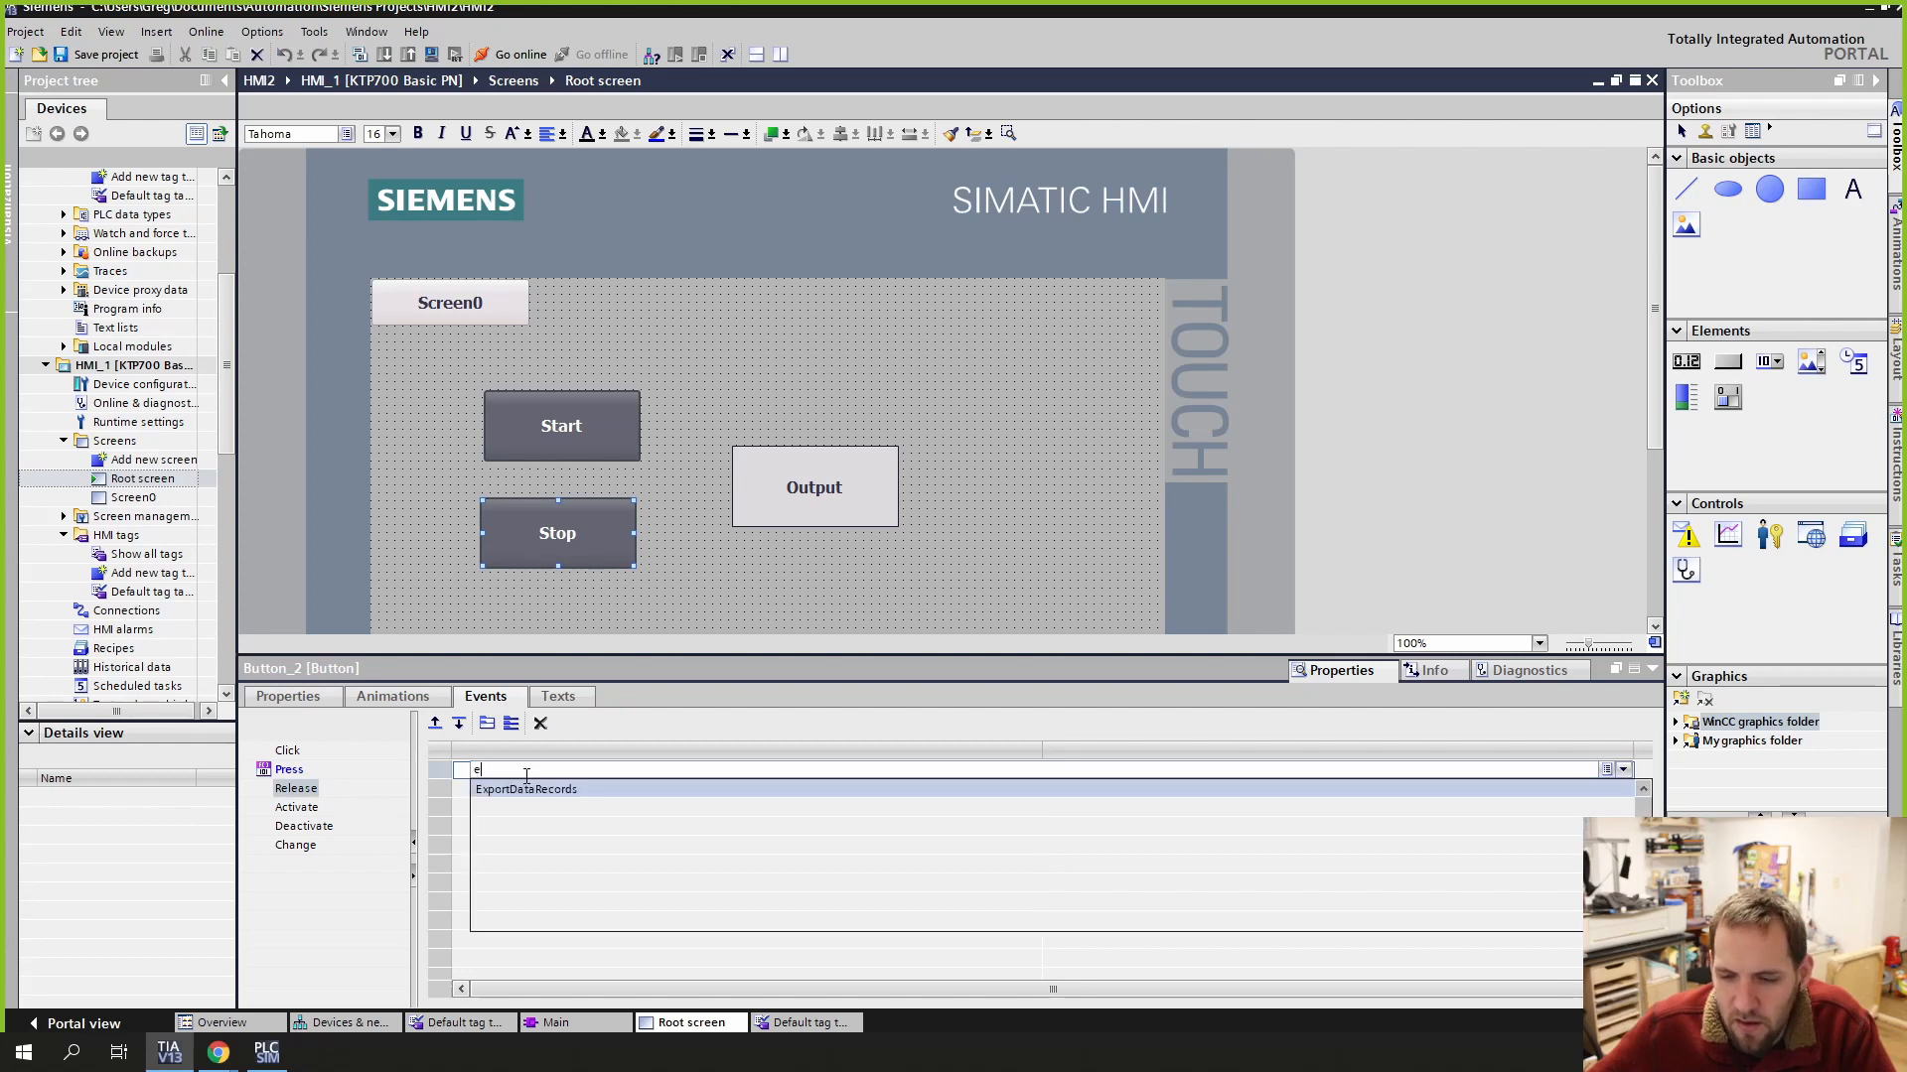
key(BackSpace)
text(res)
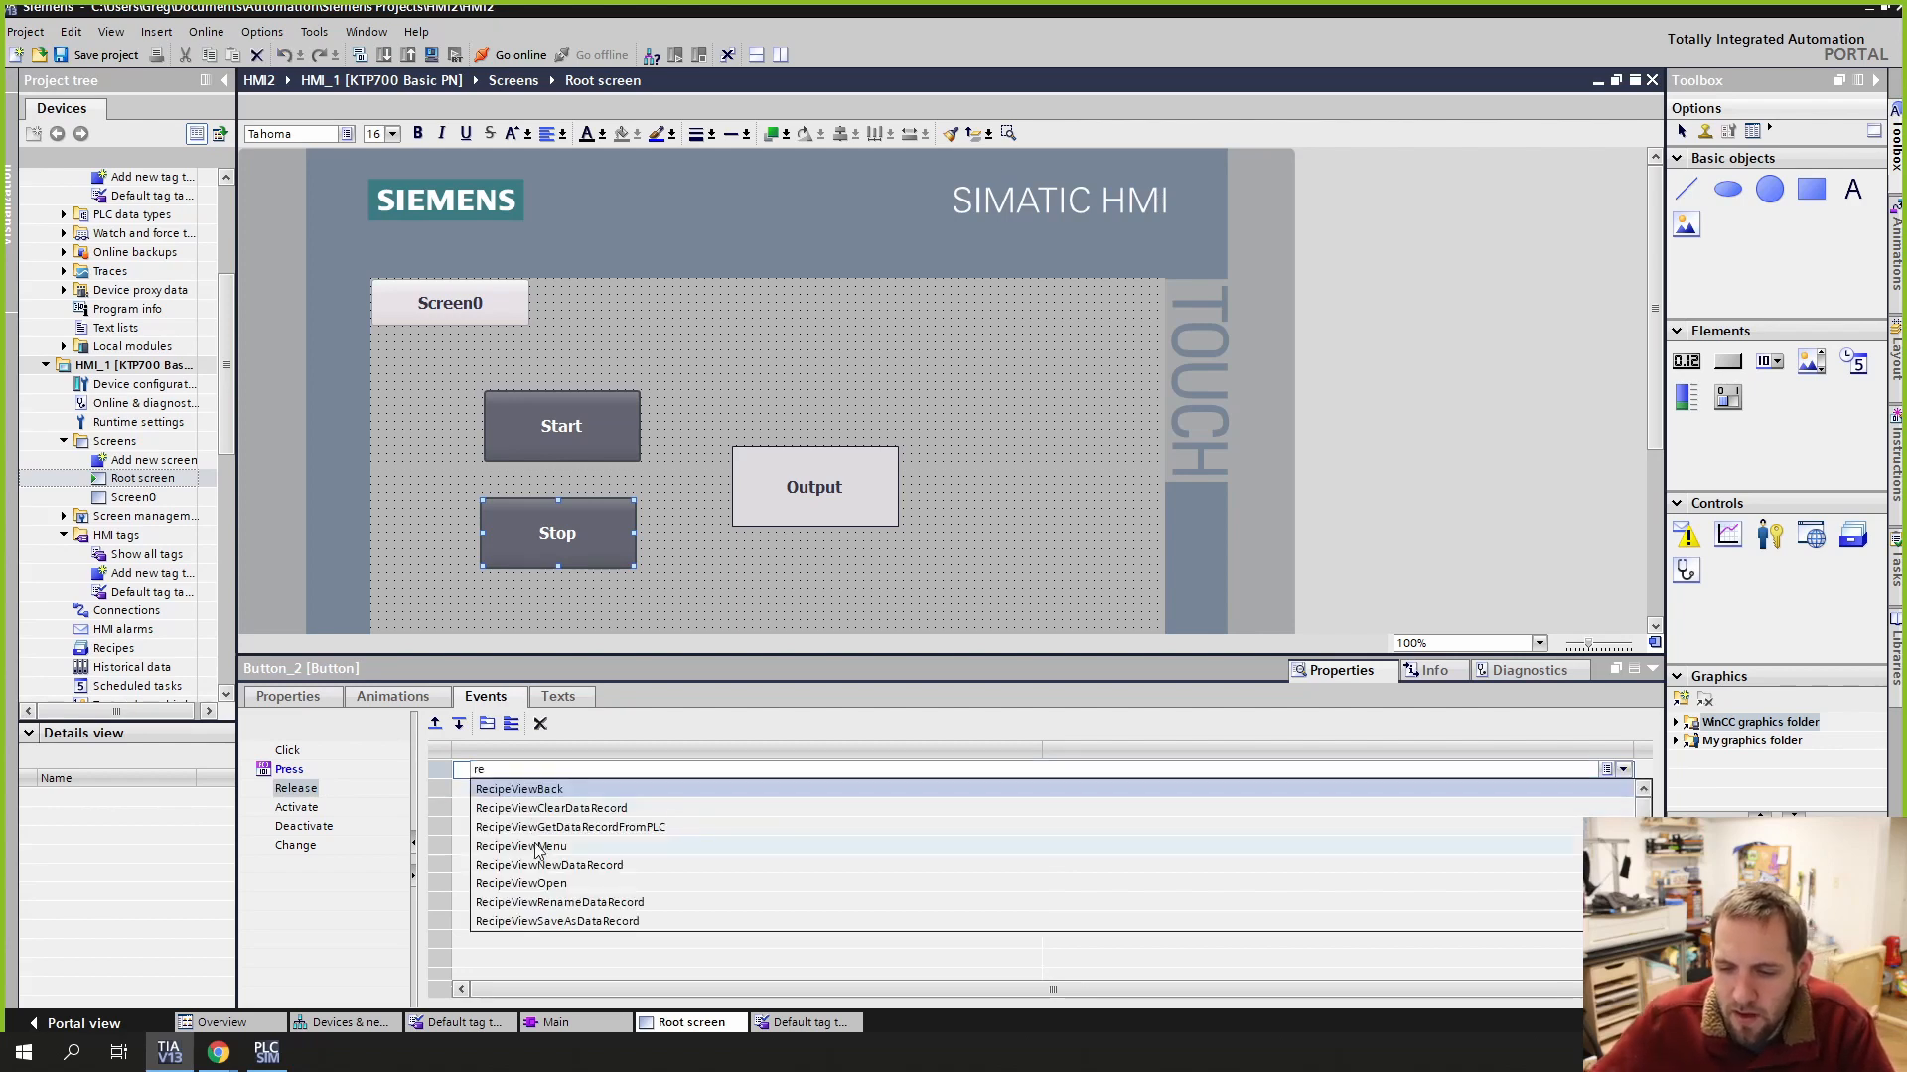
click(553, 791)
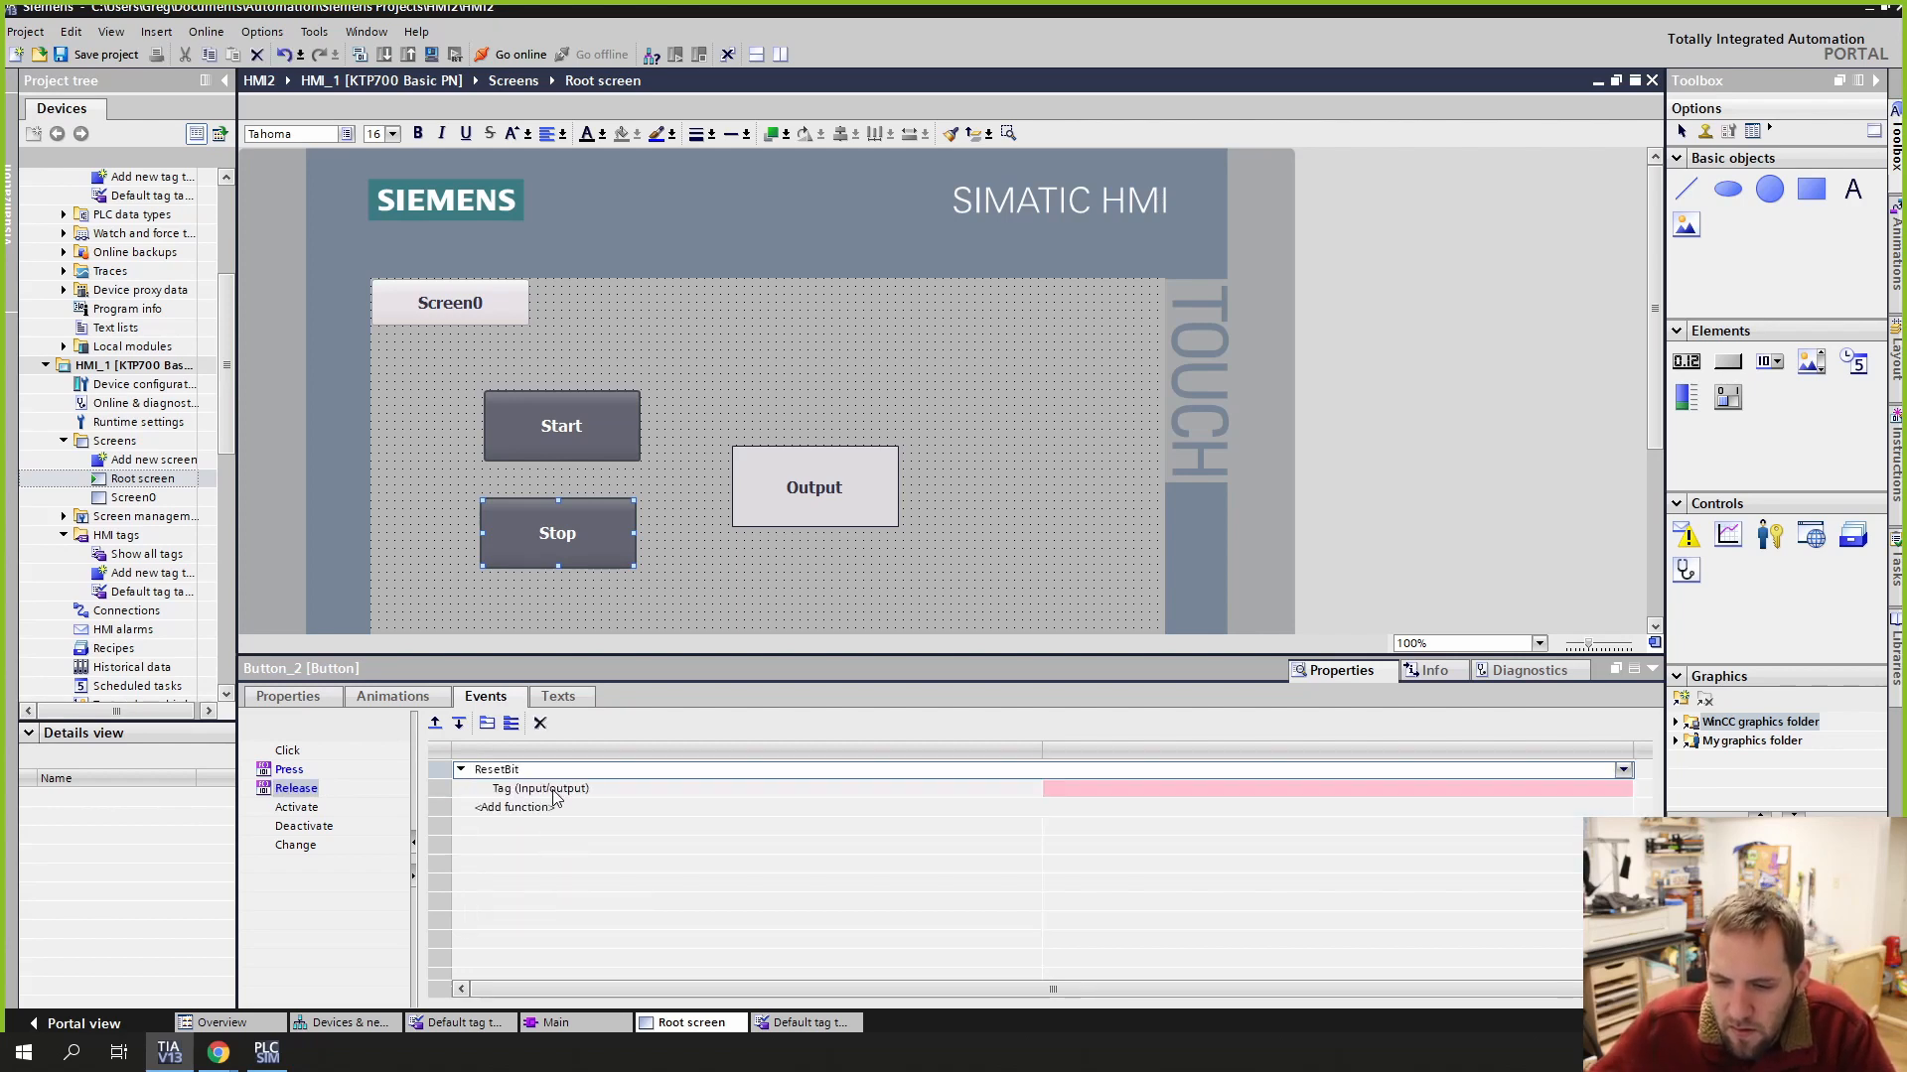
click(1106, 790)
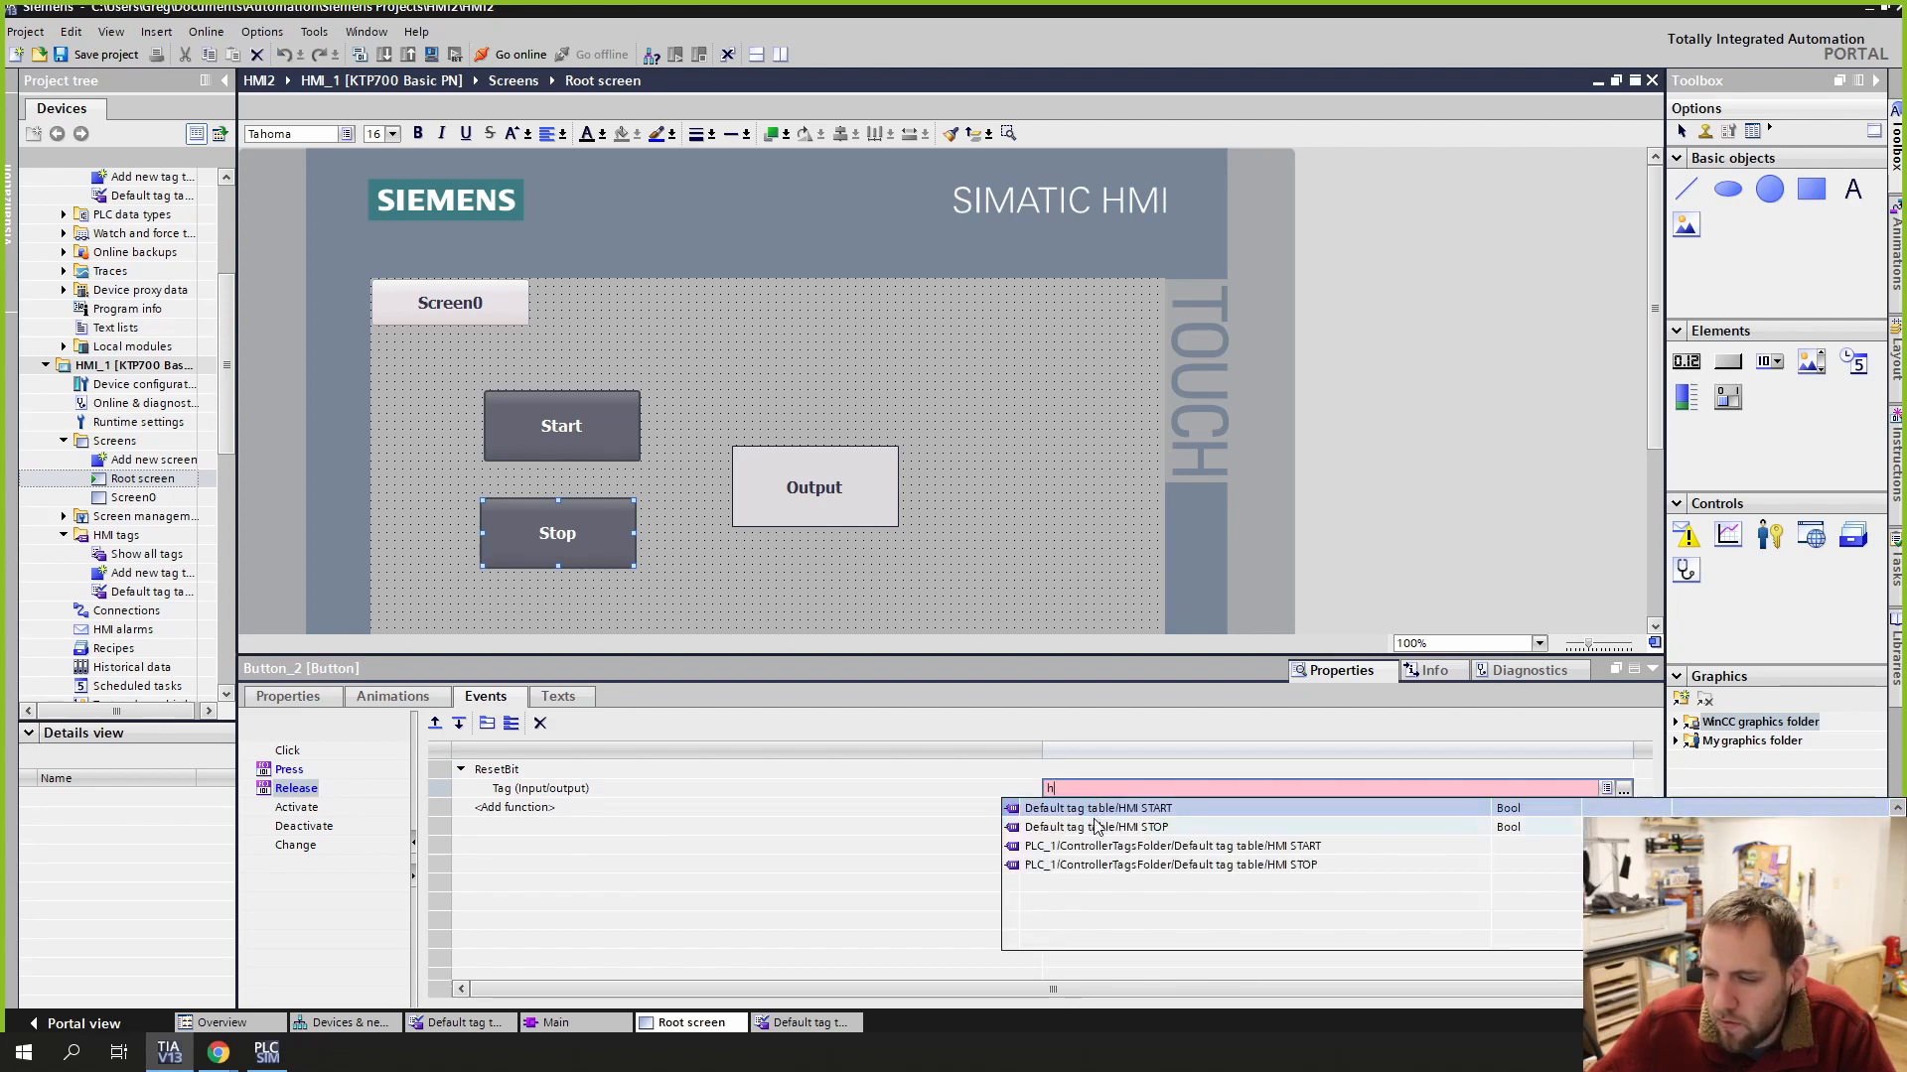
click(1097, 830)
click(1003, 588)
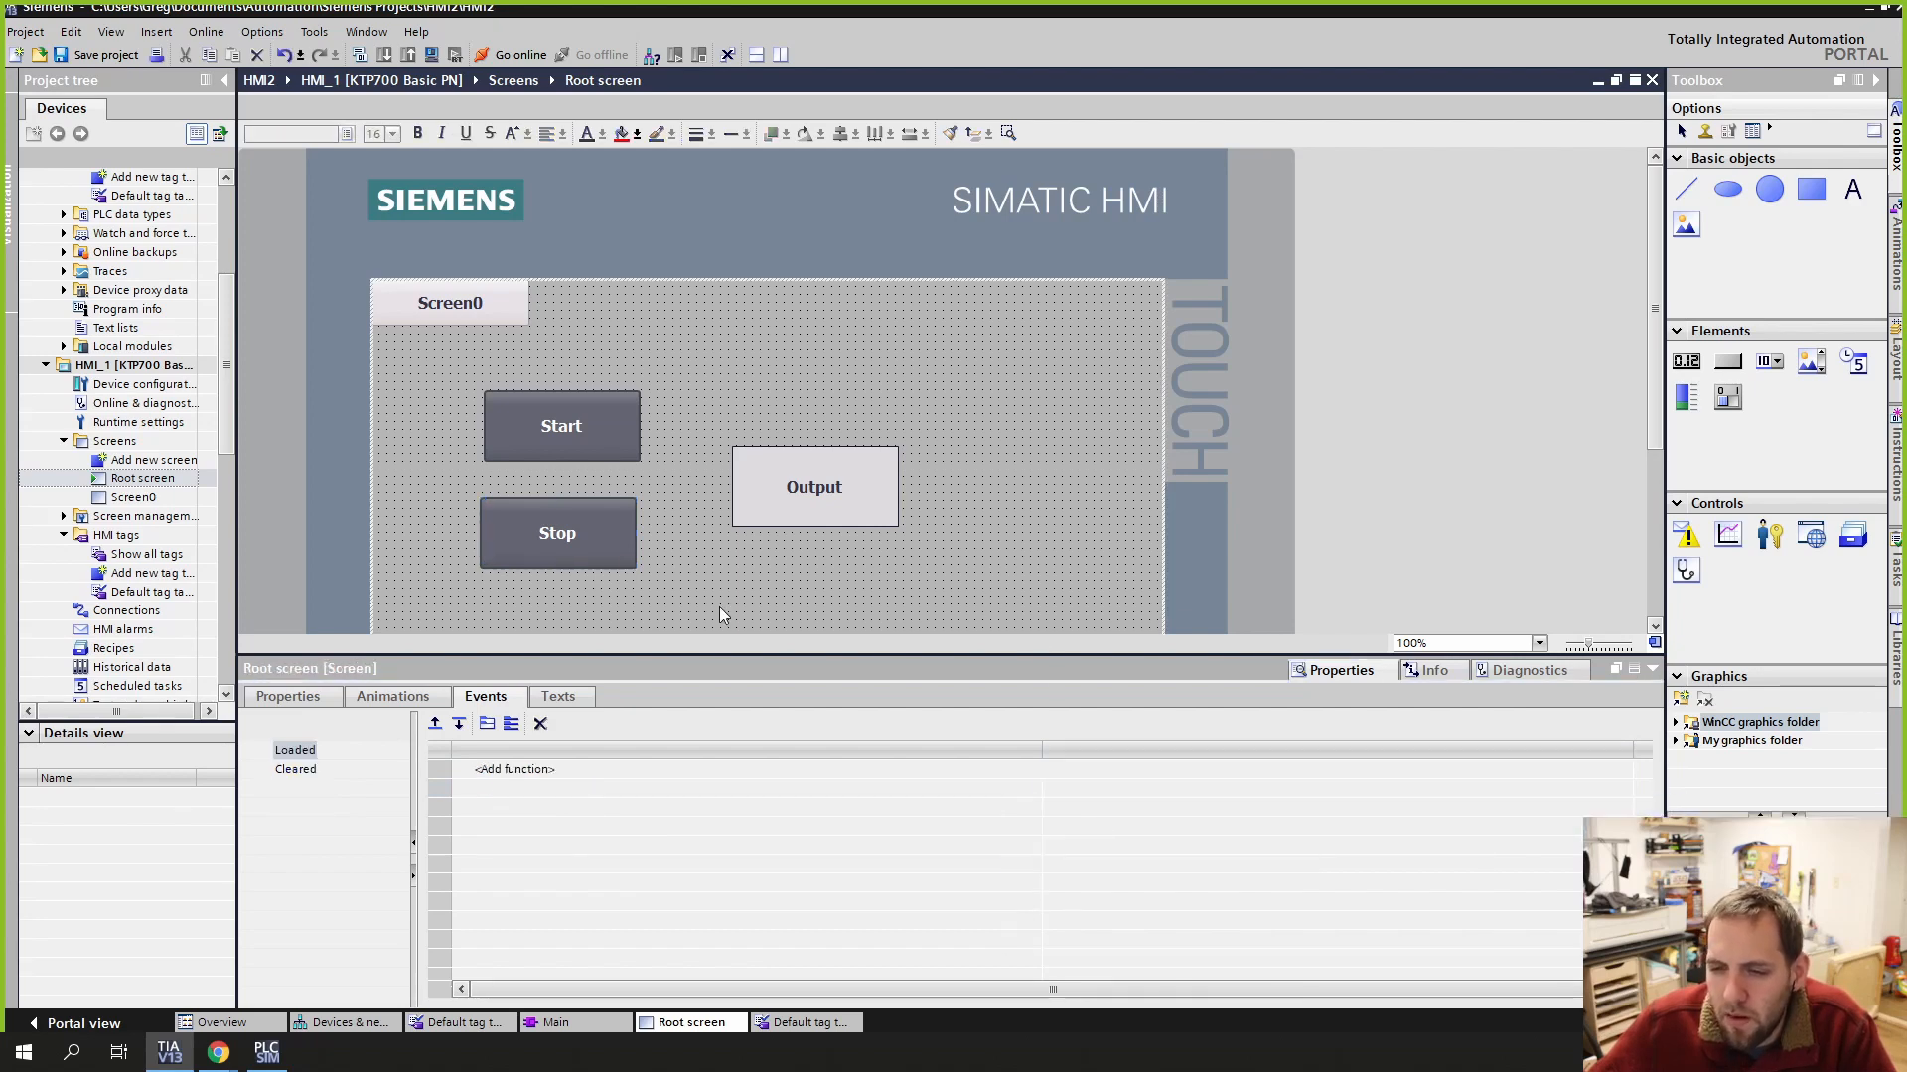
Step: Set the Start button's background fill pattern to Solid and its colour to green
click(584, 437)
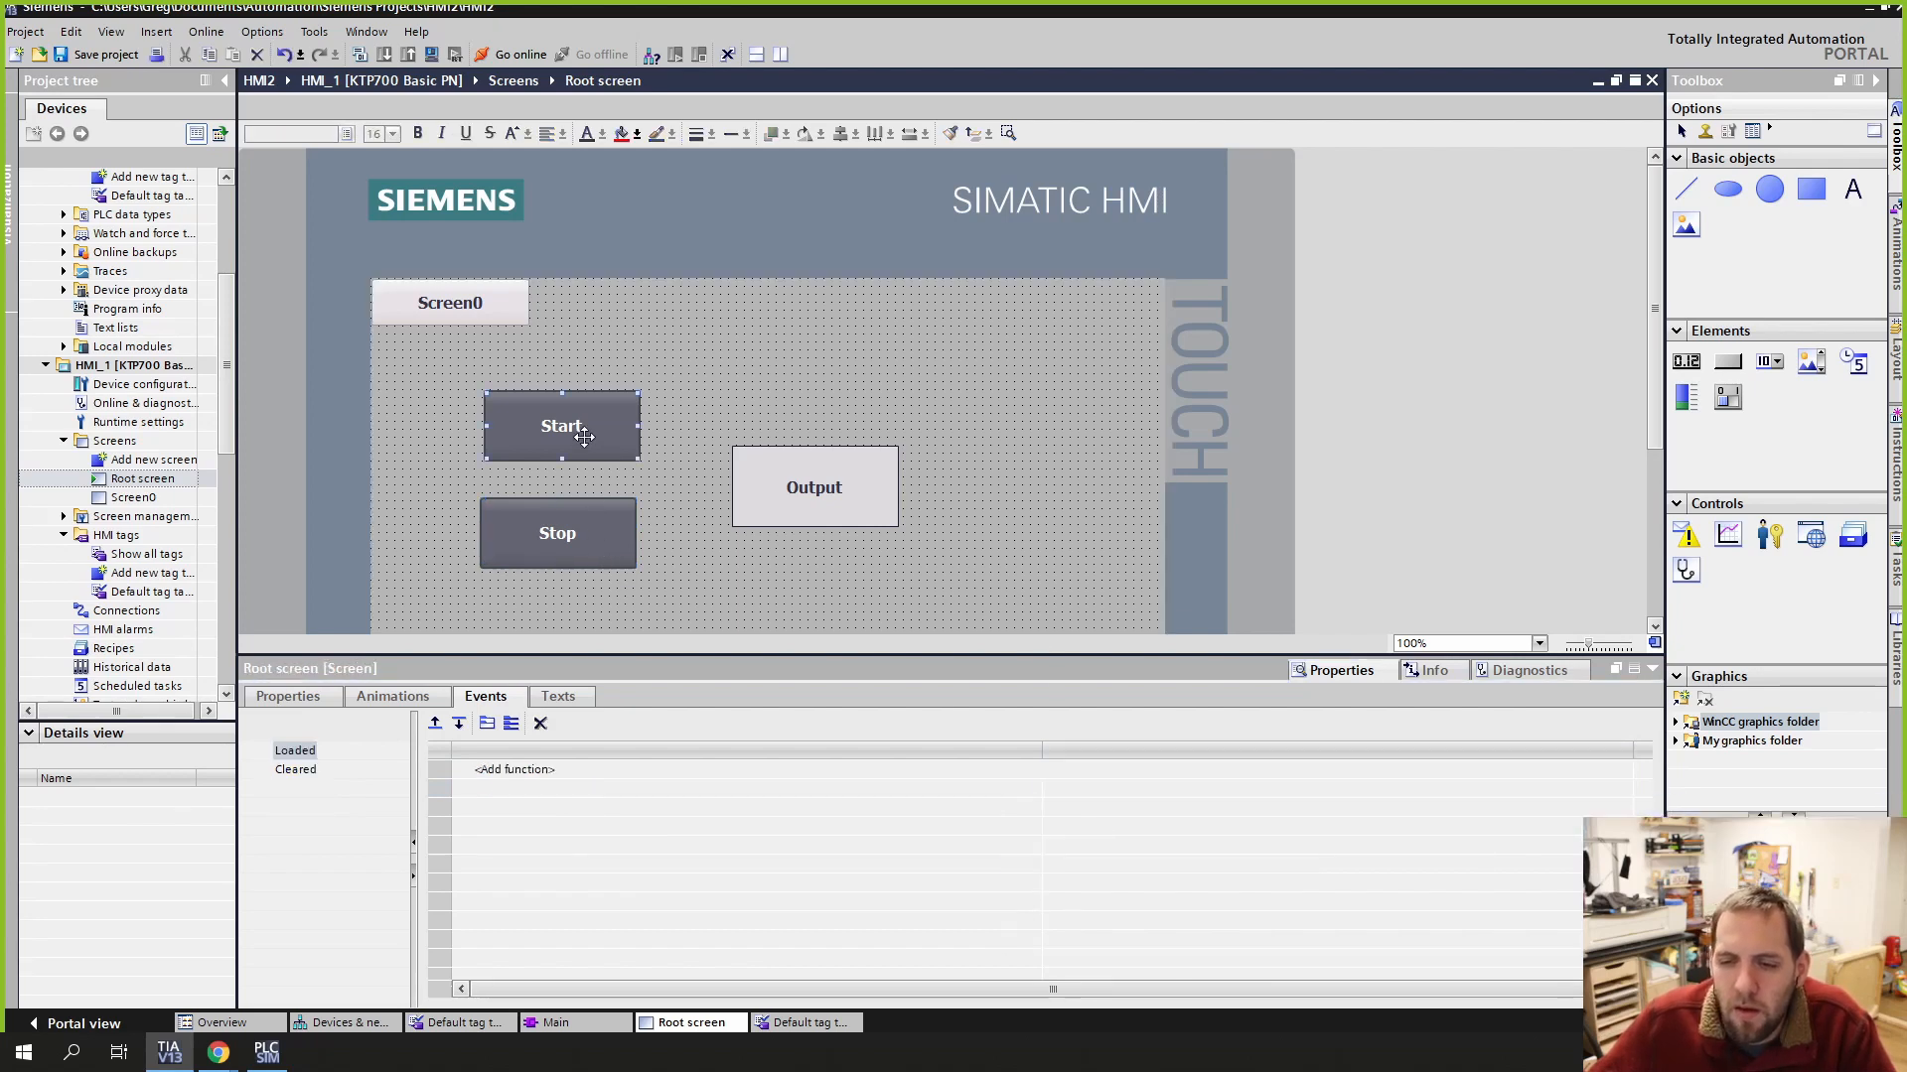
click(288, 697)
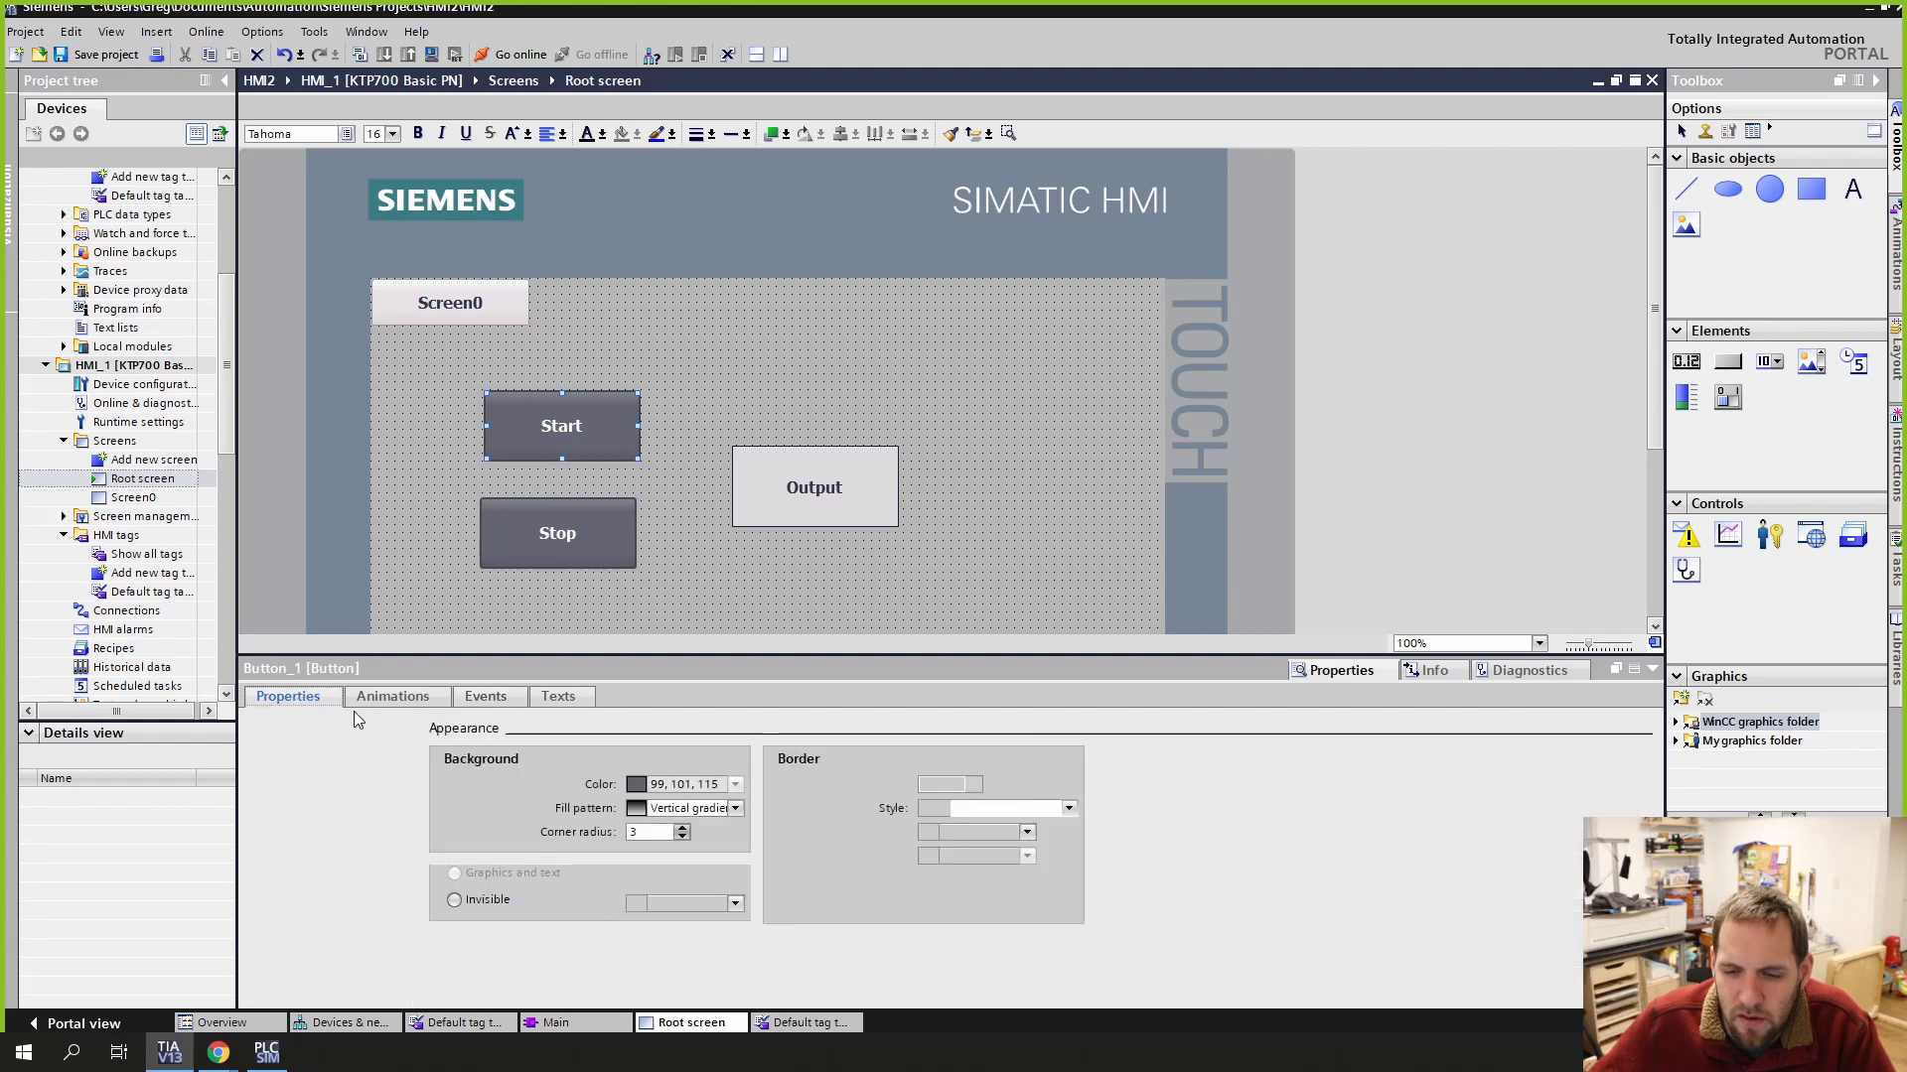
click(735, 811)
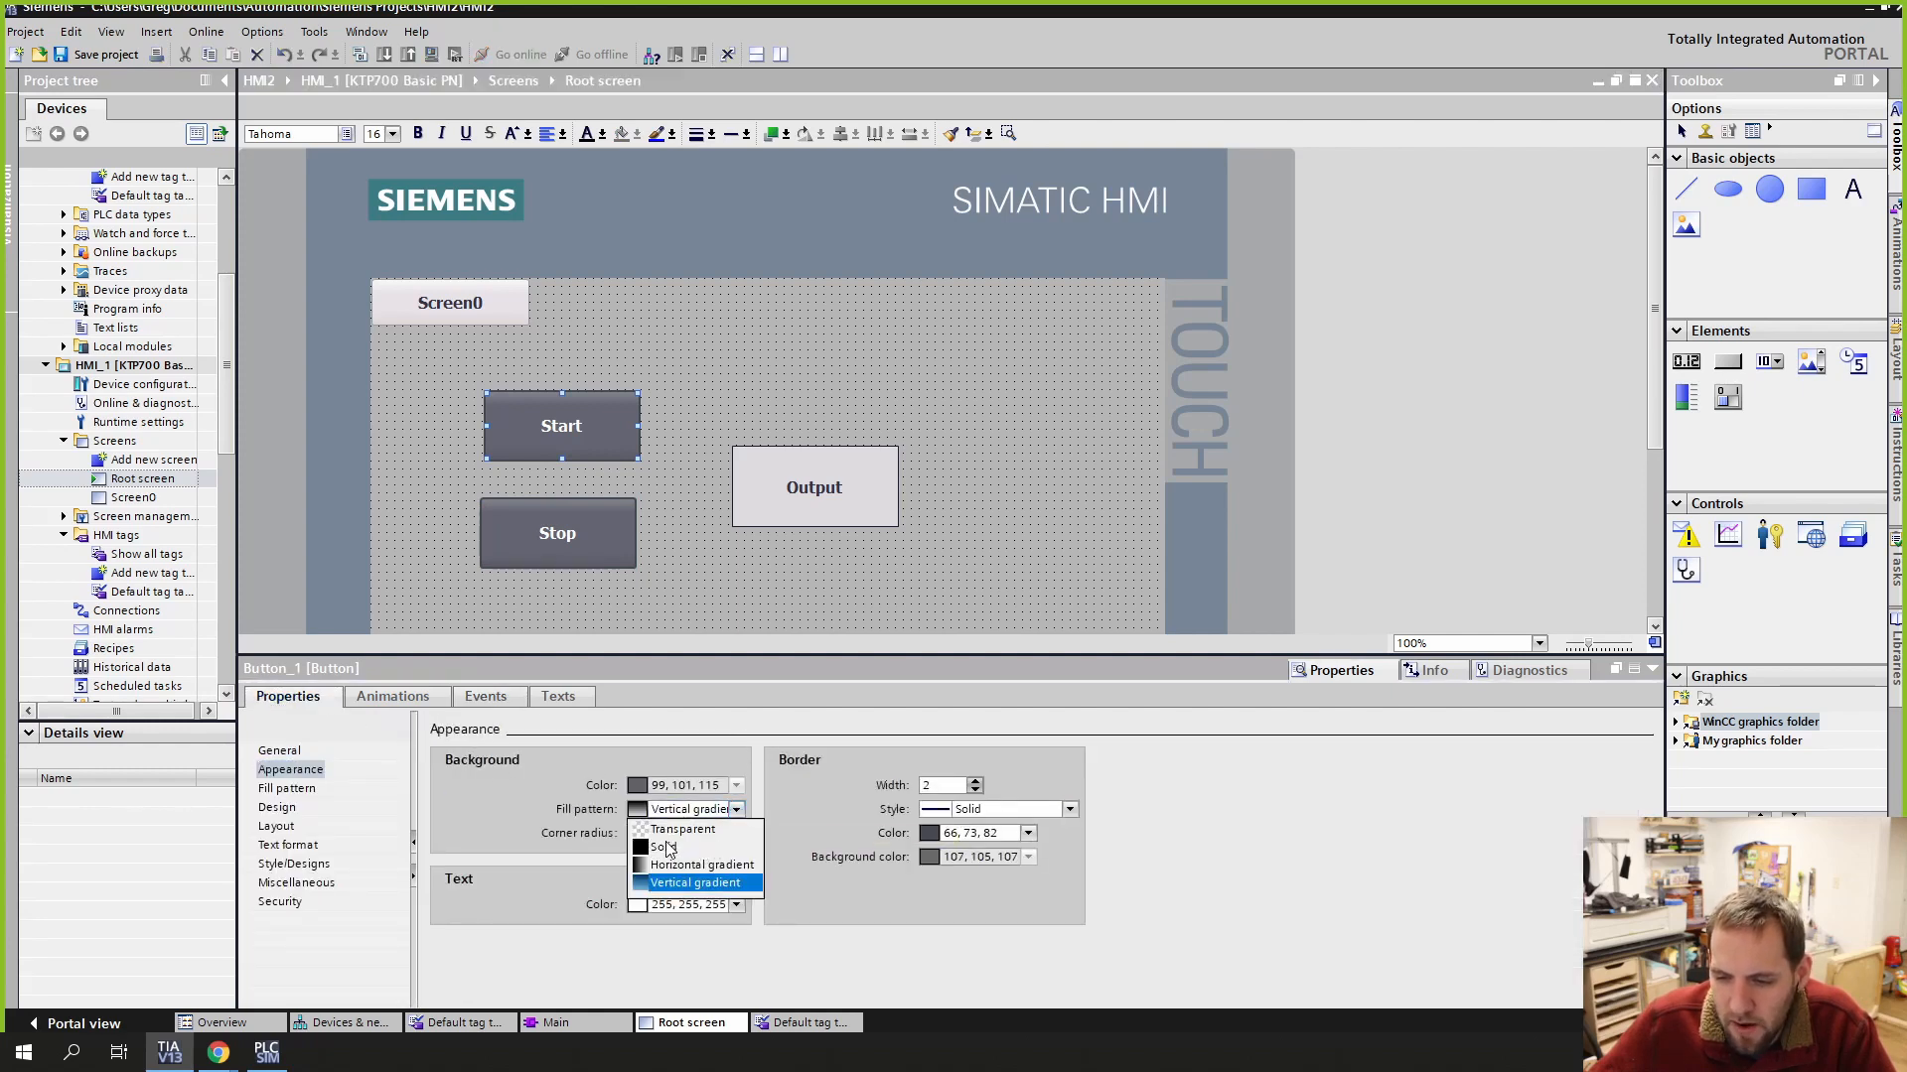
click(666, 847)
click(737, 786)
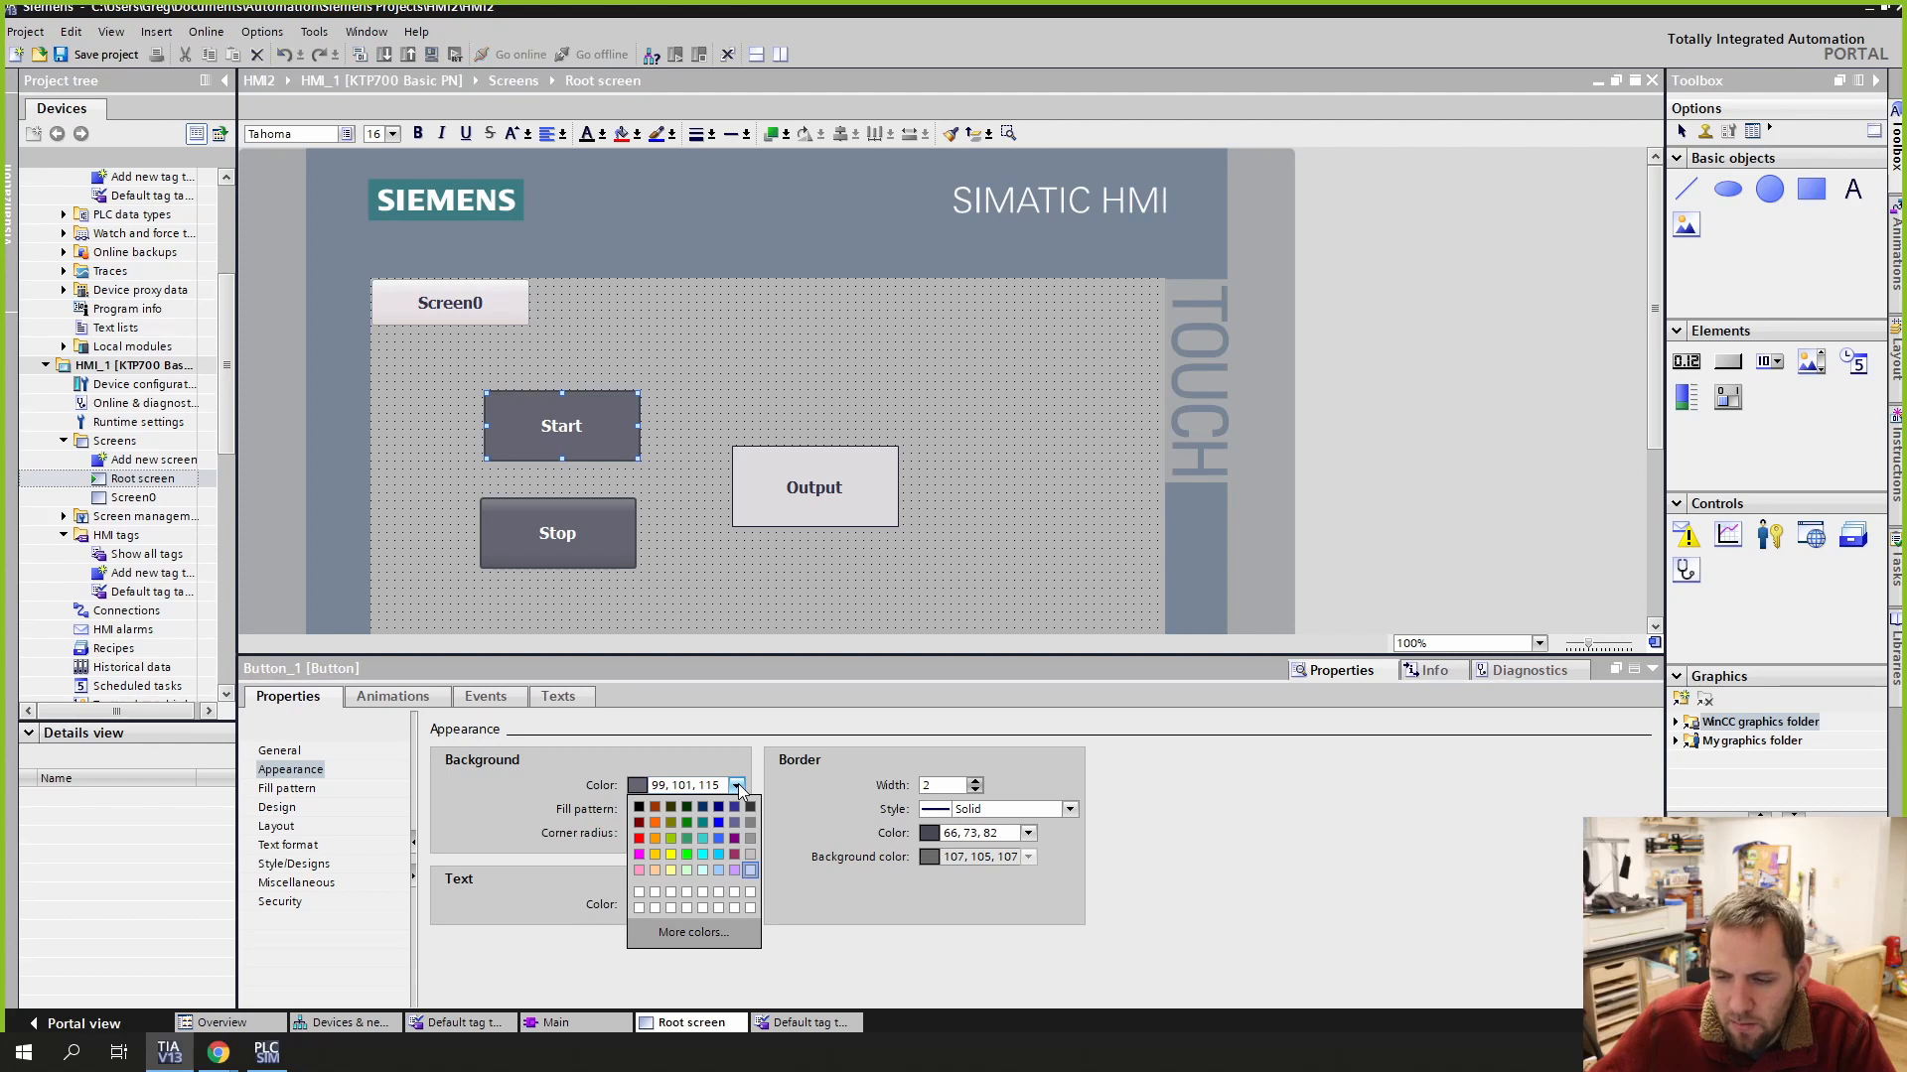
click(686, 825)
Step: Give the Stop button a solid dark red background and align it closely beneath the Start button
click(600, 542)
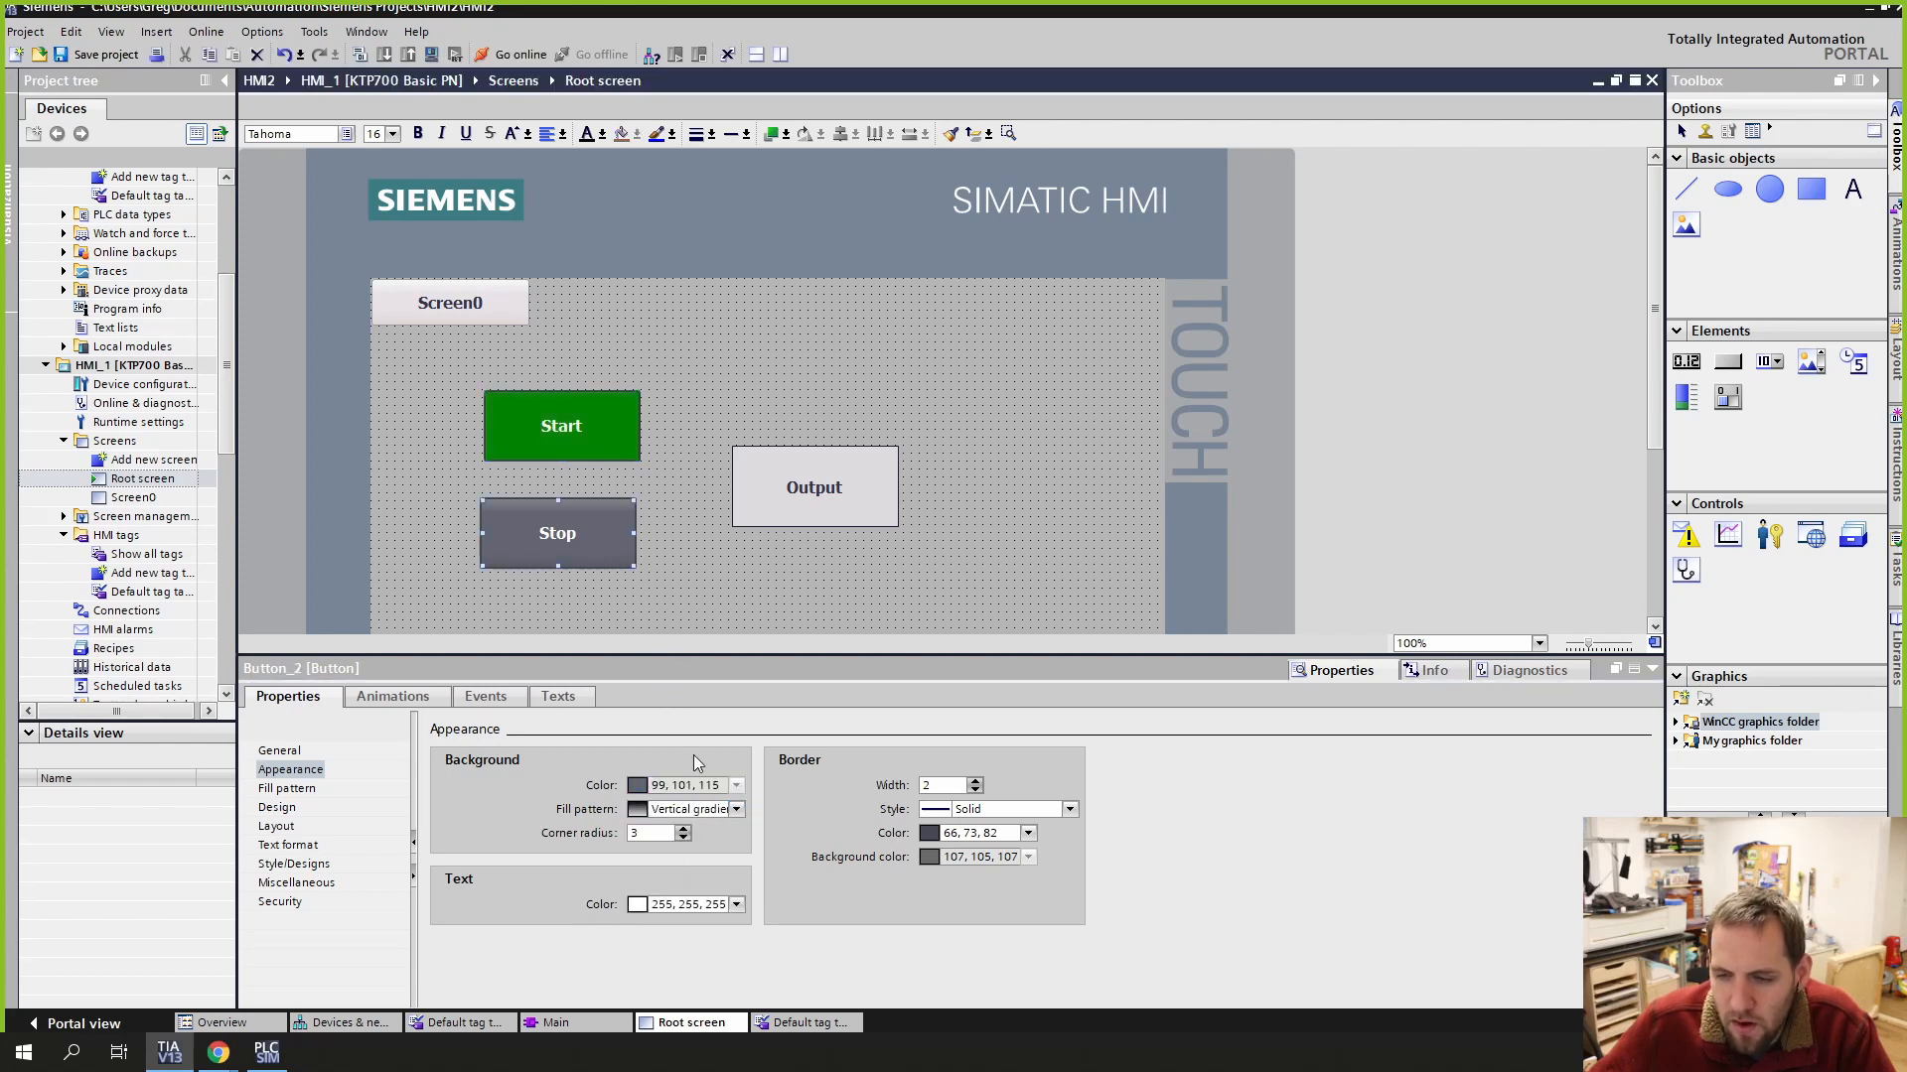
click(736, 810)
click(663, 847)
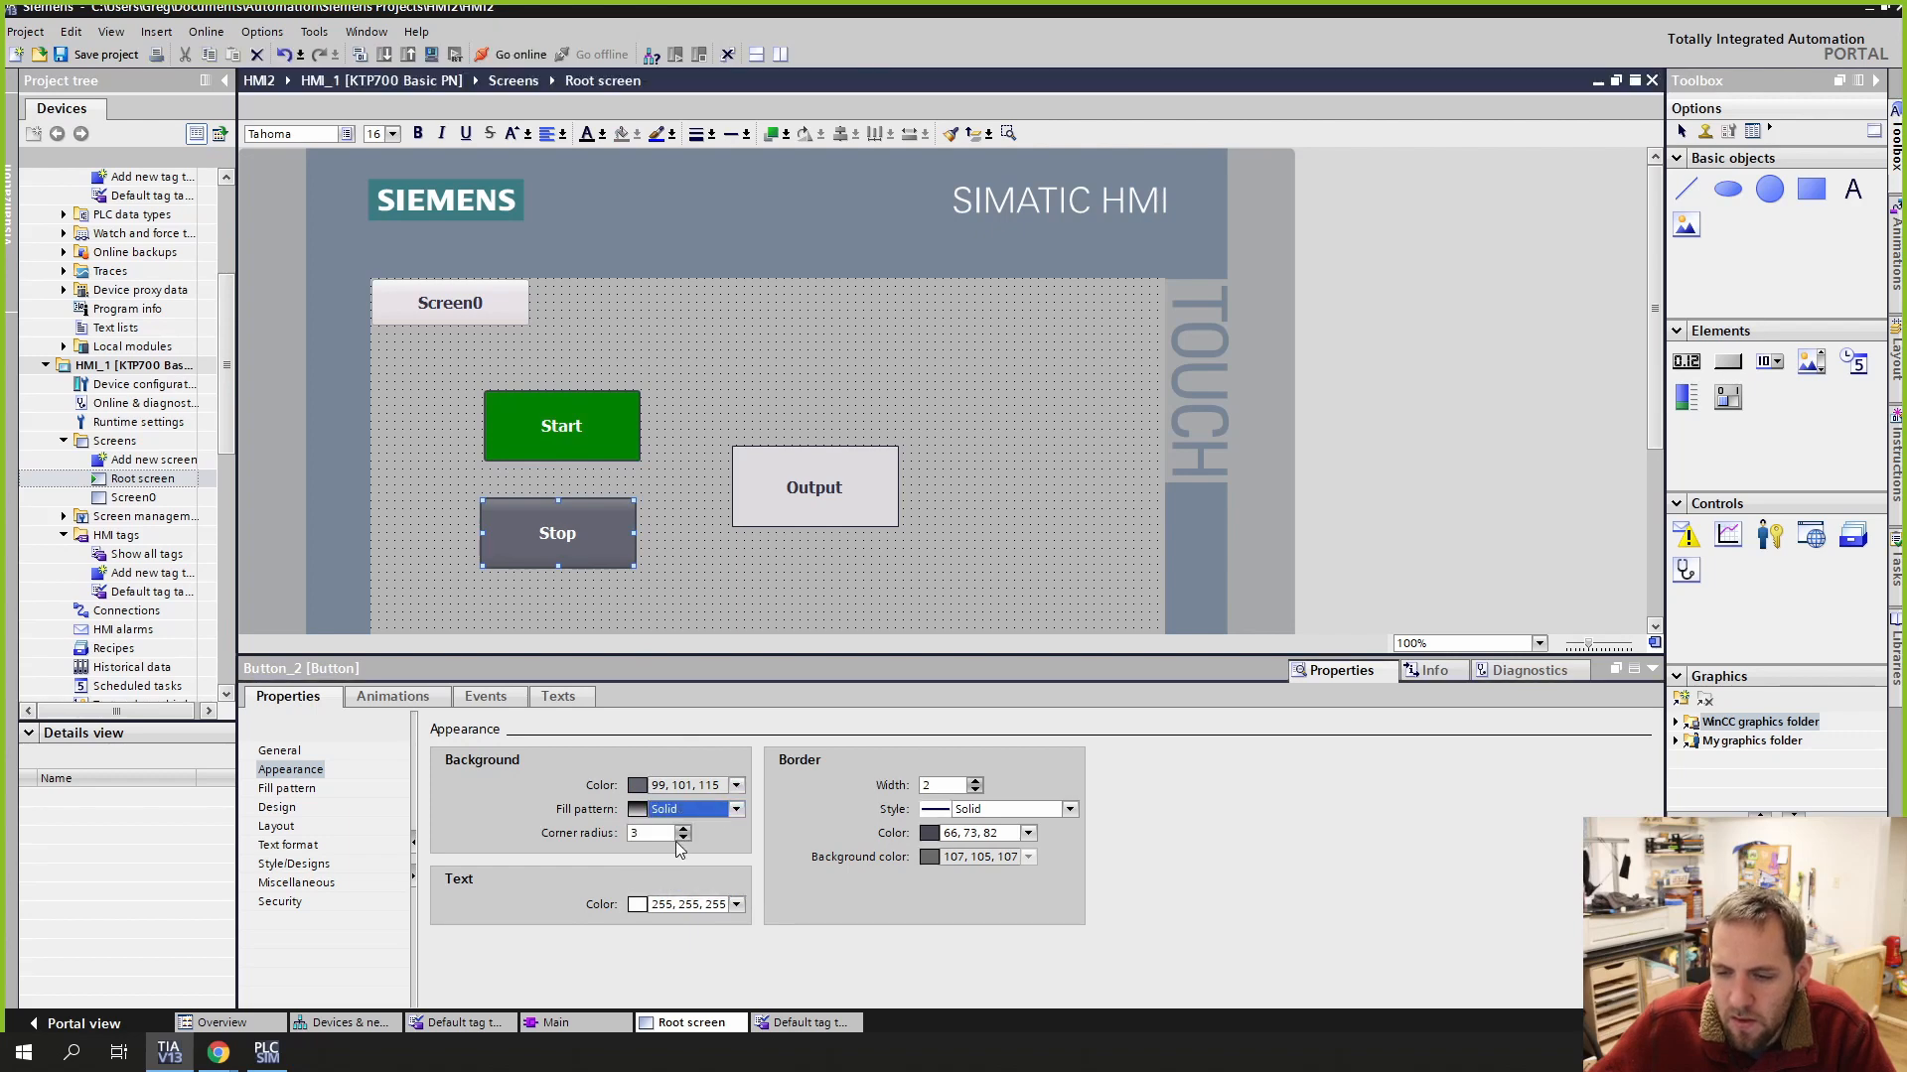
click(736, 785)
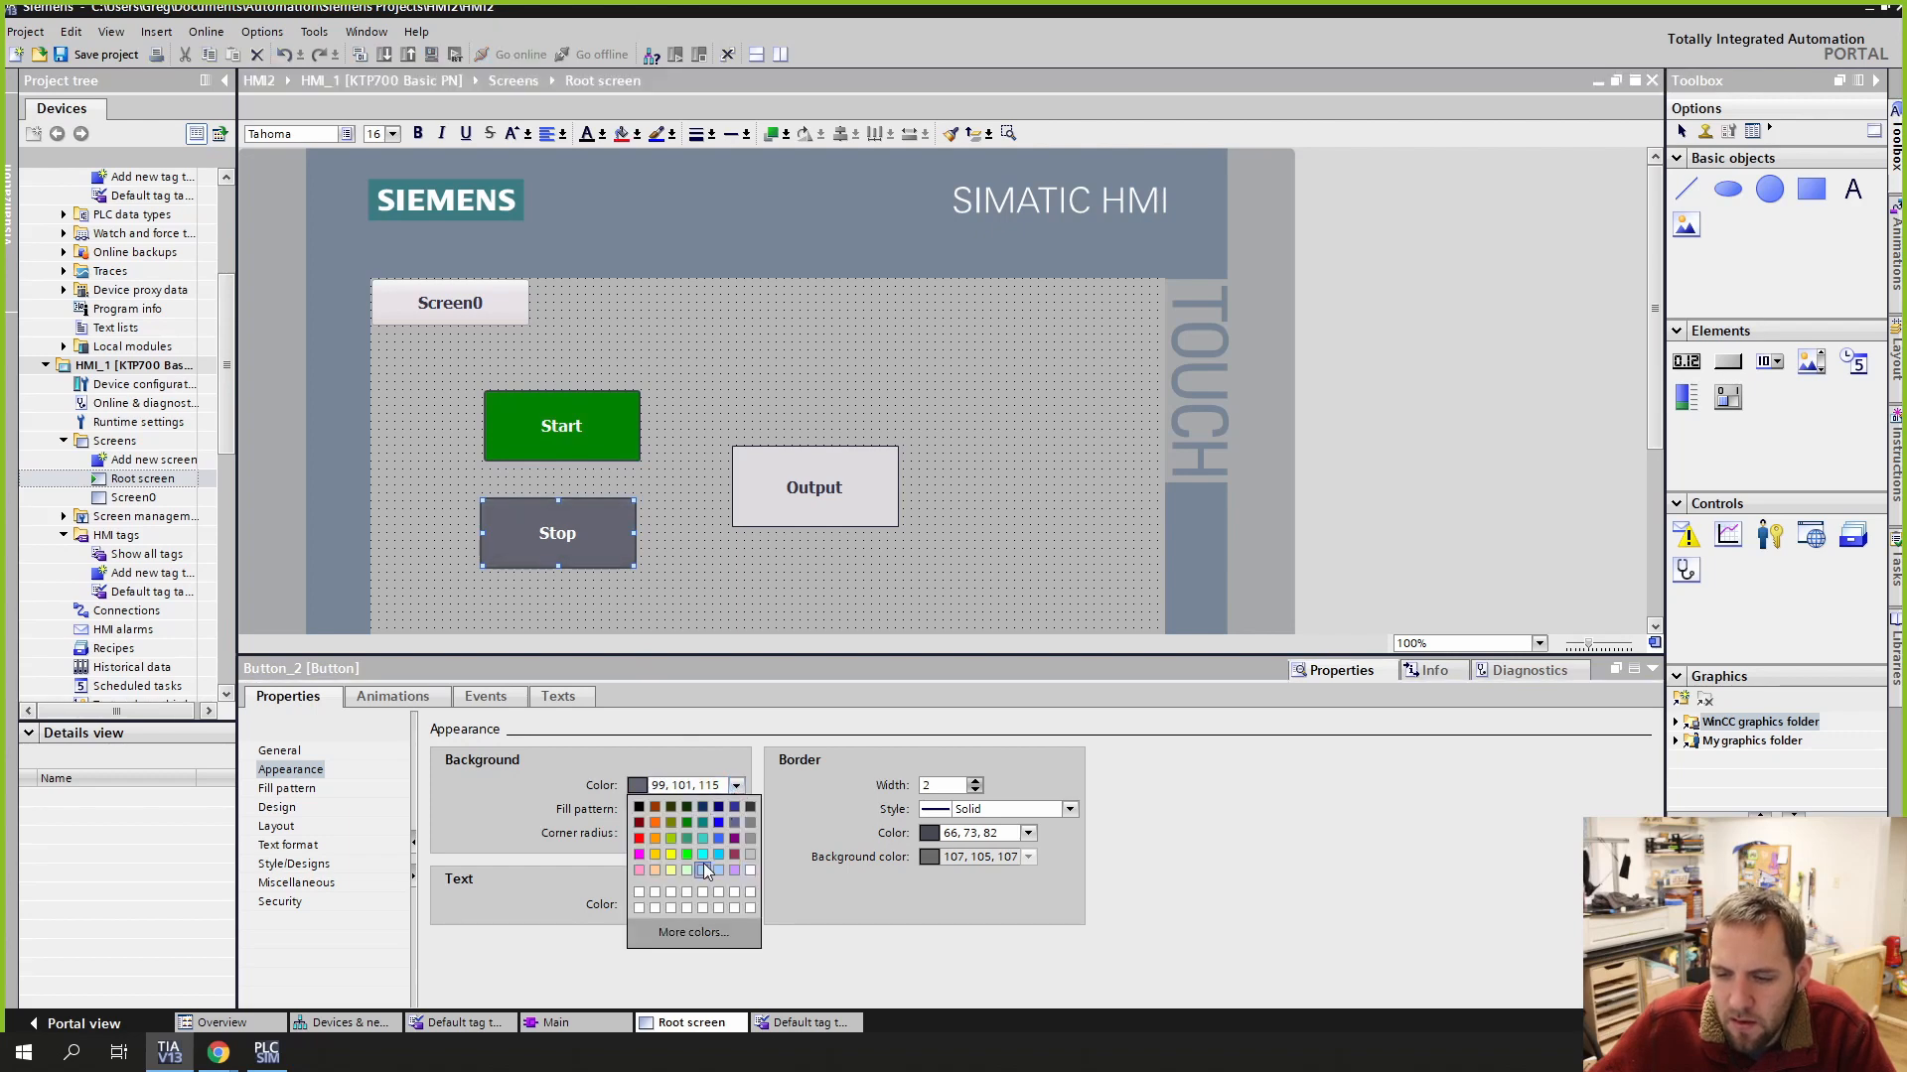
click(638, 823)
click(673, 620)
drag(603, 545, 608, 527)
click(670, 616)
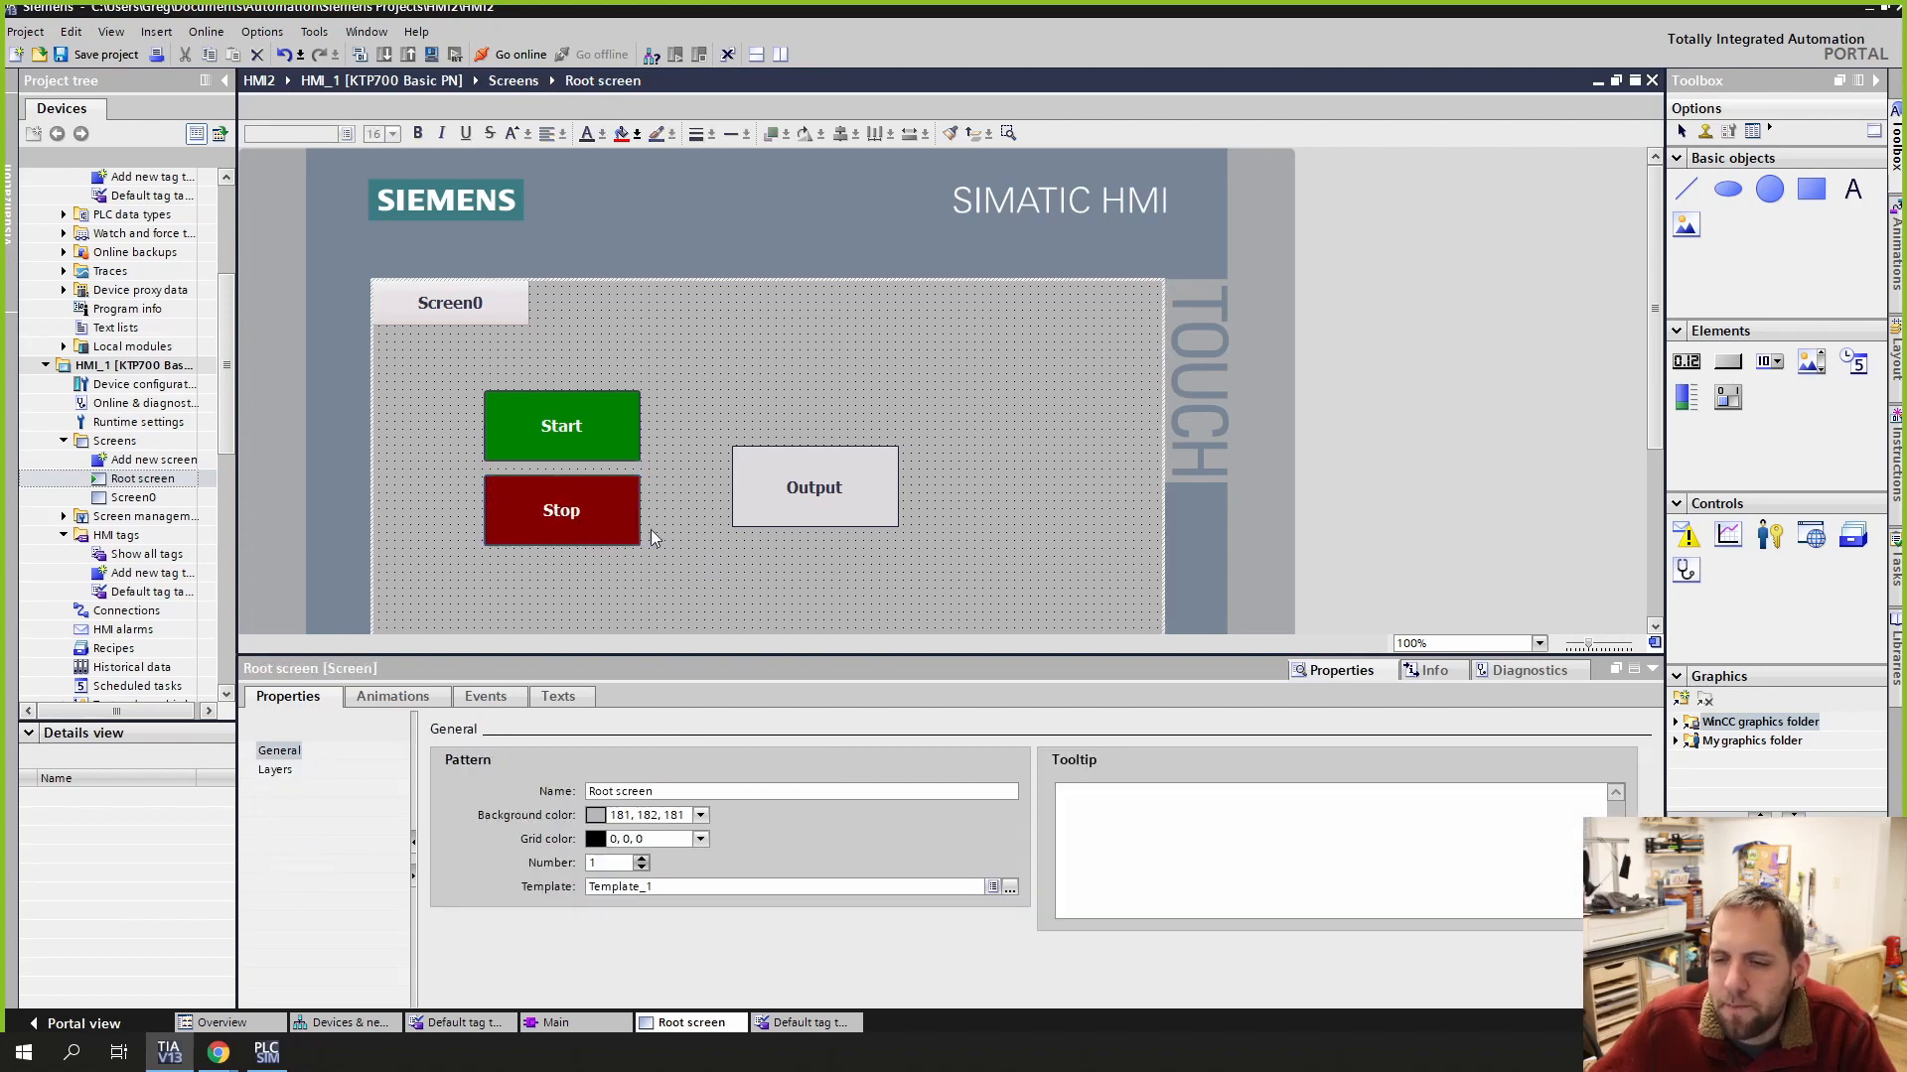
Step: Open the animation options for the Stop button and the Start button
click(568, 496)
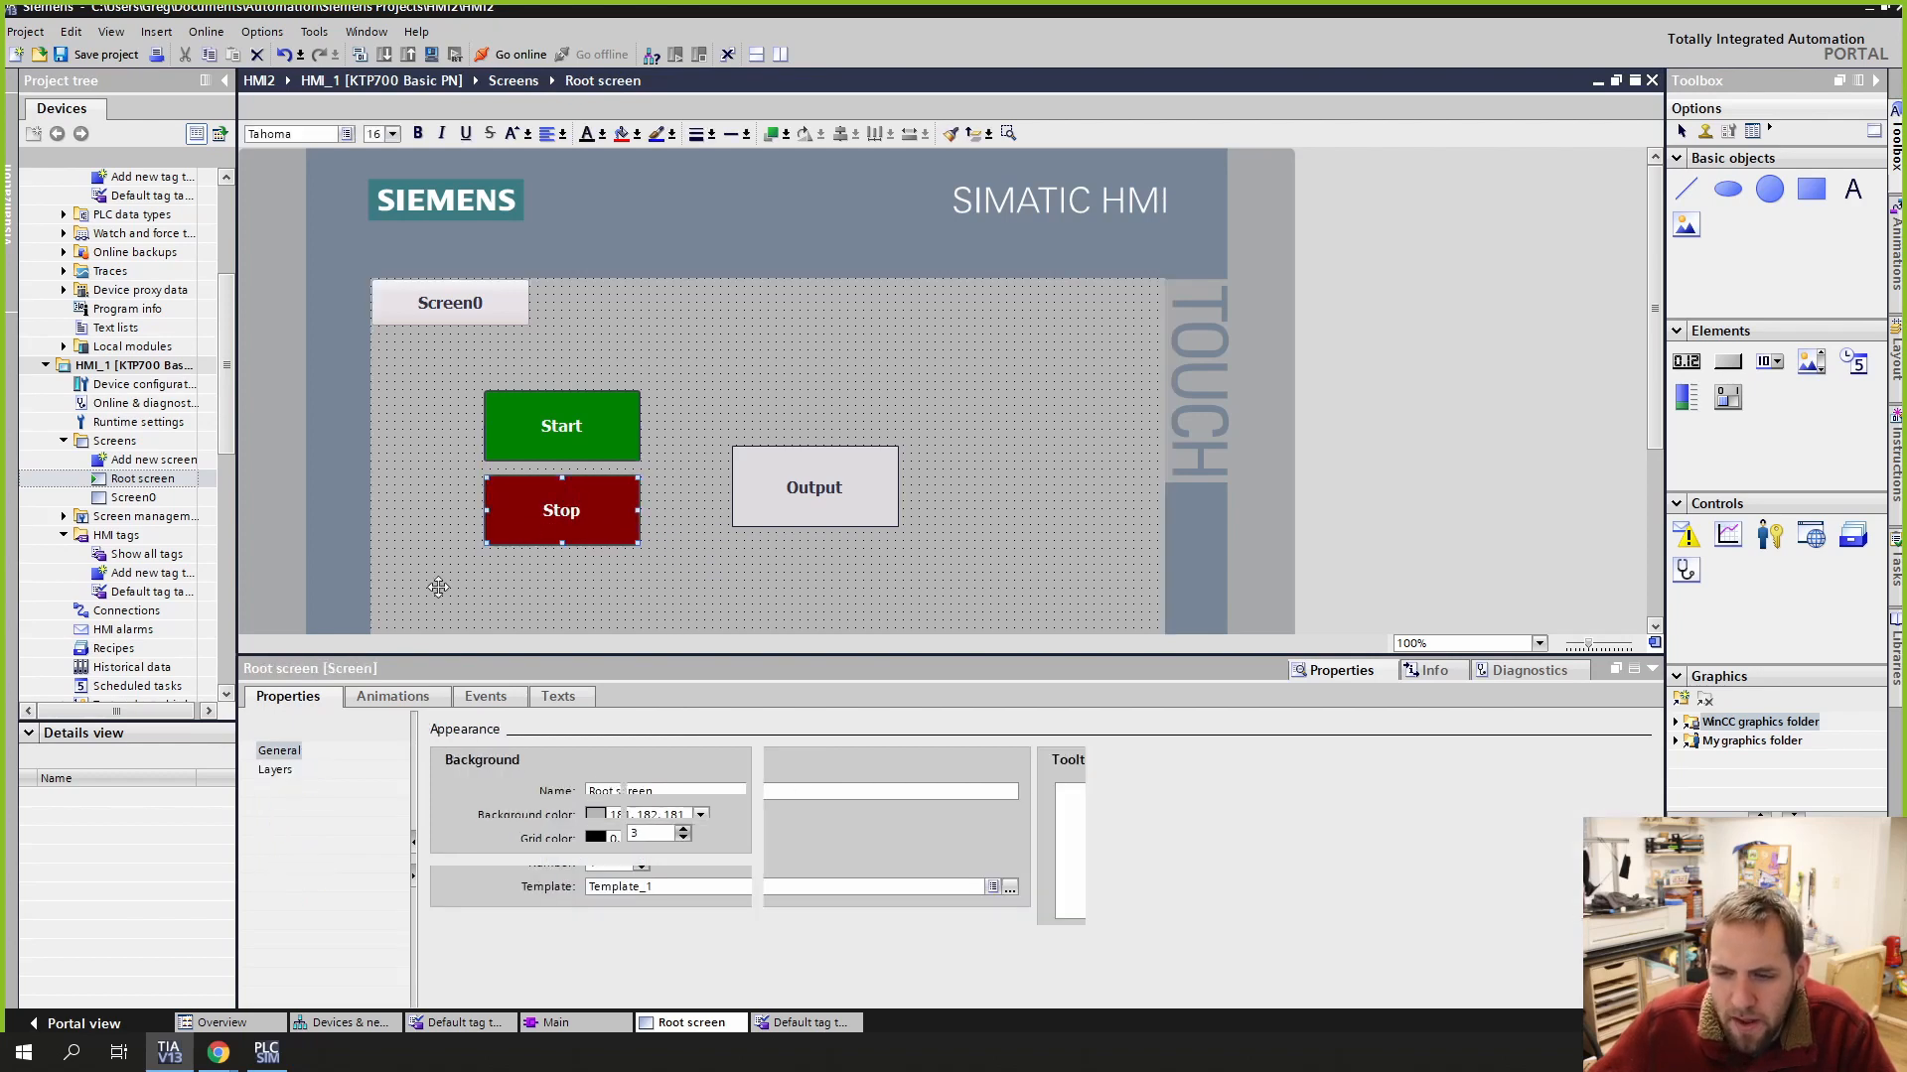
click(392, 696)
click(564, 433)
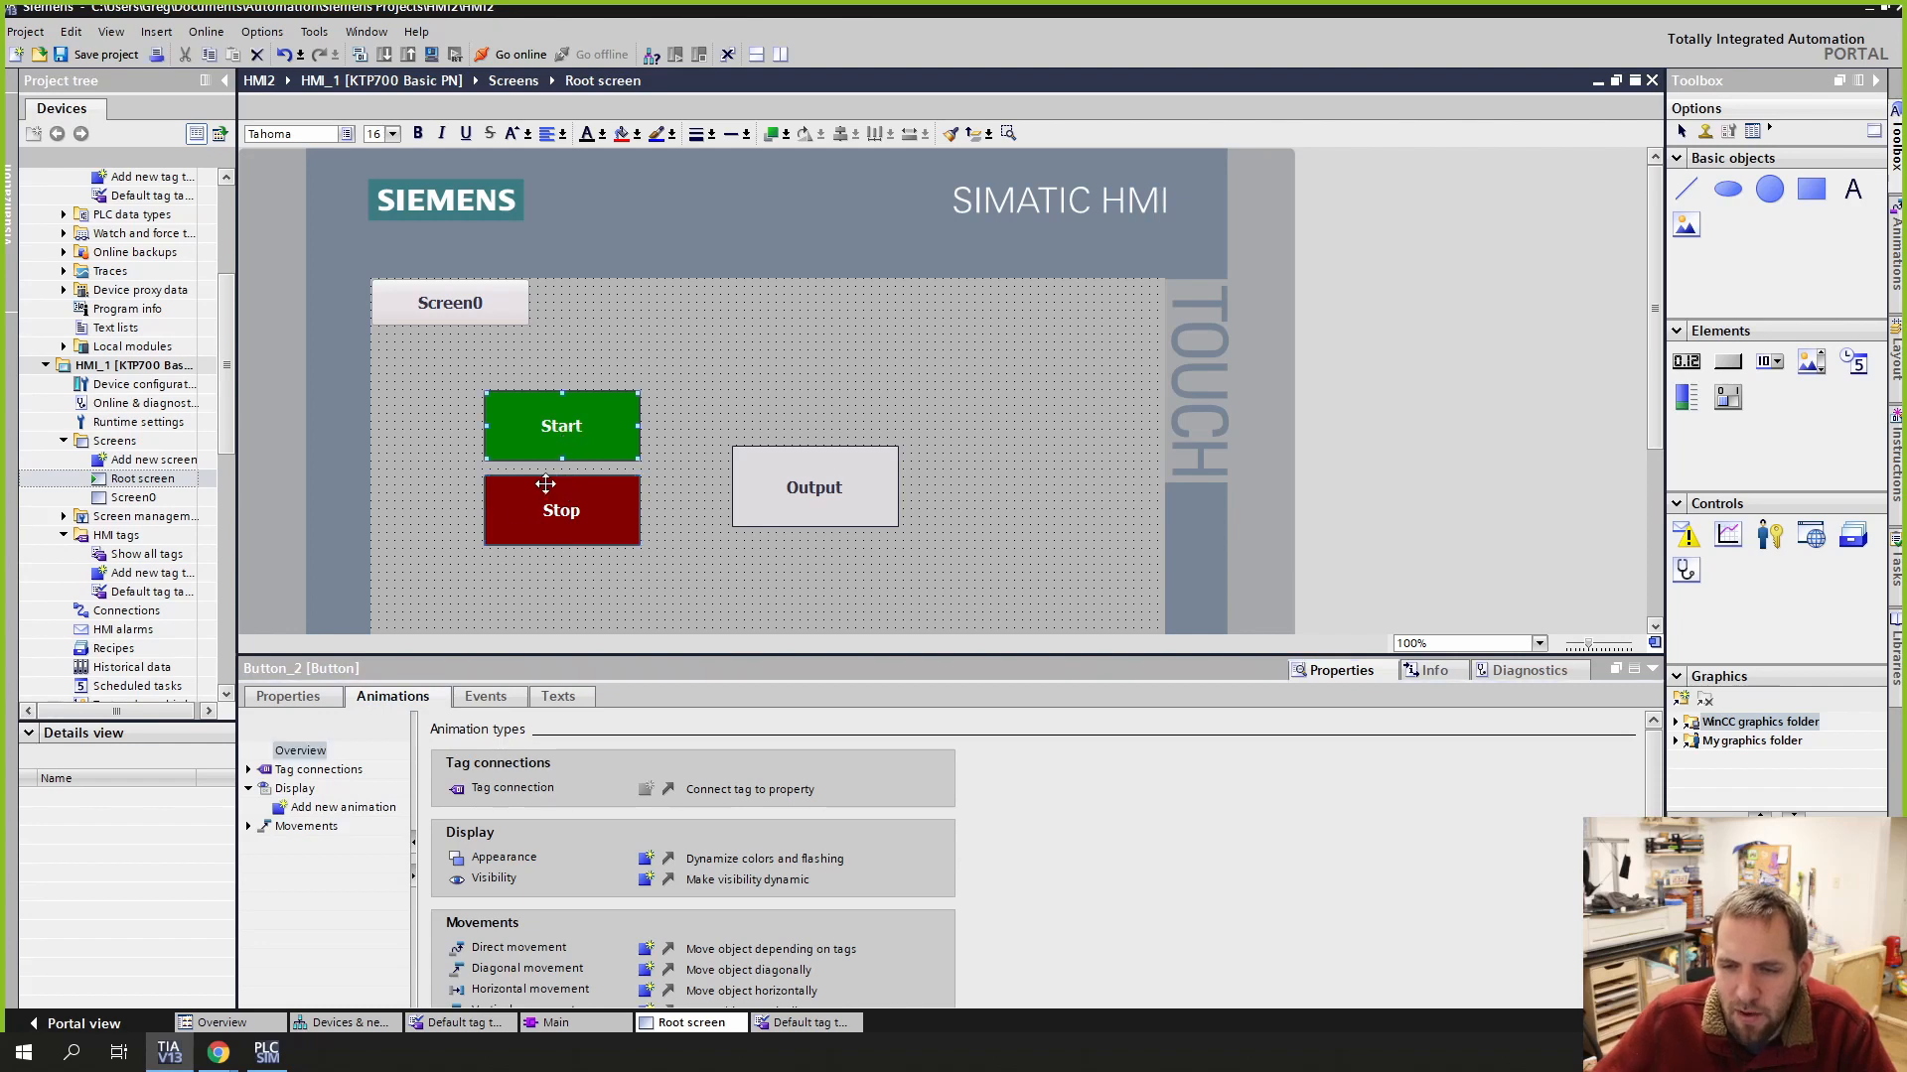
Step: Add a Visibility animation to the Start button and link it to the HMI START tag
click(327, 807)
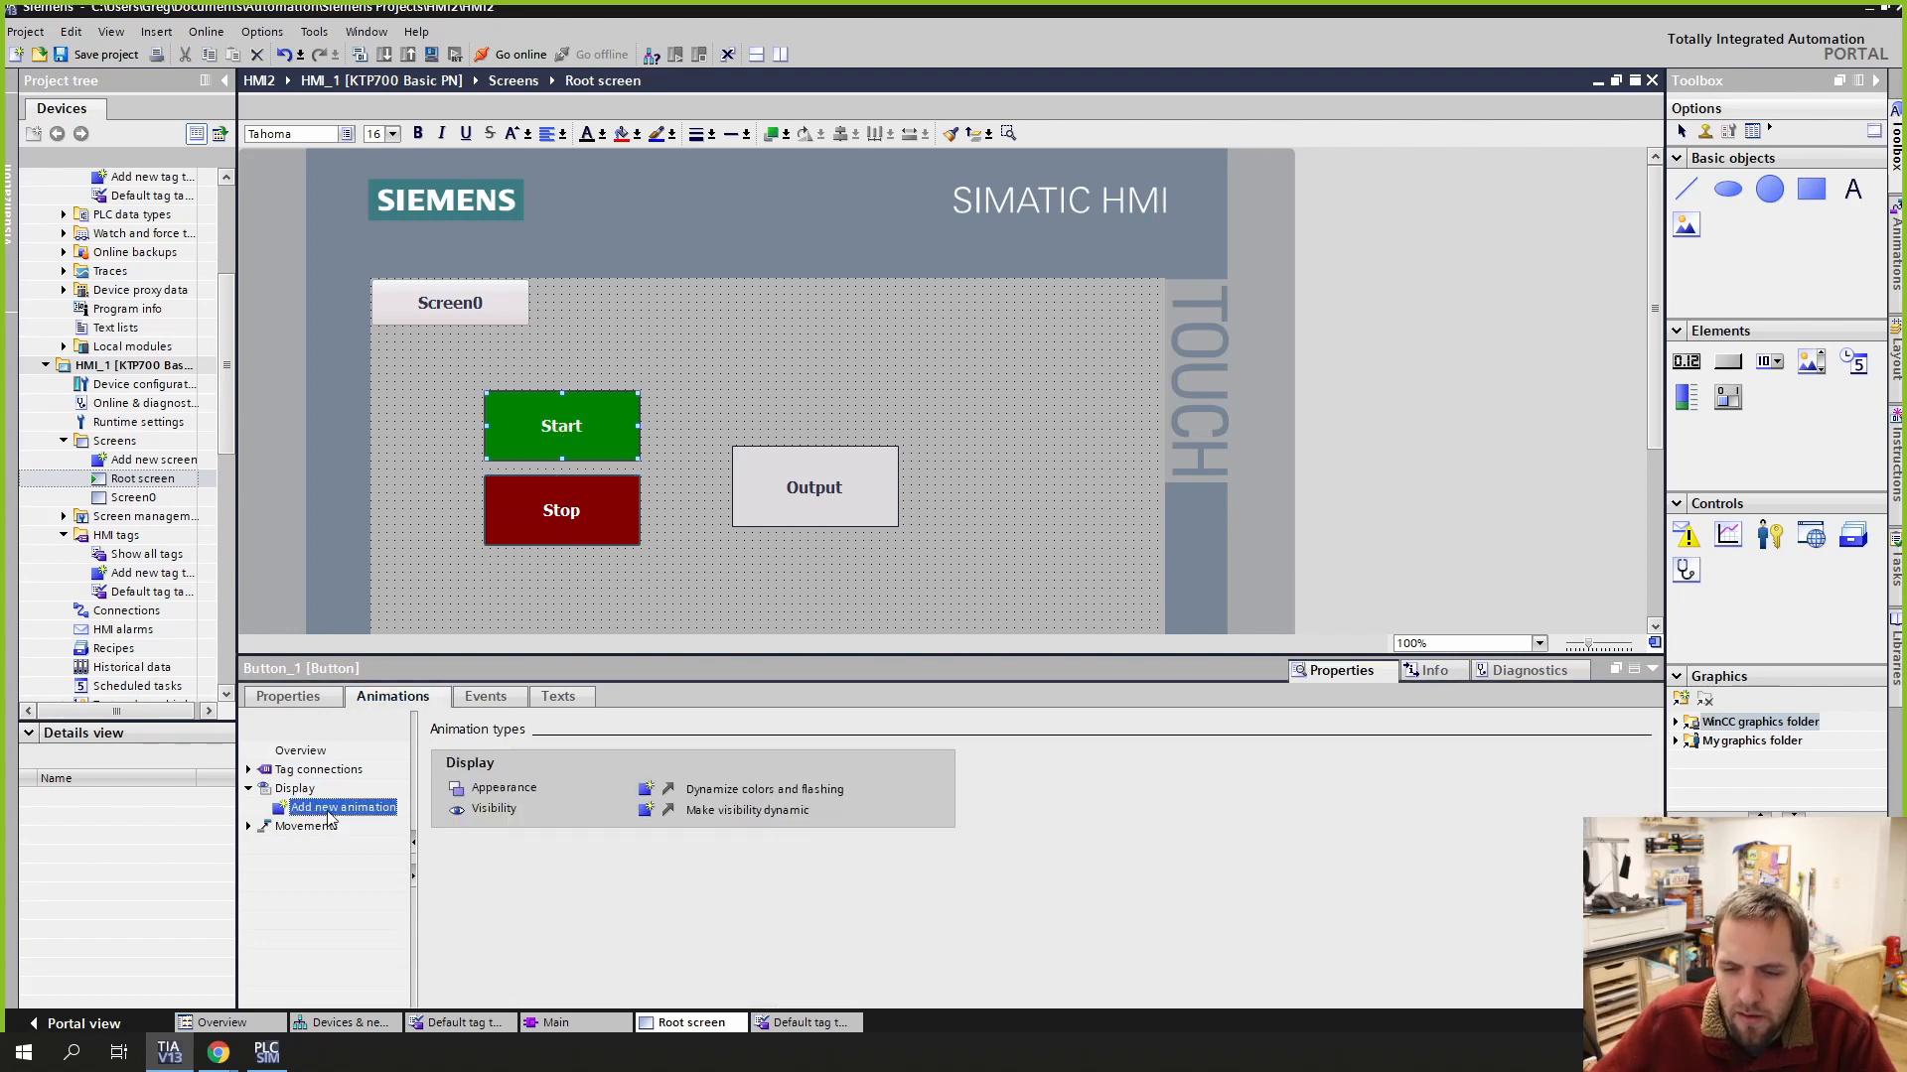
double_click(323, 809)
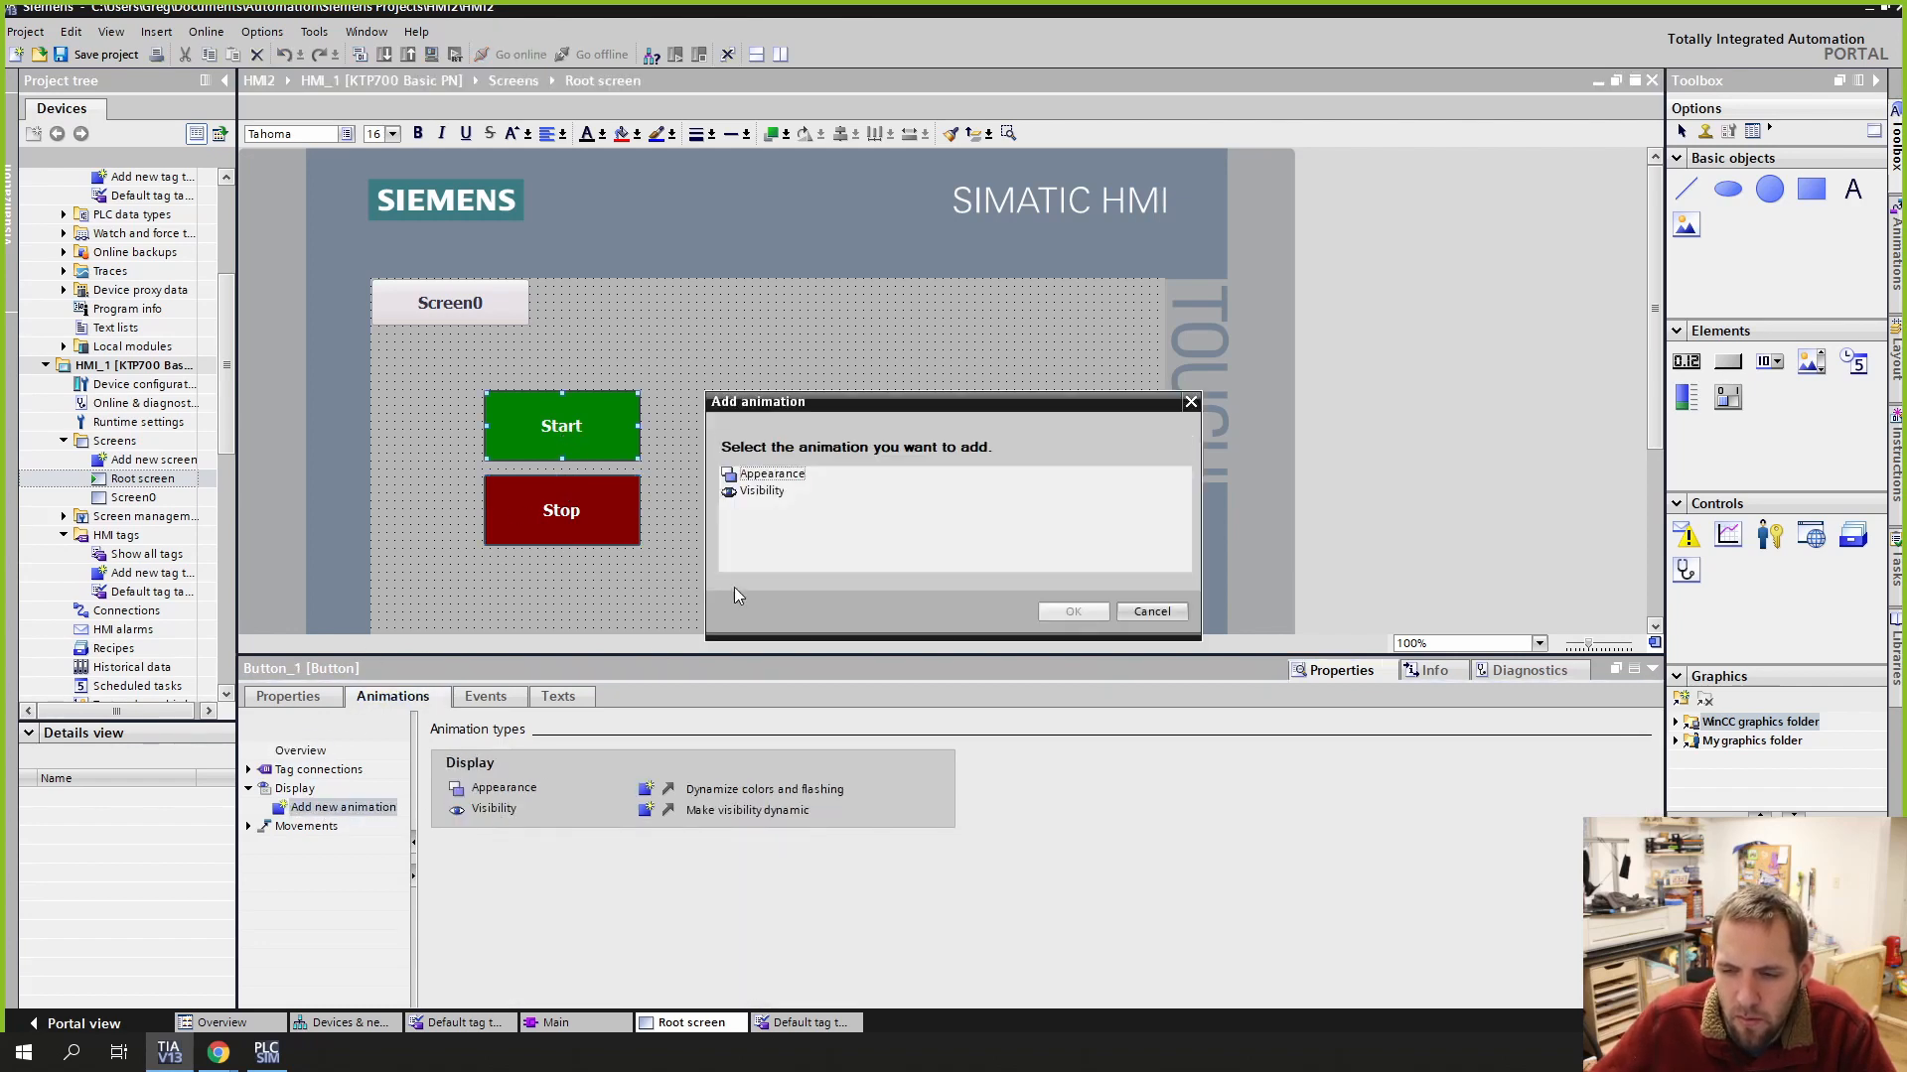
double_click(763, 492)
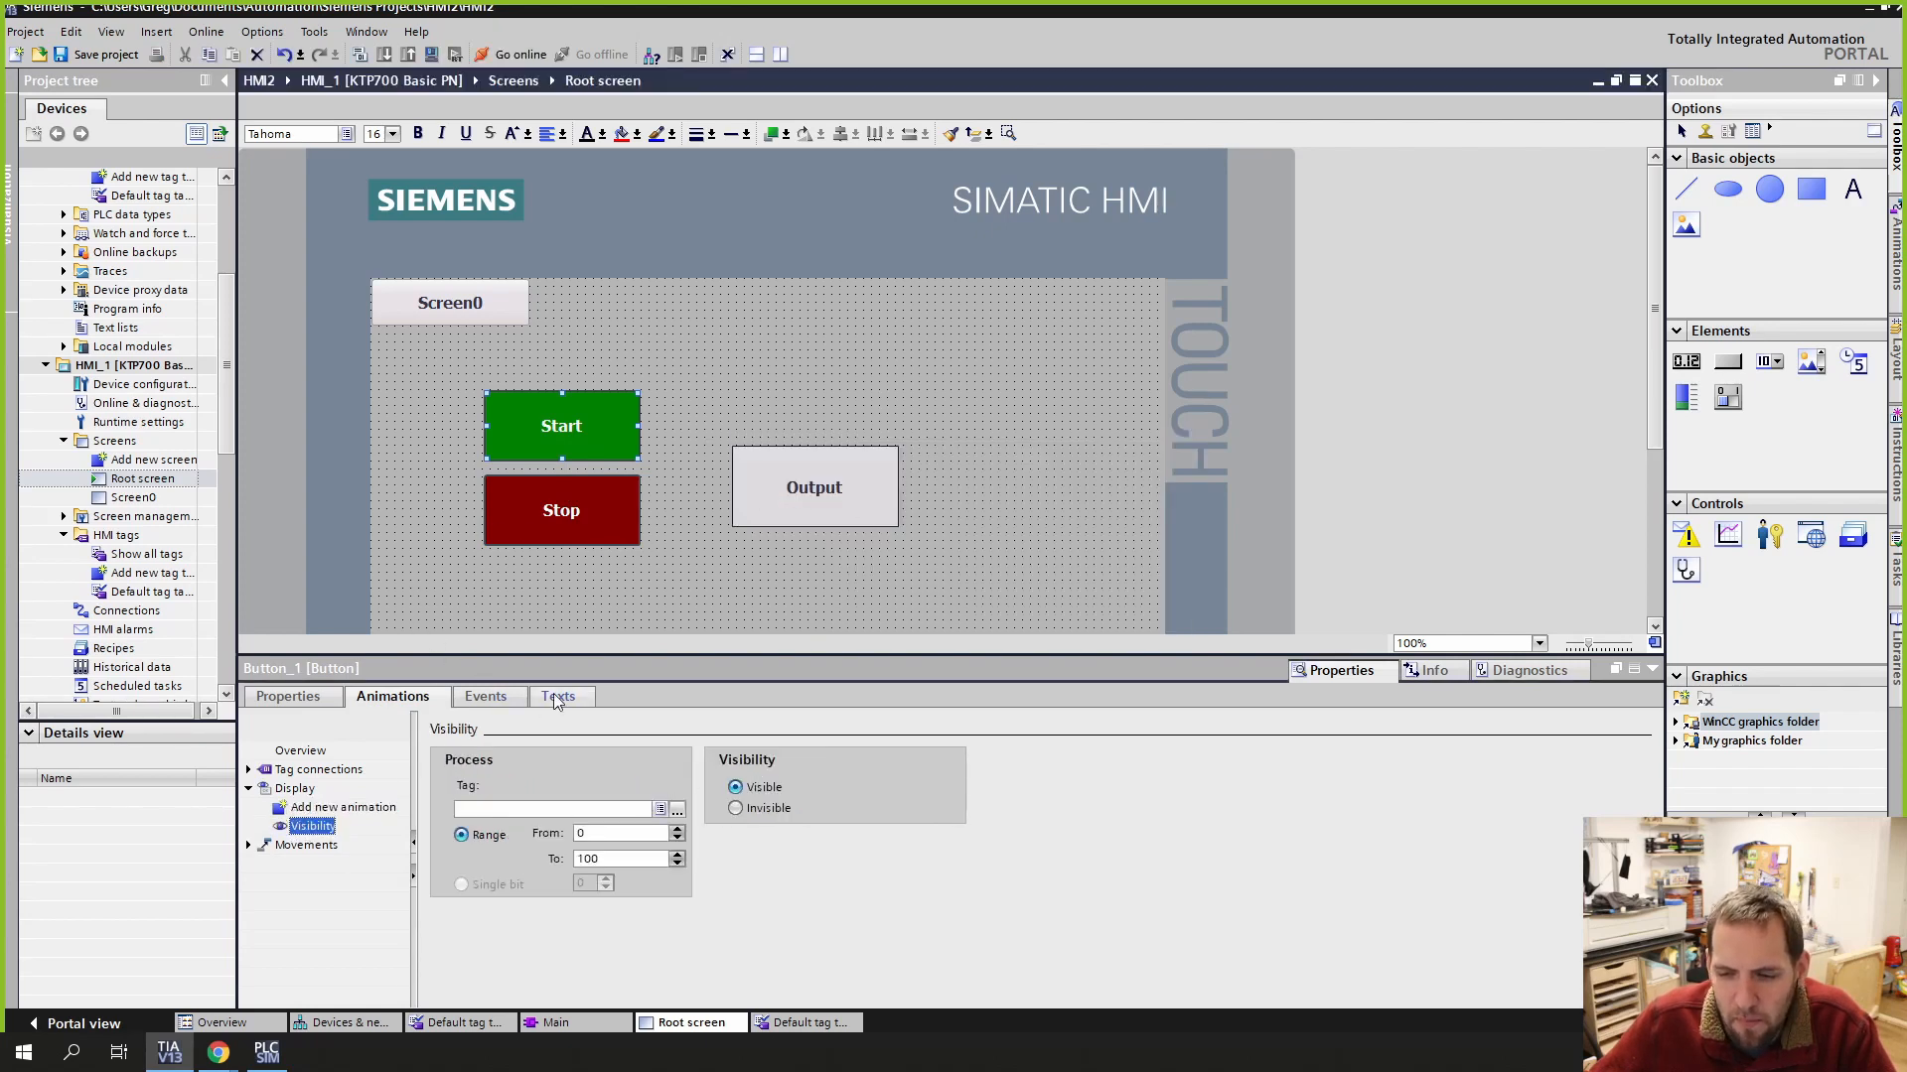
click(637, 808)
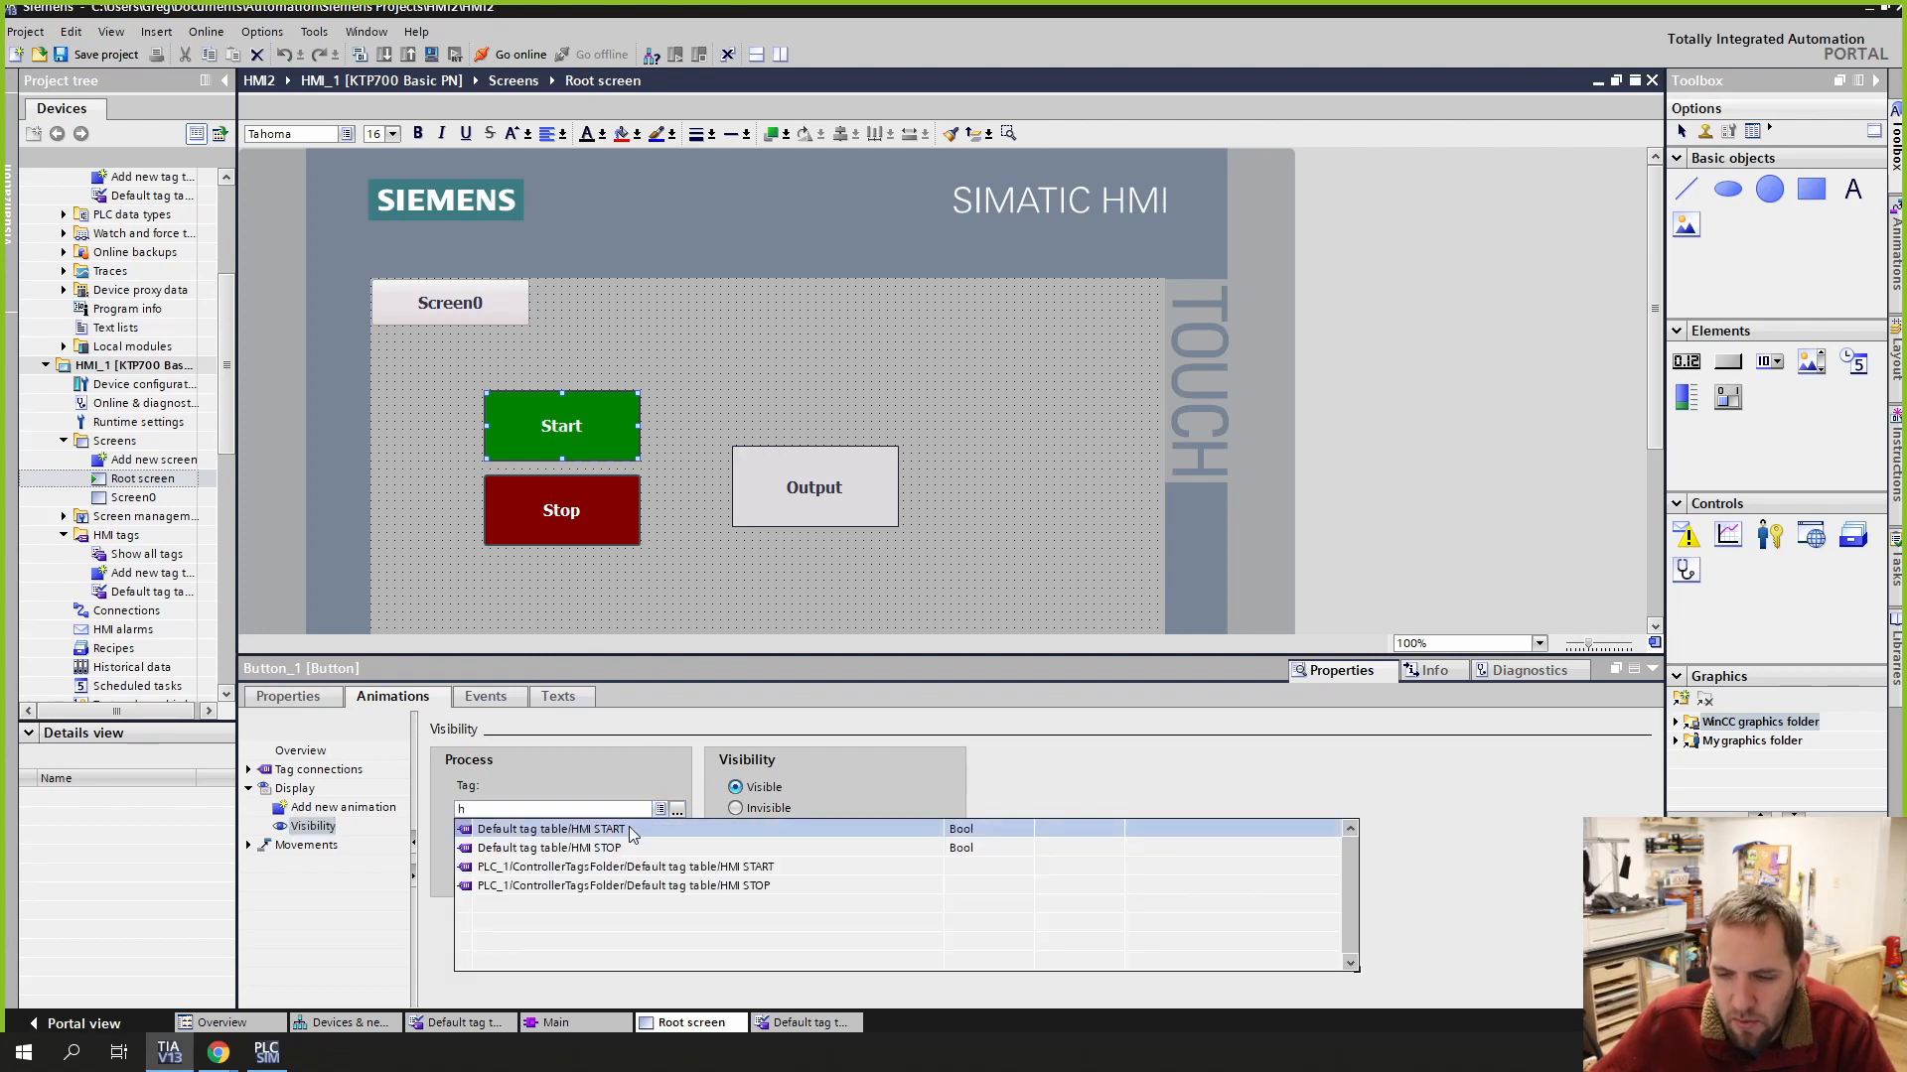
click(630, 828)
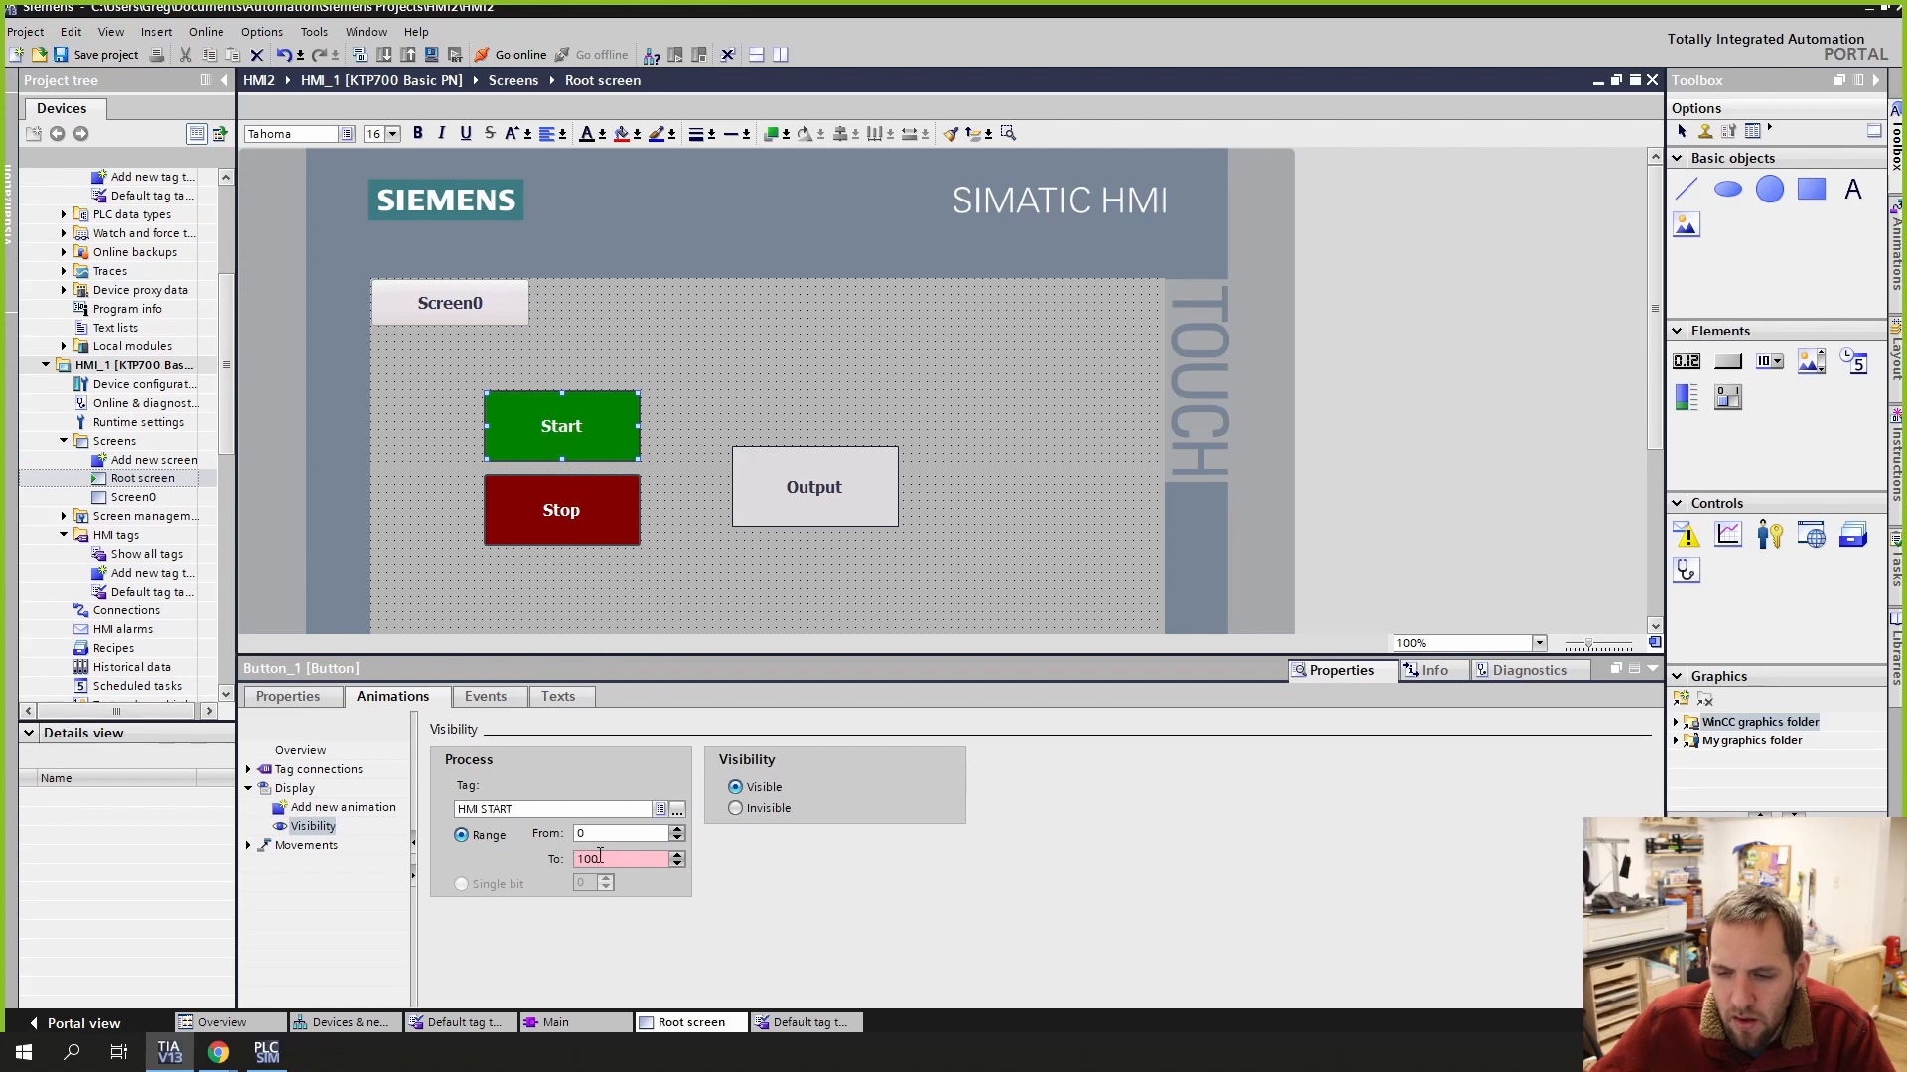
Step: Set the Start button's visibility range from 1 to 1 and make the button invisible within that range
double_click(598, 856)
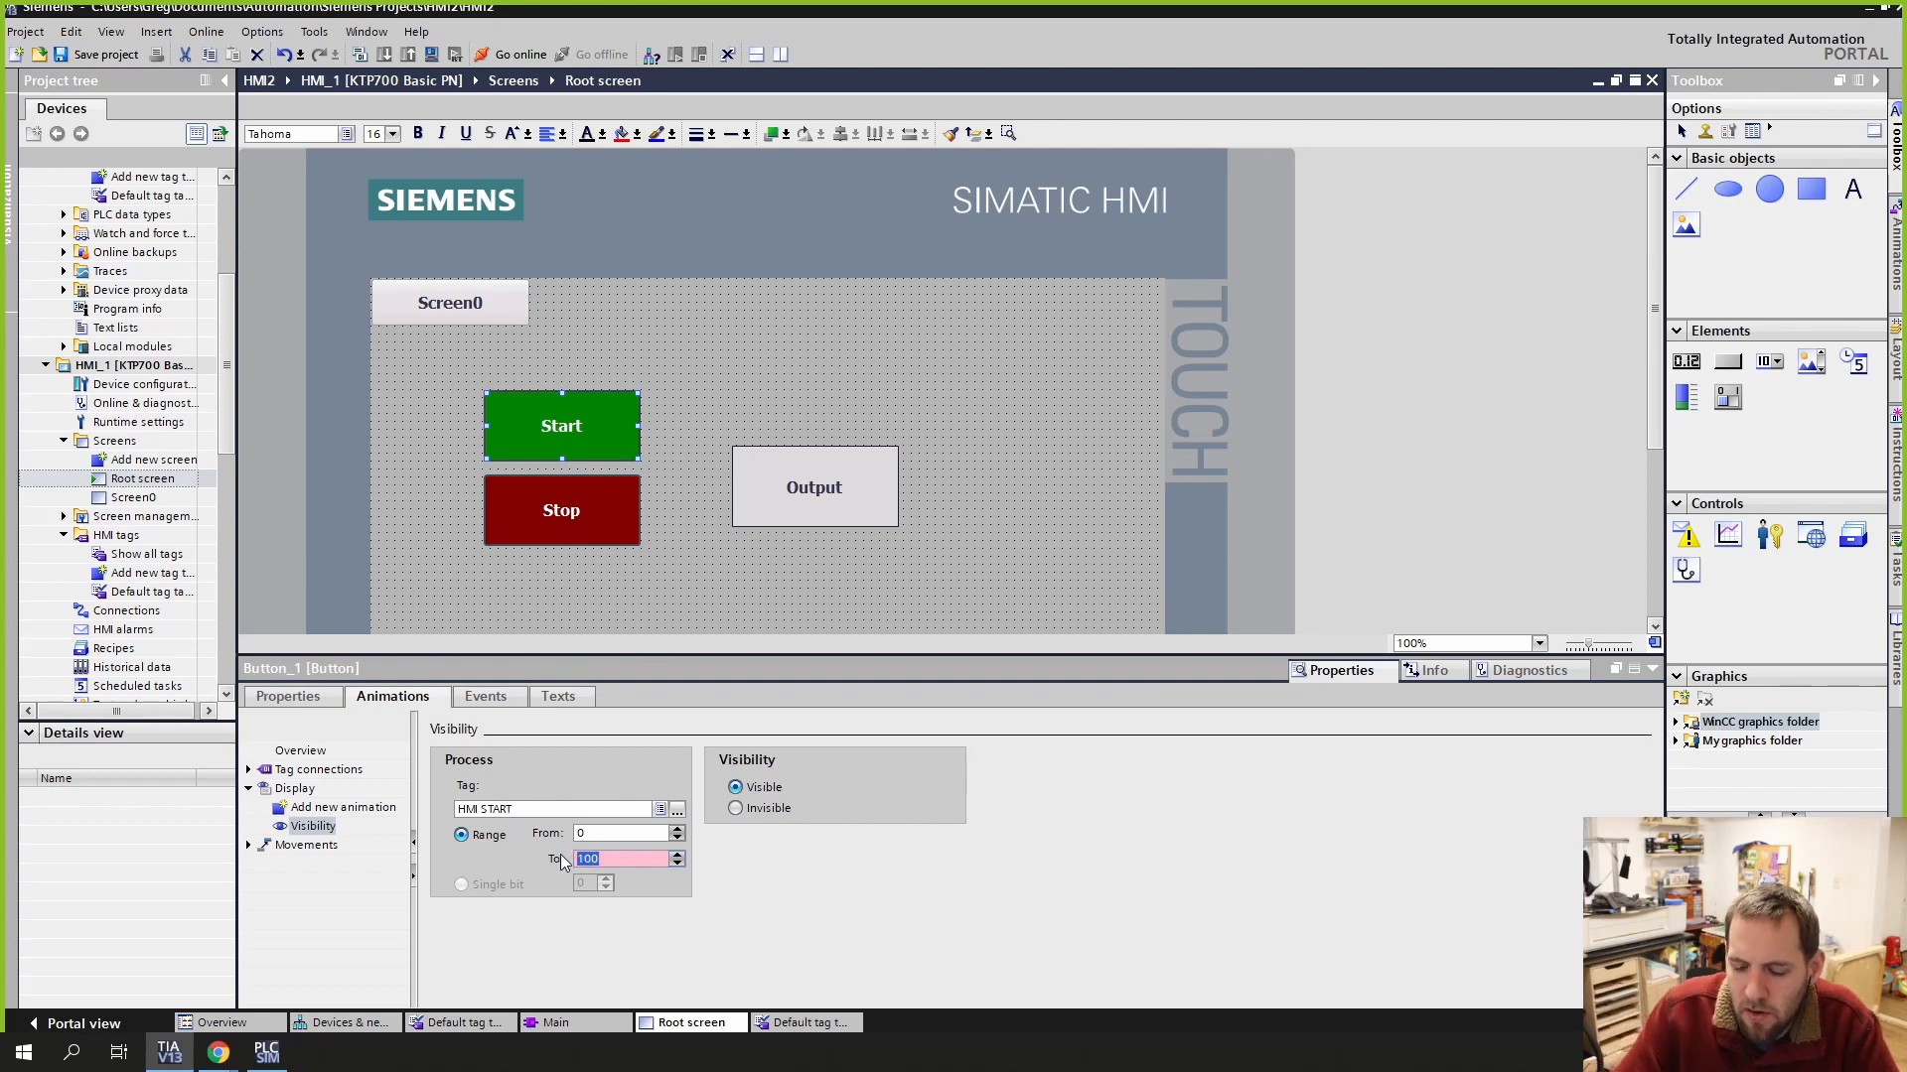
text(1)
double_click(597, 832)
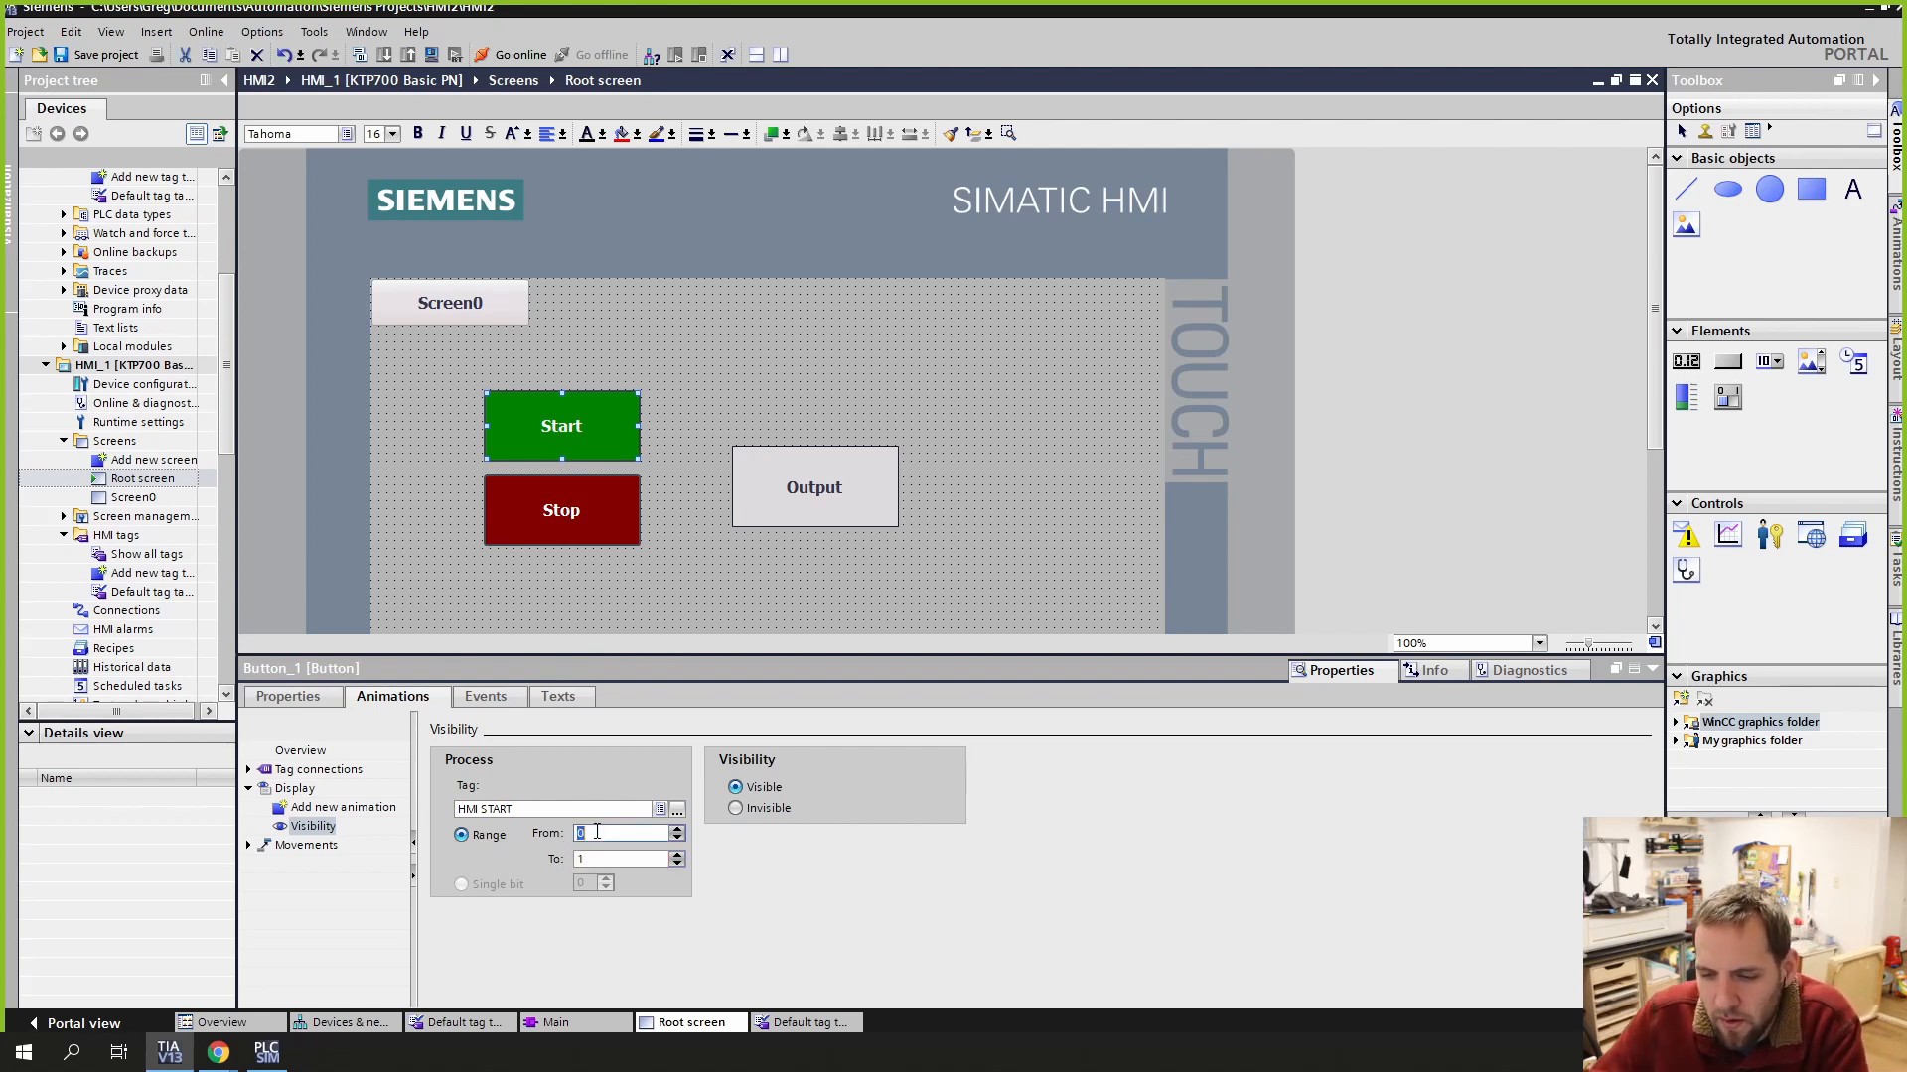
click(736, 807)
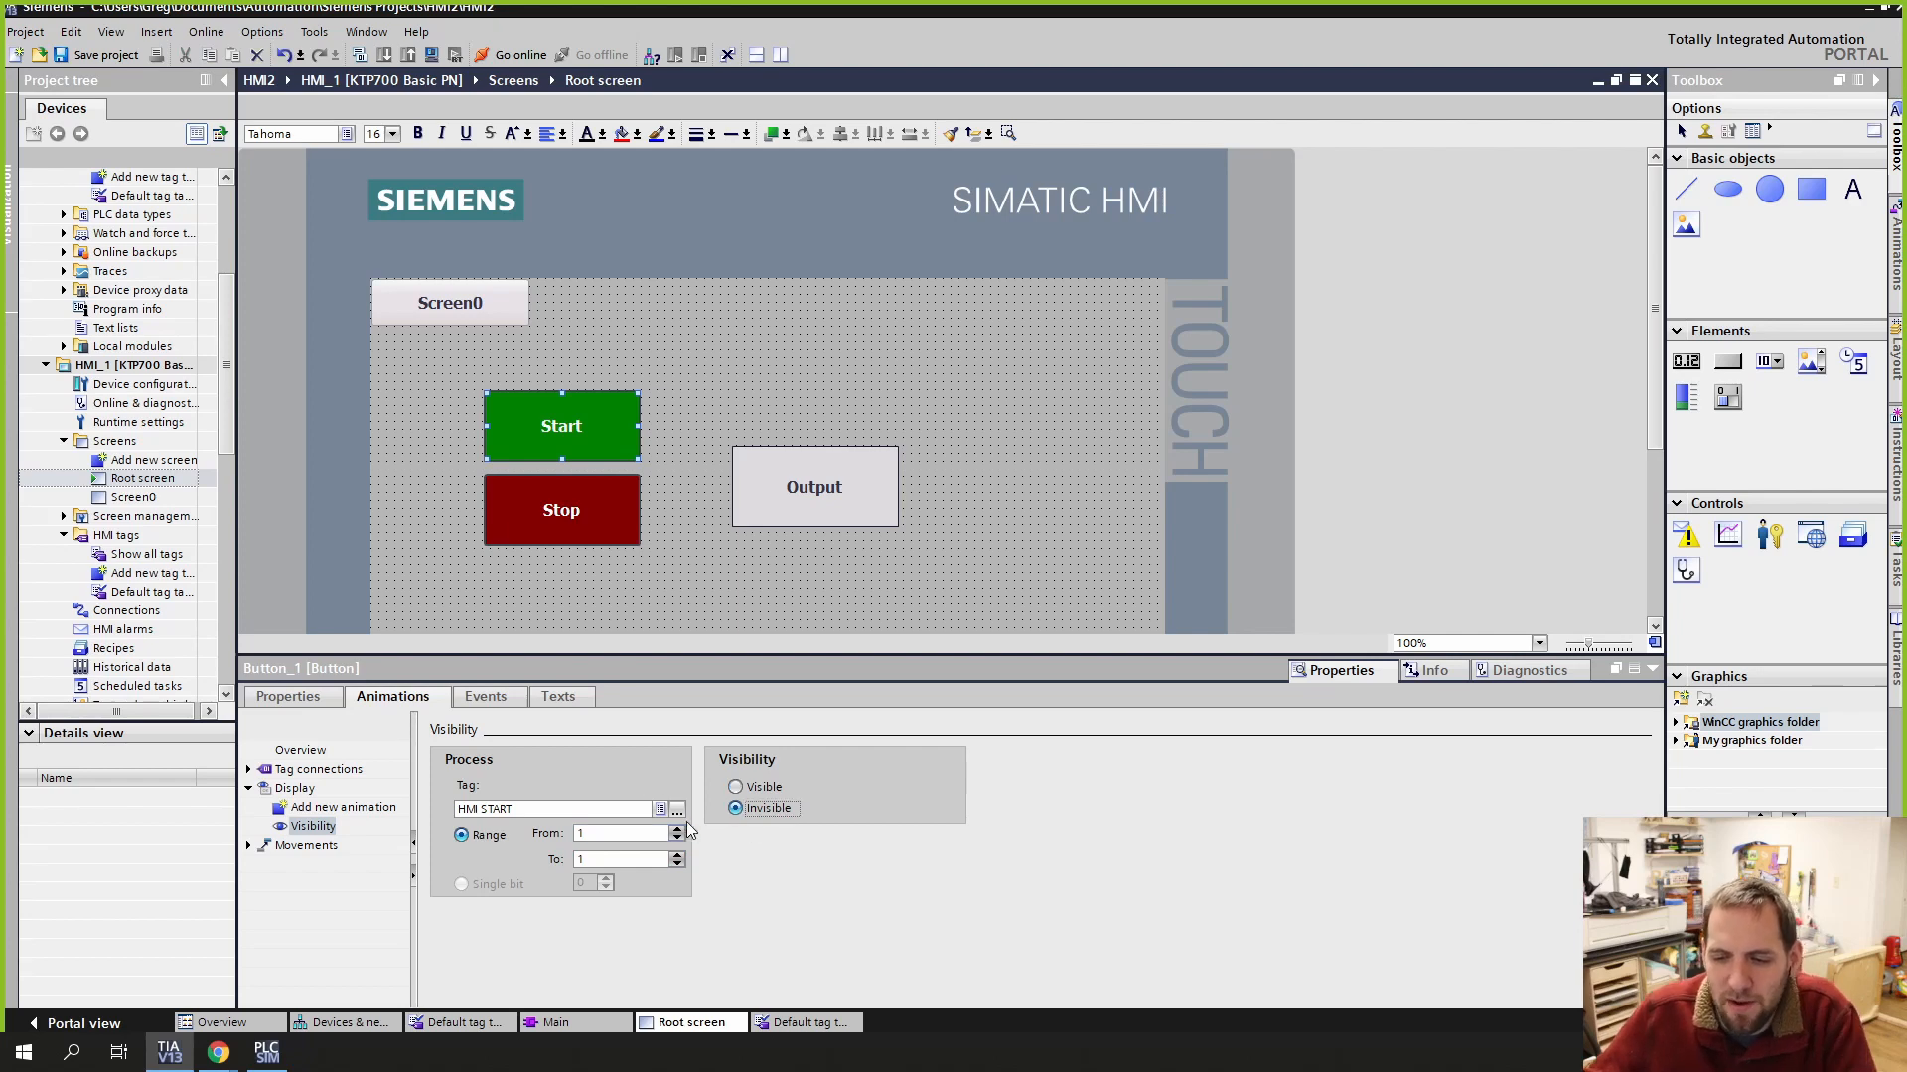
click(654, 605)
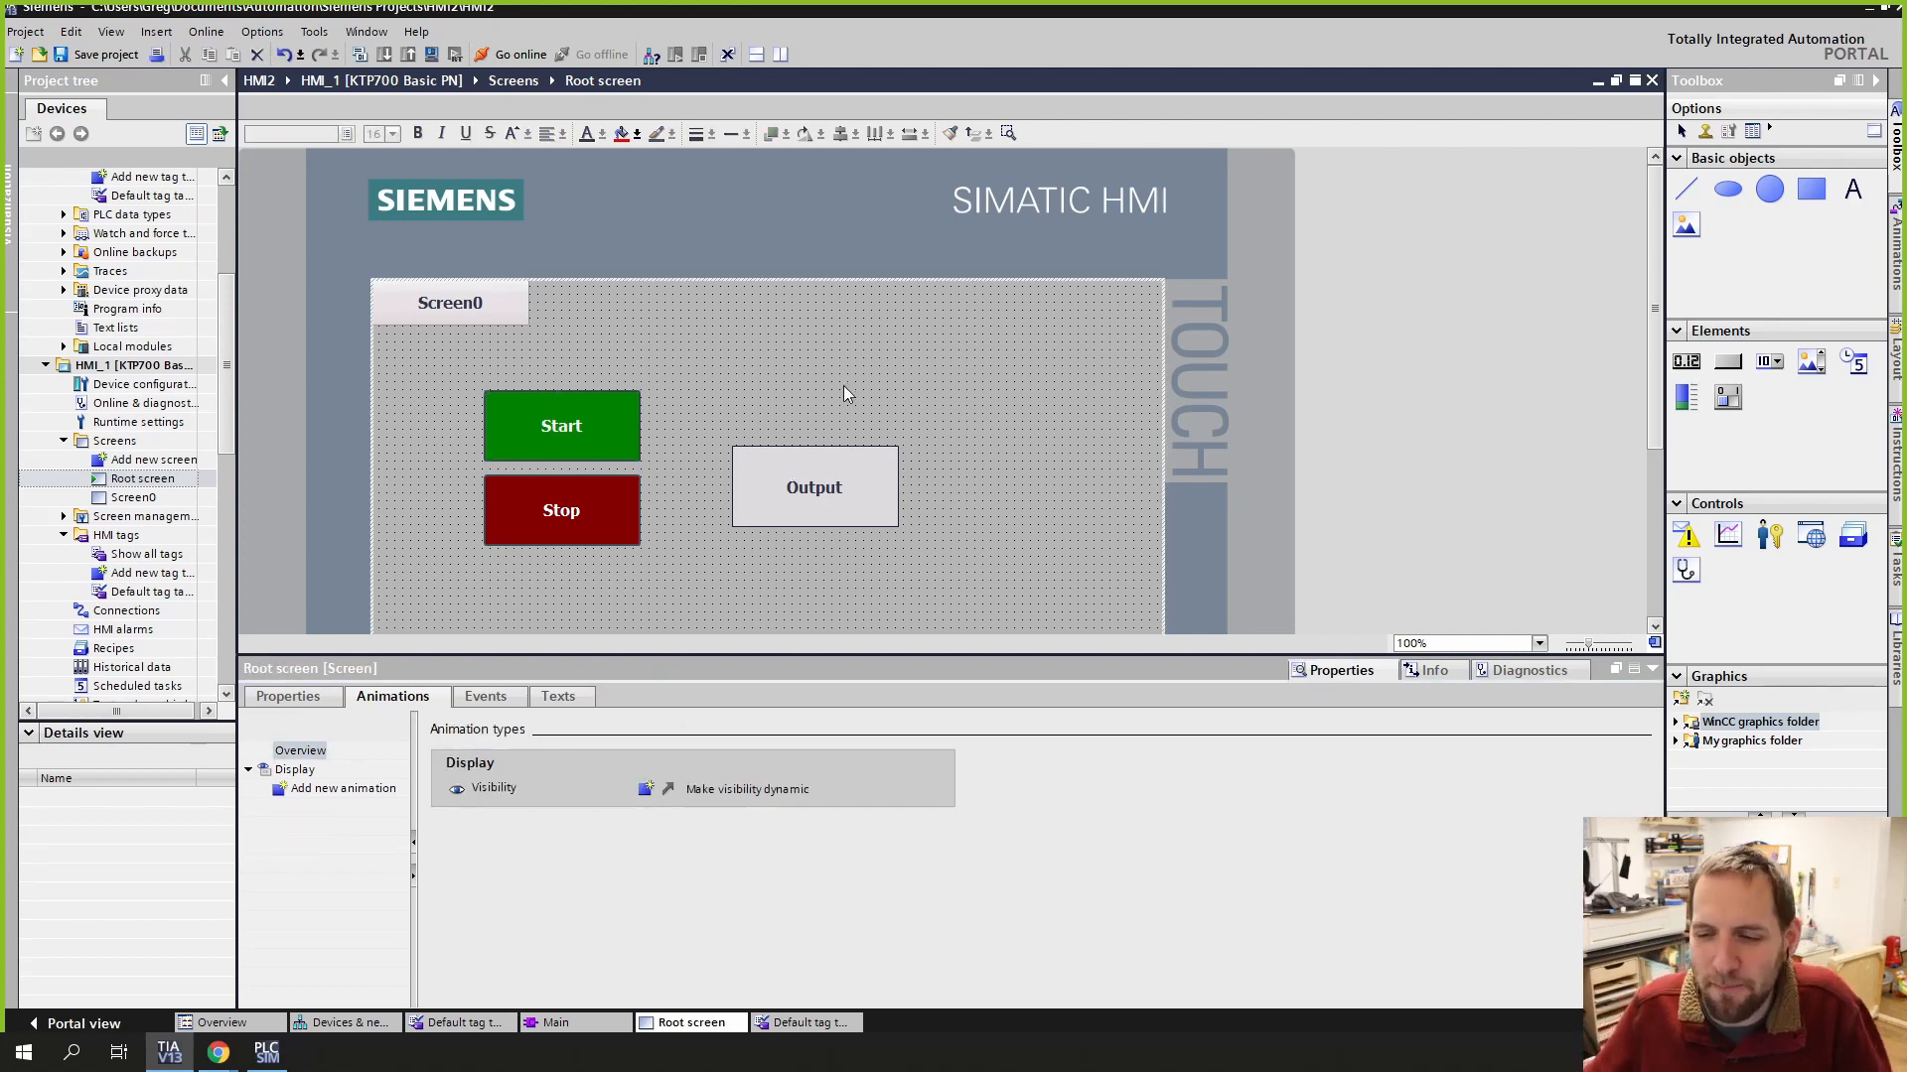
Step: Shift the Output indicator slightly upward and add an Appearance animation to its Rectangle_1
click(826, 463)
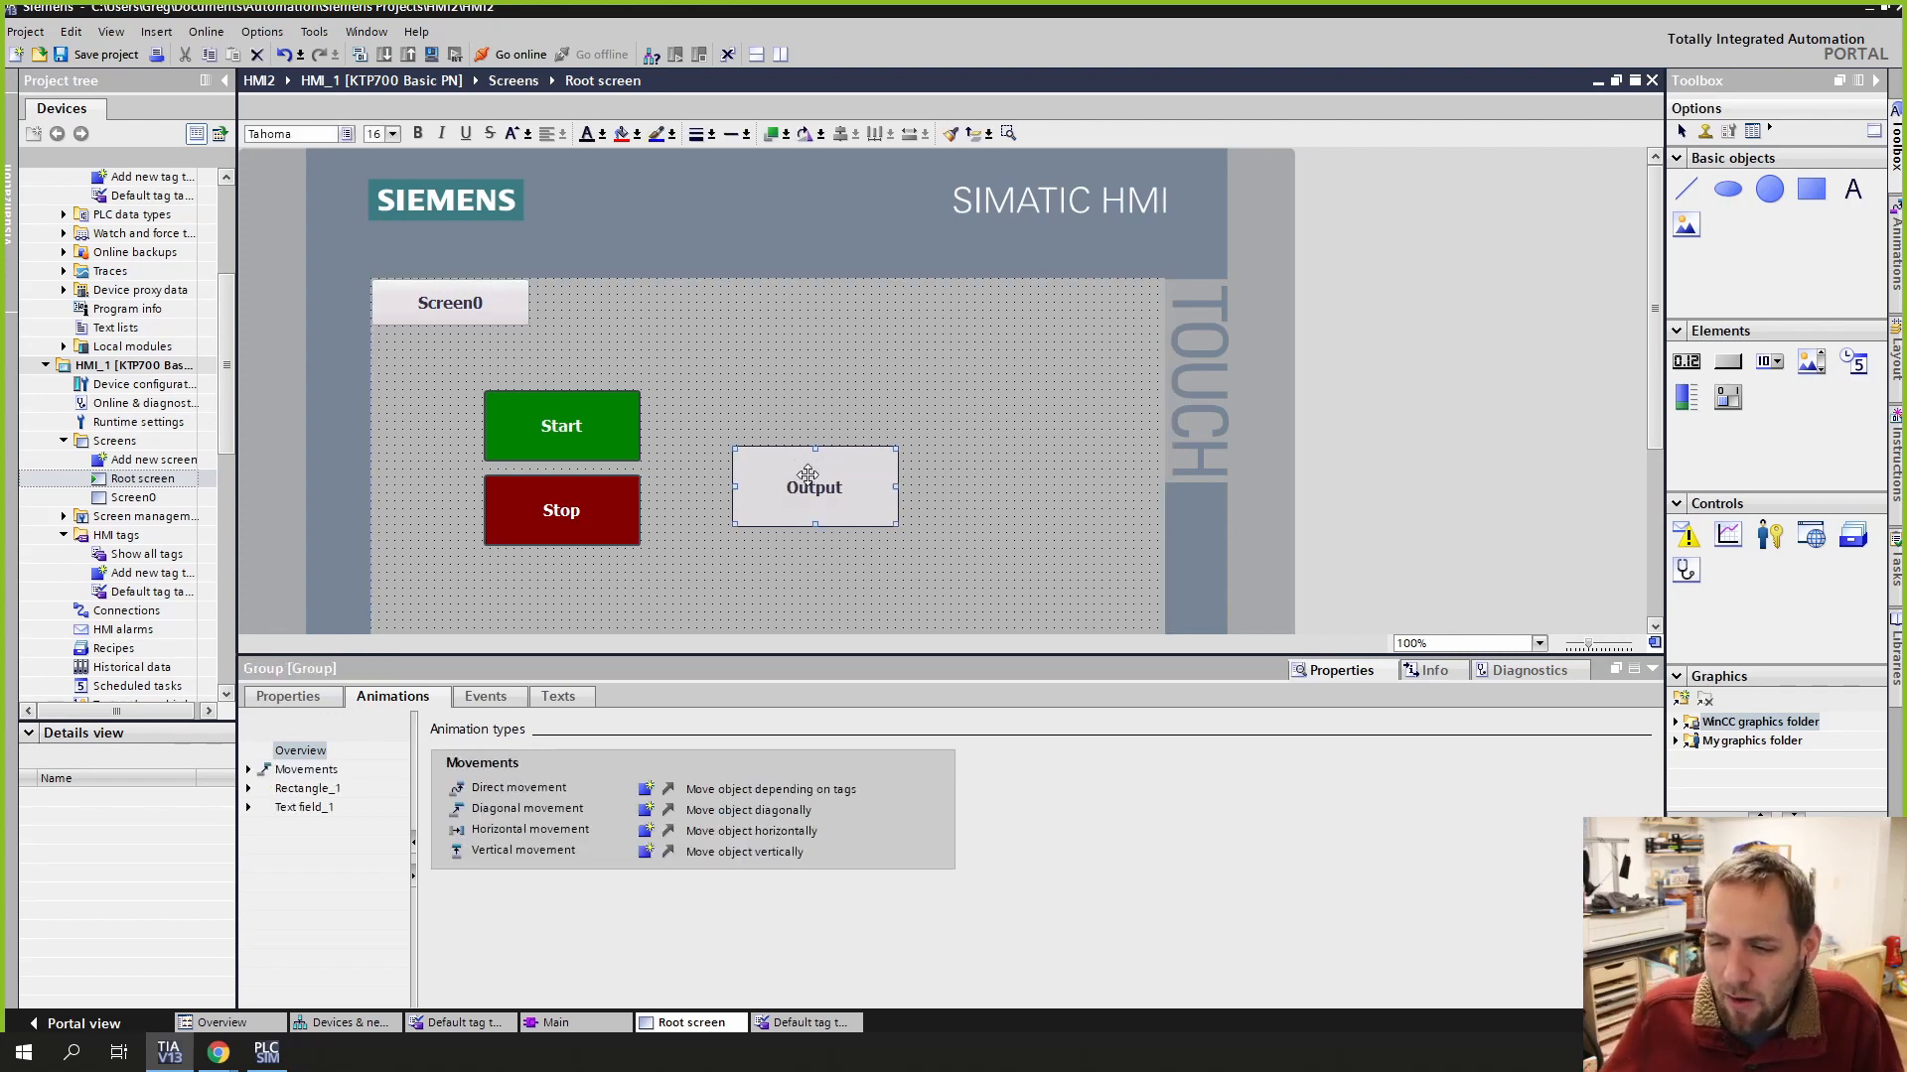
drag(790, 482, 792, 465)
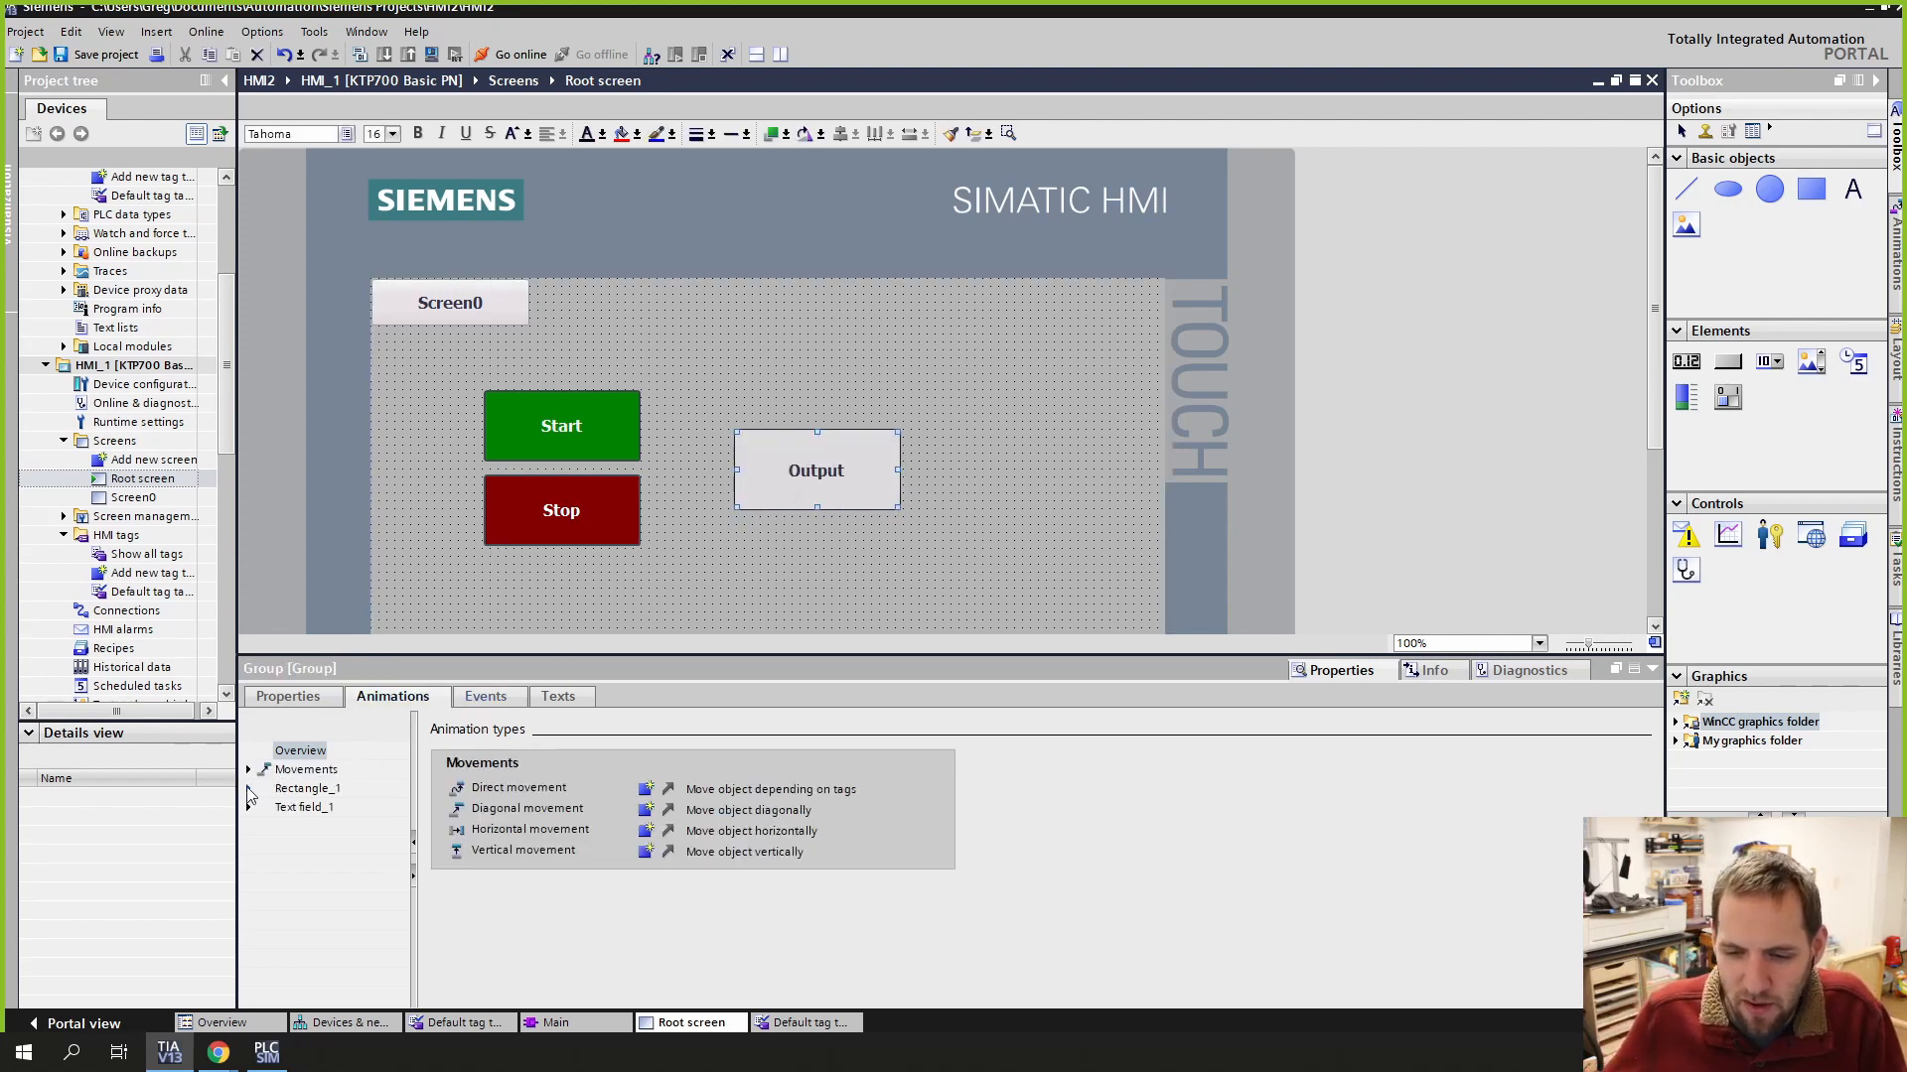
click(255, 792)
click(249, 789)
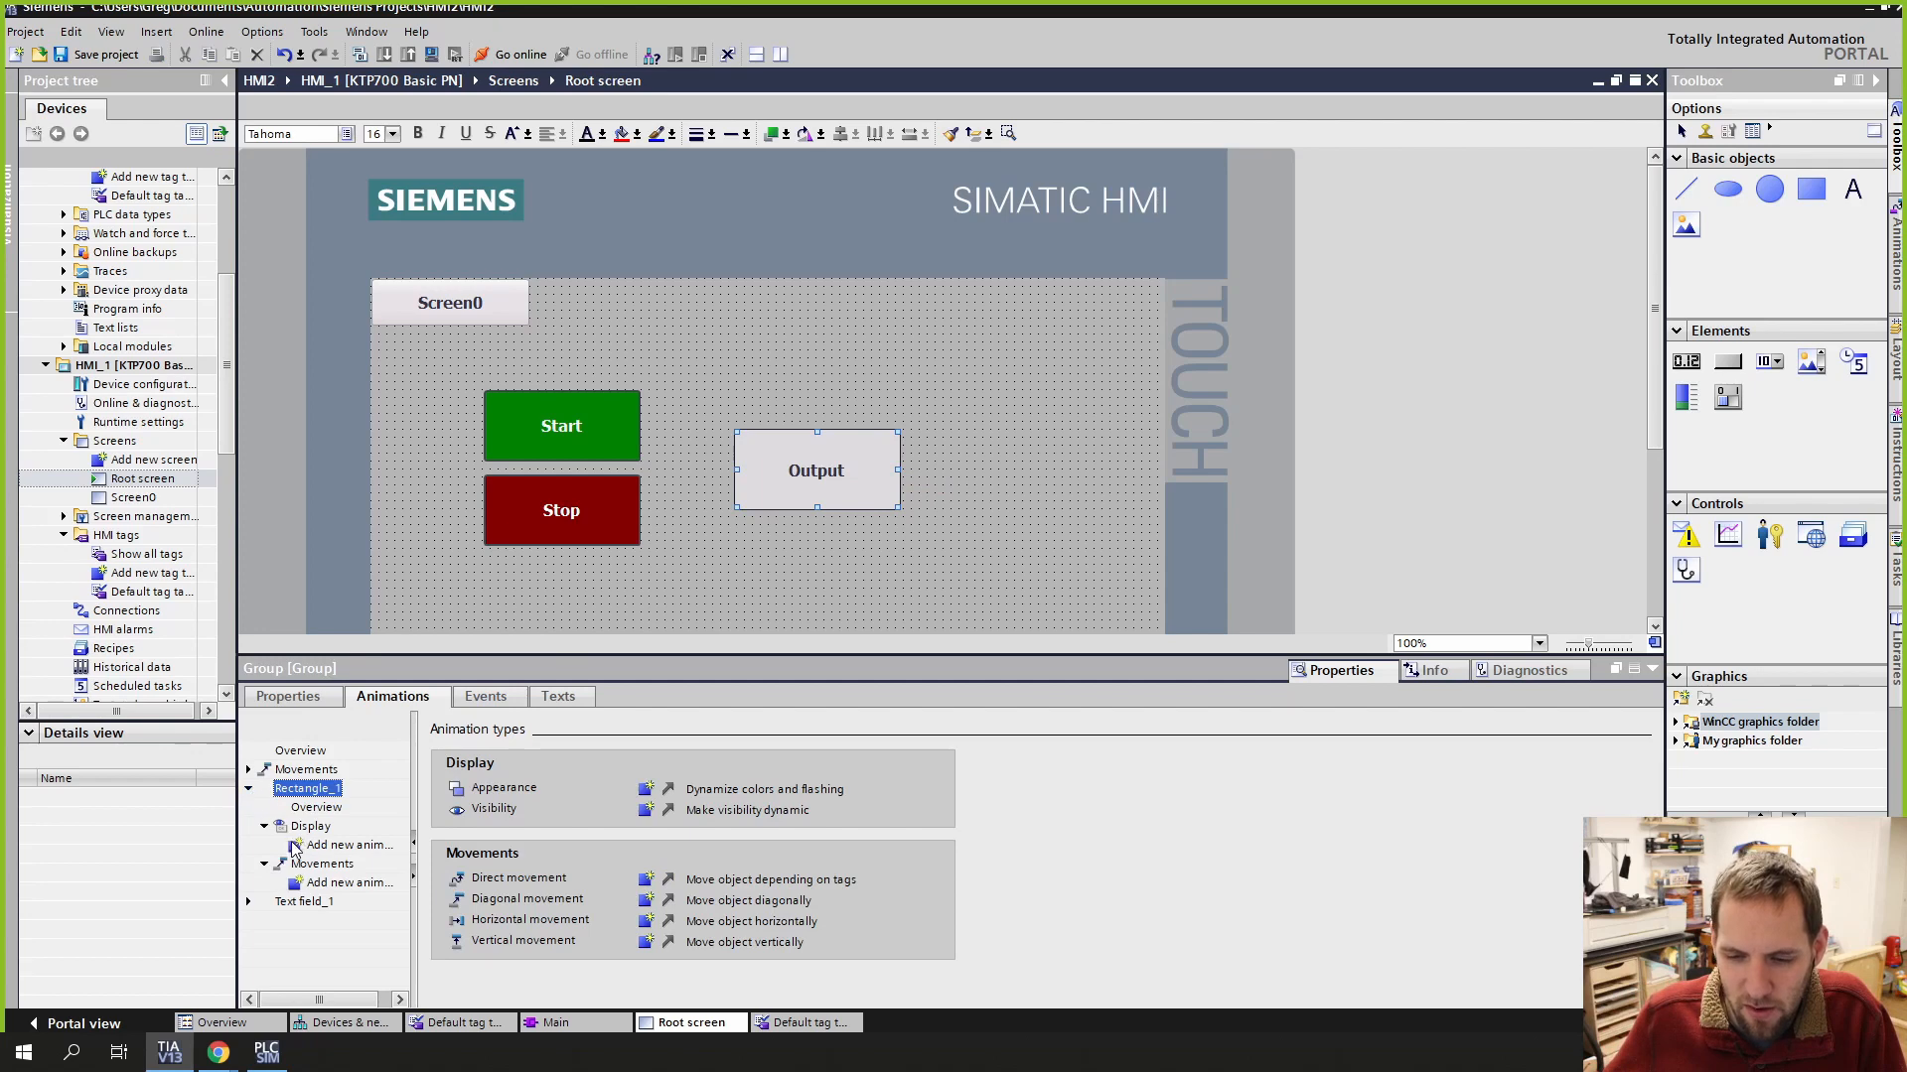
double_click(347, 883)
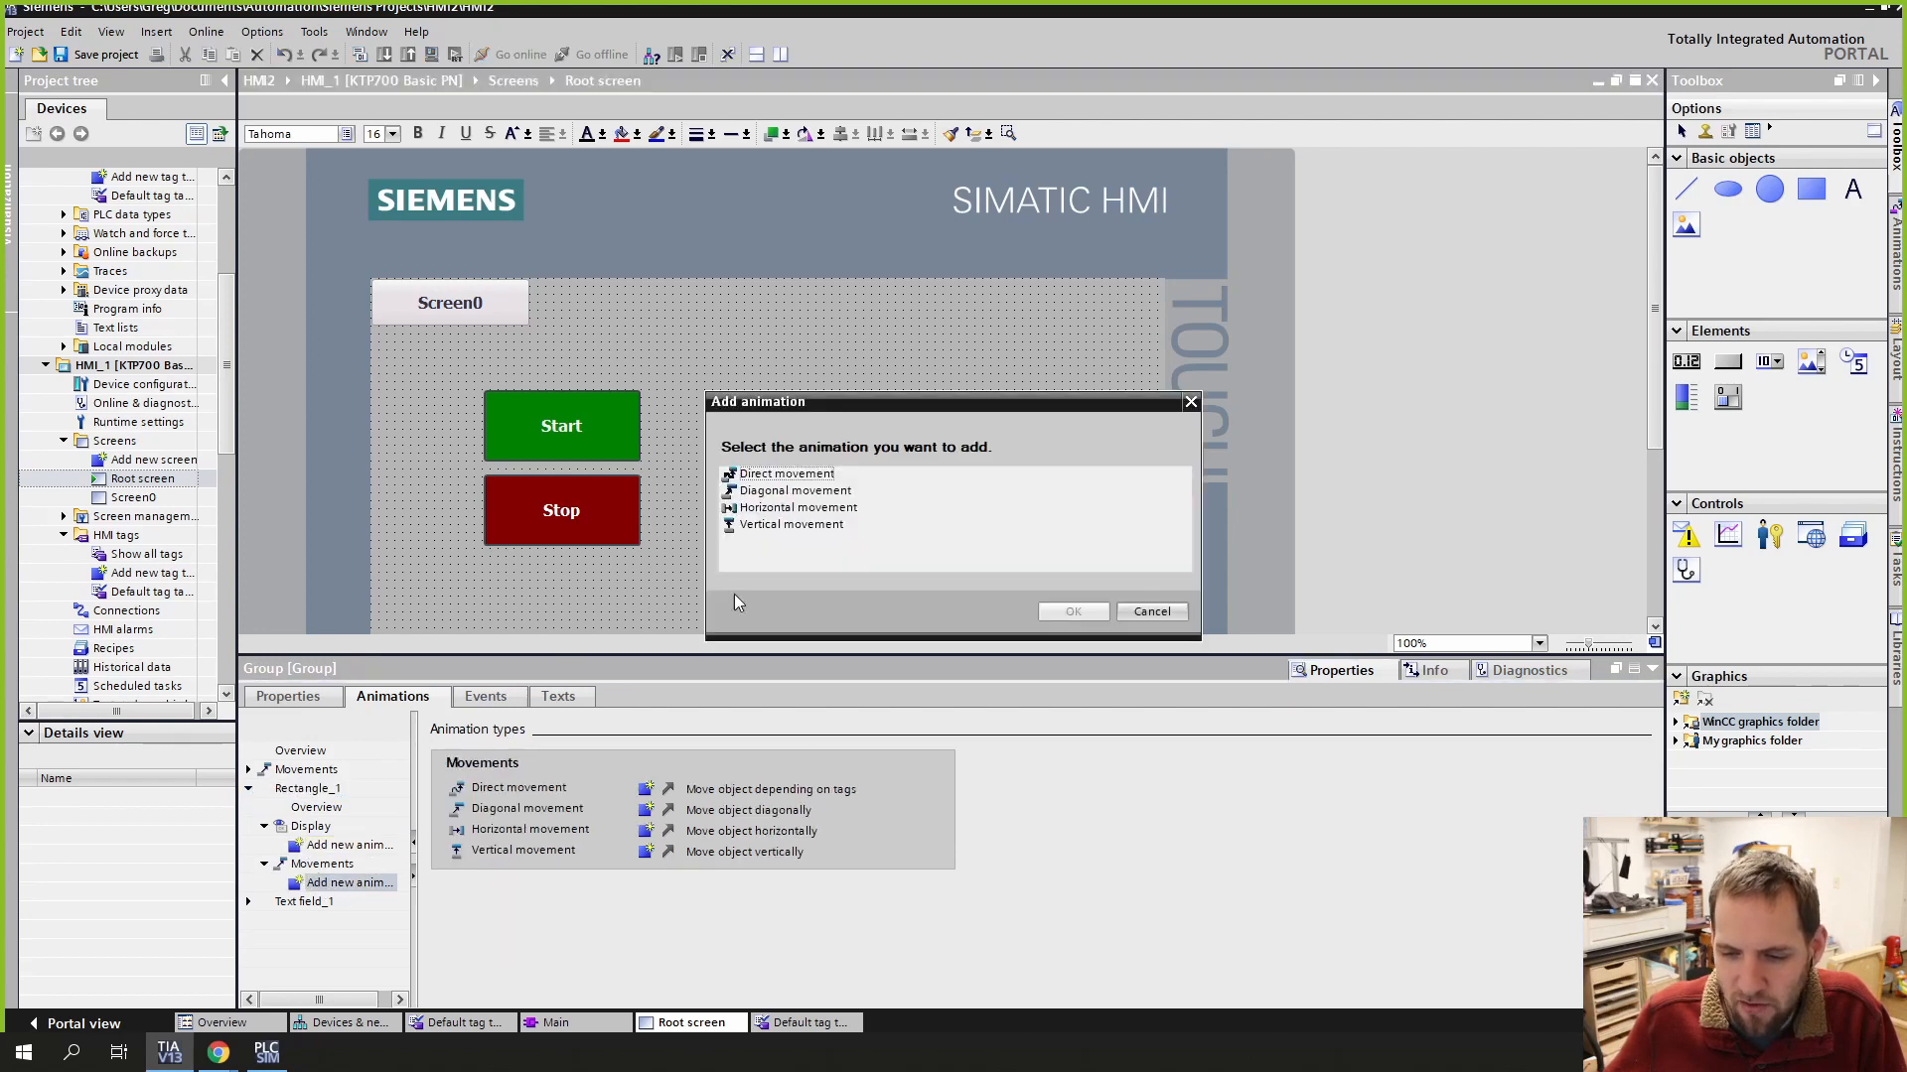
click(1150, 612)
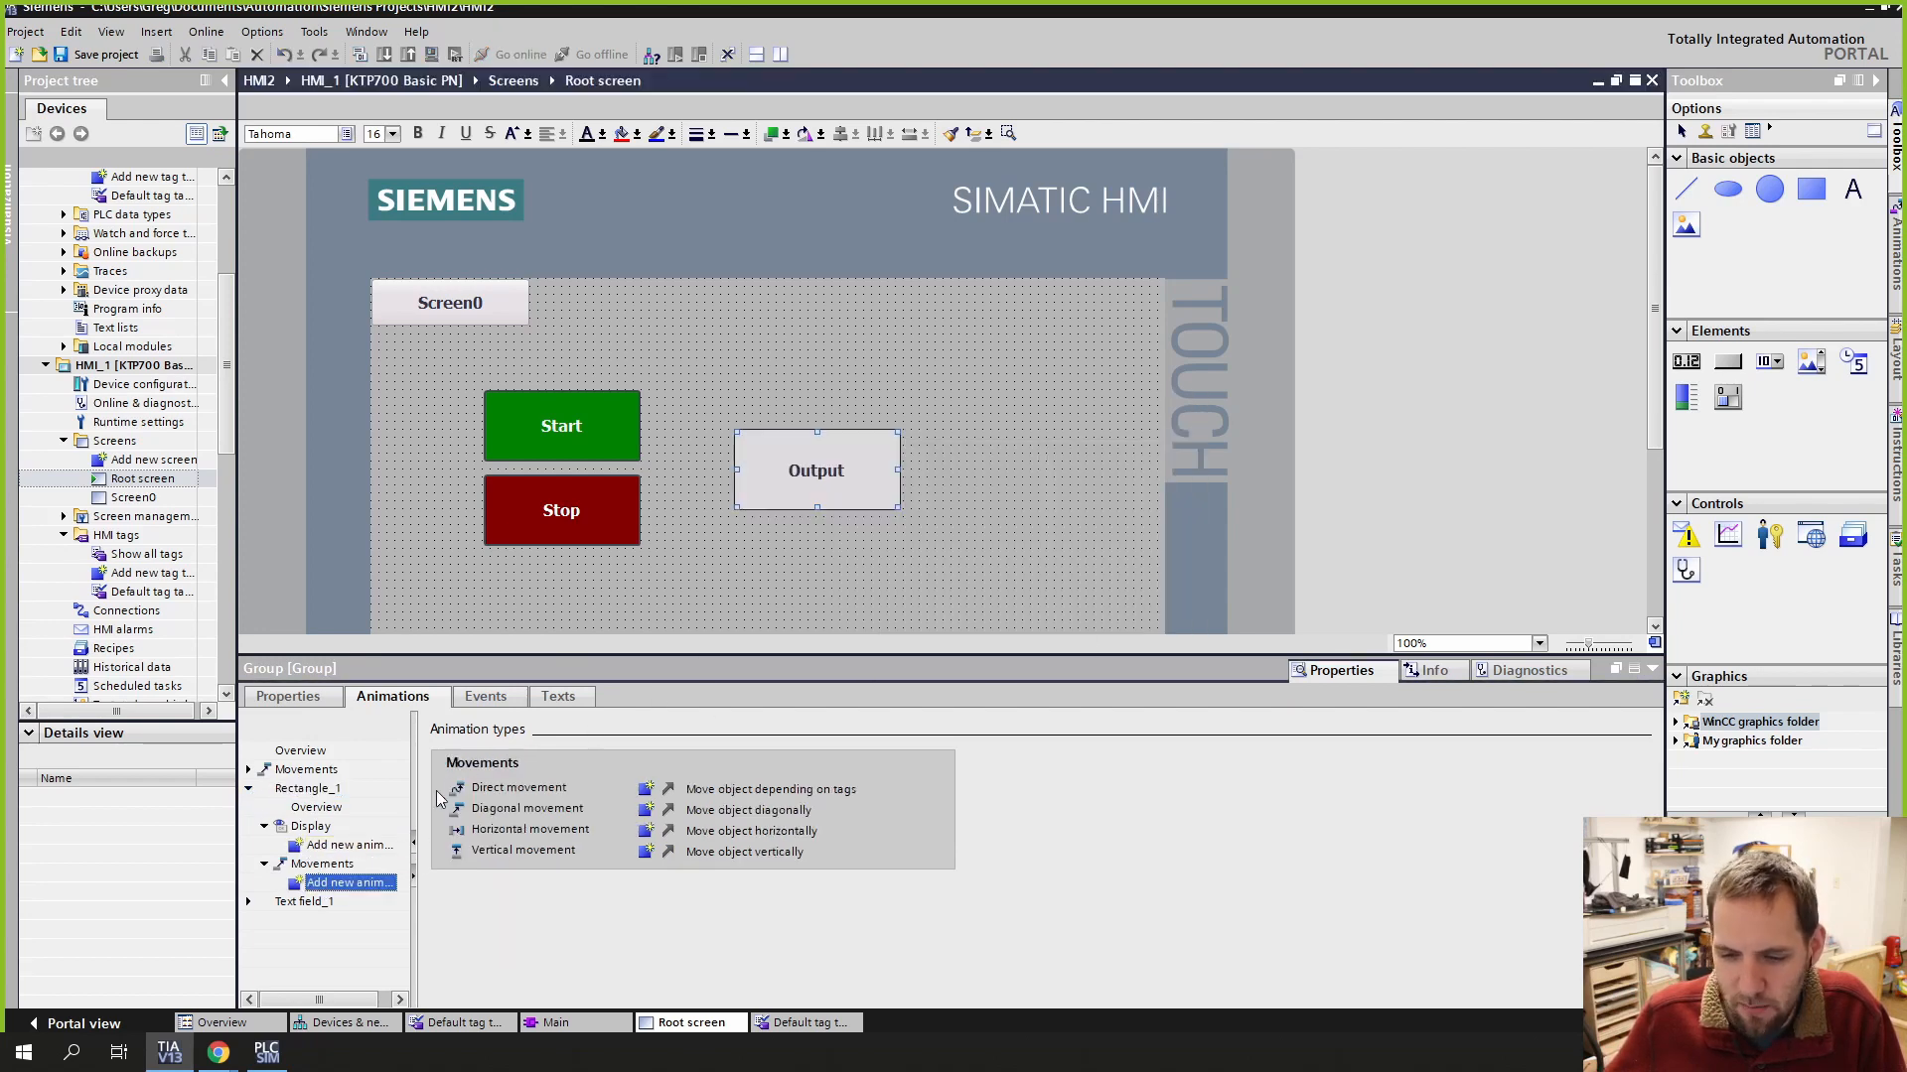
double_click(349, 845)
double_click(772, 475)
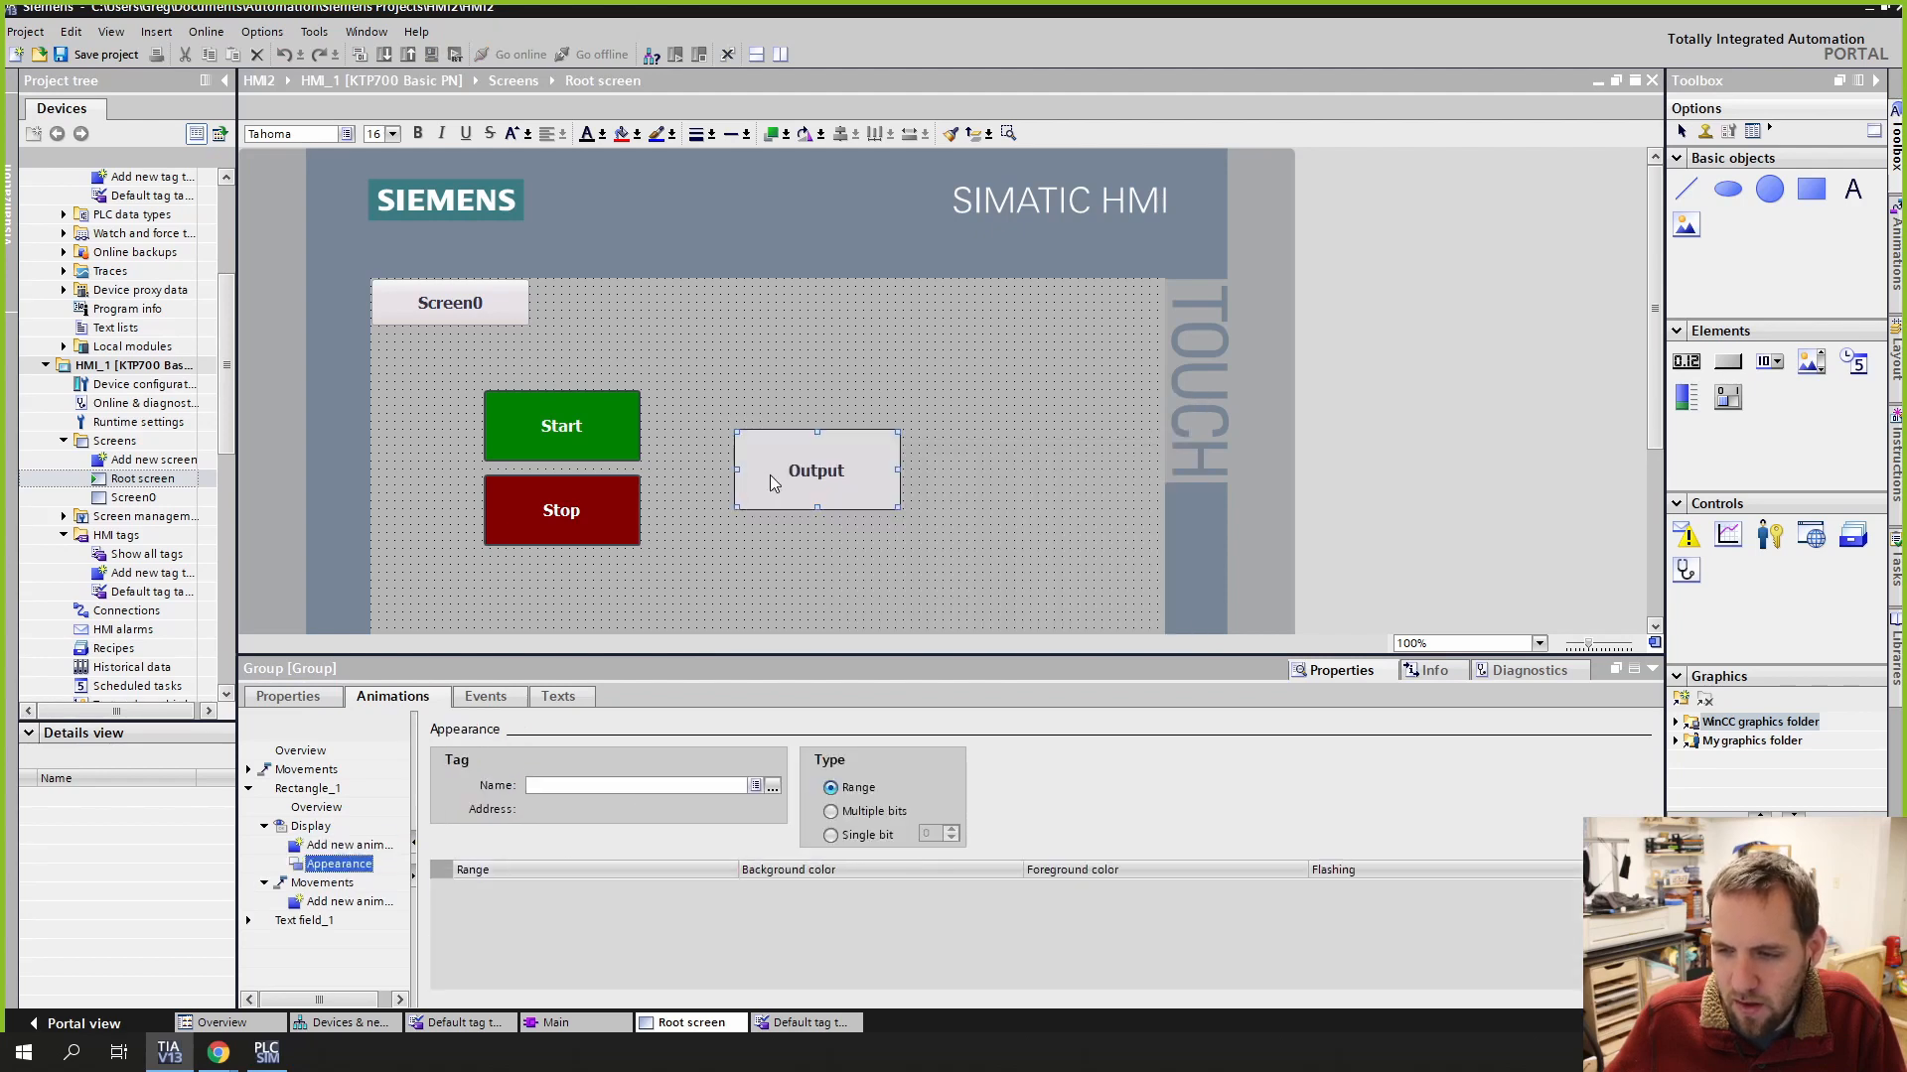
Step: Link the rectangle's appearance animation to the output tag and add range entries for 0 and 1
click(657, 784)
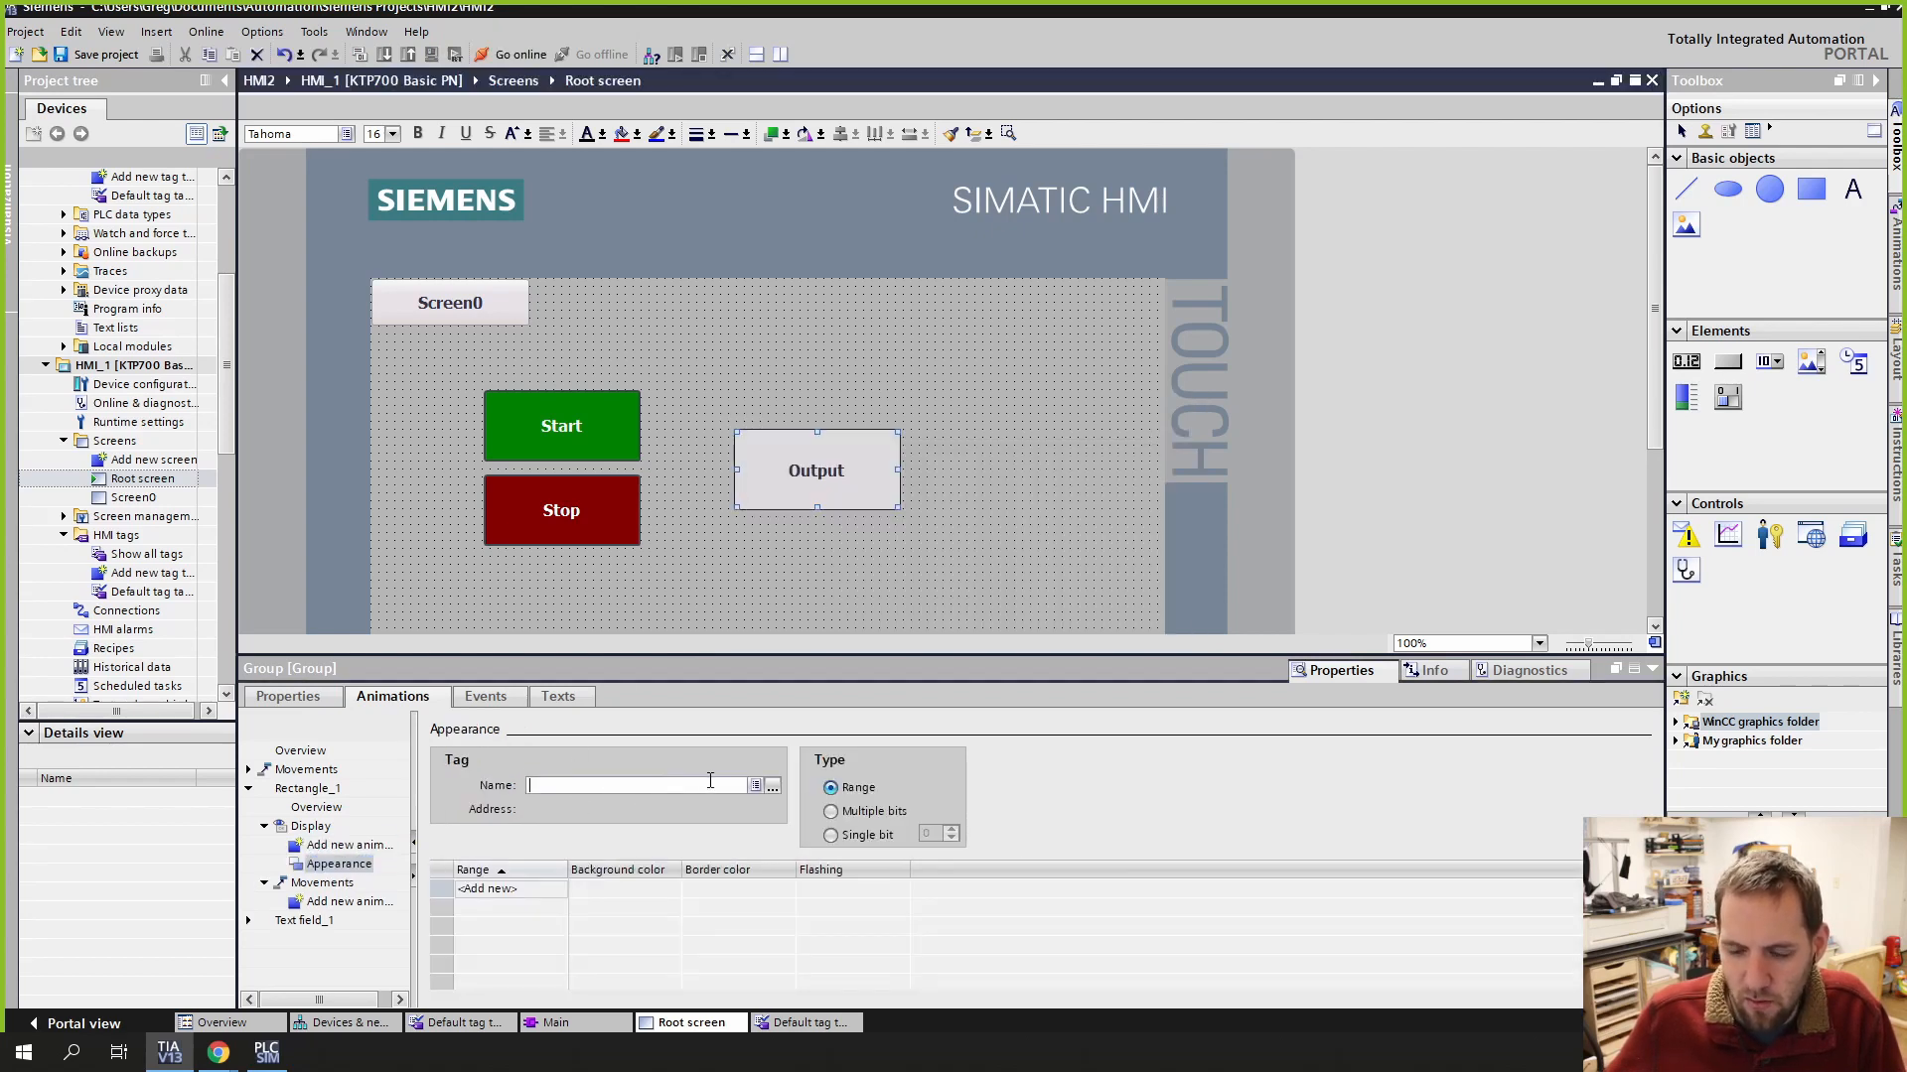
text(o)
click(641, 808)
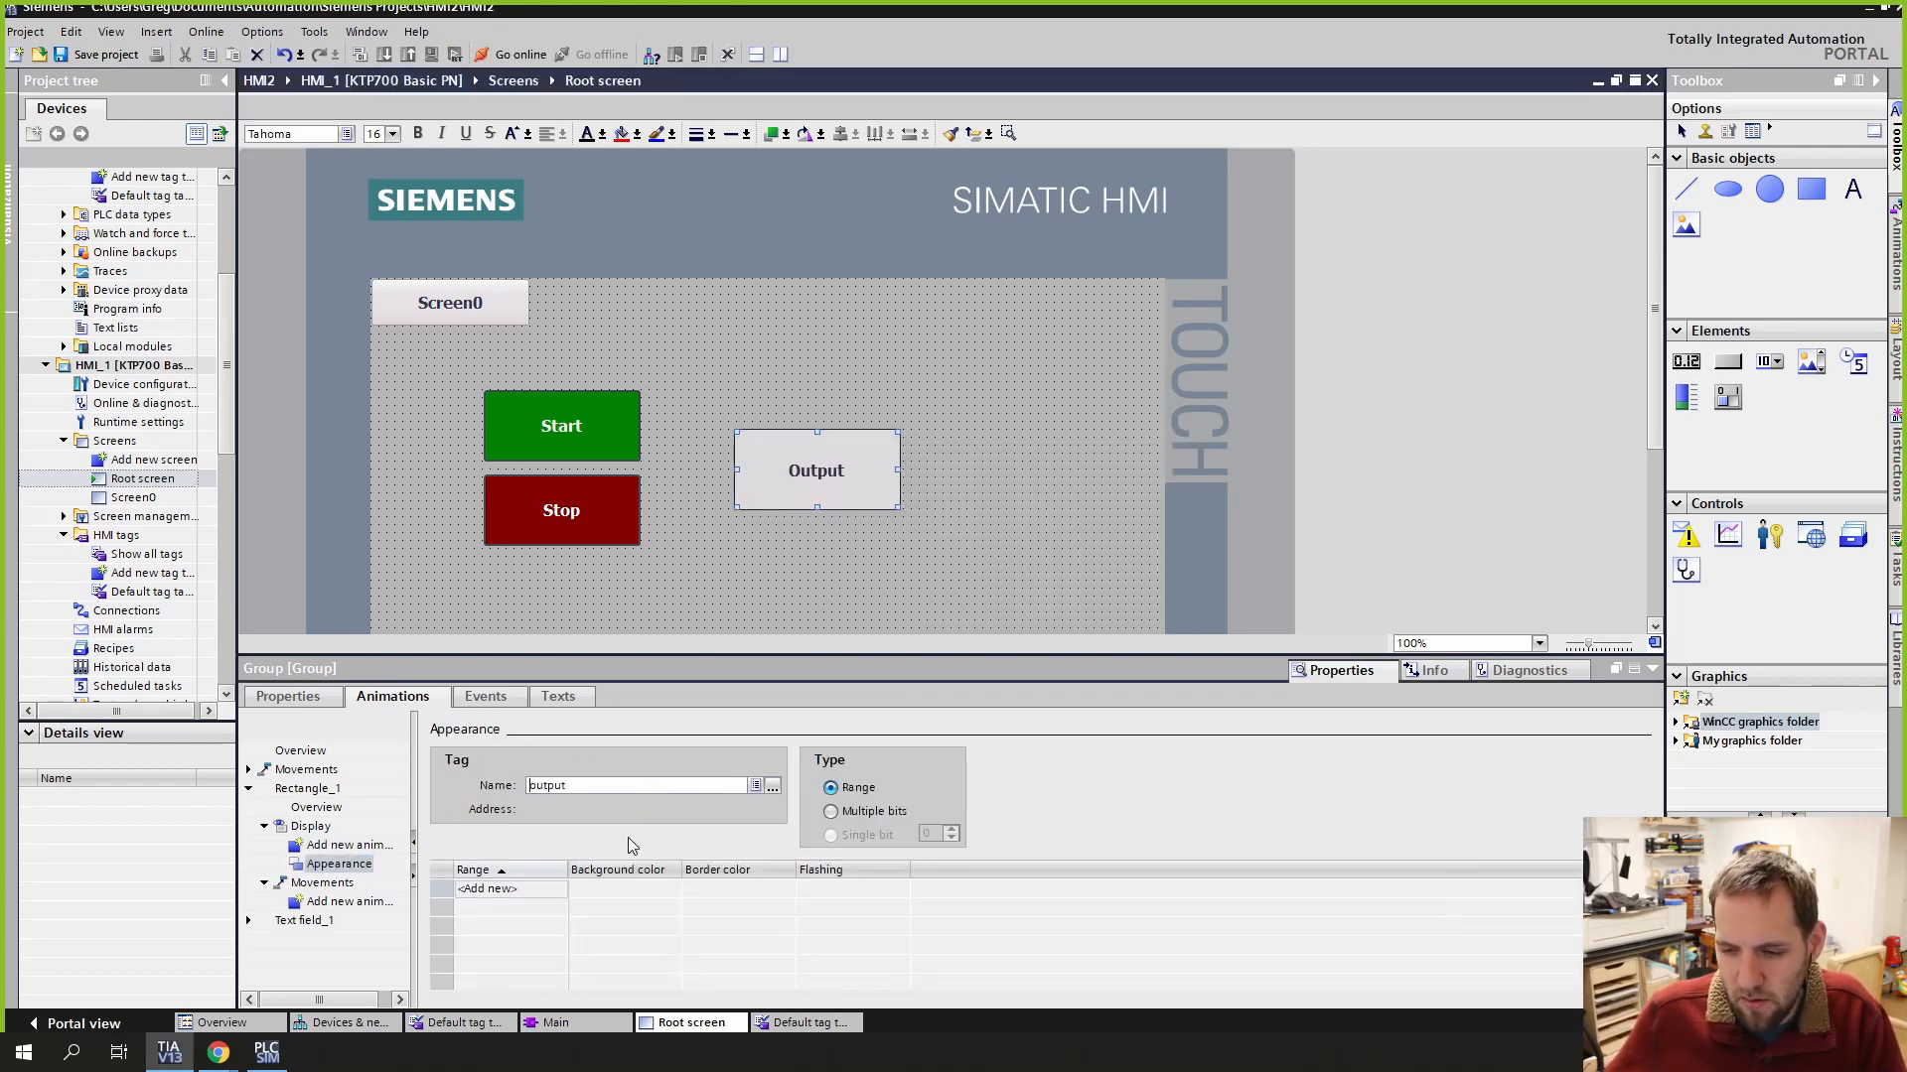
click(507, 890)
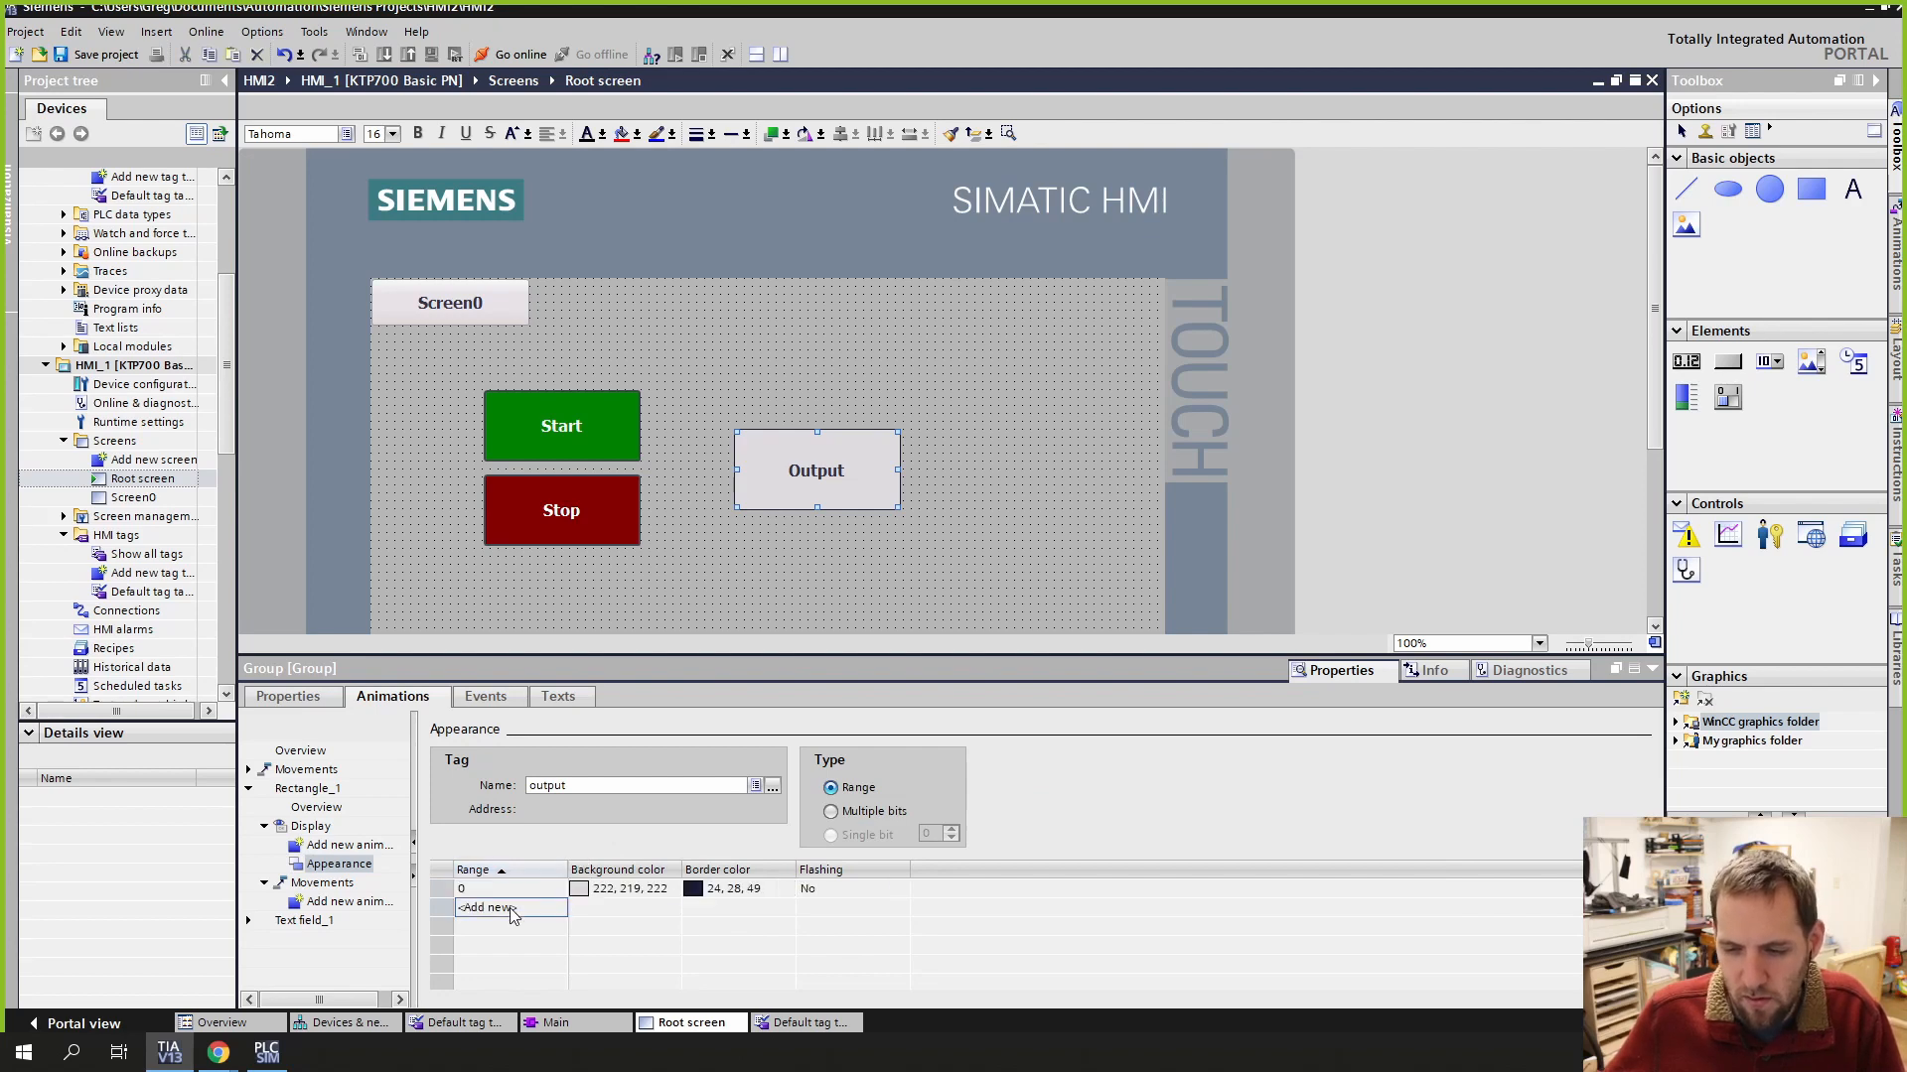
click(509, 907)
Step: Set the Output rectangle's background colour to red (255, 0, 0) for value 0 and green (0, 255, 0) for value 1
click(597, 889)
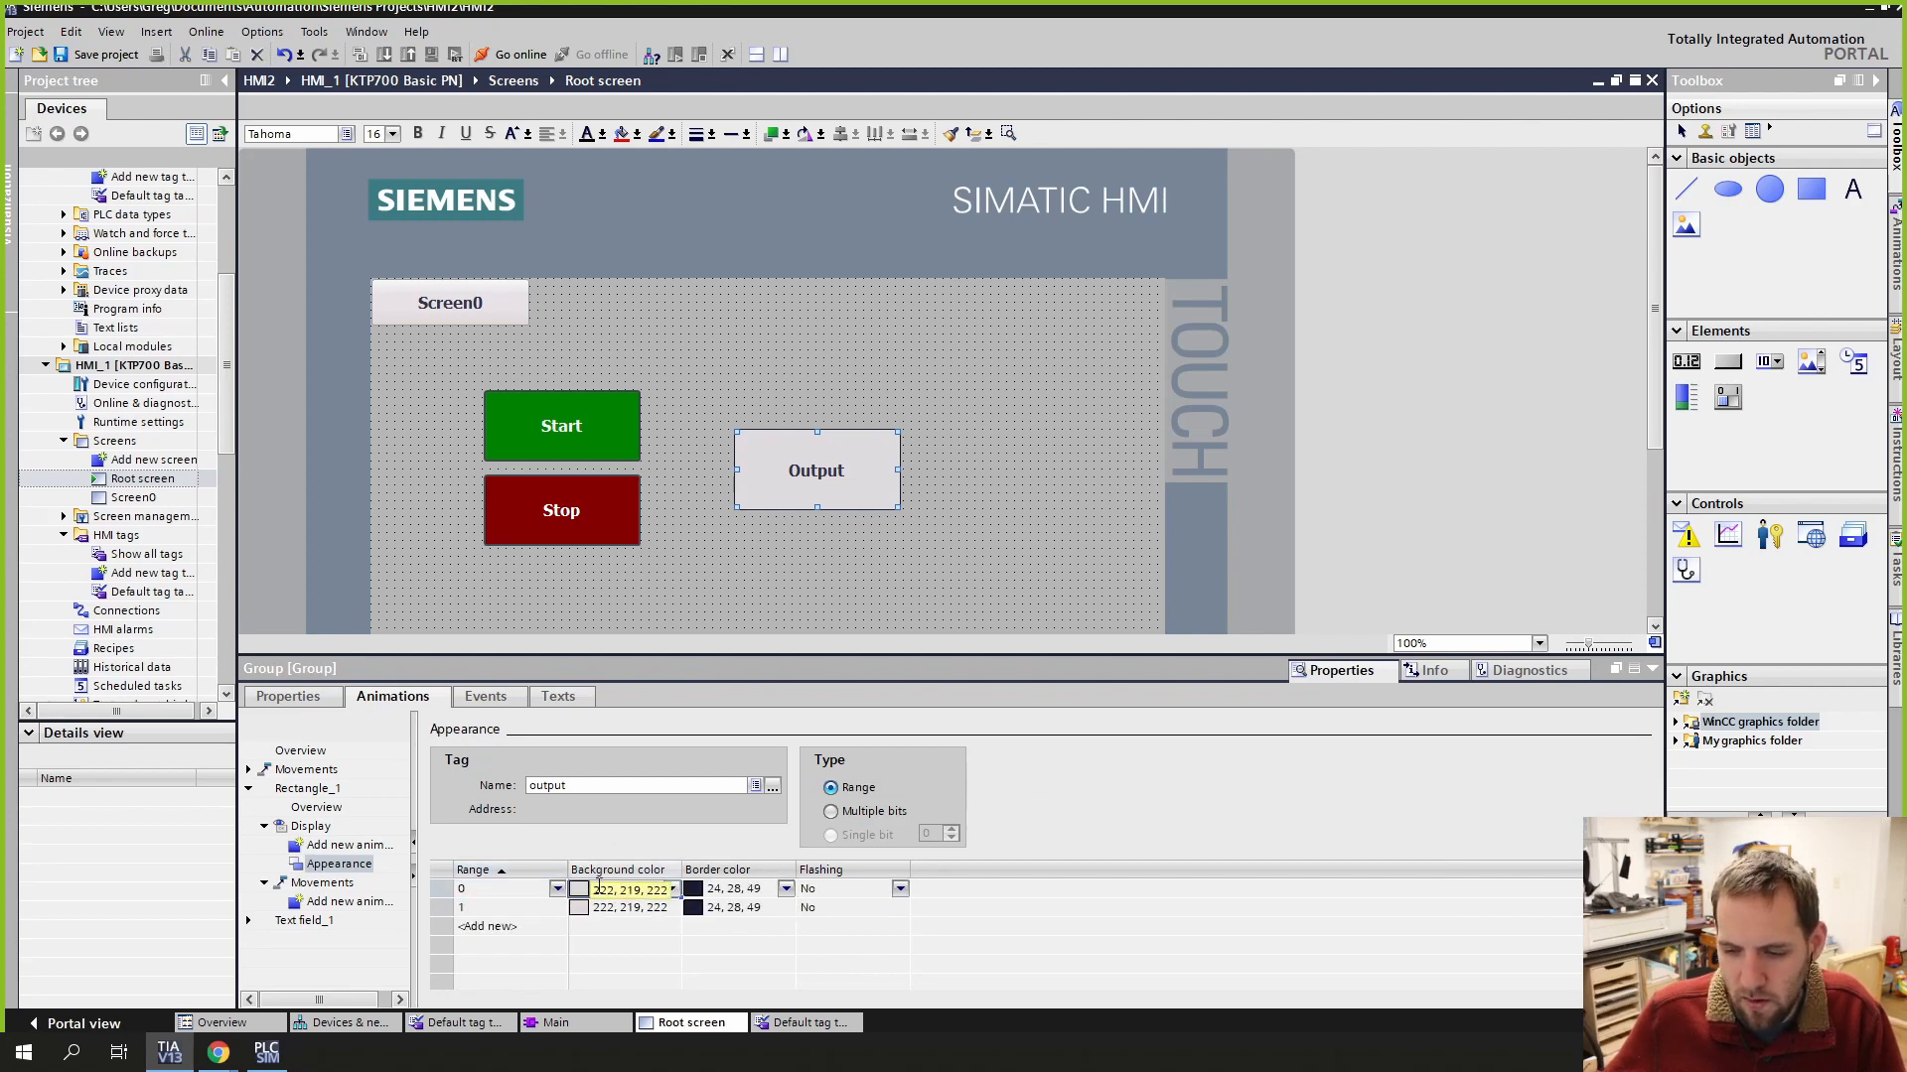
click(672, 889)
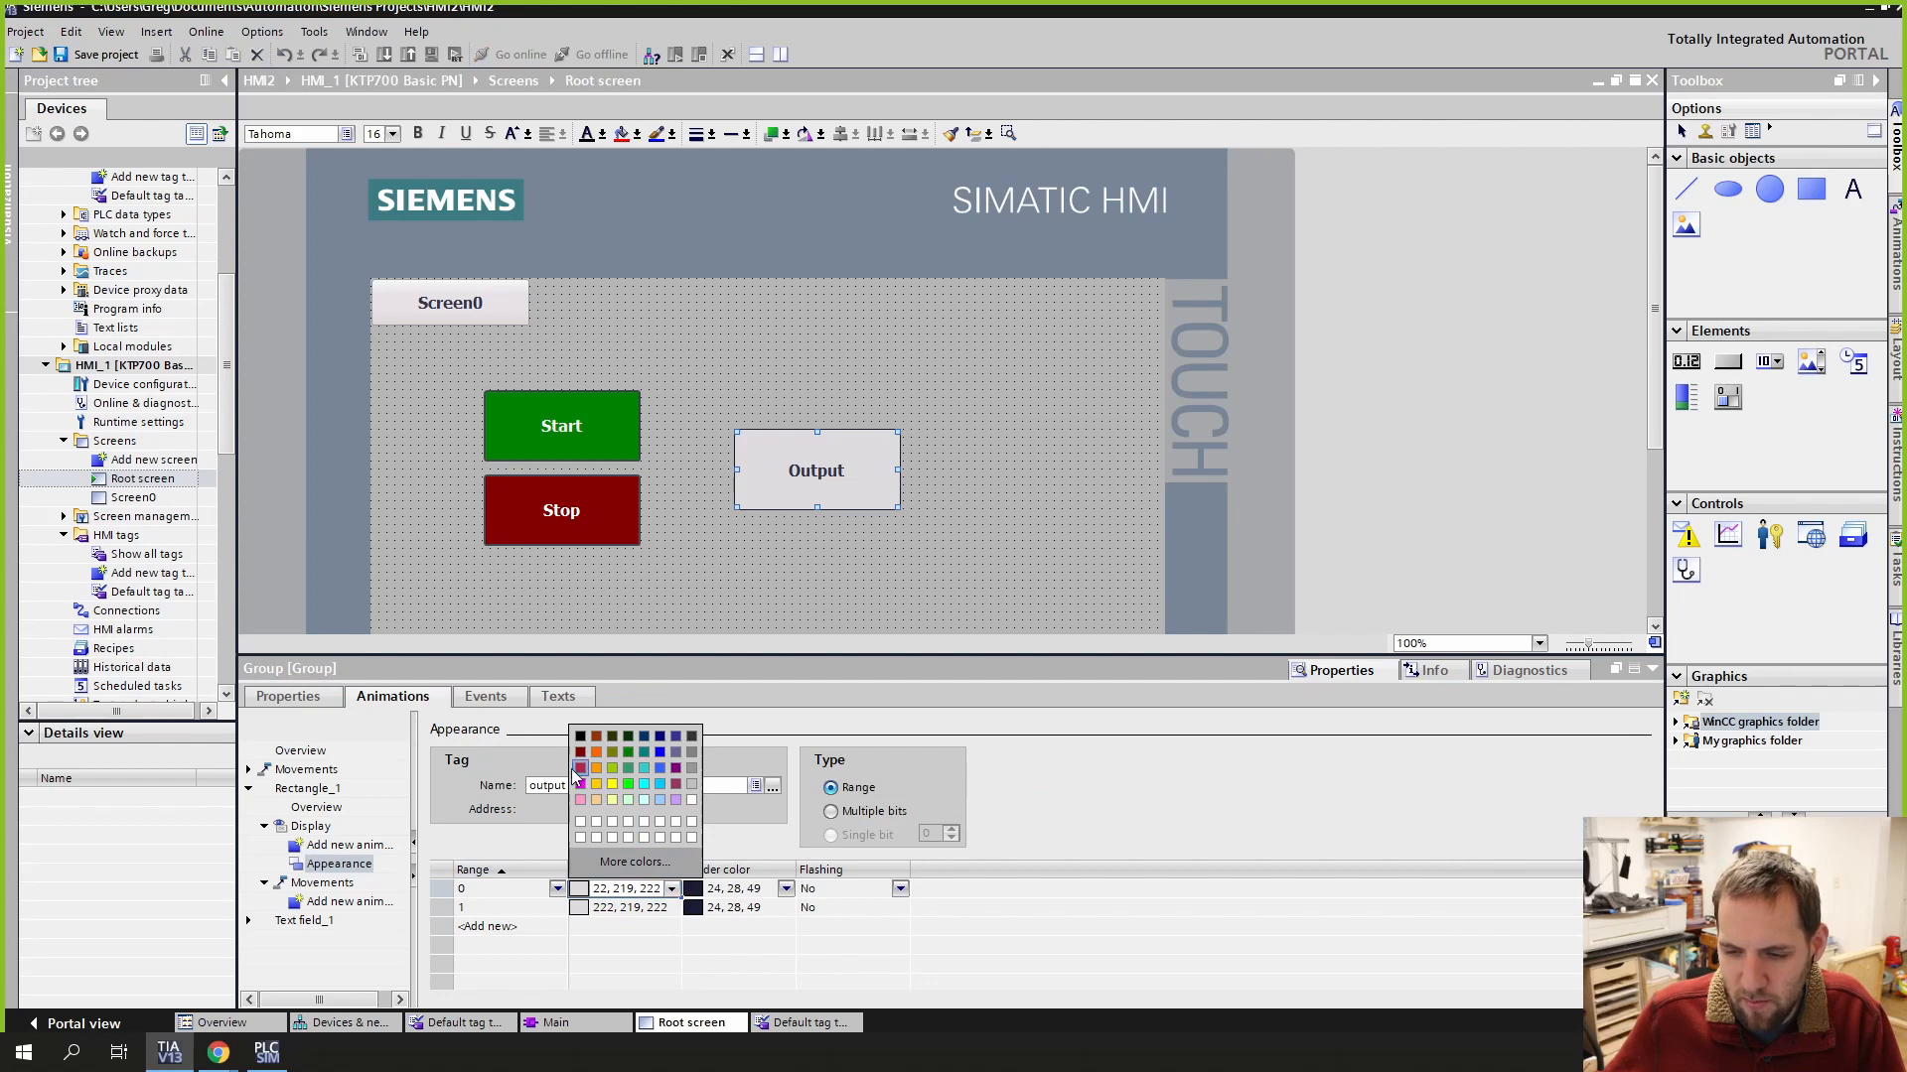
click(580, 768)
click(620, 907)
click(672, 907)
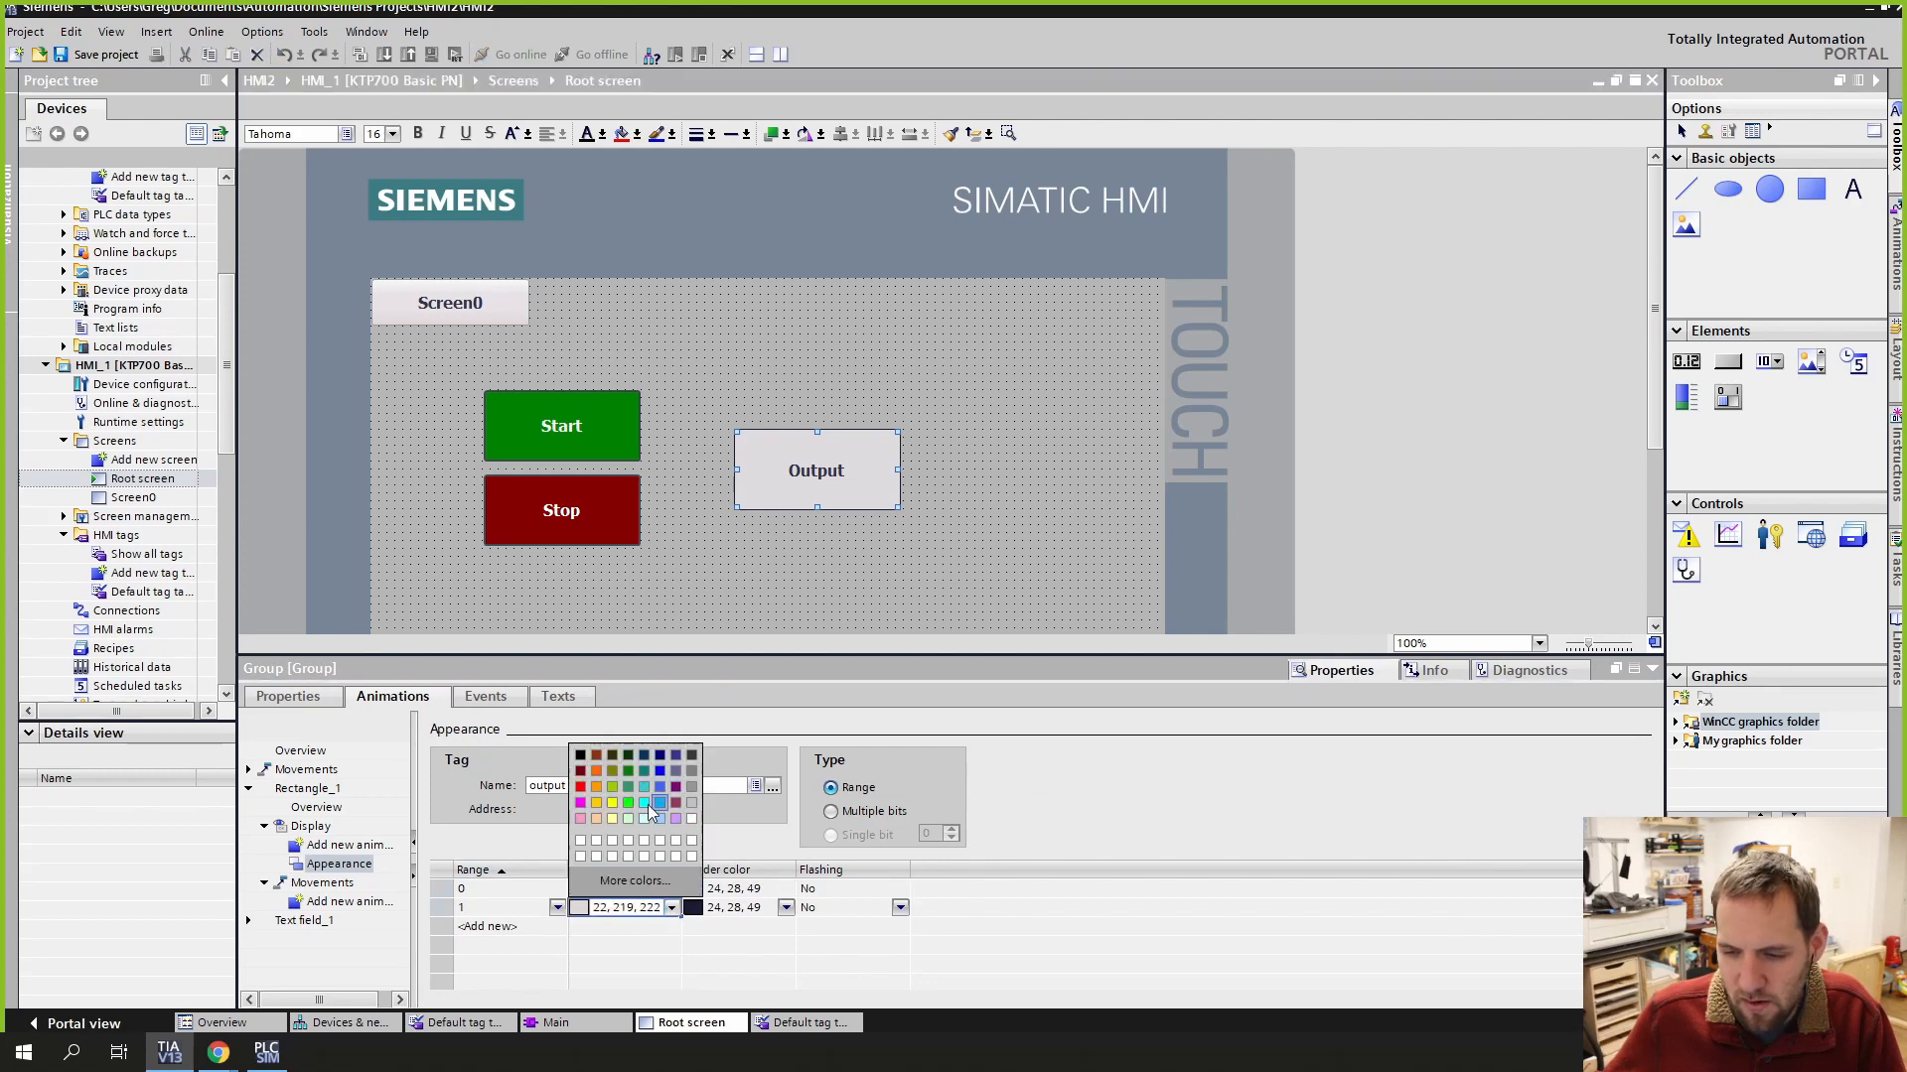
click(625, 803)
click(701, 568)
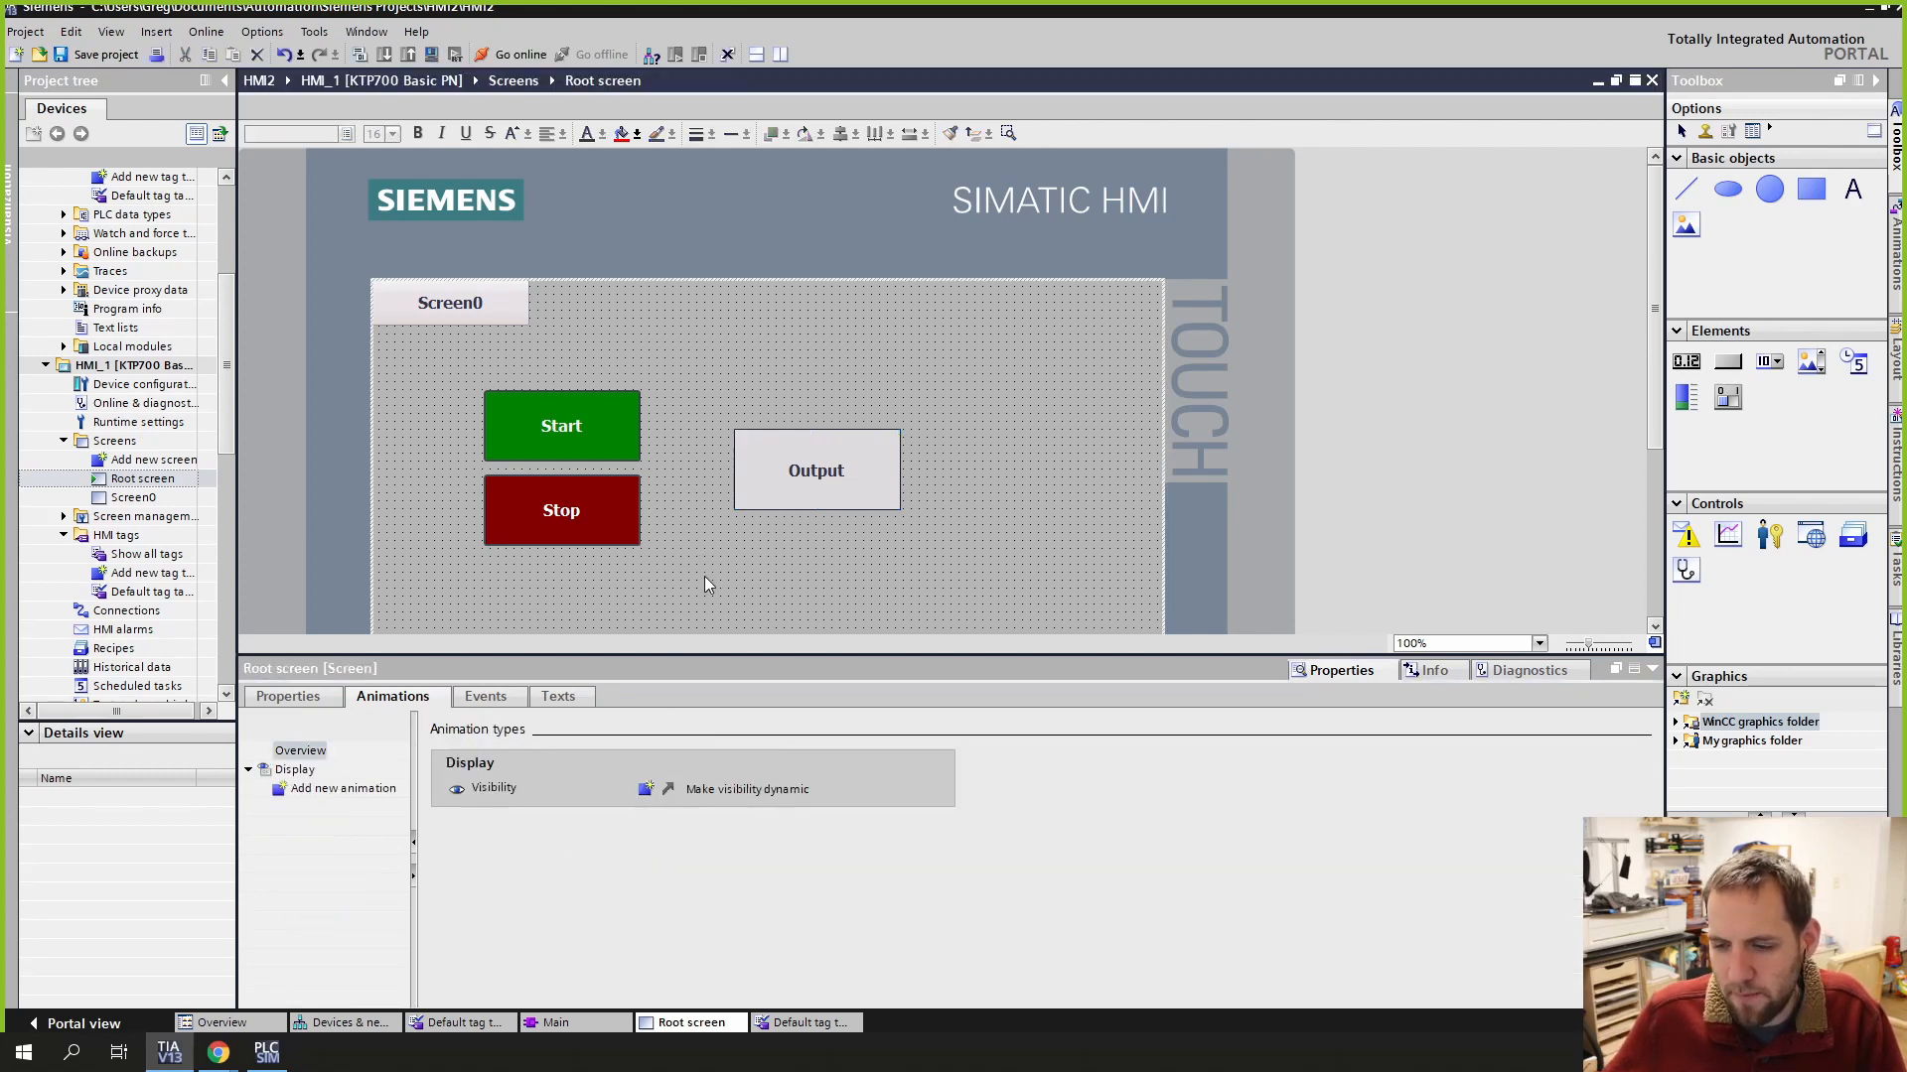
click(776, 471)
click(706, 512)
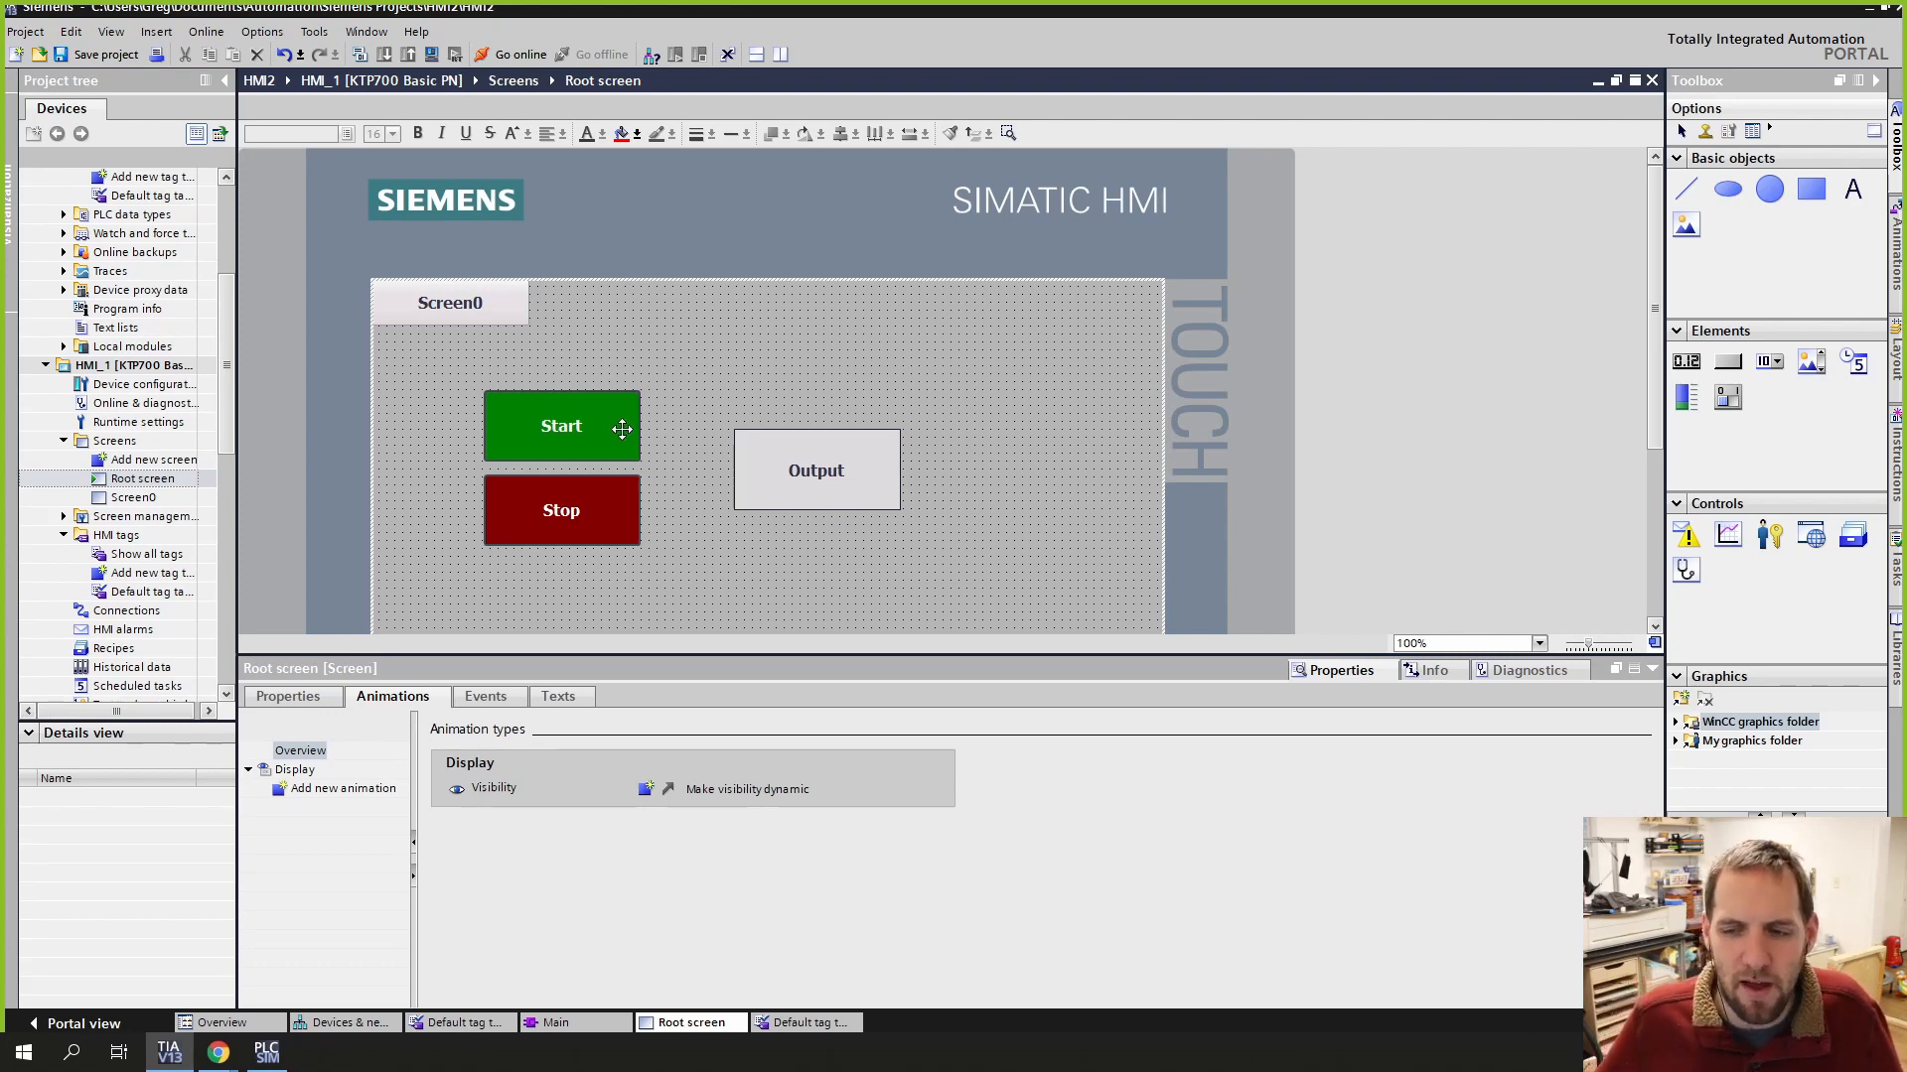
click(758, 455)
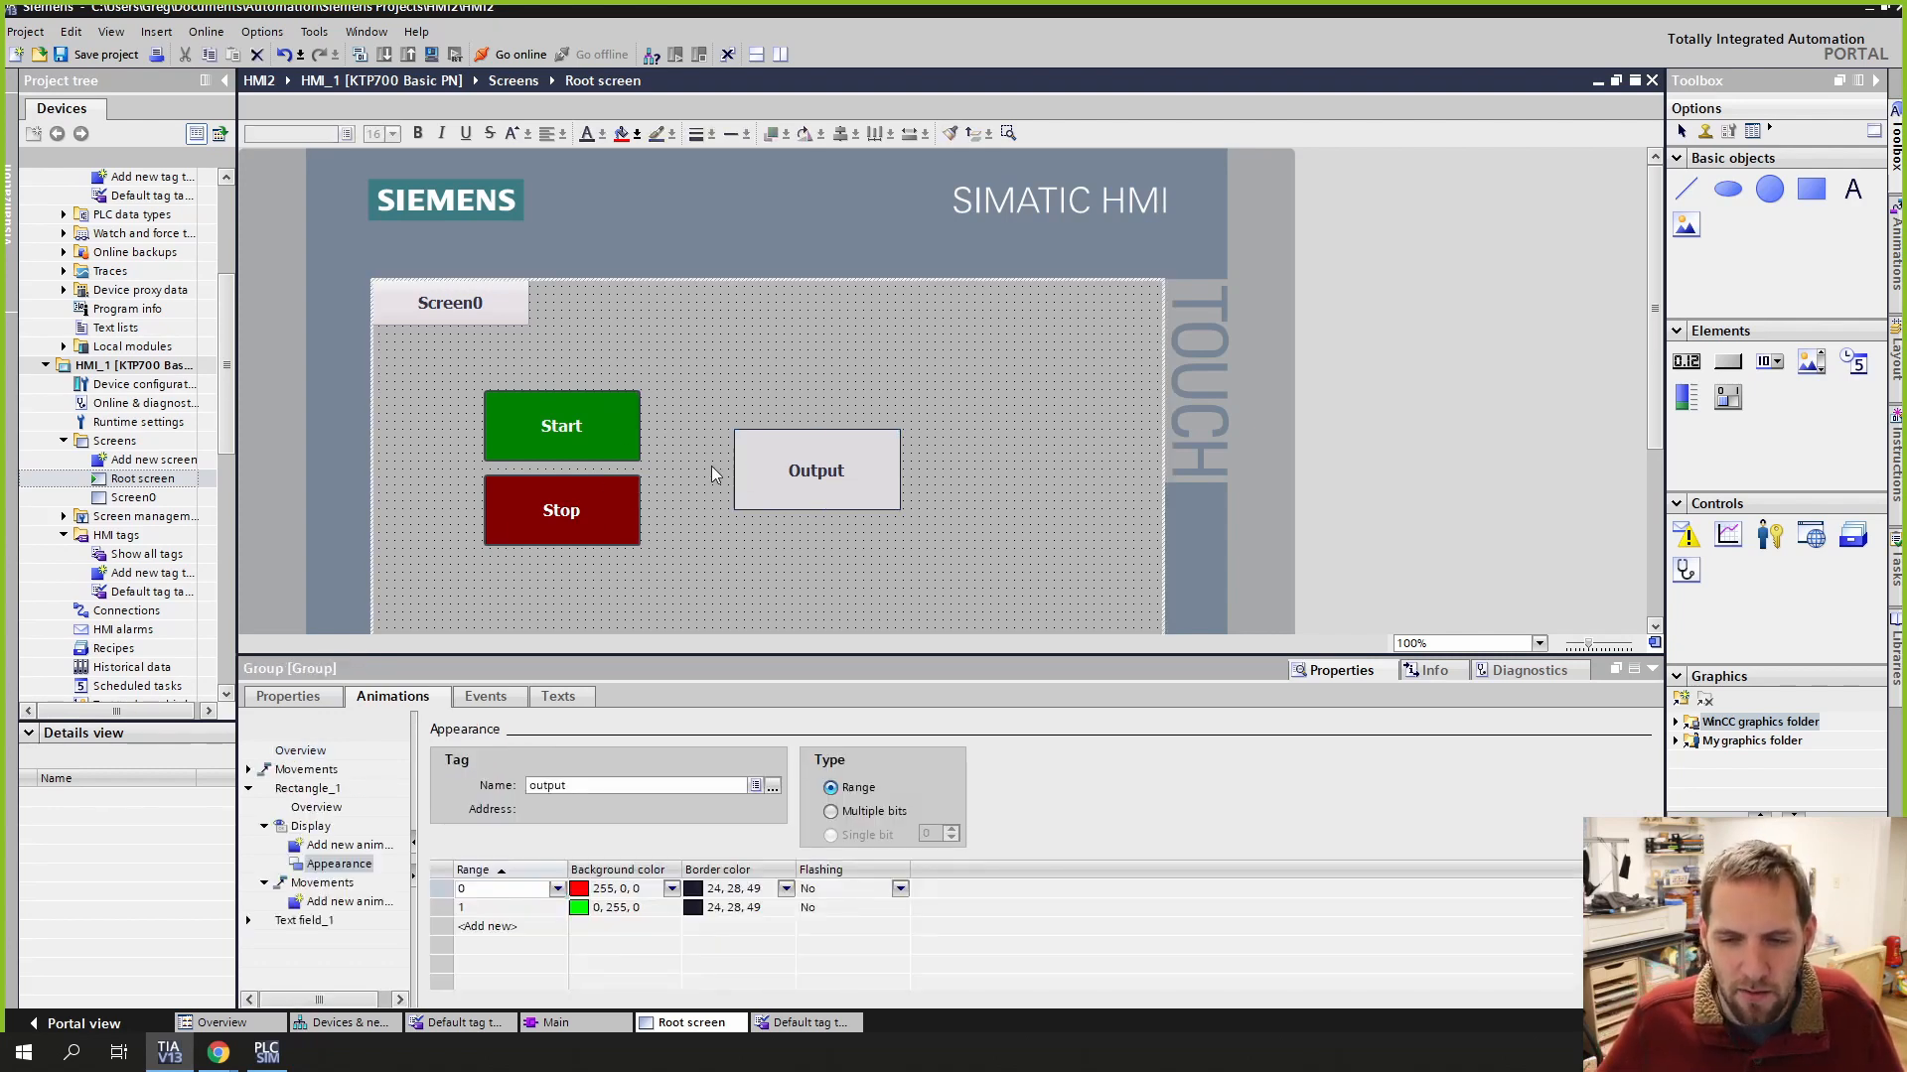
click(712, 474)
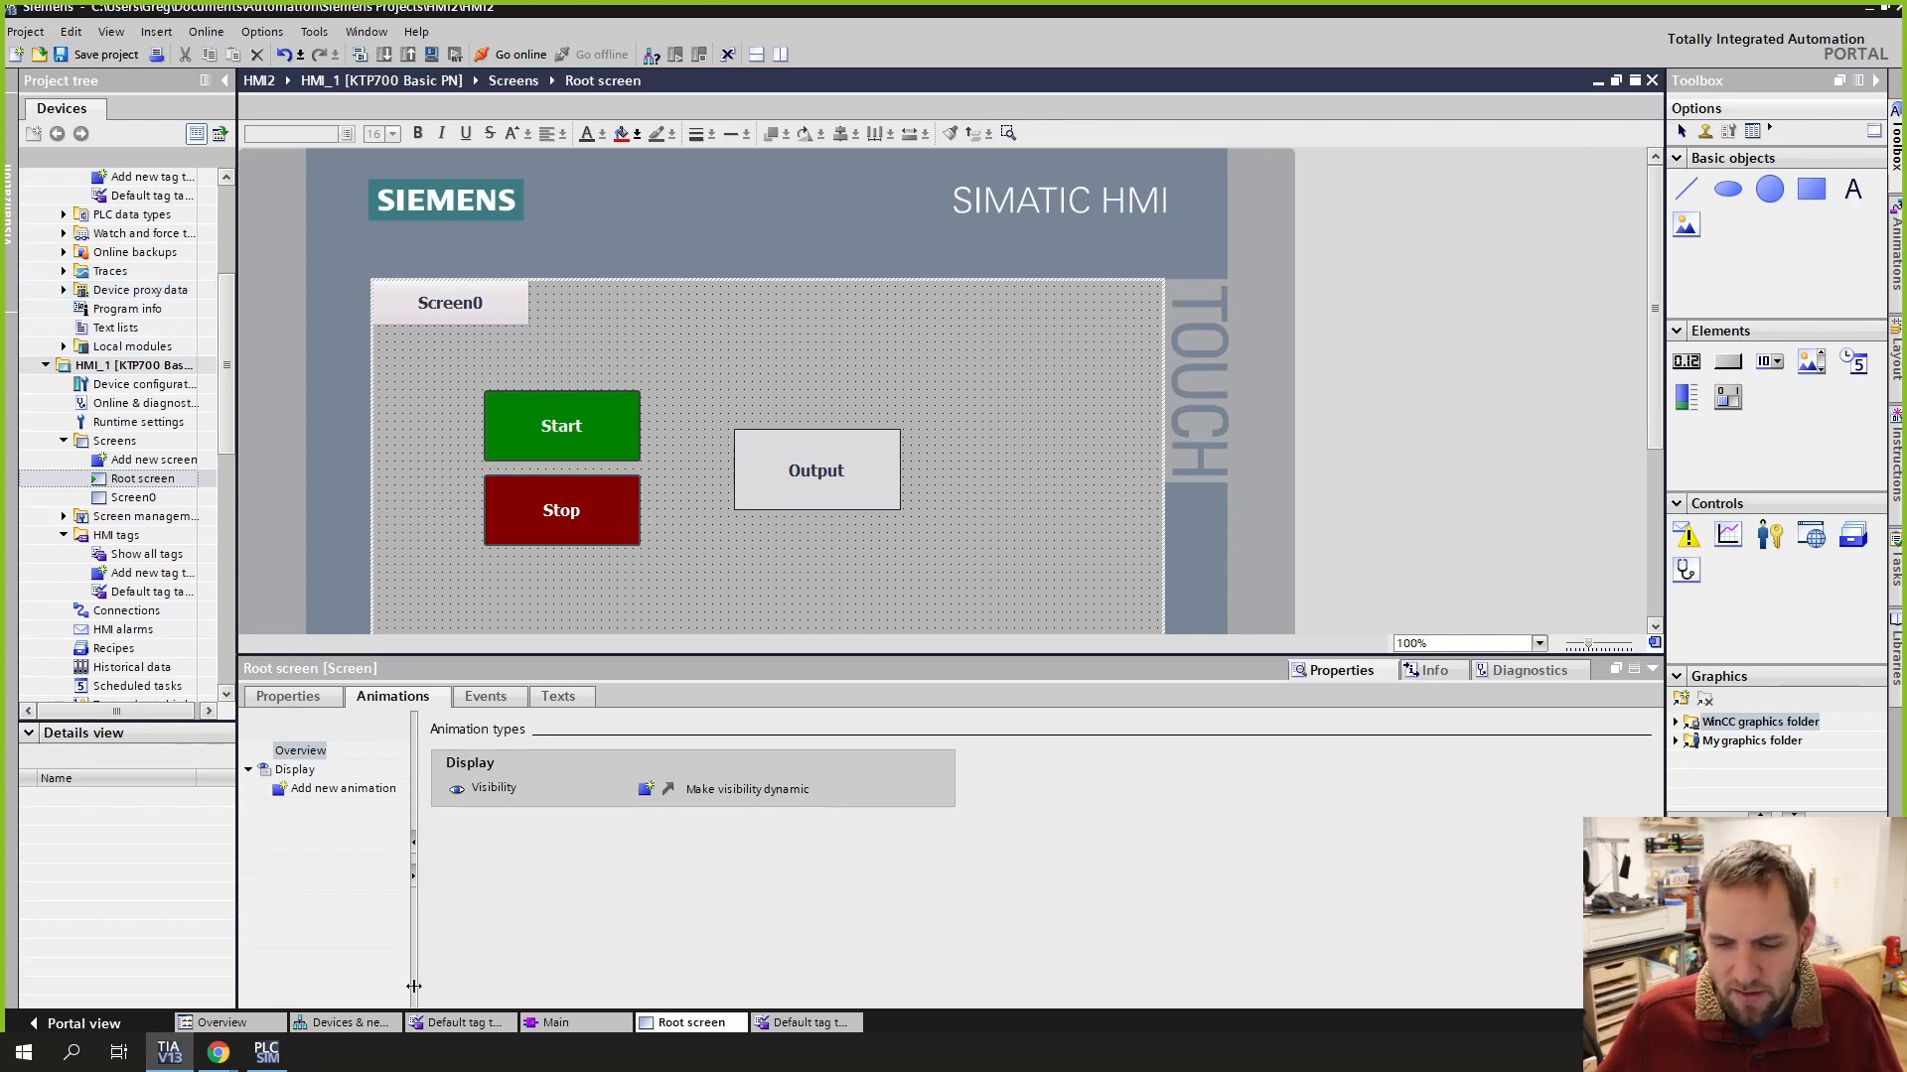
Step: Start the runtime simulation of the HMI_1 device
click(266, 1052)
click(720, 586)
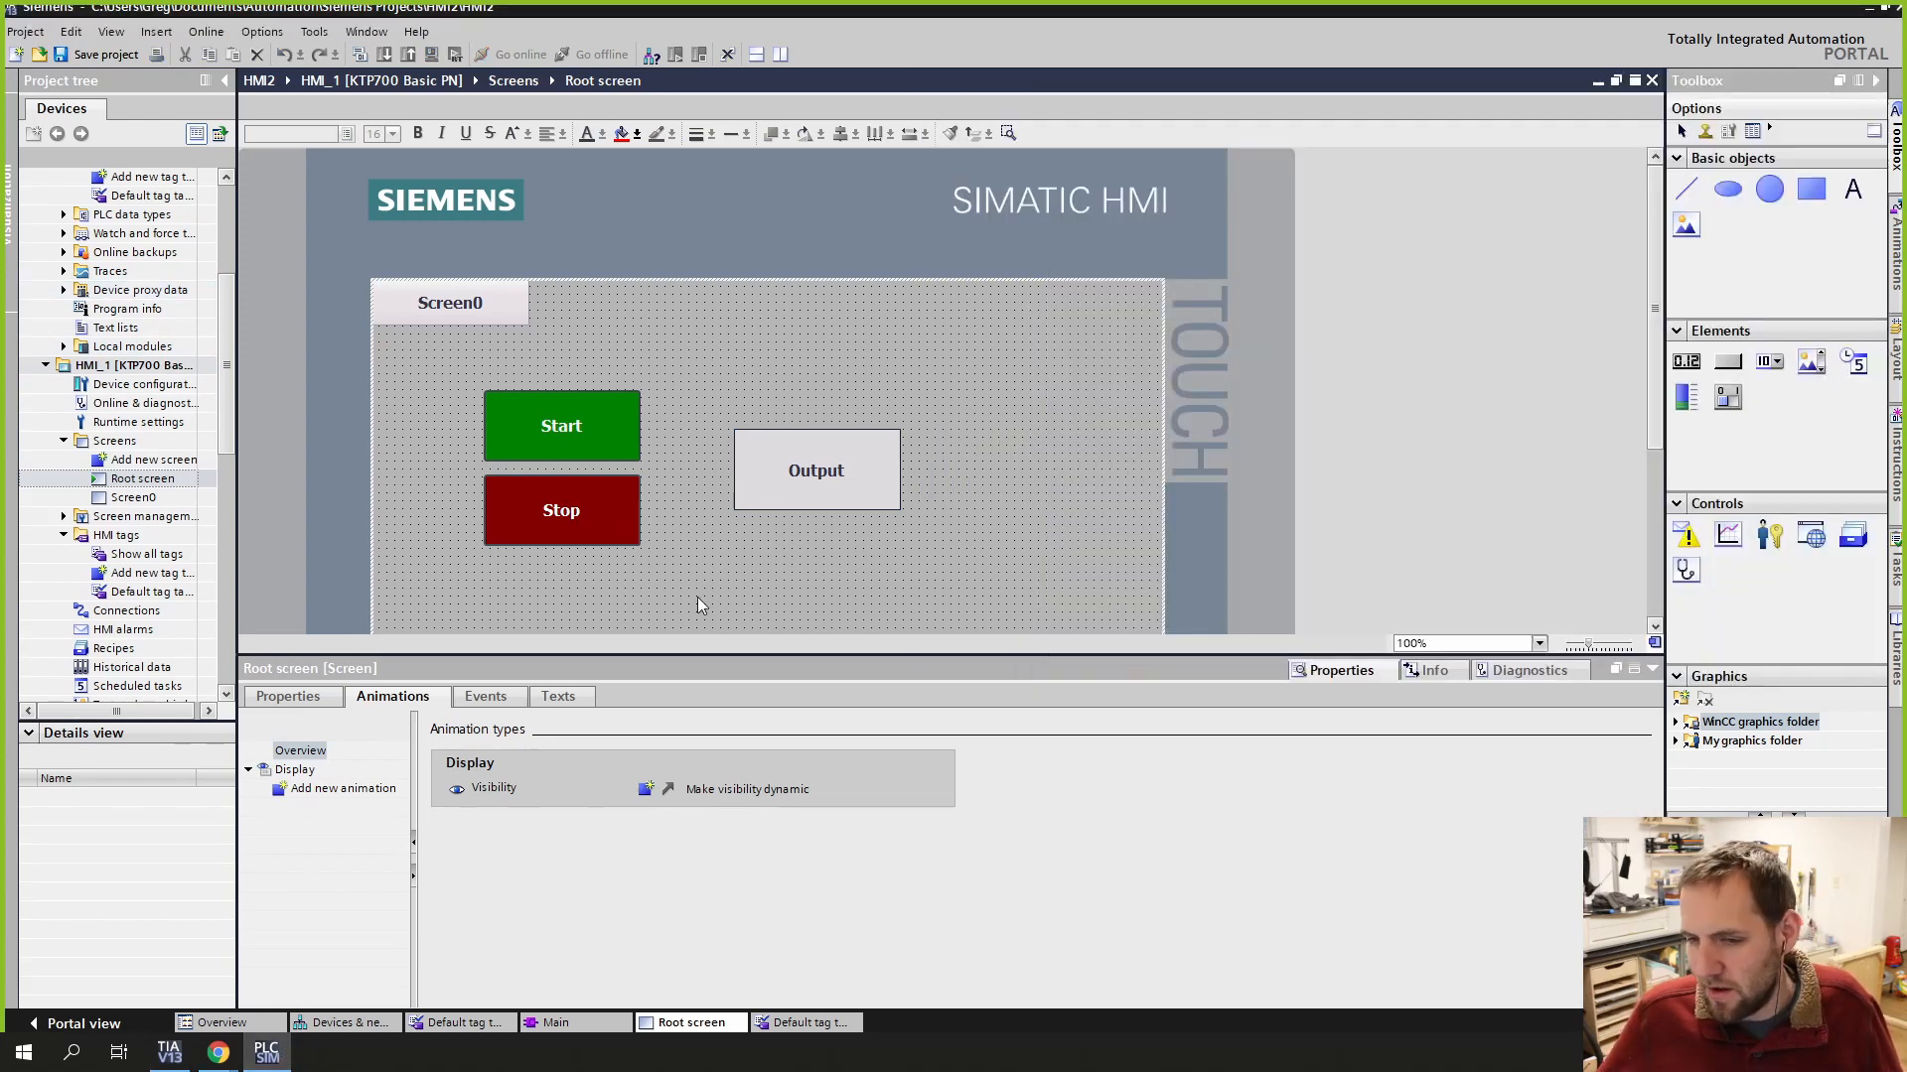
right_click(121, 368)
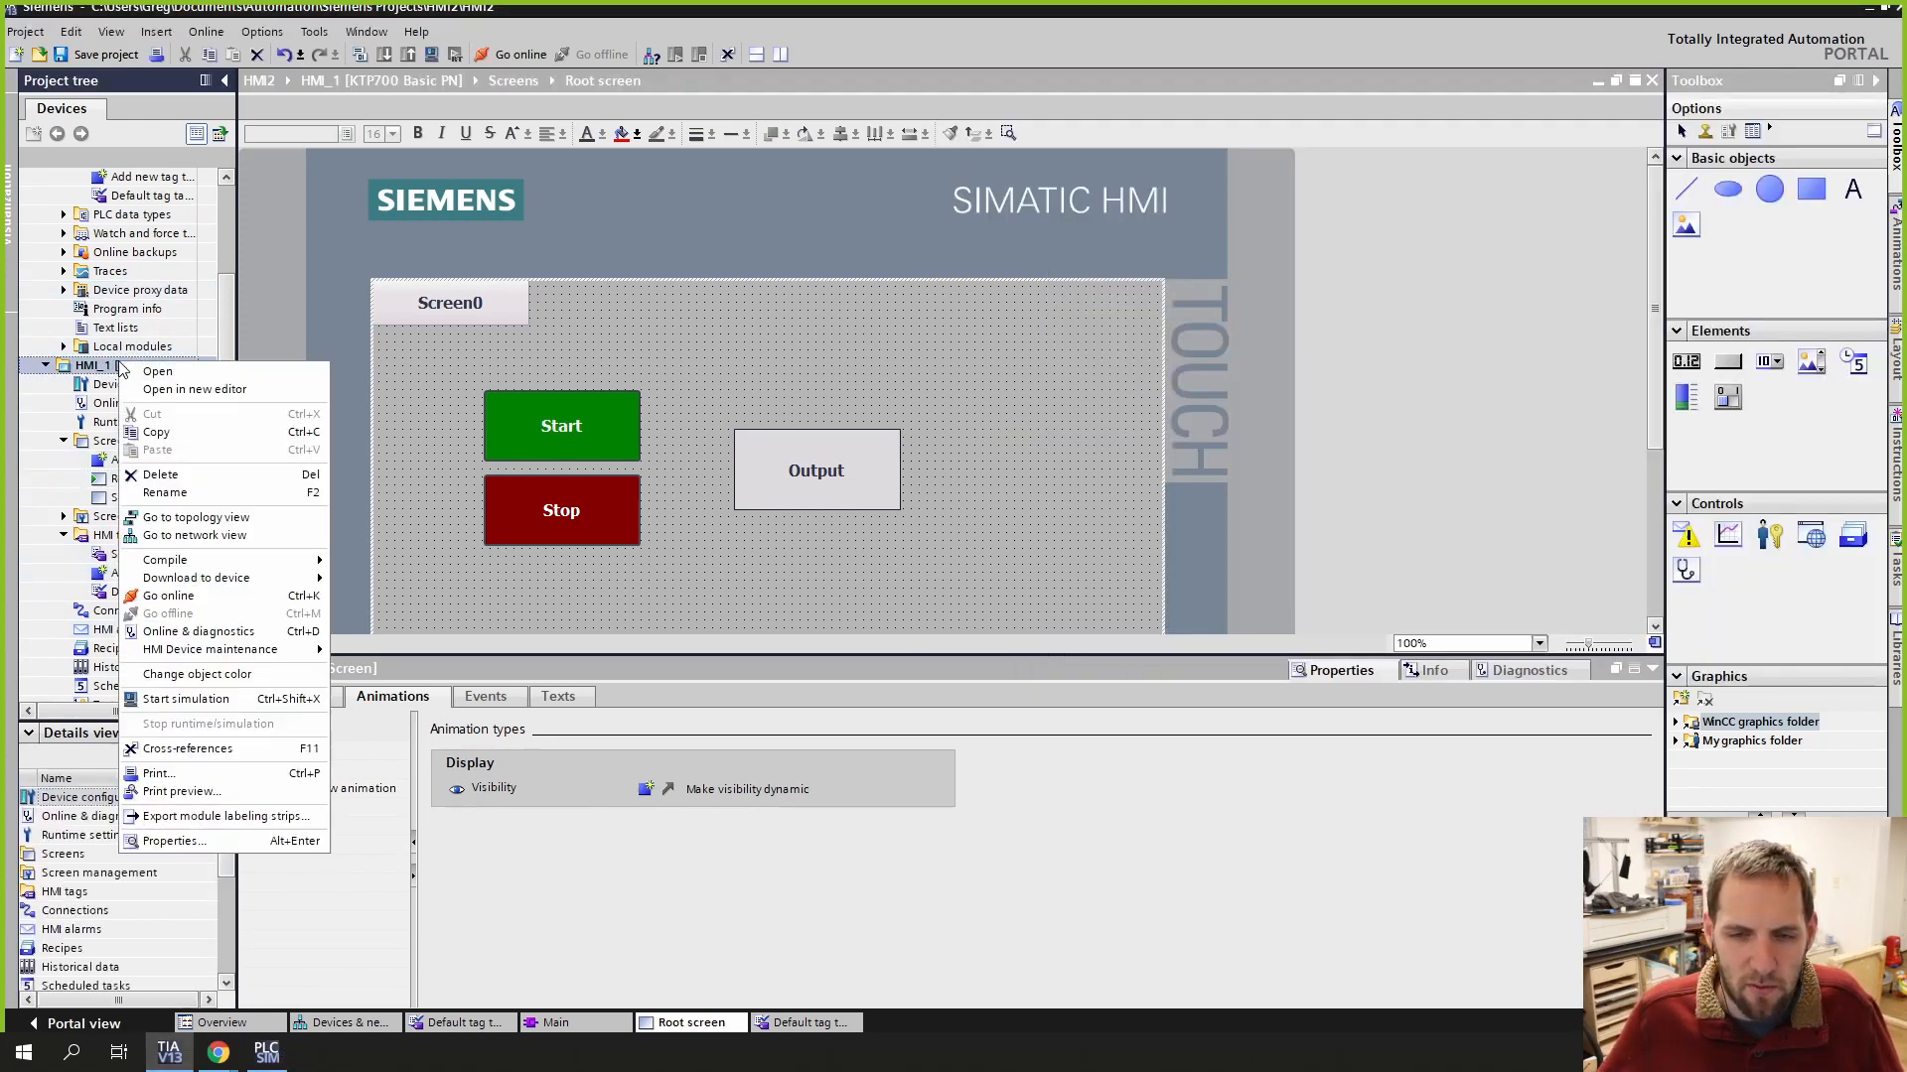
click(110, 365)
right_click(110, 365)
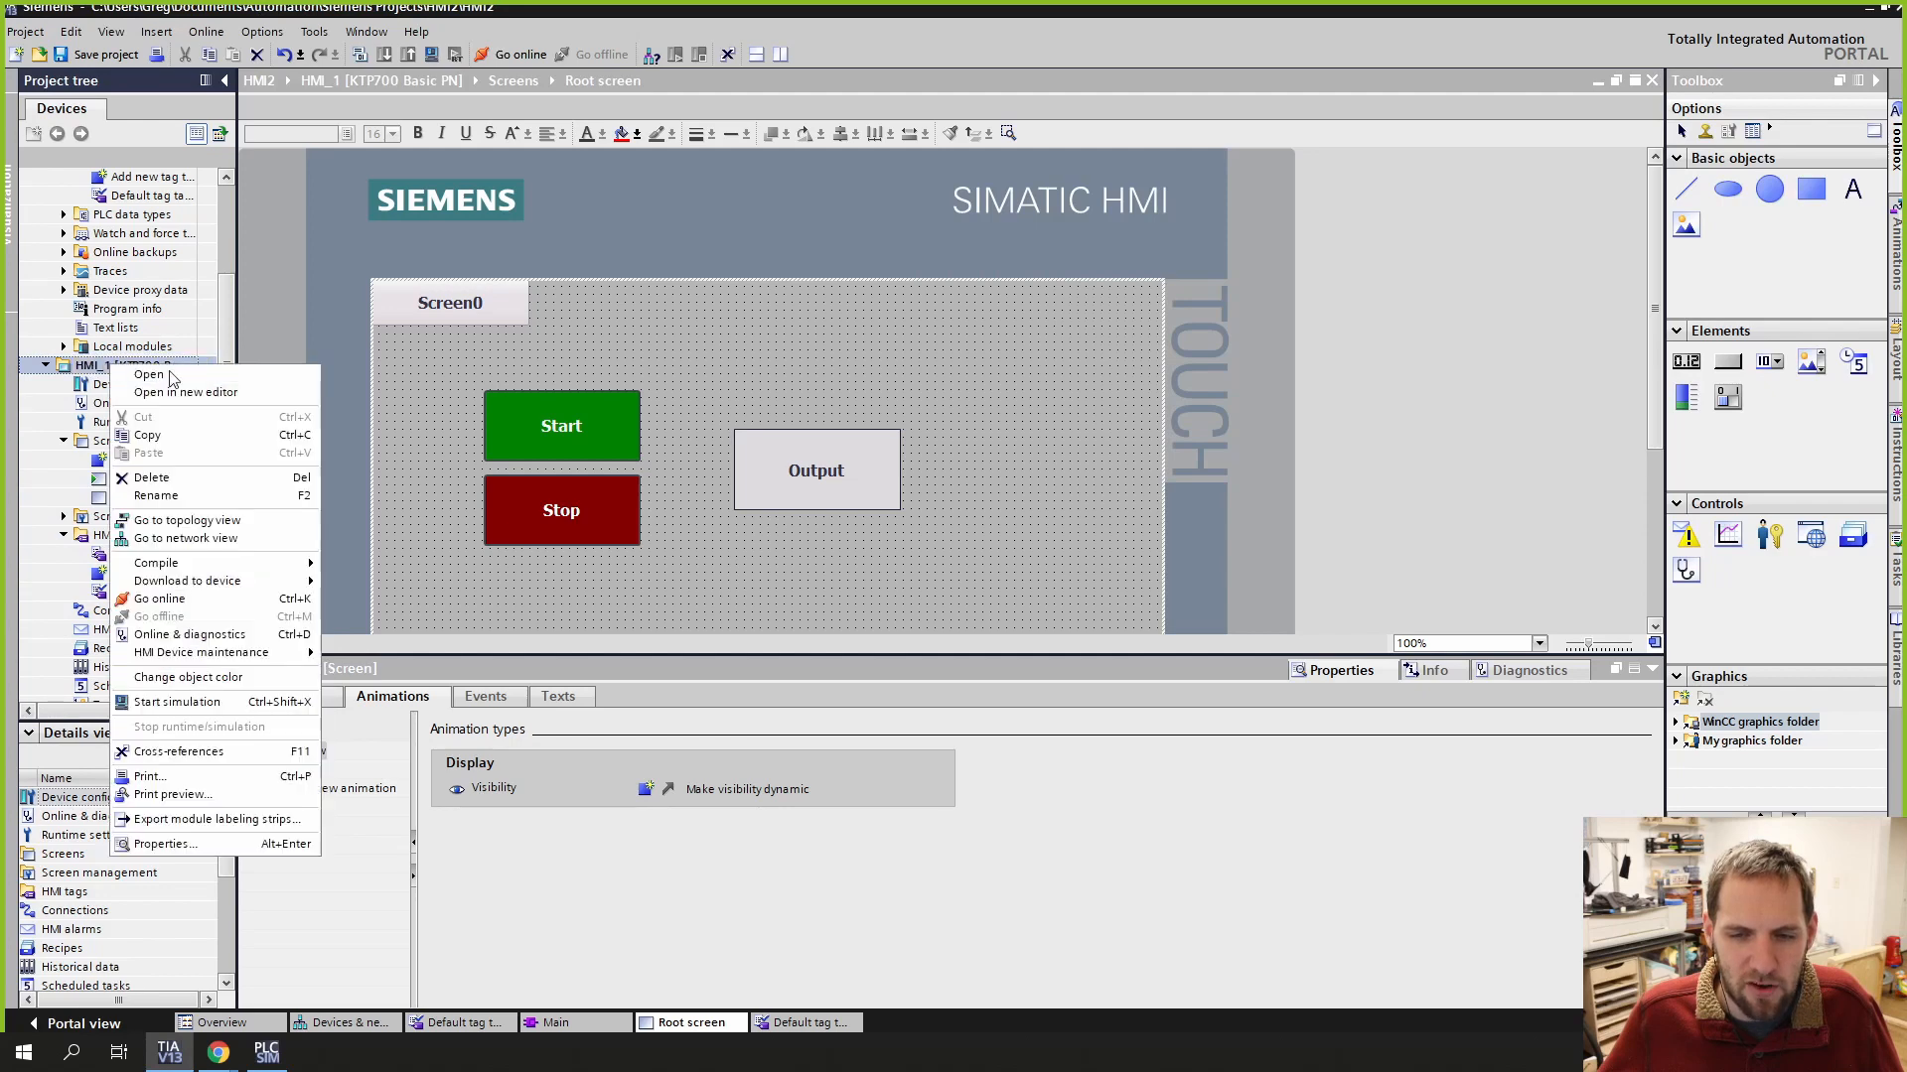
mouse_move(237, 585)
click(177, 702)
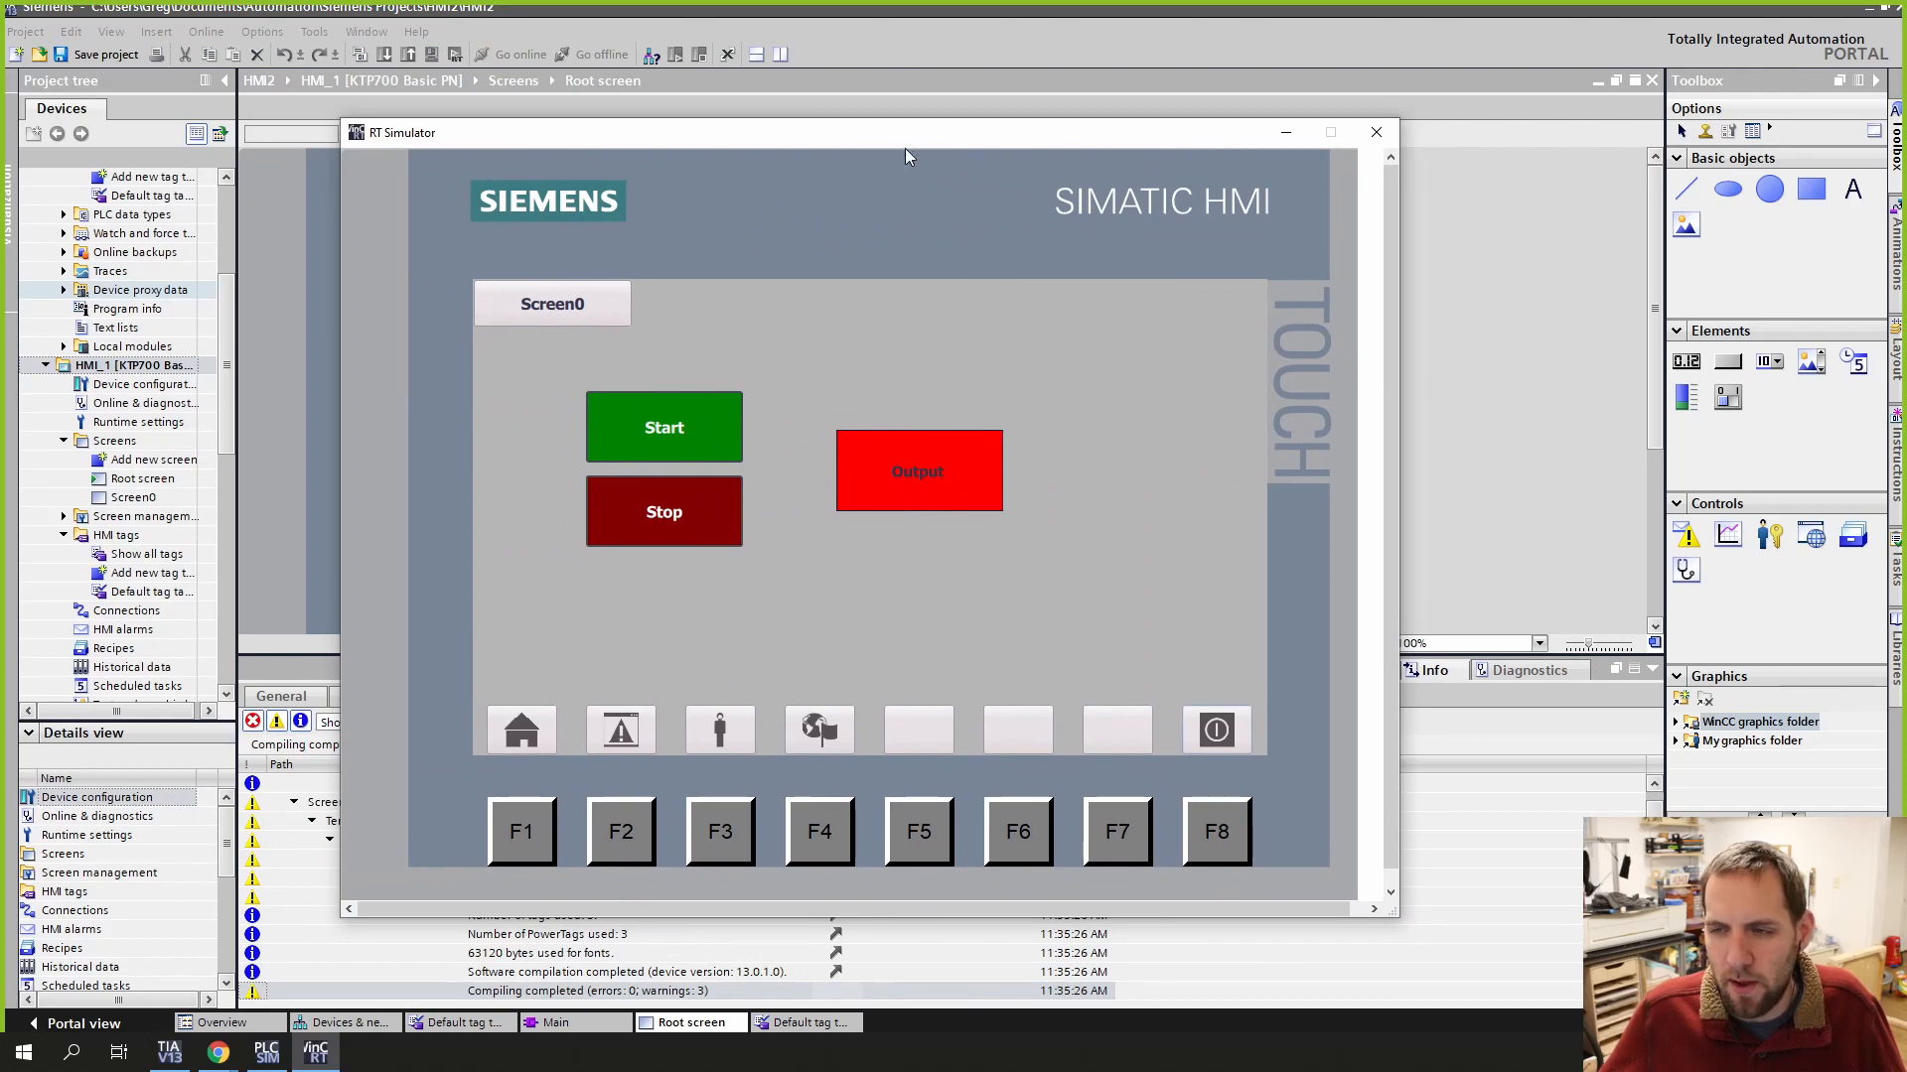
Step: Move the RT Simulator window aside and test the Stop button on the simulated HMI screen
drag(905, 151, 1345, 98)
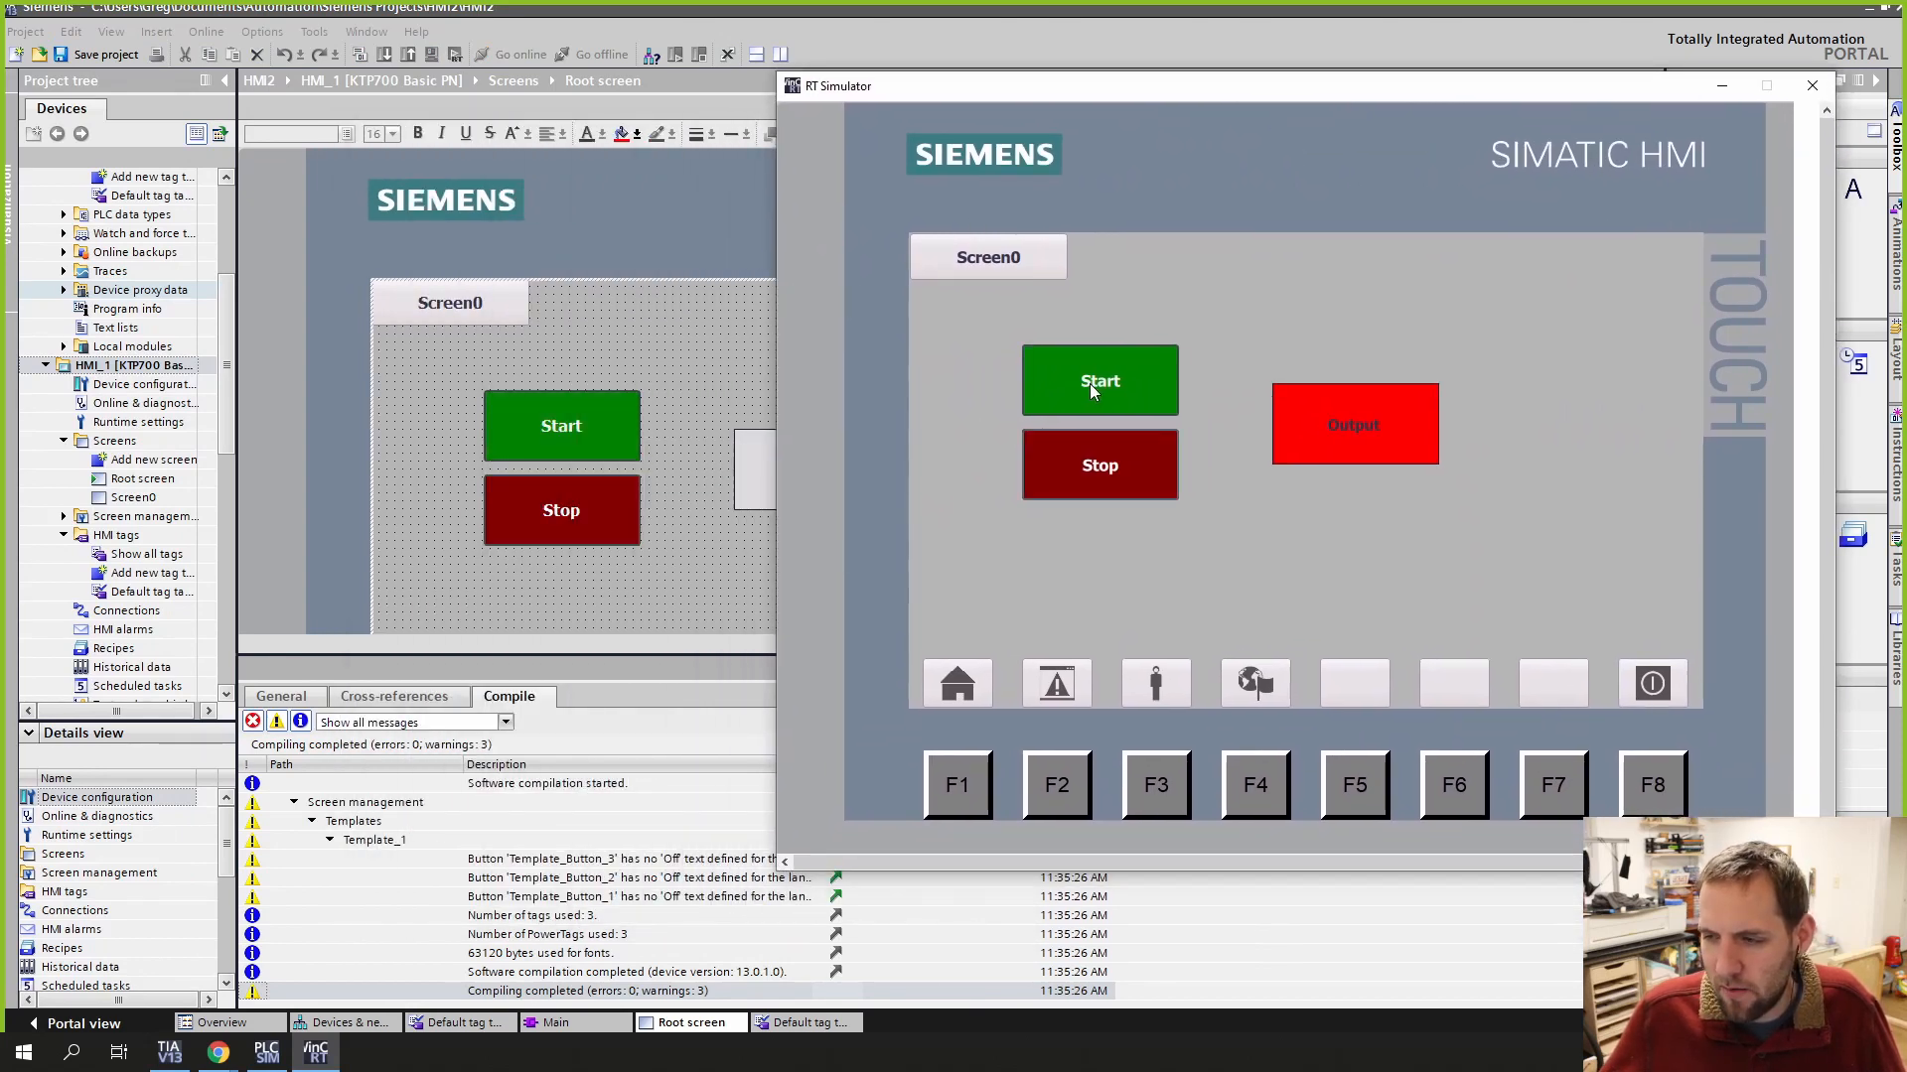
click(1064, 463)
click(1057, 459)
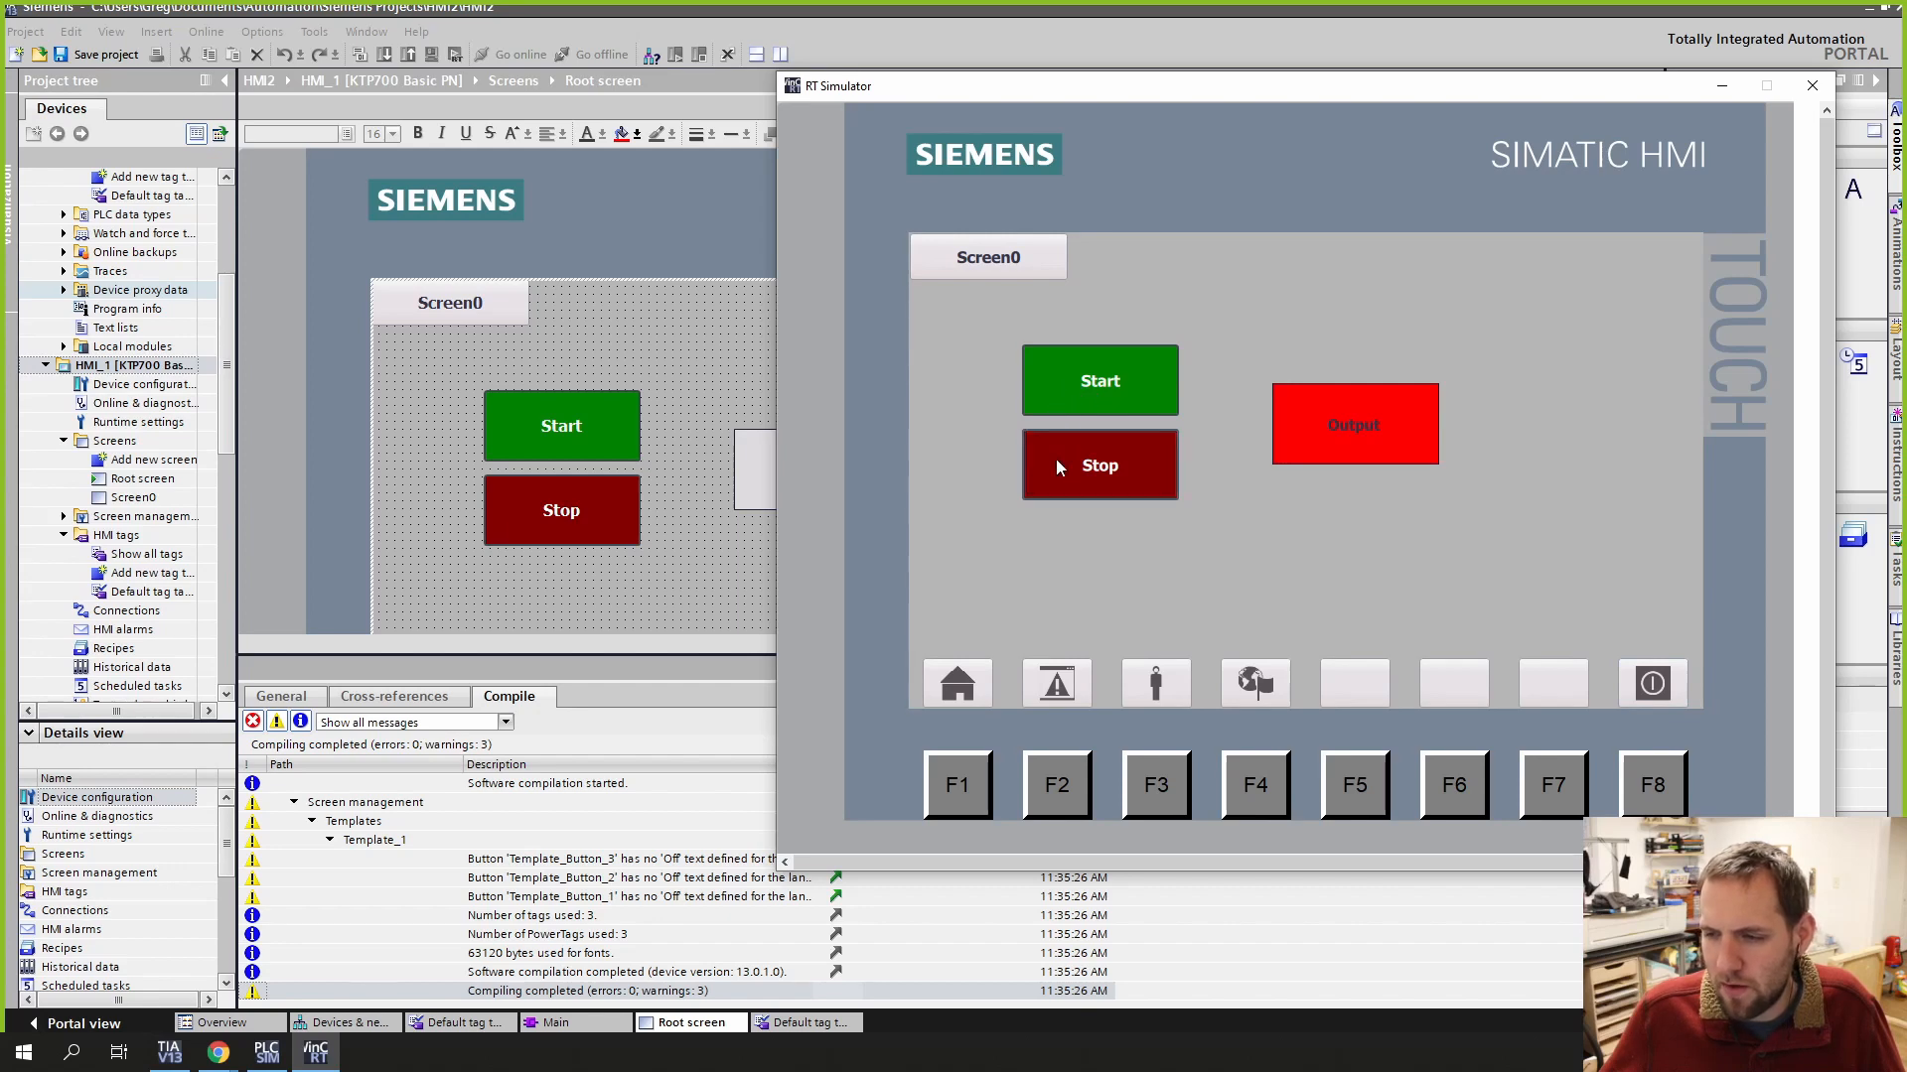
Step: Switch to S7-PLCSIM, turn on the start input at %I0.0, and return to the TIA Portal project
click(709, 387)
click(316, 1052)
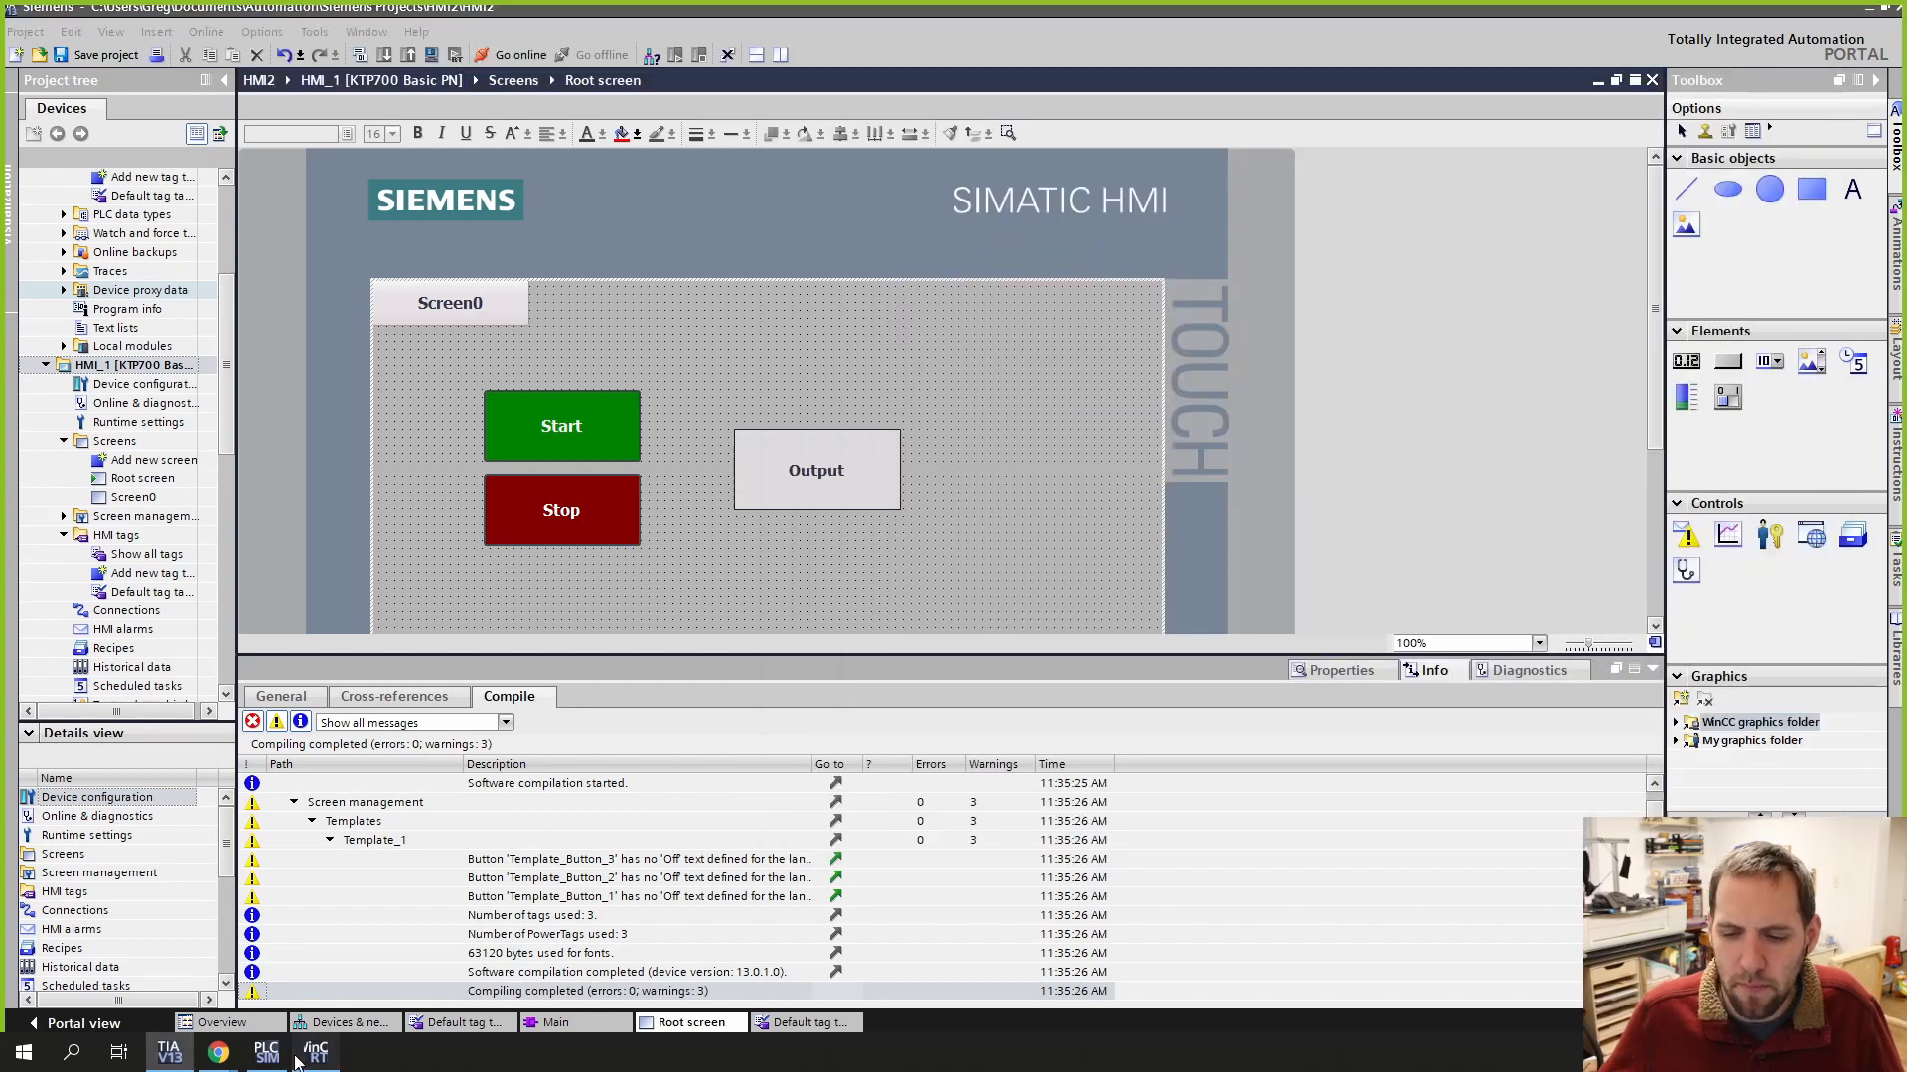
click(268, 1053)
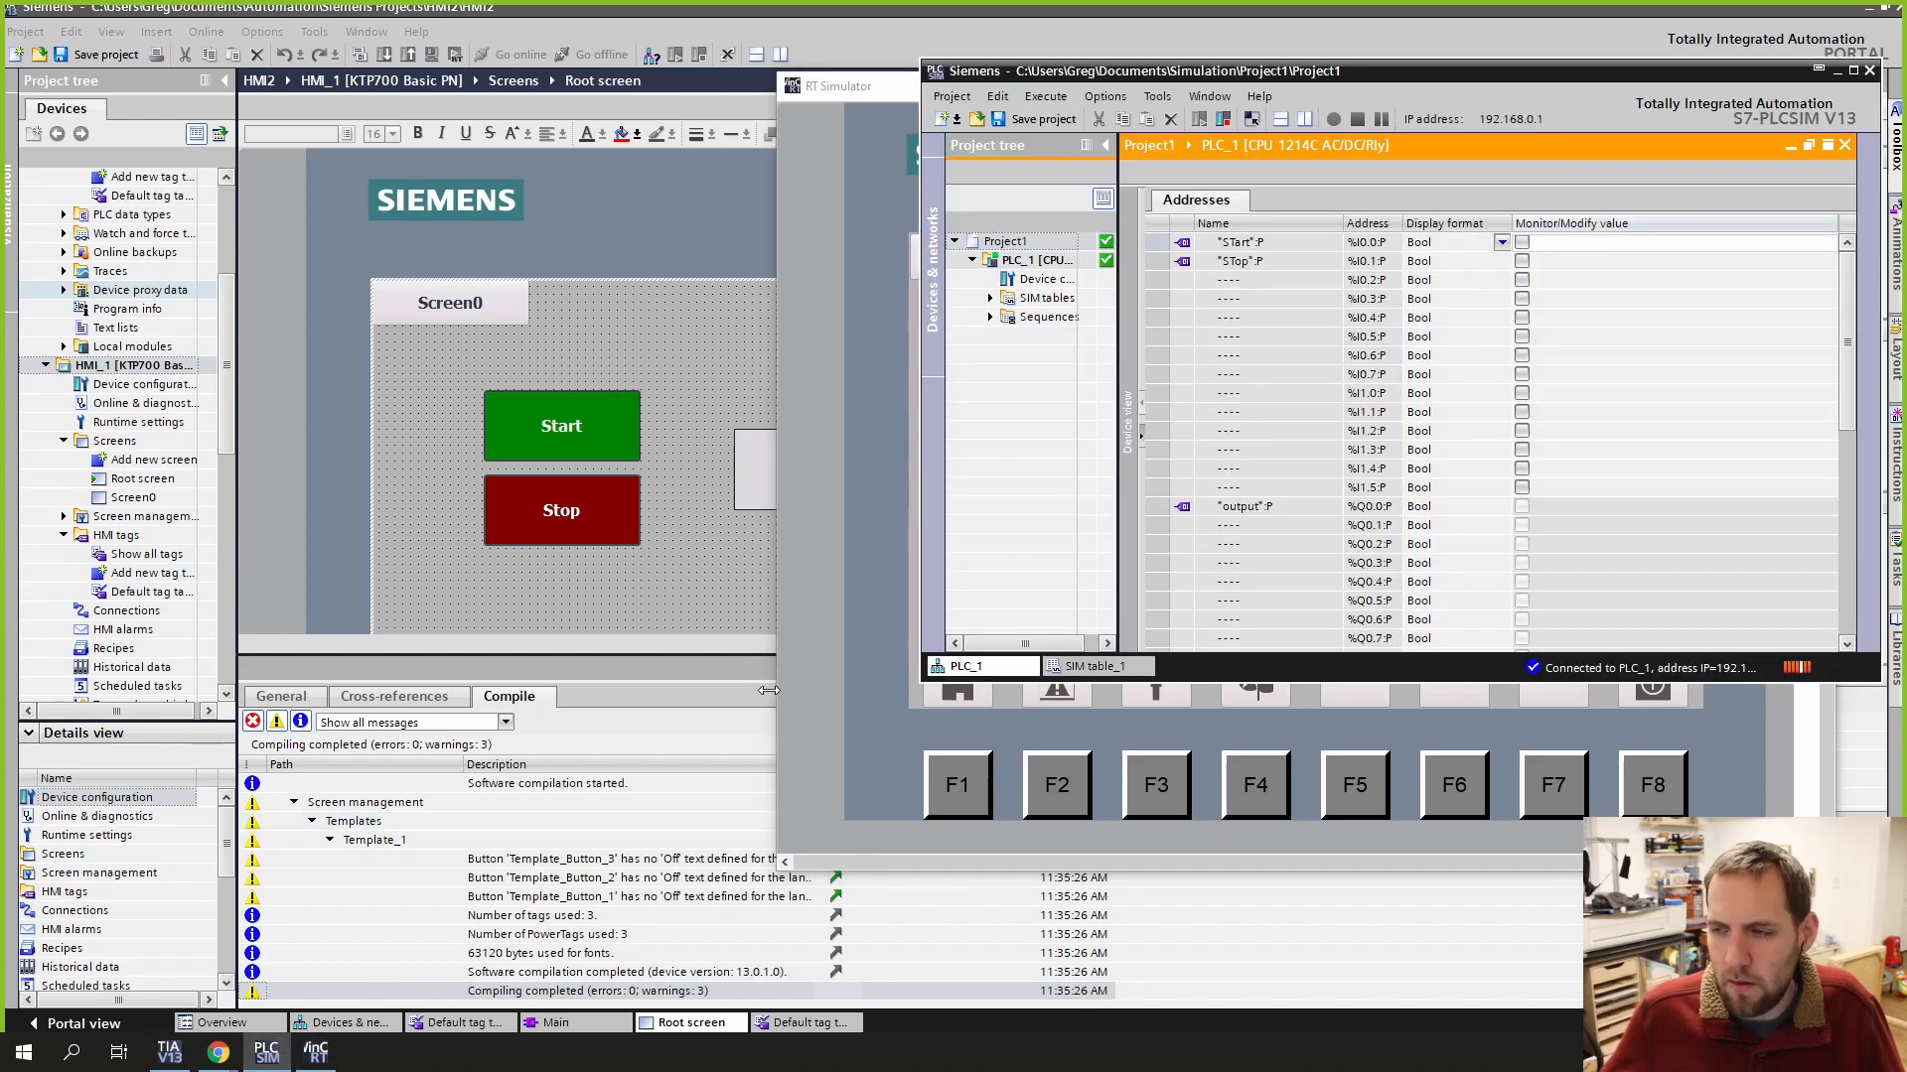
click(1521, 242)
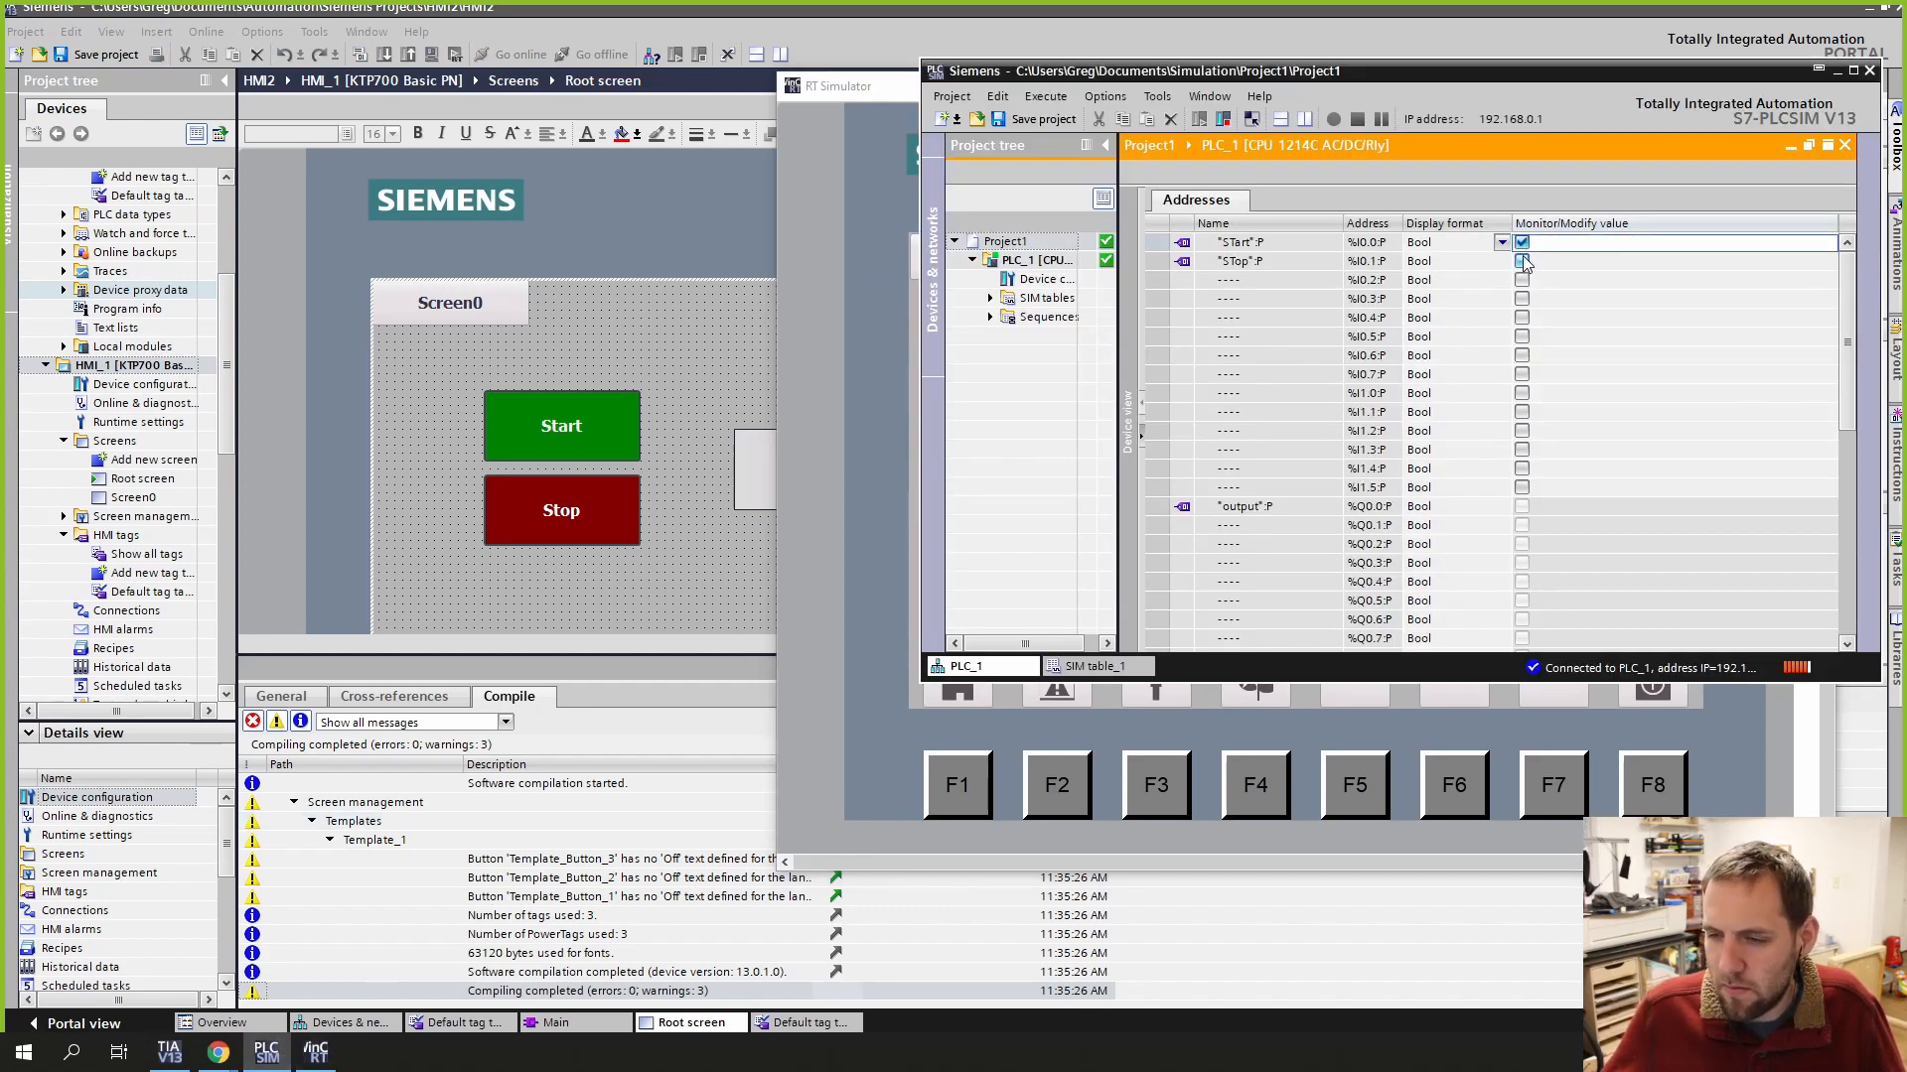
click(760, 370)
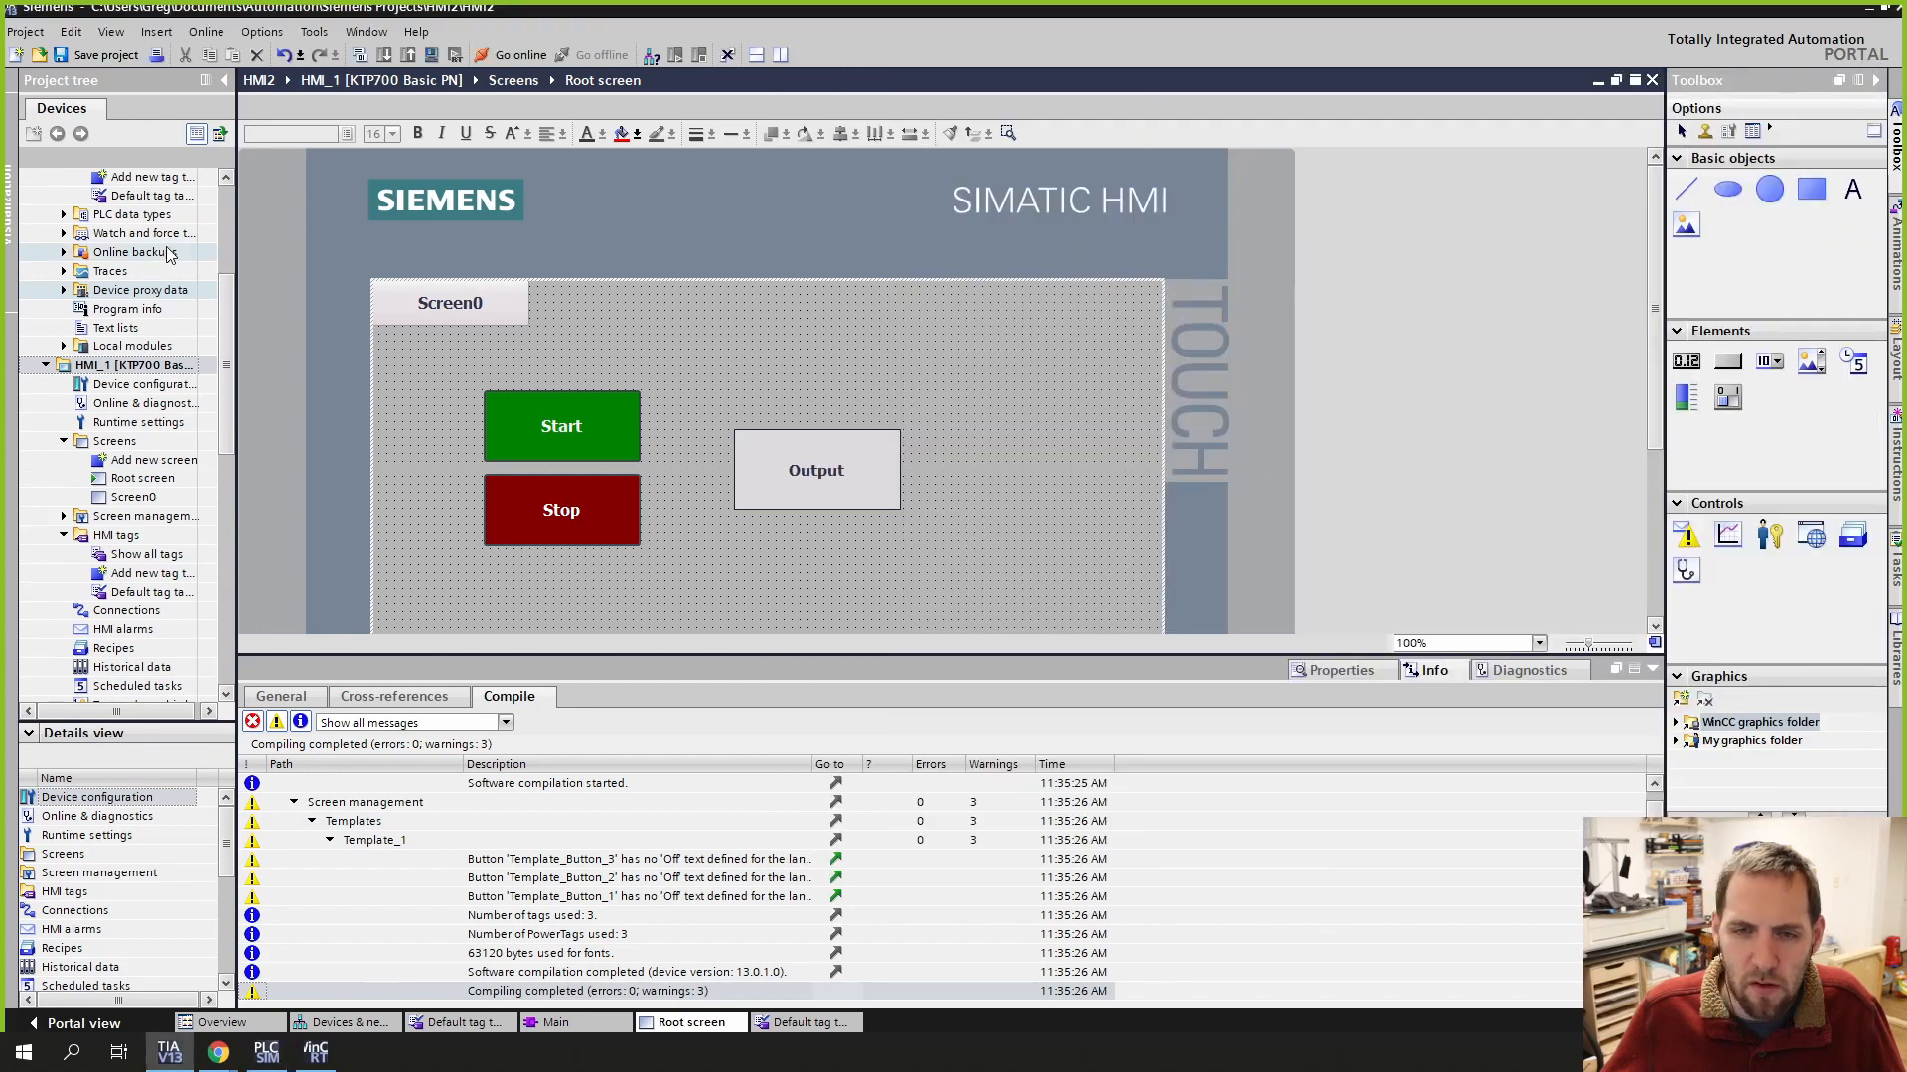
Step: Open the Main [OB1] block with online monitoring enabled and bring the RT Simulator to the front
scroll(168, 254, up, 5)
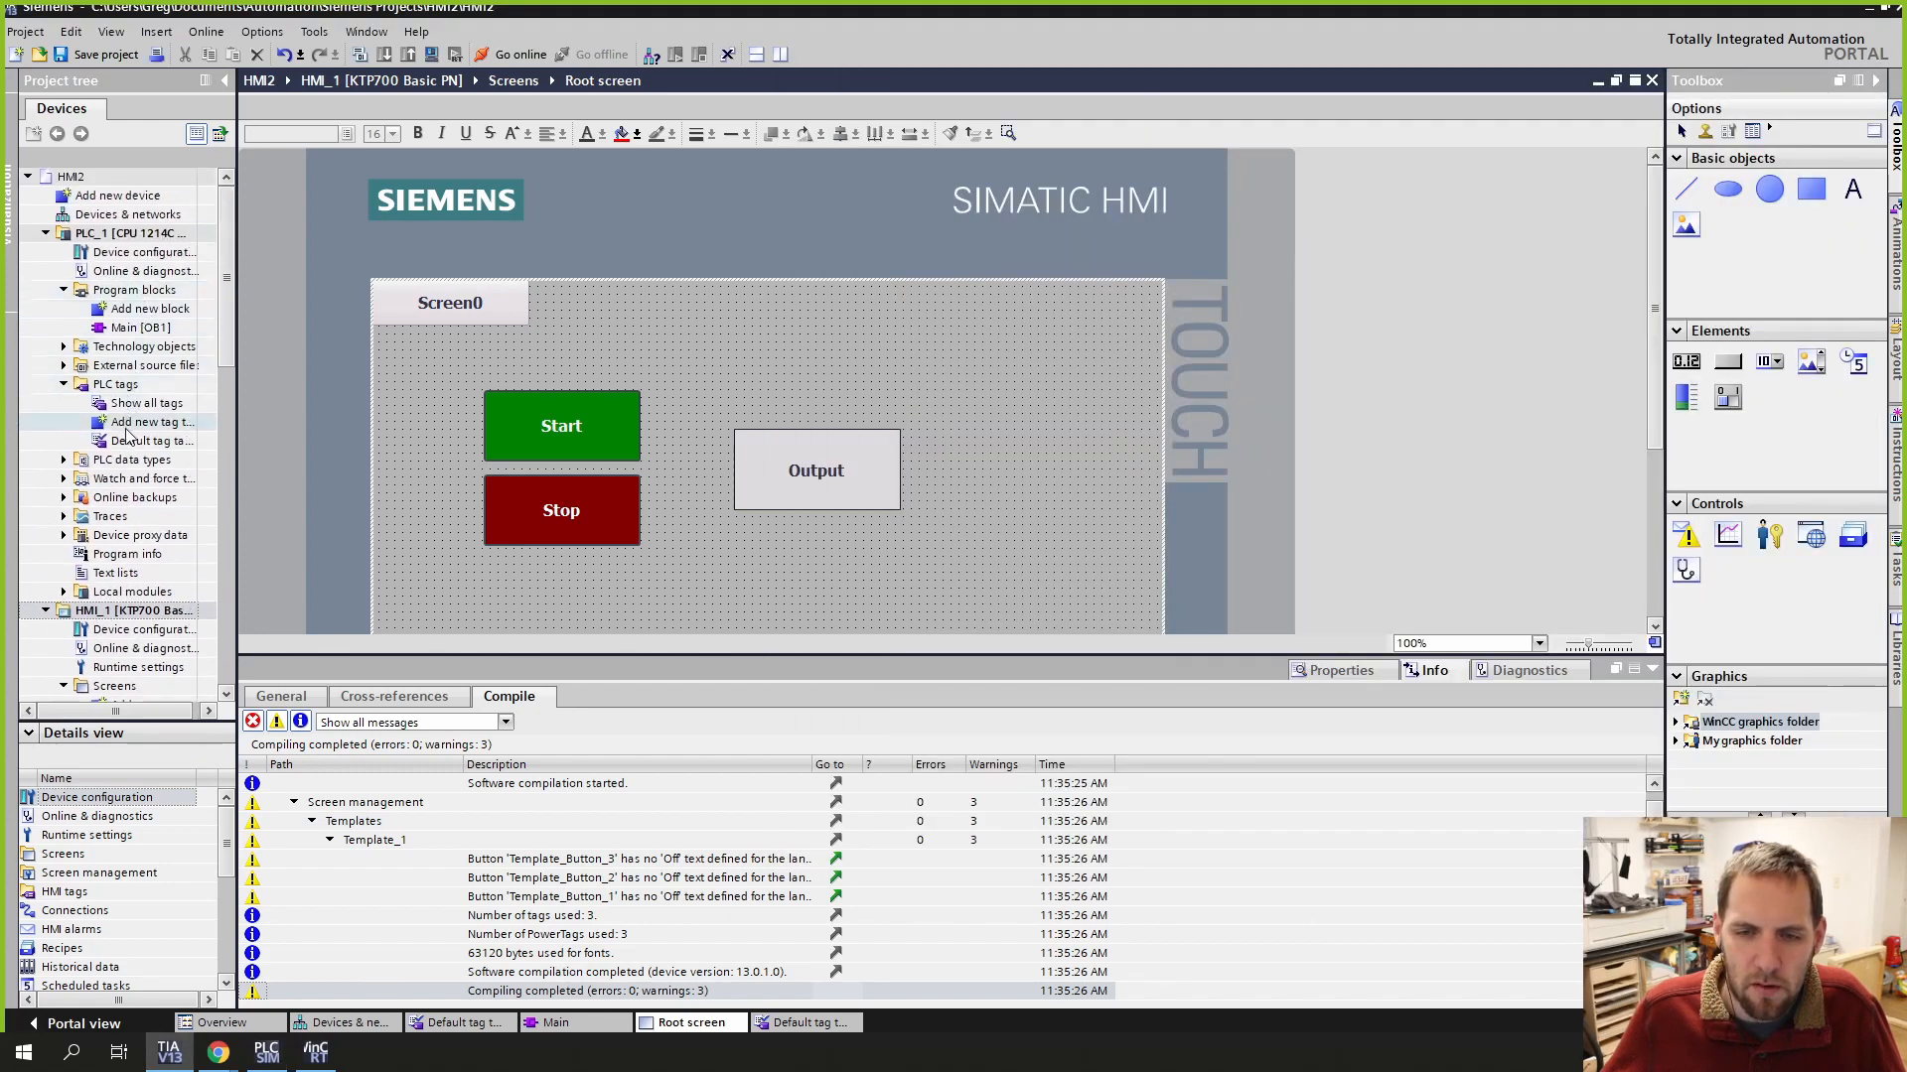
double_click(140, 328)
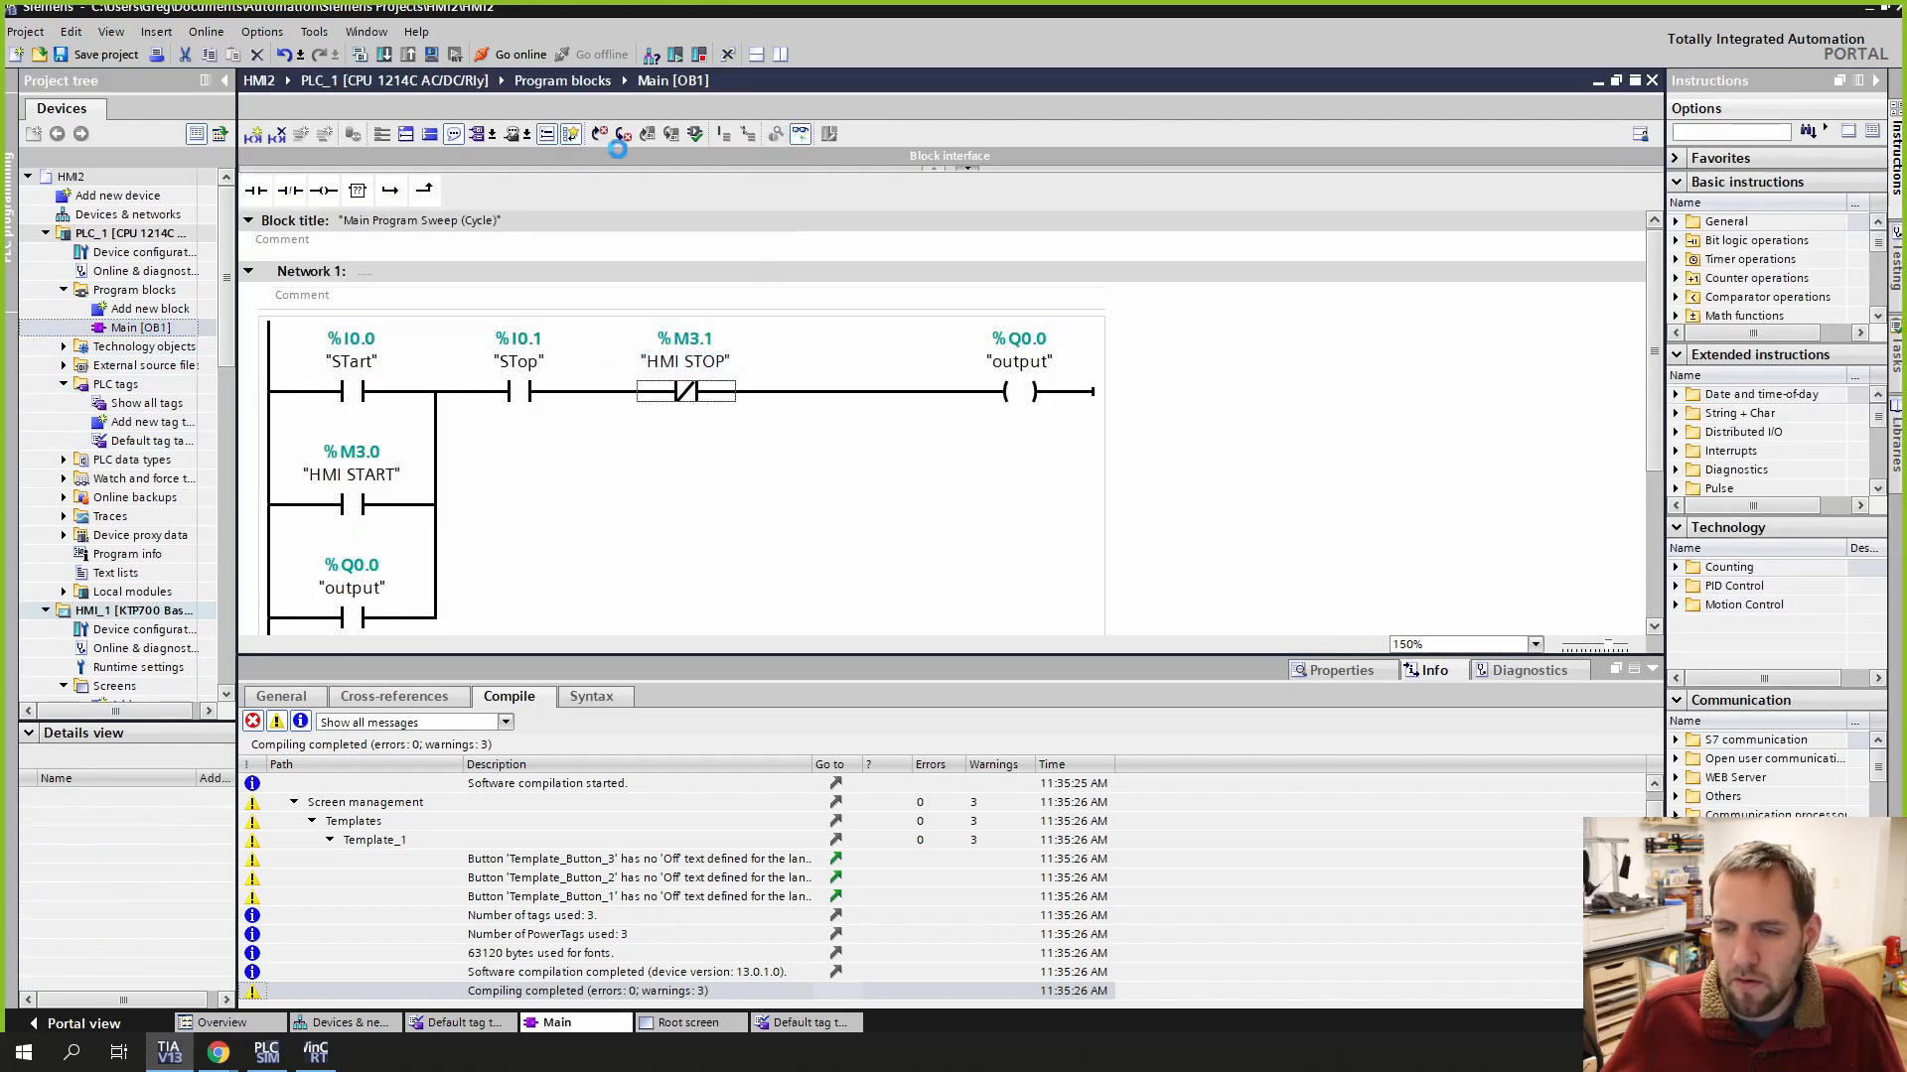
click(318, 1052)
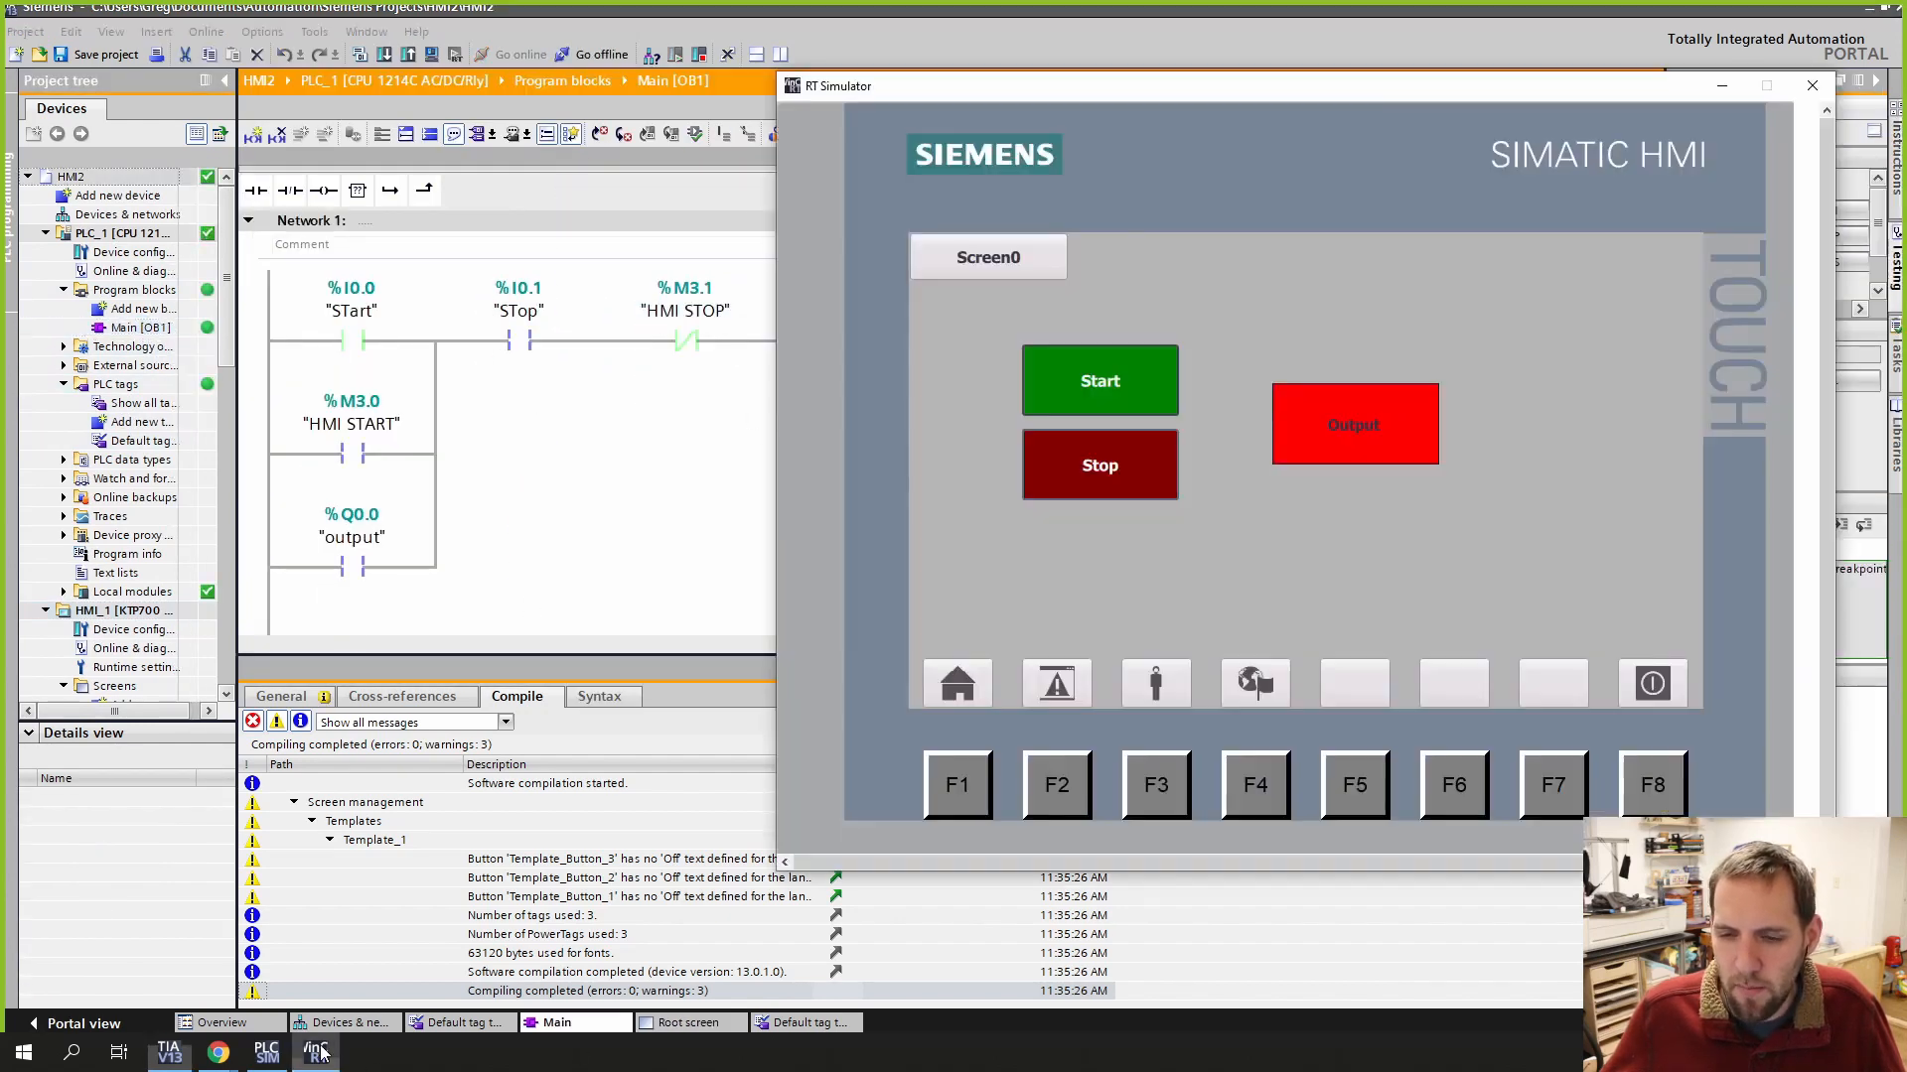
Step: Switch to S7-PLCSIM, turn on the stop input at %I0.1, and return to the monitored ladder in TIA Portal
click(266, 1052)
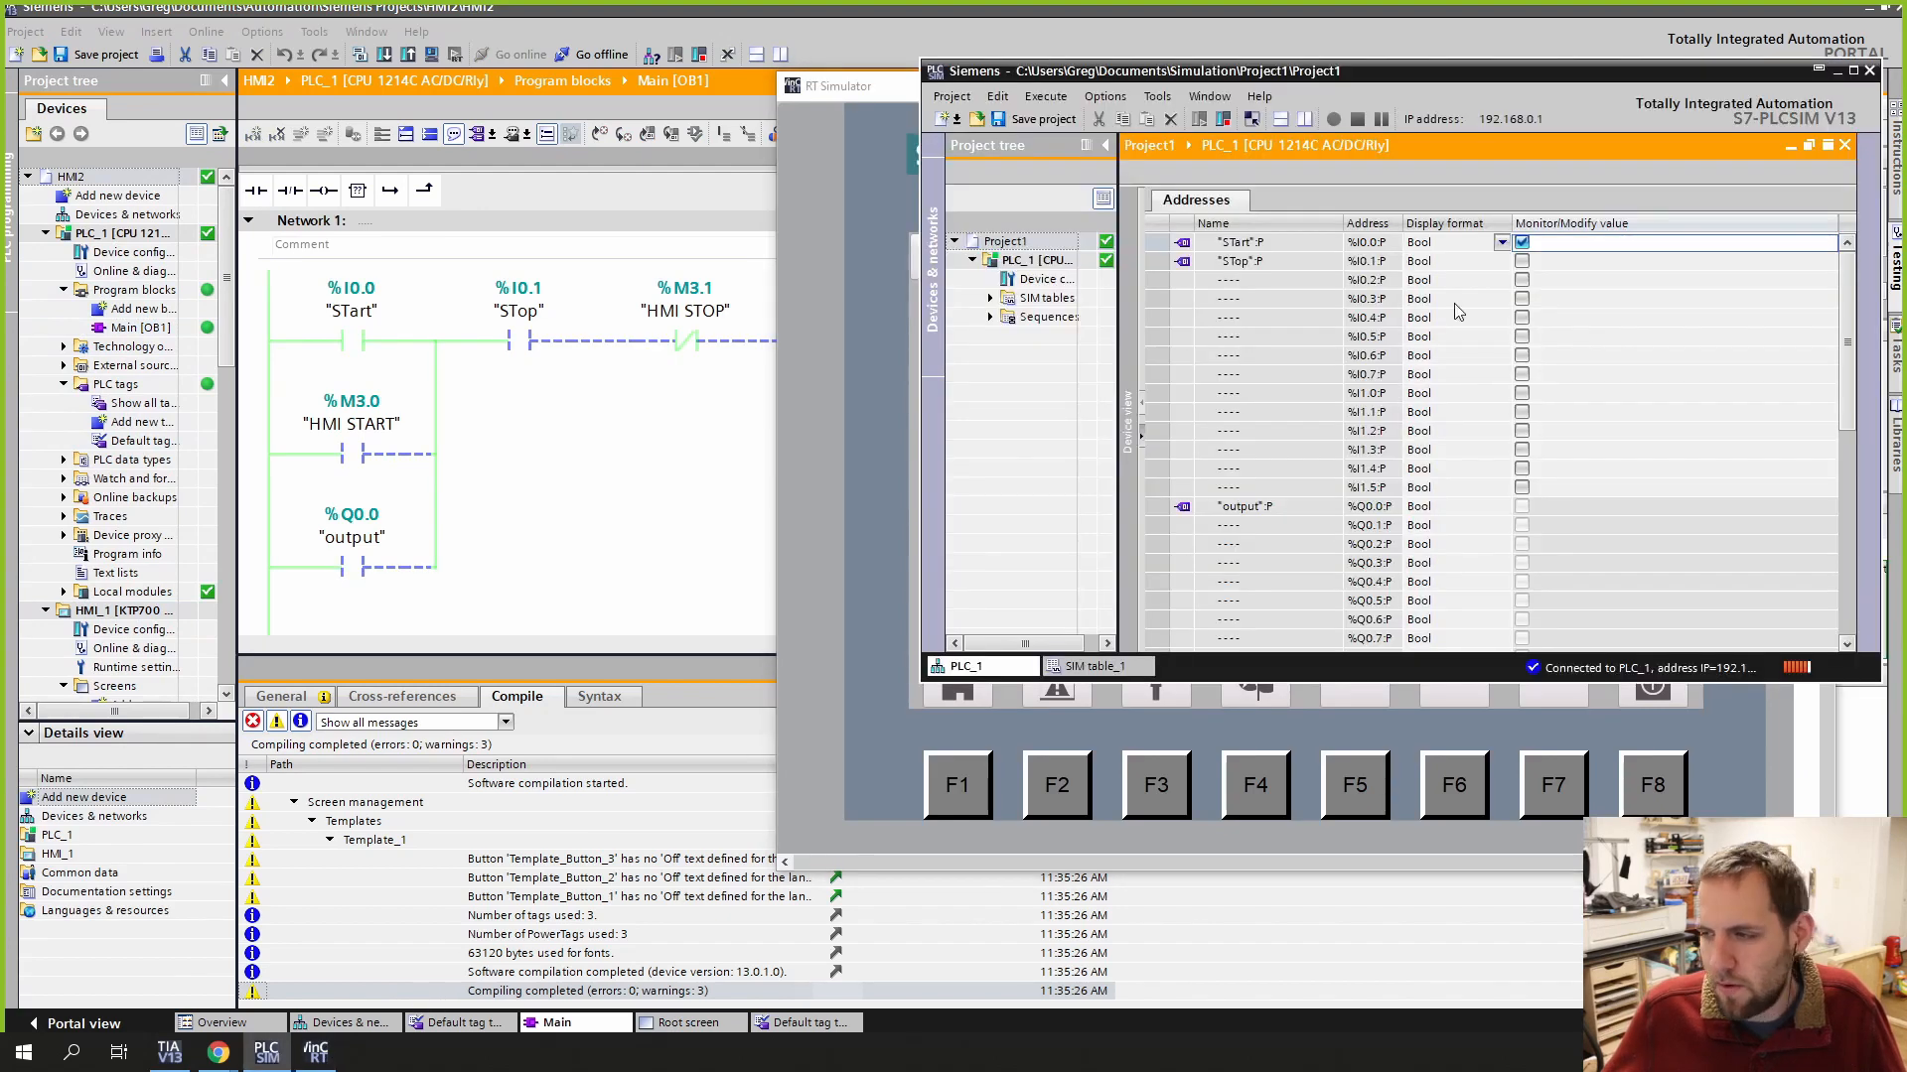
click(1521, 261)
click(629, 475)
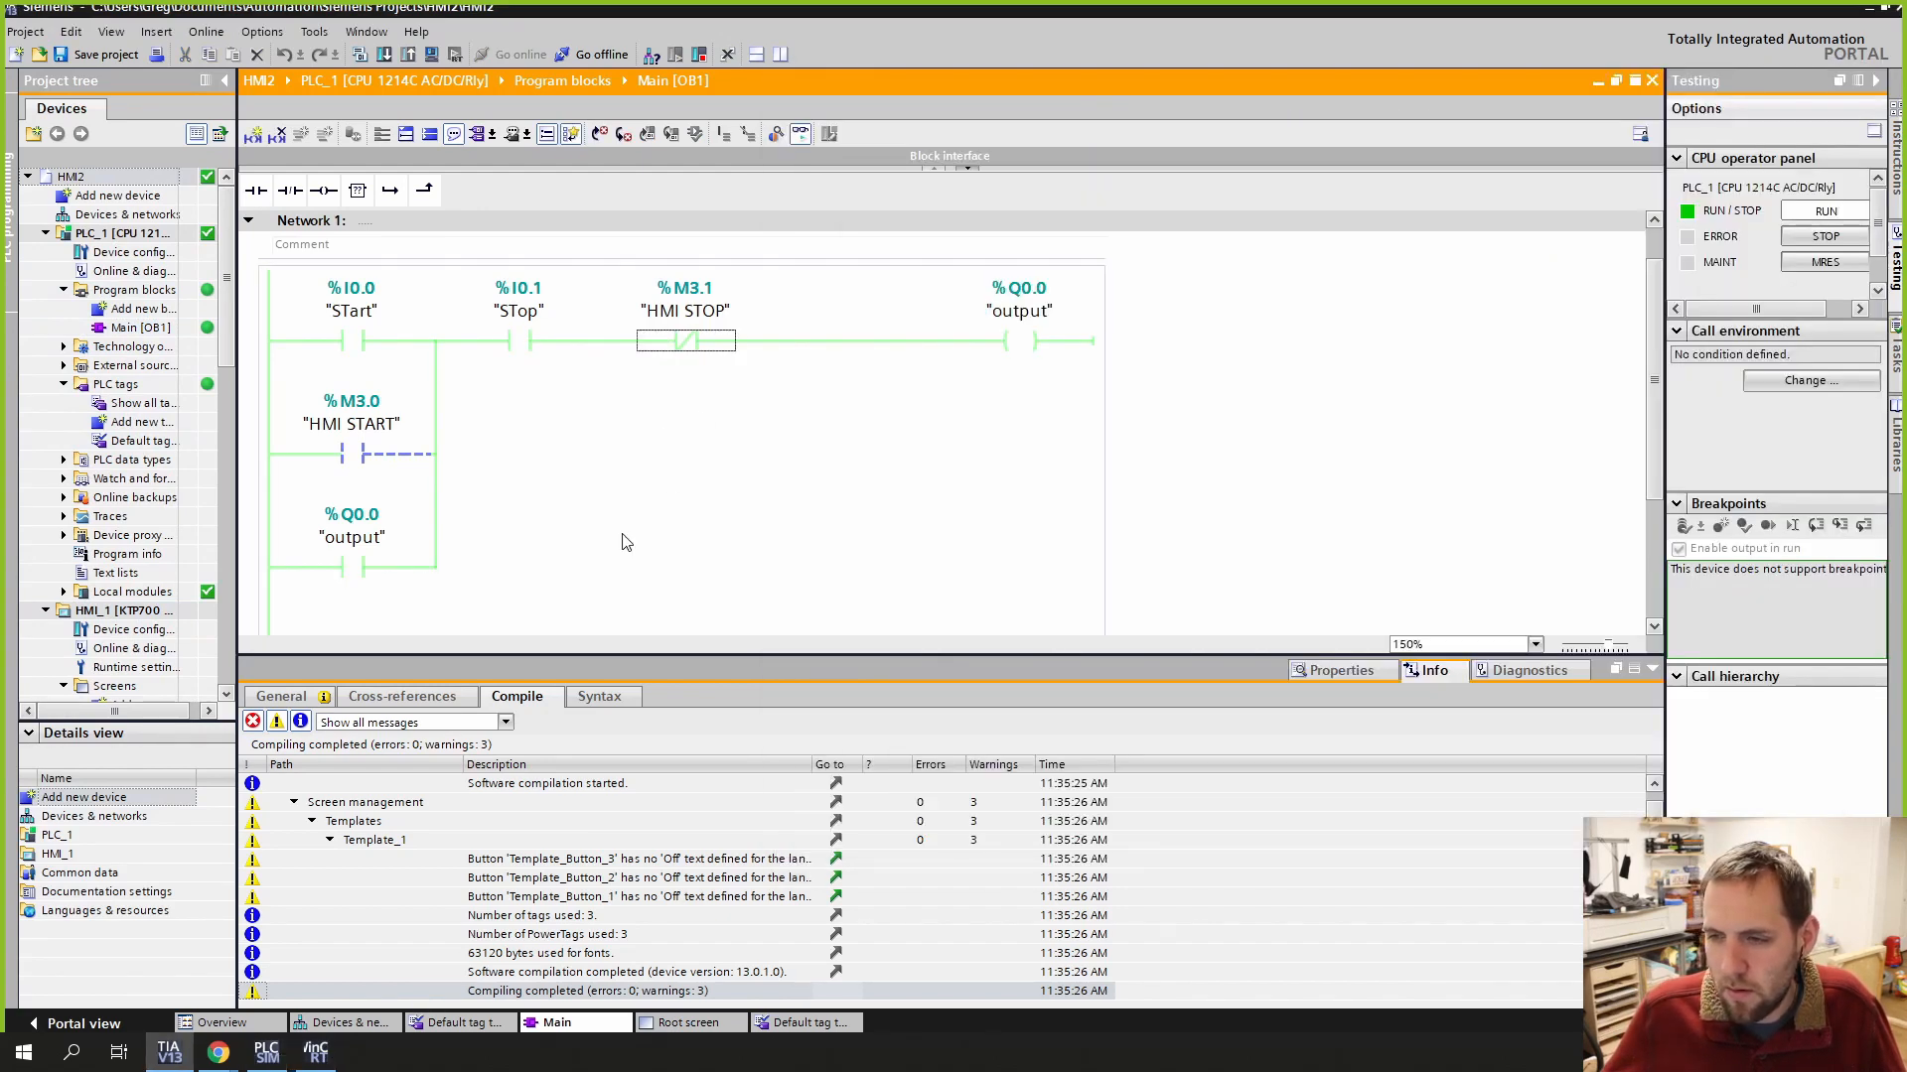
Step: Test the Stop button on the simulated HMI screen and turn off the start input at %I0.0 in S7-PLCSIM
click(315, 1052)
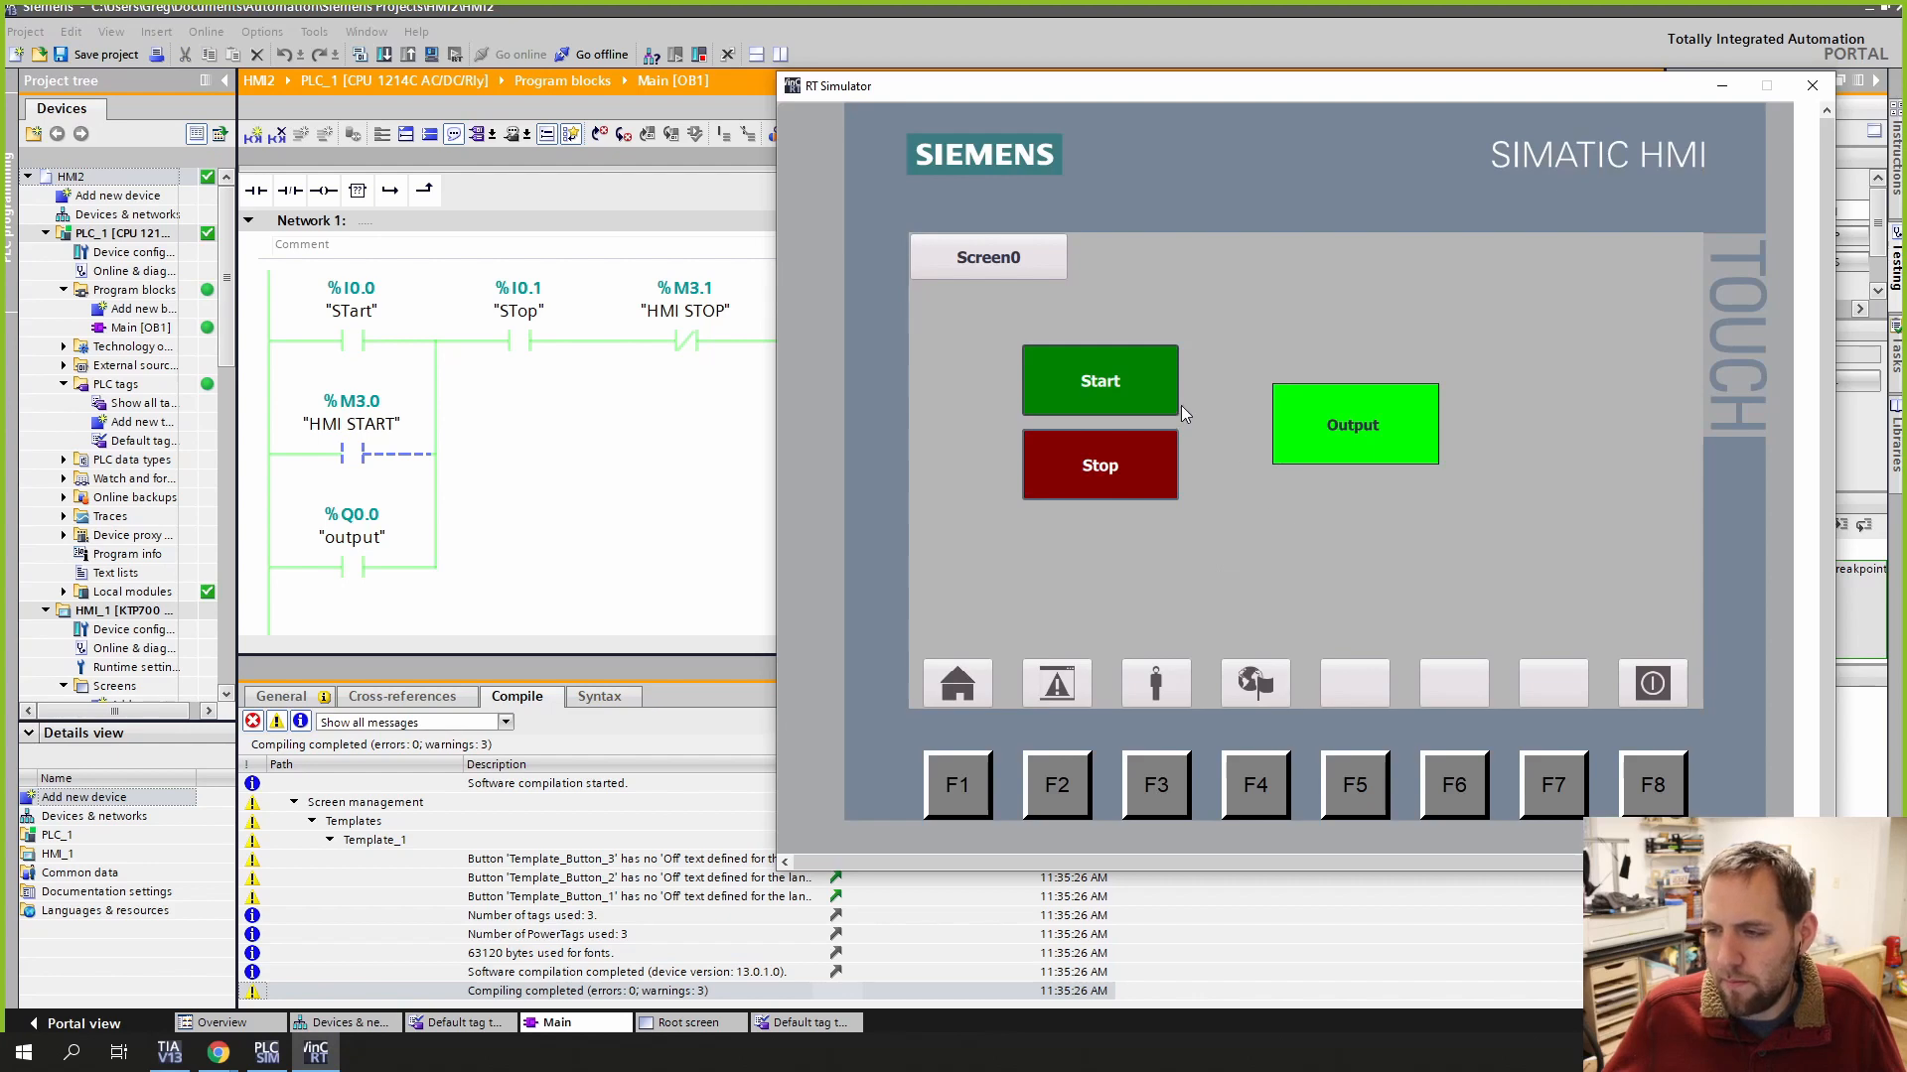
click(1135, 467)
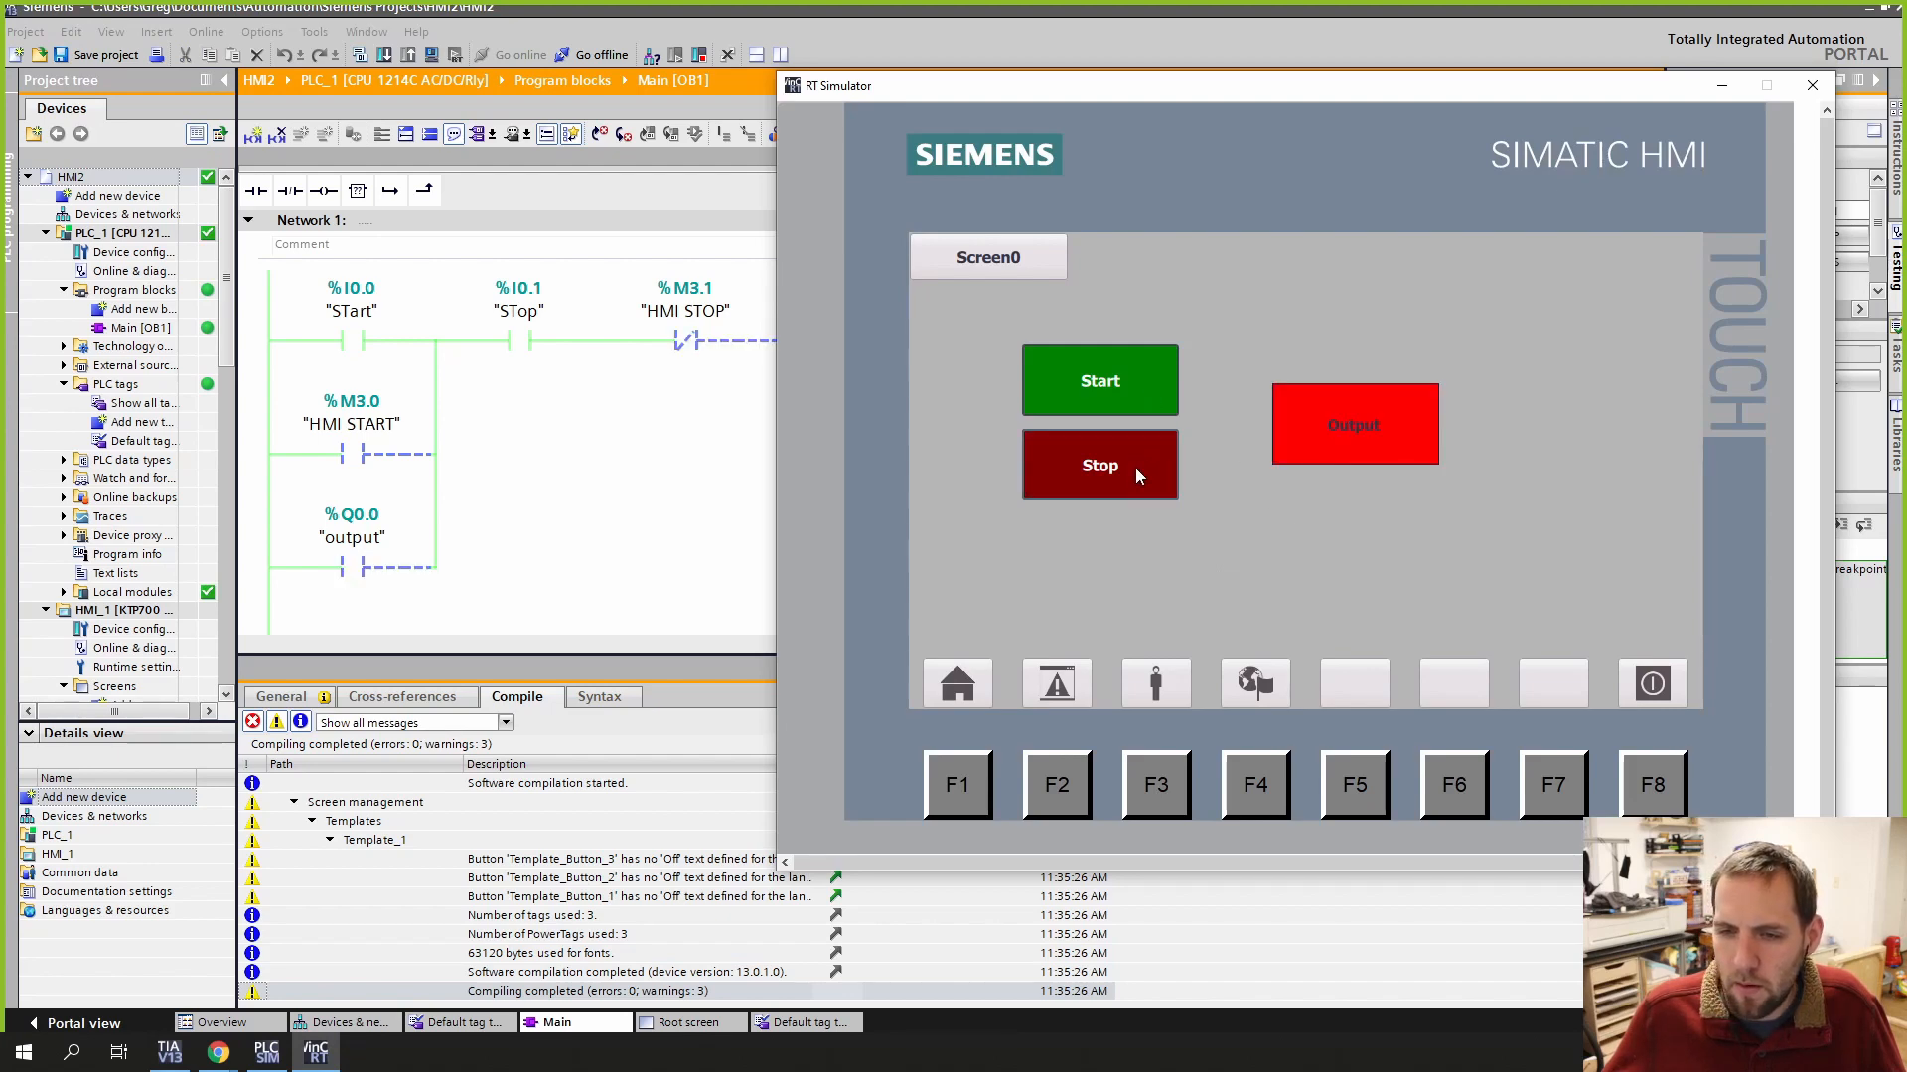
click(265, 1054)
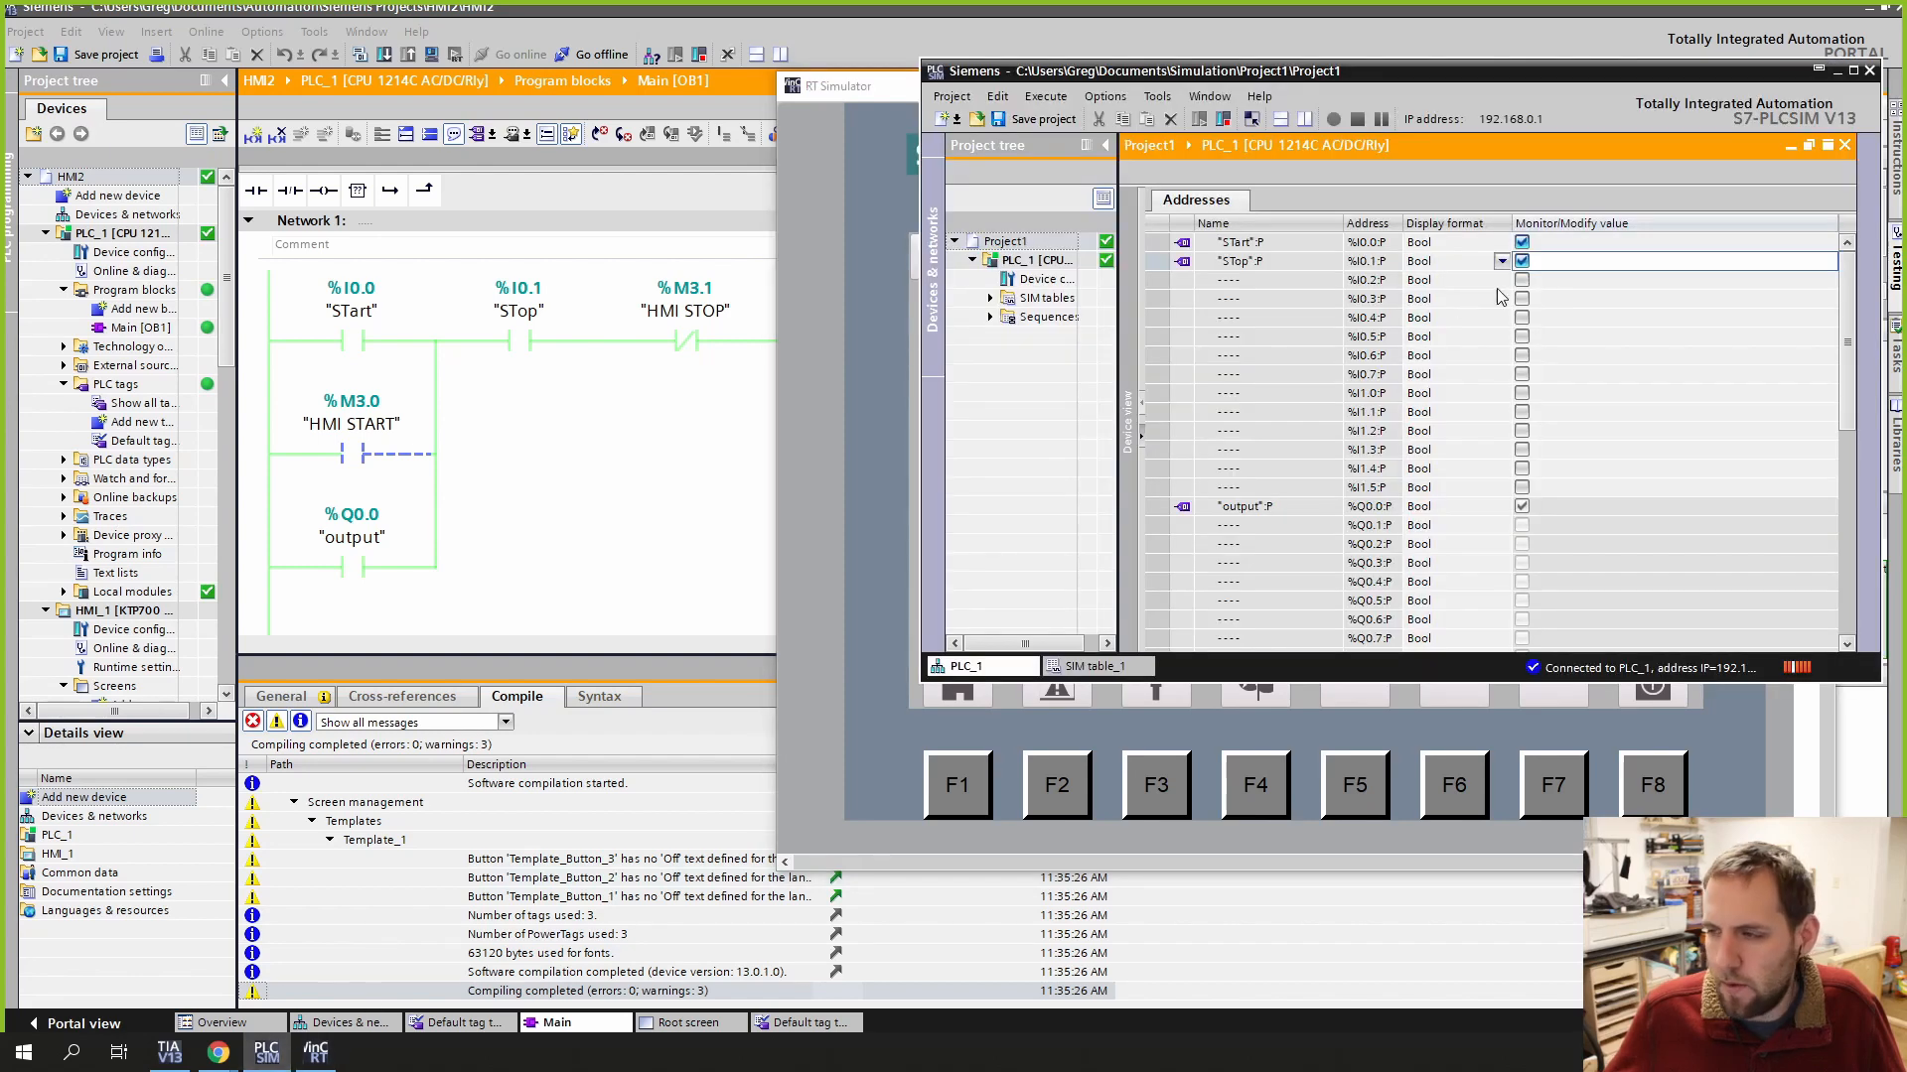
click(849, 491)
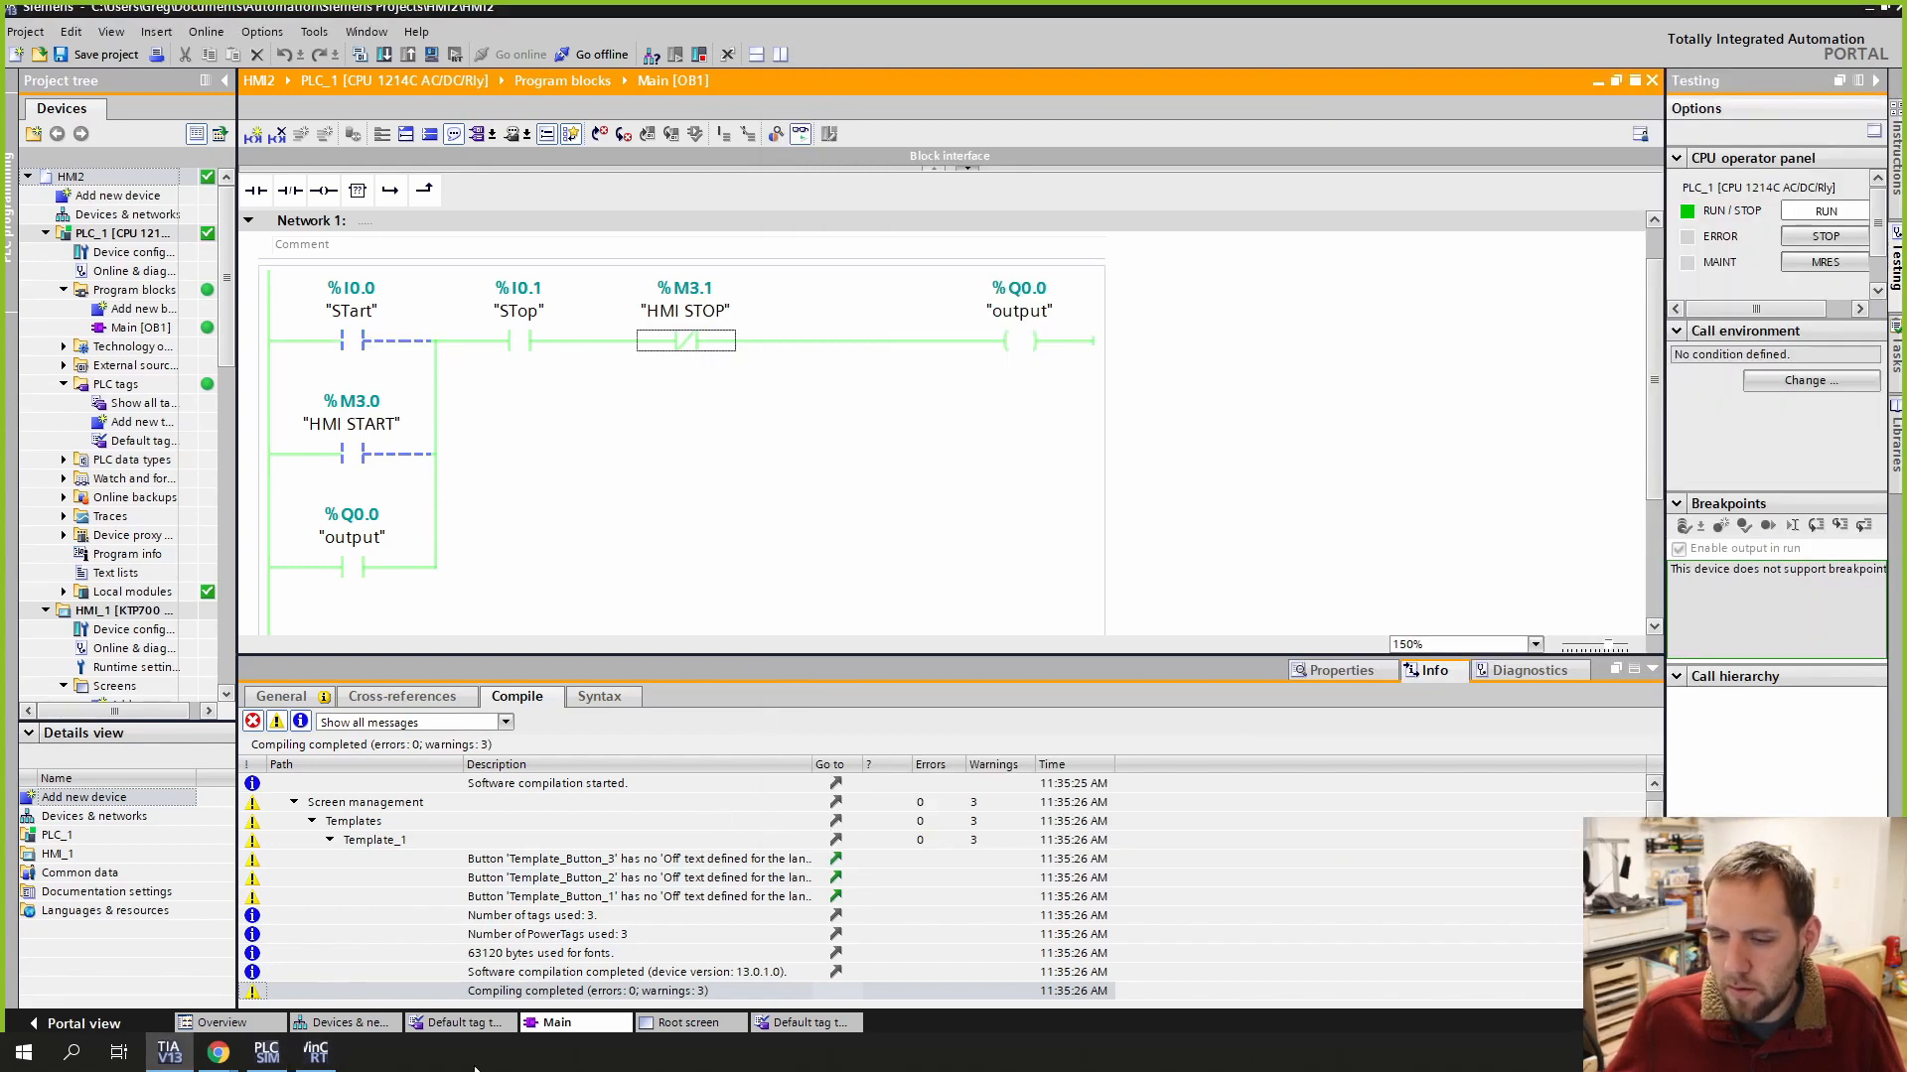
Step: Test the Stop and Start buttons repeatedly in the RT Simulator against the monitored ladder, and return to TIA Portal
click(316, 1053)
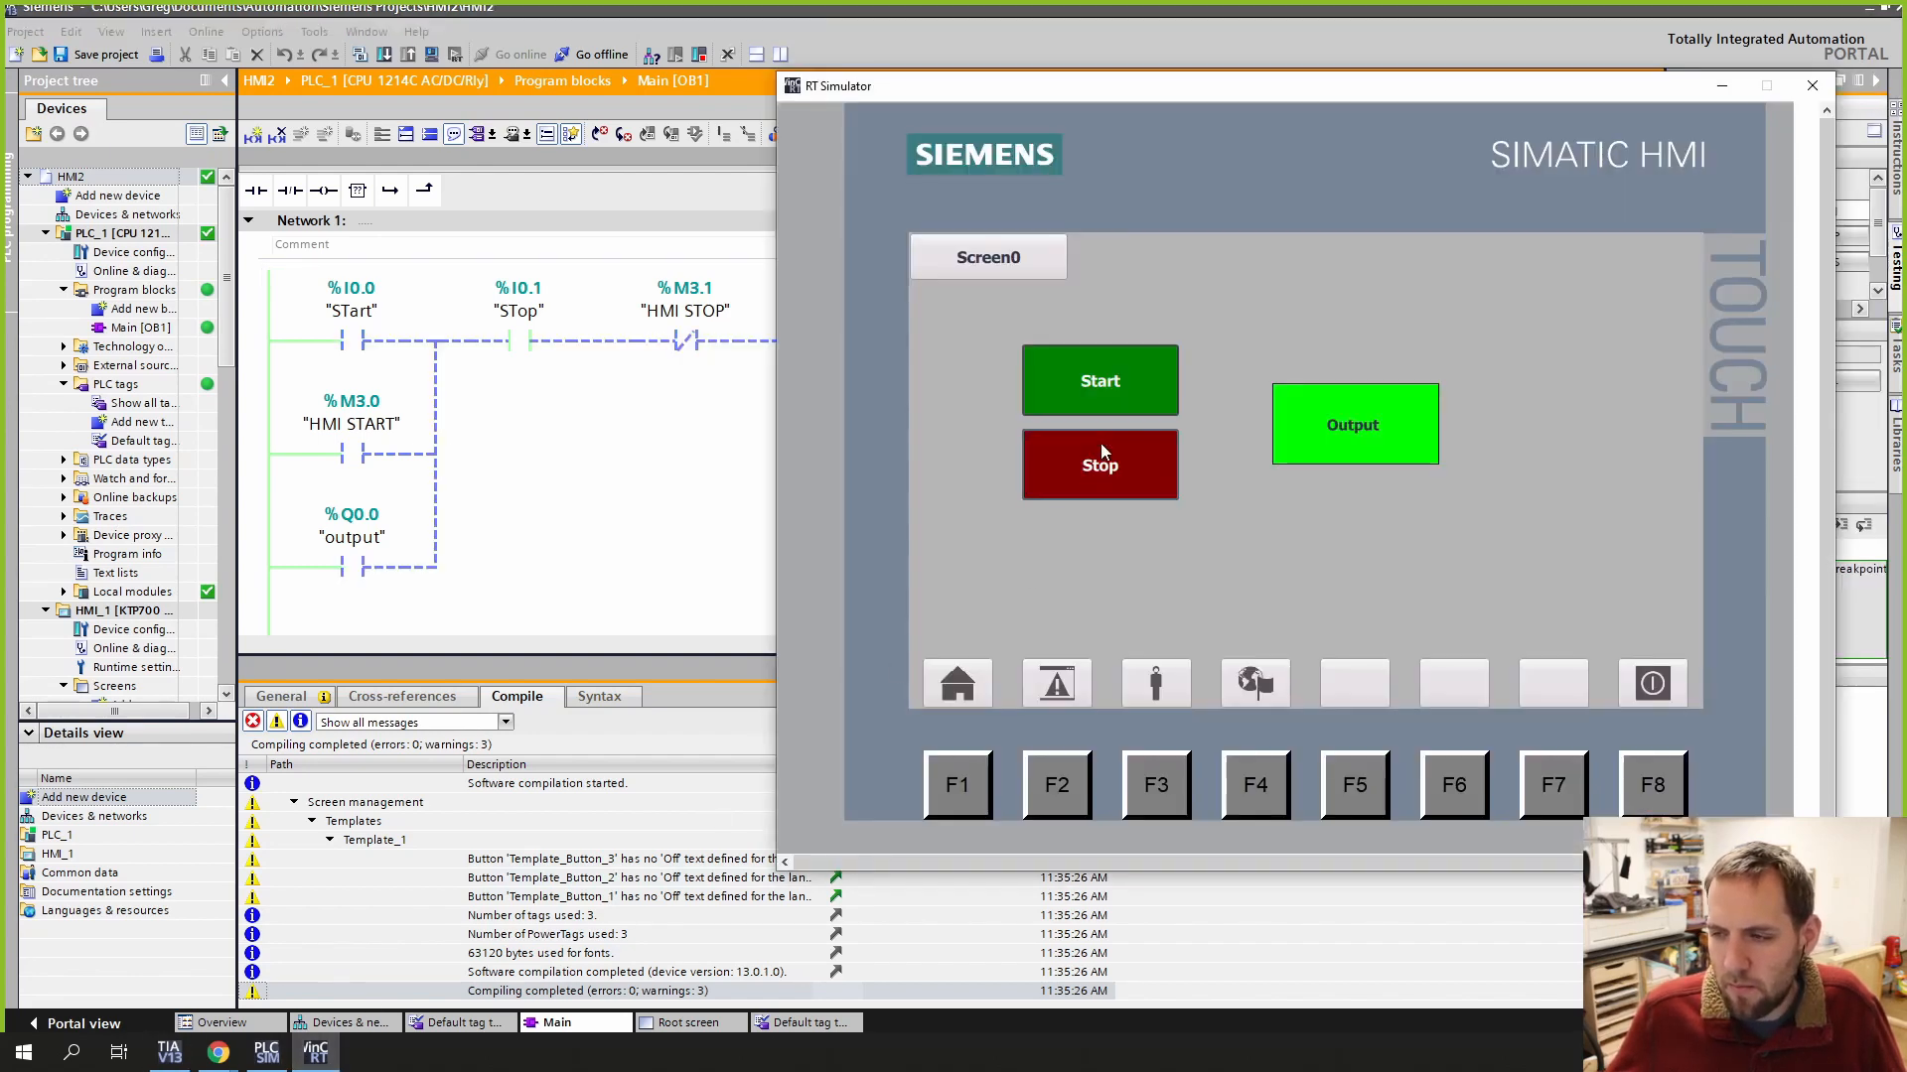
click(1101, 445)
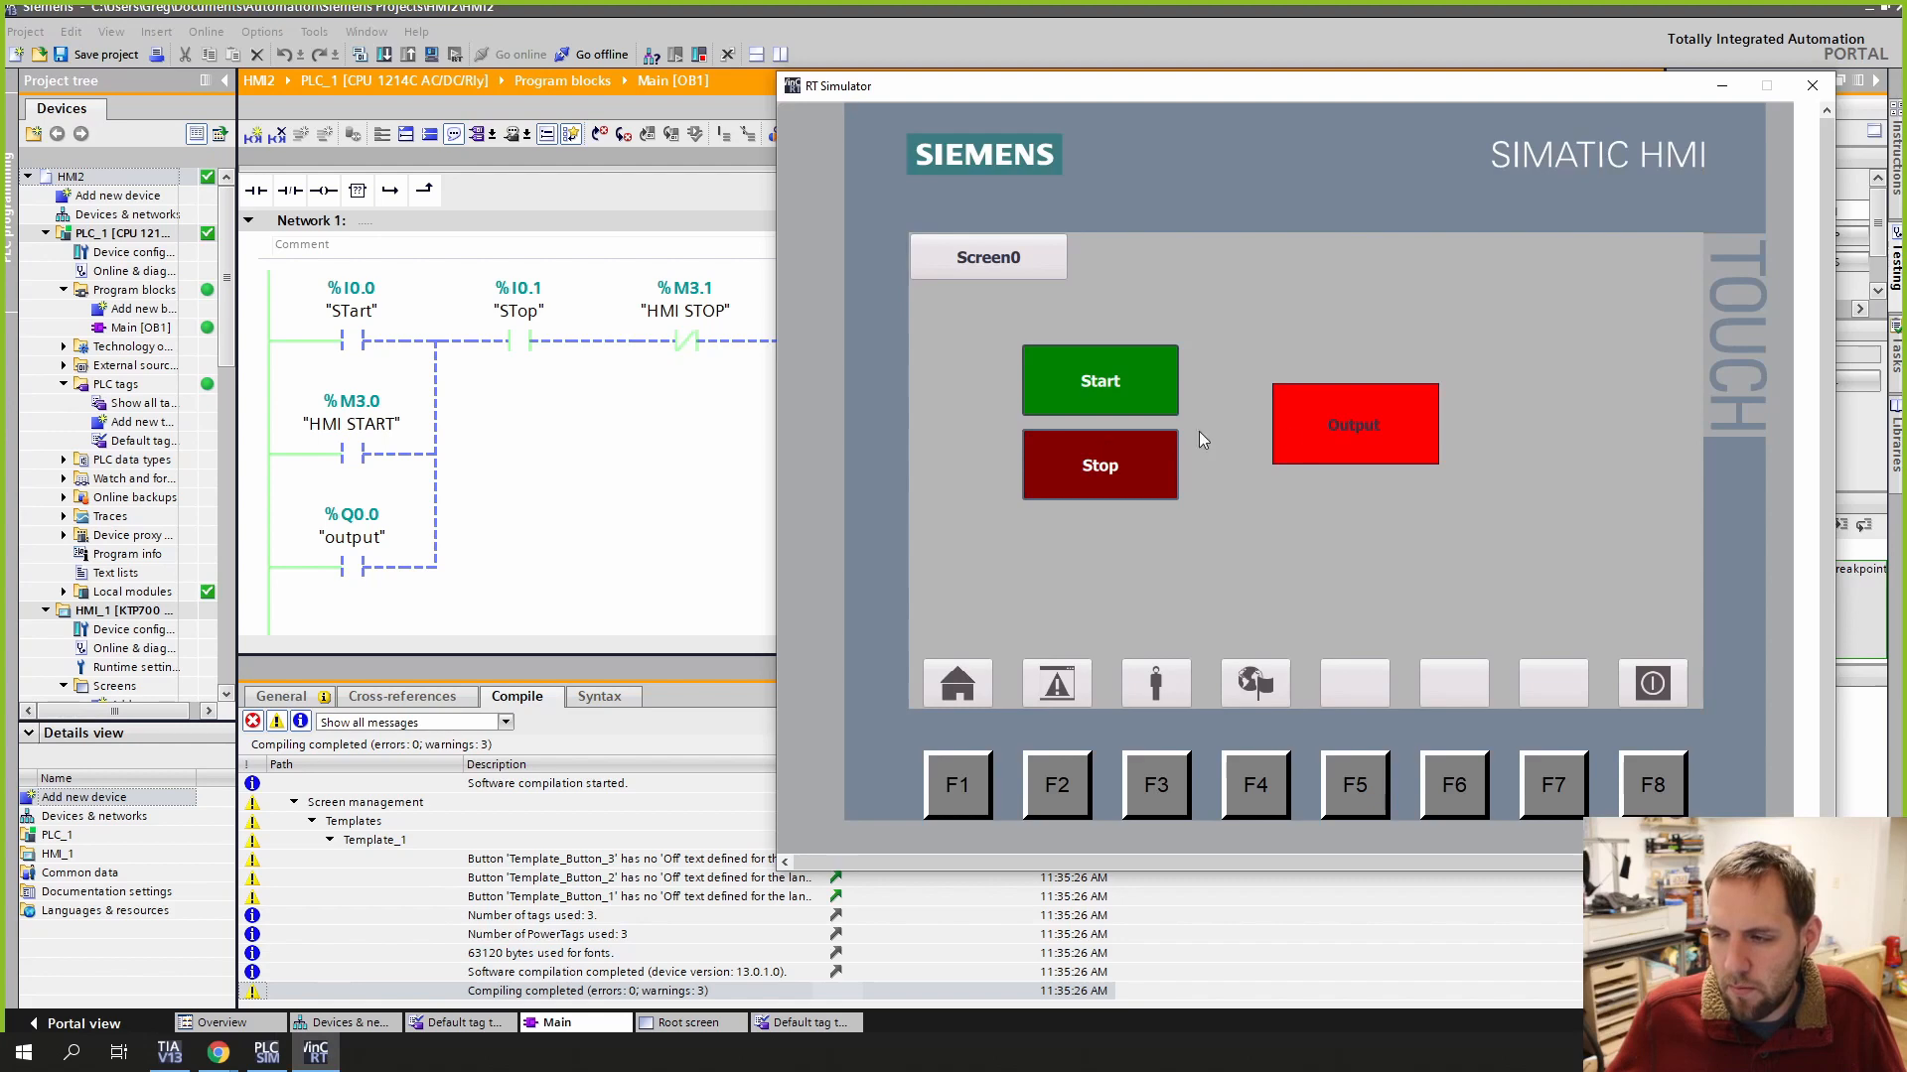
click(1120, 384)
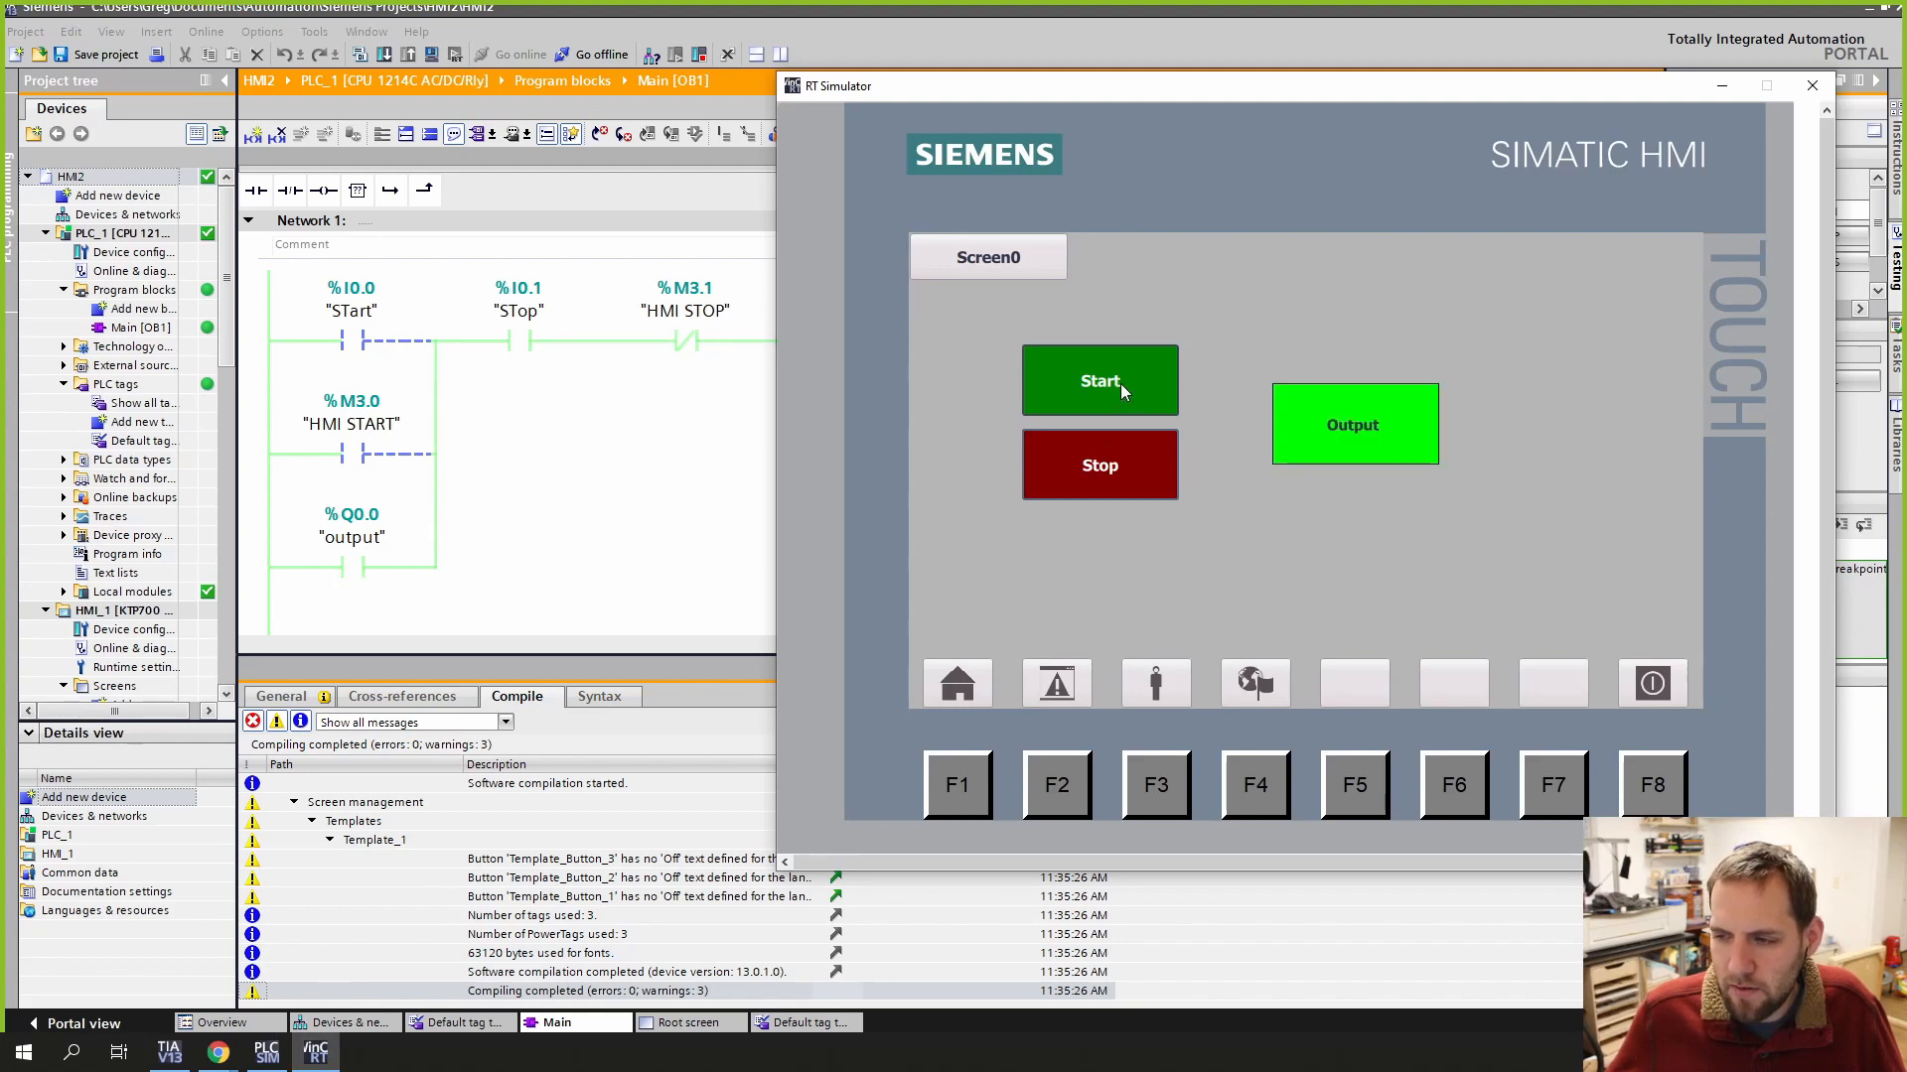
click(1094, 437)
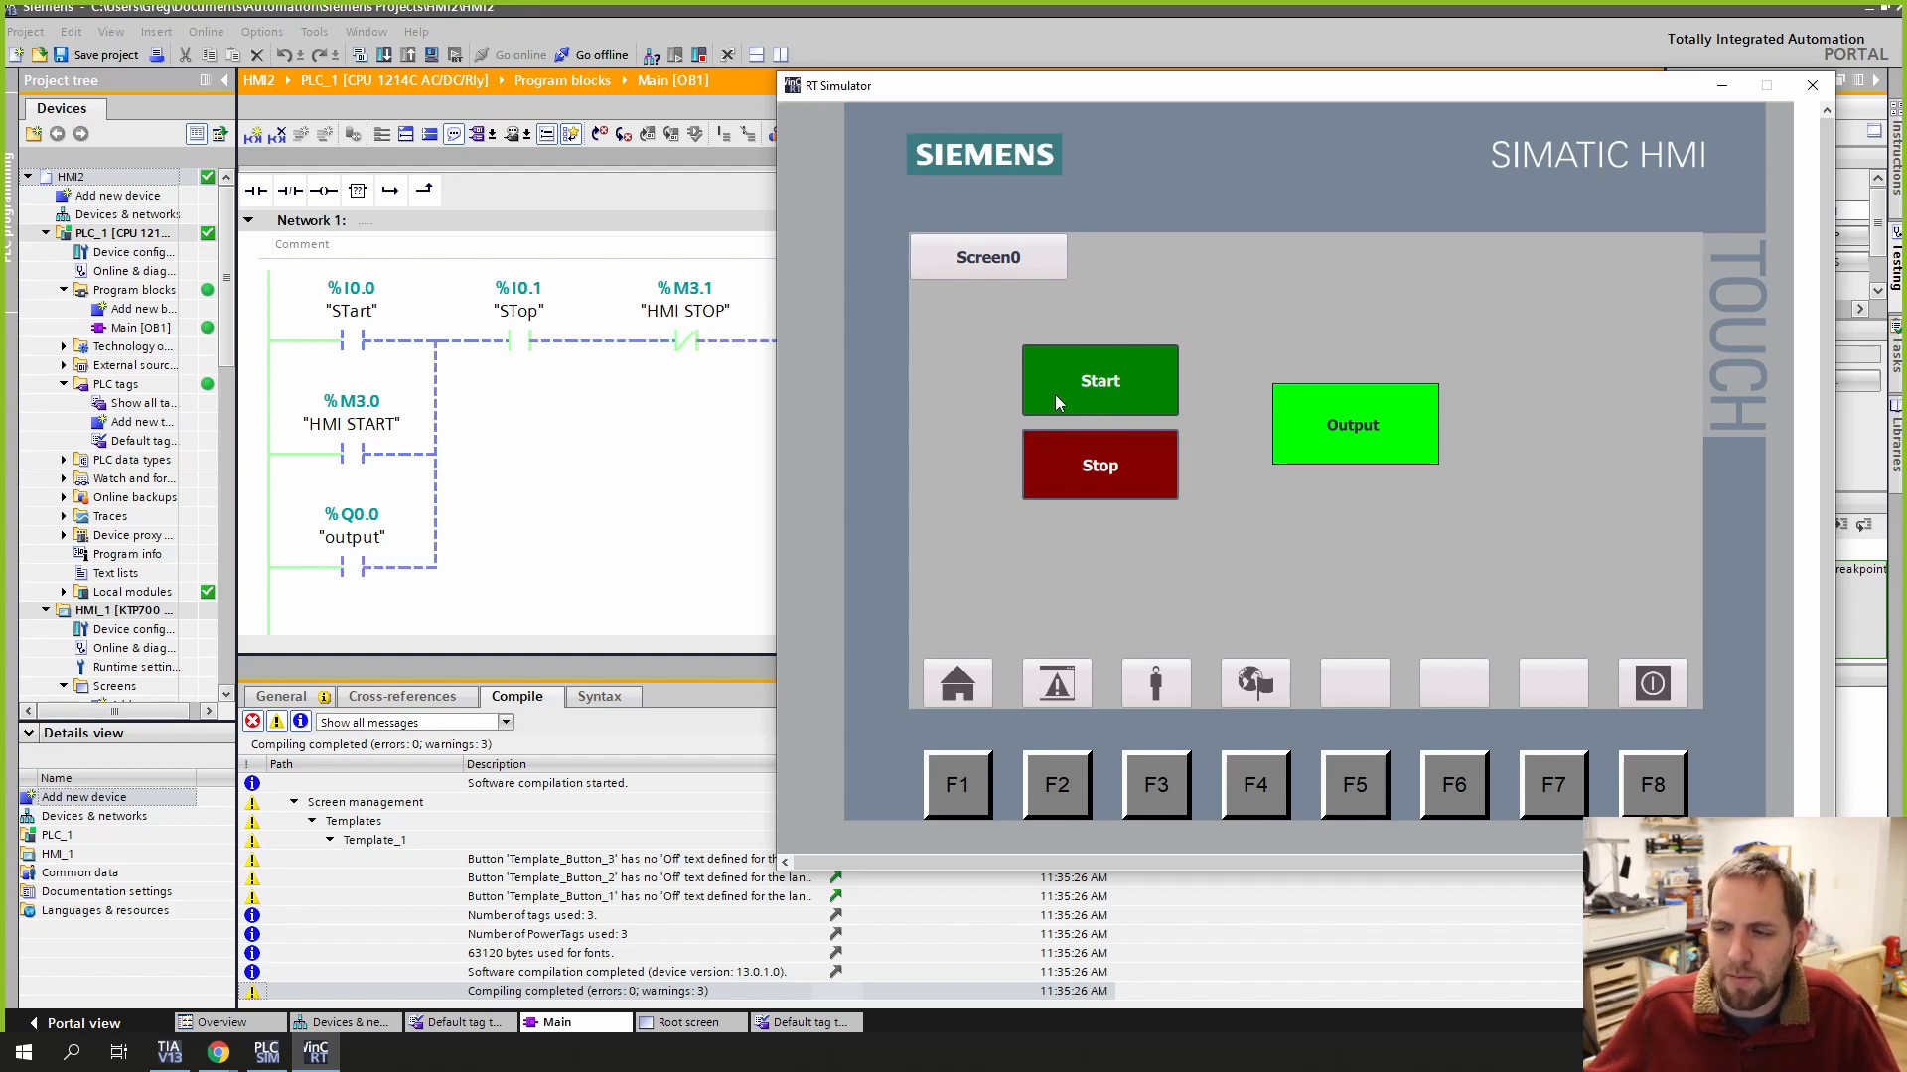
click(1035, 437)
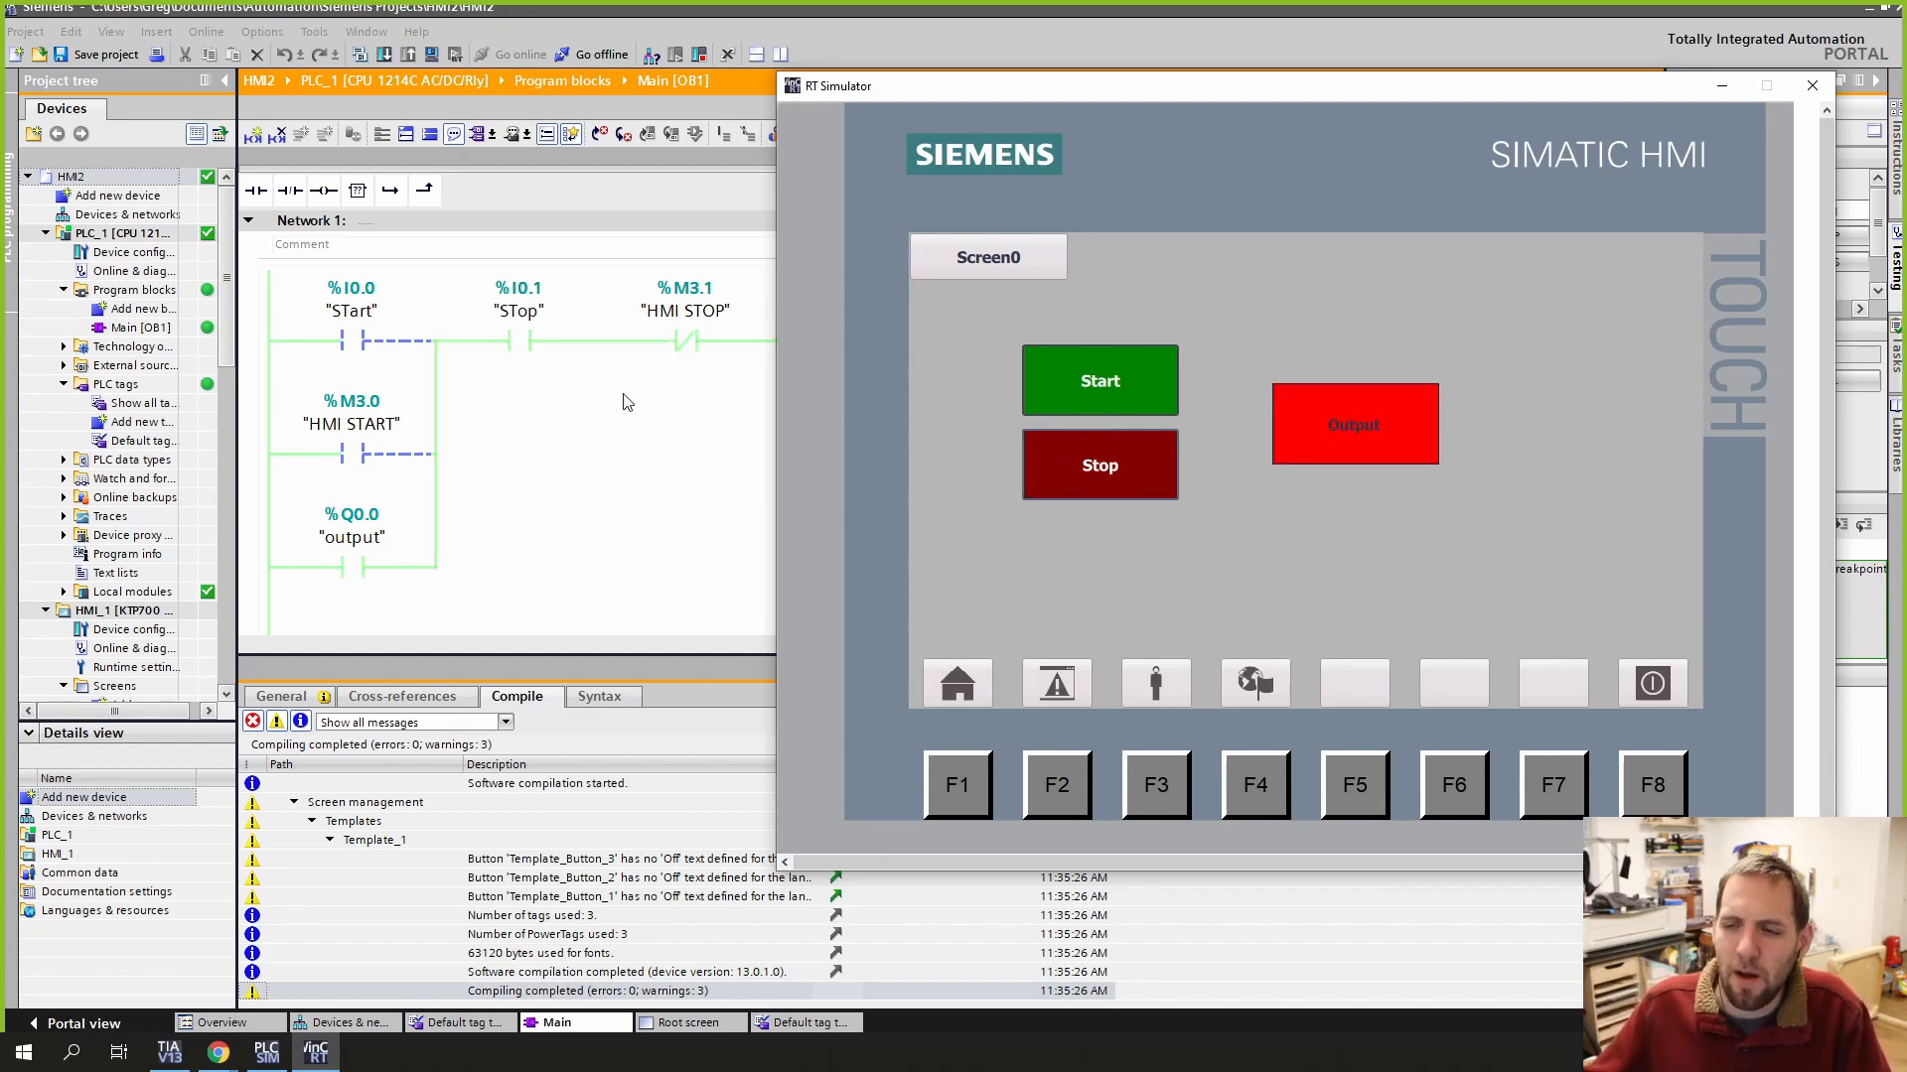
click(626, 407)
click(109, 611)
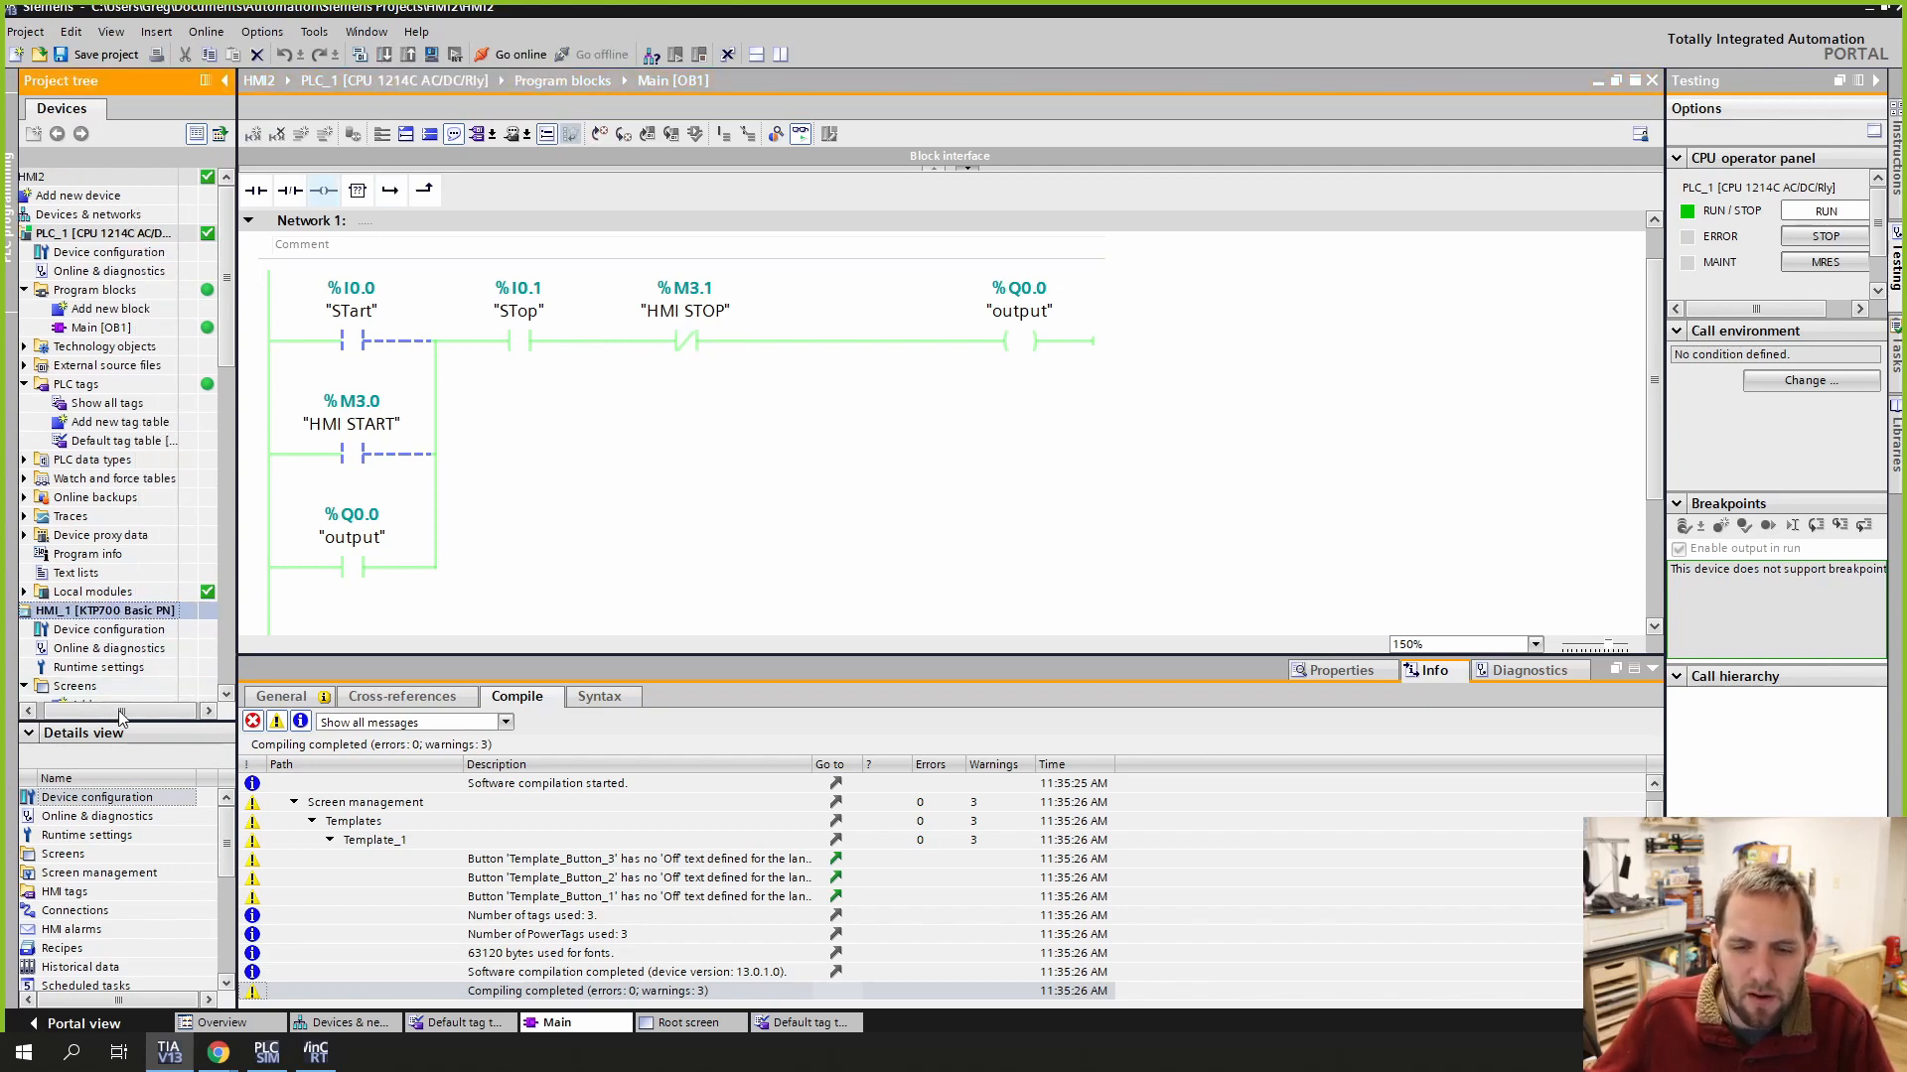
scroll(149, 635, down, 3)
click(141, 675)
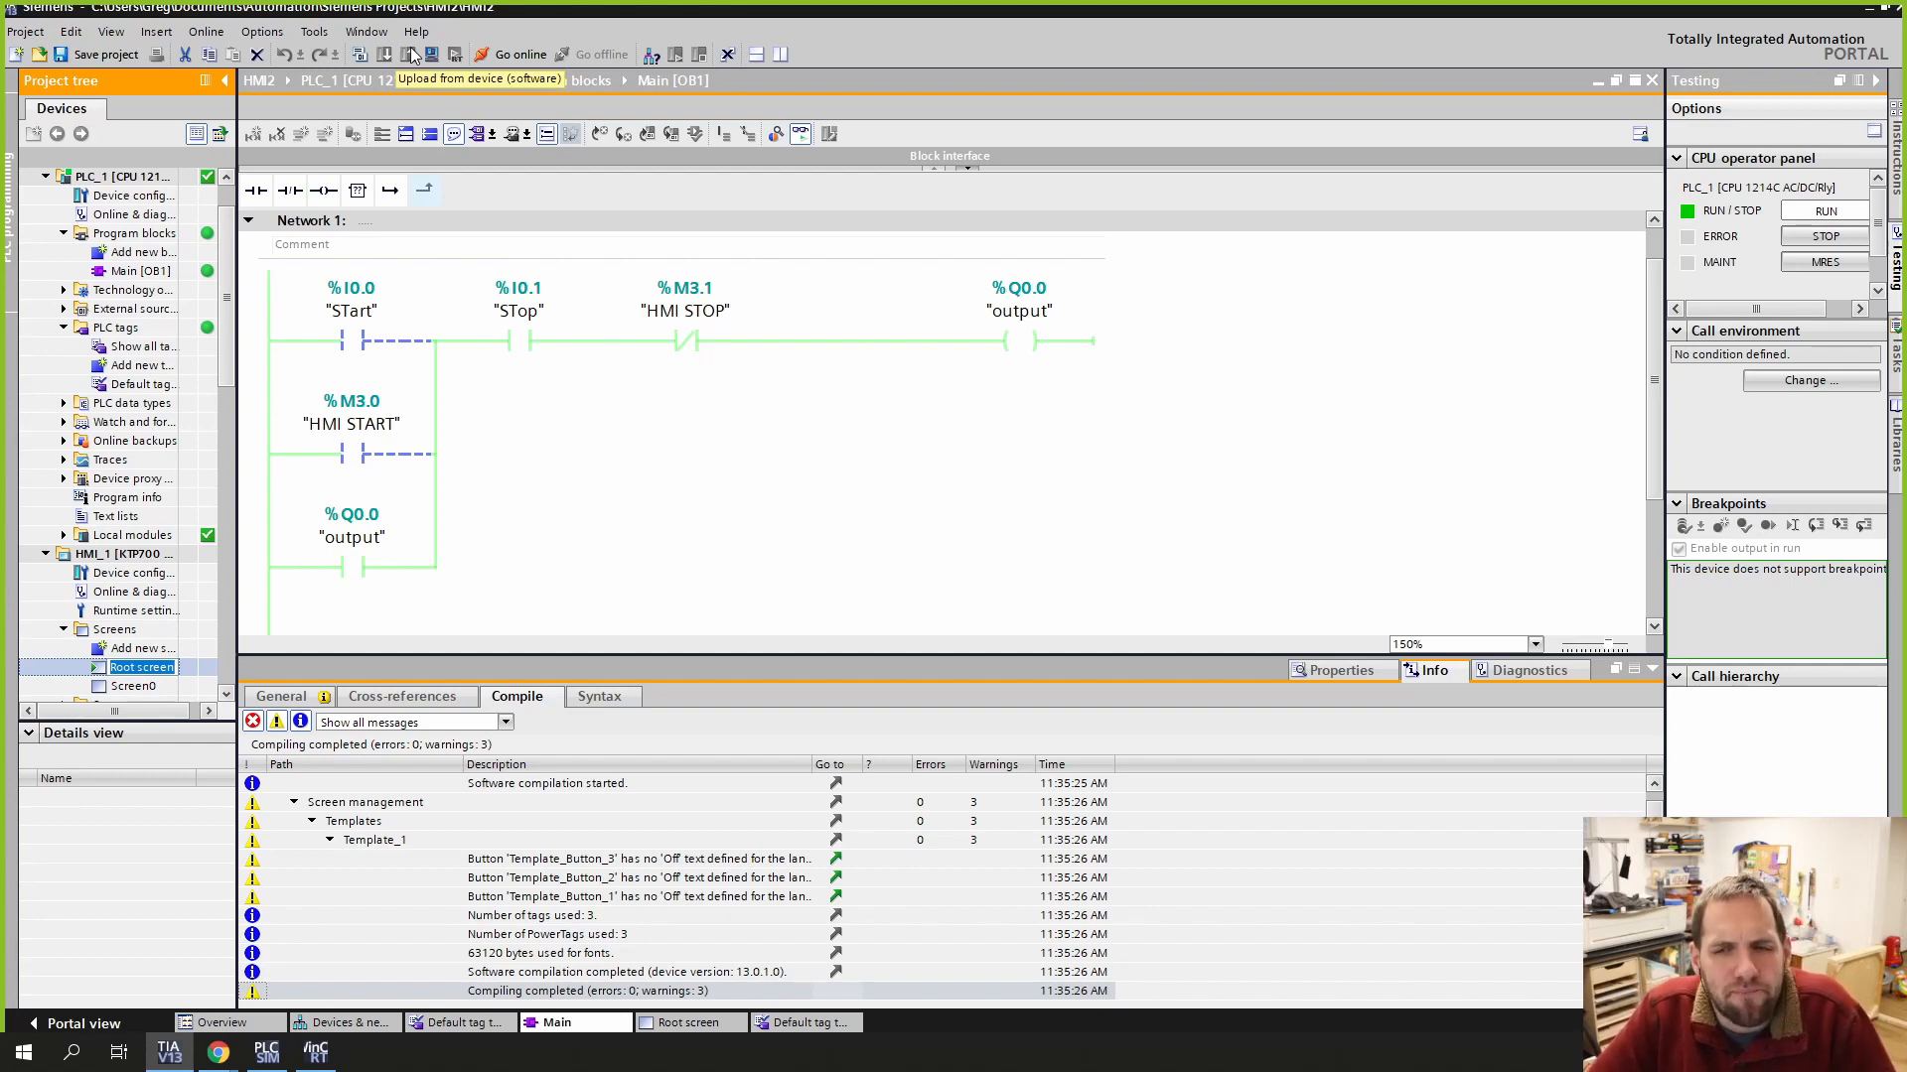
click(129, 254)
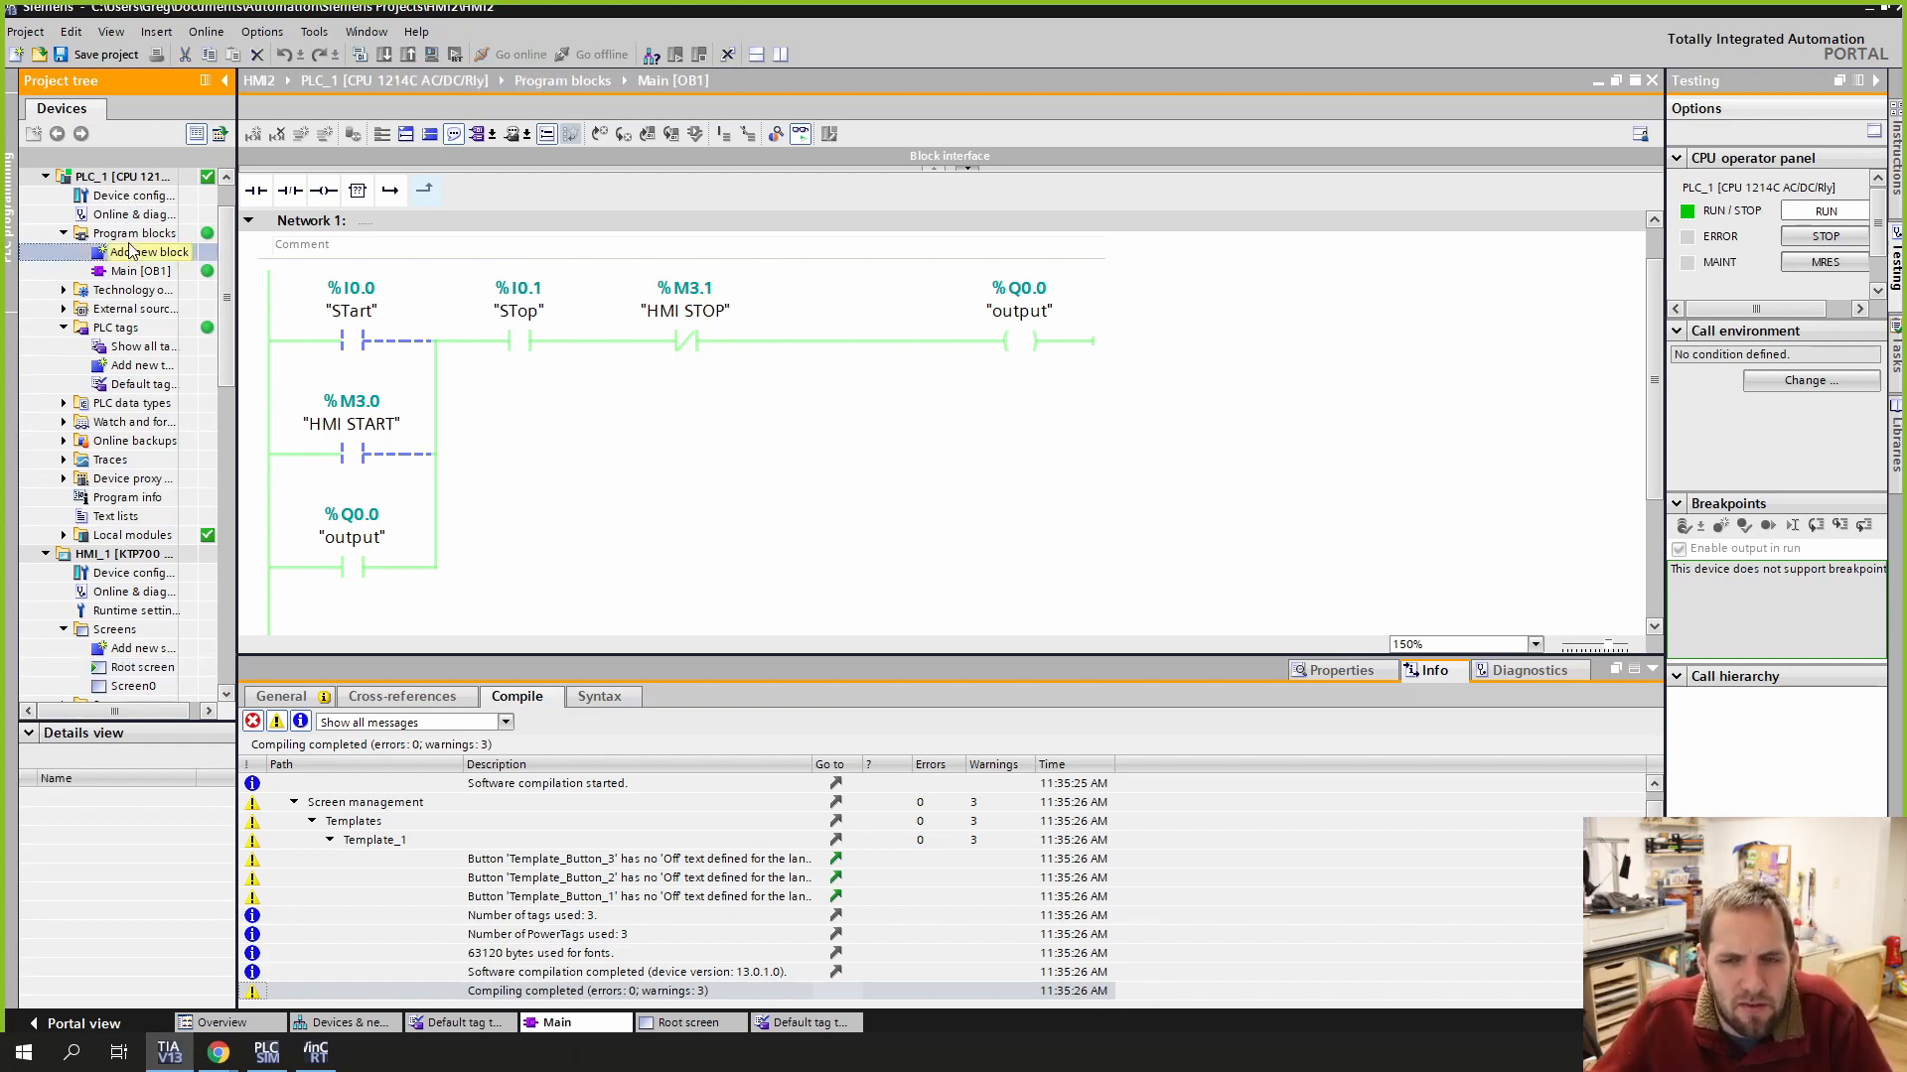
click(127, 179)
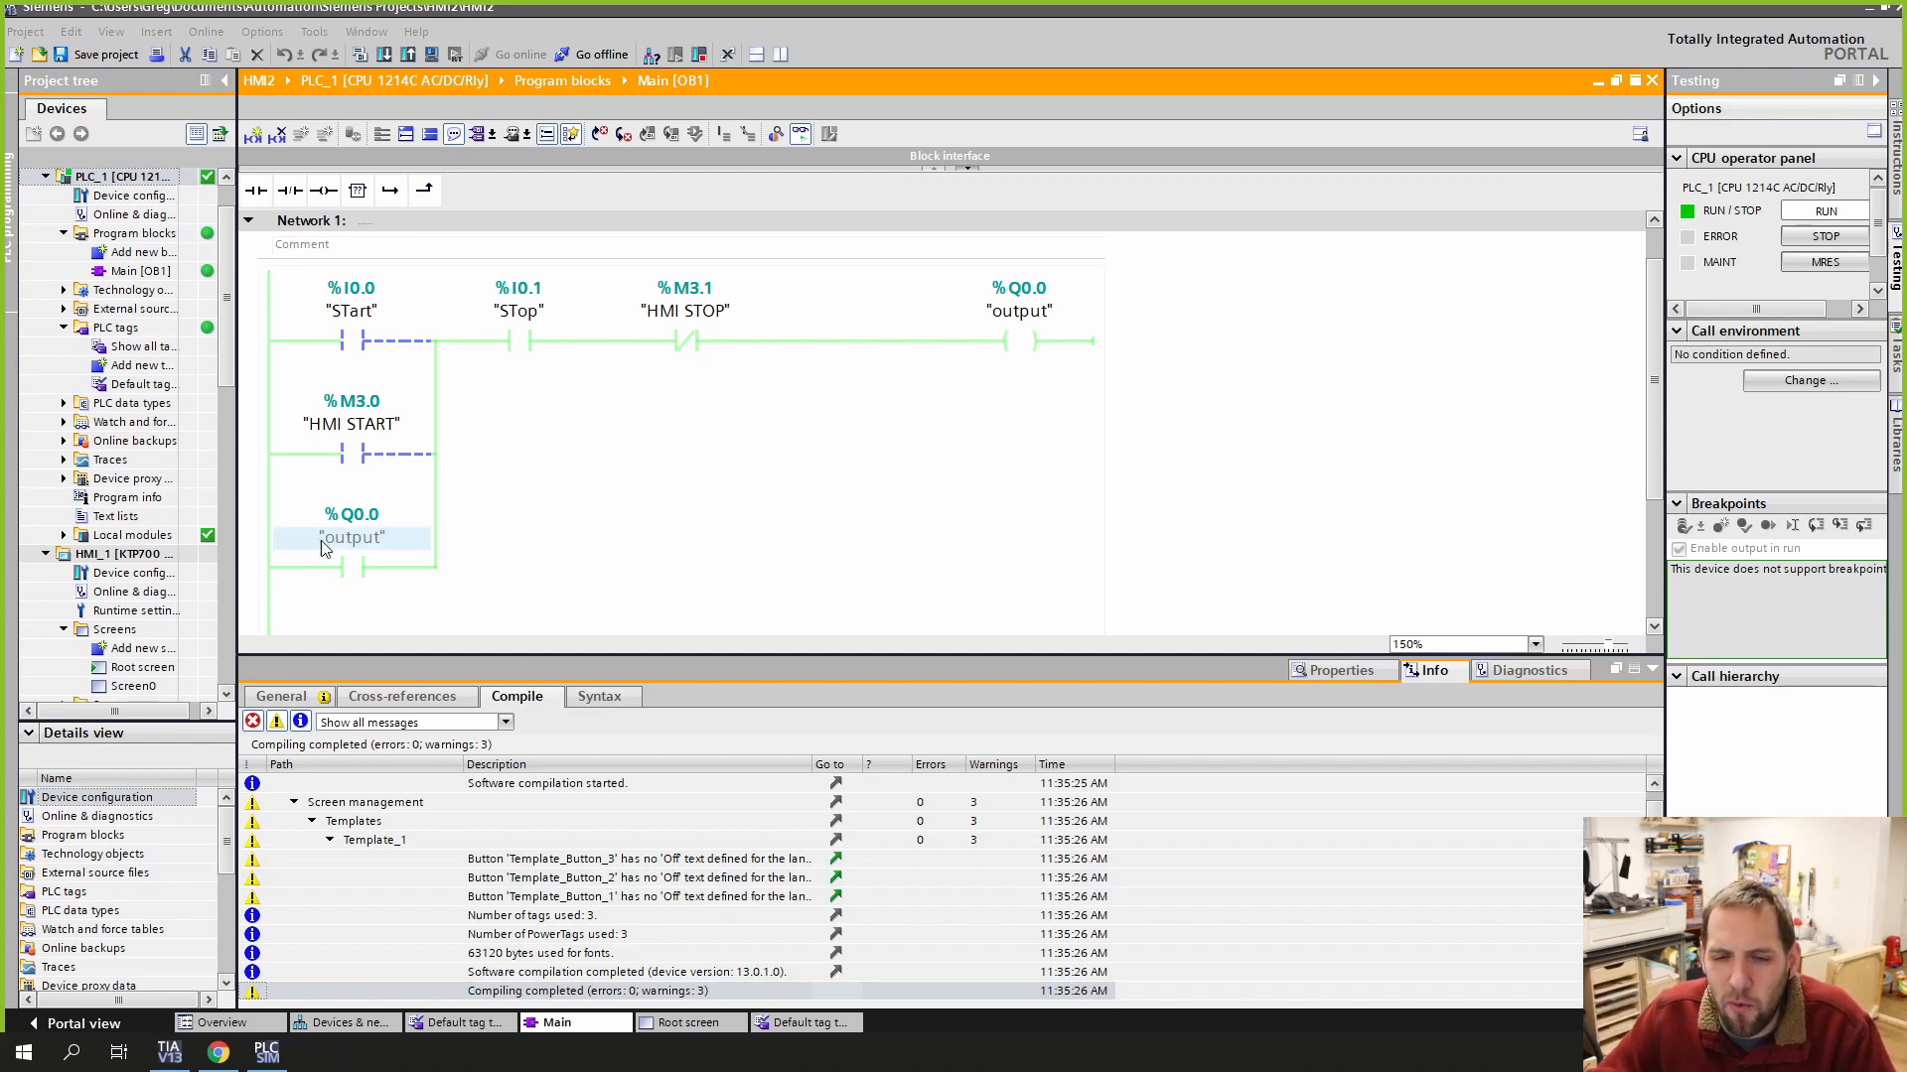
Step: Start the runtime simulation of the HMI_1 device again from the project tree
click(164, 553)
scroll(165, 520, down, 4)
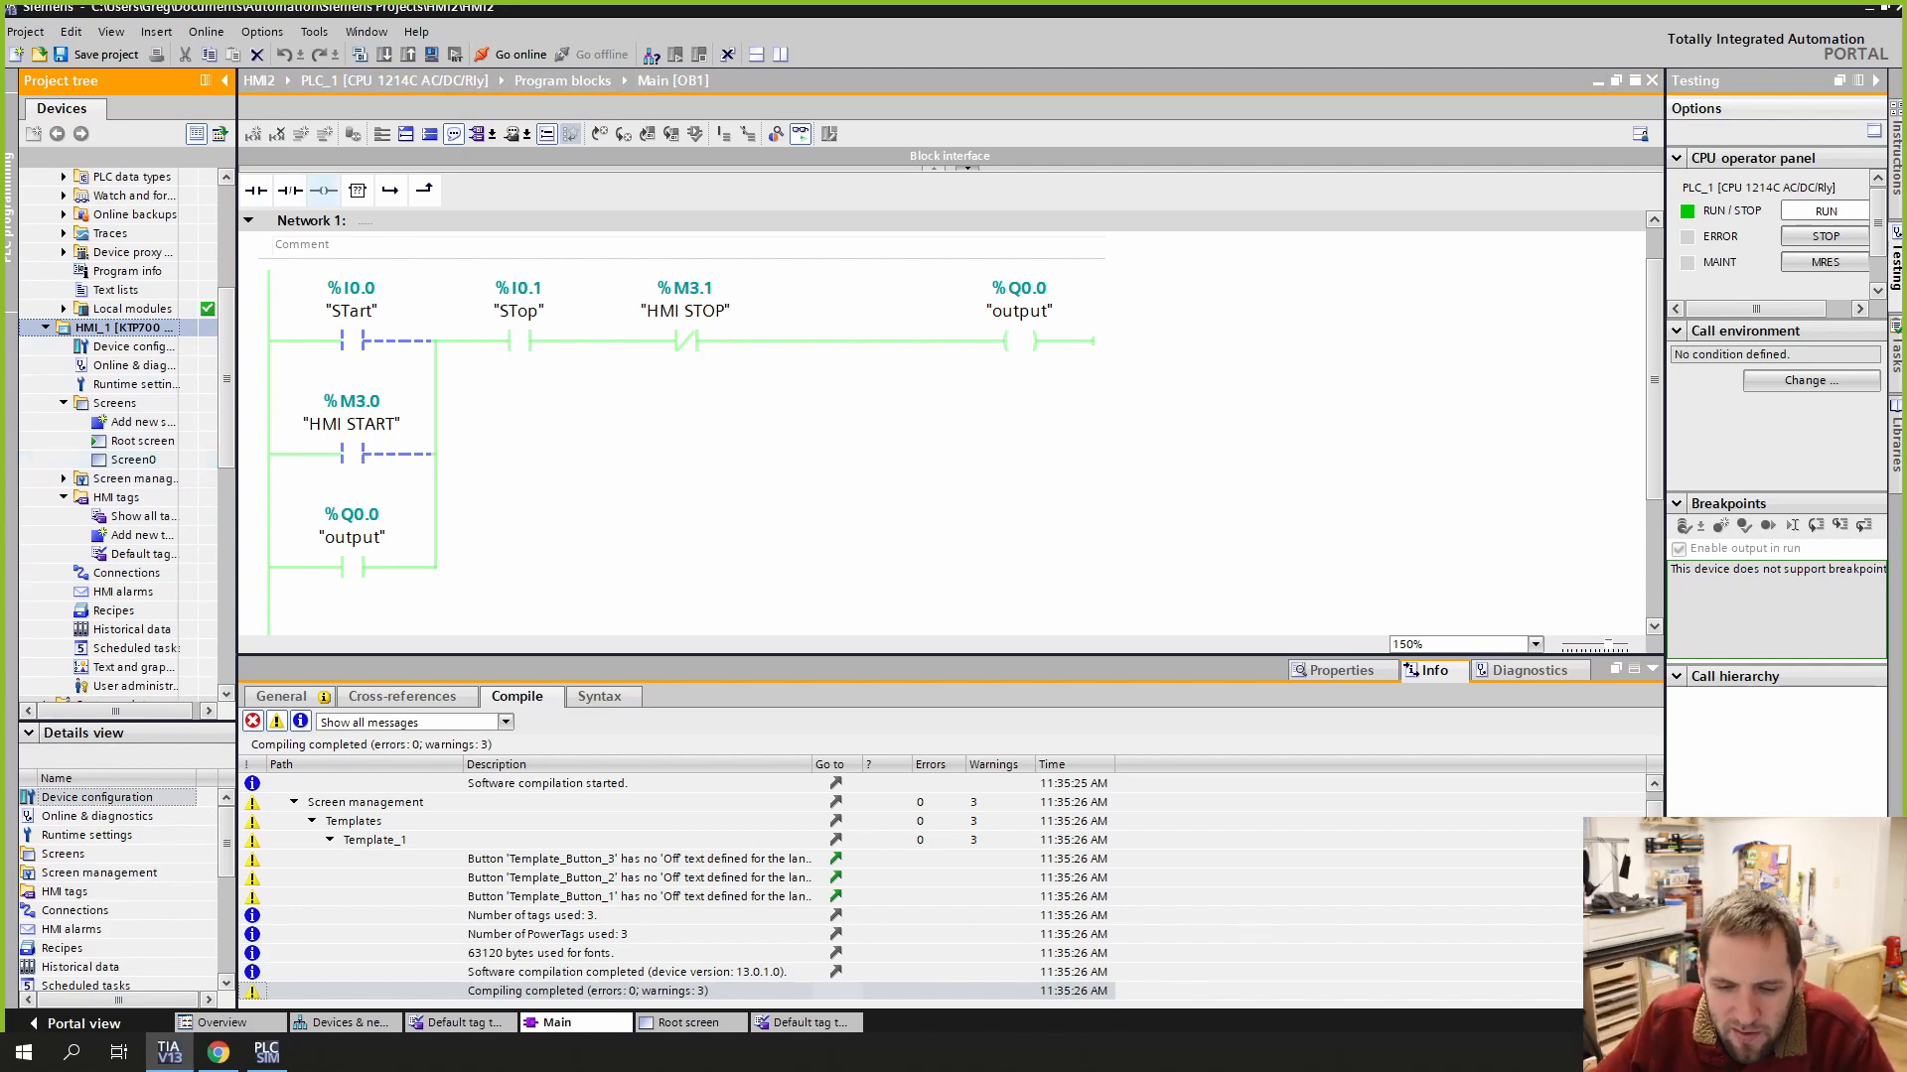
click(266, 1053)
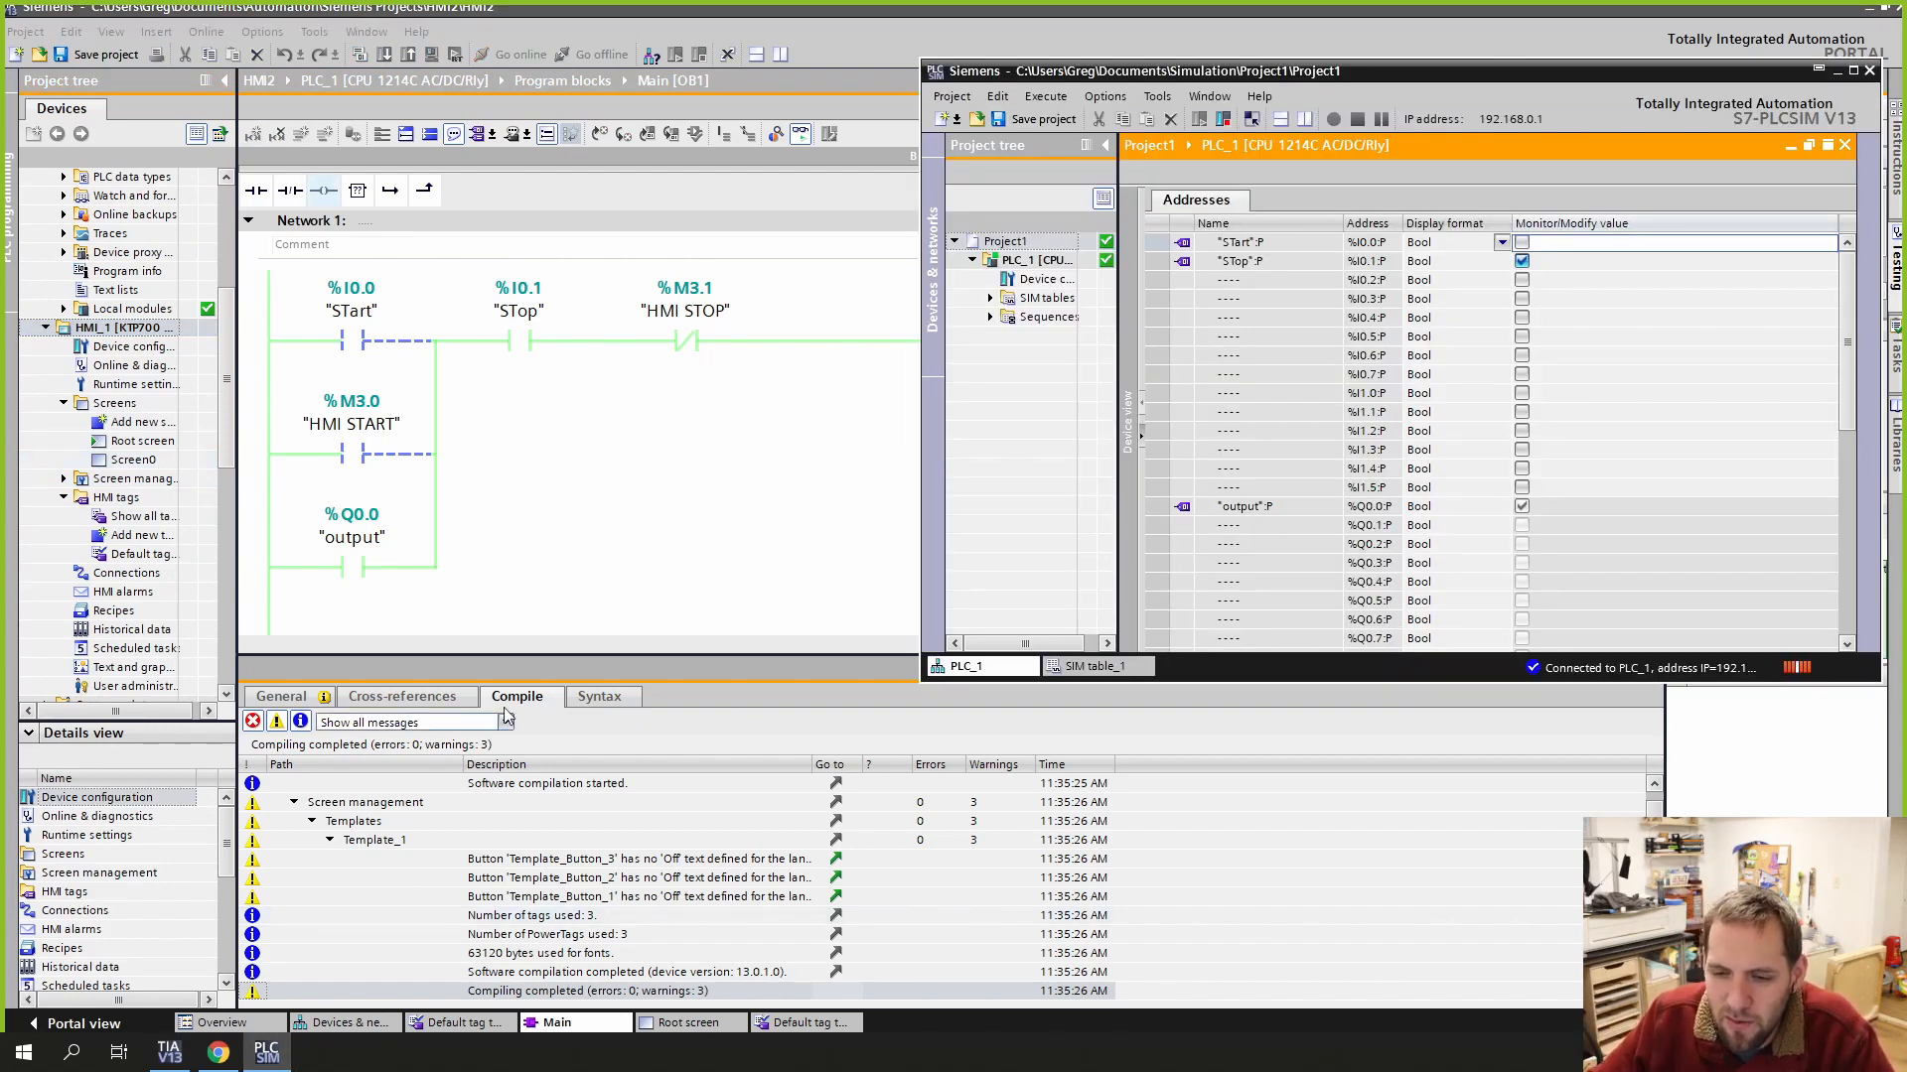
click(507, 717)
right_click(139, 328)
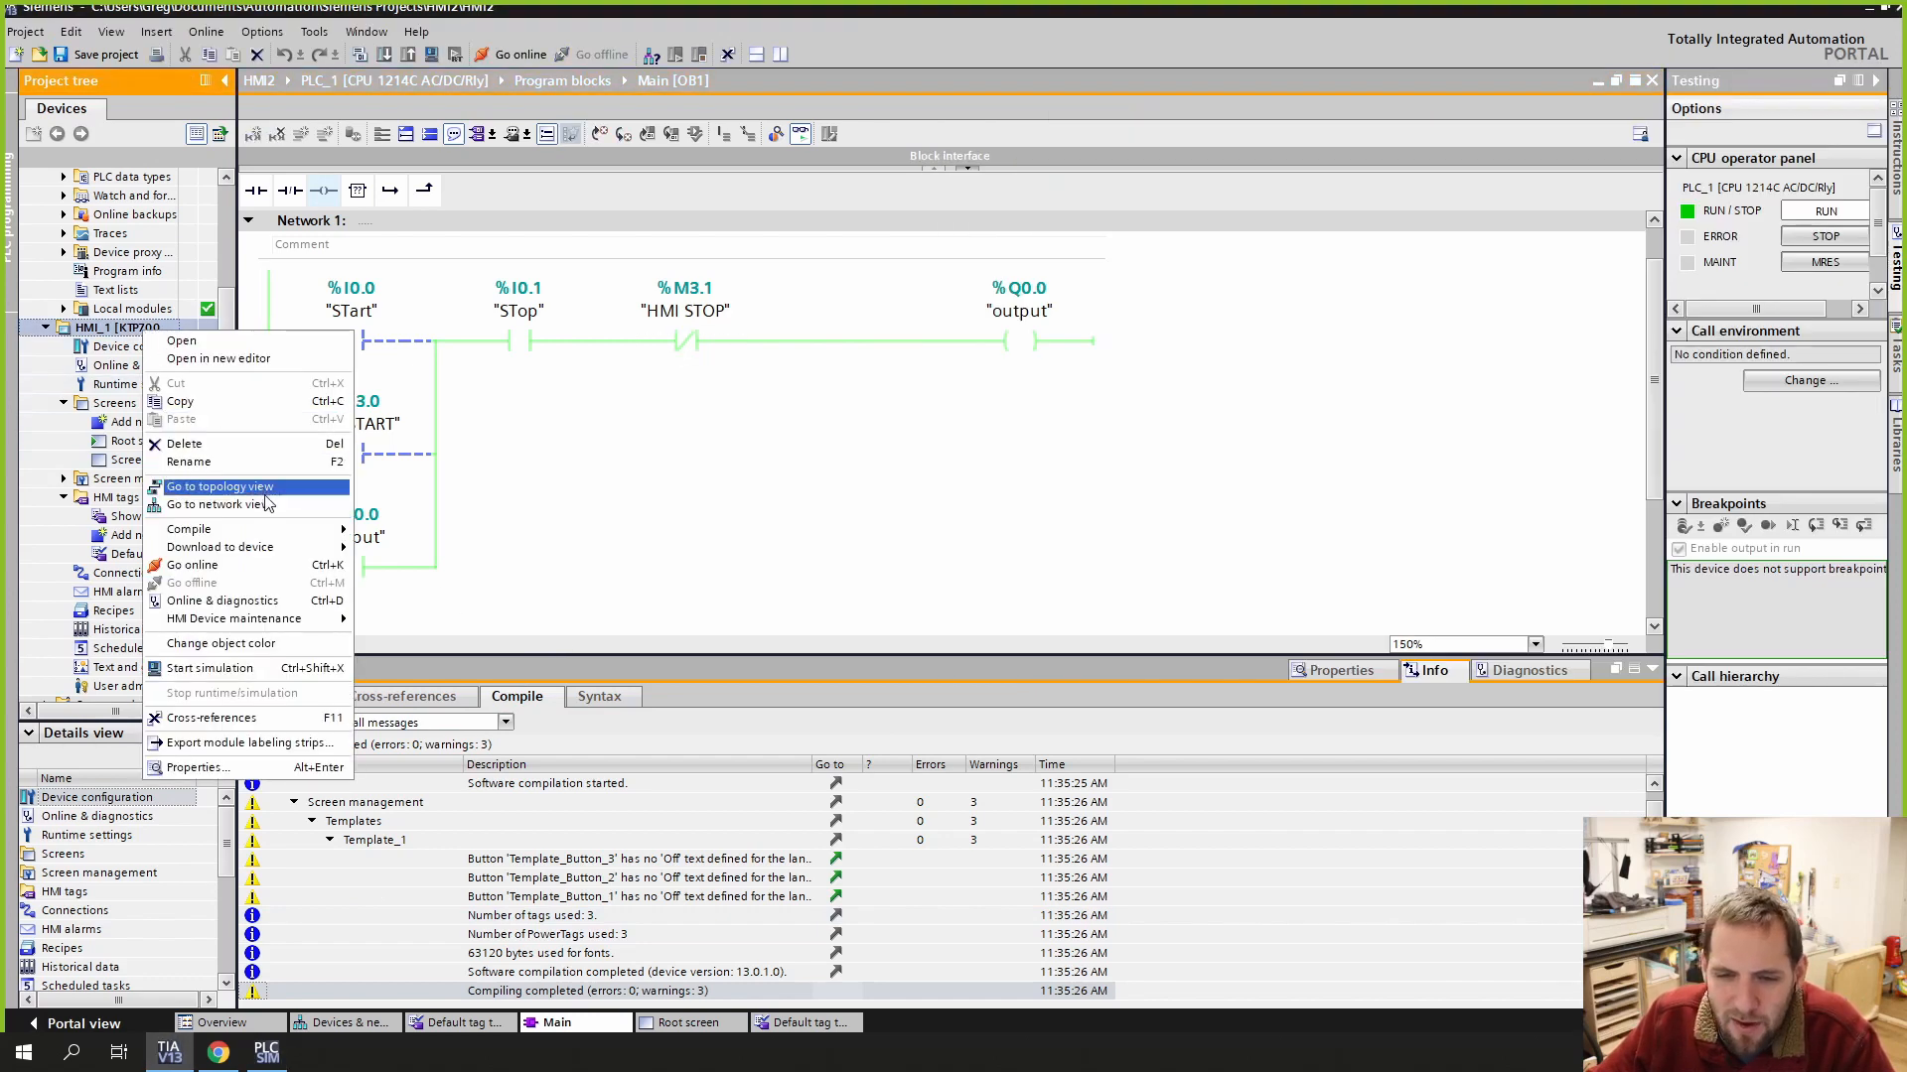
click(209, 668)
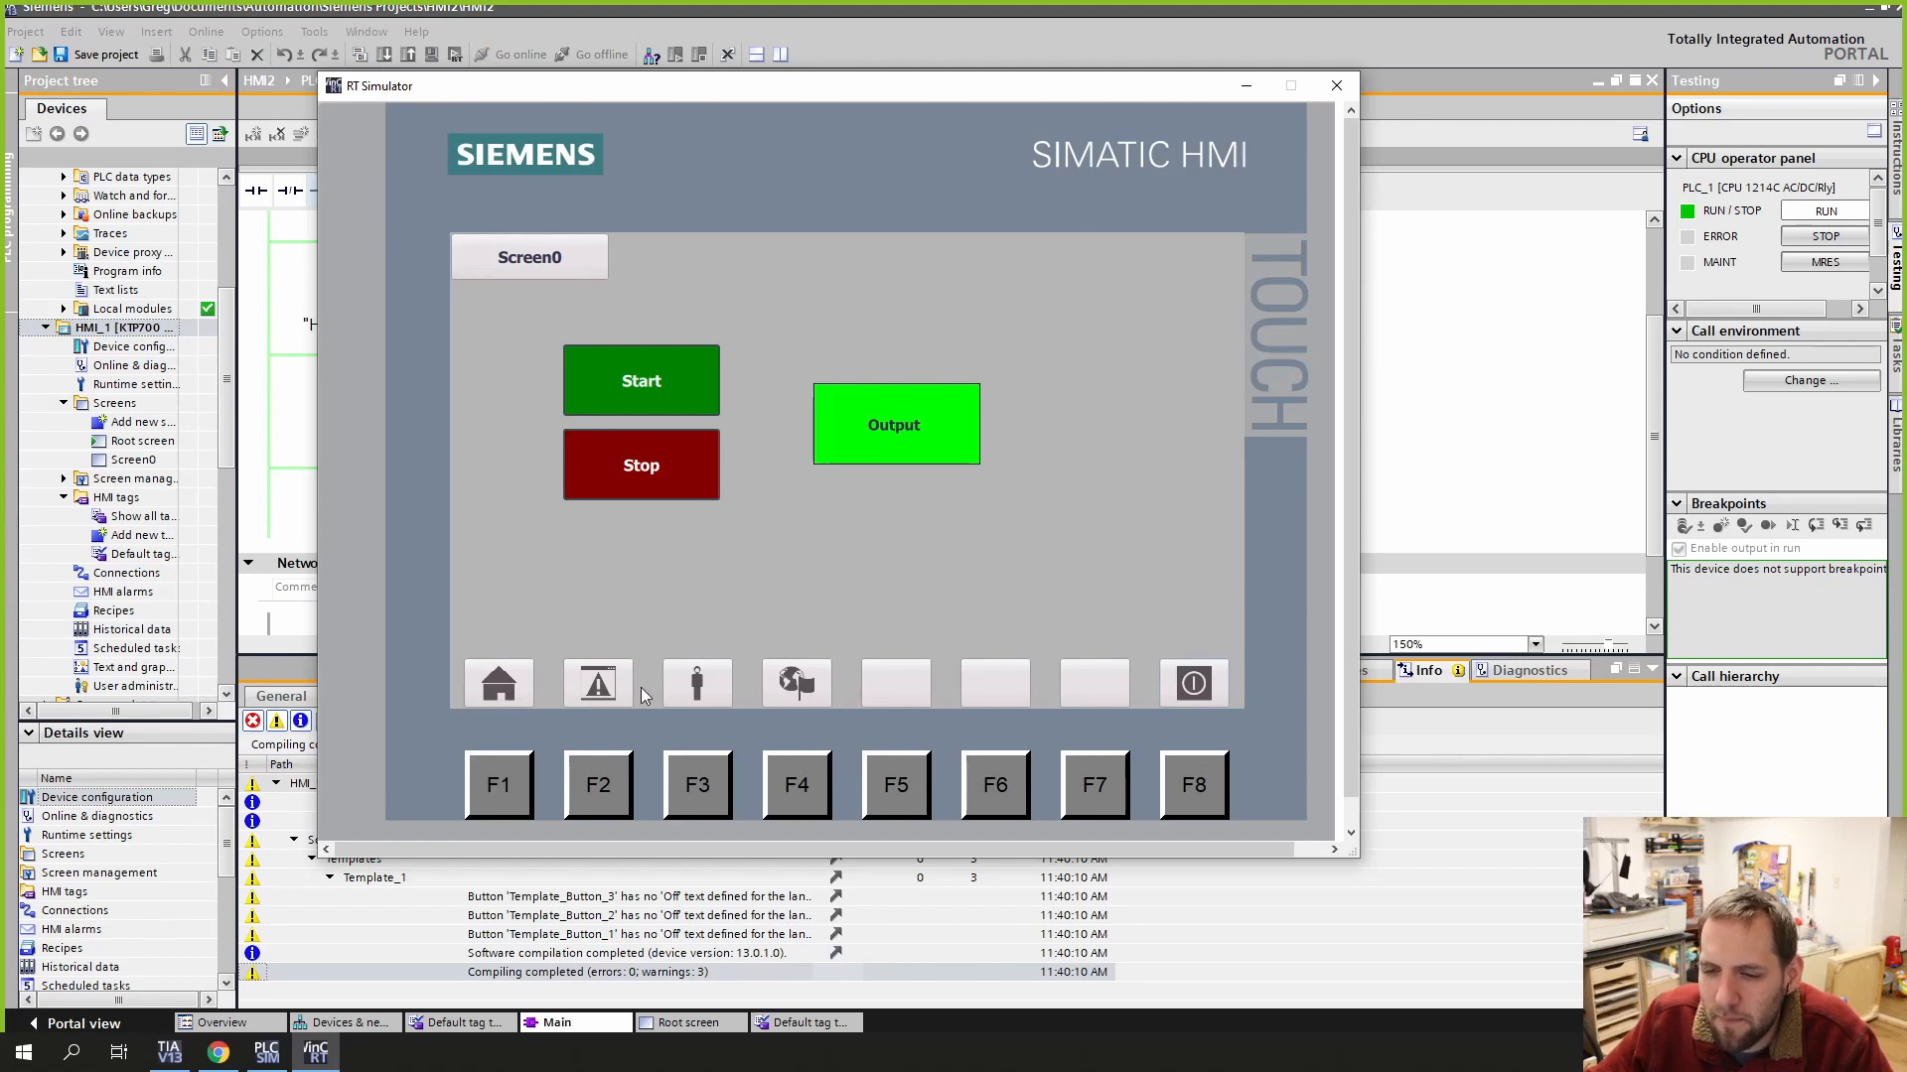
Step: Open and close the simulated HMI's alarm and login windows, and try the F8 and F3 function keys
click(596, 684)
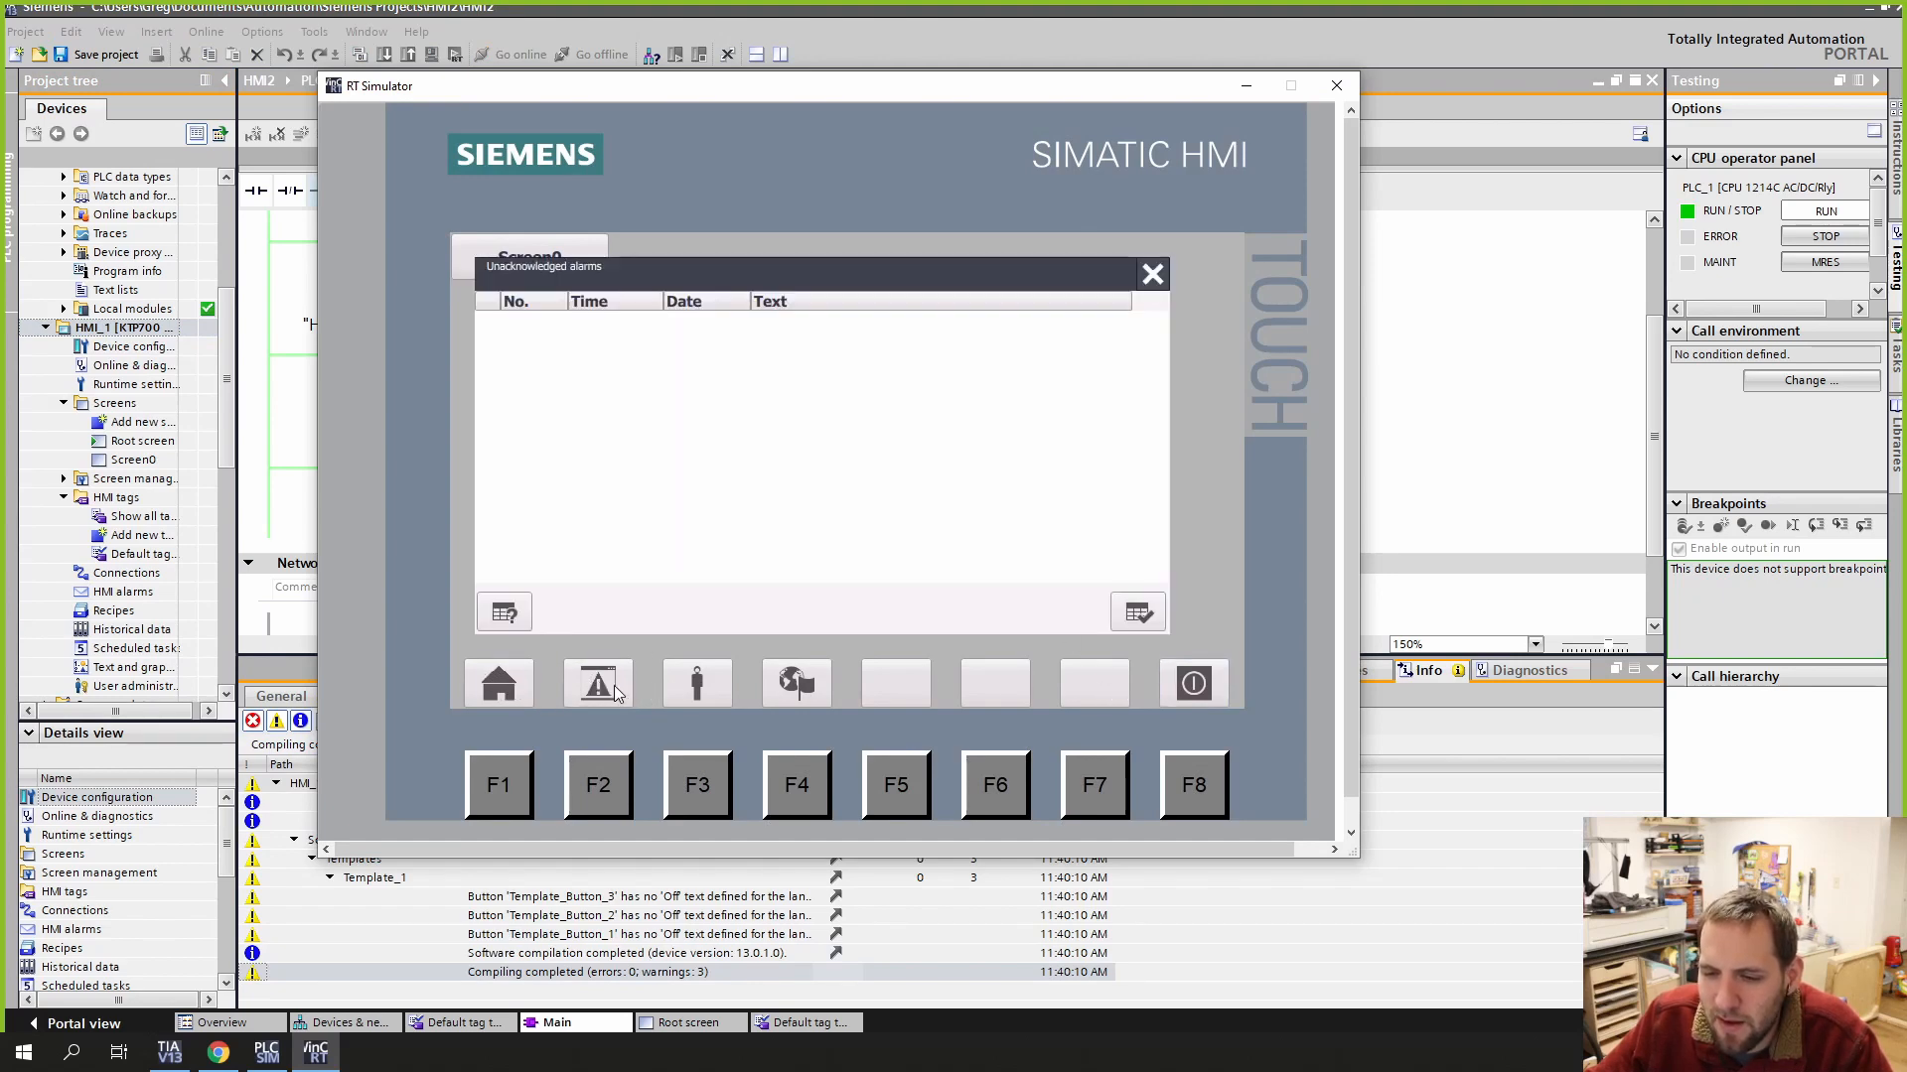
click(1152, 274)
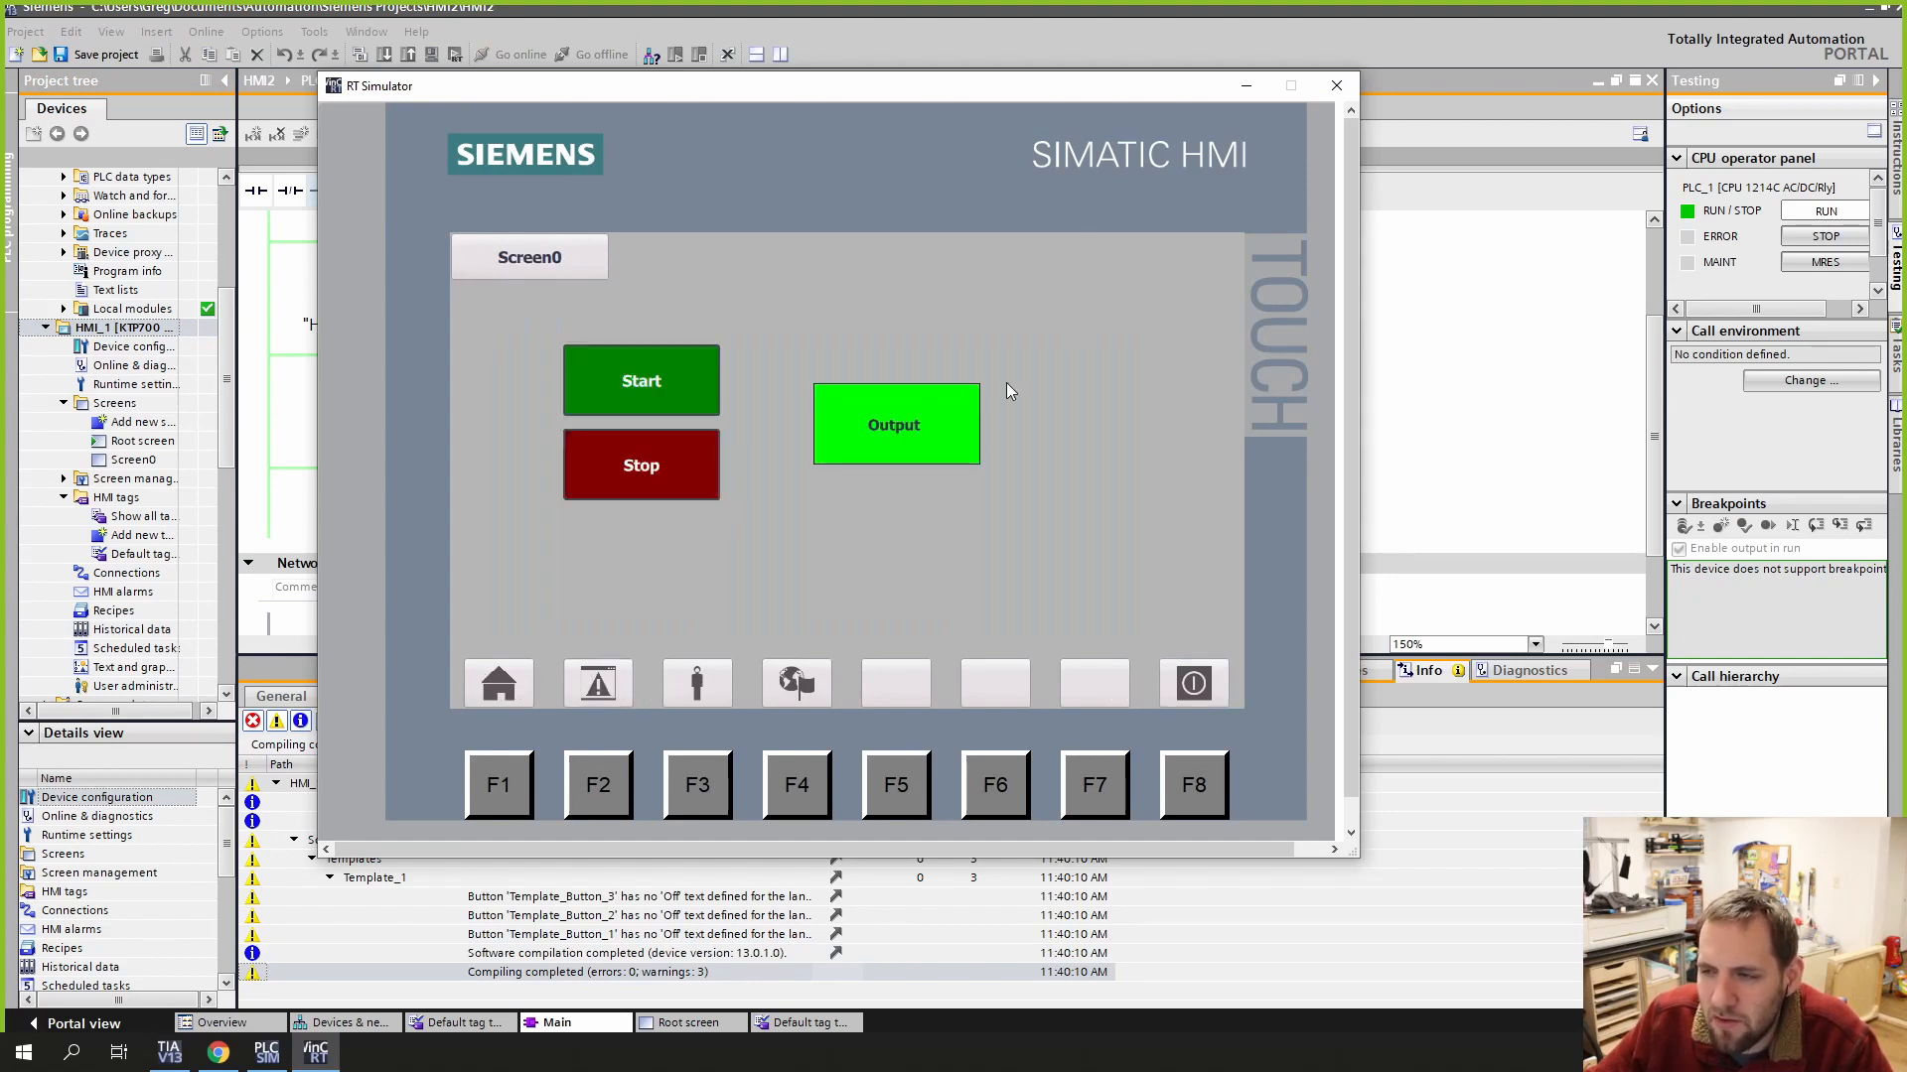
click(713, 678)
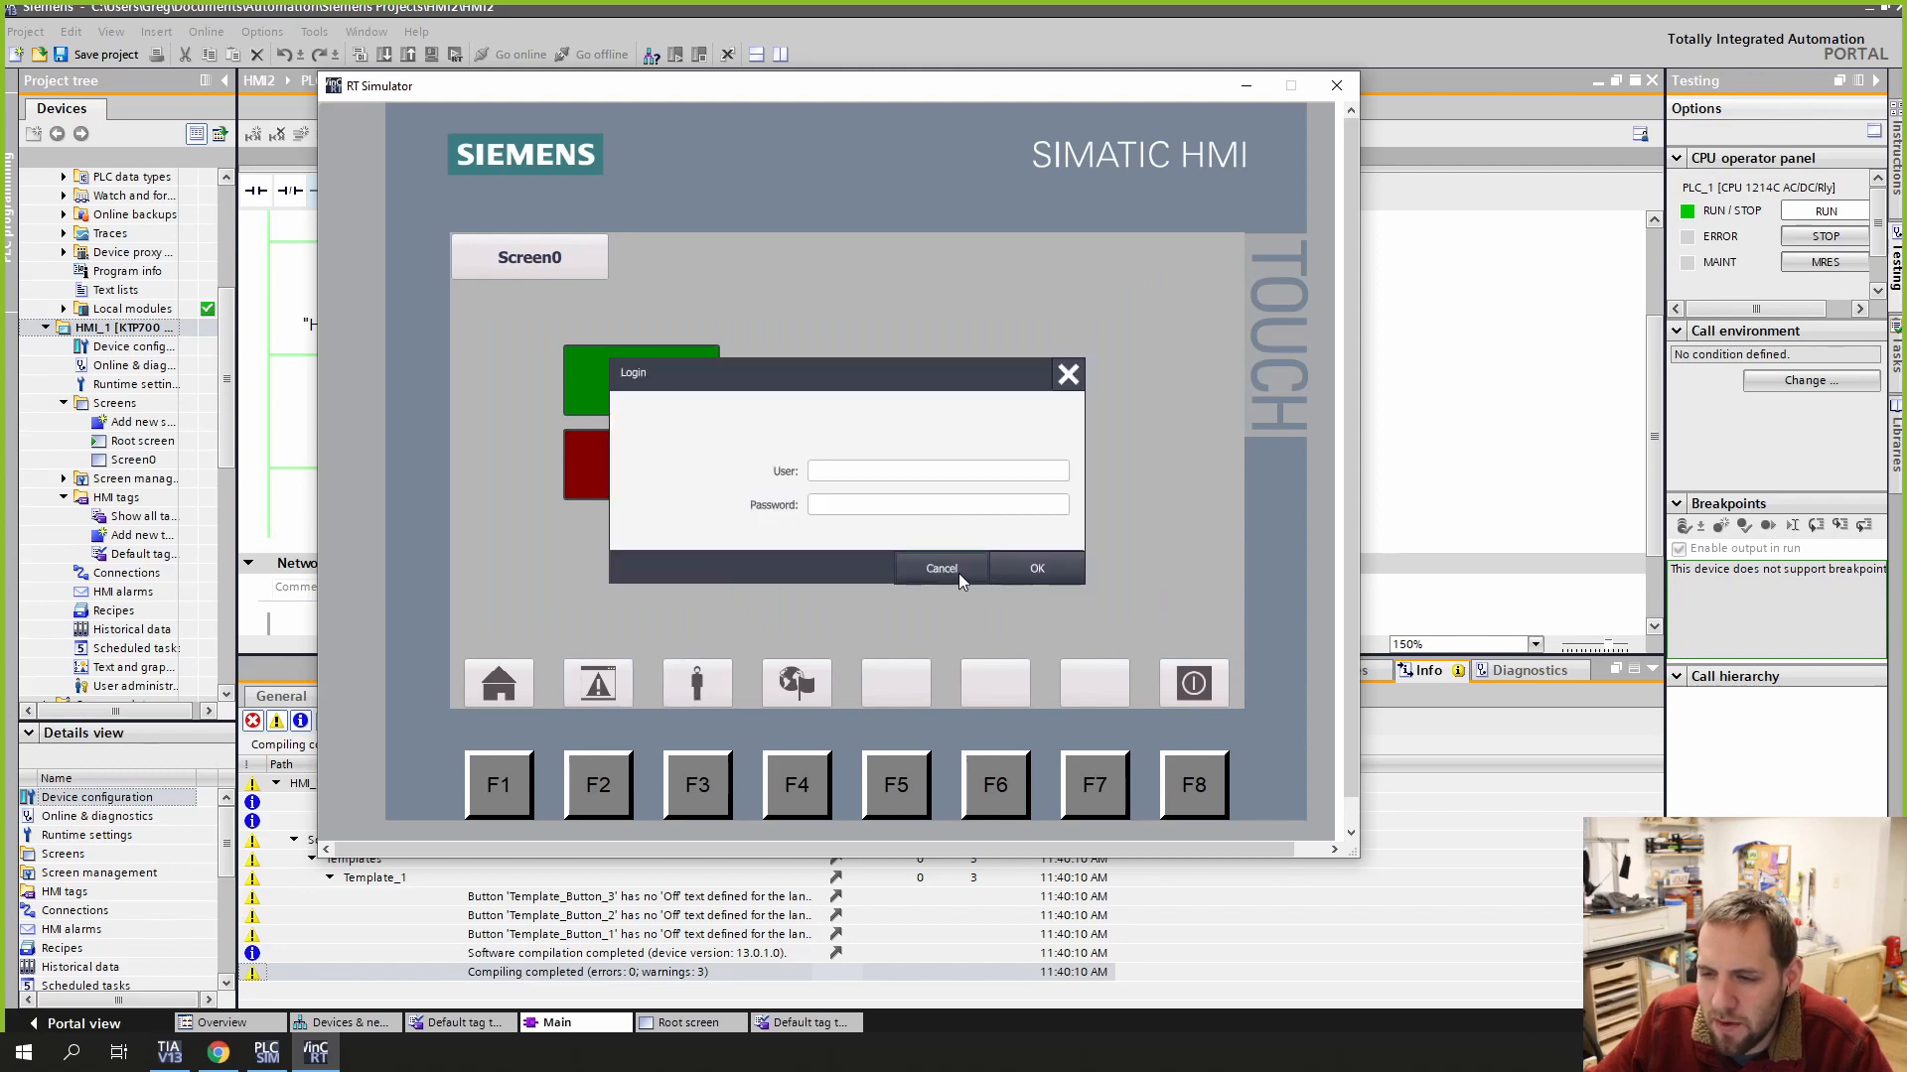
click(941, 570)
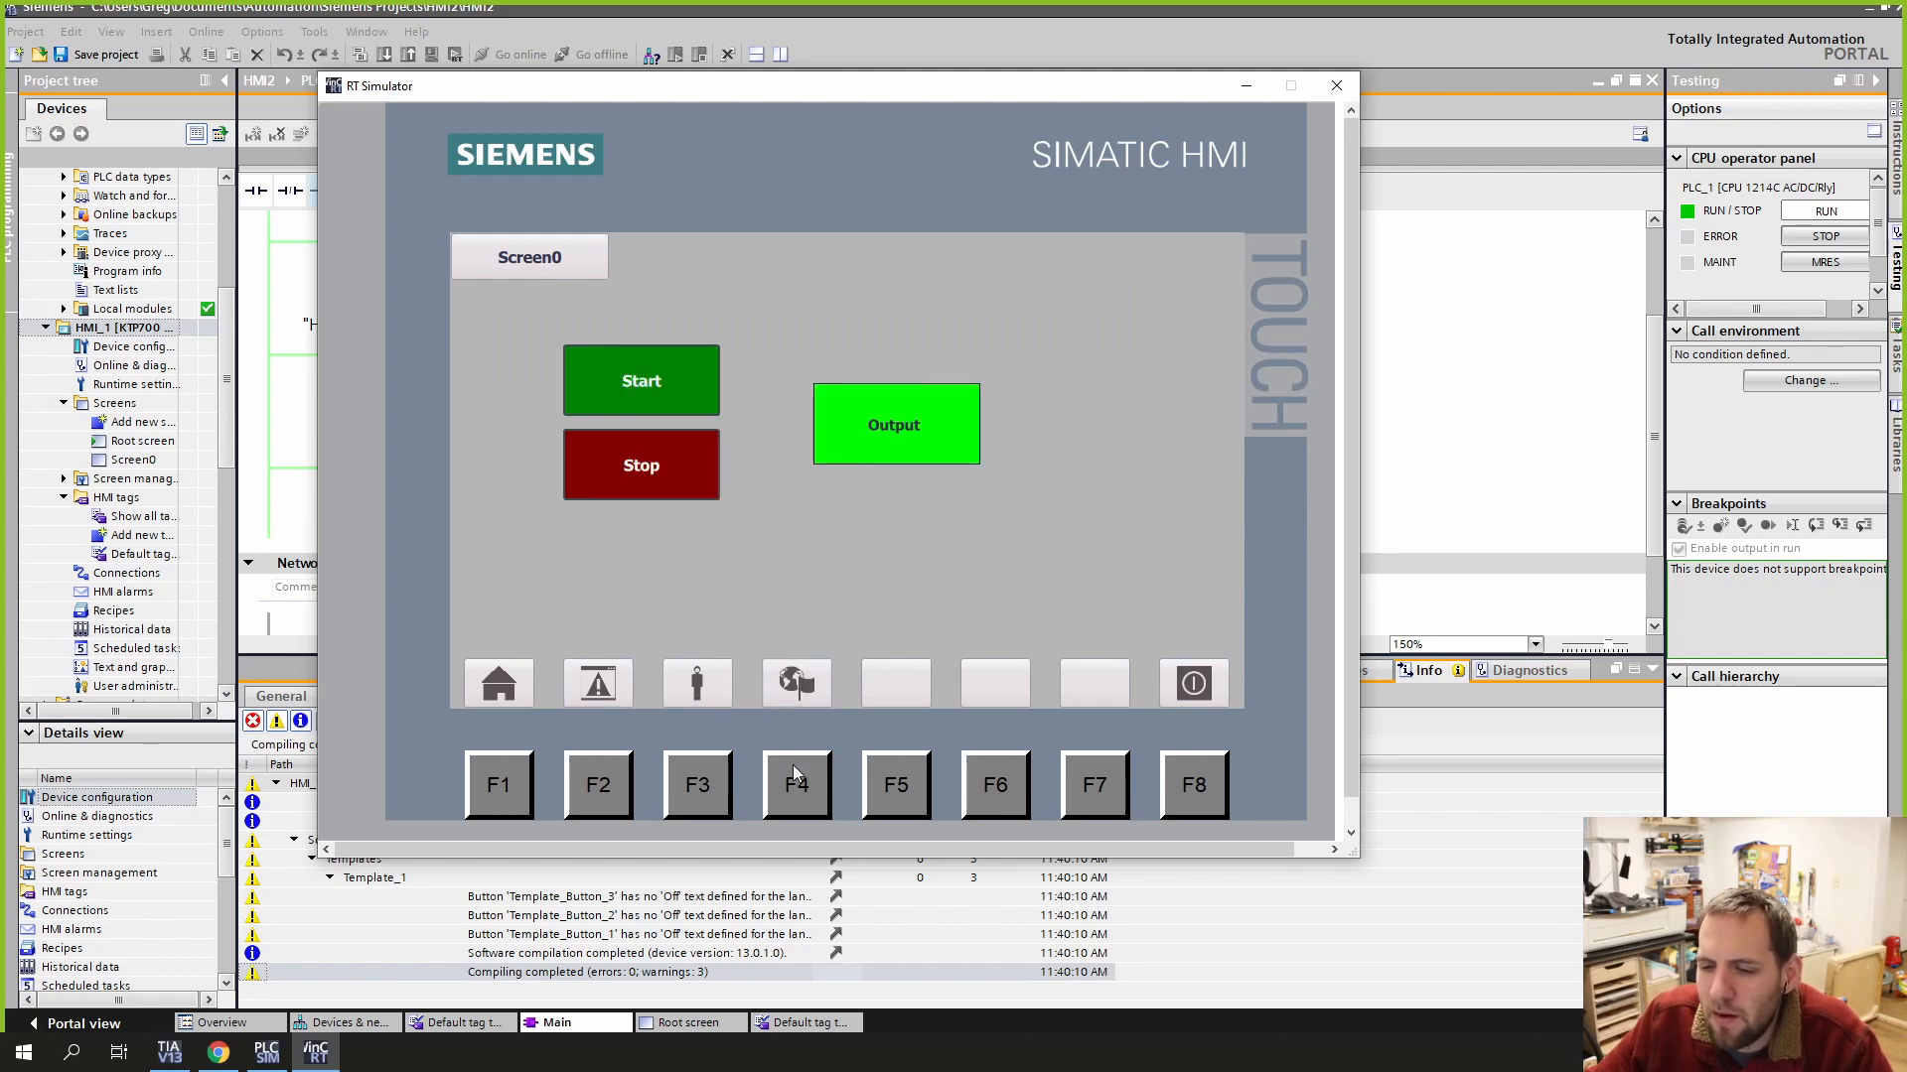
click(1191, 780)
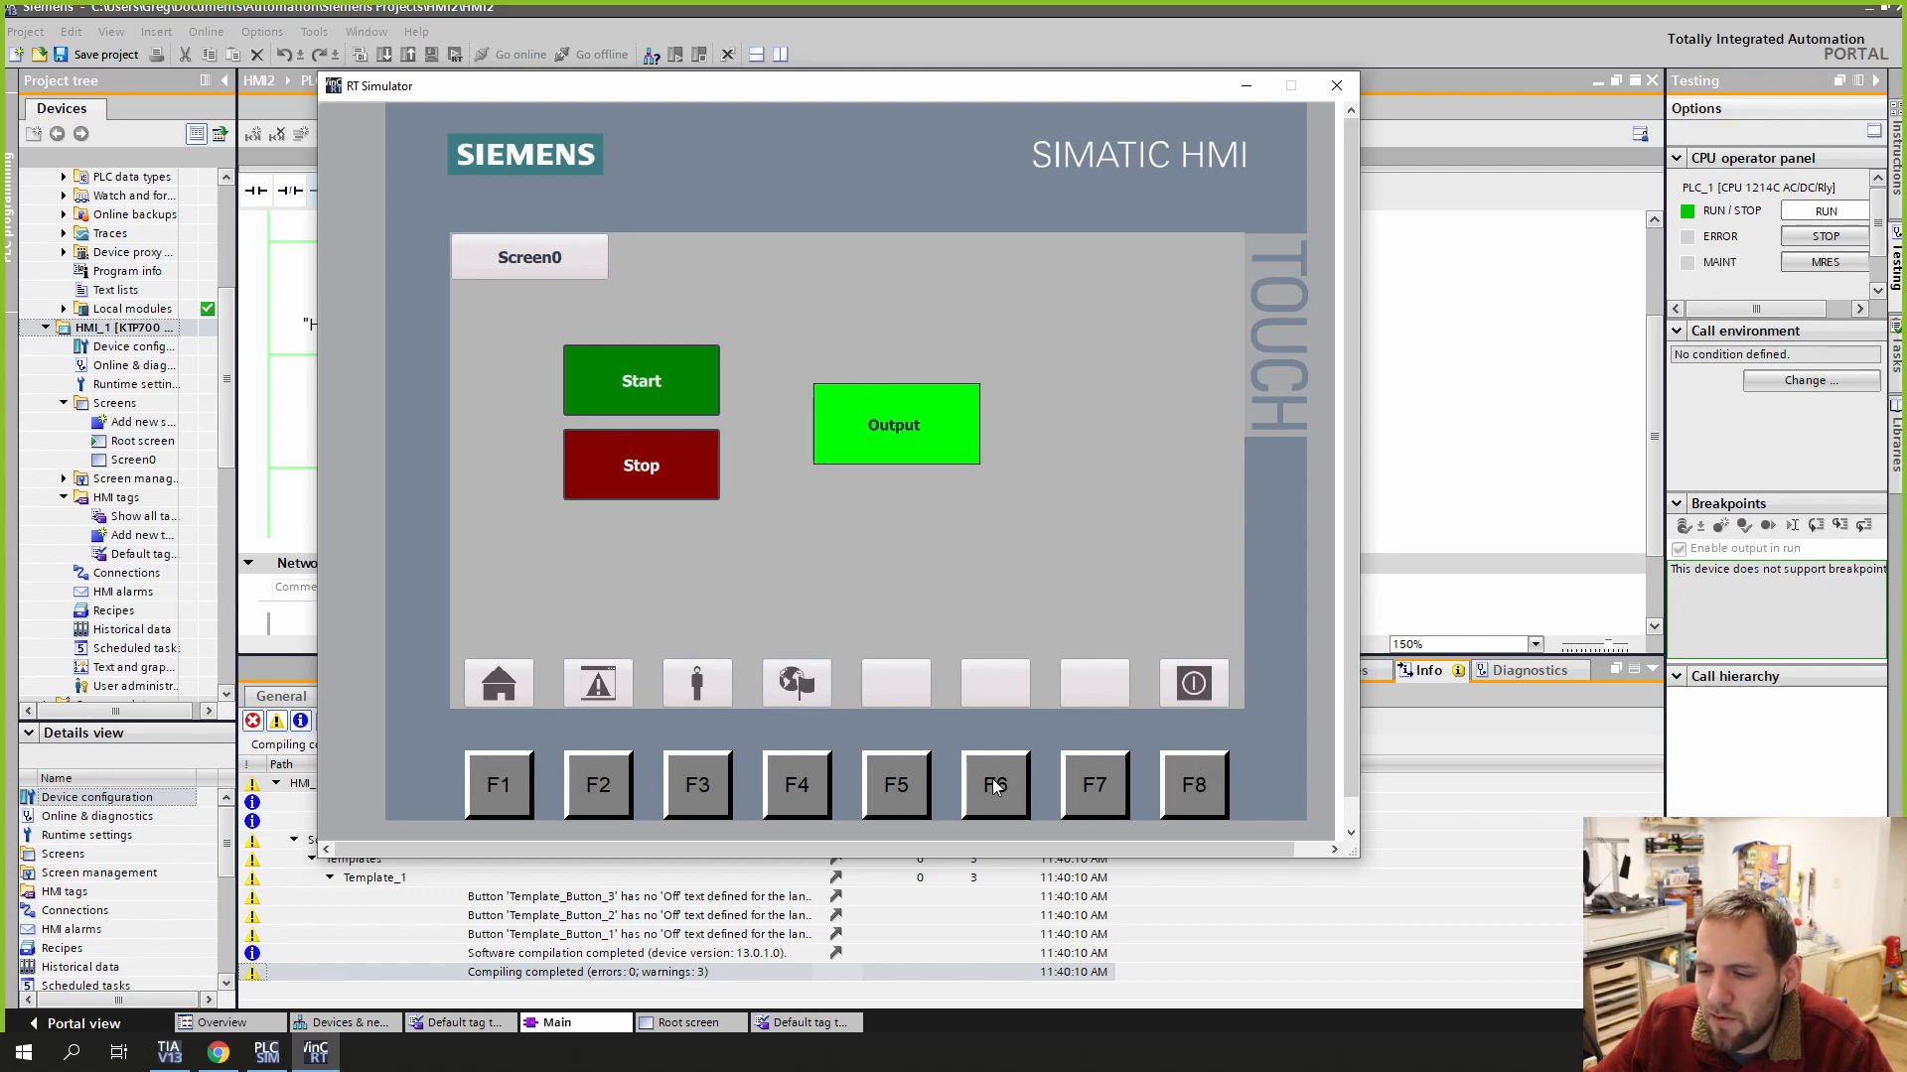
click(678, 774)
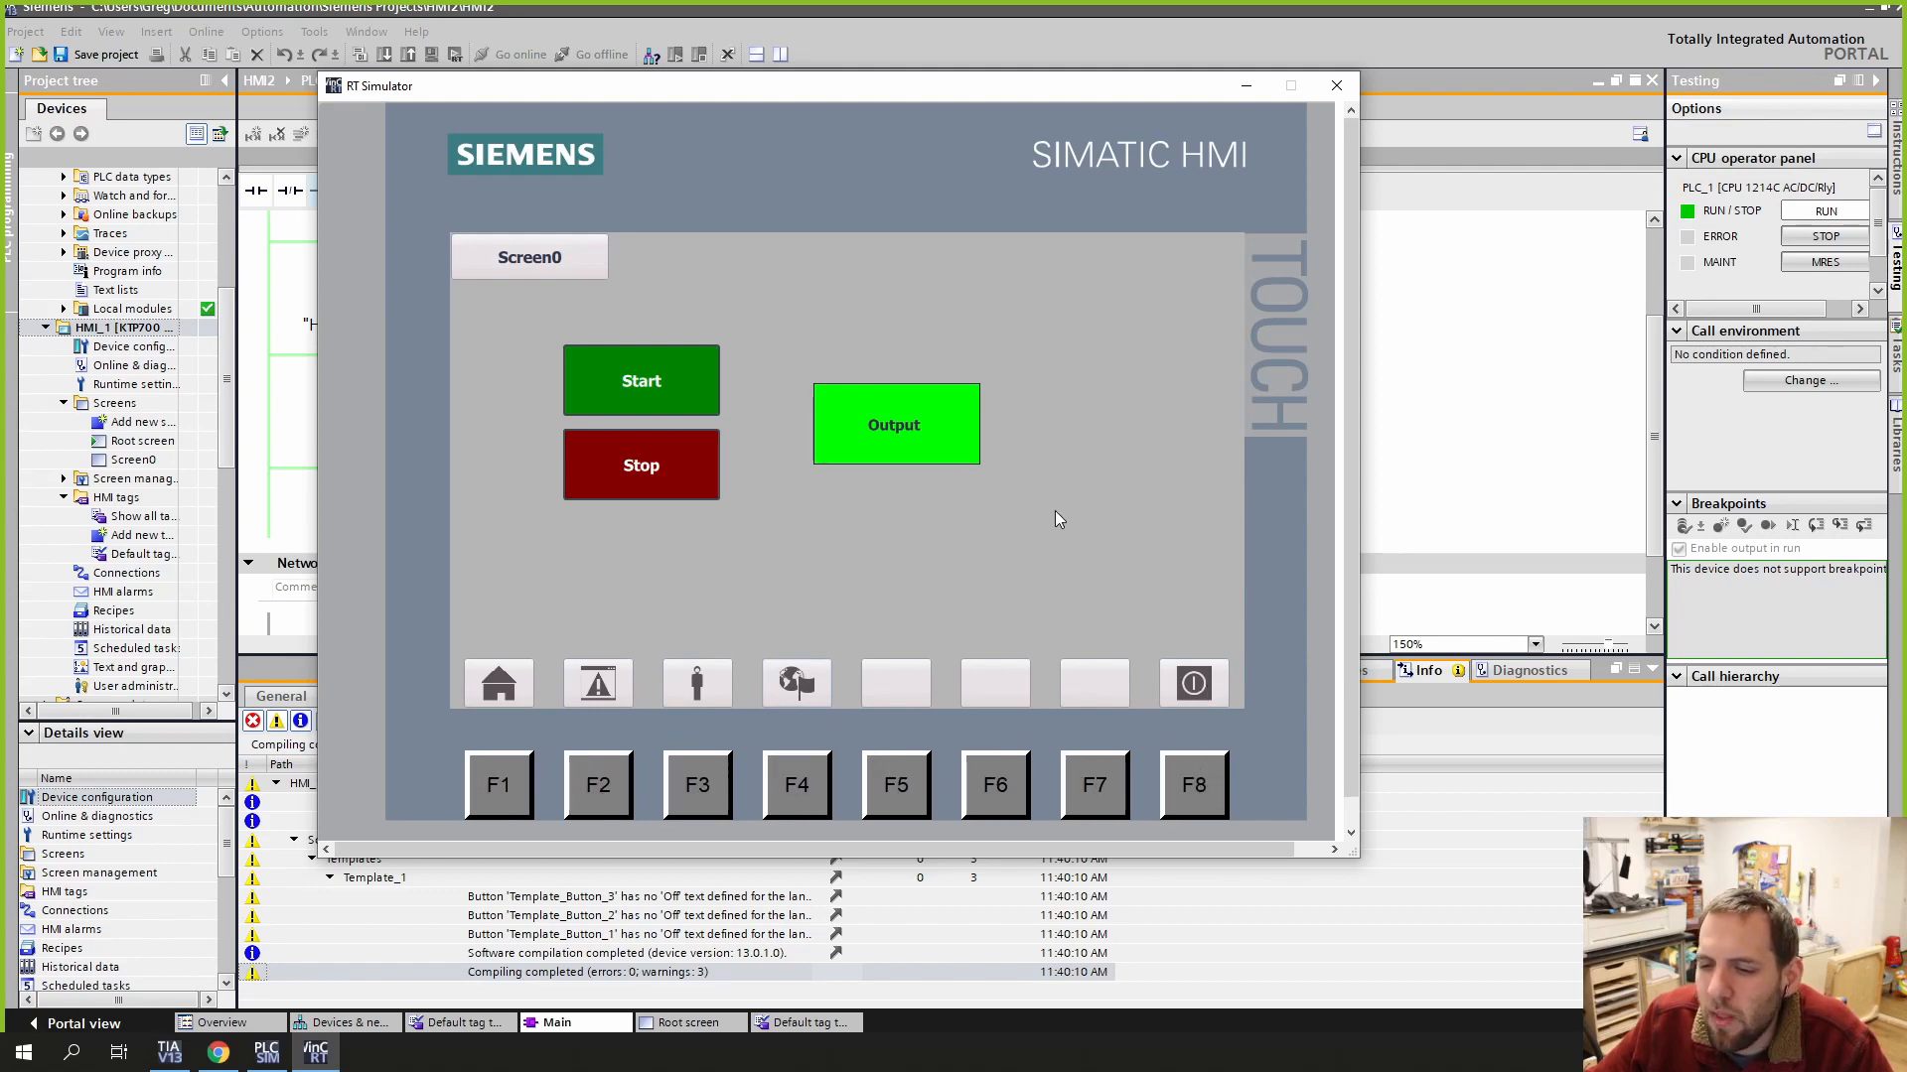